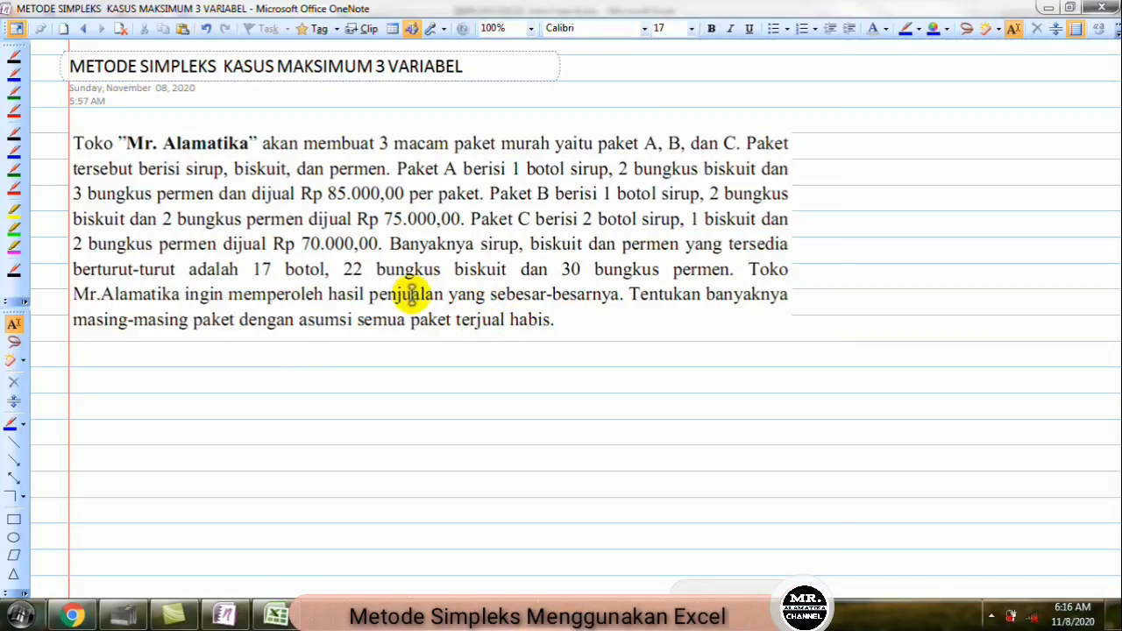
Step: Handwrite "Paket A B C → Variabelnya" in blue ink below the problem text, with x1, x2 and x3 under the package letters
left_click(14, 75)
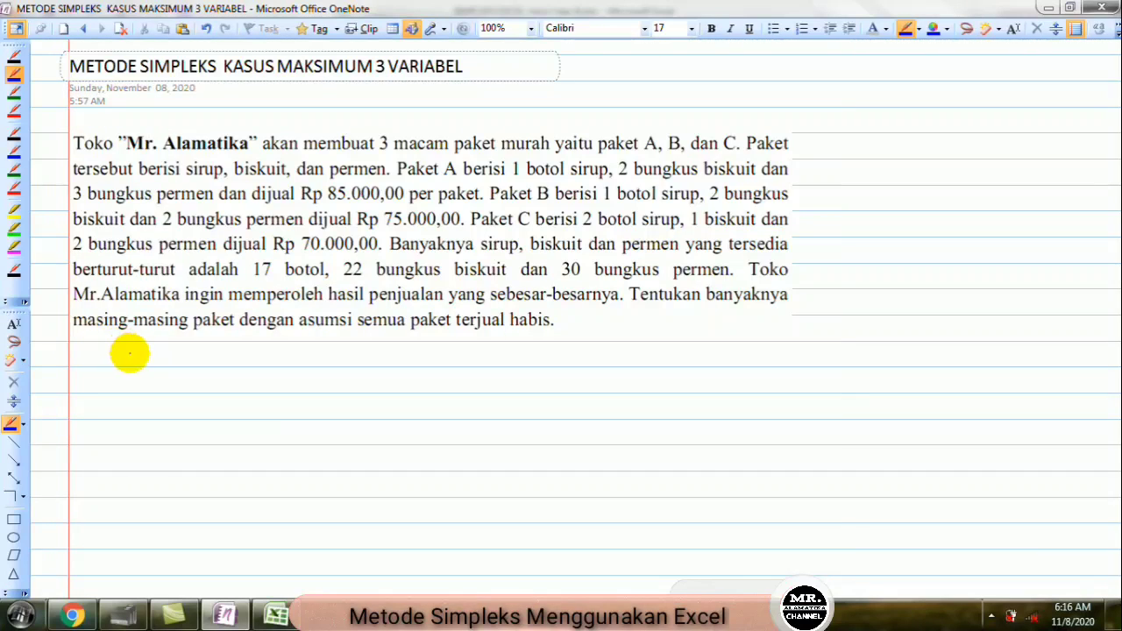
left_click_drag(92, 351, 440, 356)
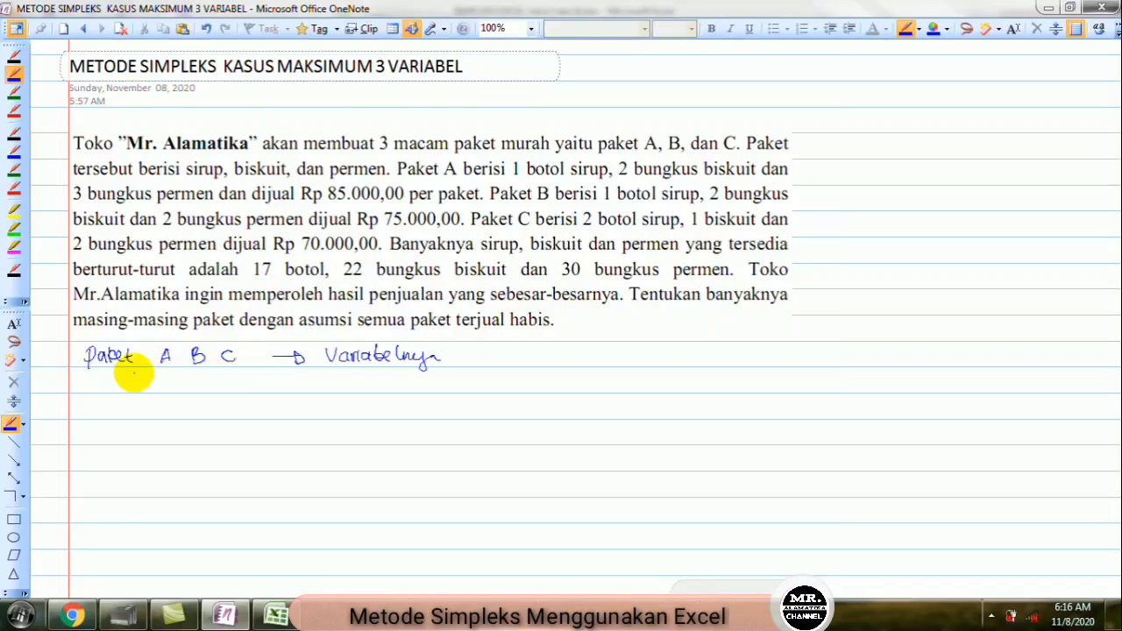
left_click_drag(156, 386, 232, 384)
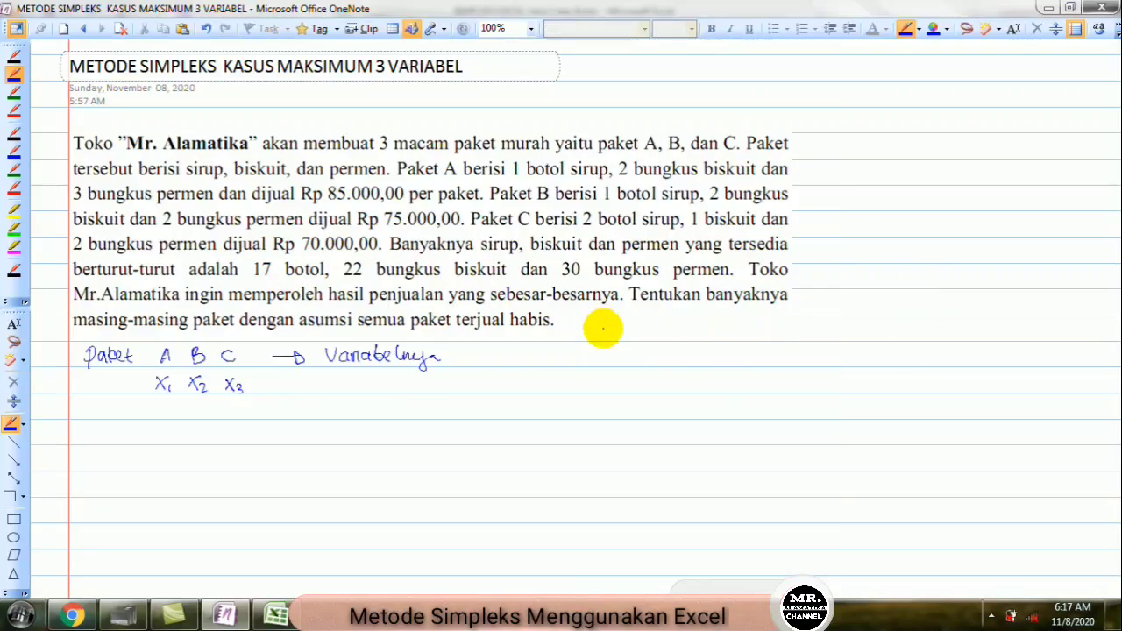
Step: Handwrite "M. Grafik" with a cross and "M. Simpleks" with a check mark, link the latter to "Variabelnya", and add a 3 before that word
mouse_move(560, 367)
left_mouse_down()
mouse_move(673, 363)
mouse_move(660, 363)
left_mouse_up()
left_click(580, 361)
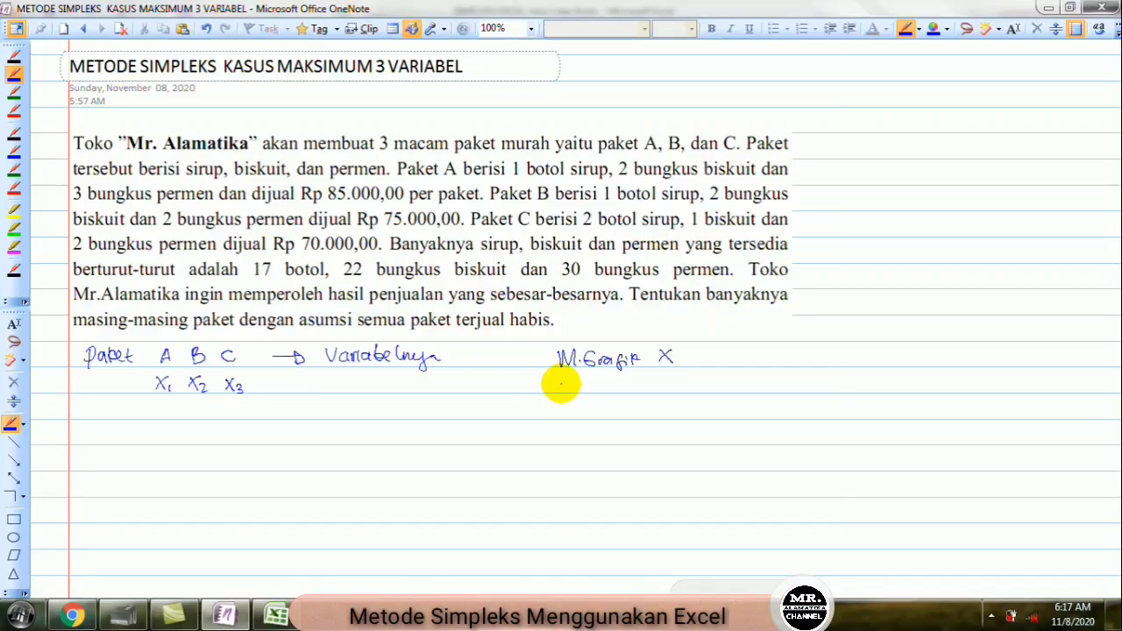
left_click_drag(564, 391, 687, 376)
left_click(584, 389)
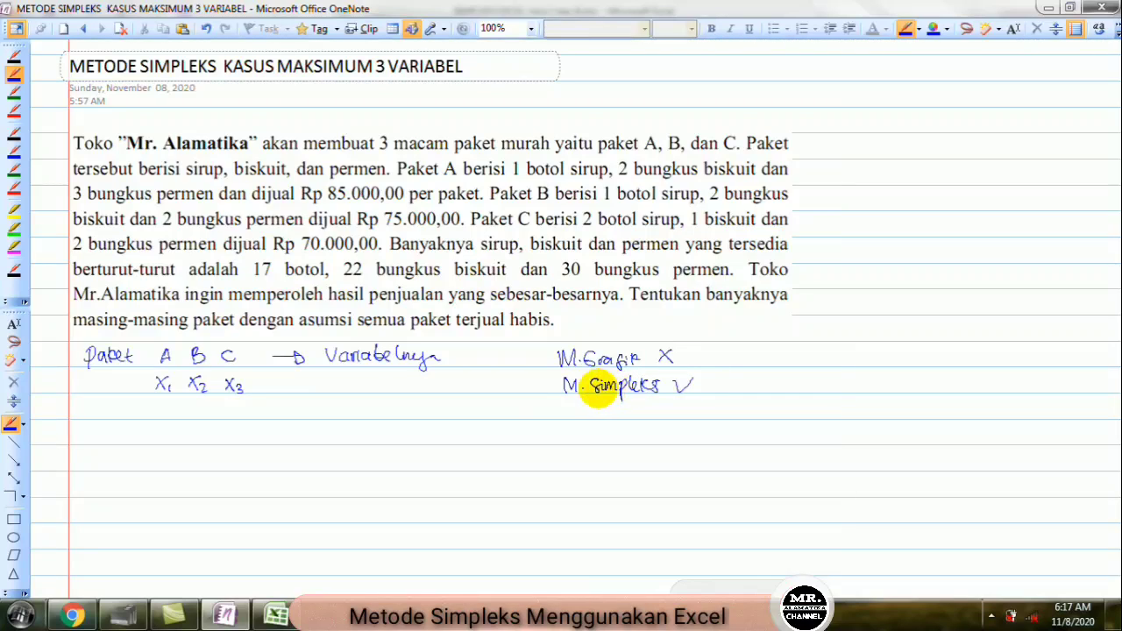
left_click_drag(568, 382, 355, 373)
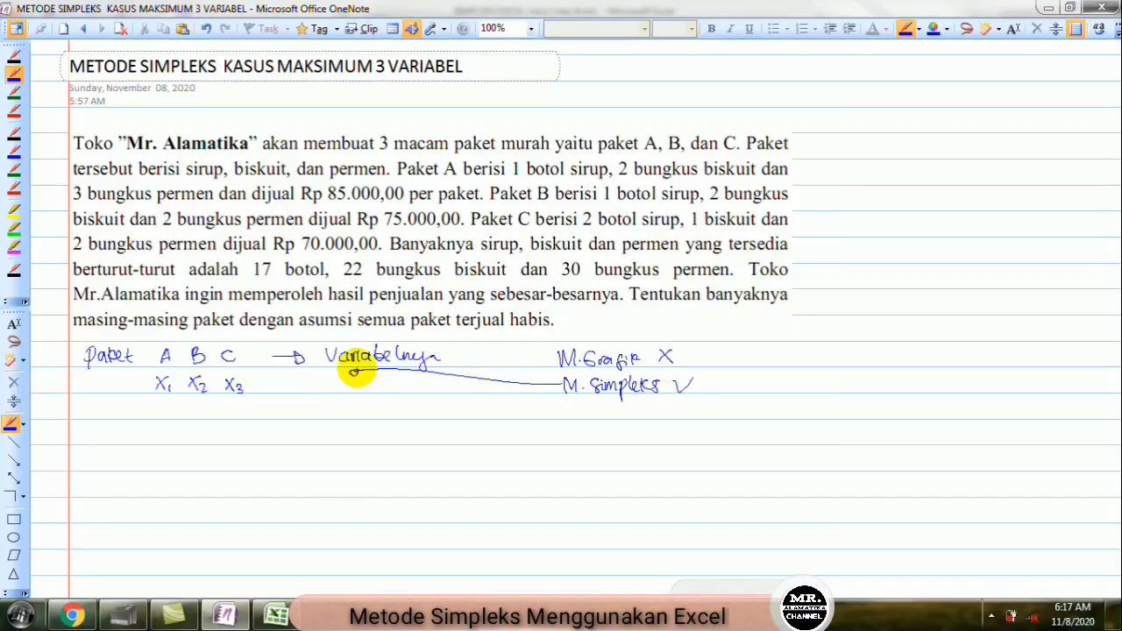
left_click_drag(307, 351, 309, 364)
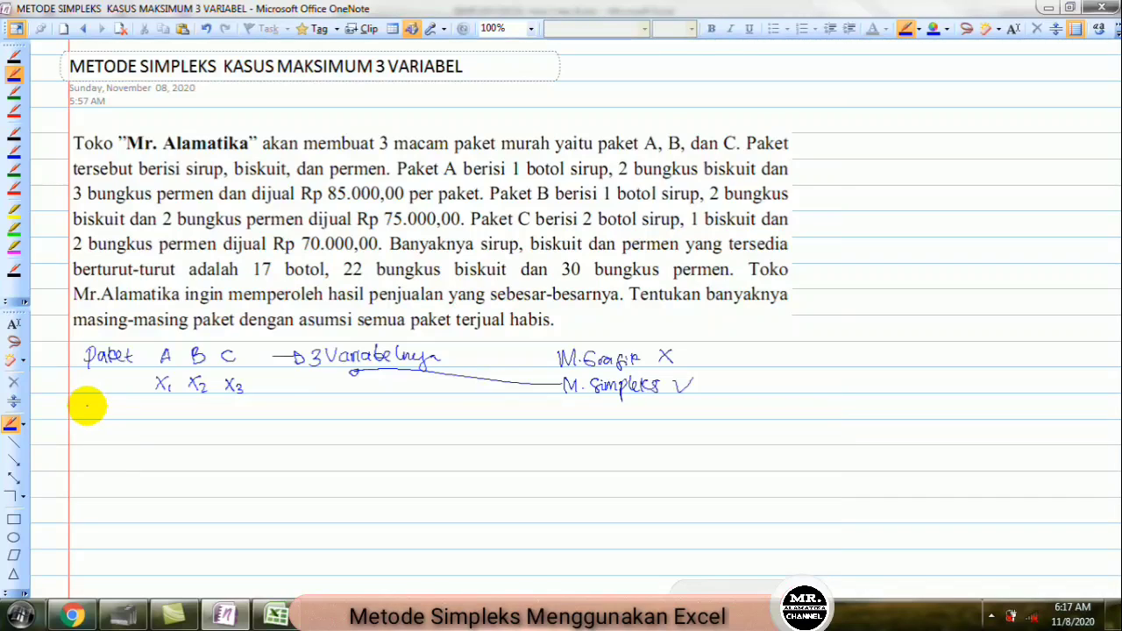
Step: Handwrite the objective function outline "F. Tujuan Zmaks = x1 + x2 + x3", leaving gaps for the coefficients
mouse_move(88, 426)
left_mouse_down()
mouse_move(246, 444)
mouse_move(271, 430)
mouse_move(308, 435)
left_mouse_up()
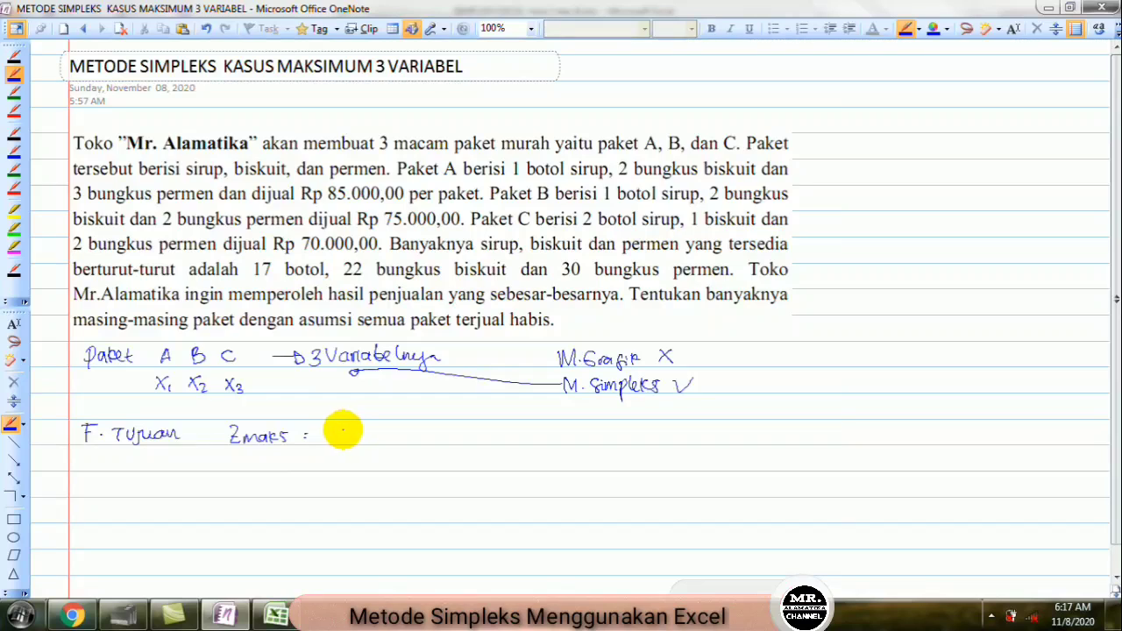
left_click_drag(387, 431, 418, 435)
left_click_drag(413, 431, 413, 441)
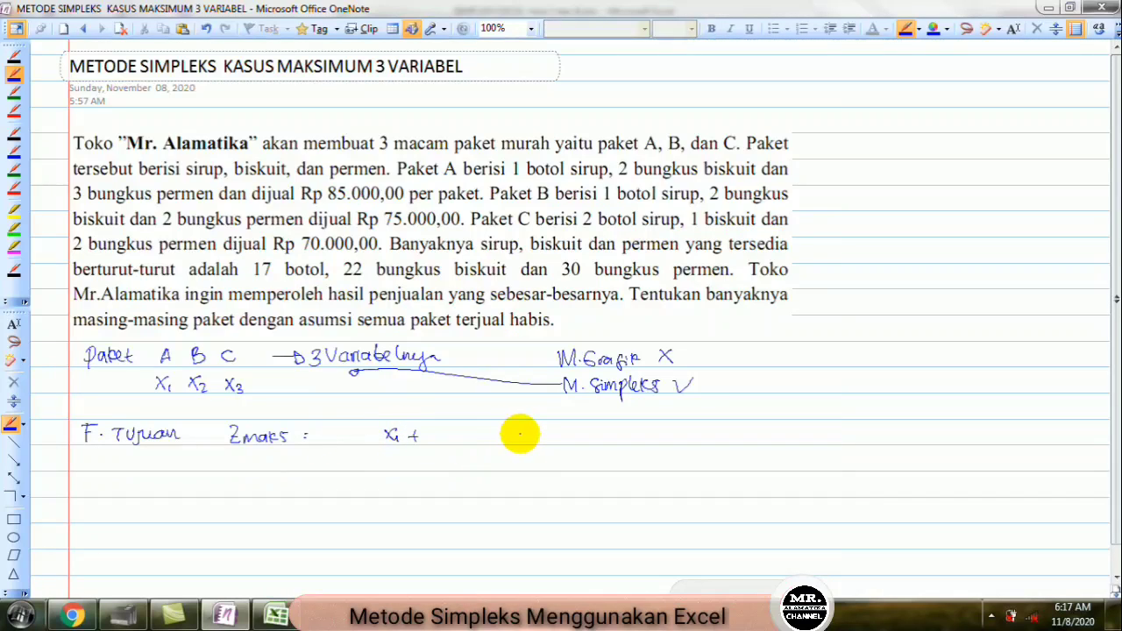
left_click_drag(514, 430, 524, 440)
left_click_drag(523, 429, 514, 441)
left_click_drag(525, 435, 551, 435)
left_click_drag(545, 429, 546, 440)
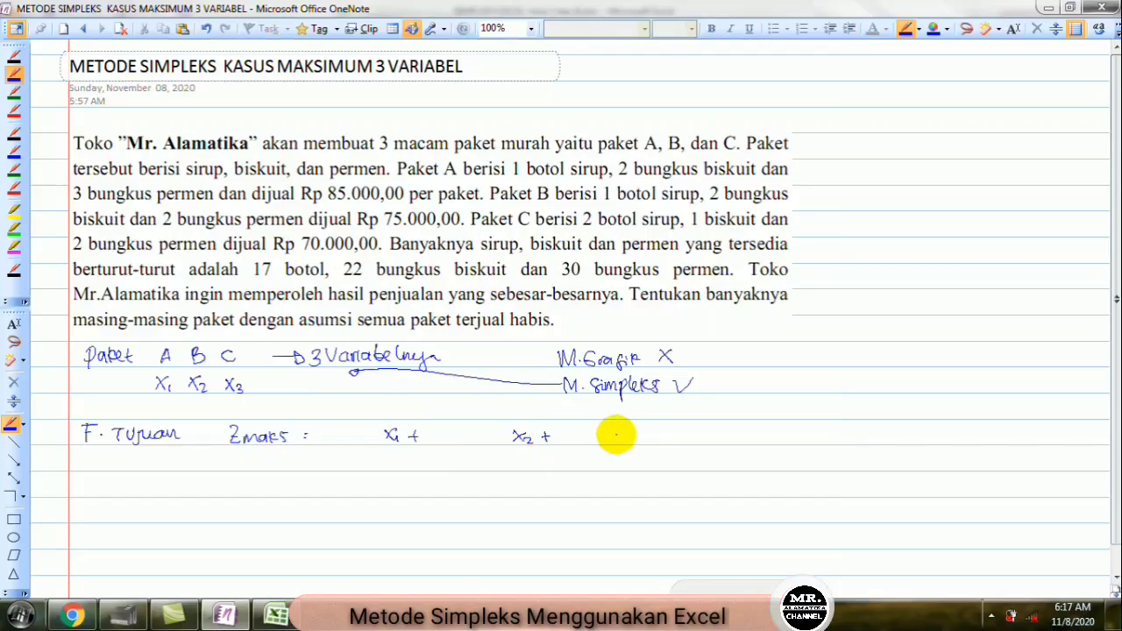
mouse_move(646, 431)
left_mouse_down()
mouse_move(655, 441)
mouse_move(647, 442)
left_mouse_up()
left_click_drag(661, 436, 666, 445)
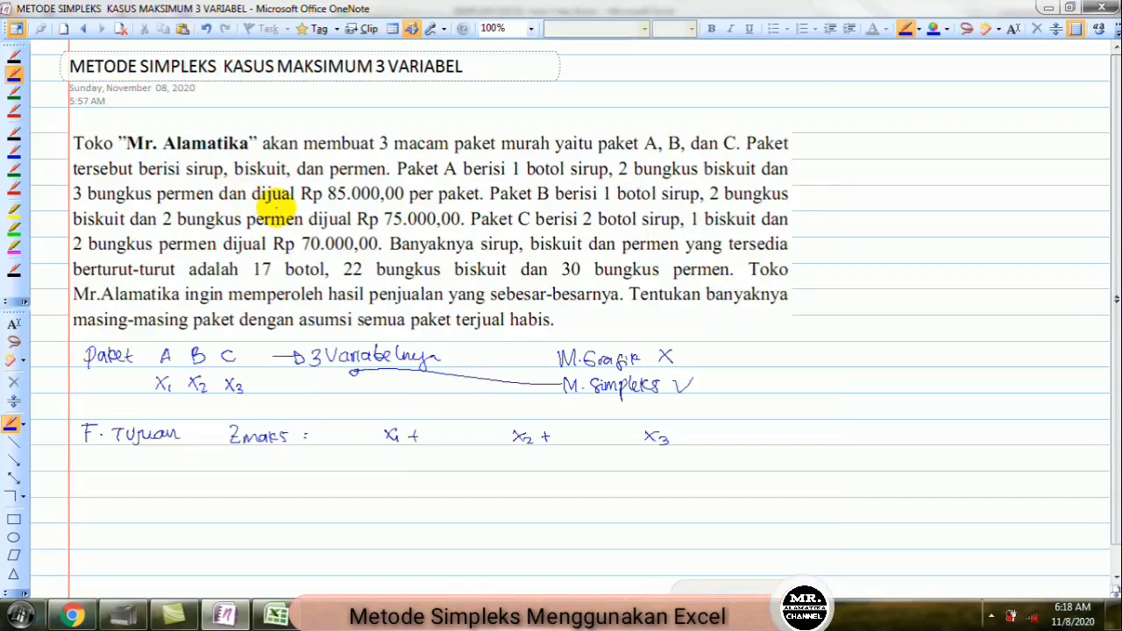
Step: Underline the package A and B prices and "Paket B", and fill in the objective coefficients 85.000, 75.000 and 70.000
left_click_drag(328, 202, 379, 203)
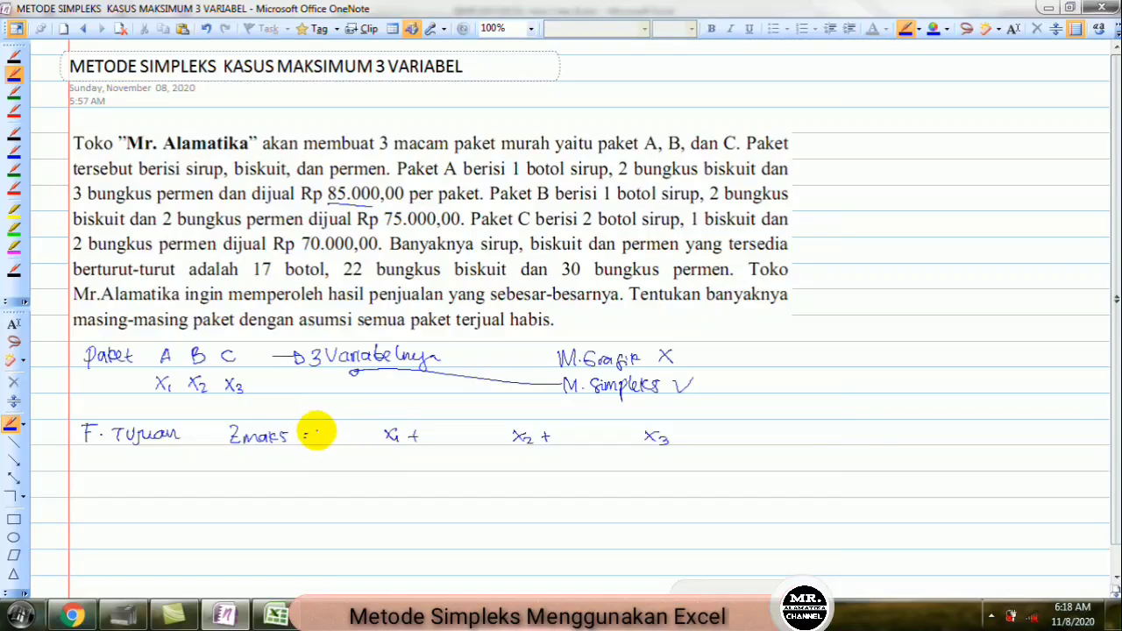
mouse_move(322, 427)
left_mouse_down()
mouse_move(327, 439)
mouse_move(380, 433)
left_mouse_up()
left_click(340, 436)
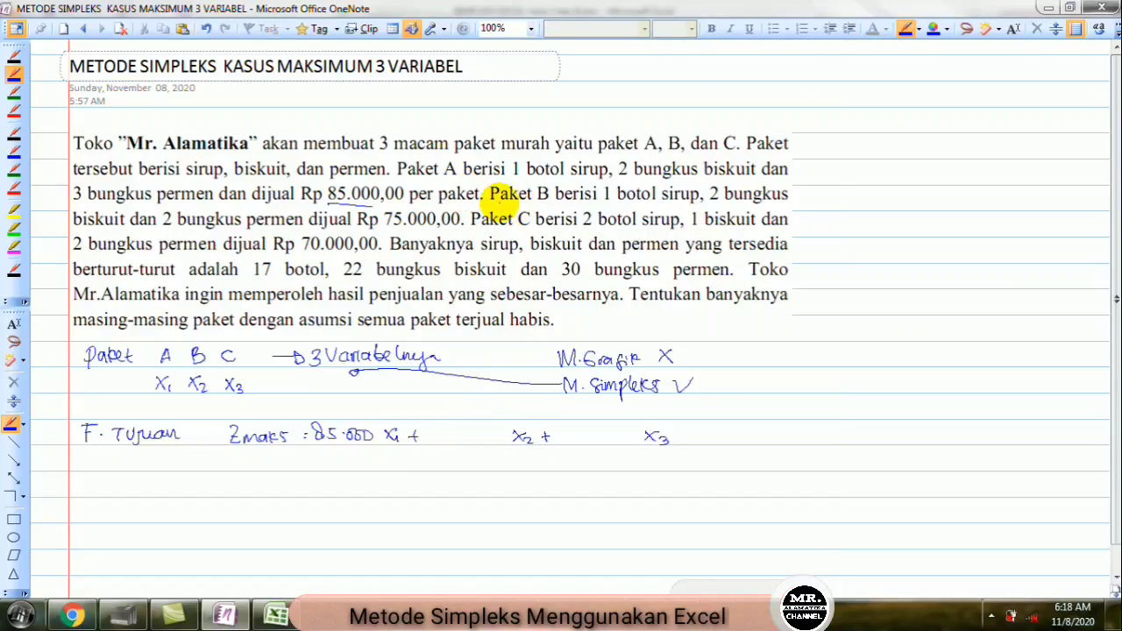
left_click_drag(489, 204, 549, 204)
left_click_drag(357, 230, 436, 230)
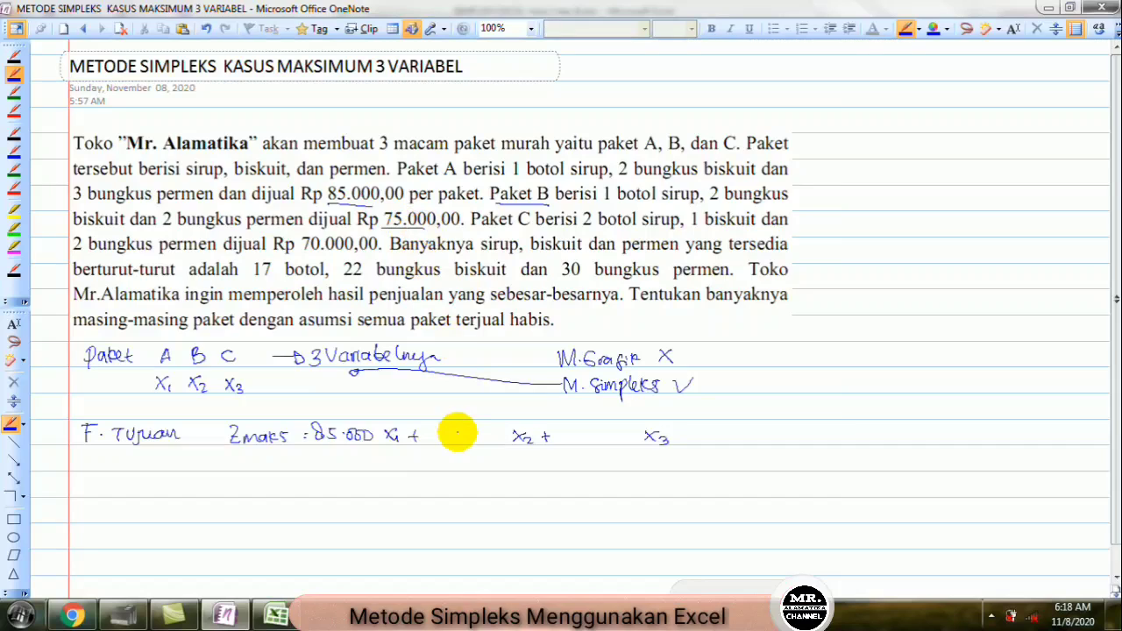
left_click_drag(438, 428, 485, 430)
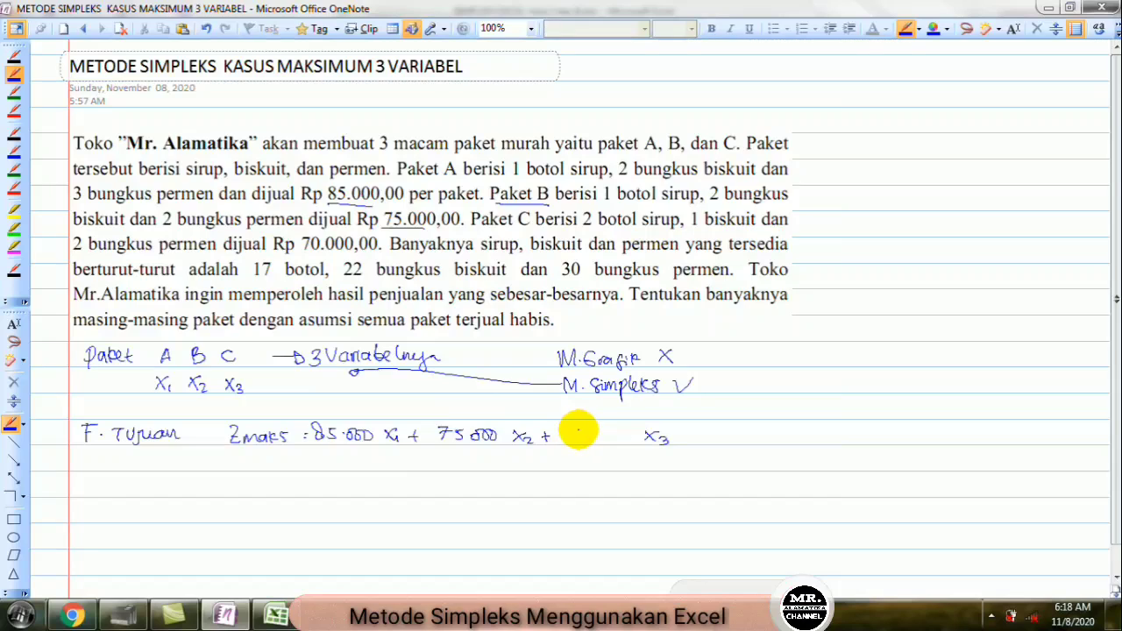
mouse_move(578, 427)
left_mouse_down()
mouse_move(582, 439)
mouse_move(613, 431)
left_mouse_up()
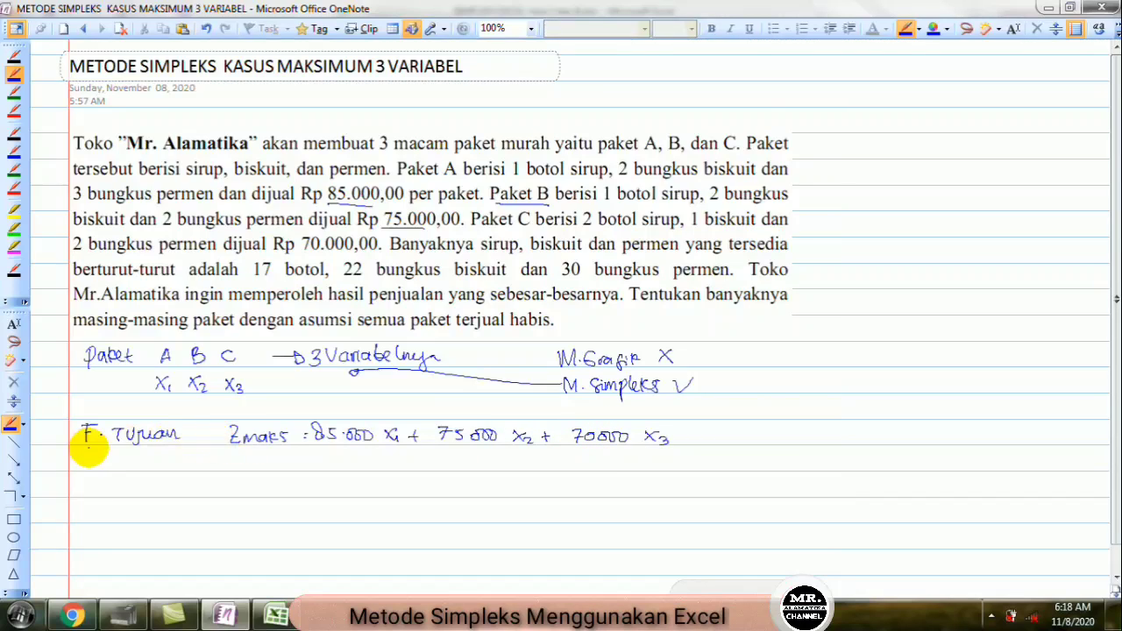
Step: Handwrite the heading "F. Kendala" under the objective function and the table row labels Sirup, Biskuit and Permen below it
left_click_drag(80, 453, 182, 461)
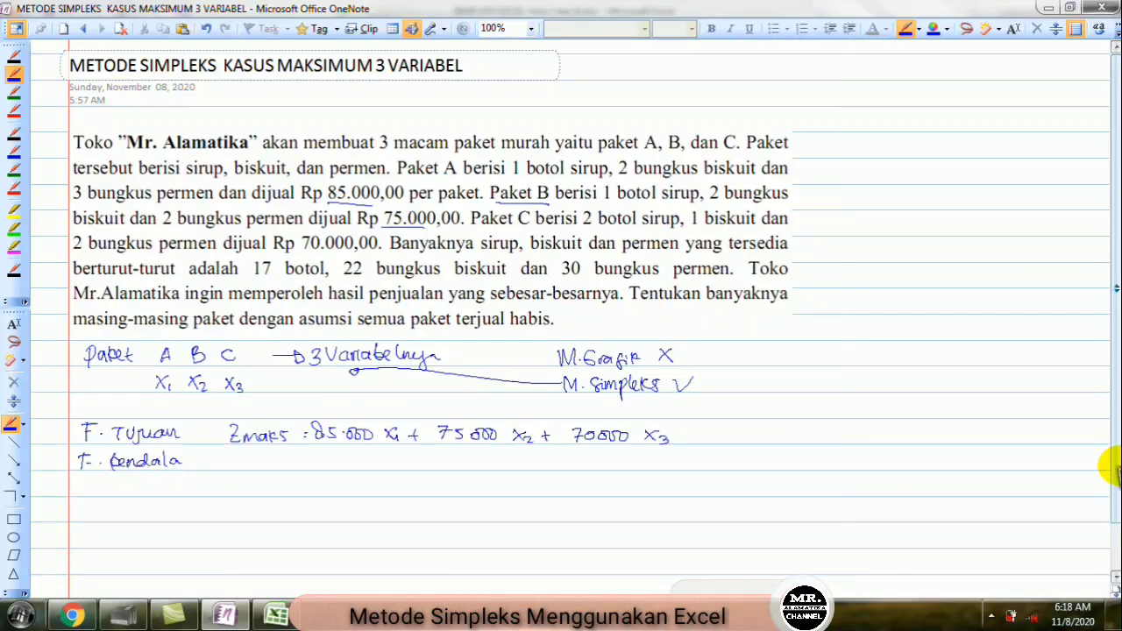
scroll(1107, 469, "down", 1)
scroll(1107, 480, "down", 2)
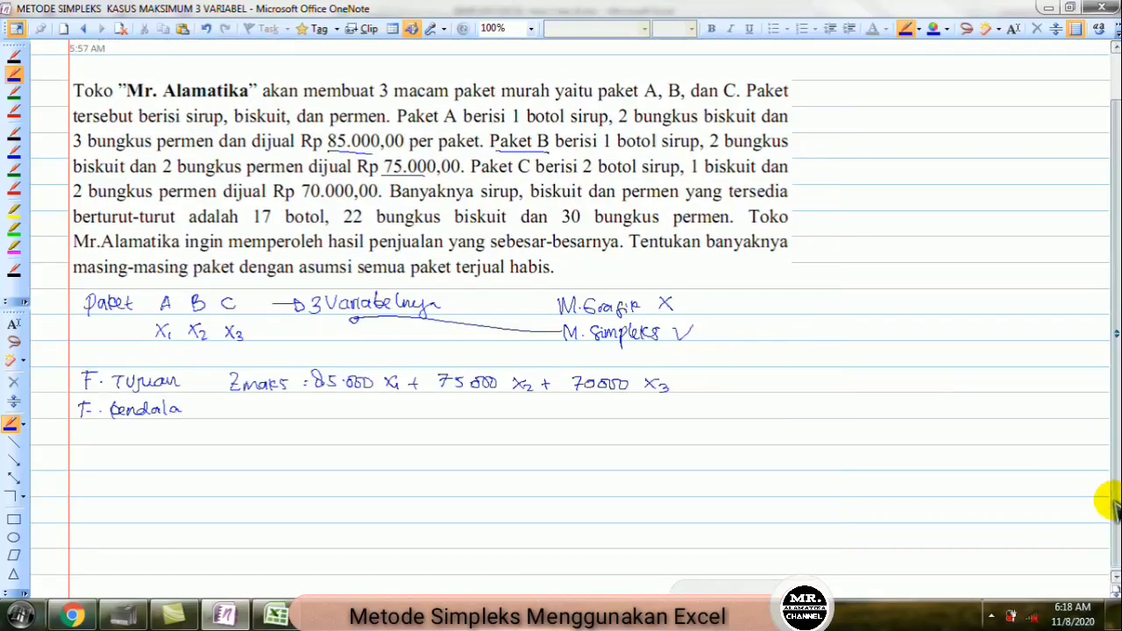
scroll(1102, 484, "down", 1)
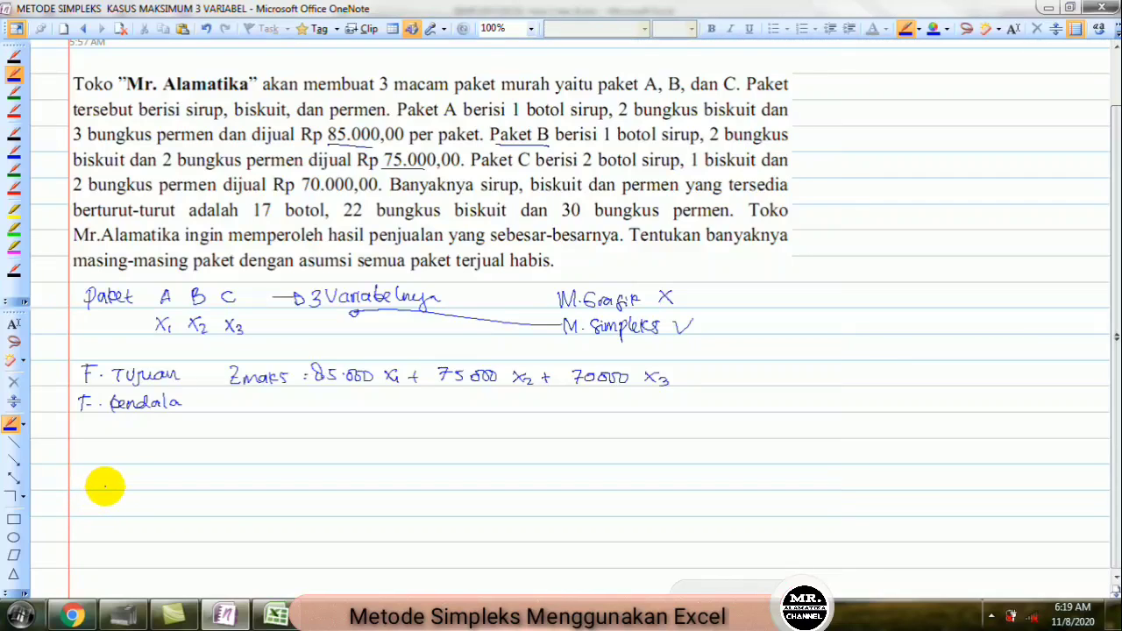
left_click_drag(103, 476, 106, 480)
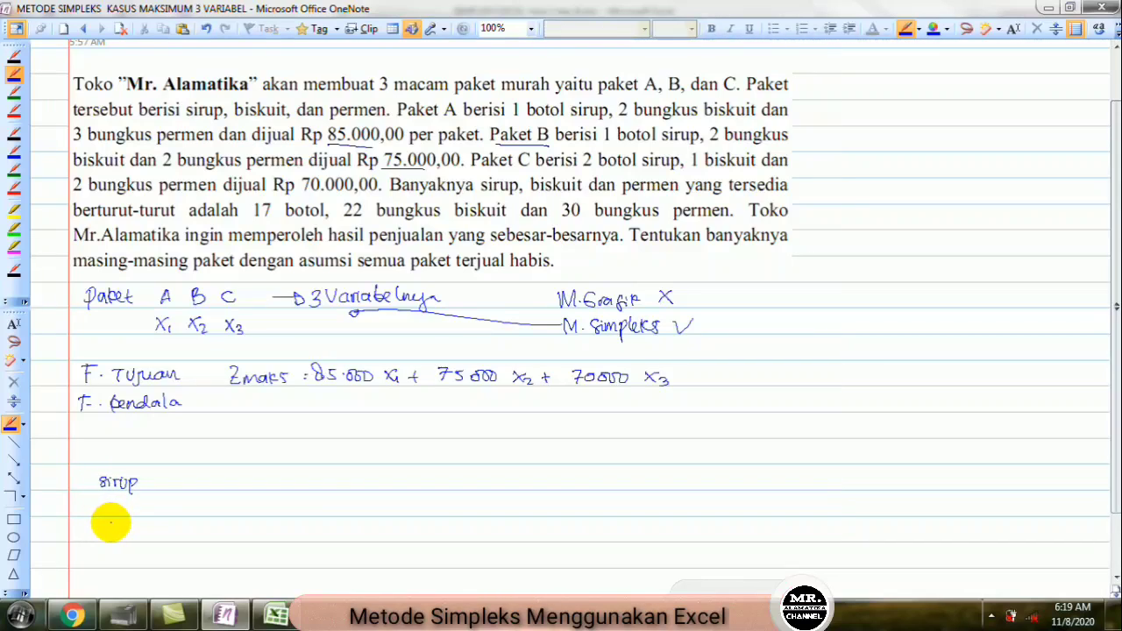
left_click_drag(99, 501, 160, 514)
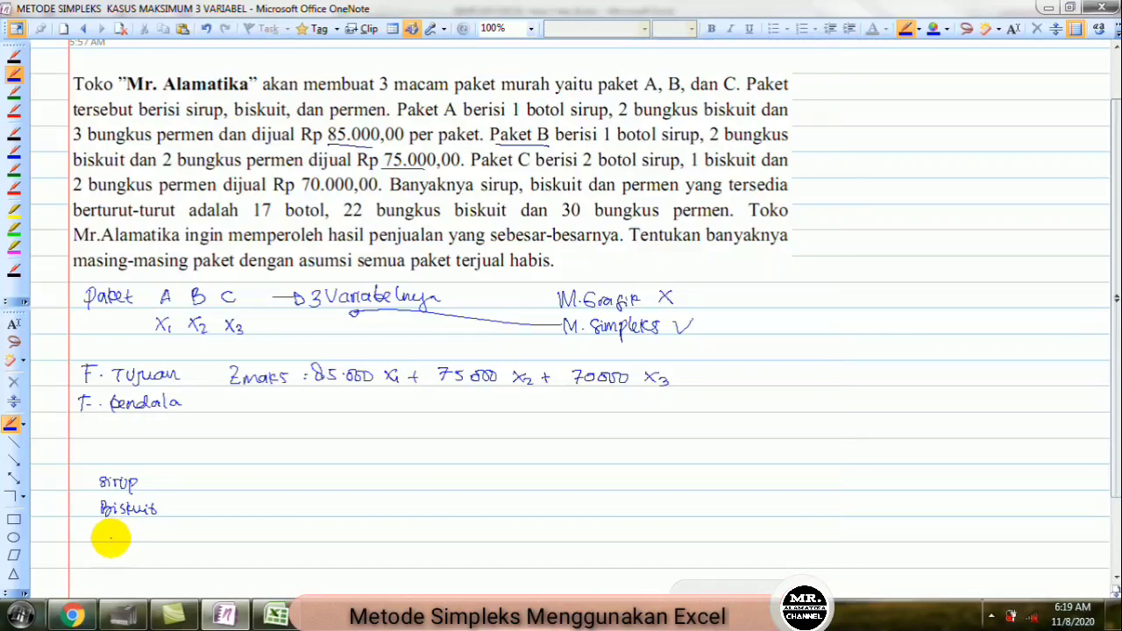
left_click_drag(103, 535, 167, 528)
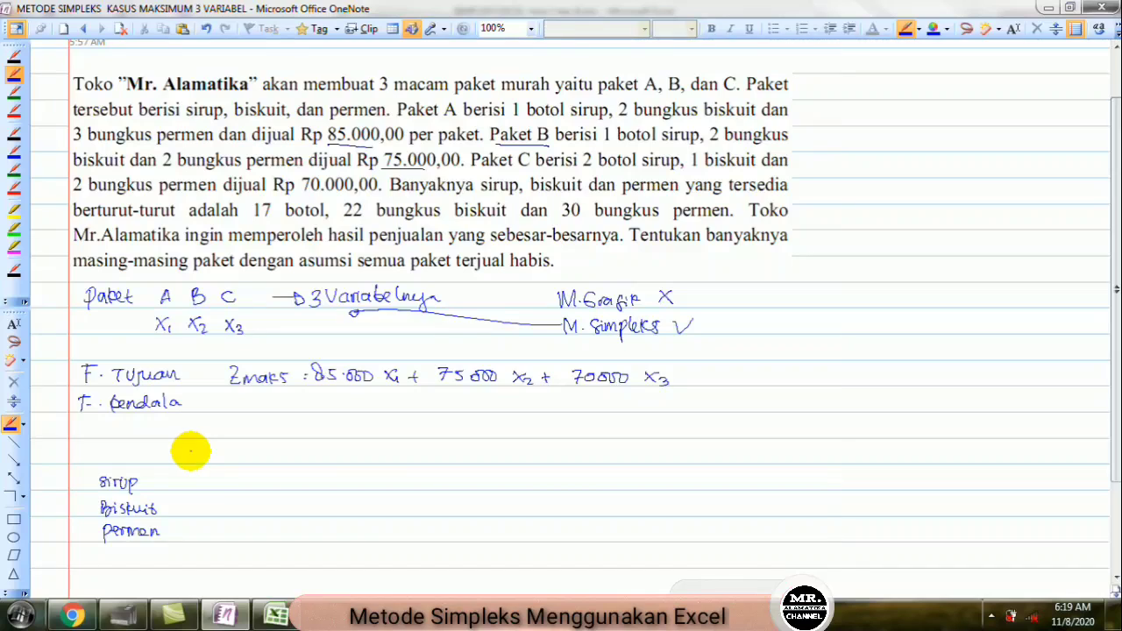
Step: Handwrite the column headings x1, x2 and x3 above the constraint table rows
left_click_drag(209, 449, 210, 460)
left_click_drag(223, 453, 224, 462)
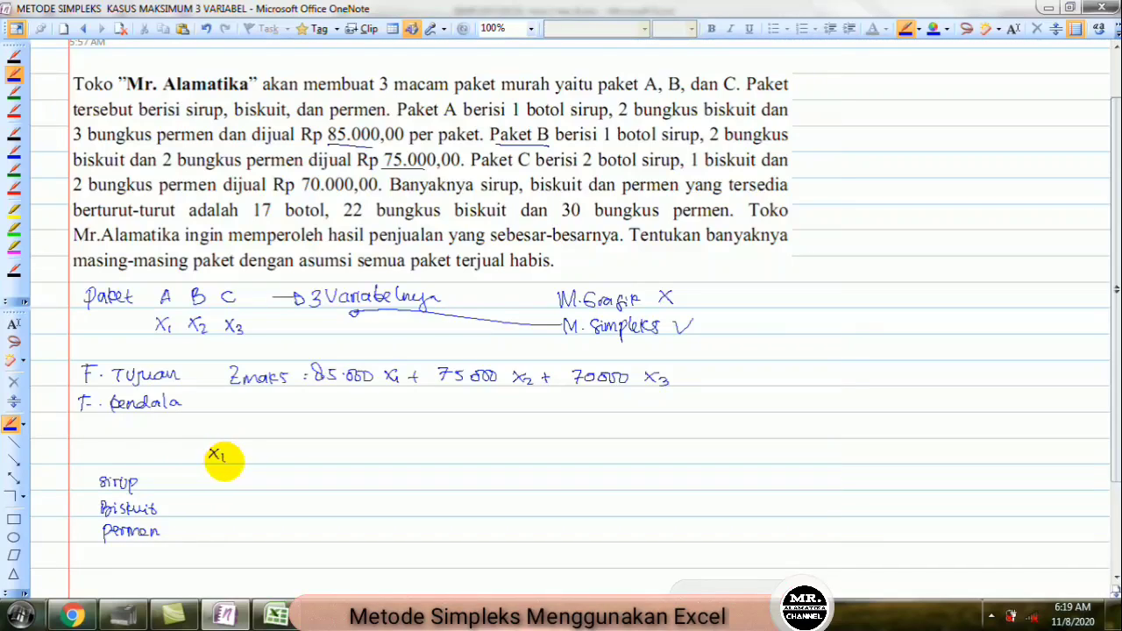
mouse_move(299, 448)
left_mouse_down()
mouse_move(320, 459)
mouse_move(389, 458)
left_mouse_up()
mouse_move(389, 448)
left_mouse_down()
mouse_move(379, 458)
mouse_move(396, 460)
left_mouse_up()
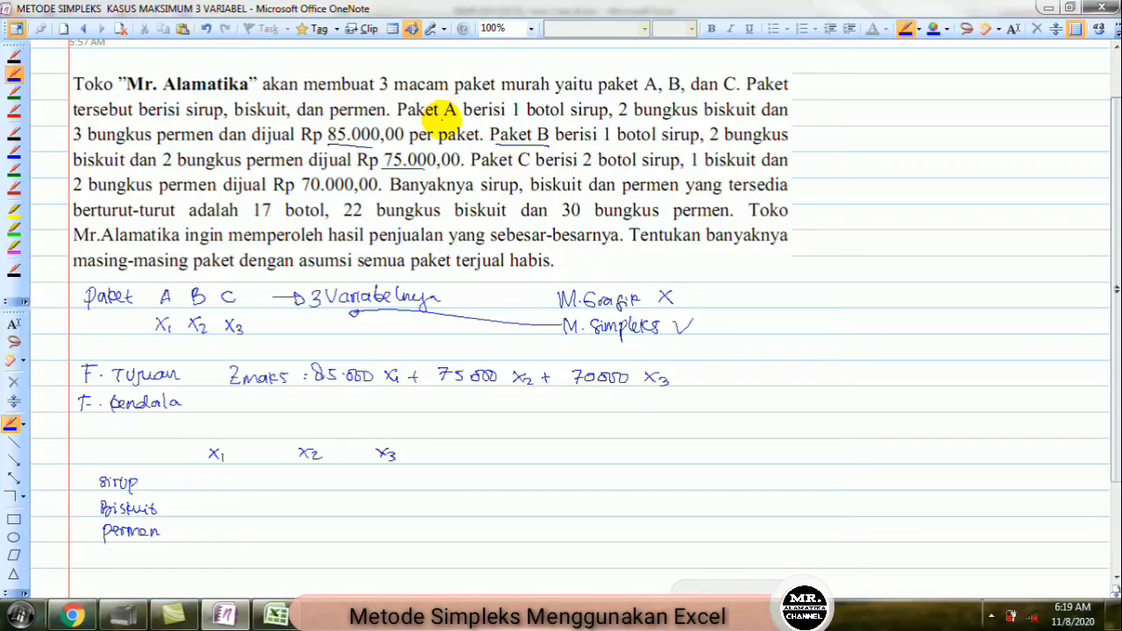
Step: Underline package A in the problem text and fill the x1 column with 1, 2 and 3
left_click_drag(443, 110, 607, 110)
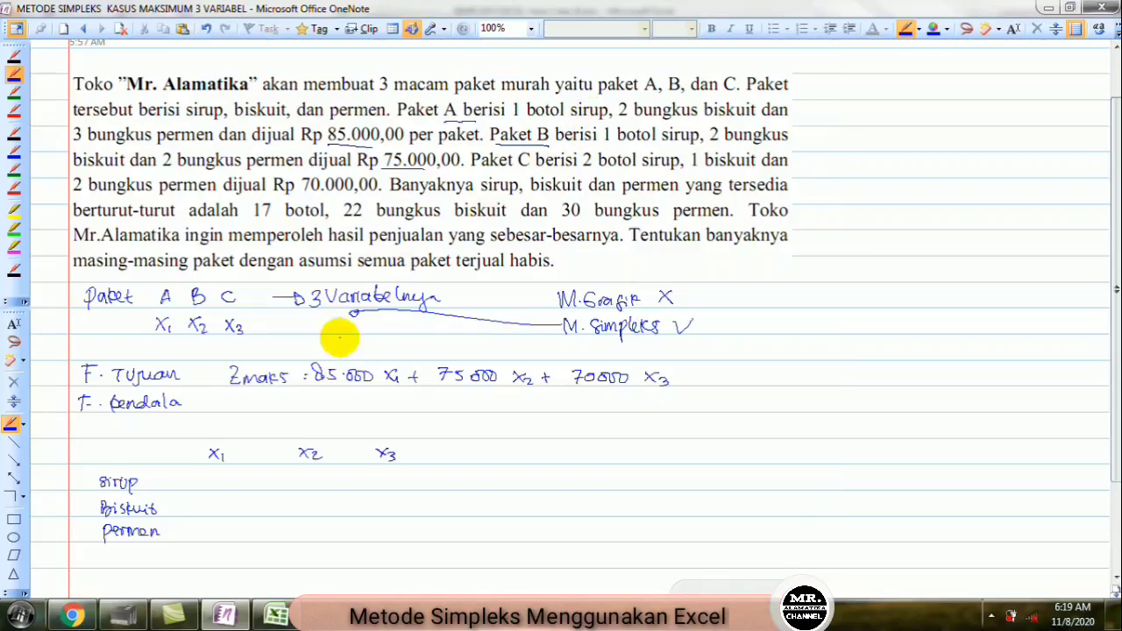
left_click_drag(215, 477, 215, 488)
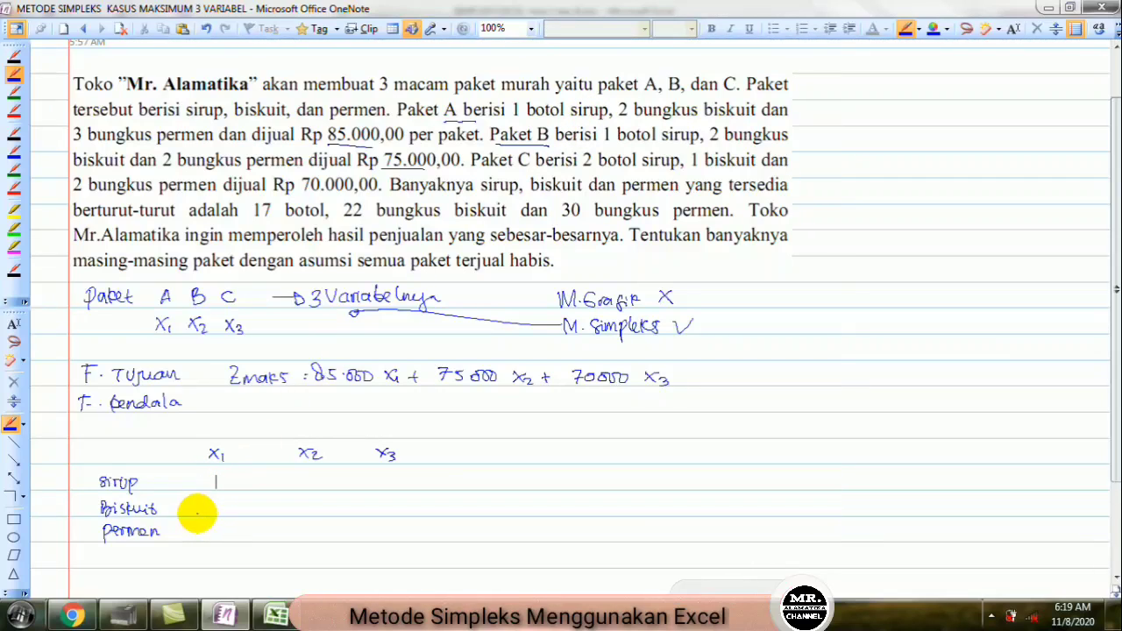
left_click_drag(207, 502, 218, 511)
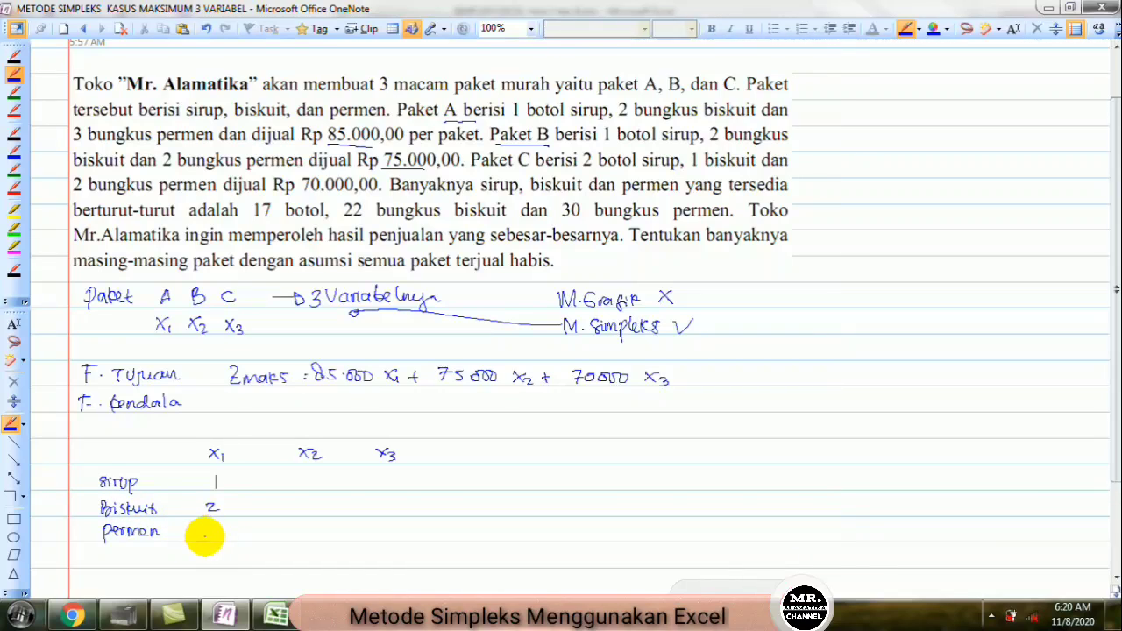
left_click_drag(211, 522, 216, 533)
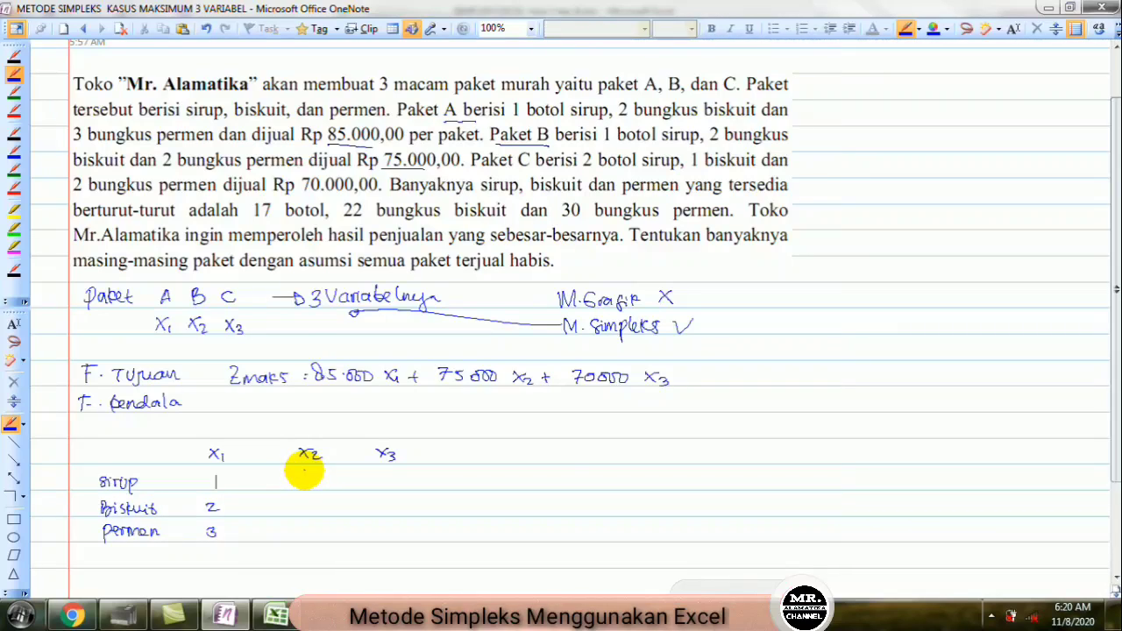
Step: Fill the x2 column of the constraint table with 1, 2, 2 and the x3 column with 2, 1, 2
left_click_drag(306, 475, 307, 486)
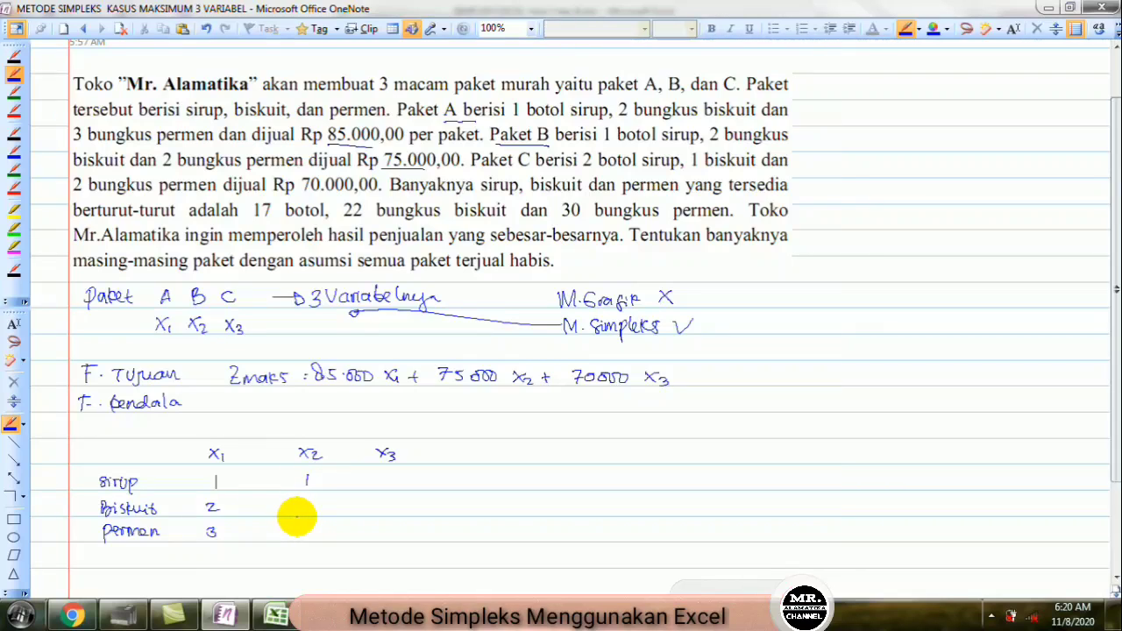
left_click_drag(300, 502, 310, 508)
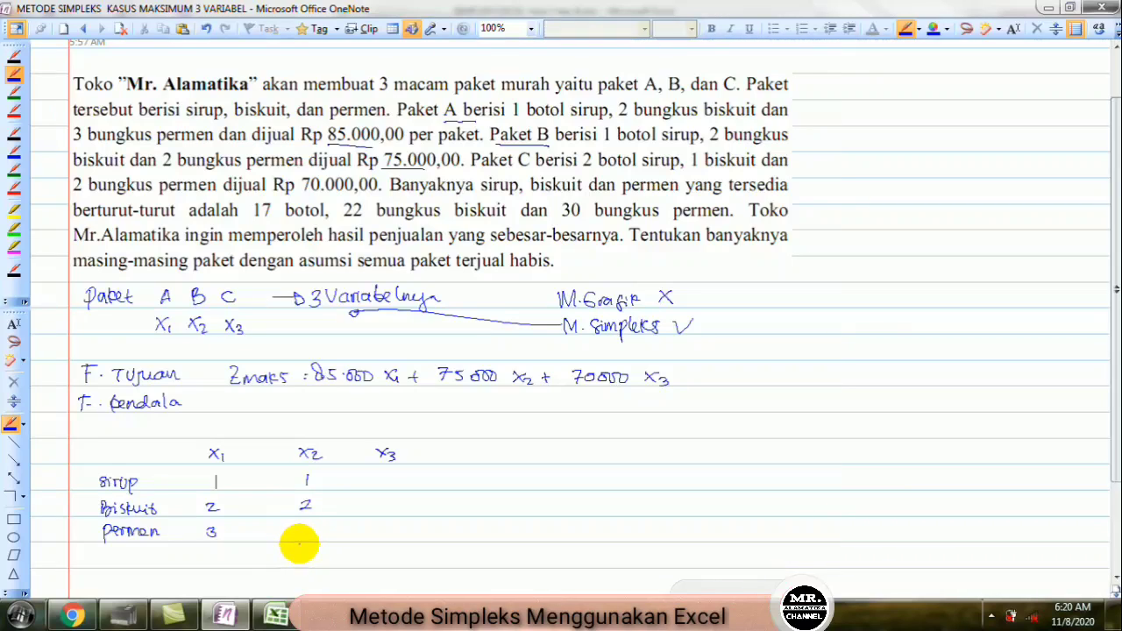
left_click_drag(301, 527, 312, 537)
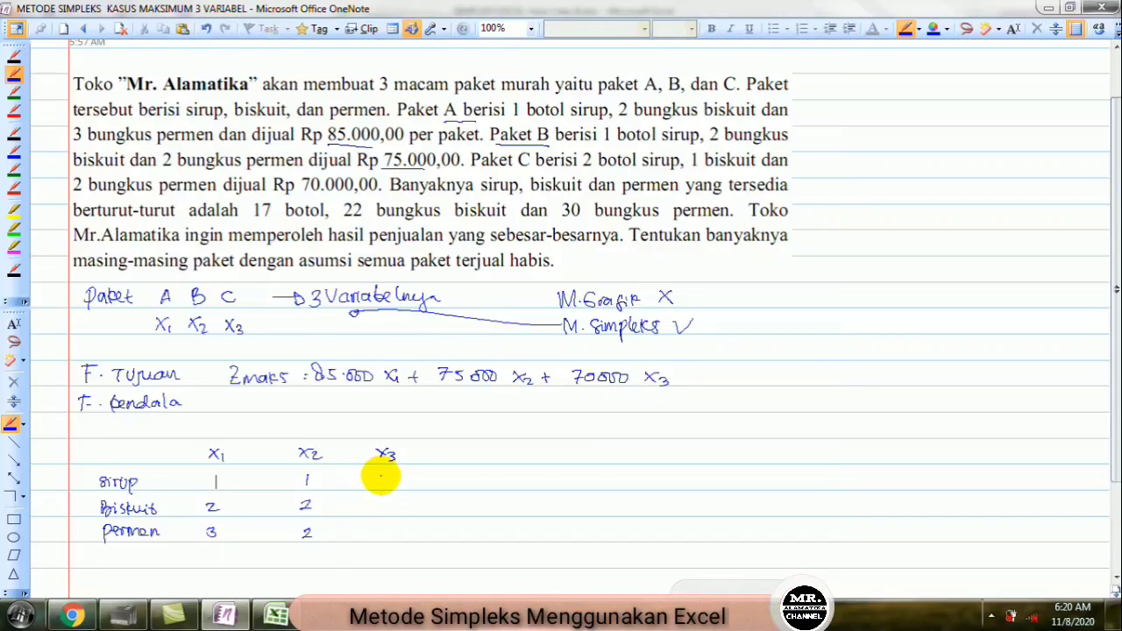
left_click_drag(382, 474, 392, 483)
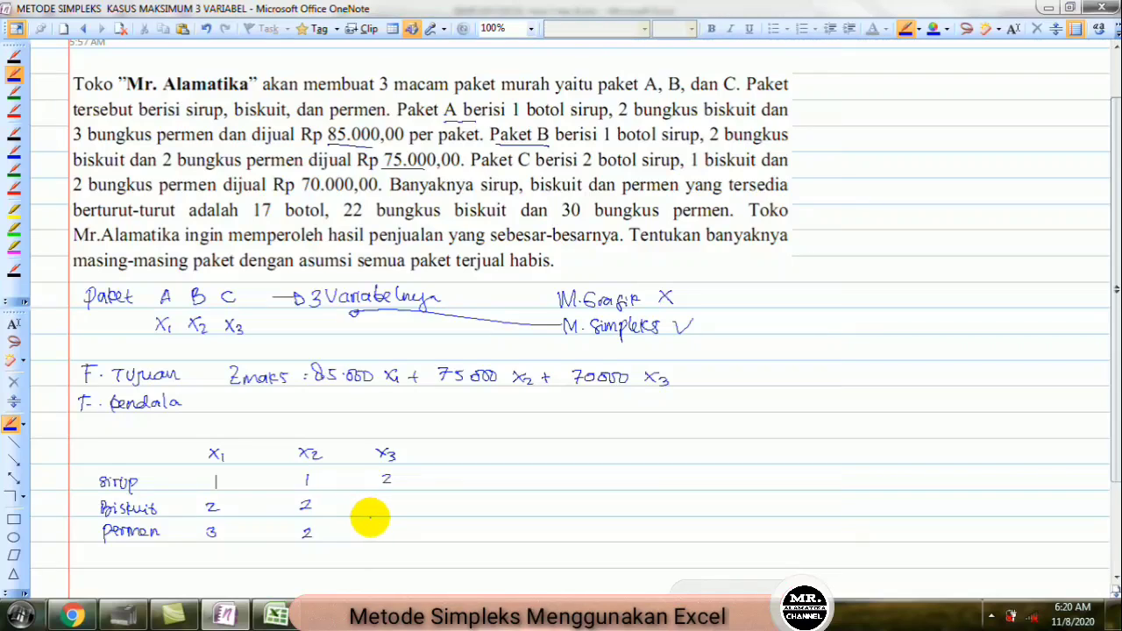
left_click_drag(380, 507, 382, 533)
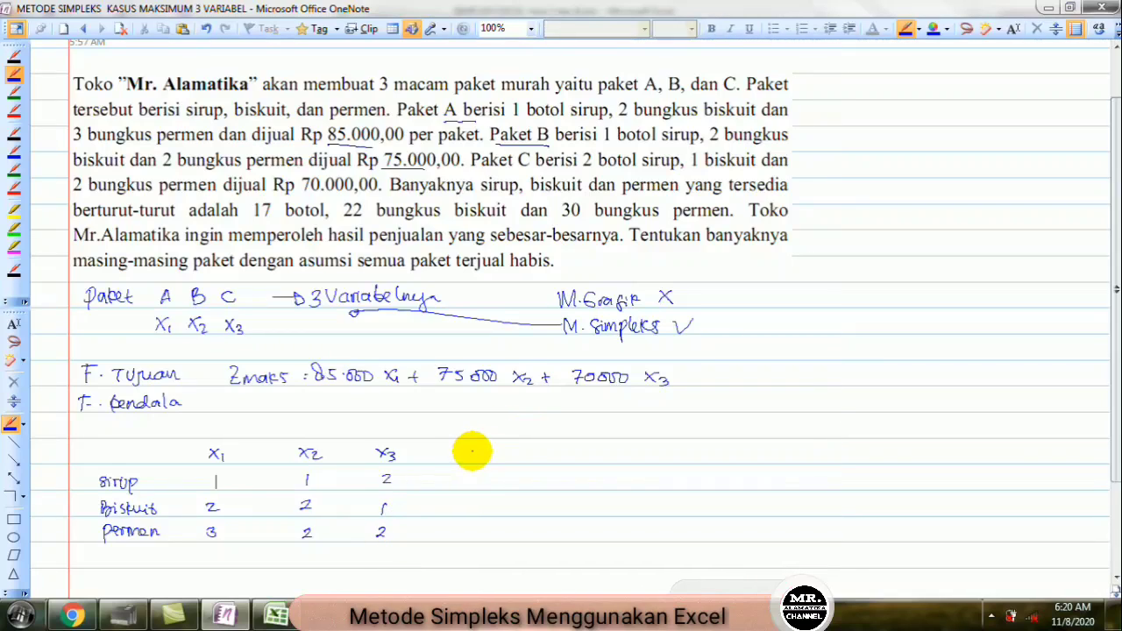
Step: Handwrite the column heading "Tersedia" beside x3 and fill the column with 17, 22 and 30
left_click_drag(471, 451, 536, 453)
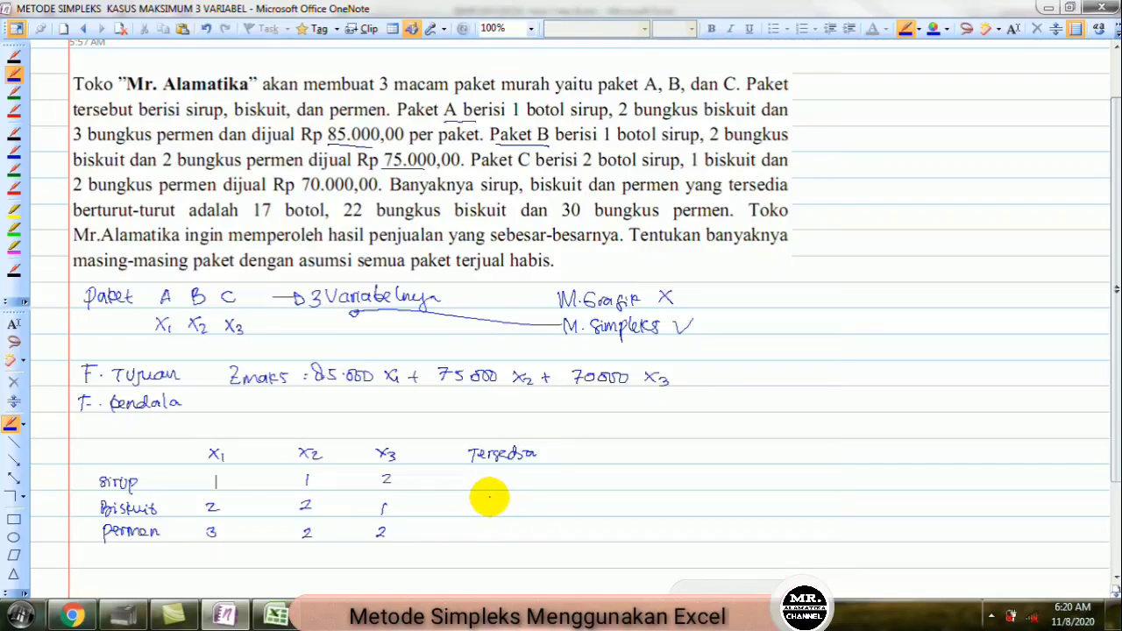
mouse_move(488, 476)
left_mouse_down()
mouse_move(501, 481)
mouse_move(496, 509)
mouse_move(507, 509)
left_mouse_up()
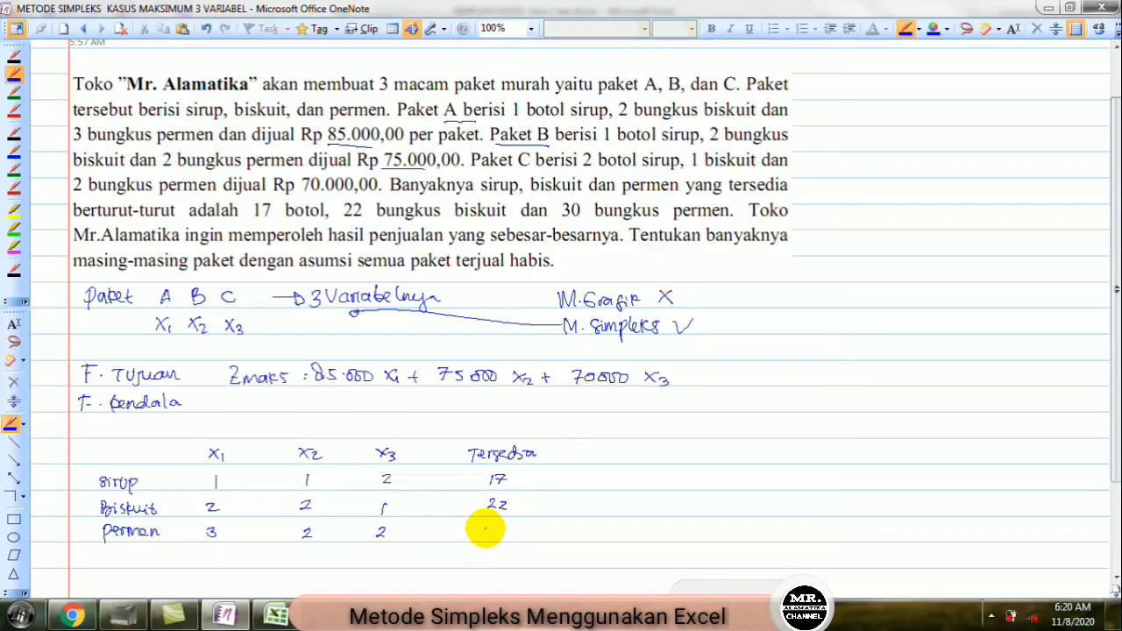
mouse_move(487, 524)
left_mouse_down()
mouse_move(488, 535)
mouse_move(502, 526)
left_mouse_up()
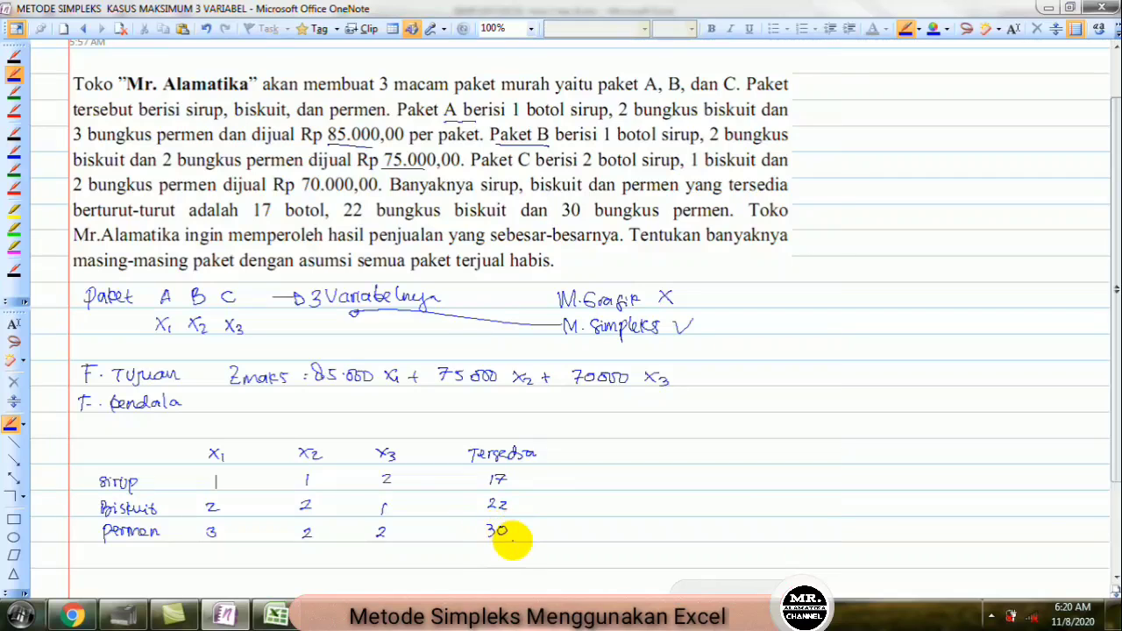
Step: Handwrite beside the table the constraints C I: x1+x2+2x3 ≤ 17, C II: 2x1+2x2+x3 ≤ 22 and C III: 3x1+2x2+2x3 ≤ 30
left_click_drag(1116, 378, 1112, 441)
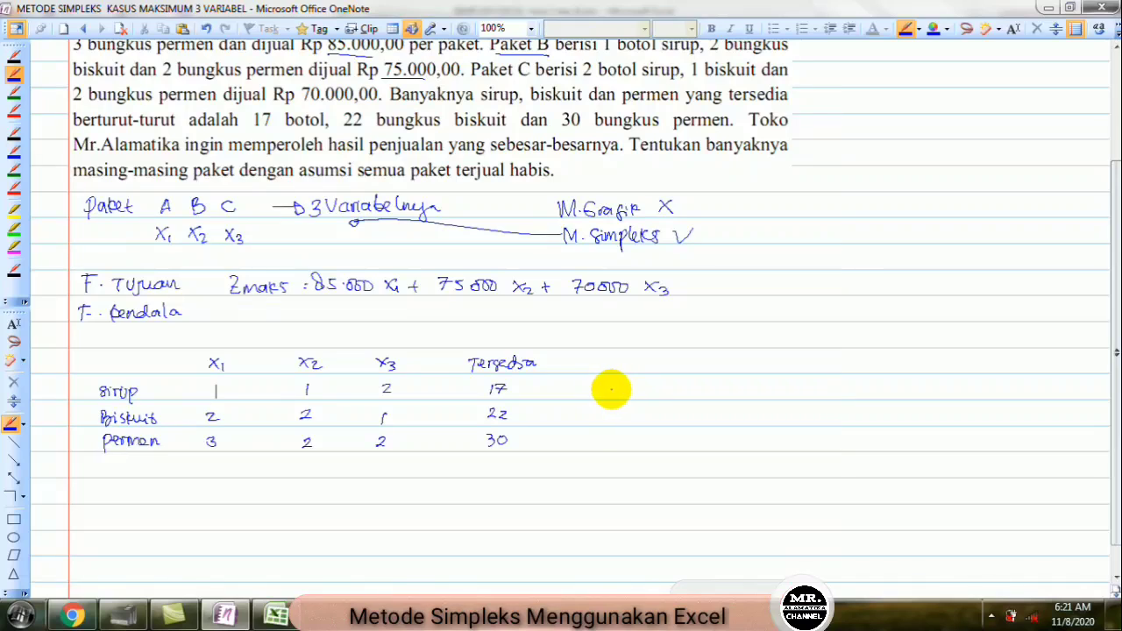
left_click_drag(605, 383, 675, 393)
mouse_move(678, 389)
left_mouse_down()
mouse_move(719, 380)
mouse_move(747, 388)
mouse_move(741, 396)
mouse_move(792, 396)
left_mouse_up()
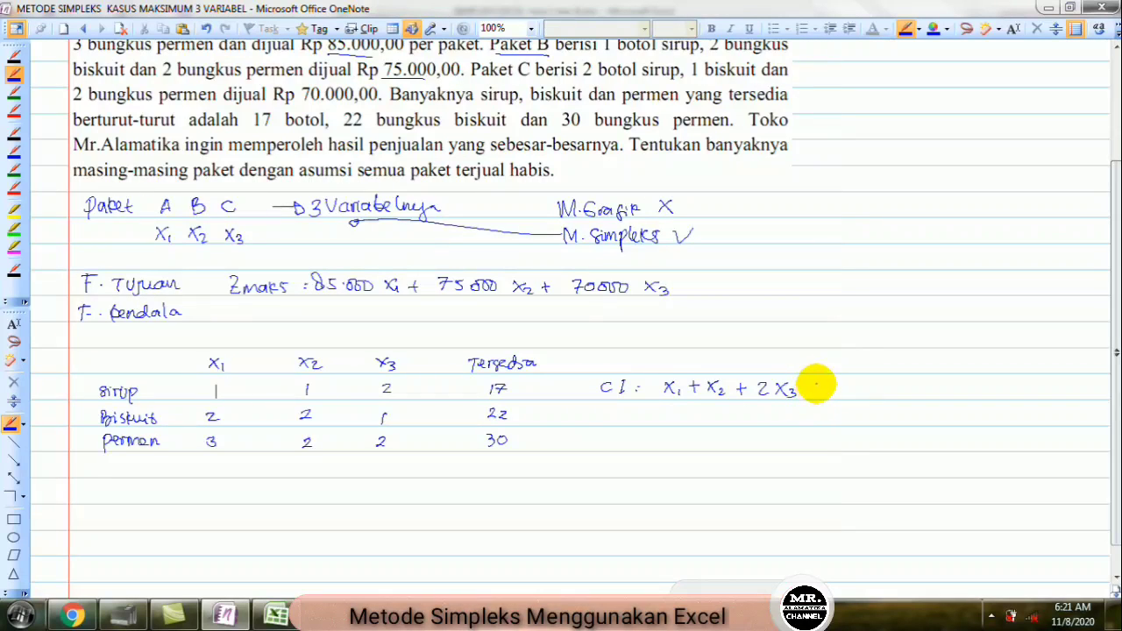
mouse_move(821, 383)
left_mouse_down()
mouse_move(823, 400)
mouse_move(851, 396)
left_mouse_up()
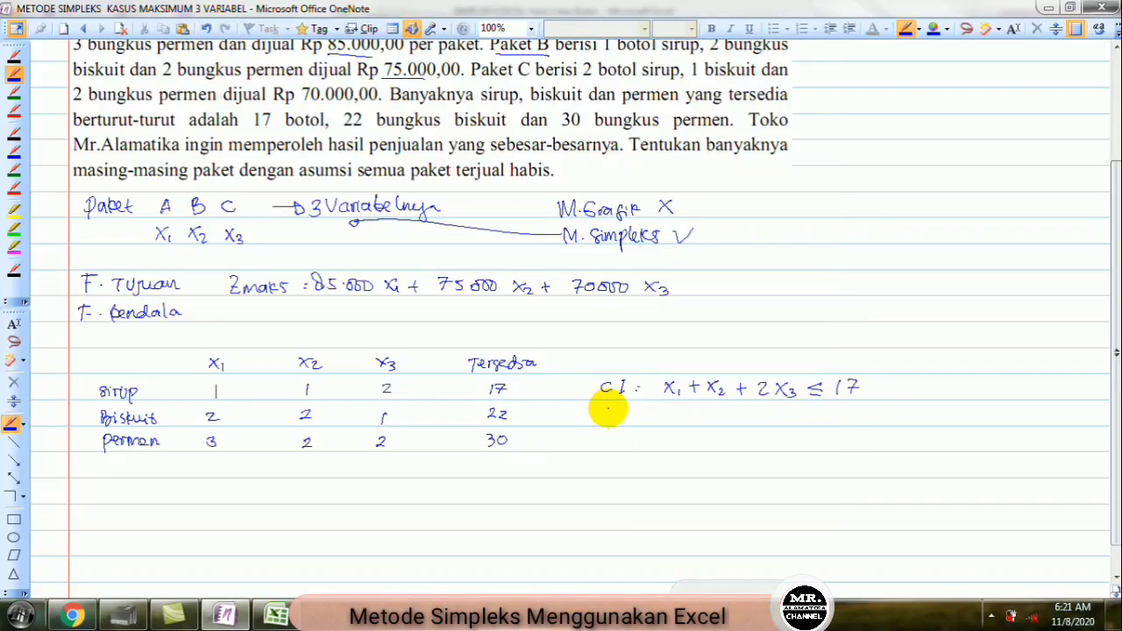
mouse_move(608, 408)
left_mouse_down()
mouse_move(631, 421)
mouse_move(863, 415)
left_mouse_up()
mouse_move(611, 435)
left_mouse_down()
mouse_move(602, 433)
mouse_move(616, 444)
mouse_move(863, 441)
left_mouse_up()
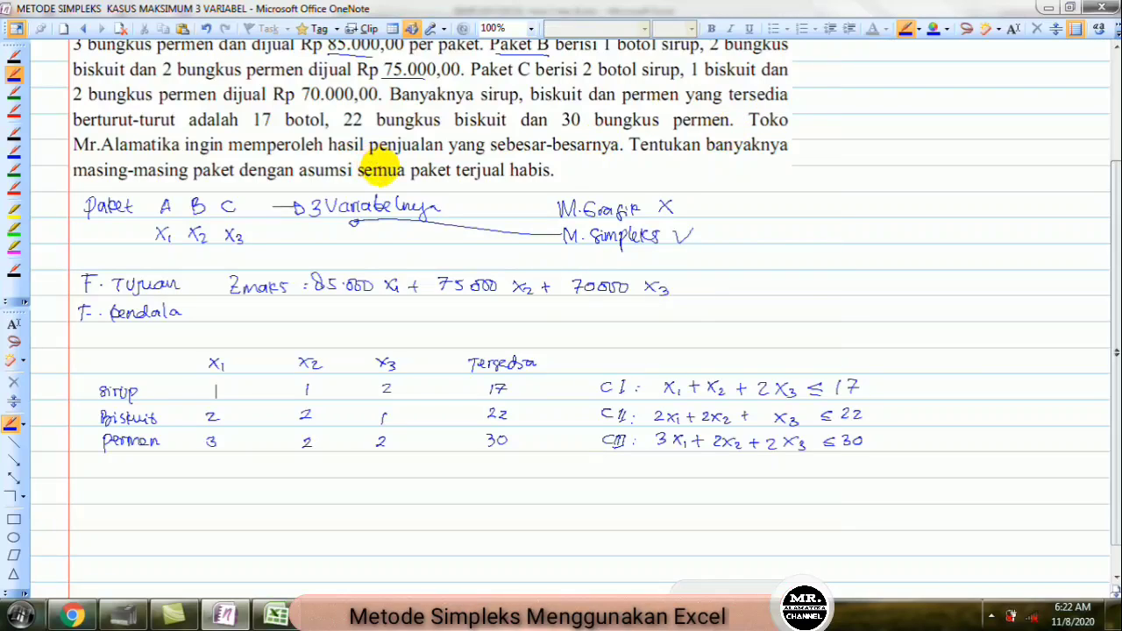
Step: Underline "penjualan yang sebesar-besarnya" in the problem text and the handwritten "M. Simpleks"
left_click_drag(368, 153, 619, 158)
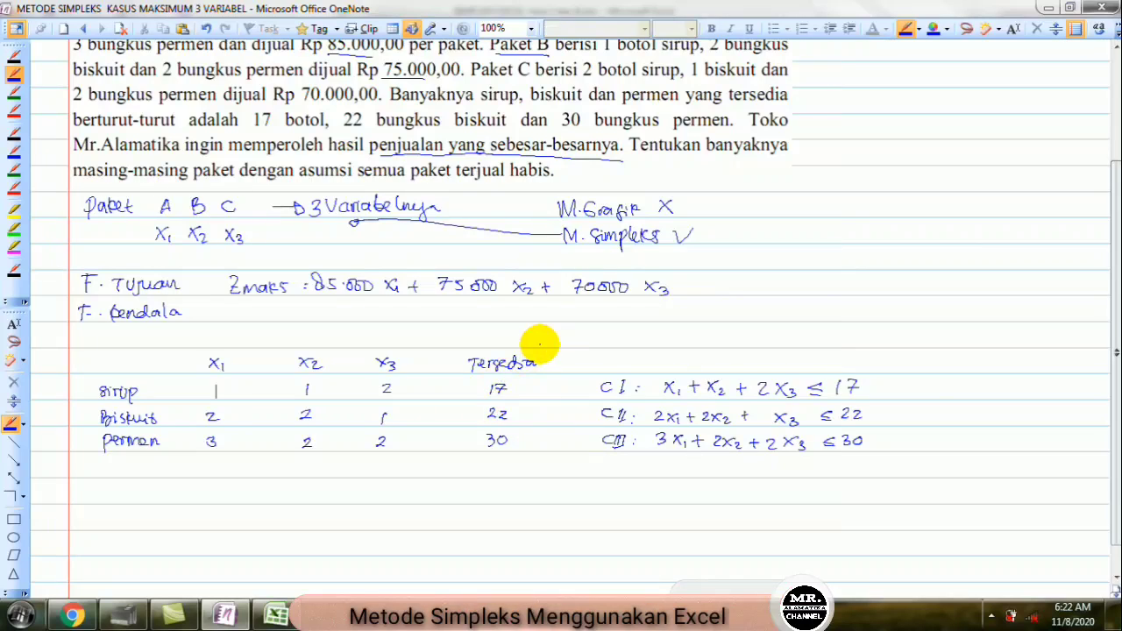
left_click_drag(565, 247, 648, 249)
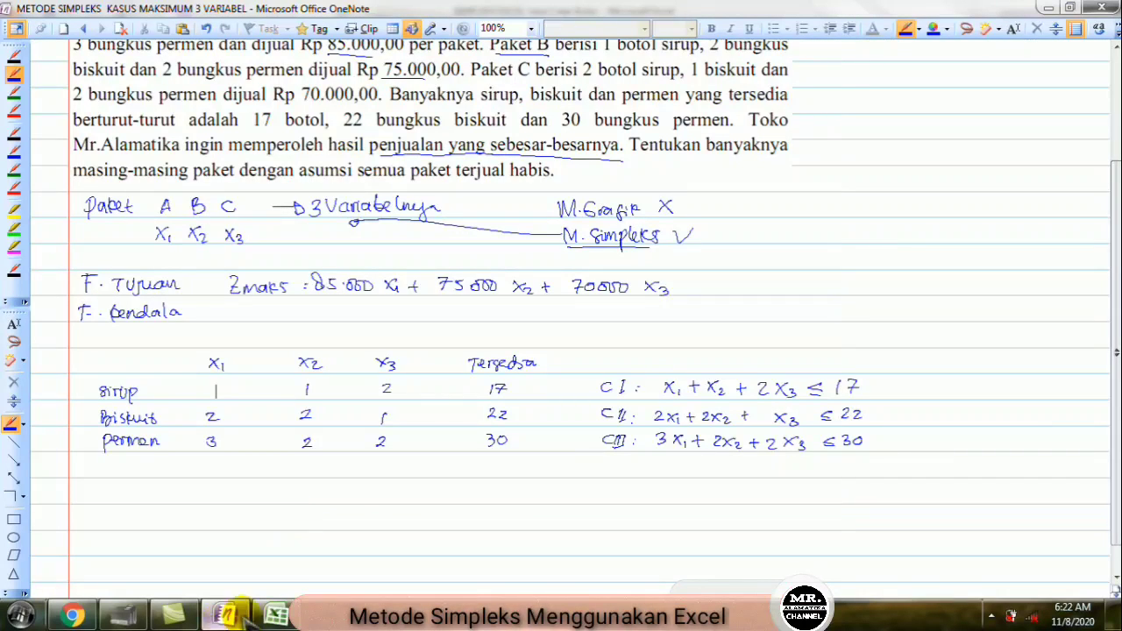
Step: Switch to the Excel simplex table and insert a column between S2 and QUANTITY, headed S3 with bordered heading cells
left_click(277, 614)
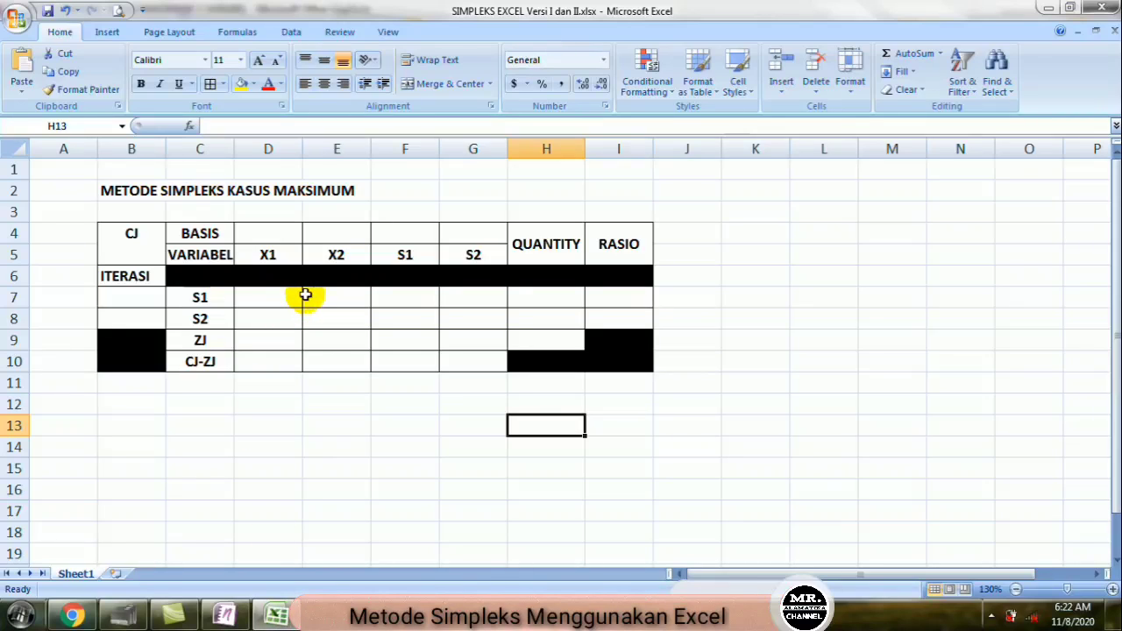
right_click(524, 148)
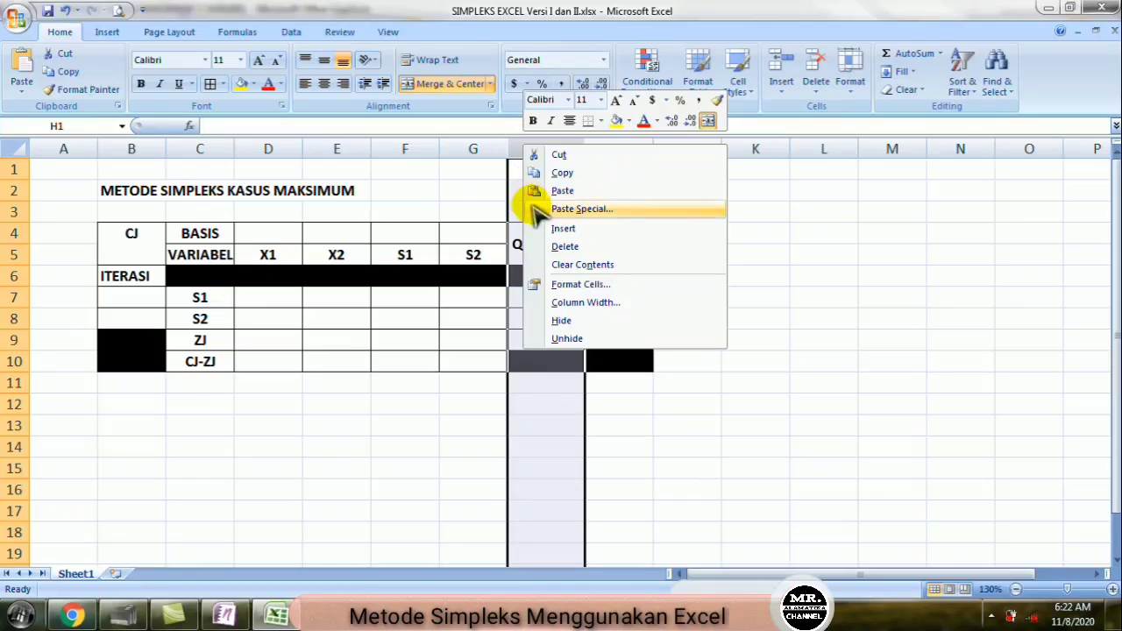
left_click(542, 228)
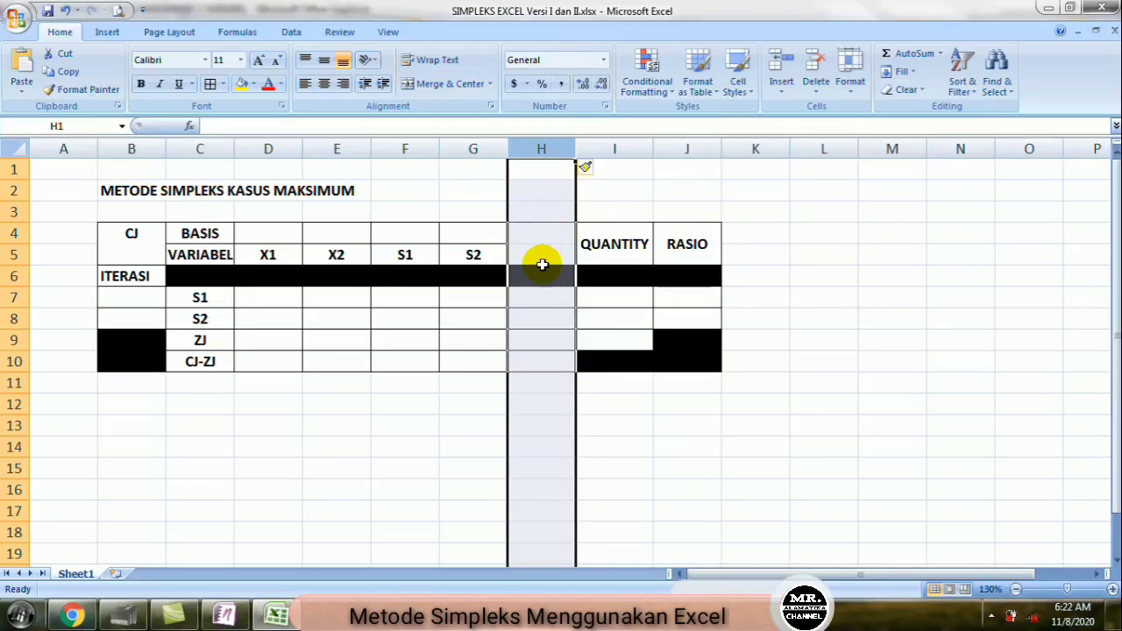
left_click(543, 262)
type("S3")
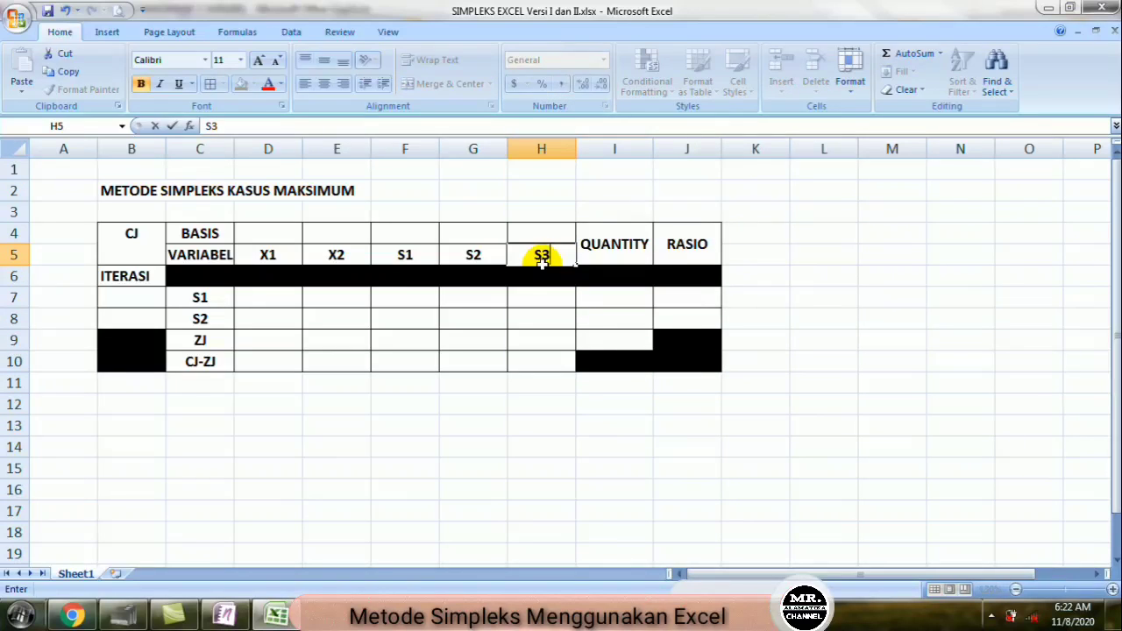
key("Up")
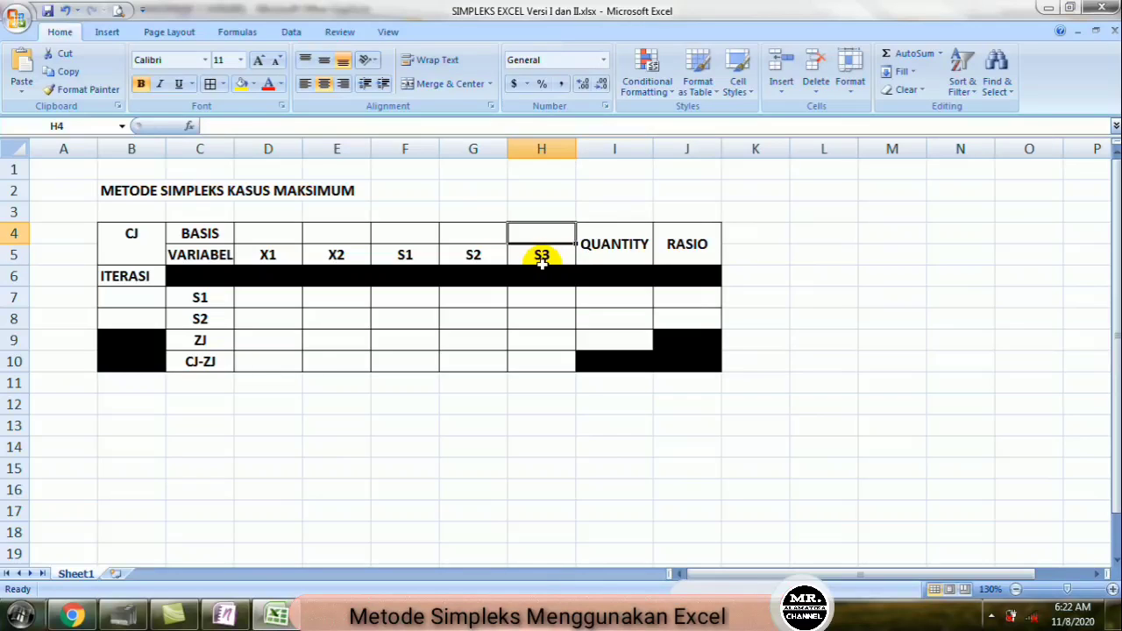
left_click(543, 263, "shift")
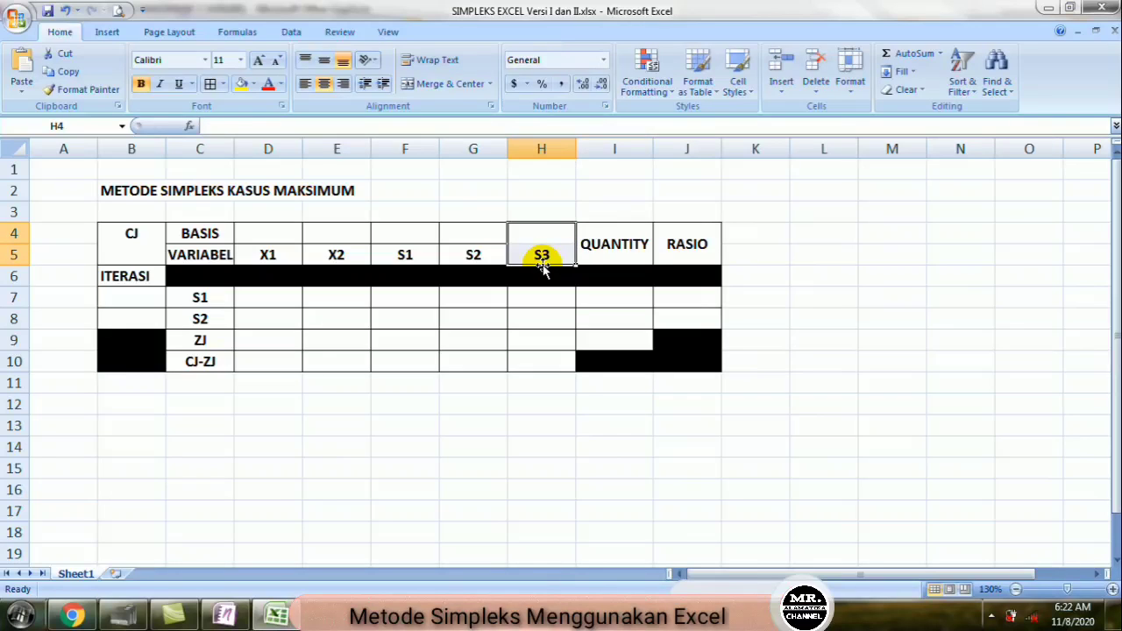
left_click(211, 84)
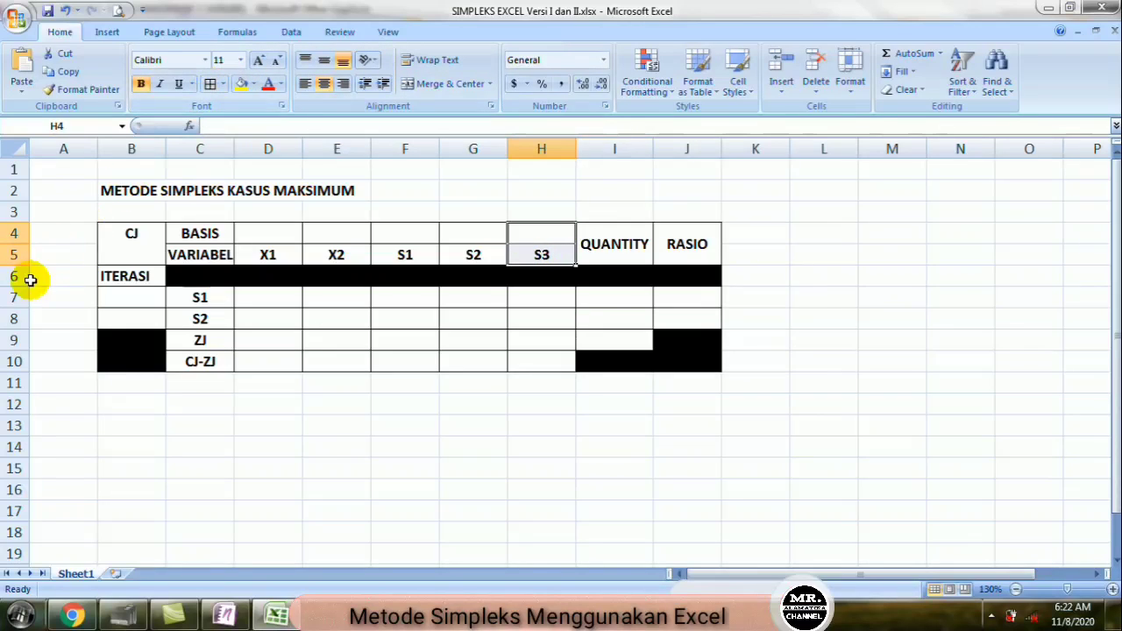
Step: Insert a row above ZJ in the simplex table and label it S3 in the basis variable column
left_click(11, 340)
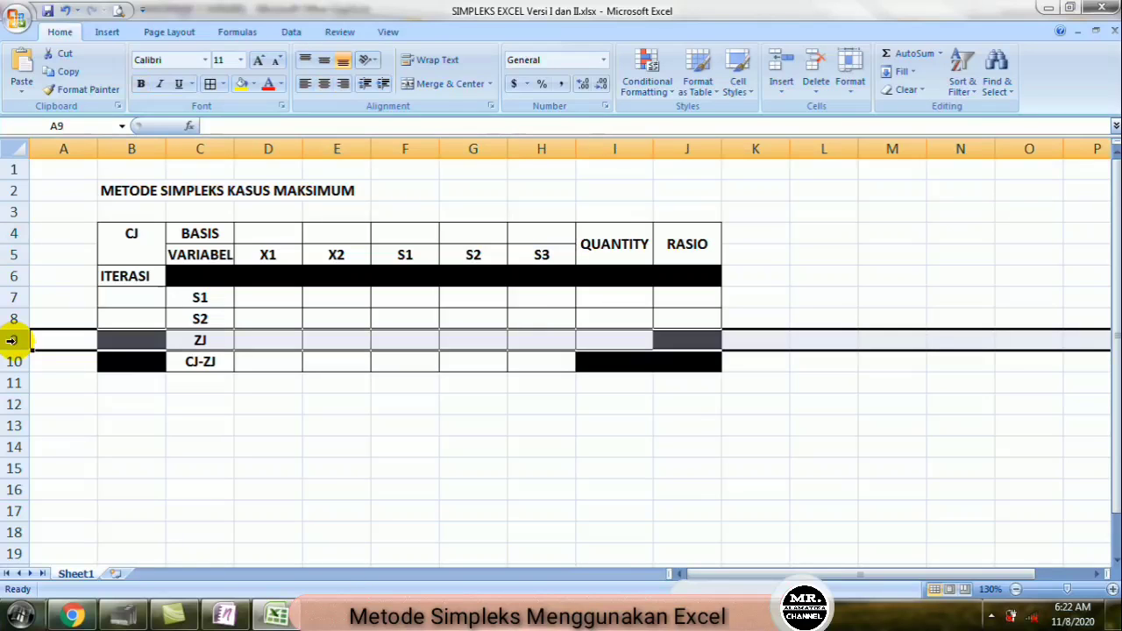
right_click(12, 340)
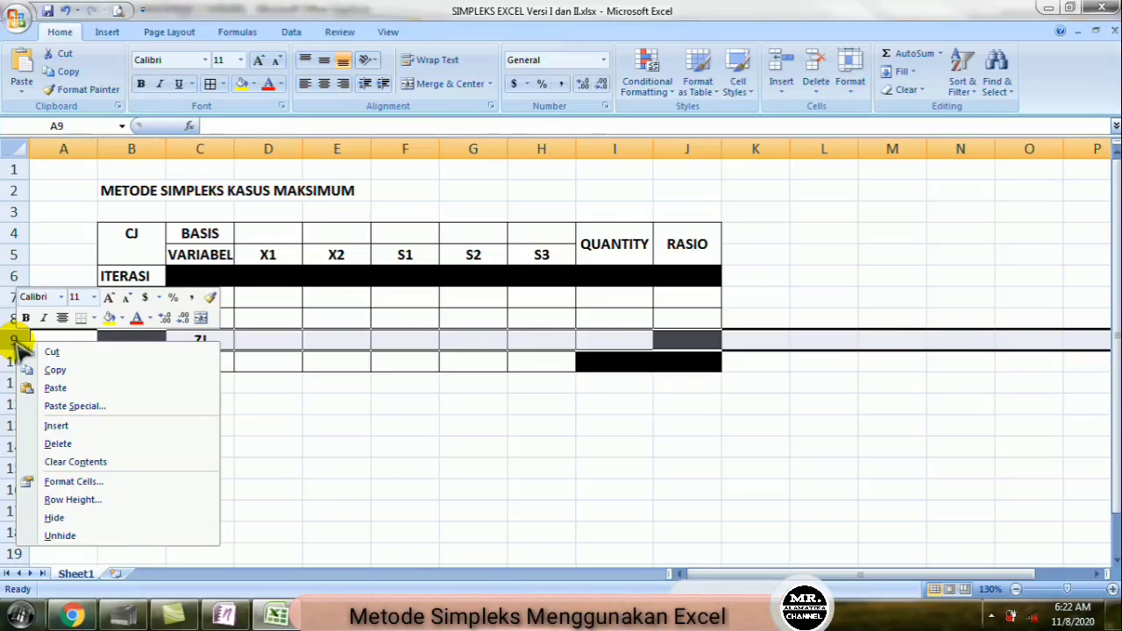
left_click(59, 425)
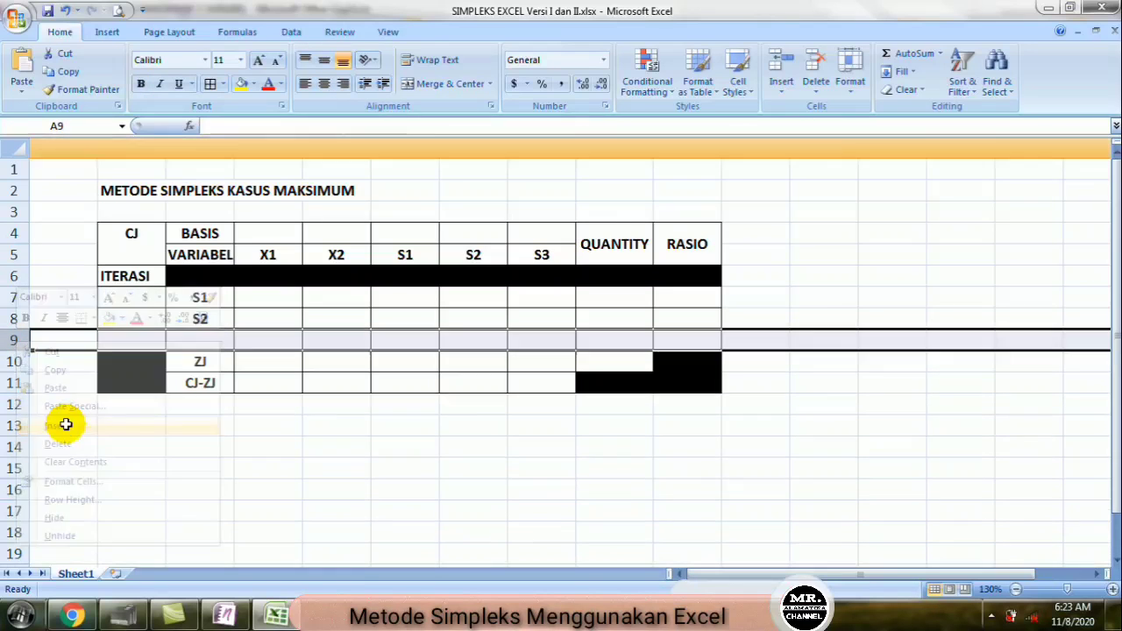
left_click(200, 336)
type("S3")
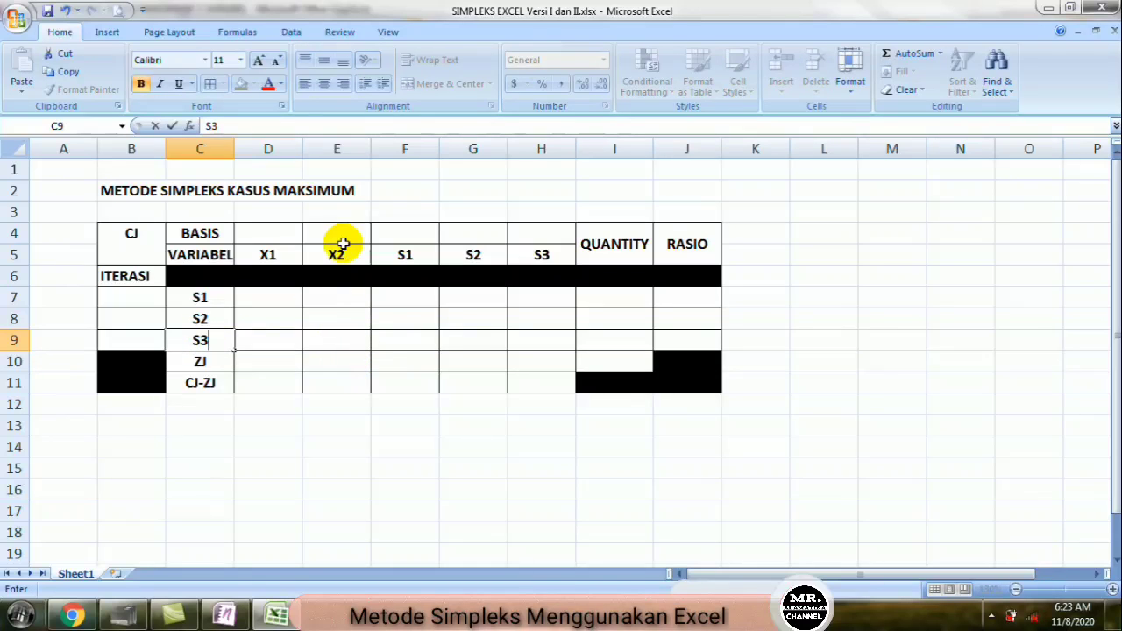
Step: Insert a column between X2 and S1 in the simplex table and head it X3
right_click(388, 155)
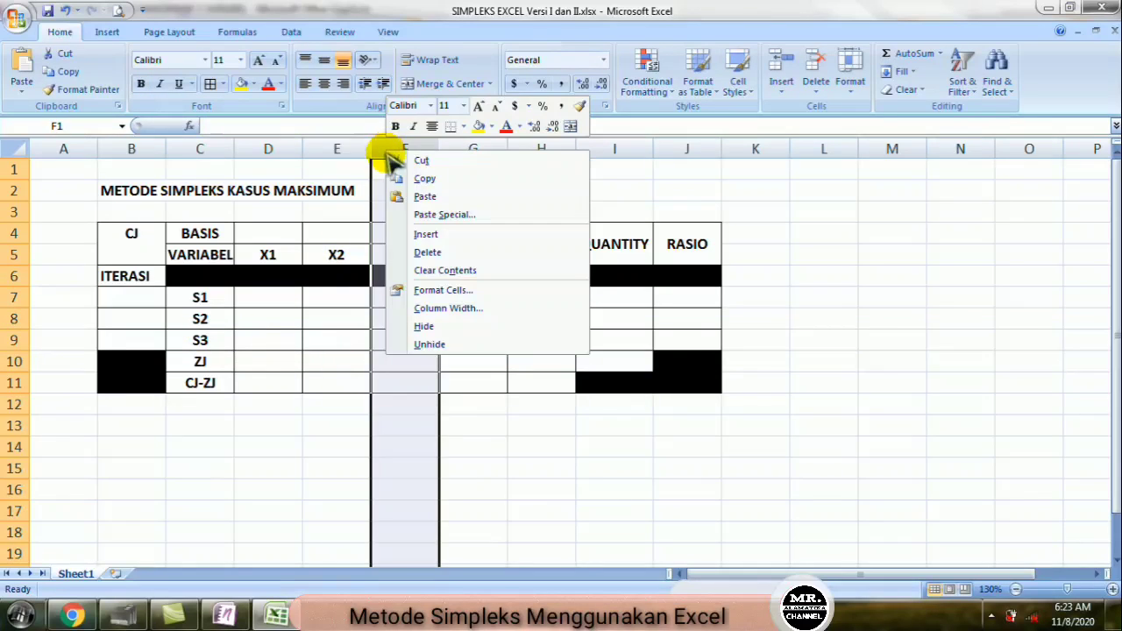
left_click(425, 235)
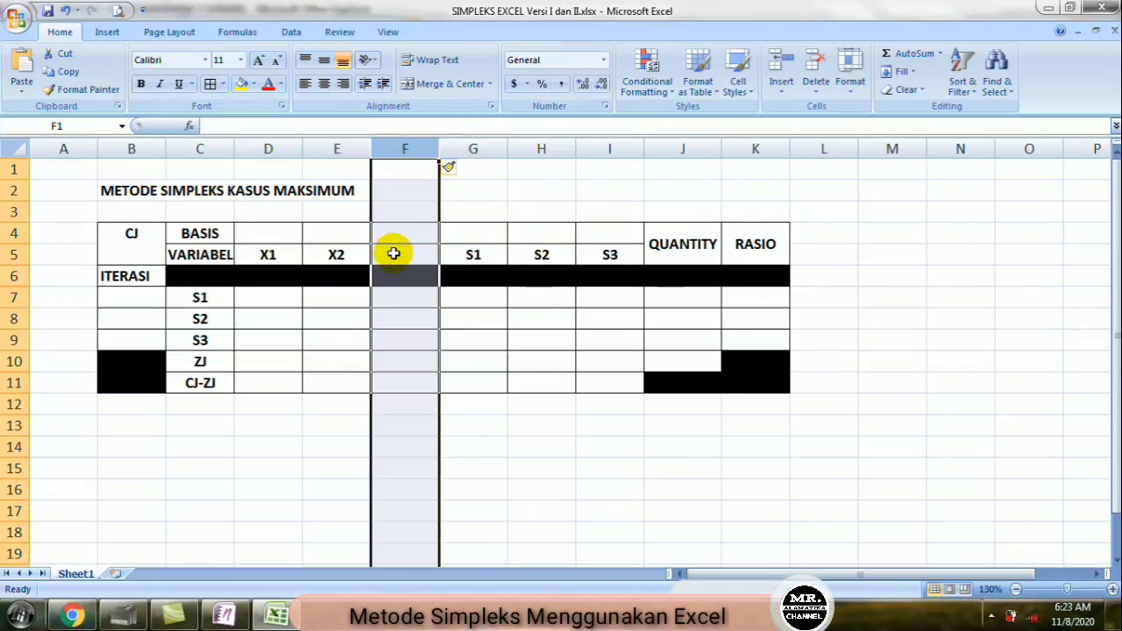
left_click(393, 255)
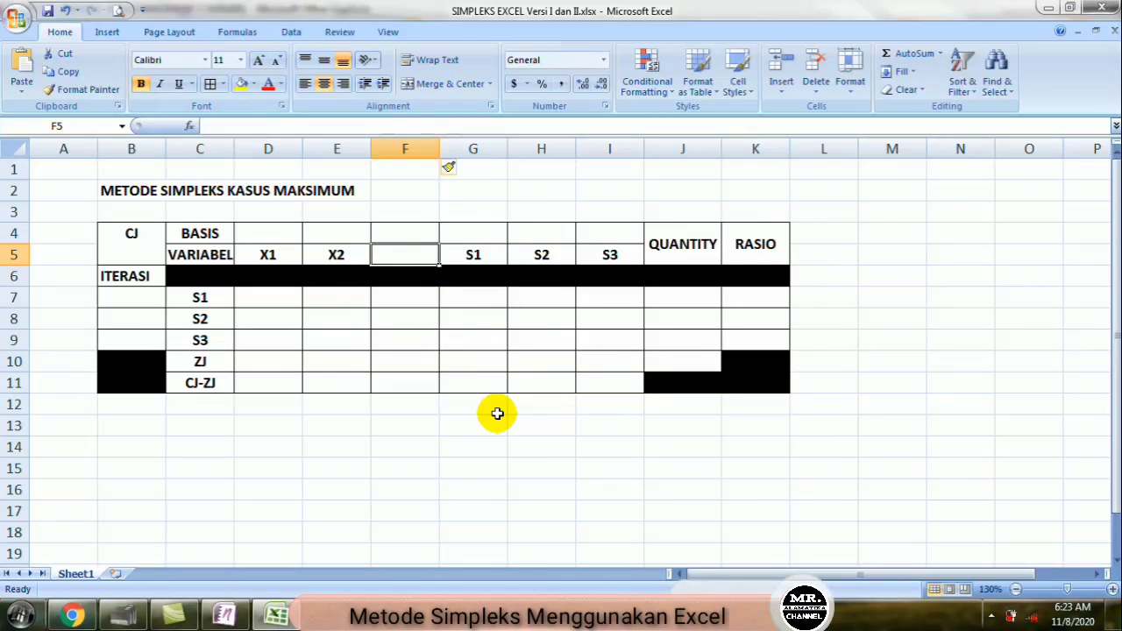
type("X3")
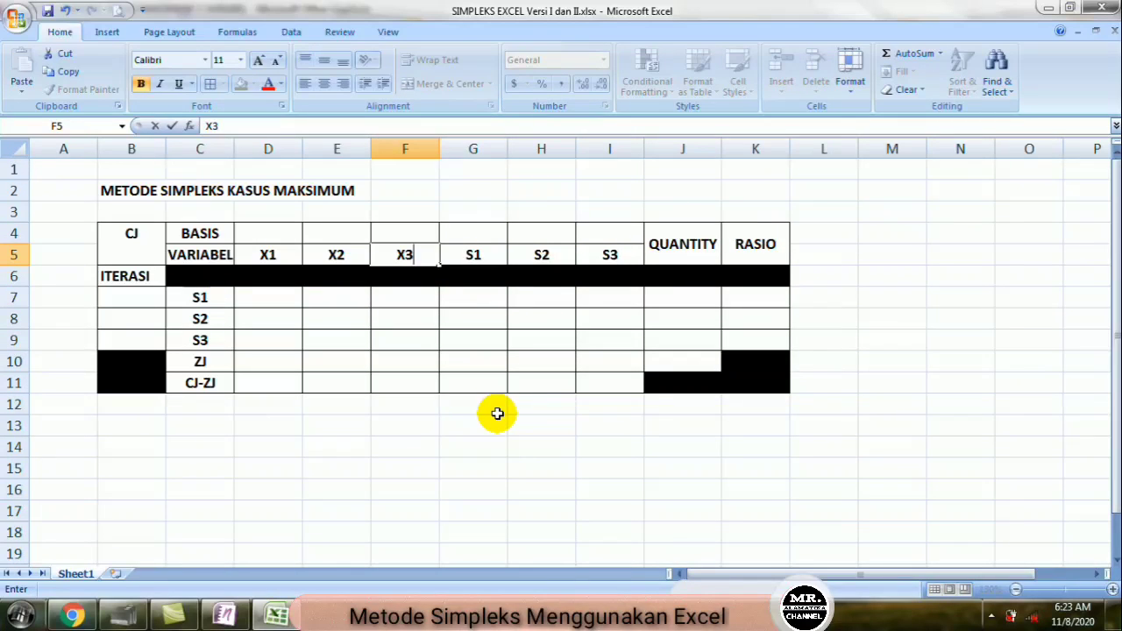
left_click(497, 413)
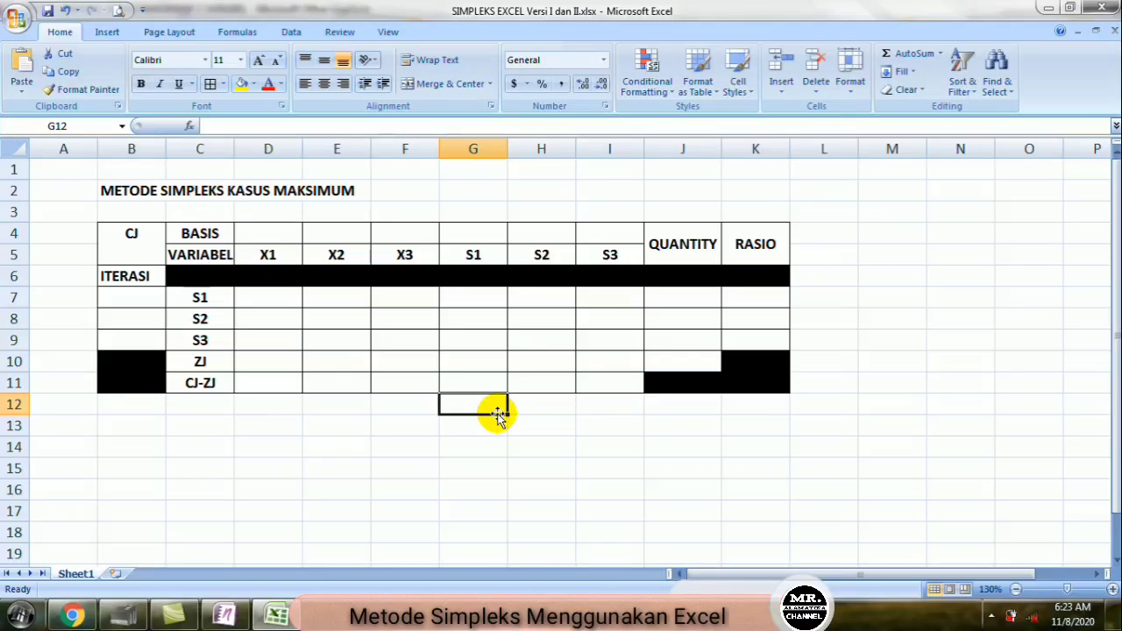
left_click(430, 485)
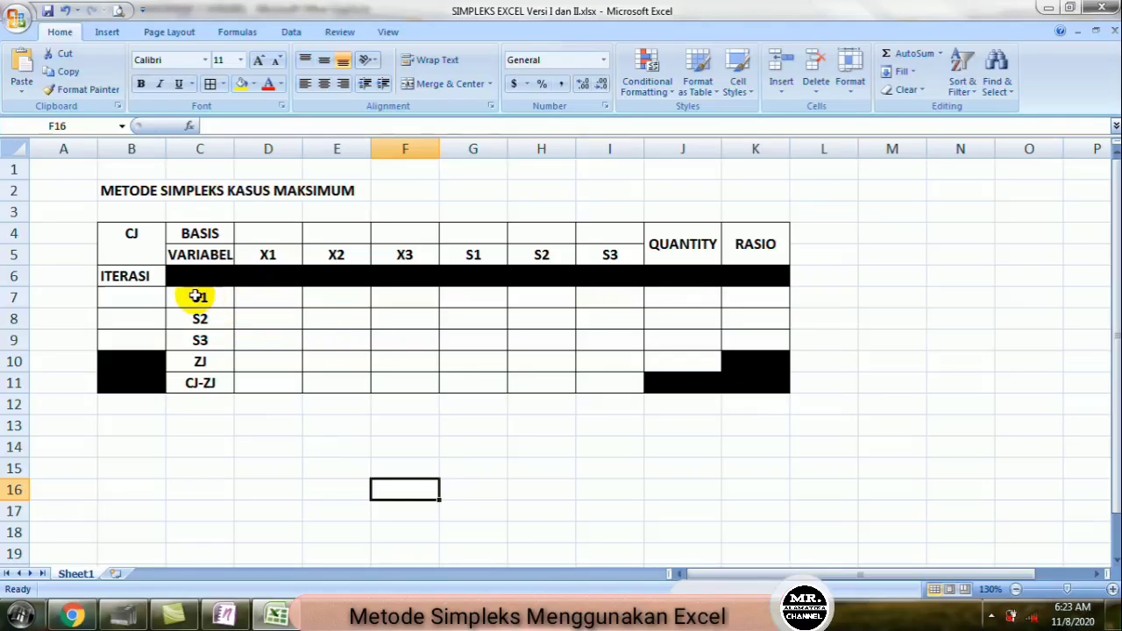
Step: Change the ITERASI label in cell B6 to "ITERASI 1"
left_click(151, 275)
double_click(152, 275)
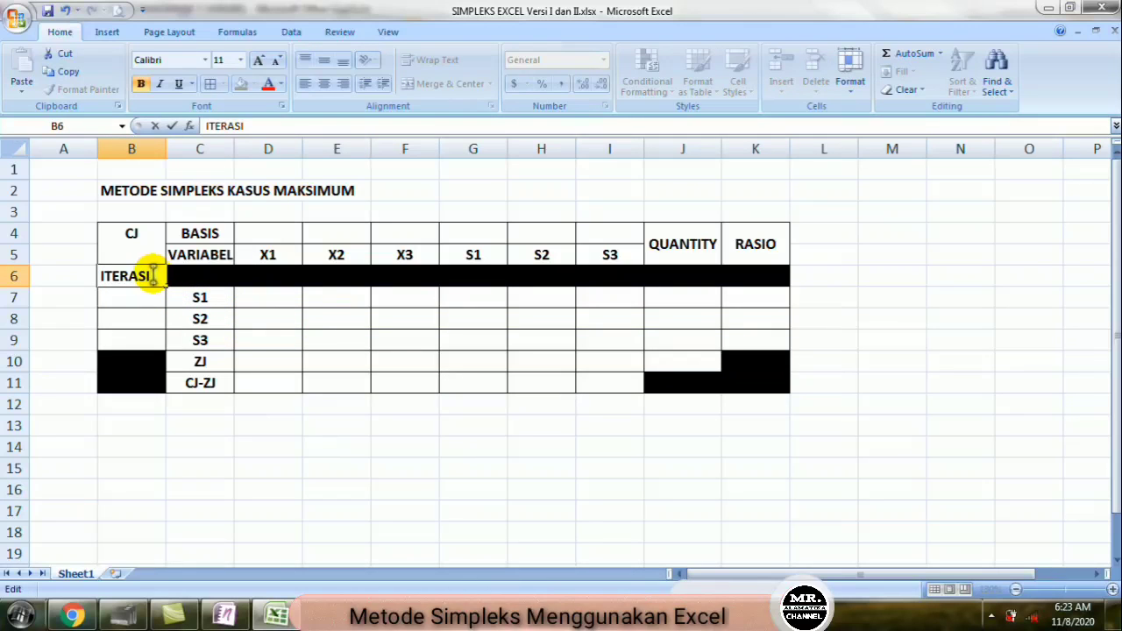
left_click(330, 330)
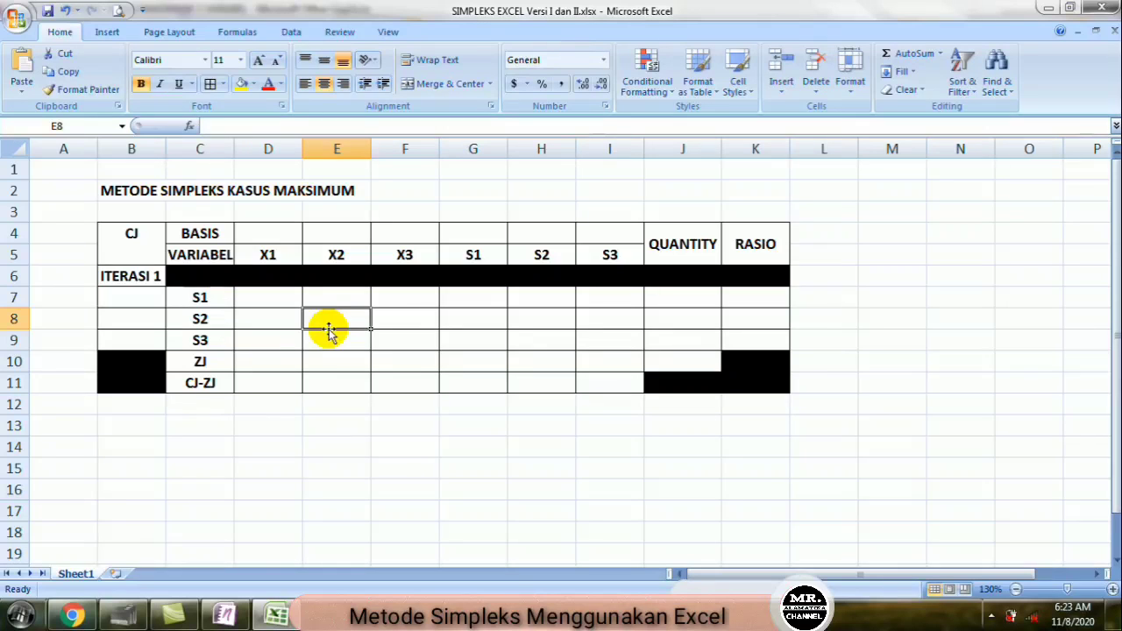
Step: Switch to the OneNote page and underline the objective function coefficients of x1, x2 and x3 in red
mouse_move(226, 616)
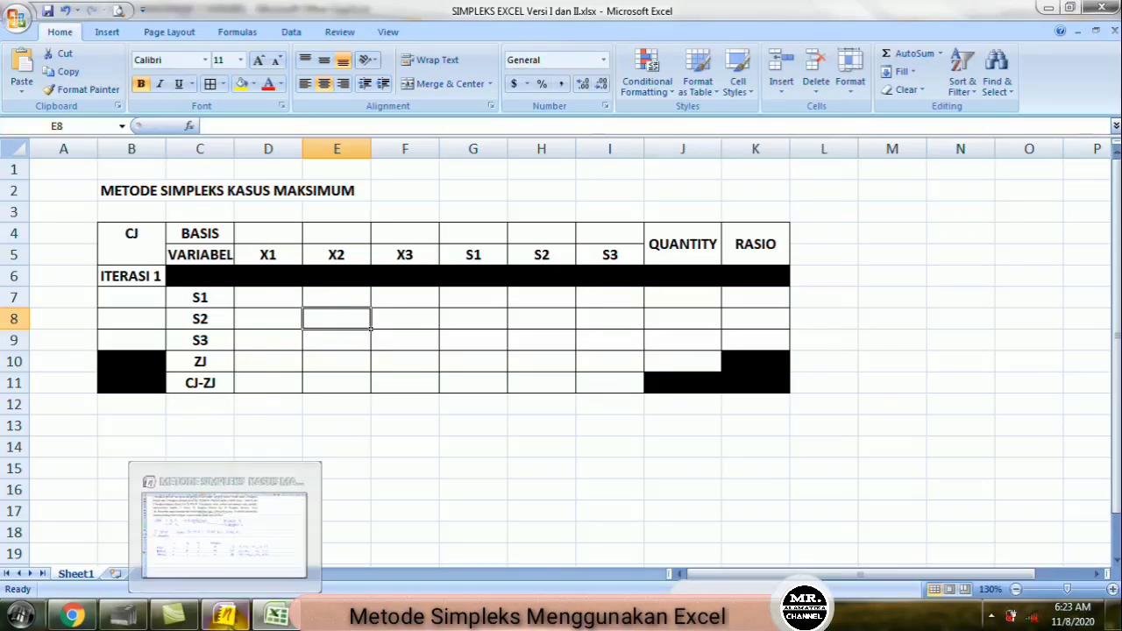
left_click(225, 526)
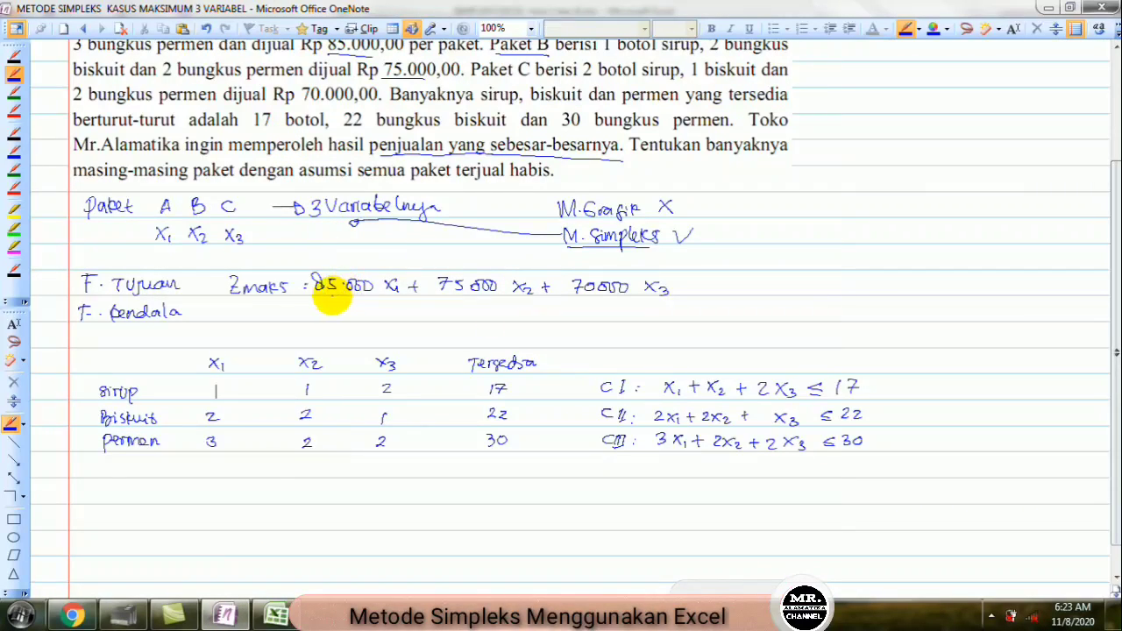
left_click(15, 110)
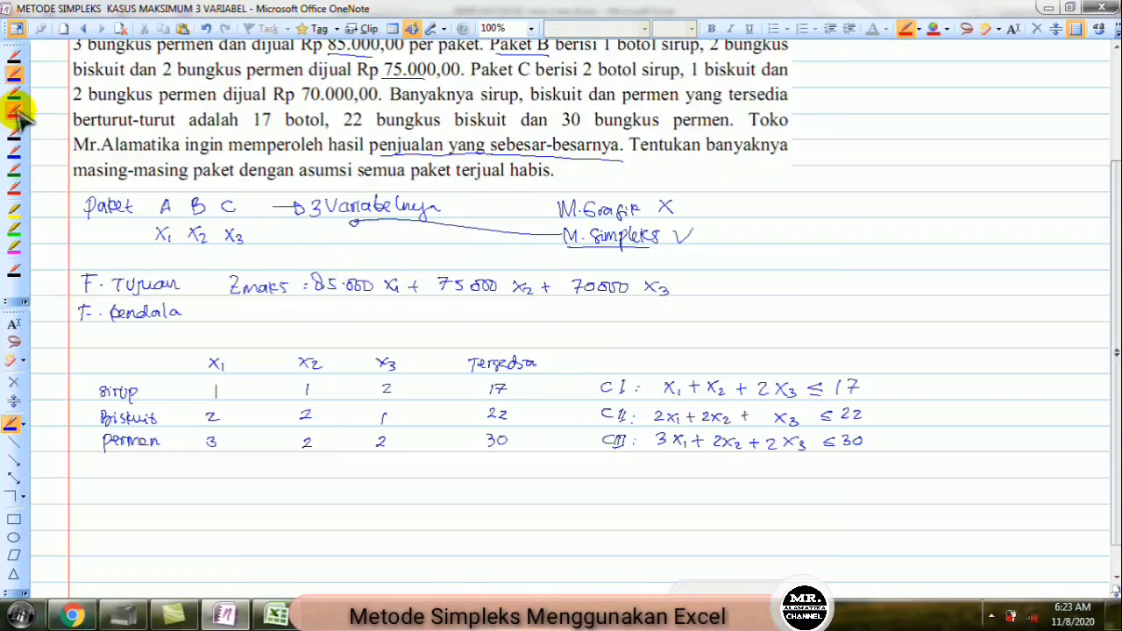
left_click_drag(314, 299, 368, 302)
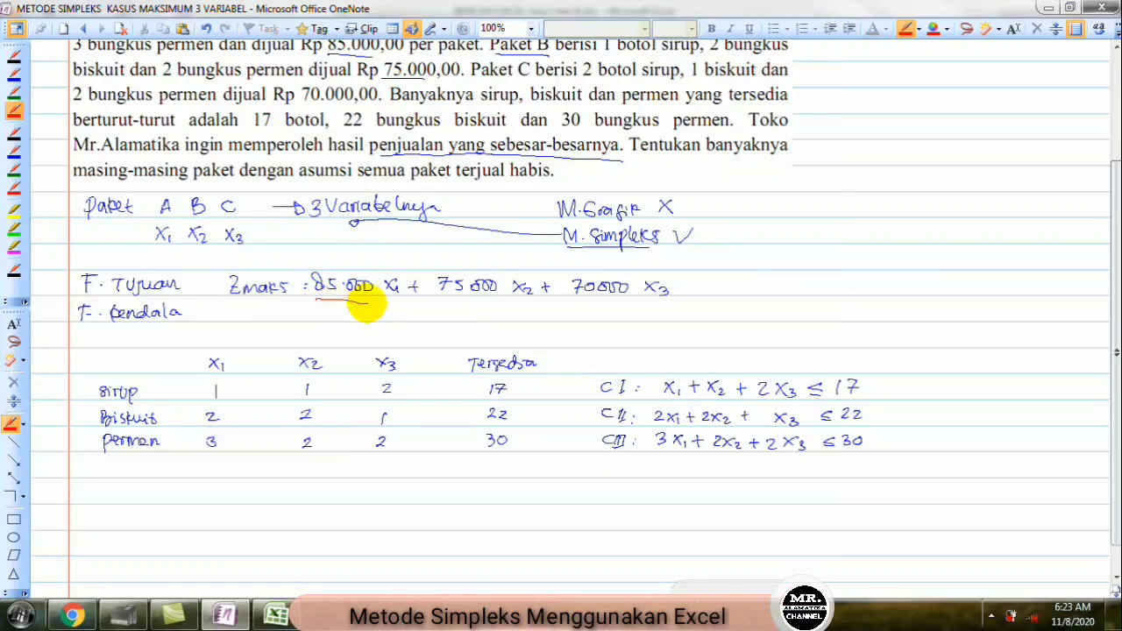
left_click_drag(442, 298, 491, 299)
left_click_drag(575, 305, 605, 304)
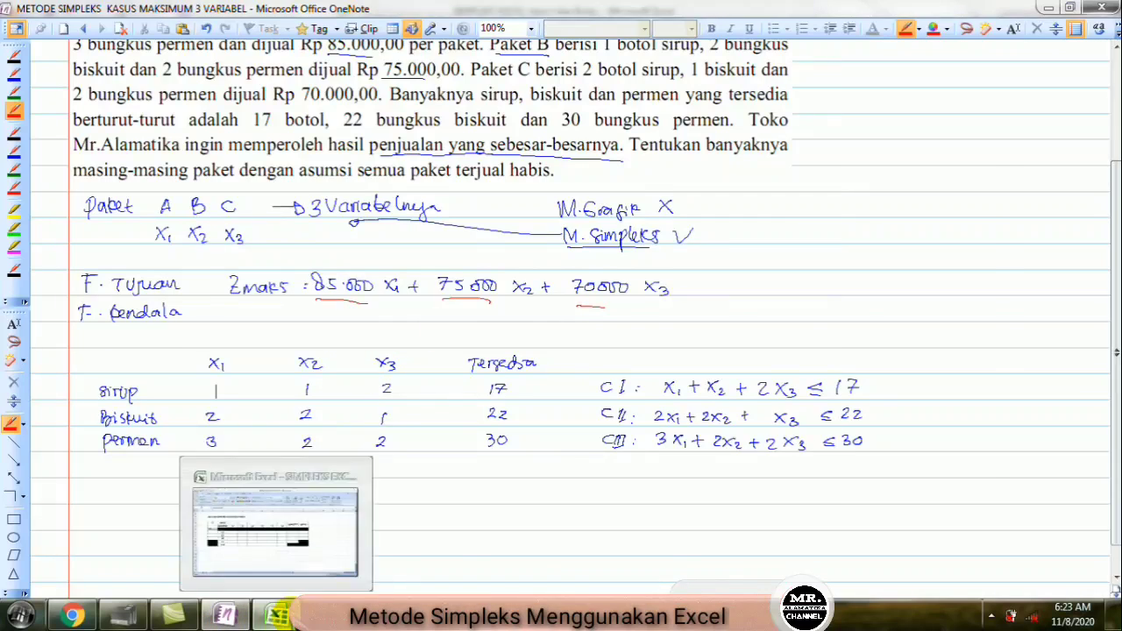
Step: Switch to the Excel workbook and enter the objective coefficients 85000, 75000 and 70000 above X1, X2 and X3
left_click(277, 613)
left_click(273, 232)
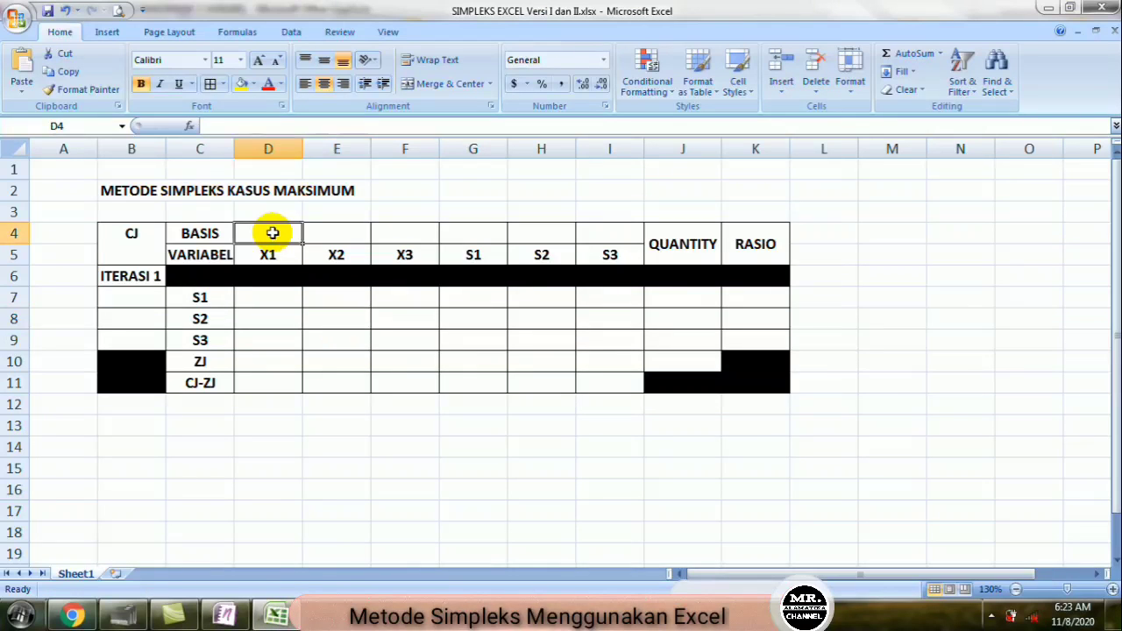
type("850")
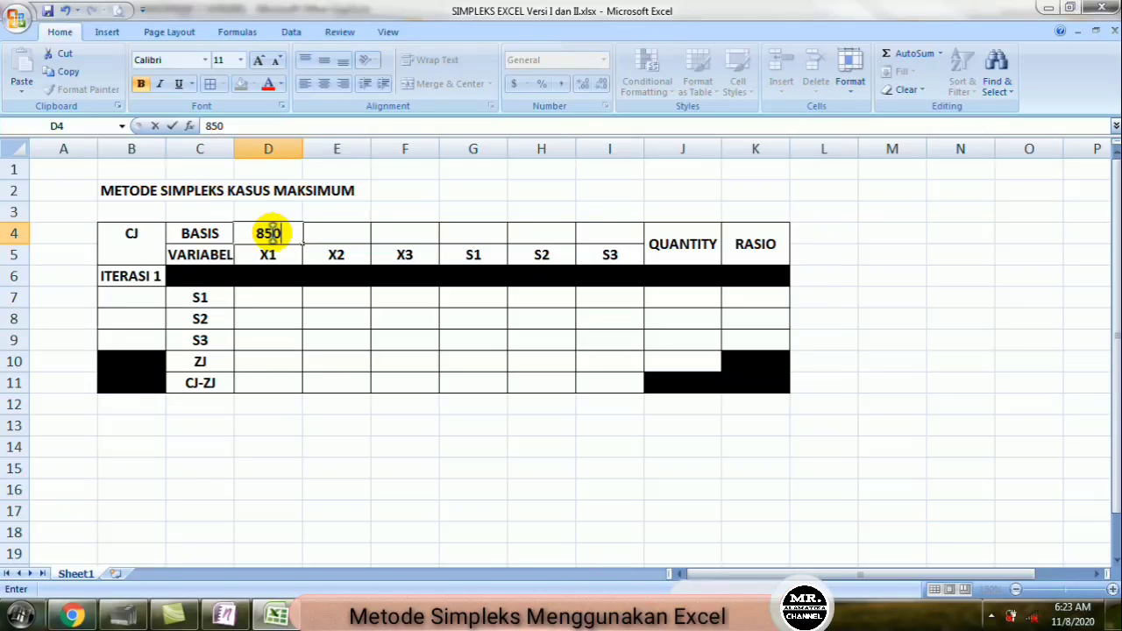
type("00")
key("Tab")
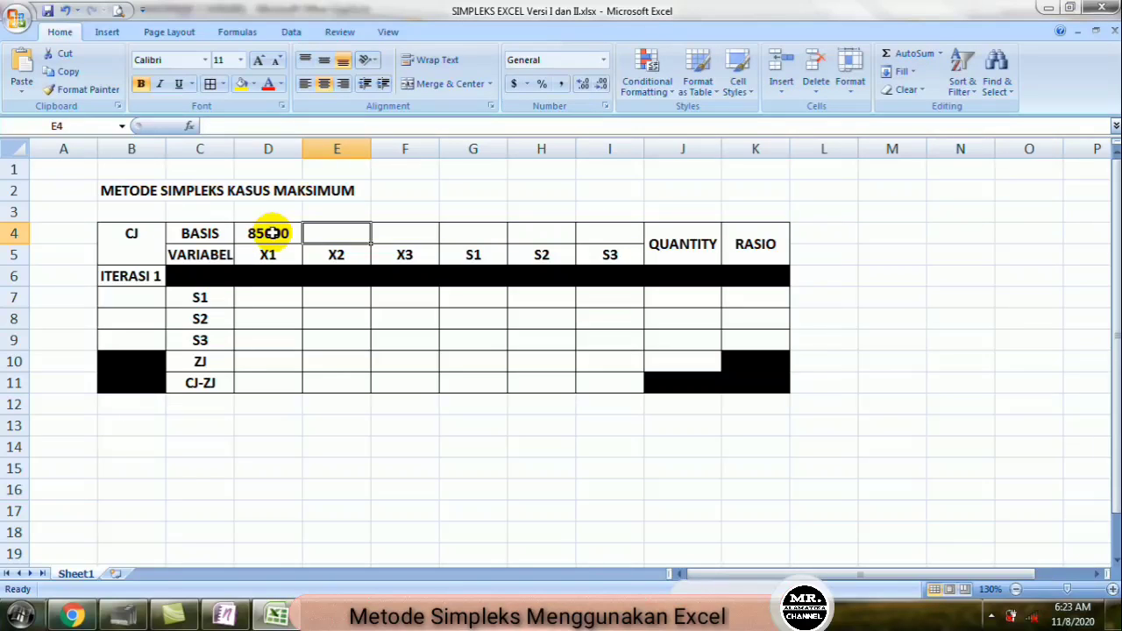
type("750")
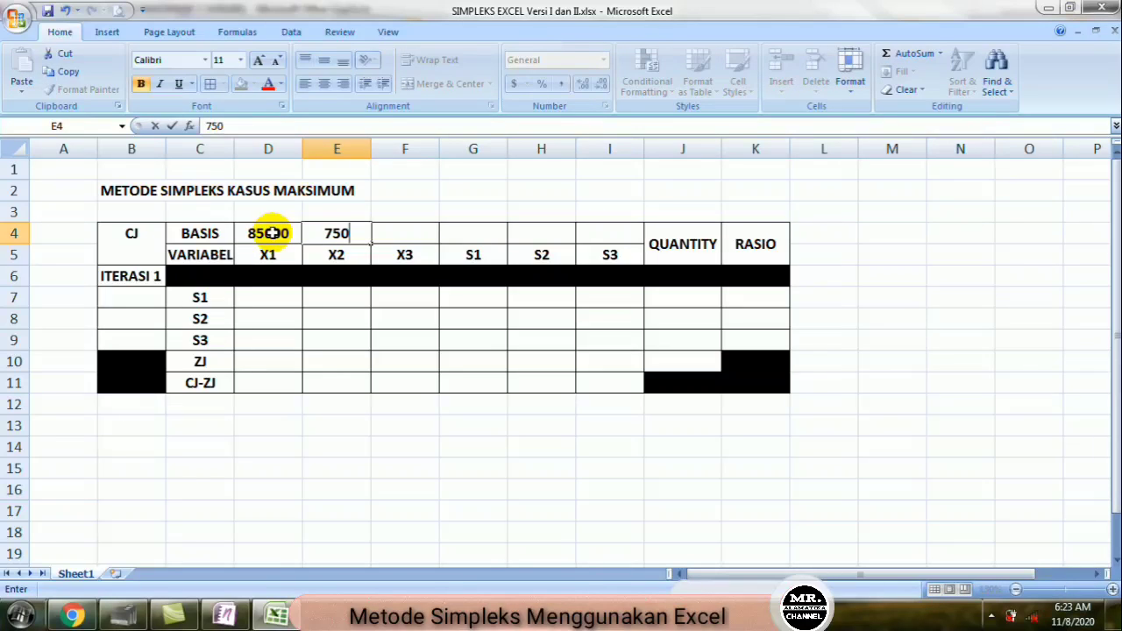
type("00")
key("Tab")
type("7")
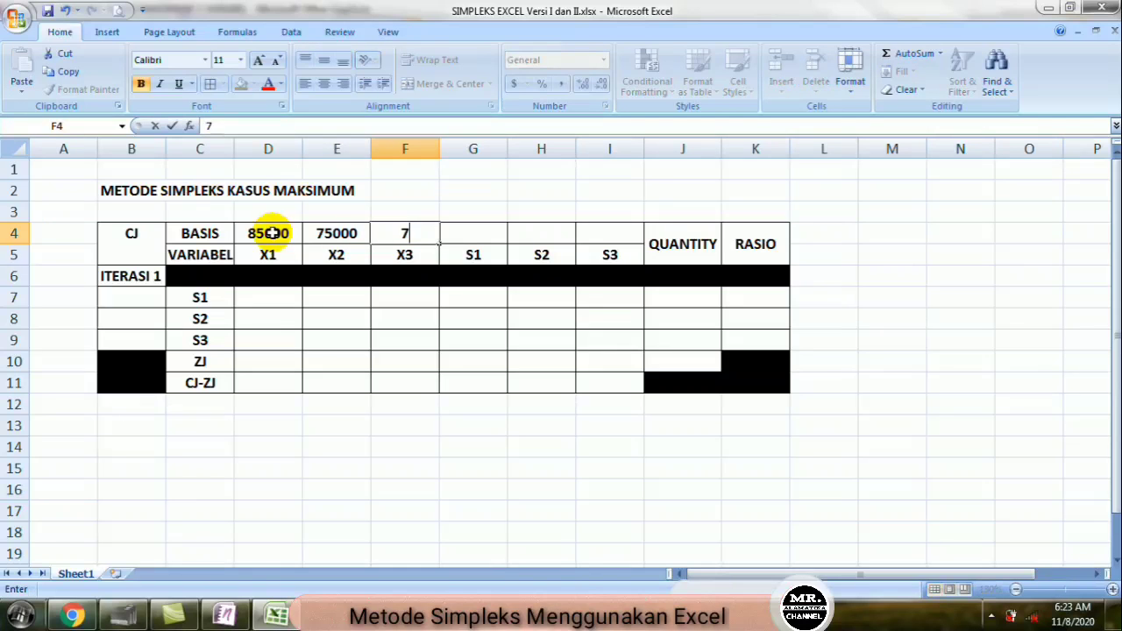
type("0000")
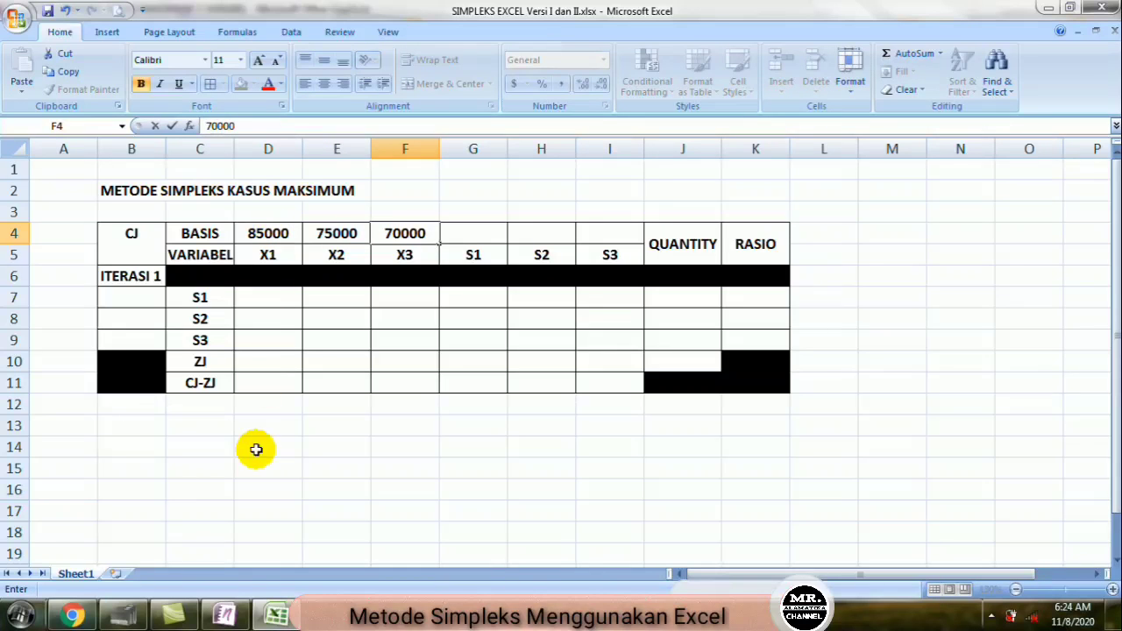
Step: Check the objective function in OneNote and enter 0 above S1, S2 and S3 in row 4 of the simplex table
left_click(225, 612)
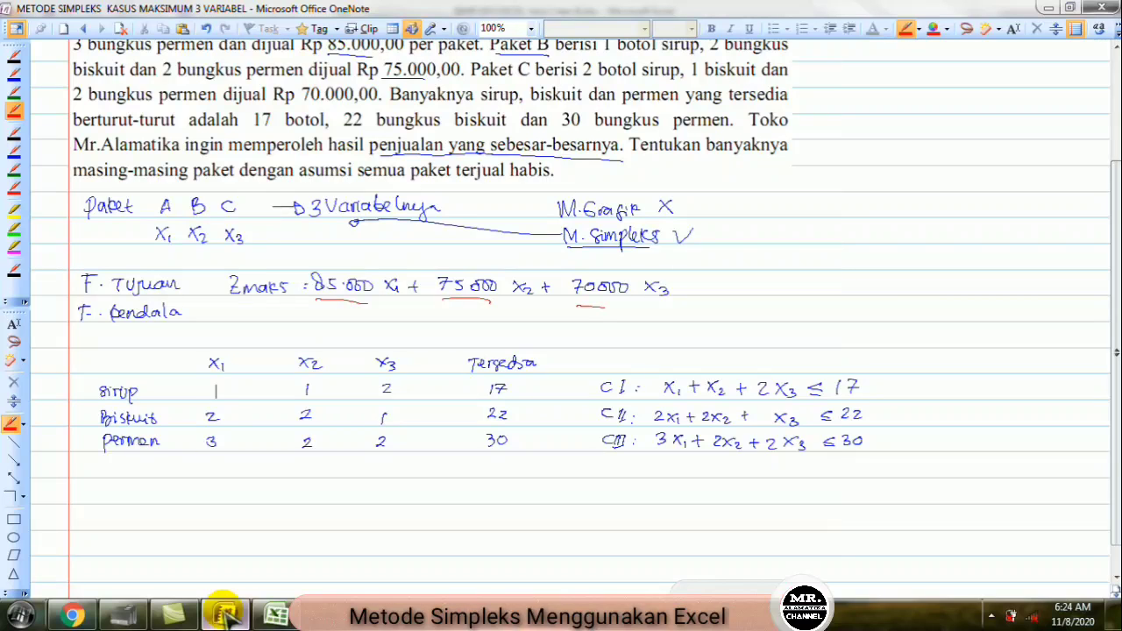
left_click(225, 612)
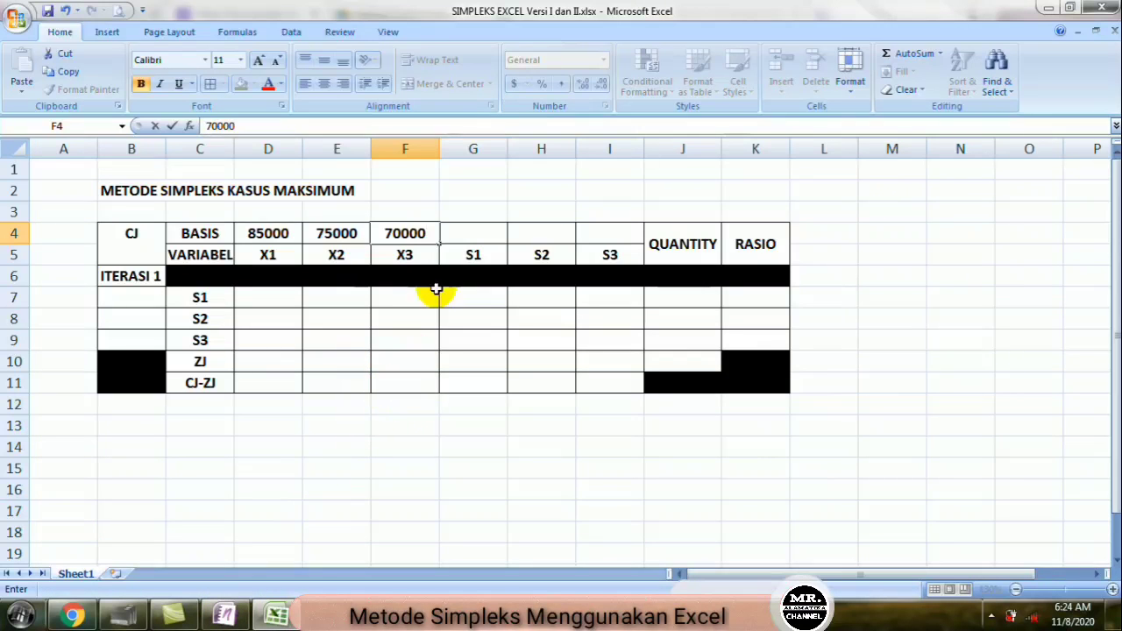
left_click(487, 237)
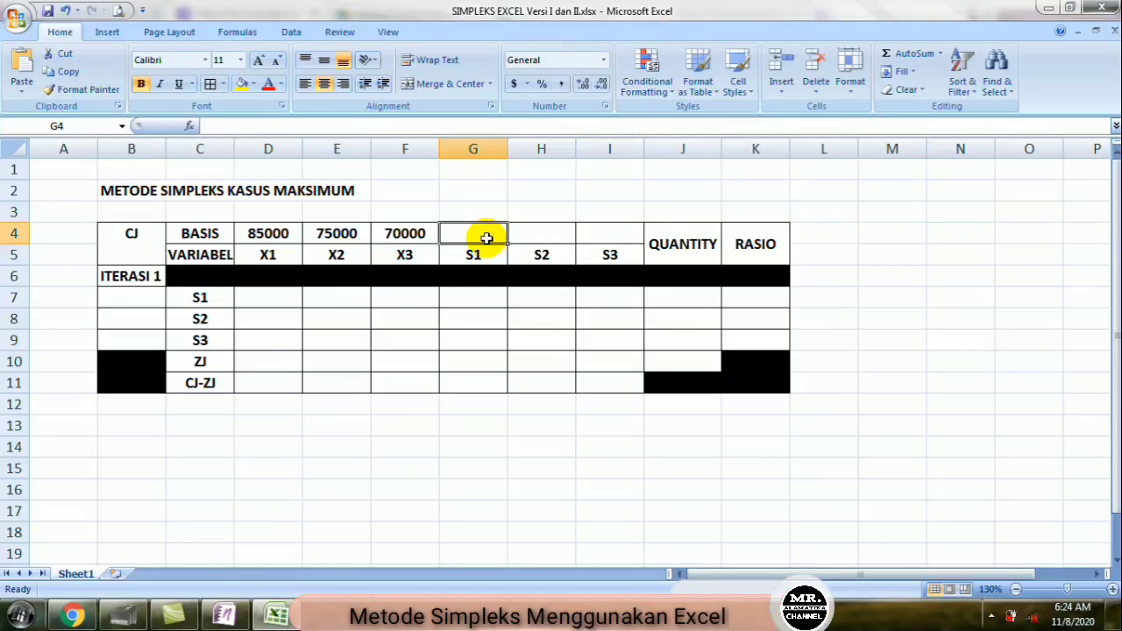
type("0")
key("Tab")
type("0")
key("Tab")
type("0")
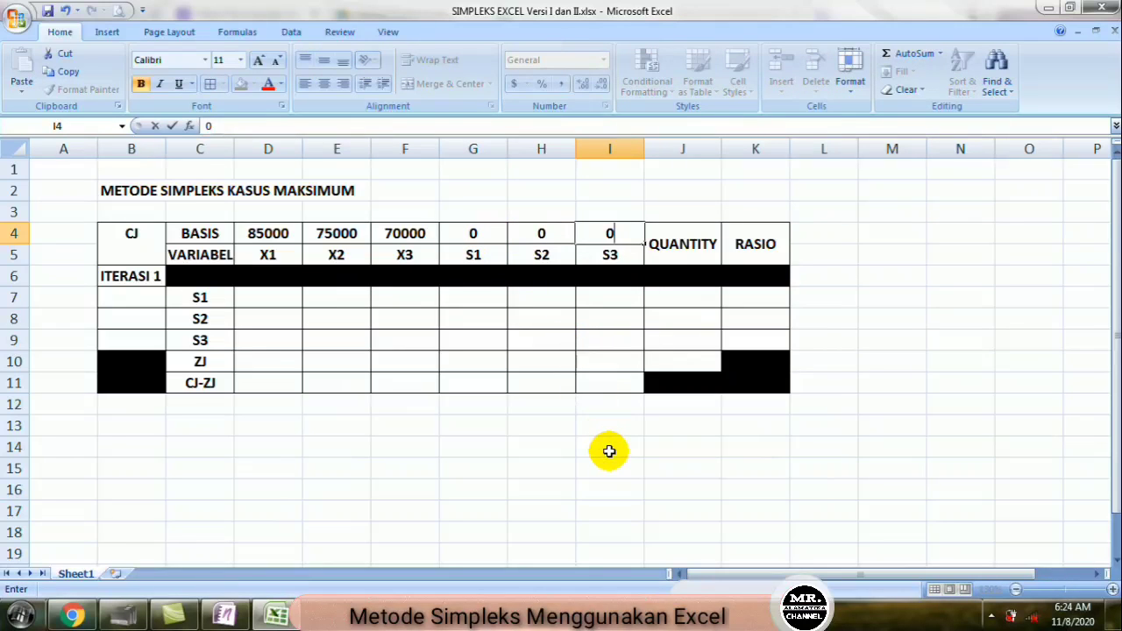
left_click(478, 230)
left_click(518, 232)
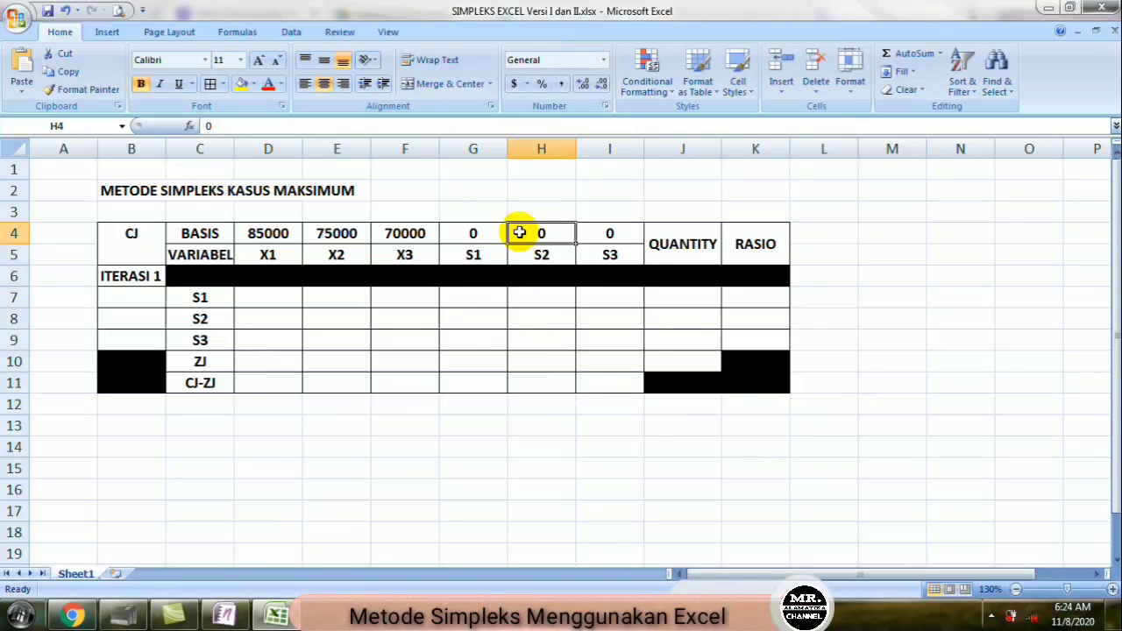
left_click(601, 235)
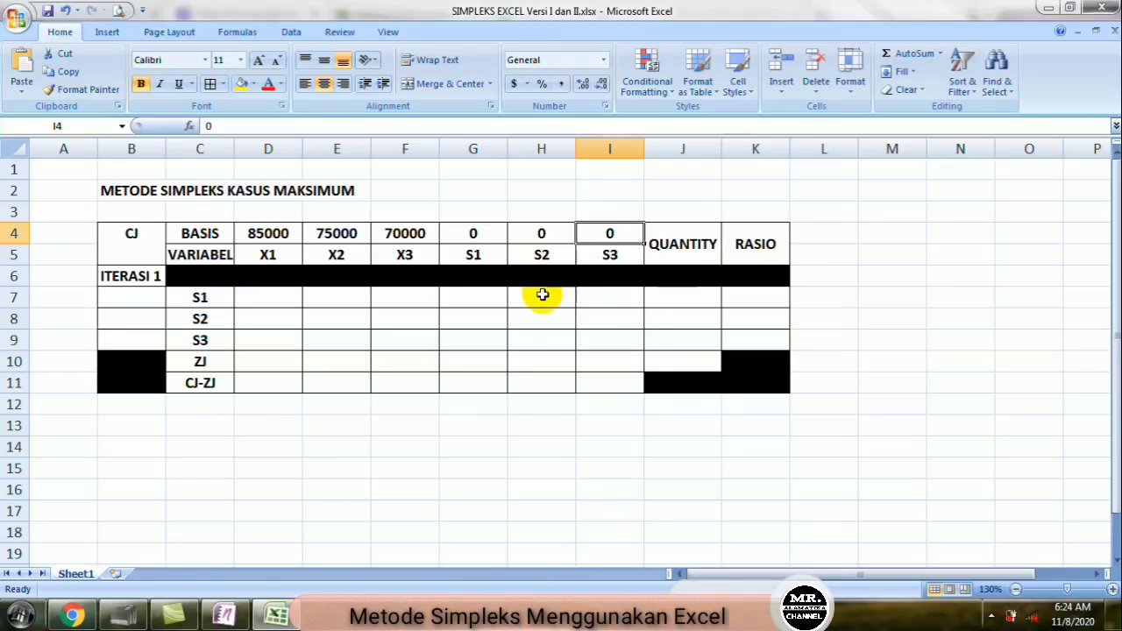
Step: Enter 0 in the CJ column for each of the basis rows S1, S2 and S3
left_click(131, 295)
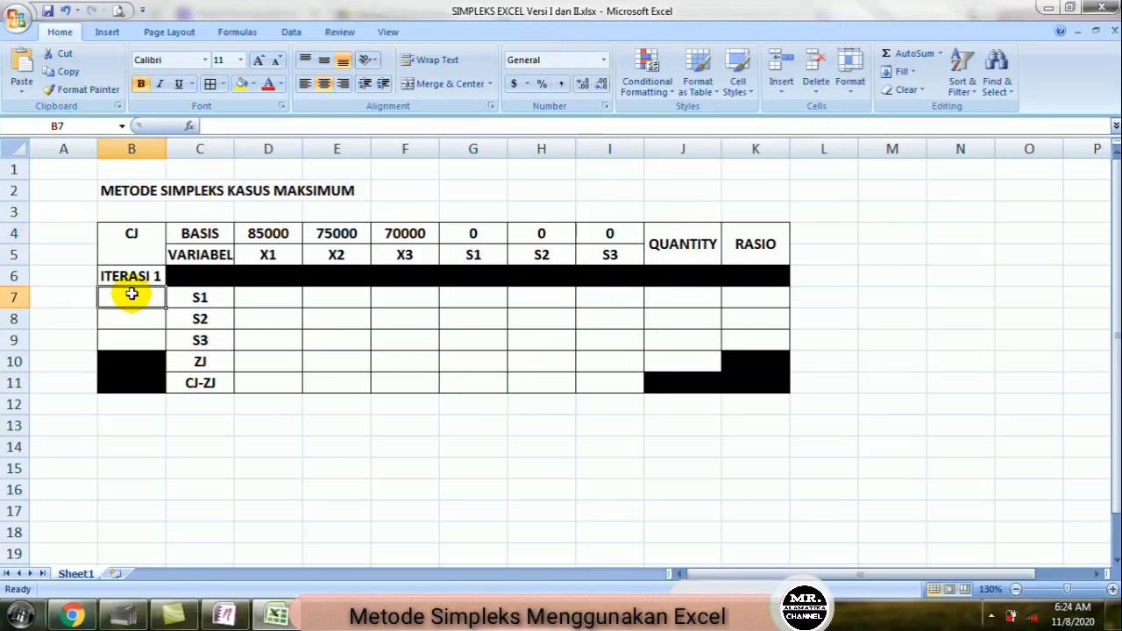
type("0")
key("Return")
type("0")
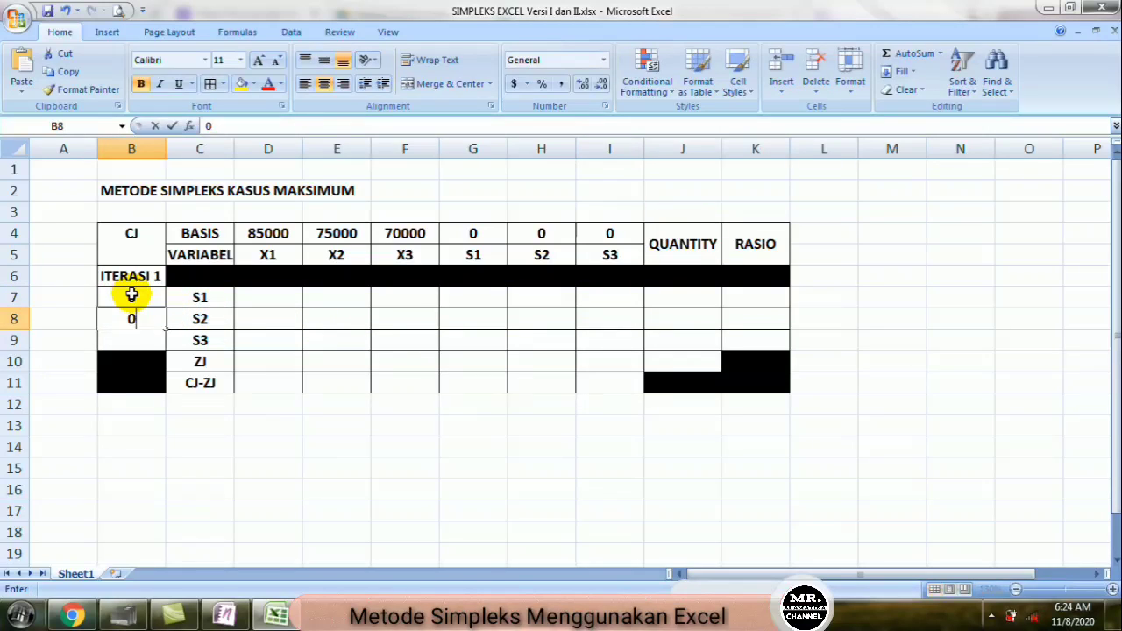
key("Return")
type("0")
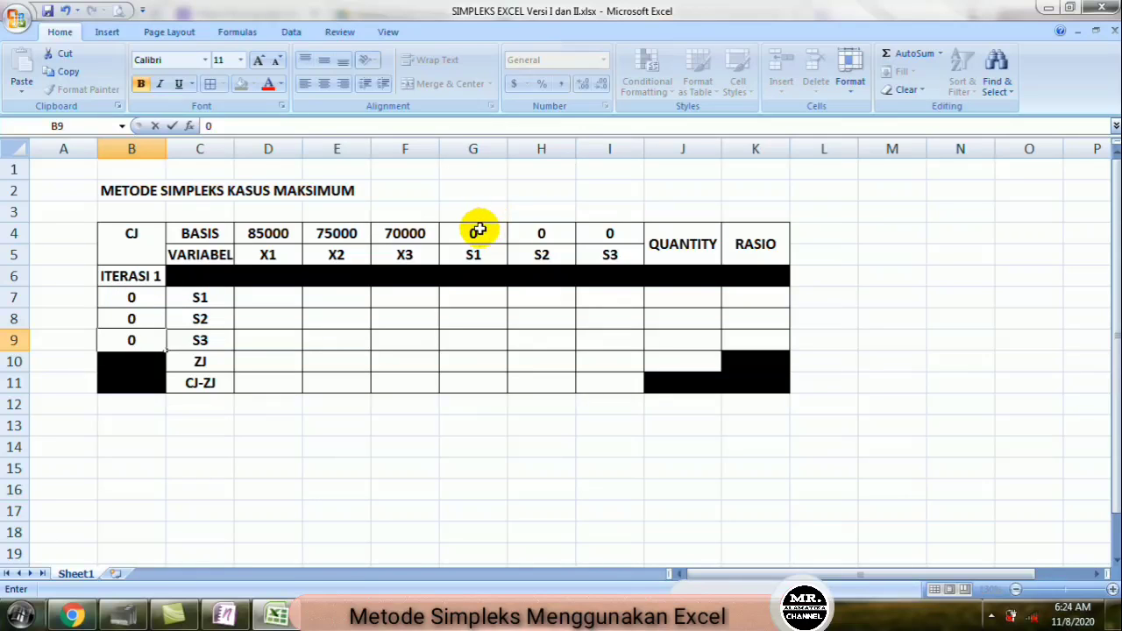
Step: Fill the S1 row from the first OneNote constraint: 1, 1 and 2 under X1, X2 and X3, with quantity 17
left_click(258, 298)
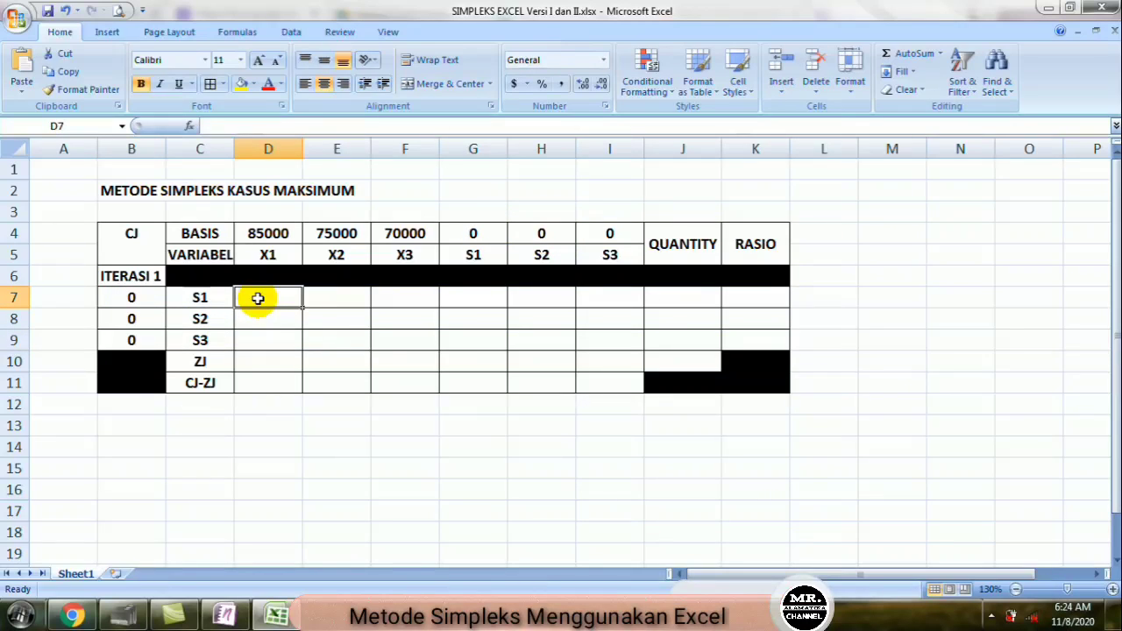
mouse_move(225, 615)
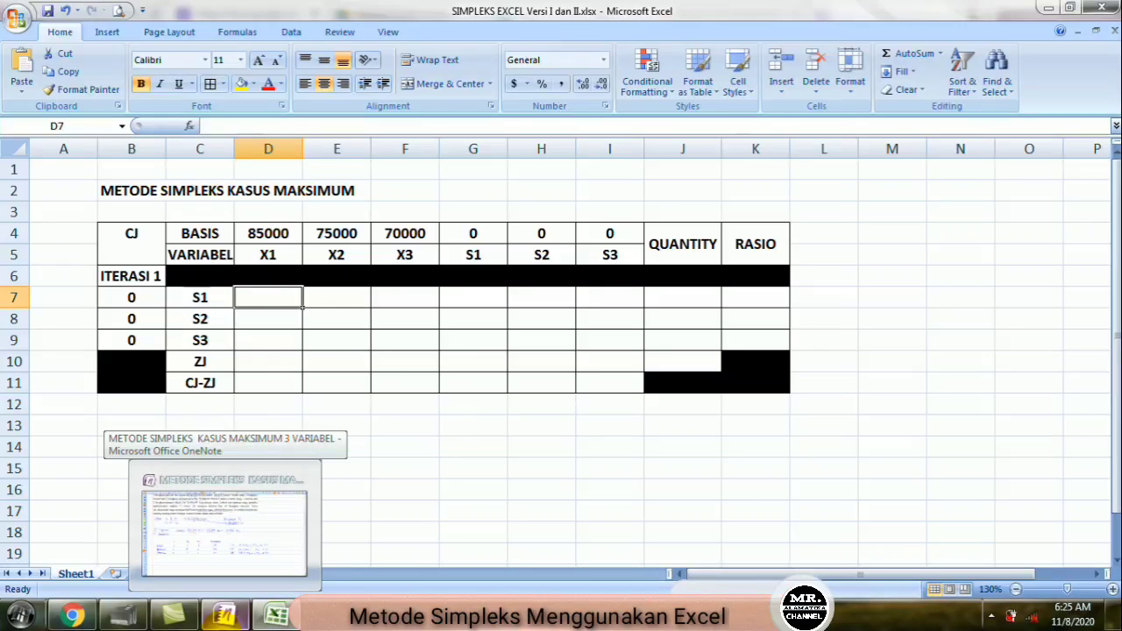
left_click(225, 526)
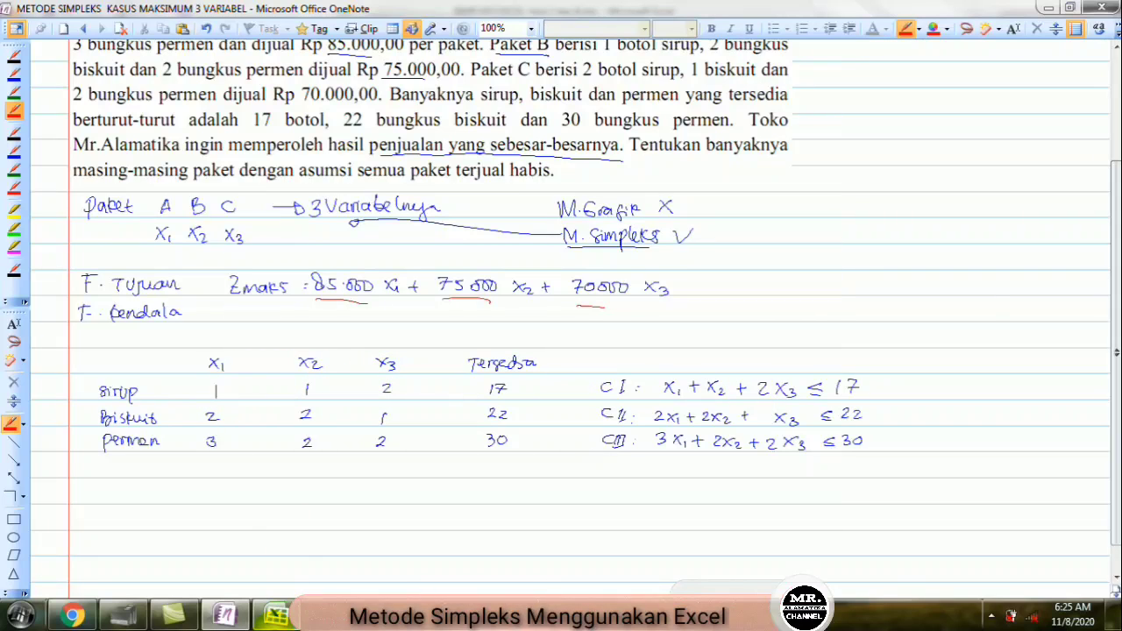
left_click(275, 615)
type("1")
key("Tab")
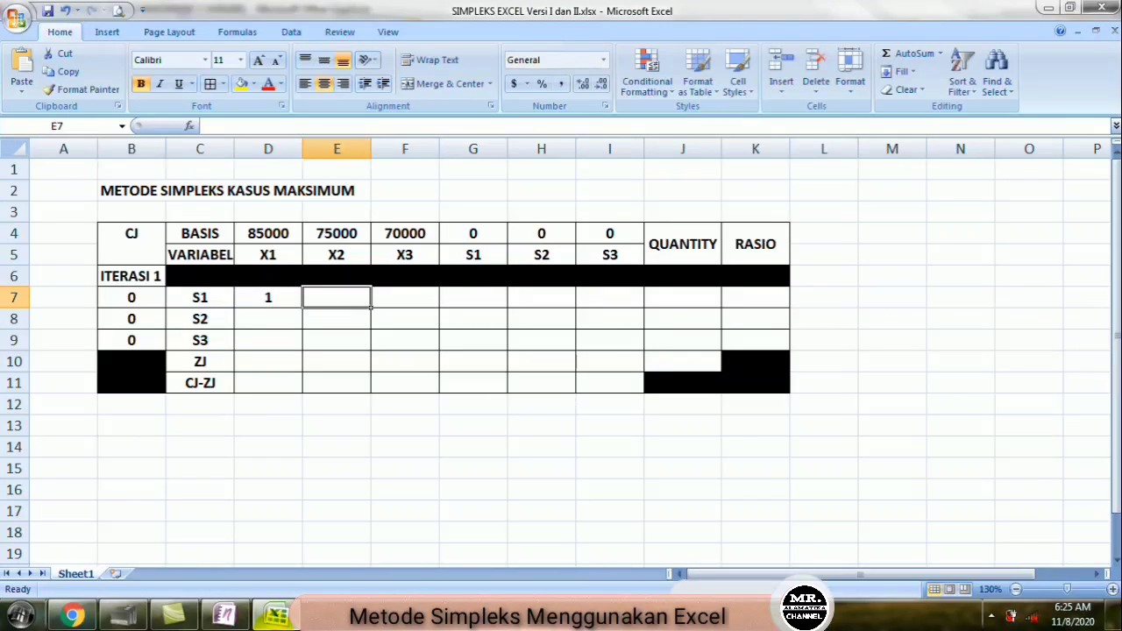
type("1")
key("Tab")
type("2")
key("Tab")
key("Tab")
key("Tab")
key("Tab")
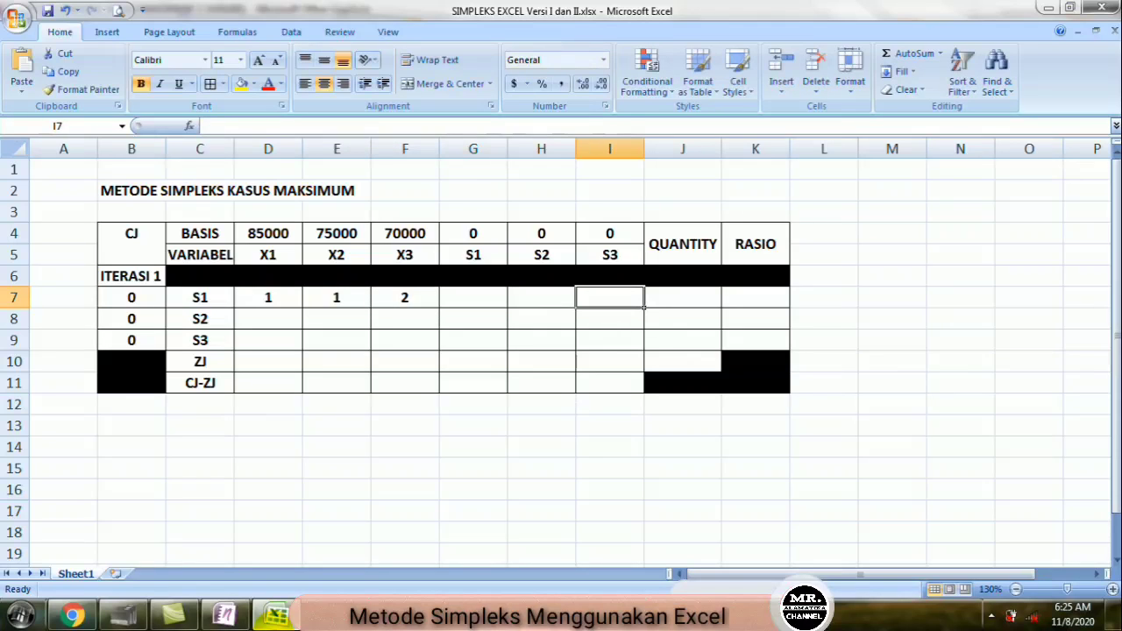
type("17")
key("Return")
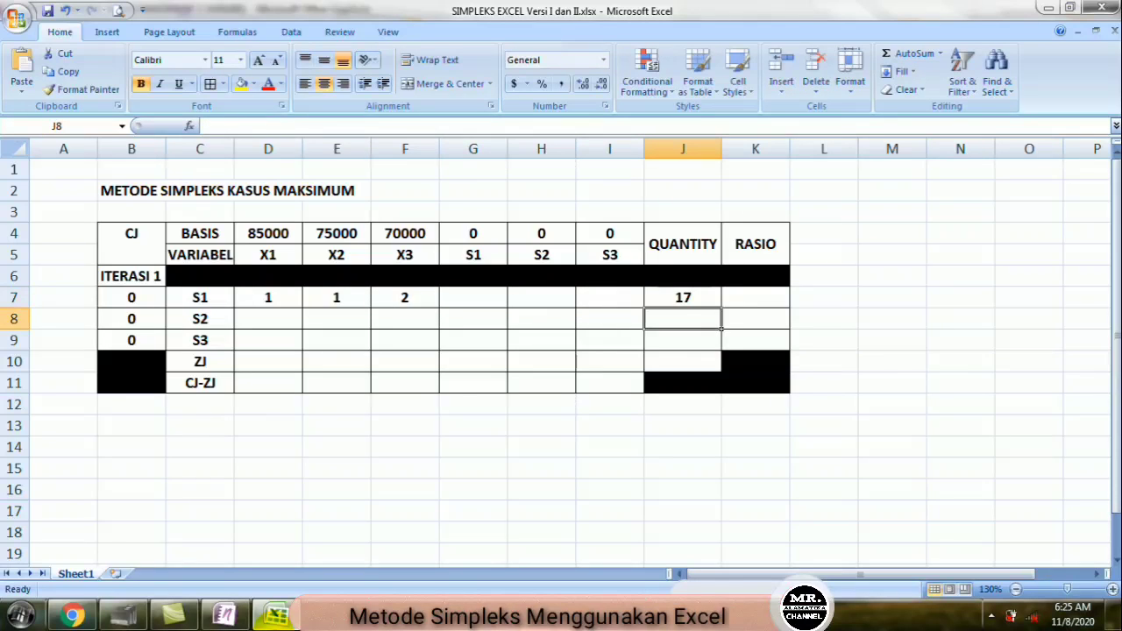
Step: Fill the S2 row from the second OneNote constraint: 2, 2 and 1 under X1, X2 and X3, with quantity 22
key("Left")
key("Left")
key("Left")
key("Left")
key("Left")
key("Left")
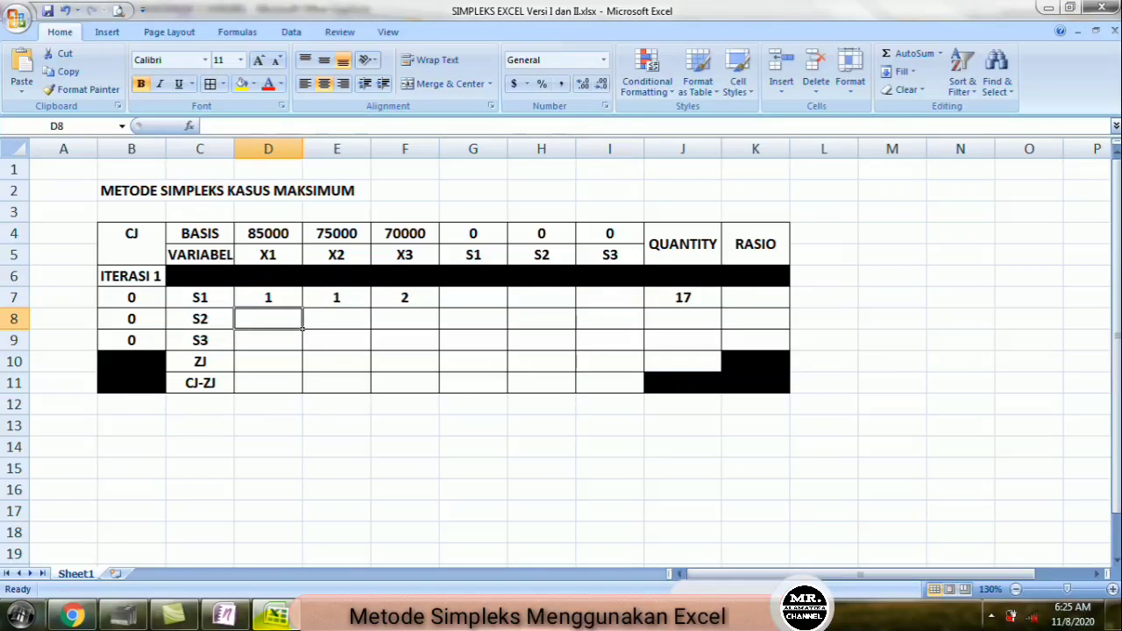
left_click(228, 615)
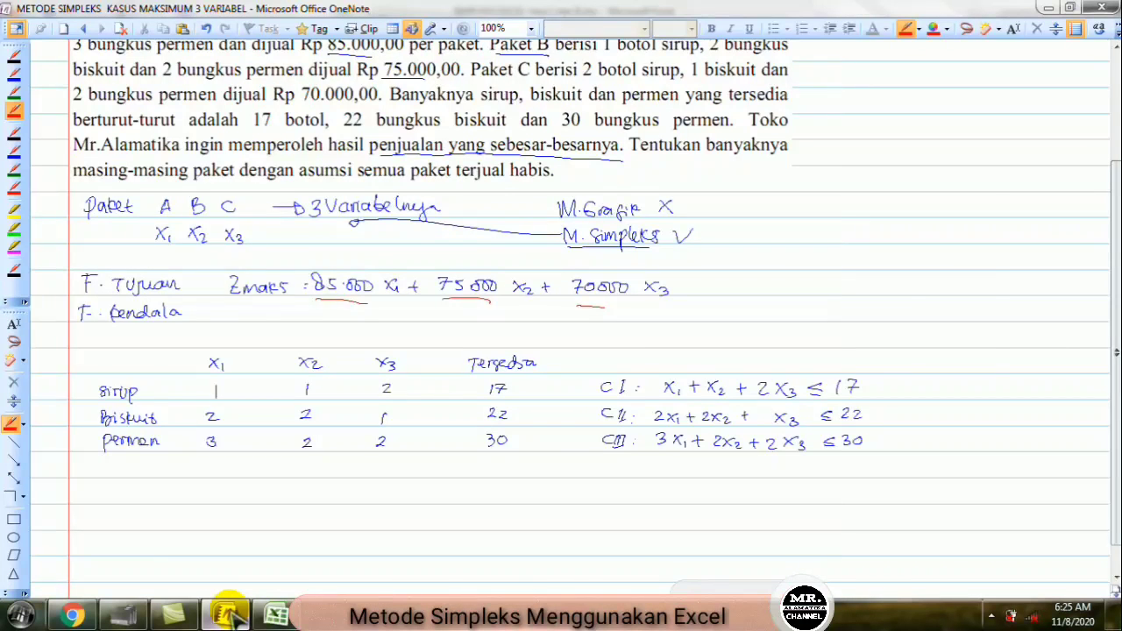
left_click(228, 615)
type("2")
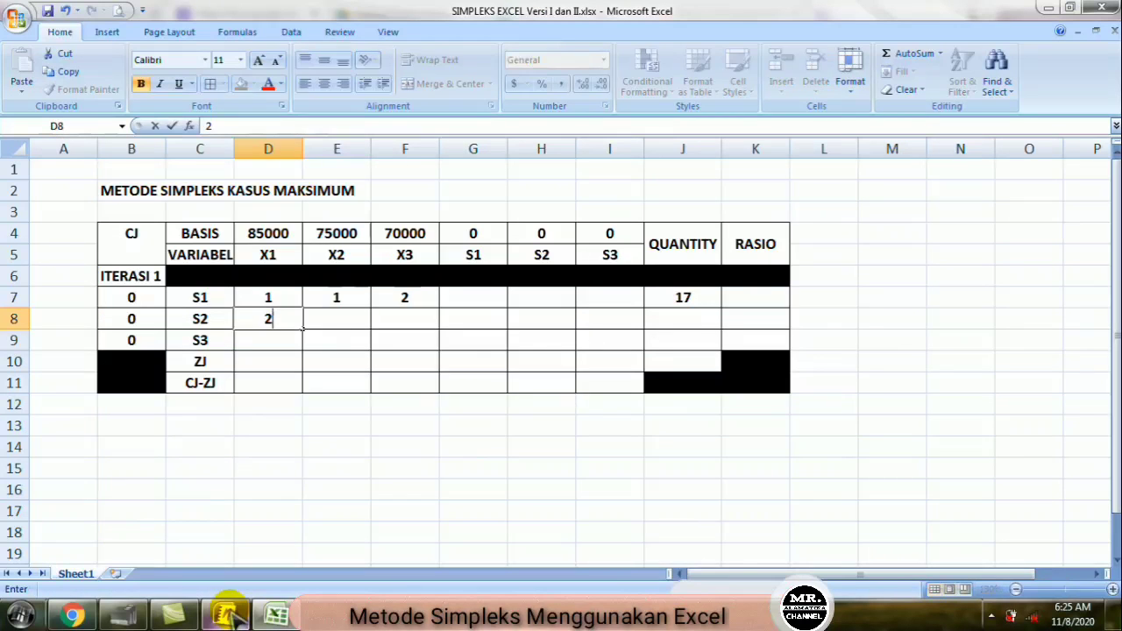
key("Tab")
type("2")
key("Tab")
type("1")
key("Tab")
key("Tab")
key("Tab")
key("Tab")
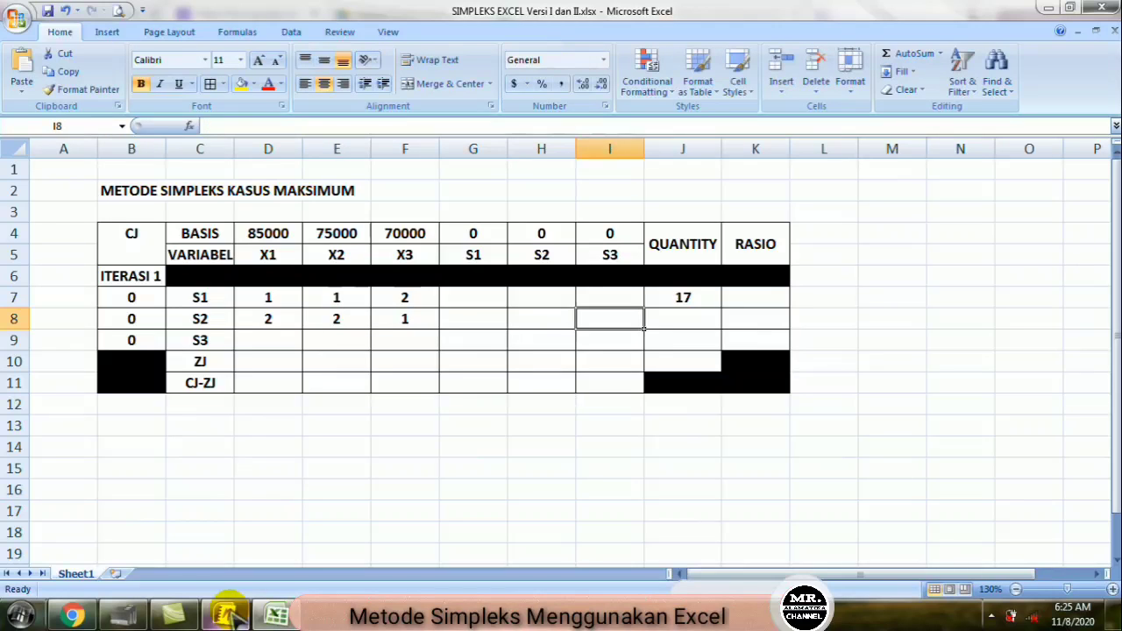
type("22")
key("Return")
Step: Fill the S3 row from the third OneNote constraint: 3, 2 and 2 under X1, X2 and X3, with quantity 30
key("Left")
key("Left")
key("Left")
key("Left")
key("Left")
key("Left")
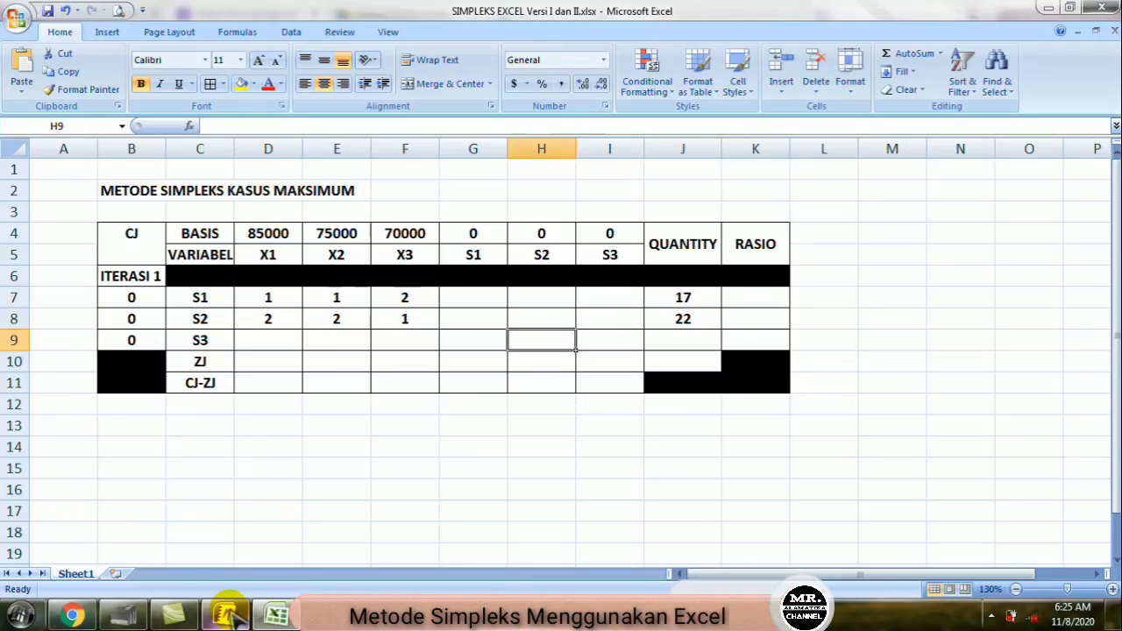
left_click(227, 615)
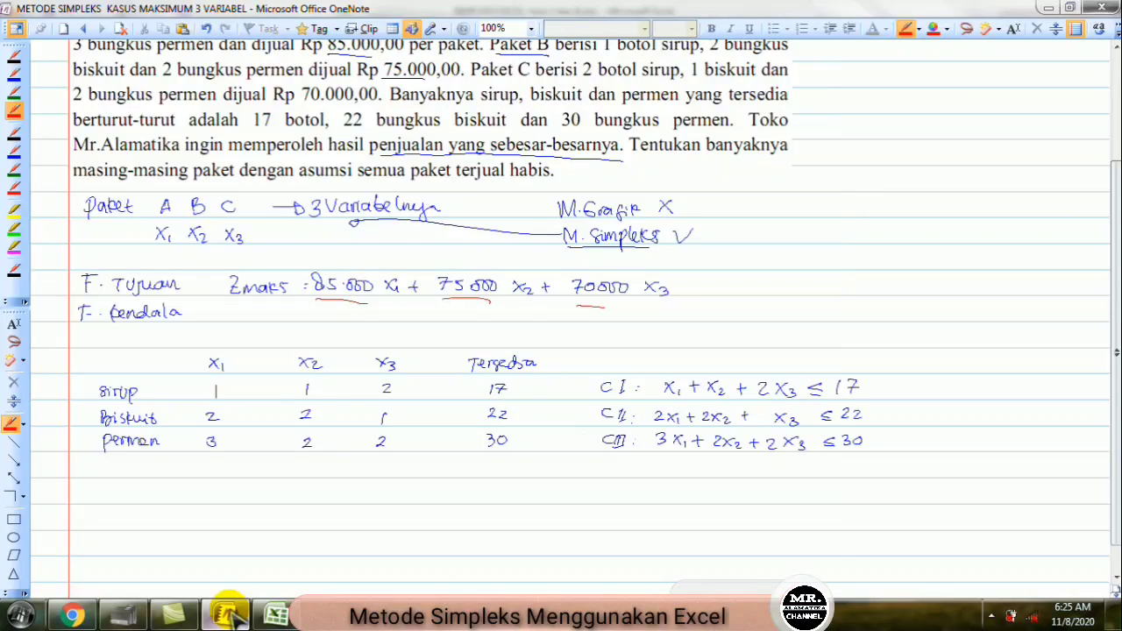
left_click(226, 614)
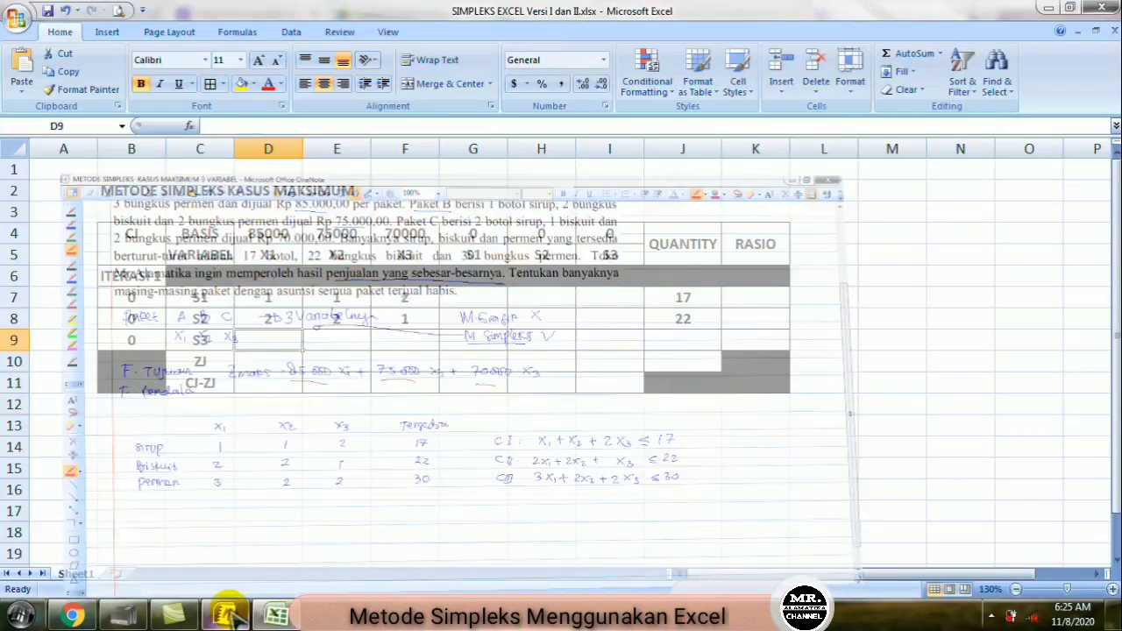
type("3")
key("Tab")
type("2")
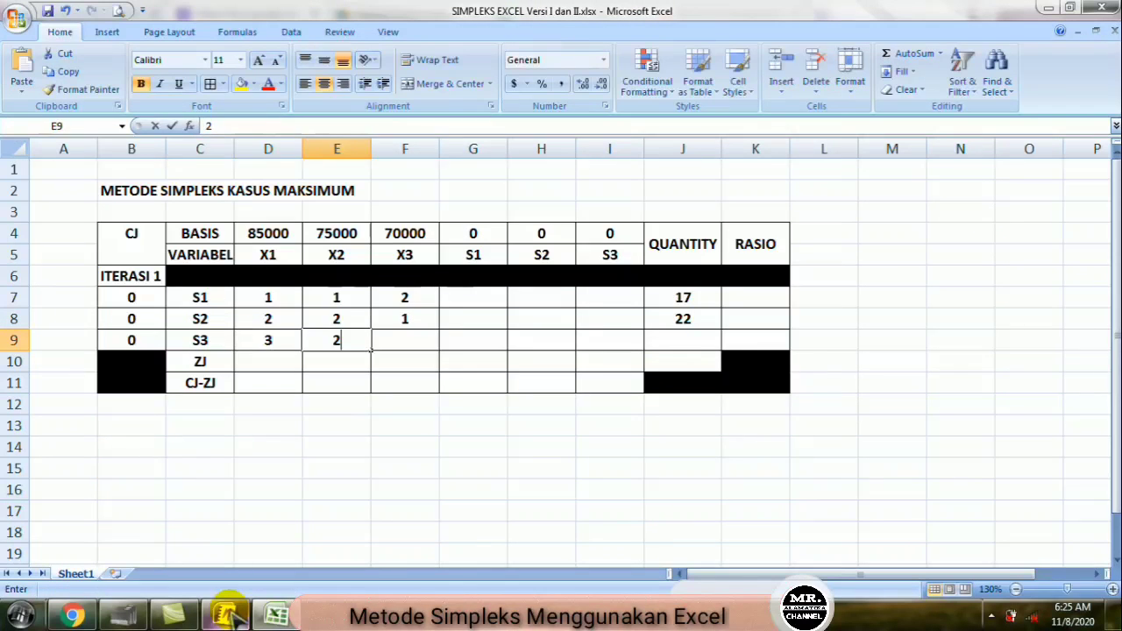
key("Tab")
type("2")
key("Tab")
key("Tab")
key("Tab")
key("Tab")
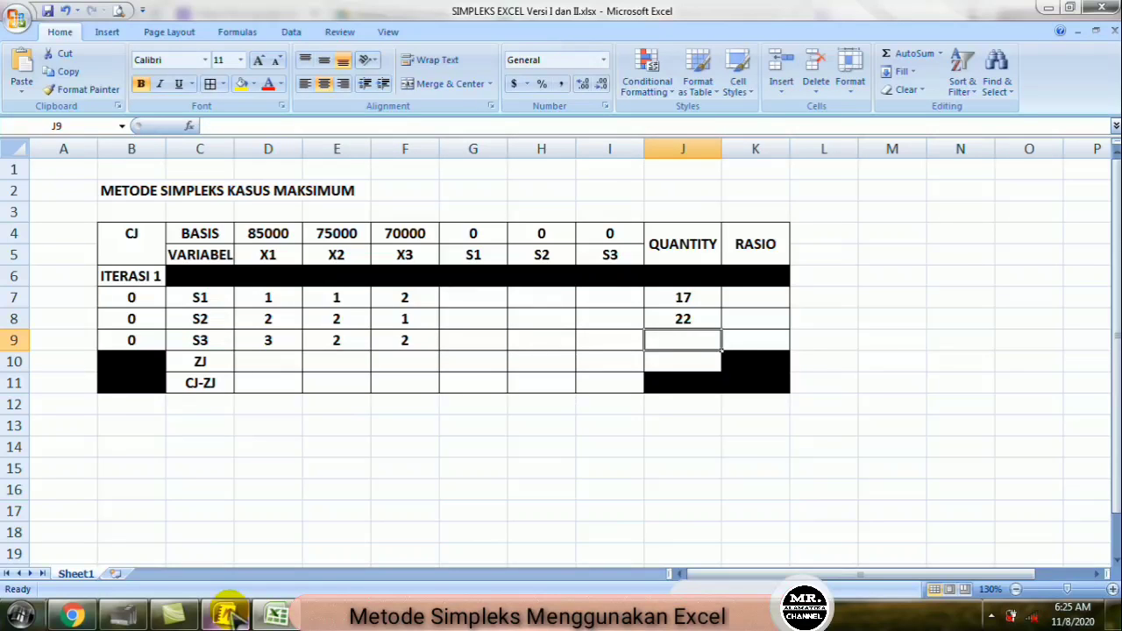
type("30")
key("Return")
Step: Enter 0 under S2 and S3 in the S1 row of the simplex table
key("Left")
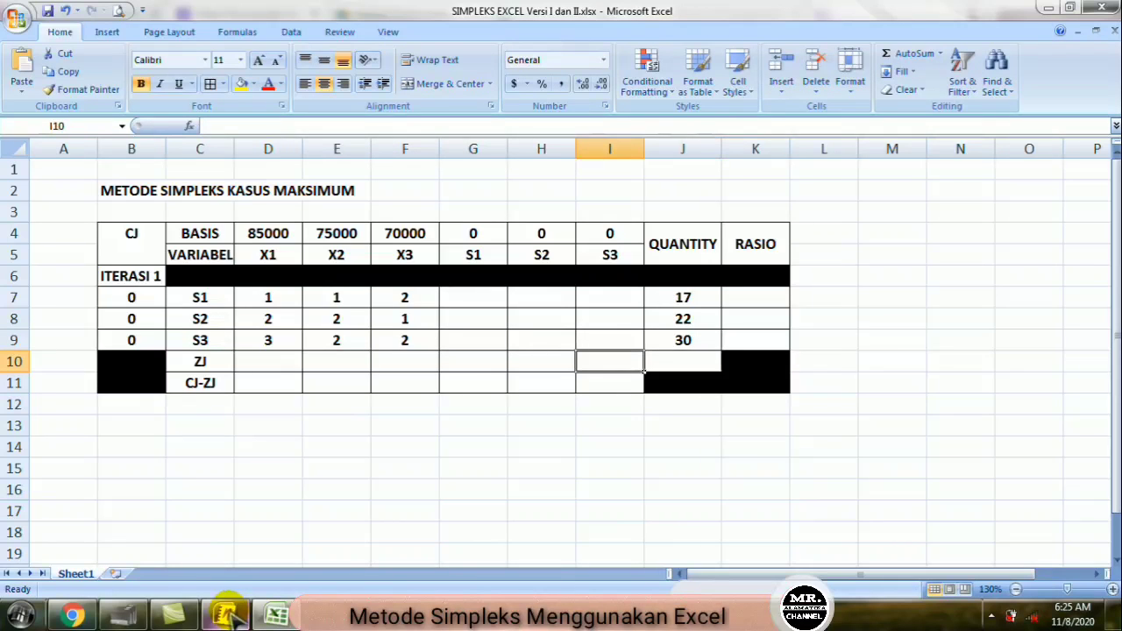
left_click(230, 619)
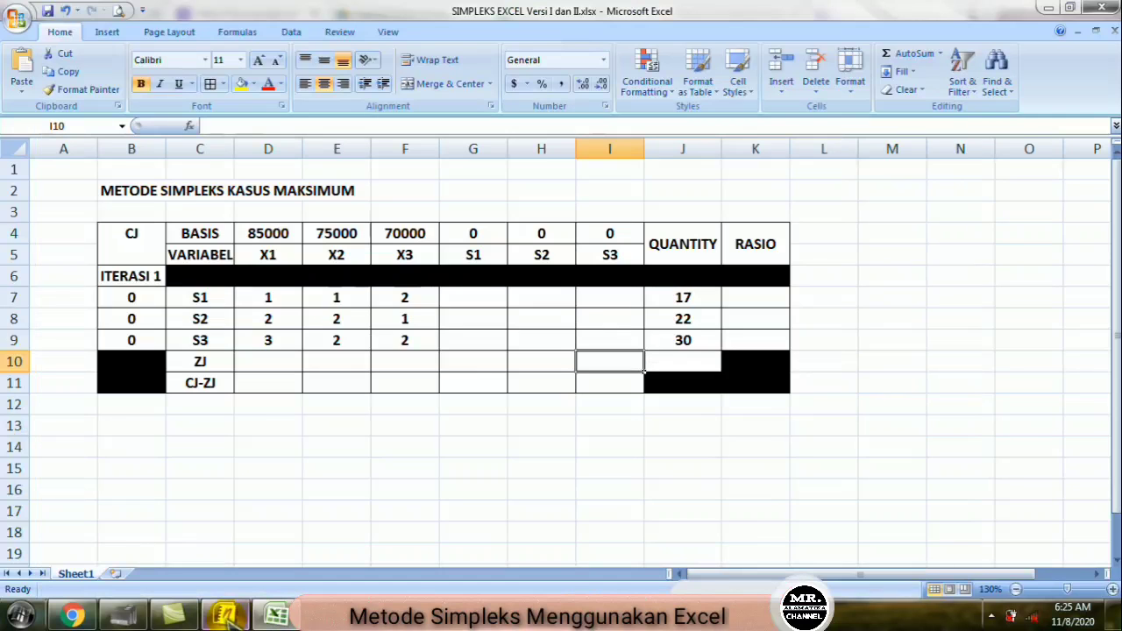
left_click(474, 297)
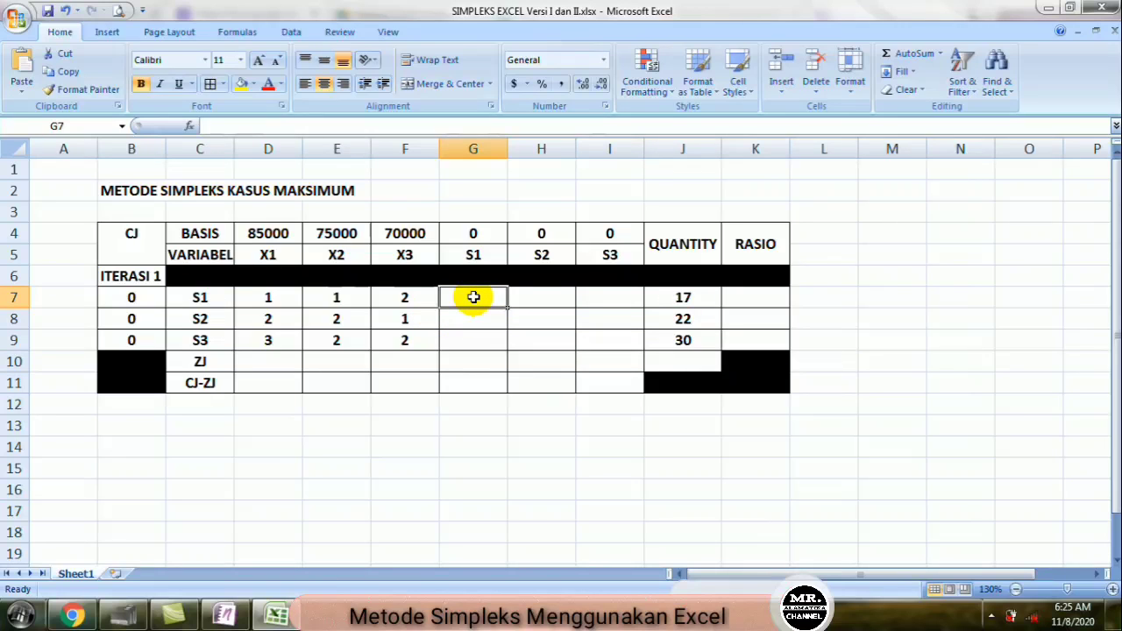
key("Tab")
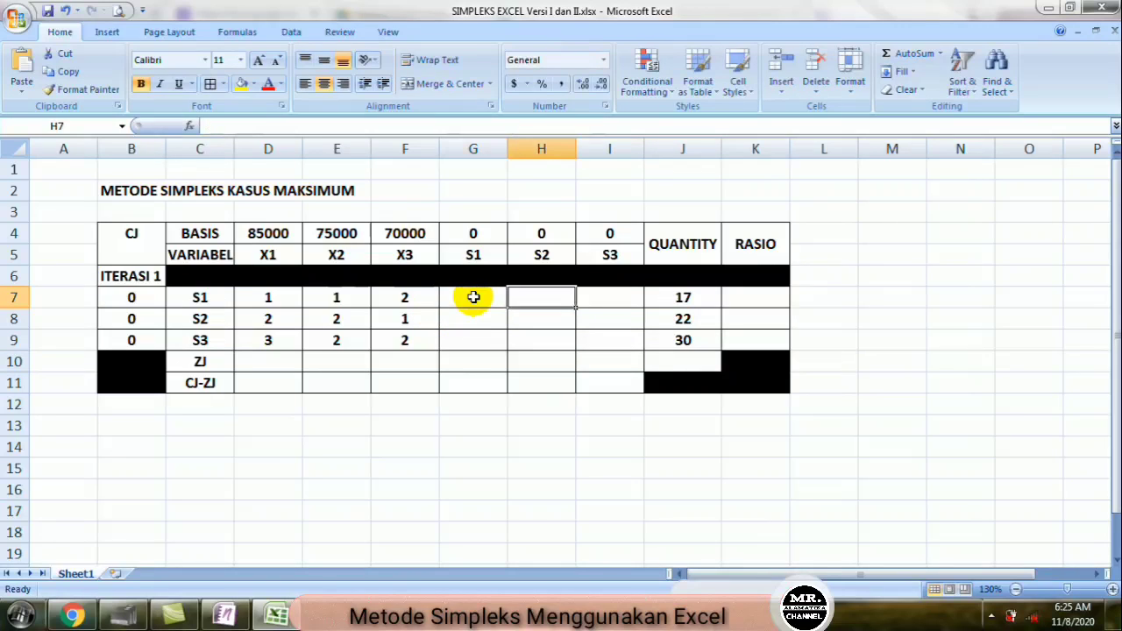
type("0")
key("Tab")
type("0")
key("Return")
key("Left")
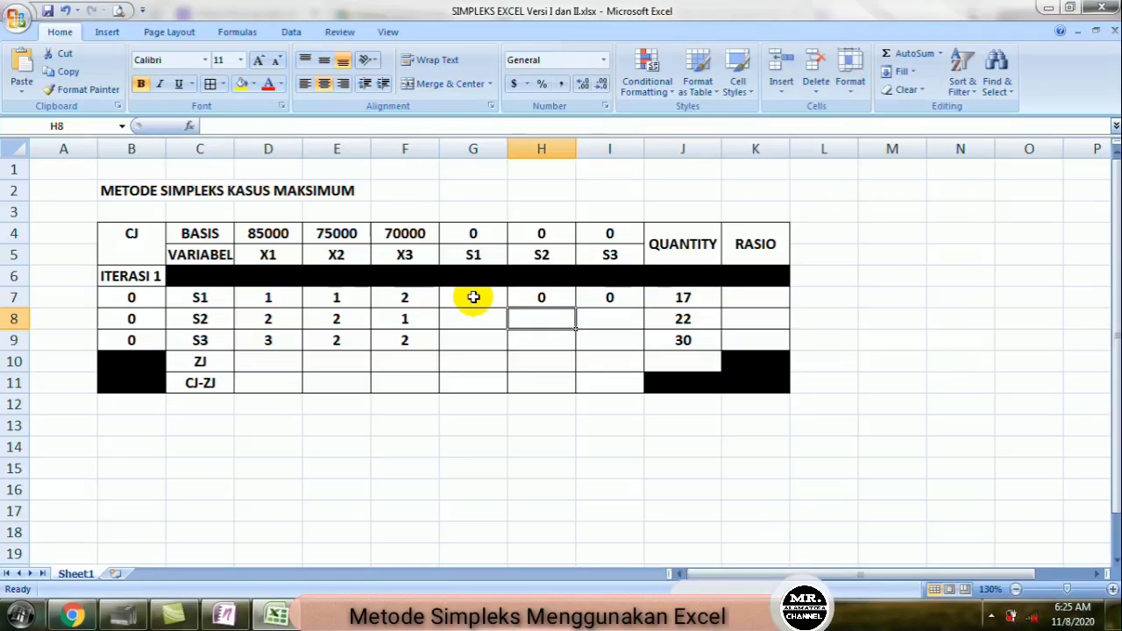
Step: Fill the S2 row of the simplex table with 0, 1 and 0 under S1, S2 and S3
key("Left")
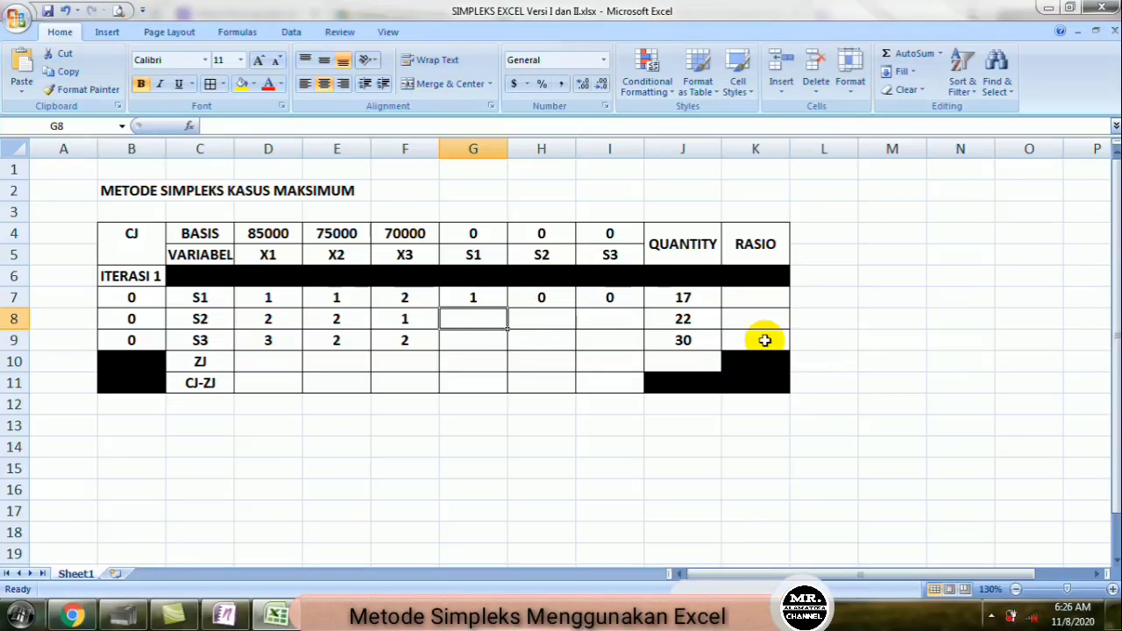
type("0")
key("Tab")
type("1")
key("Tab")
type("0")
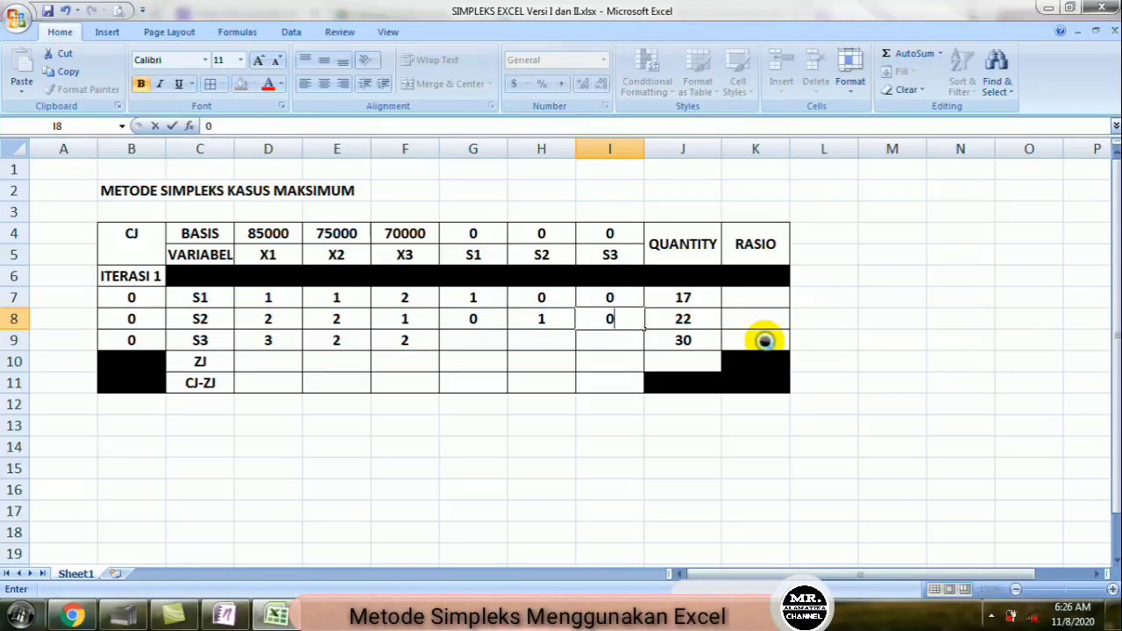
key("Return")
Step: Fill the S3 row with 0, 0 and 1 under S1, S2 and S3, and select the ZJ cell under X1
key("Left")
key("Left")
type("0")
key("Tab")
type("0")
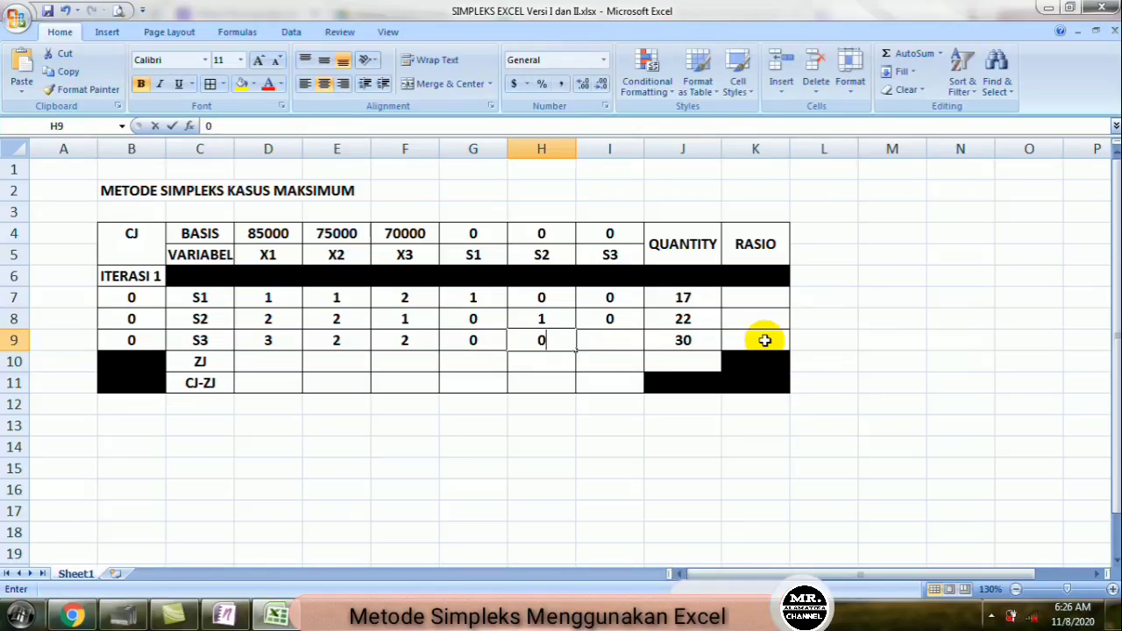
key("Tab")
type("1")
key("Return")
key("Left")
key("Left")
key("Left")
key("Left")
key("Left")
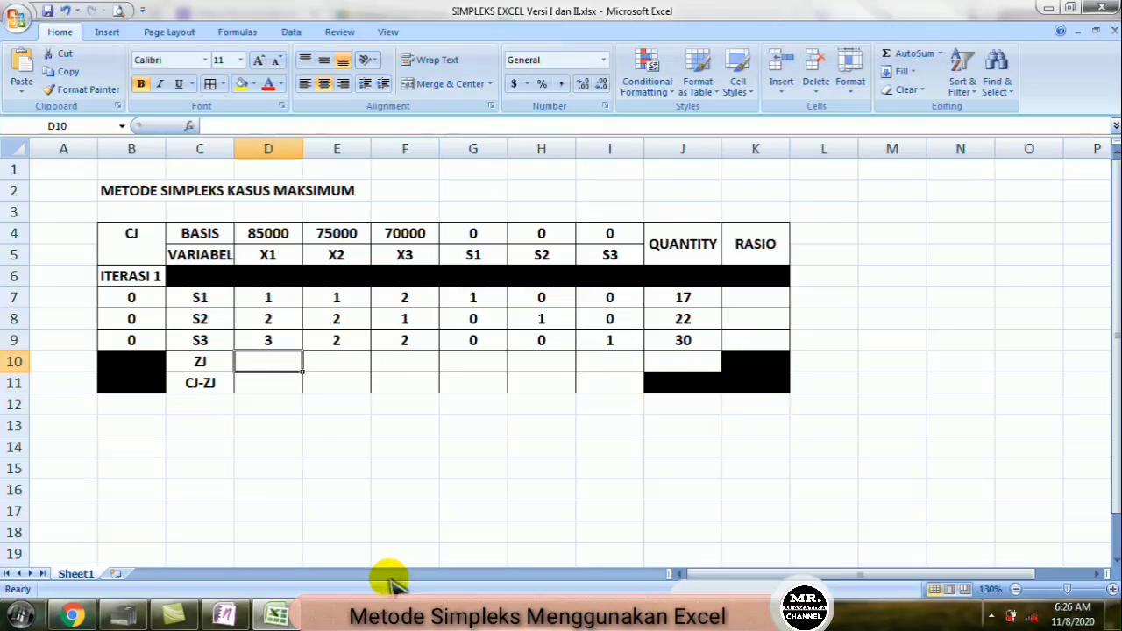
Step: Switch to OneNote, go to the page of simplex method steps and underline "nilai ZJ" in step 4
left_click(224, 614)
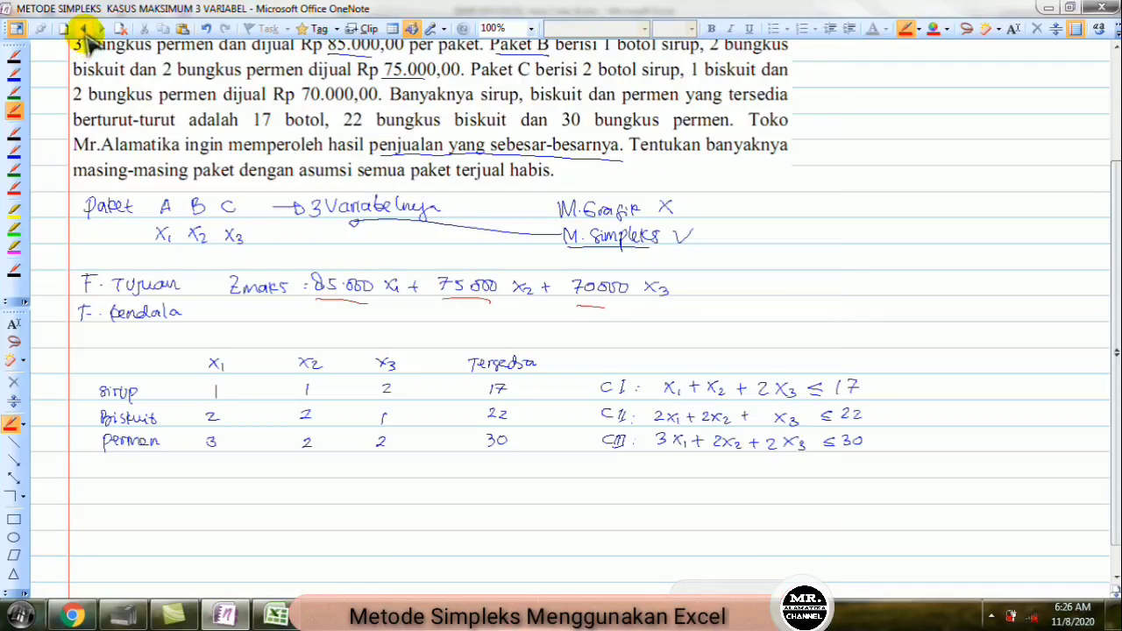
left_click(83, 29)
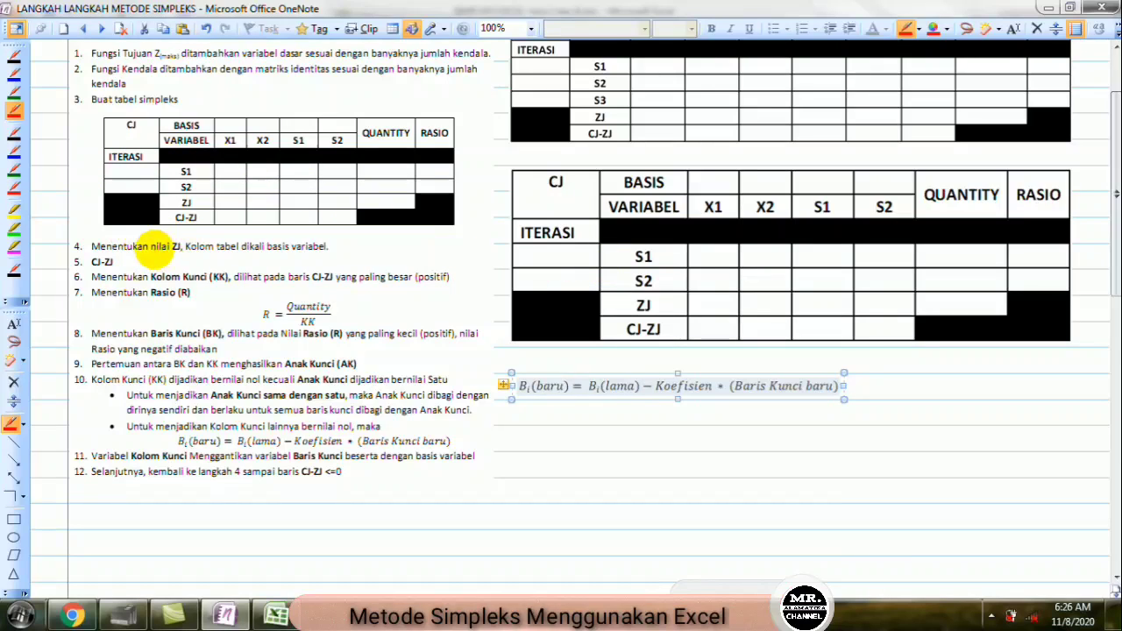
left_click_drag(150, 252, 182, 251)
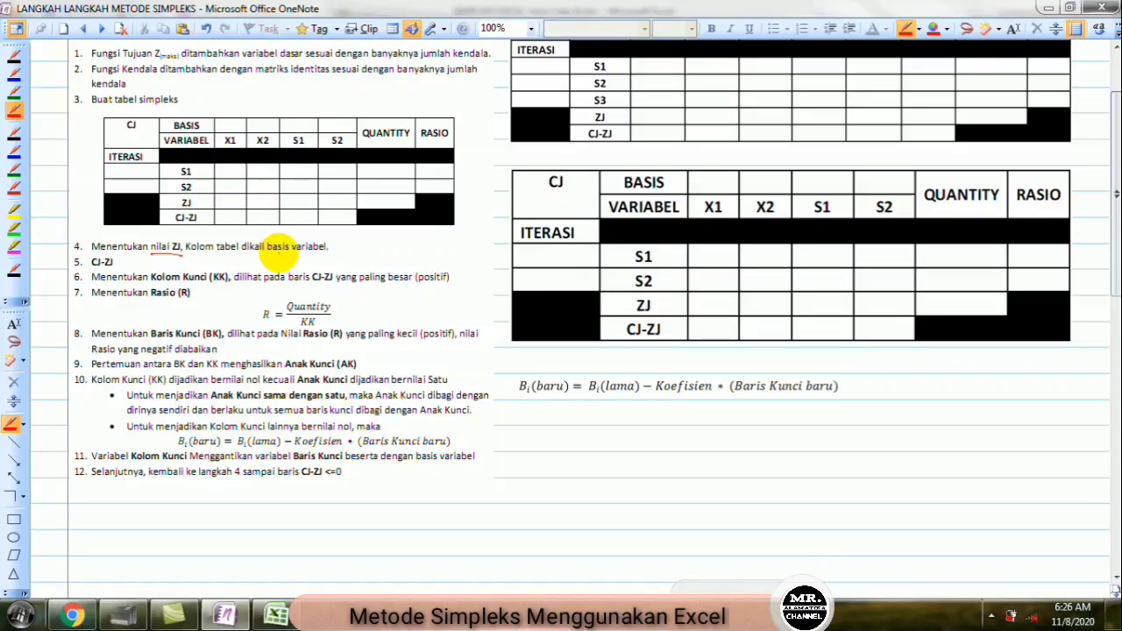
Step: Return to Excel and start the X1 formula in ZJ cell D10 with =D7*$B$7, making the B7 reference absolute
left_click(276, 616)
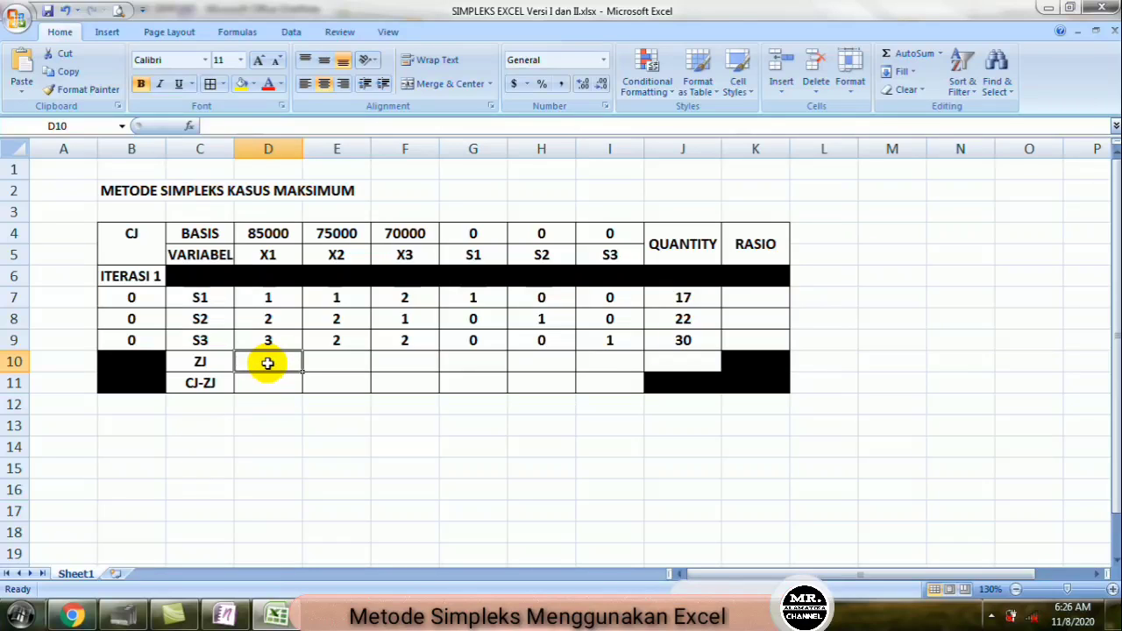
type("=")
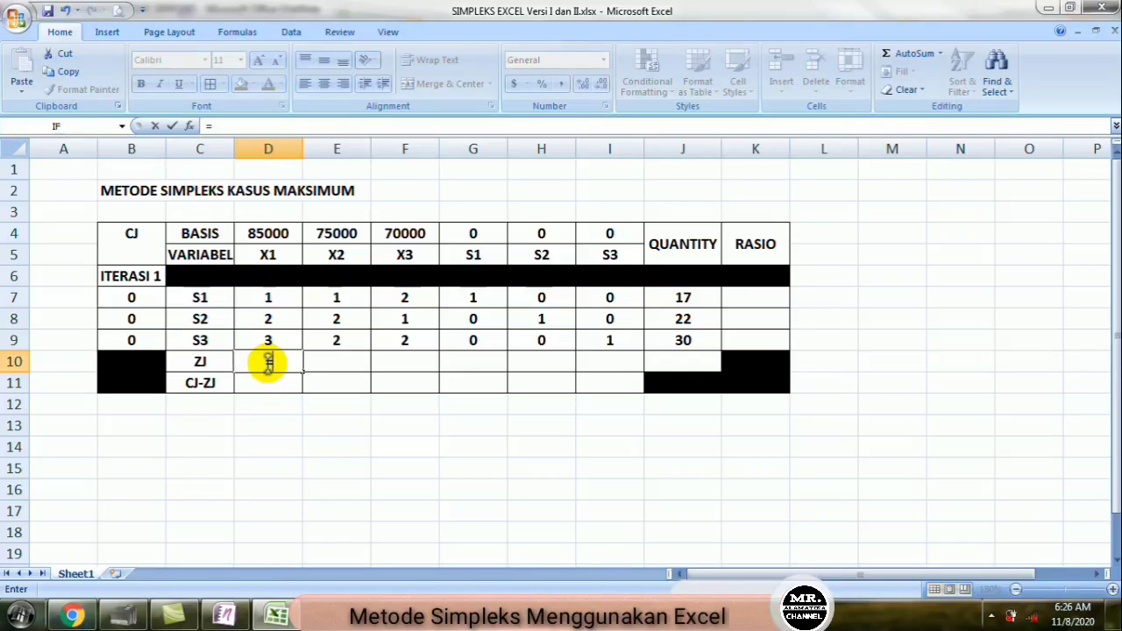
left_click(266, 297)
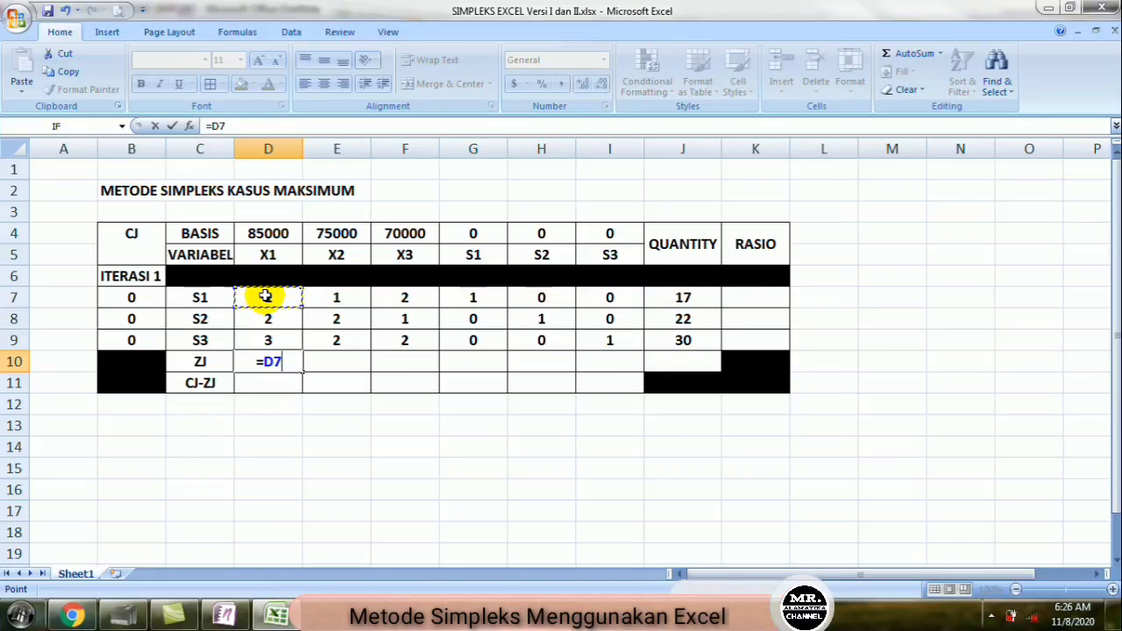
type("*")
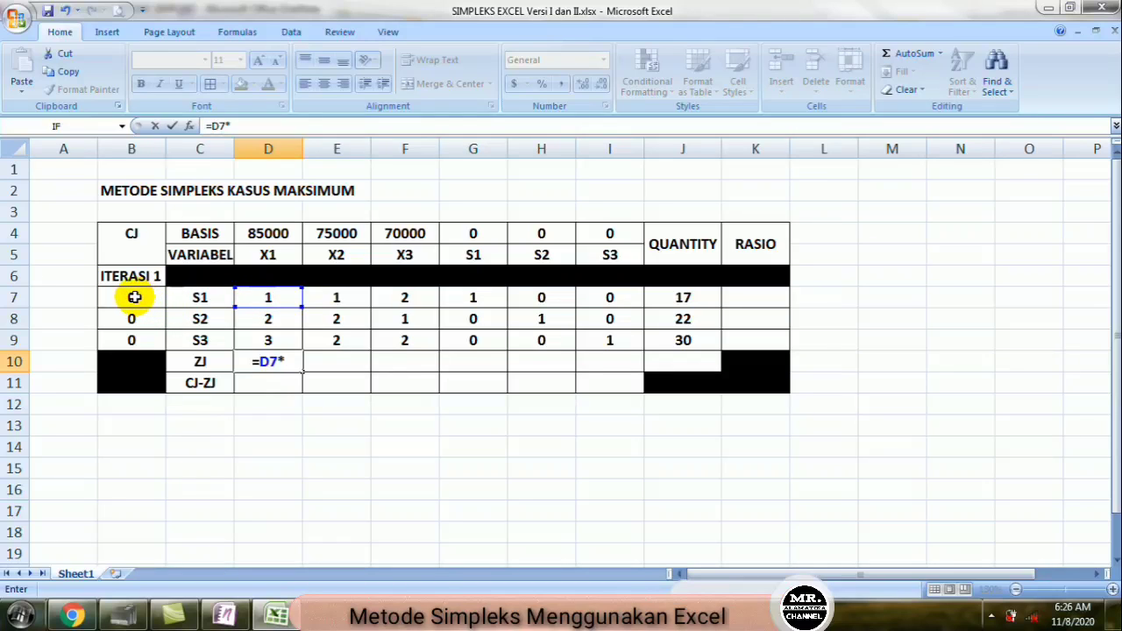
left_click(134, 298)
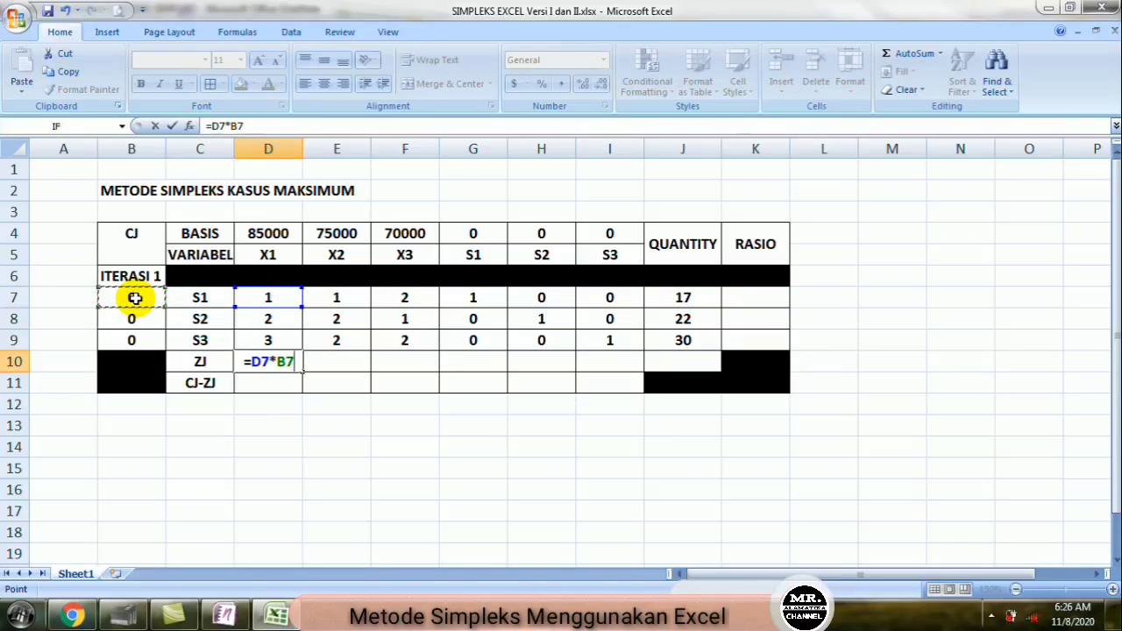
key("F4")
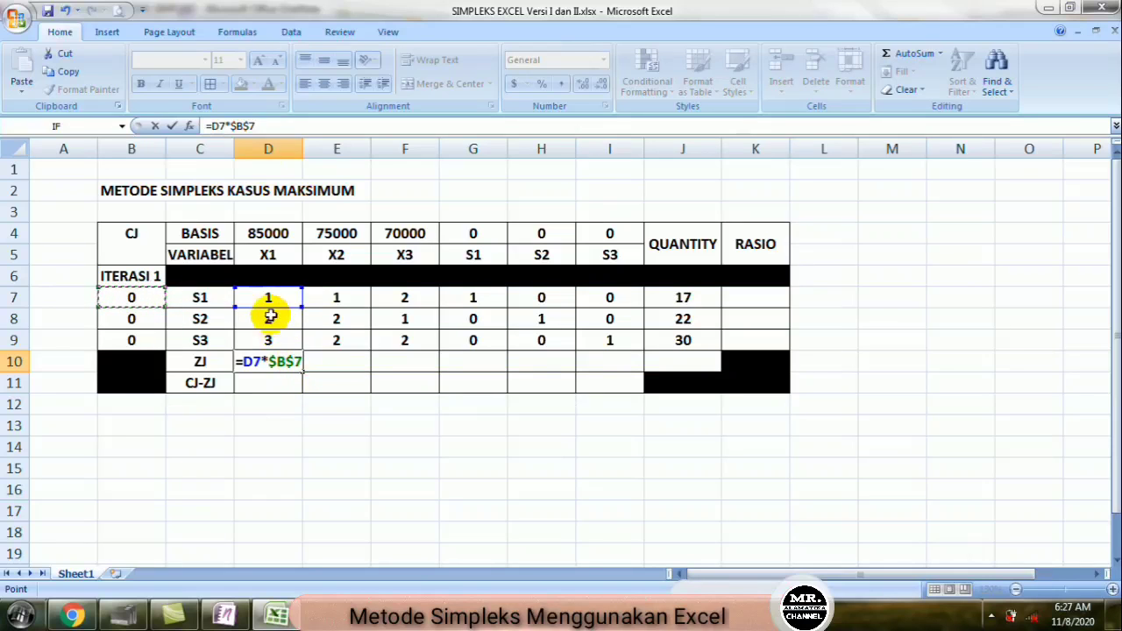
left_click(257, 127)
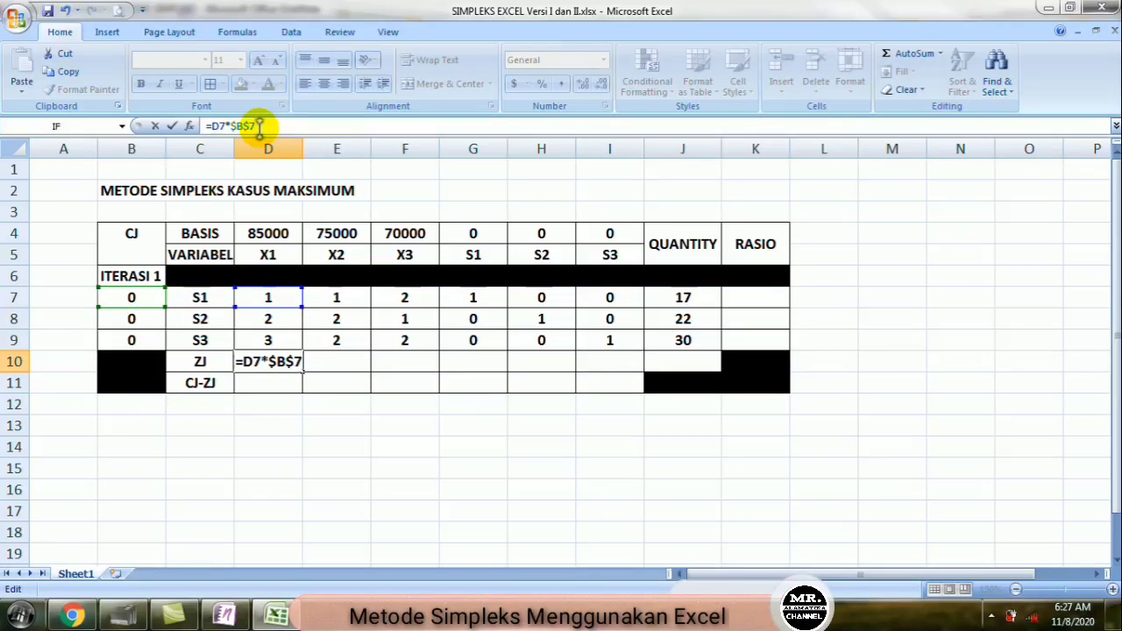
Step: Extend the D10 formula with +D8*$B$8, making the B8 reference absolute
type("+")
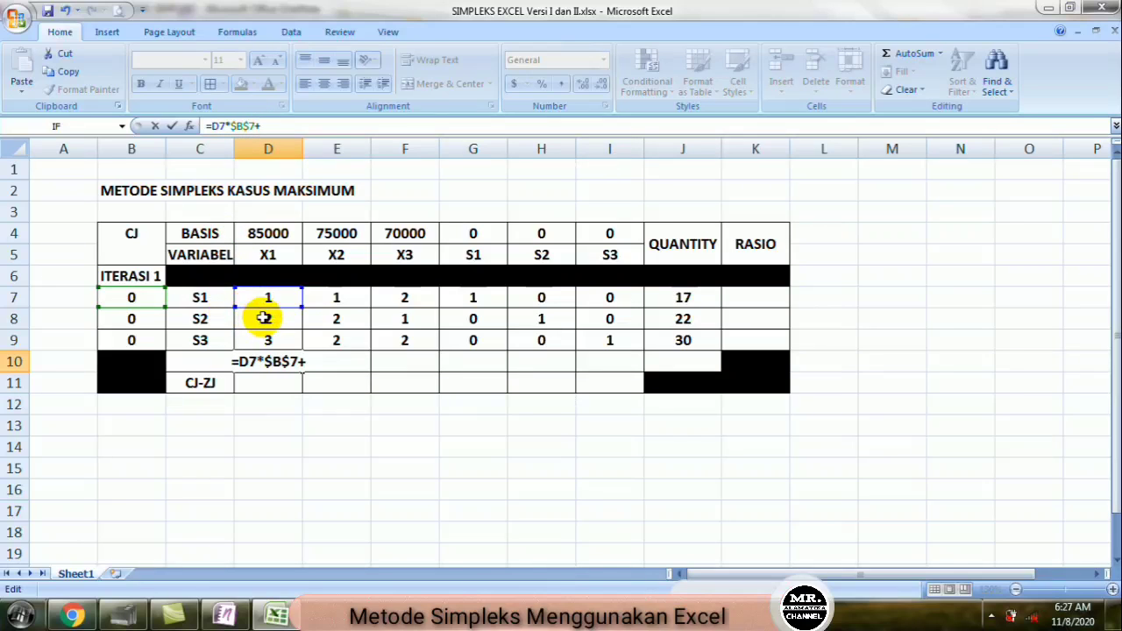
left_click(264, 318)
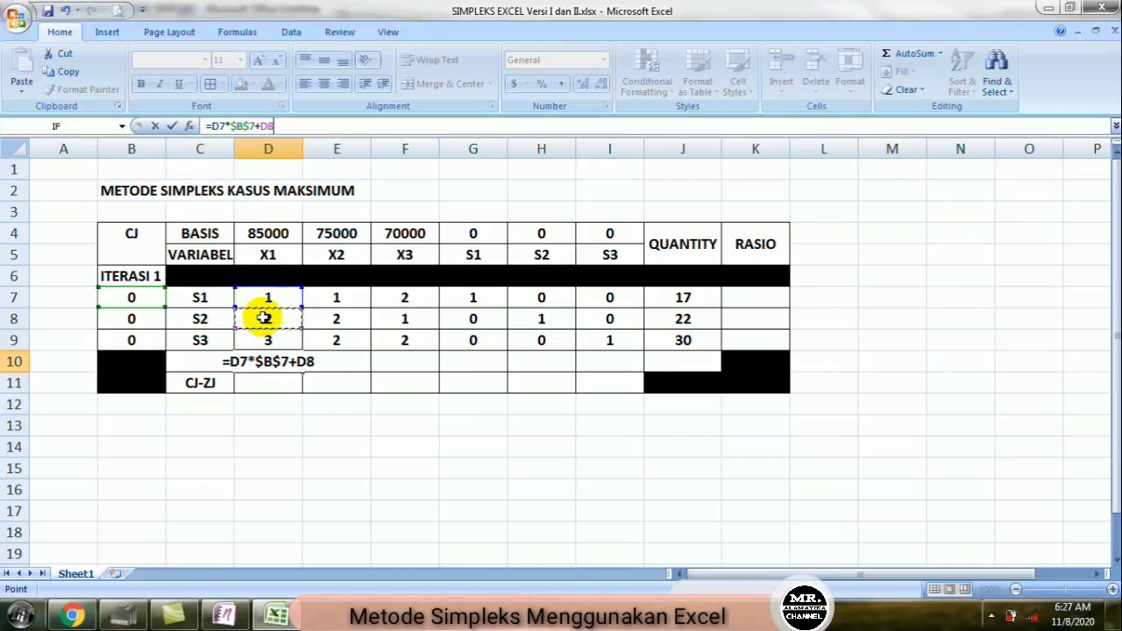
type("*")
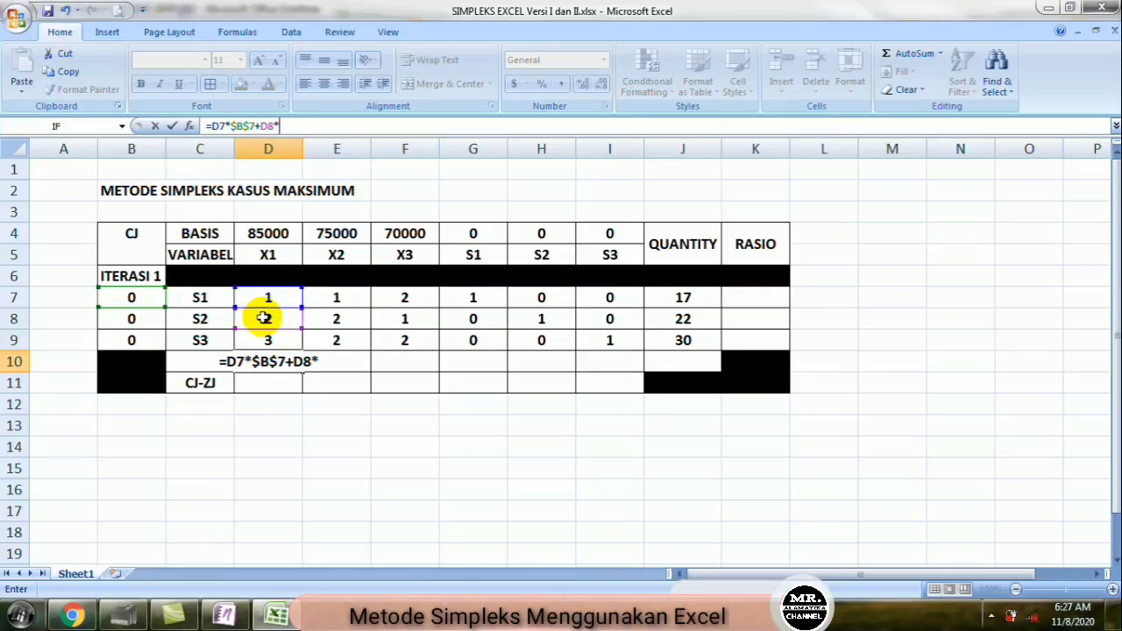
left_click(127, 319)
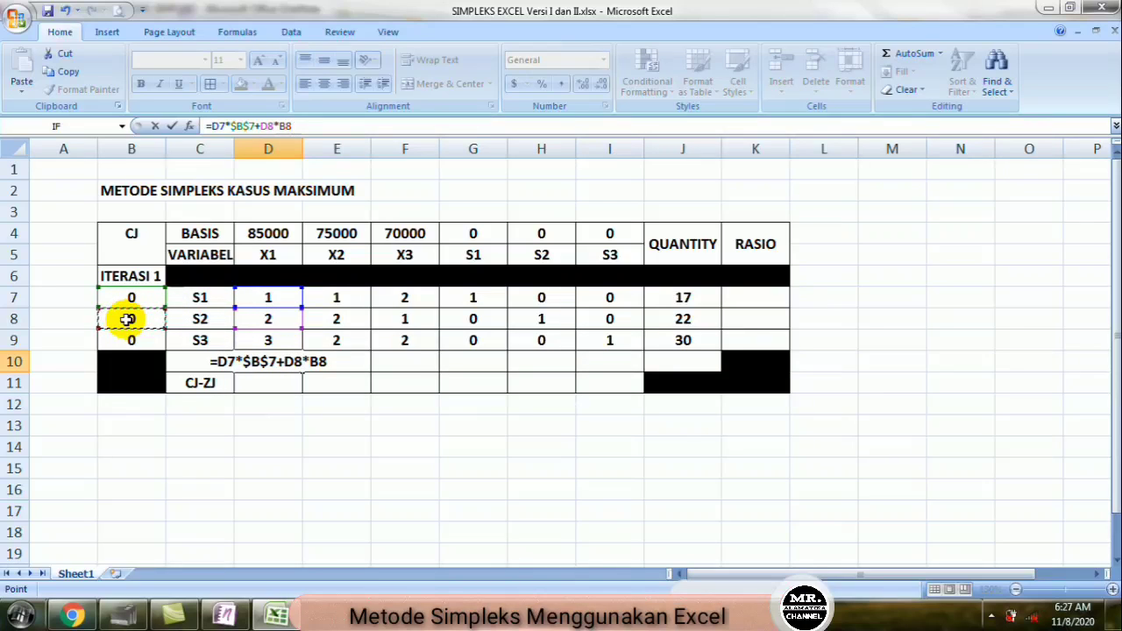
key("F4")
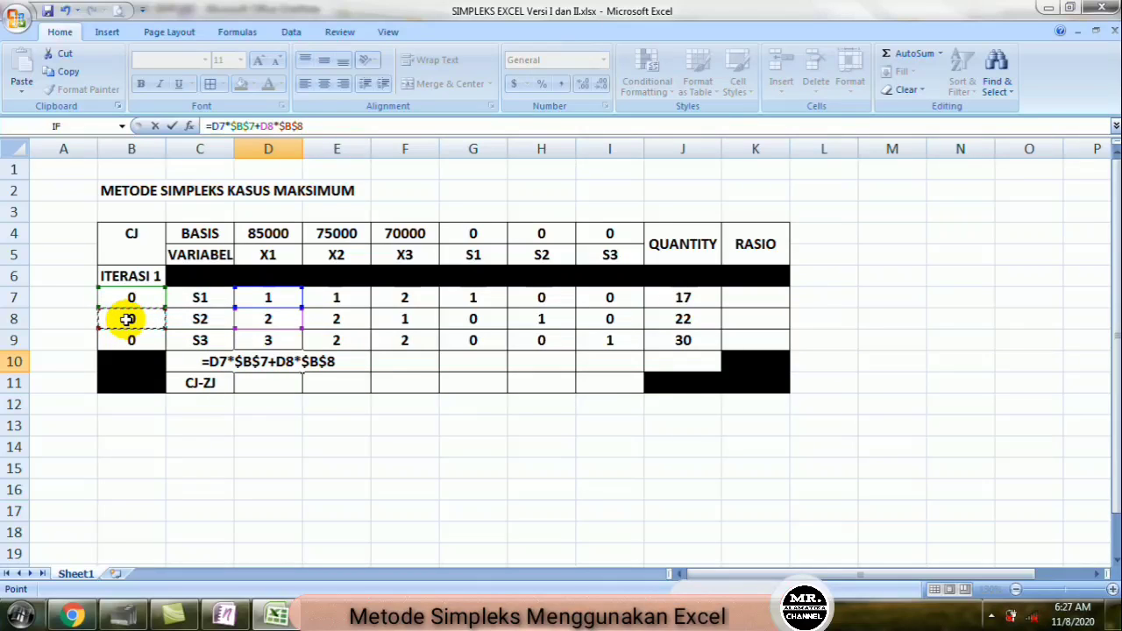
Step: Extend the D10 formula with +D9*$B$9, making the B9 reference absolute
type("+")
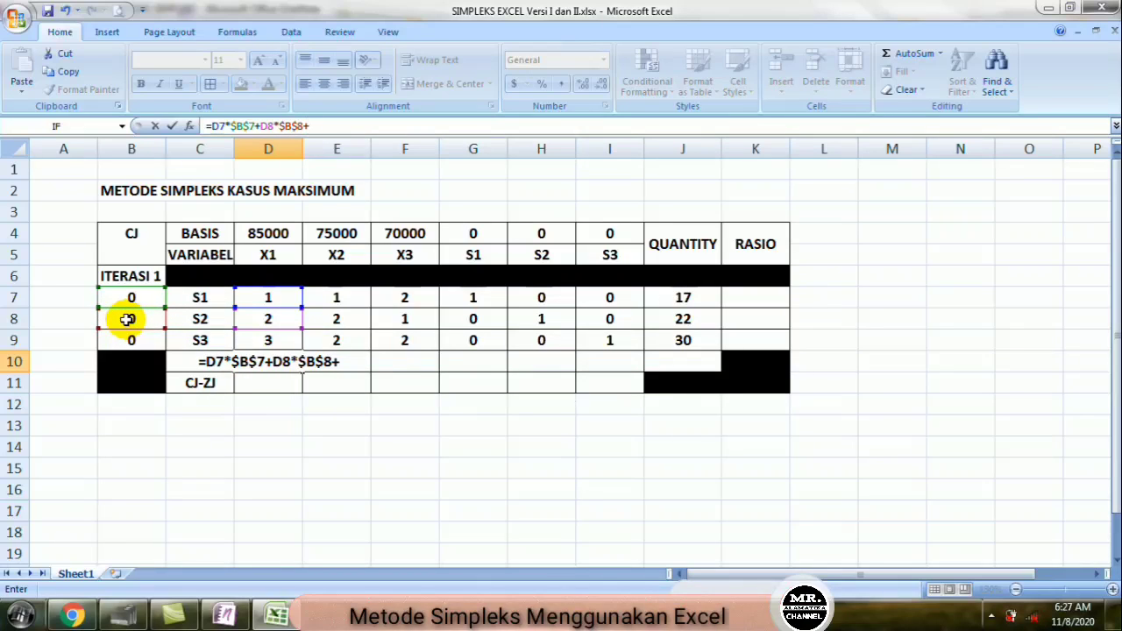
left_click(258, 338)
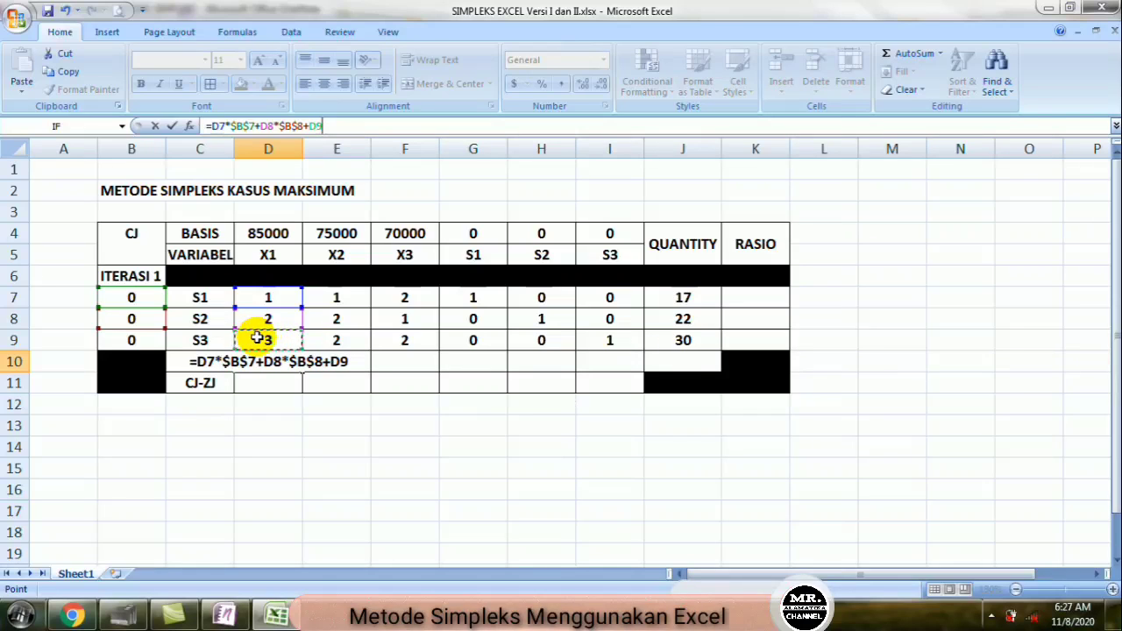
type("*")
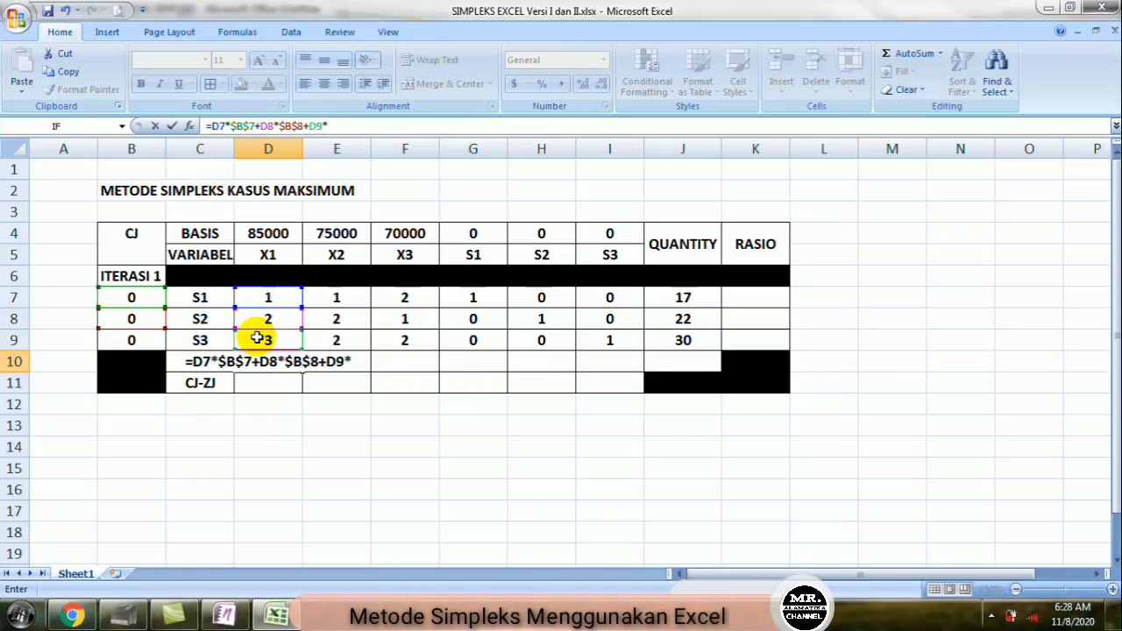
left_click(128, 340)
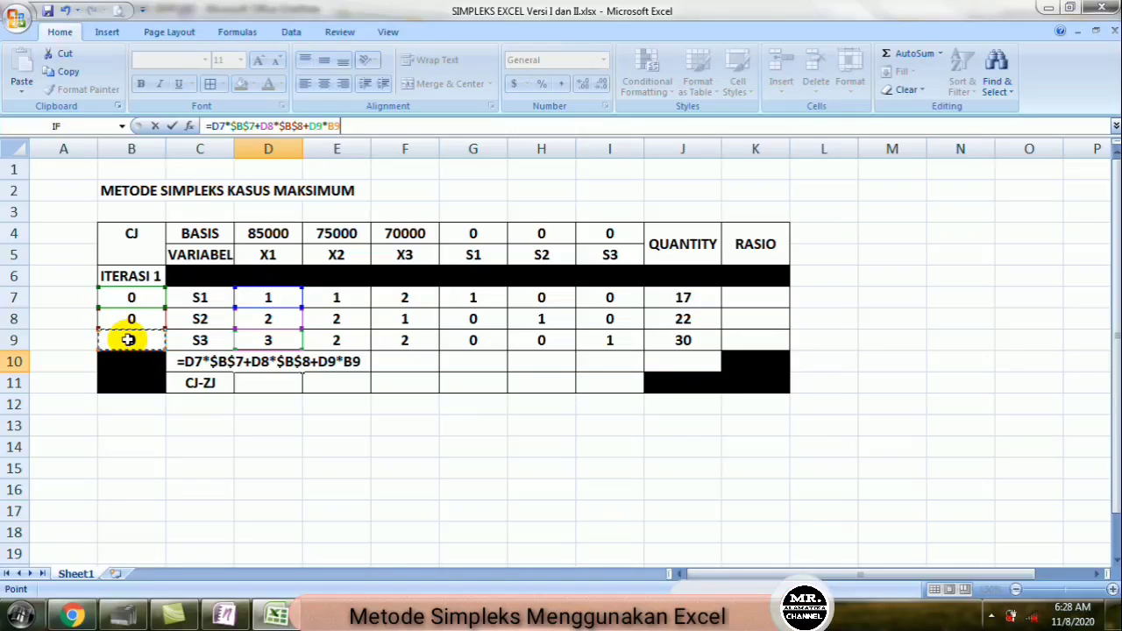
key("F4")
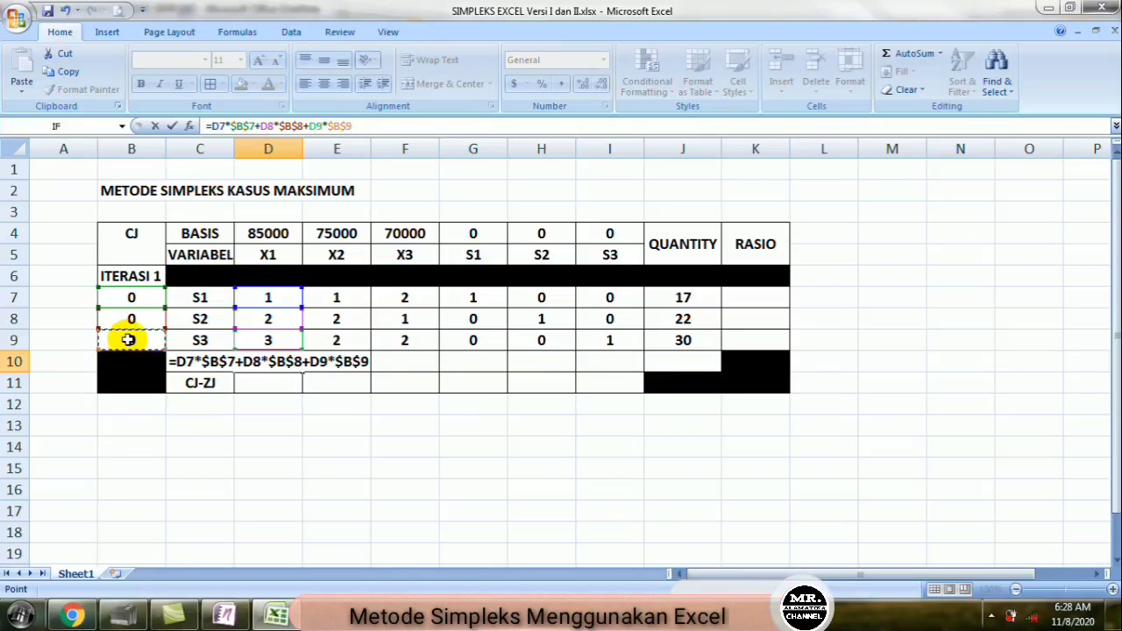
Step: Cycle the B9 reference in the formula through its mixed and relative forms back to the absolute $B$9
key("F4")
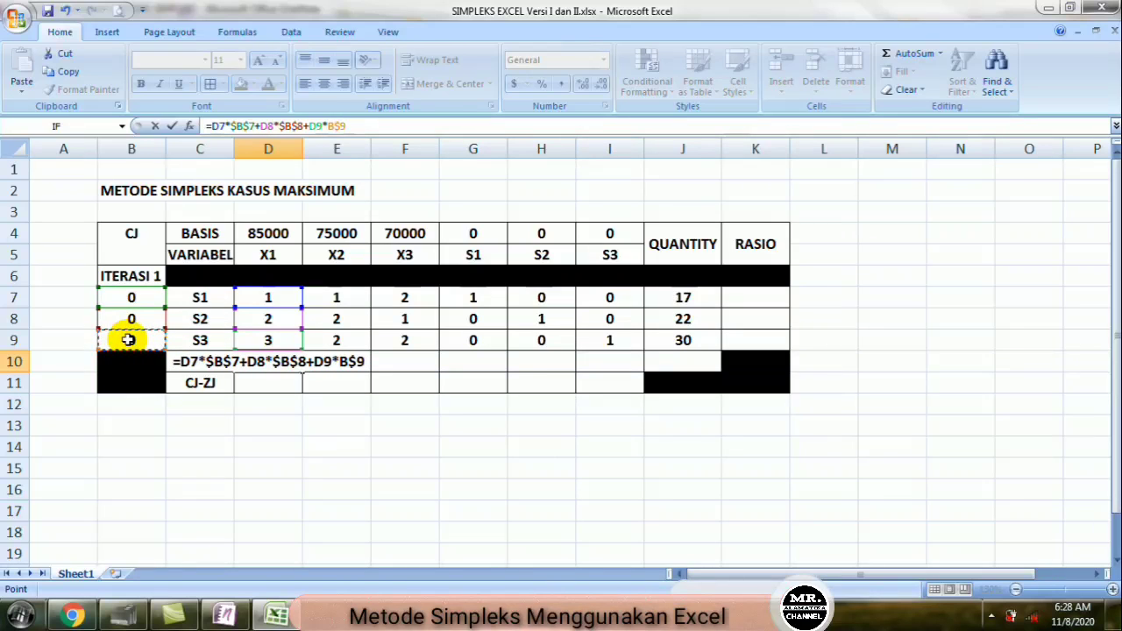
key("F4")
key("F4")
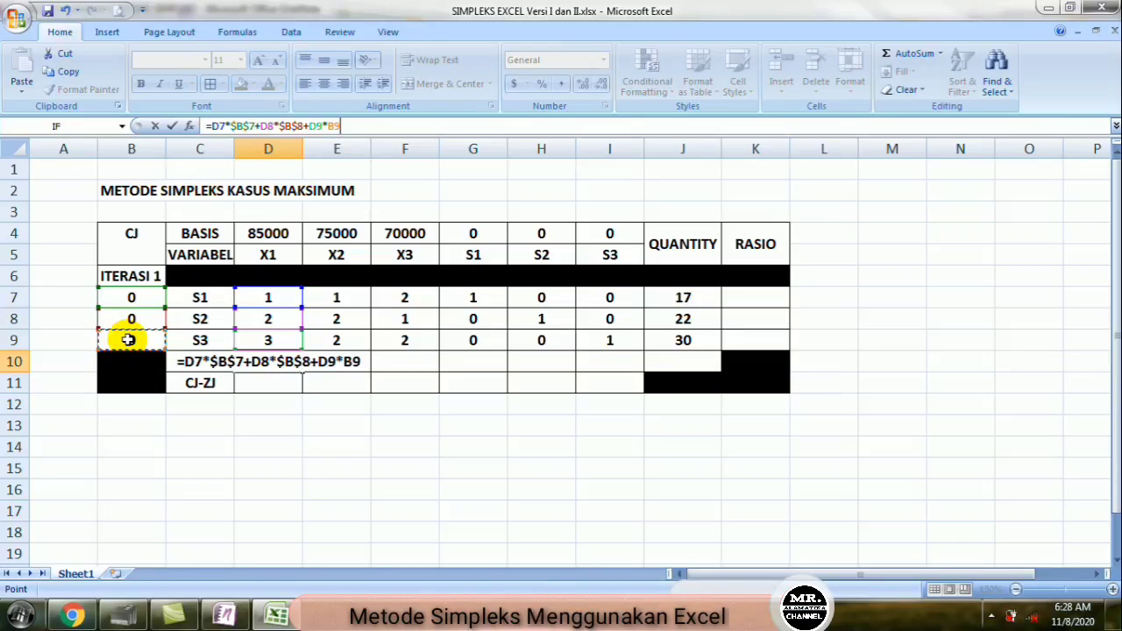
key("F4")
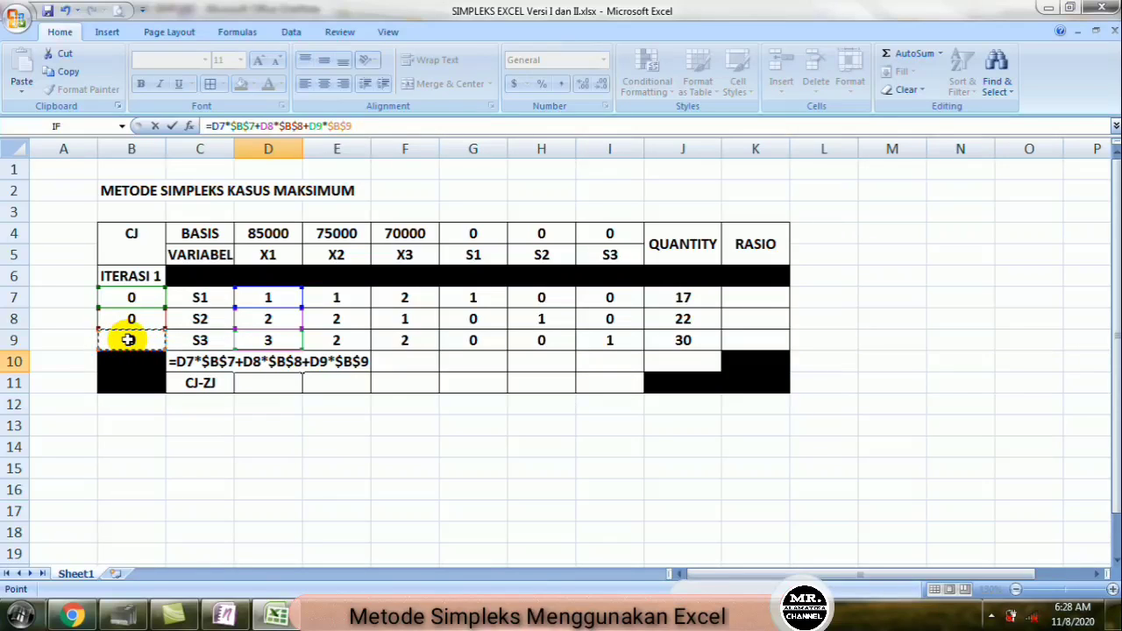
Step: Confirm the D10 formula and copy it across the ZJ row through the QUANTITY column, up to J10
key("Return")
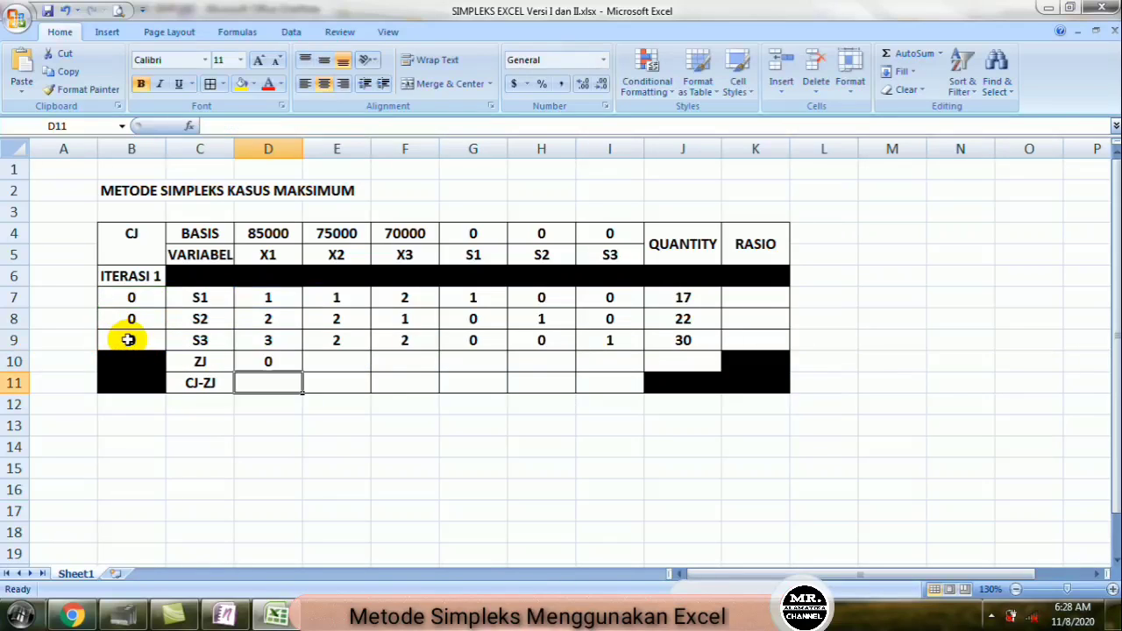
left_click(268, 362)
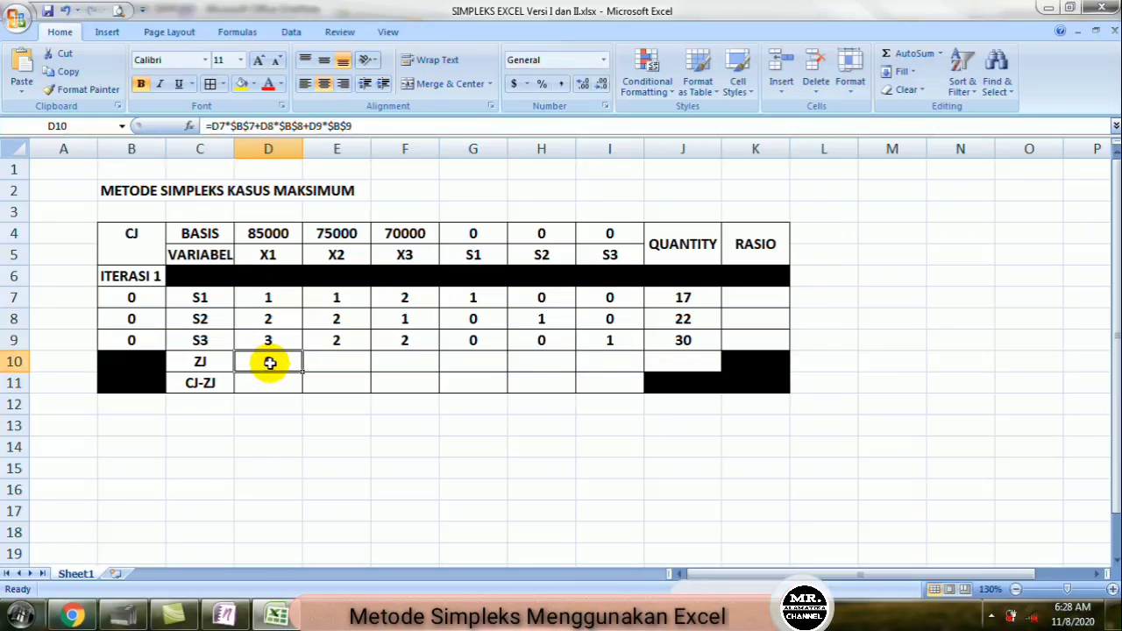
left_click_drag(304, 373, 698, 362)
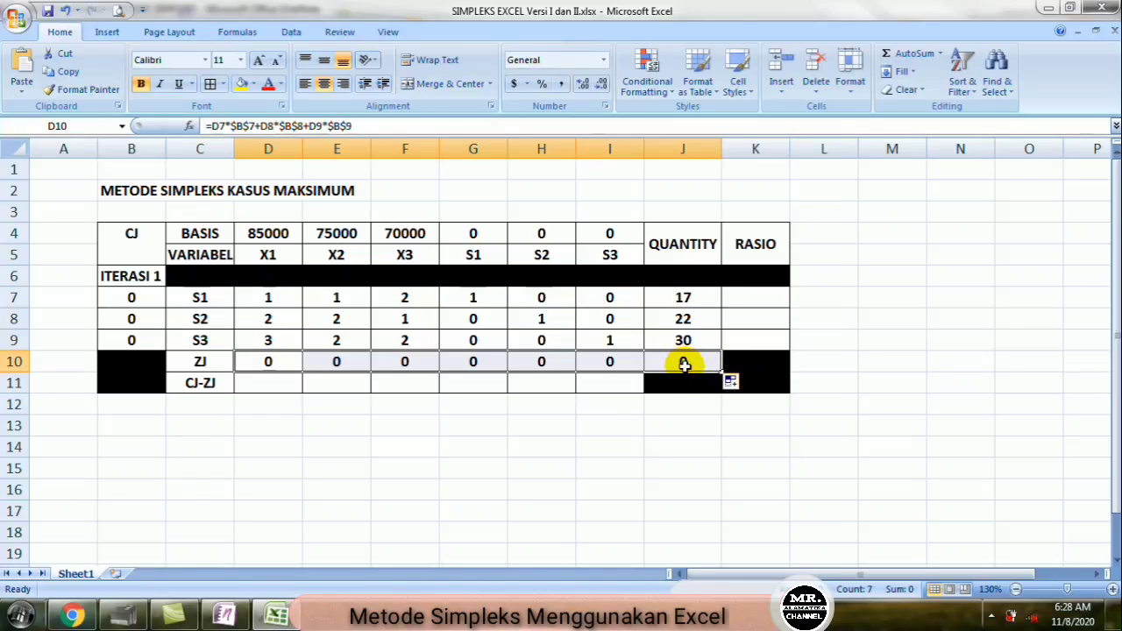
Step: Examine the cell references in the copied ZJ formulas in J10, F10 and H10, leaving them as they are
double_click(672, 360)
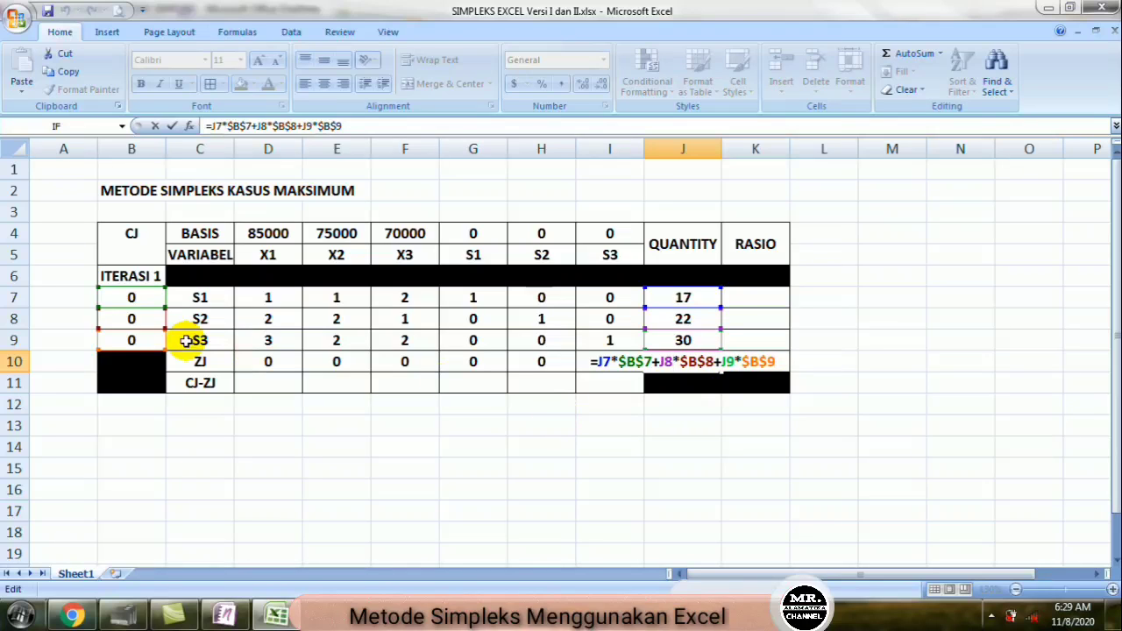
key("Return")
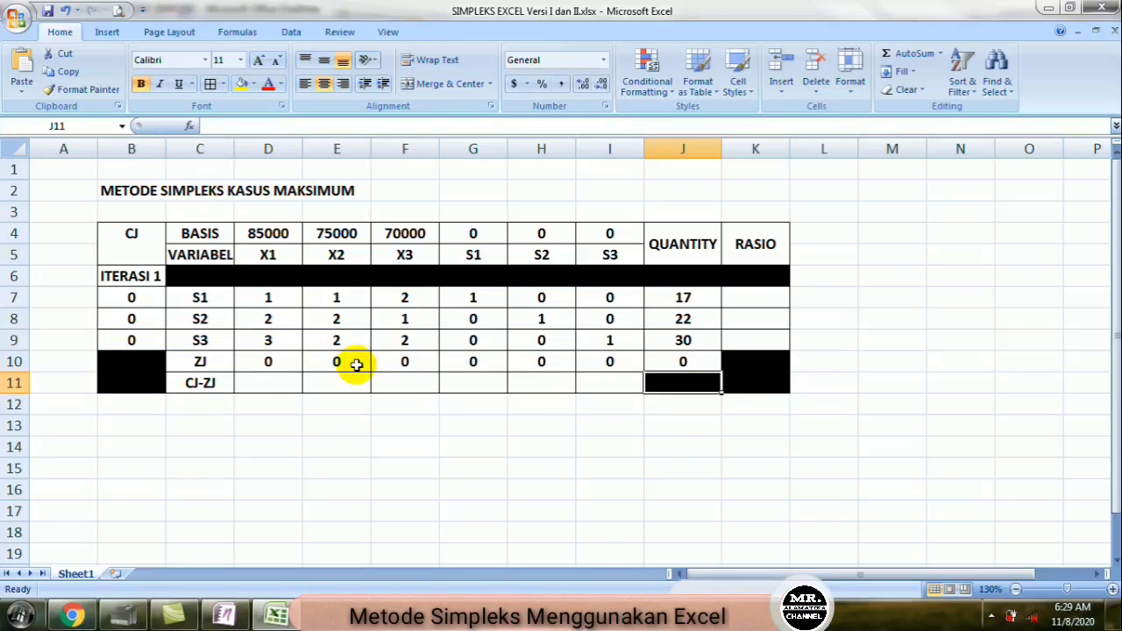
left_click(412, 362)
double_click(412, 363)
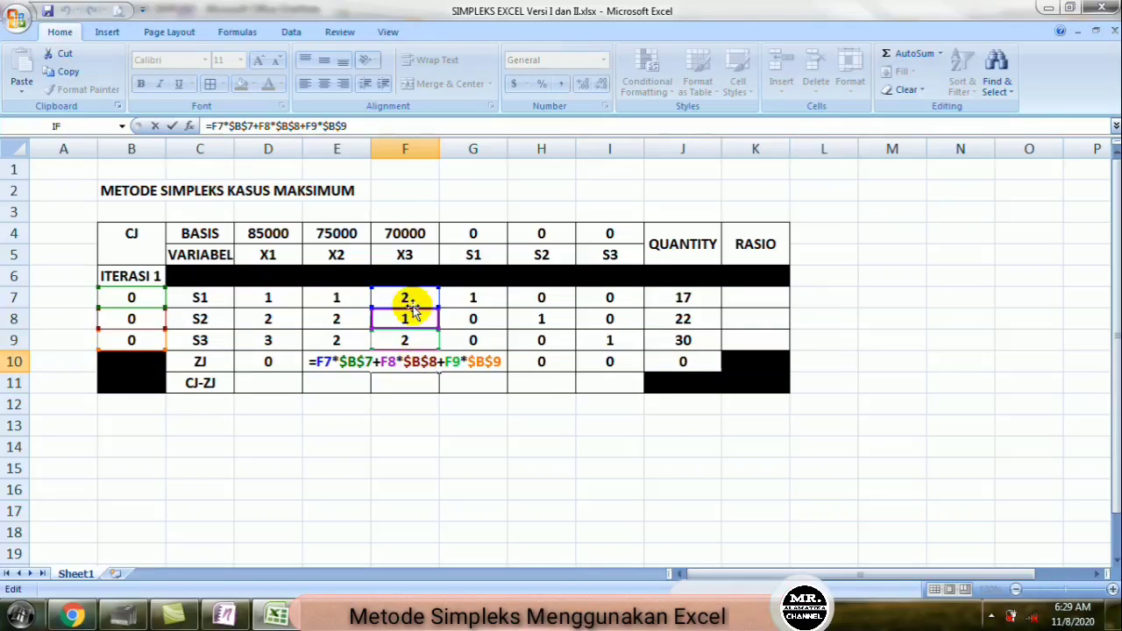
key("Return")
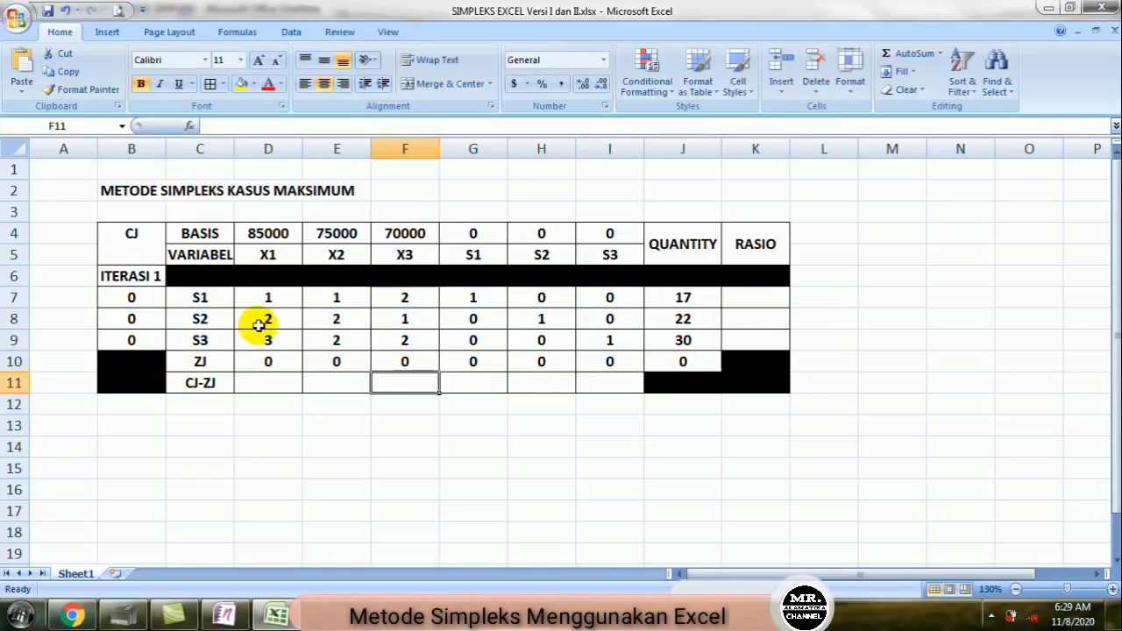
double_click(541, 364)
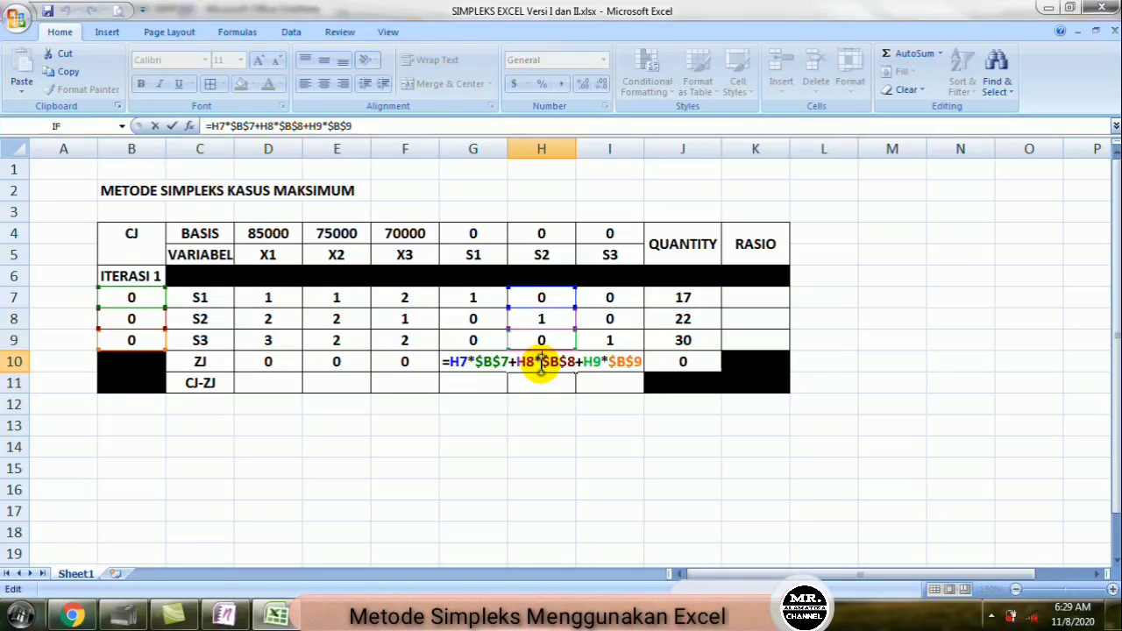
key("Return")
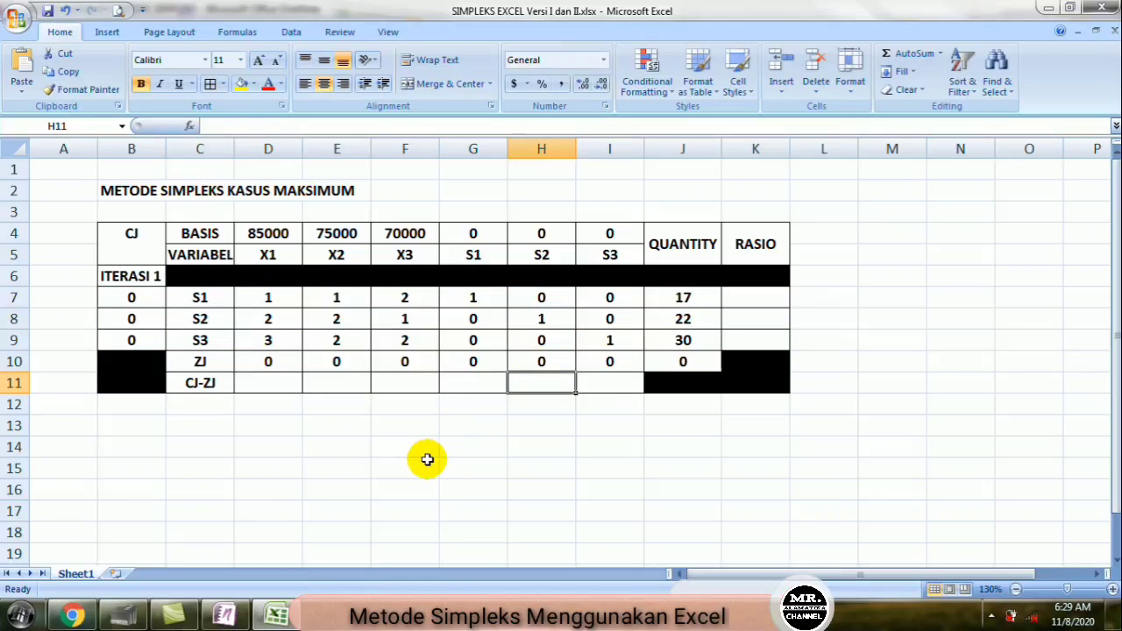
left_click(335, 447)
Step: Enter =D4-D10 in D11 and copy it across the CJ-ZJ row through the S3 column, up to I11
left_click(250, 383)
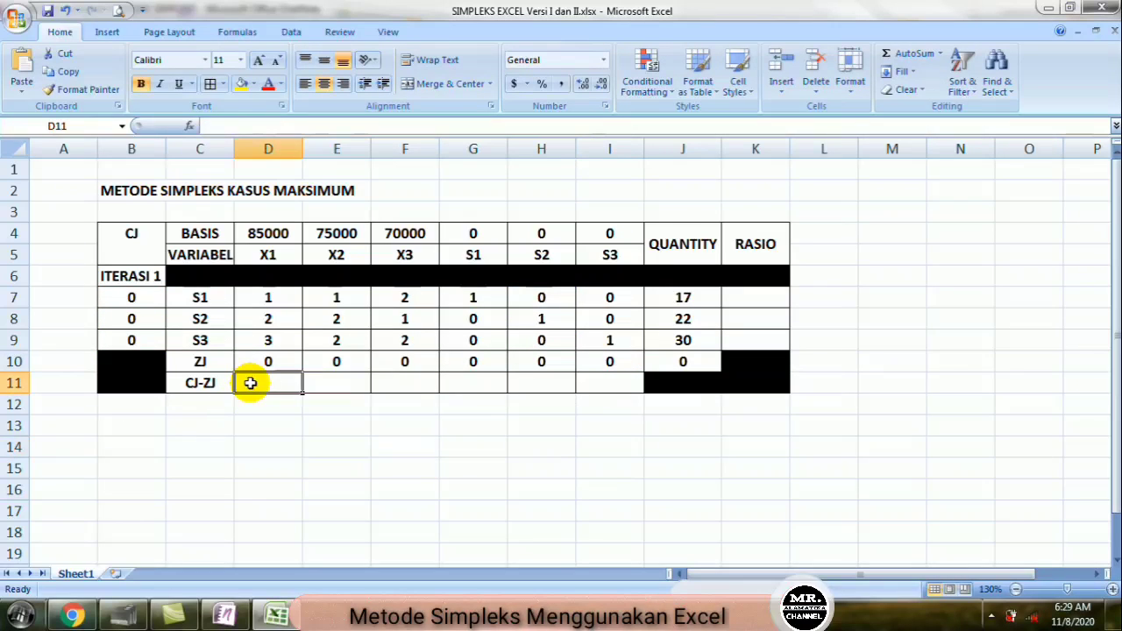
type("=")
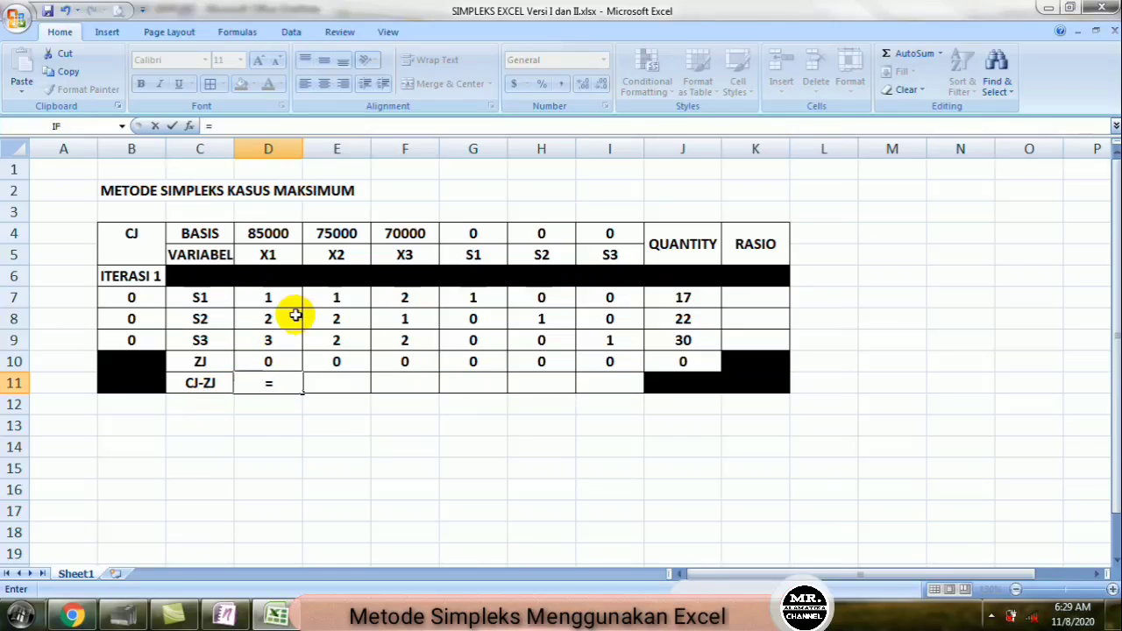
left_click(256, 232)
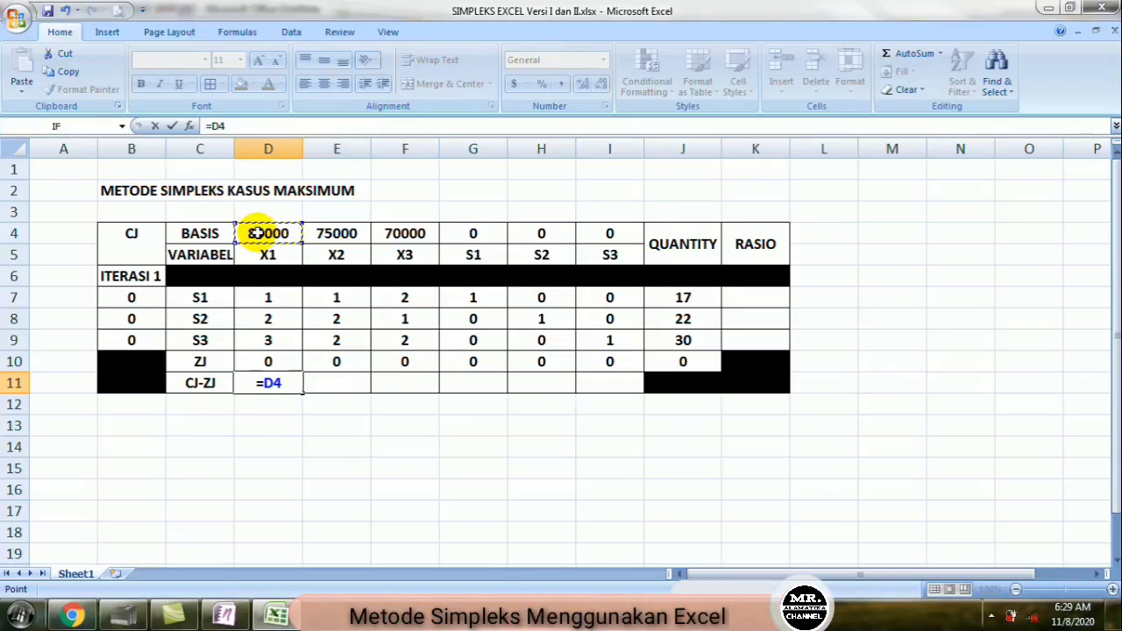
type("-")
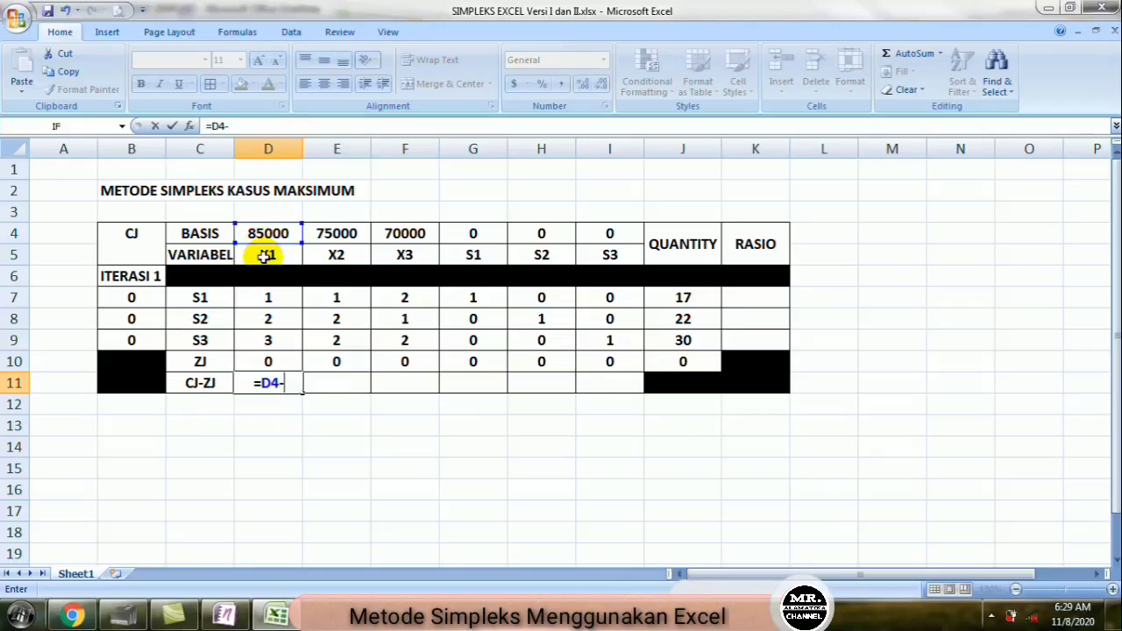
left_click(266, 363)
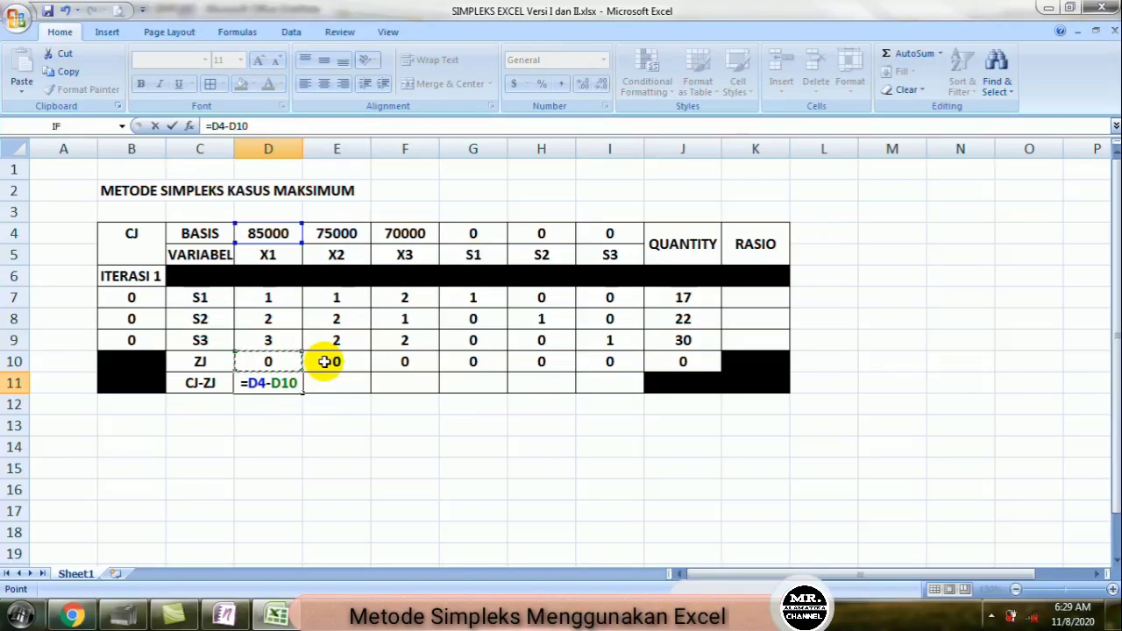
key("Return")
left_click(268, 383)
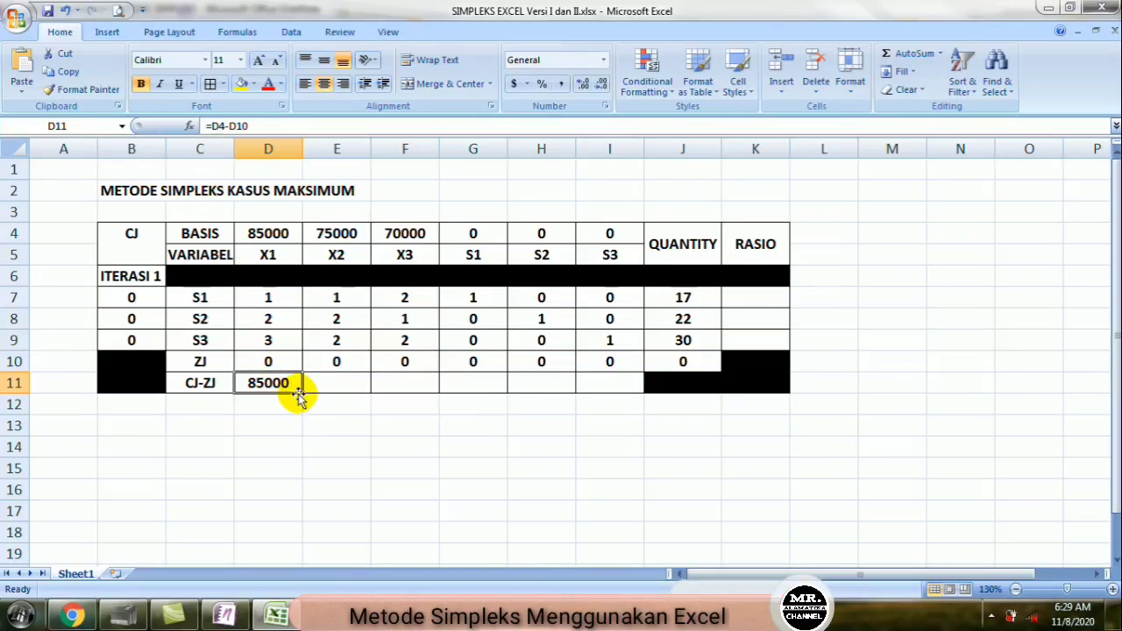
left_click_drag(301, 393, 638, 396)
left_click(478, 442)
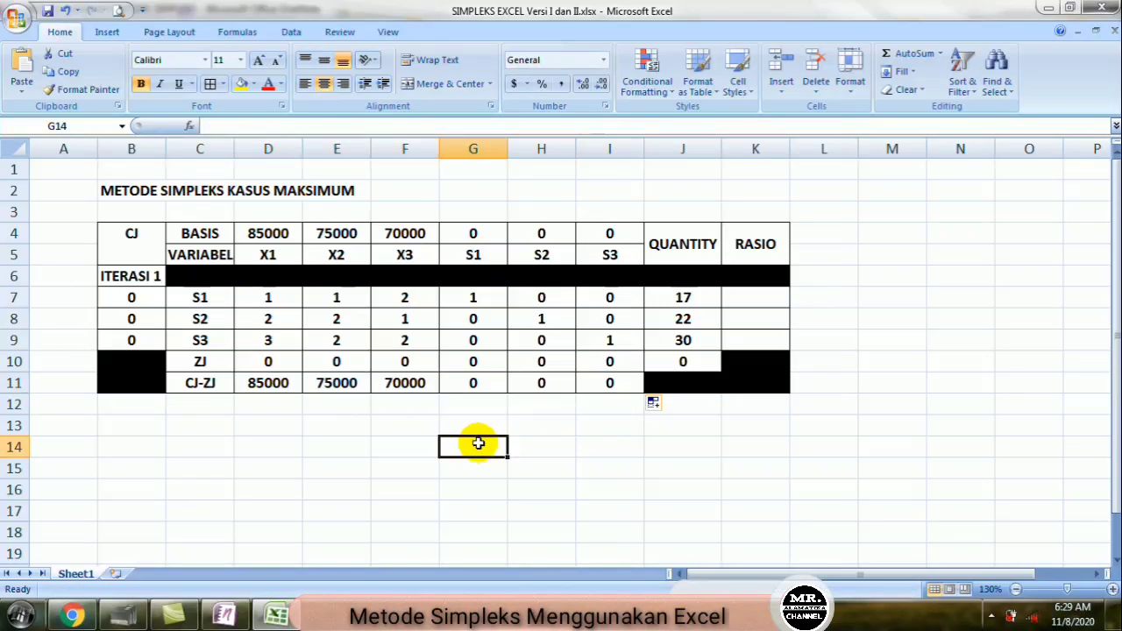
Step: Consult the key column rule in the OneNote notes and, back in Excel, label D3 above the X1 column with a centred KK
left_click(225, 616)
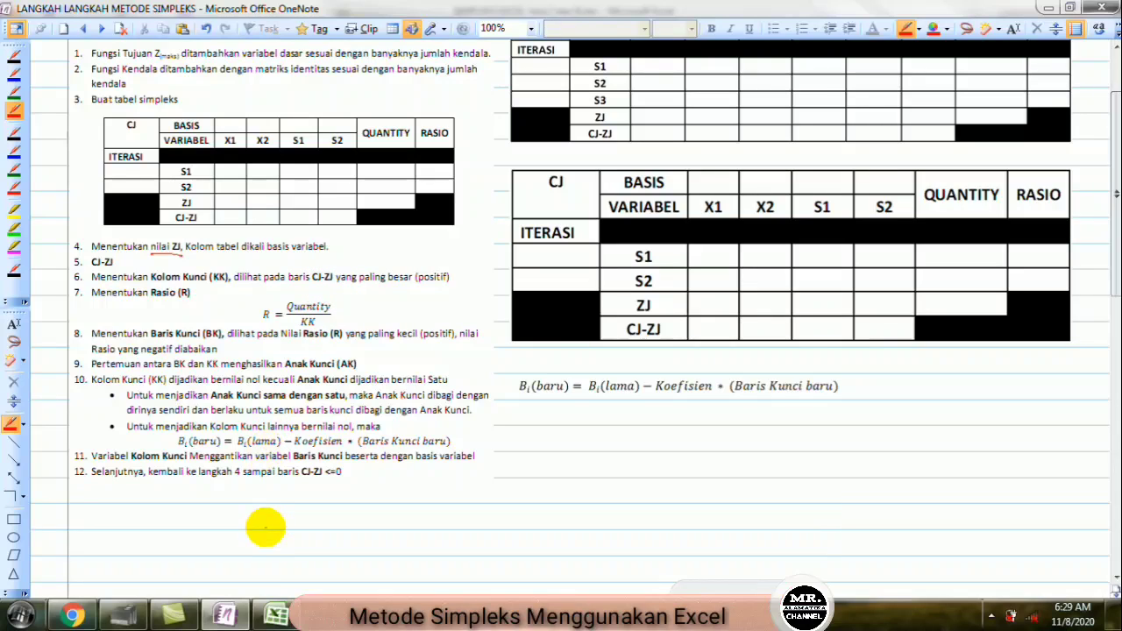
mouse_move(276, 617)
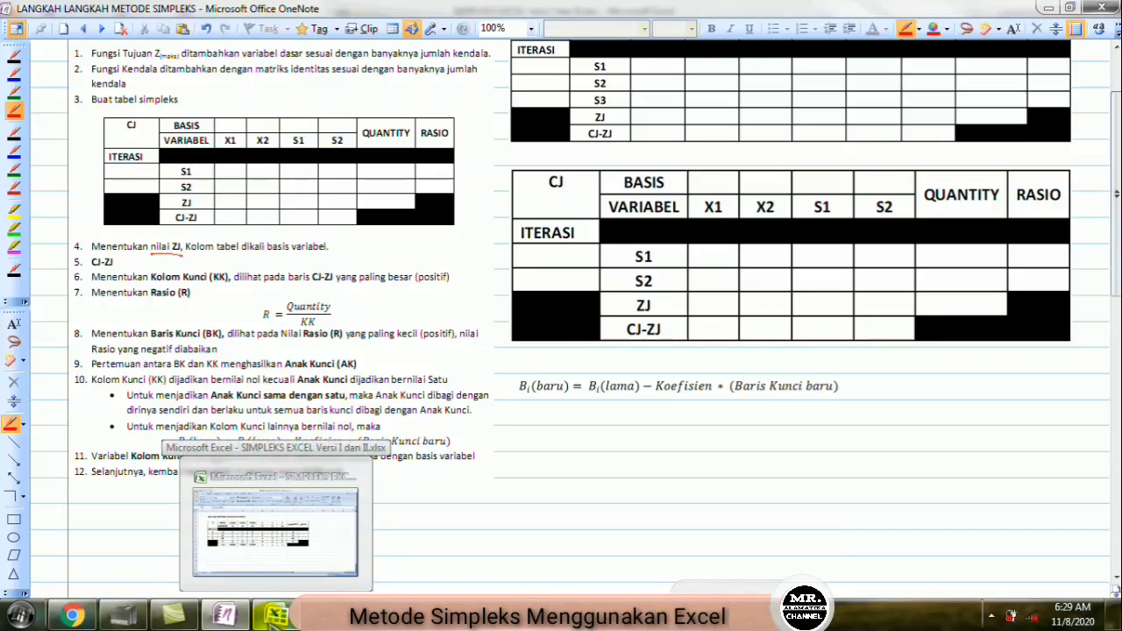
left_click(276, 616)
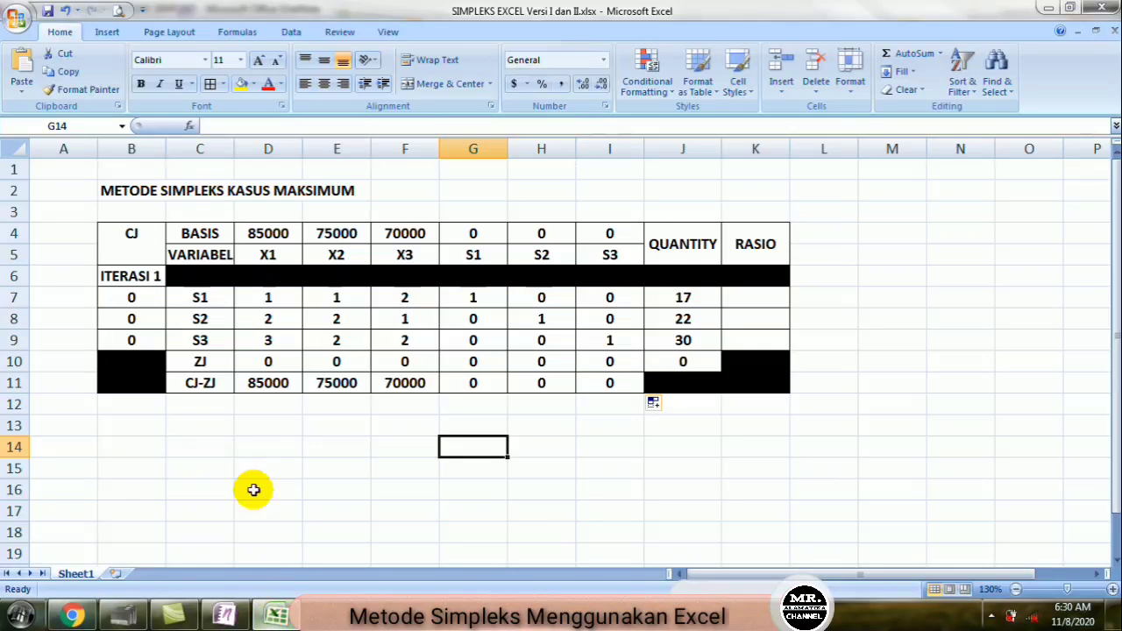
left_click(256, 392)
left_click_drag(259, 386, 261, 359)
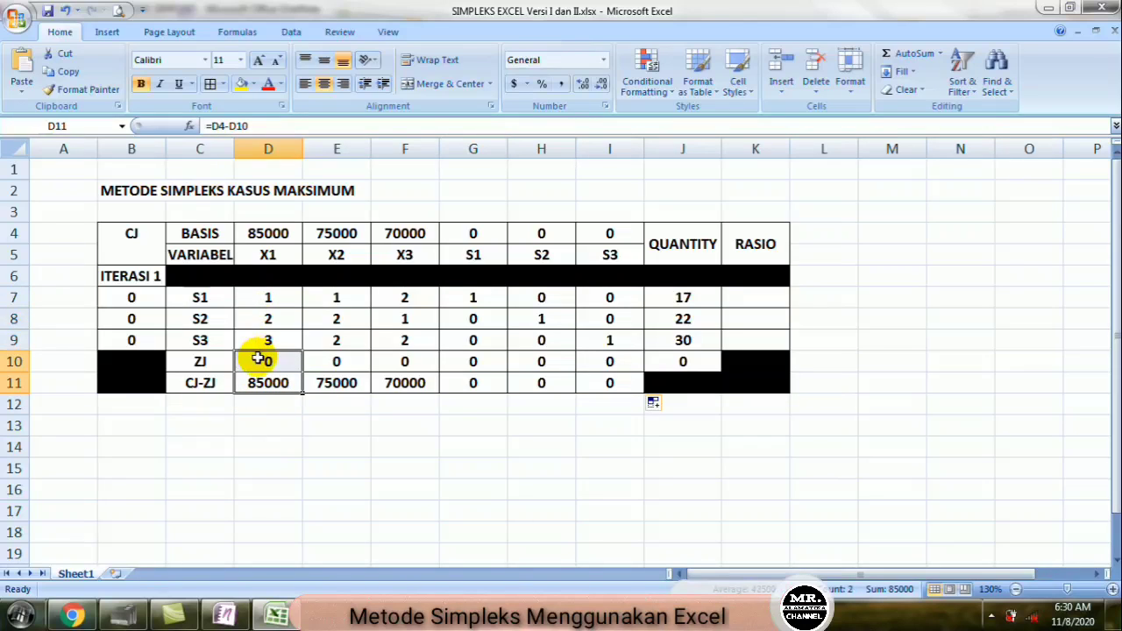
left_click(260, 215)
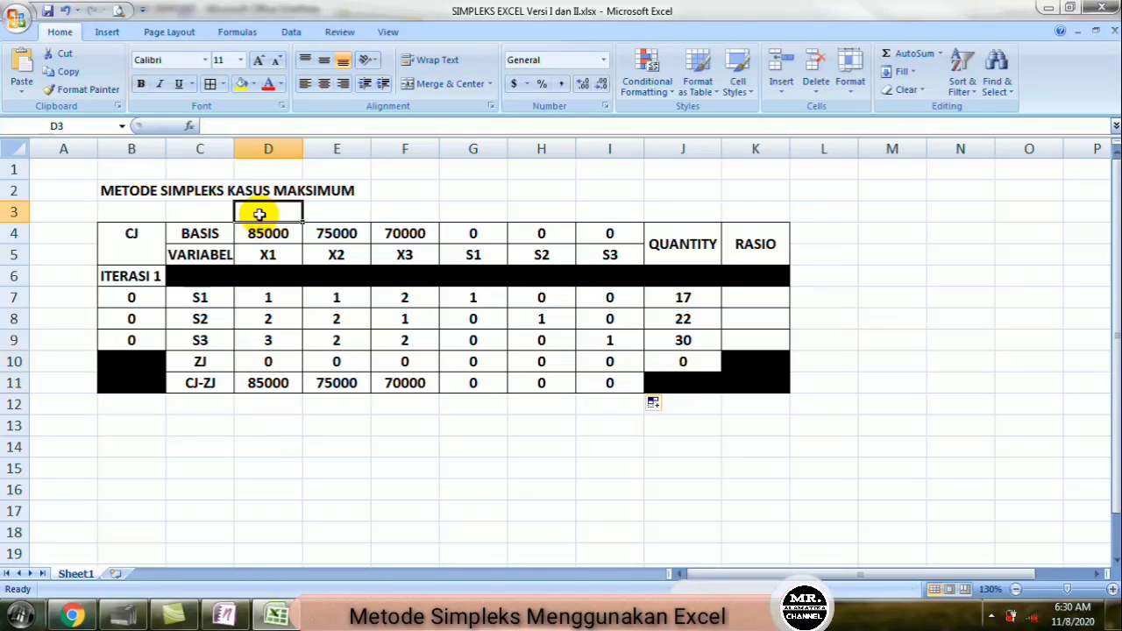
type("KK")
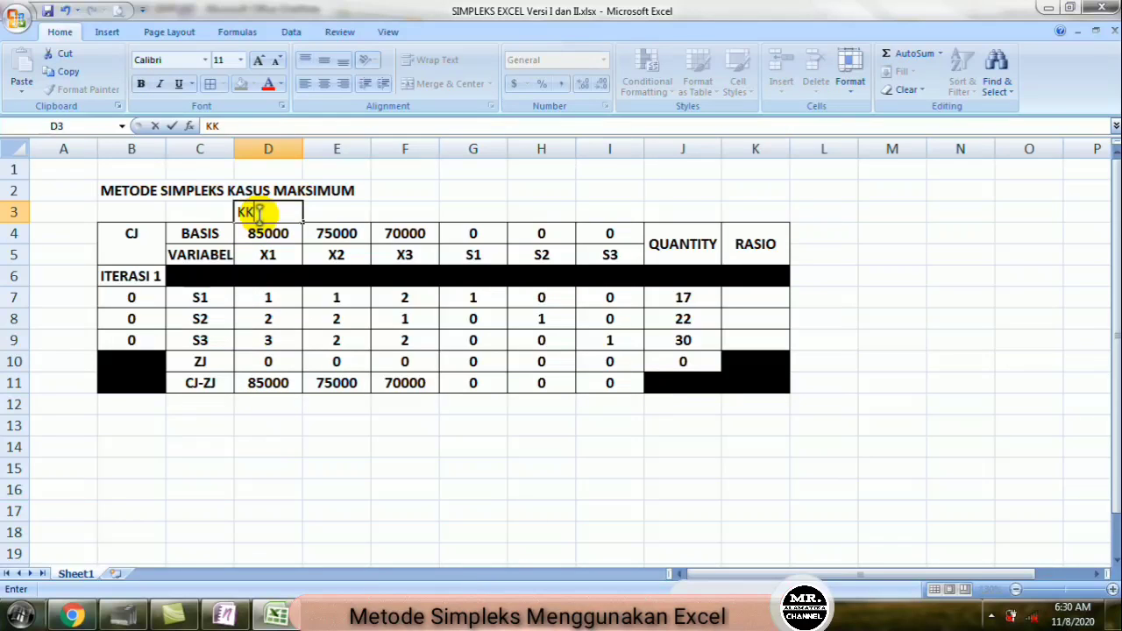
left_click(260, 213)
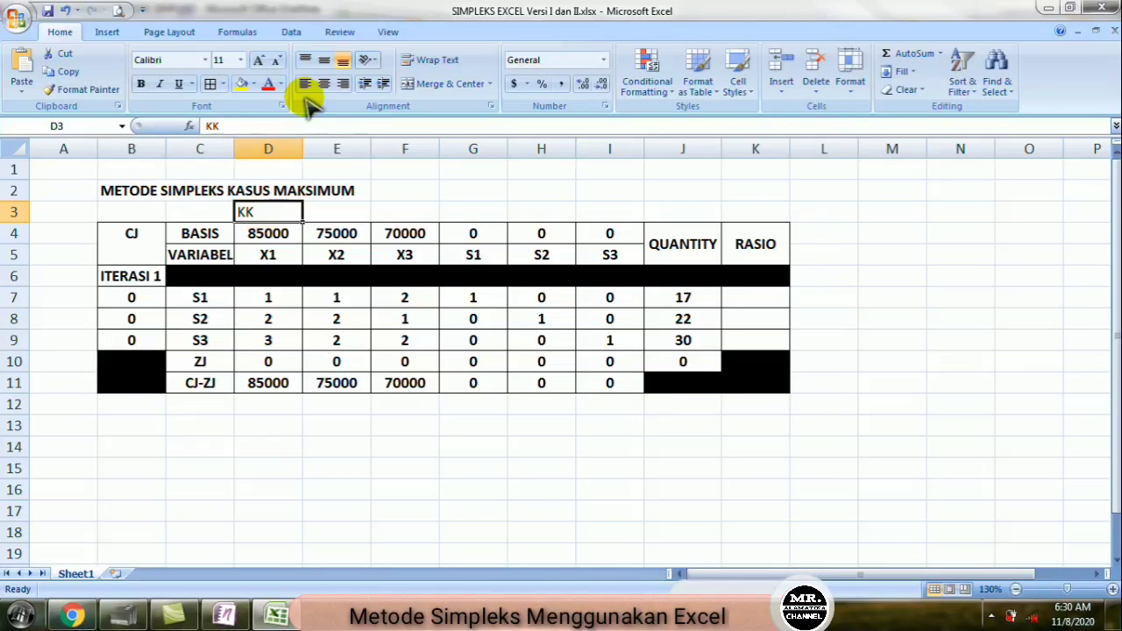
left_click(320, 468)
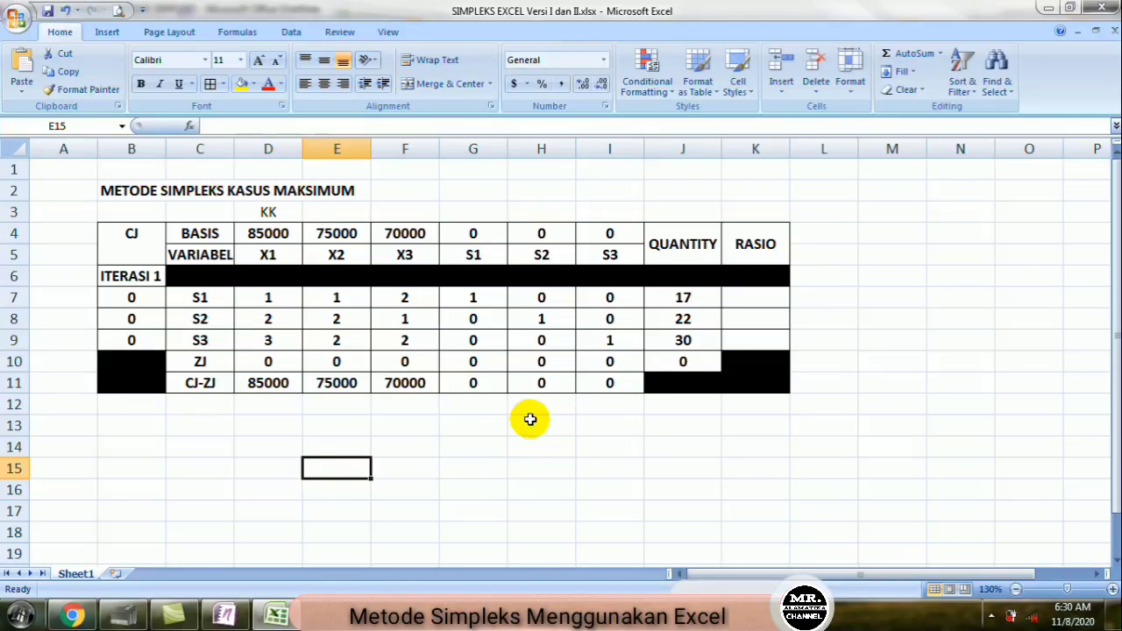
Step: Following the ratio rule in the OneNote notes, enter =J7/D7 in K7 of the Excel table and copy it down the RASIO column to K9
left_click(223, 615)
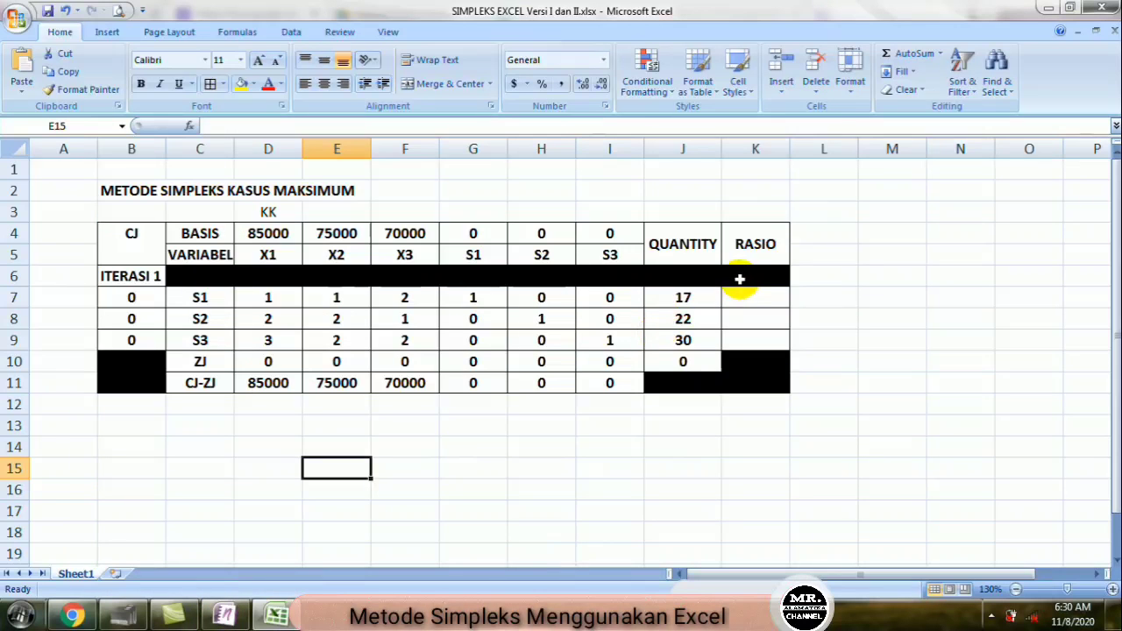
left_click(754, 296)
type("=")
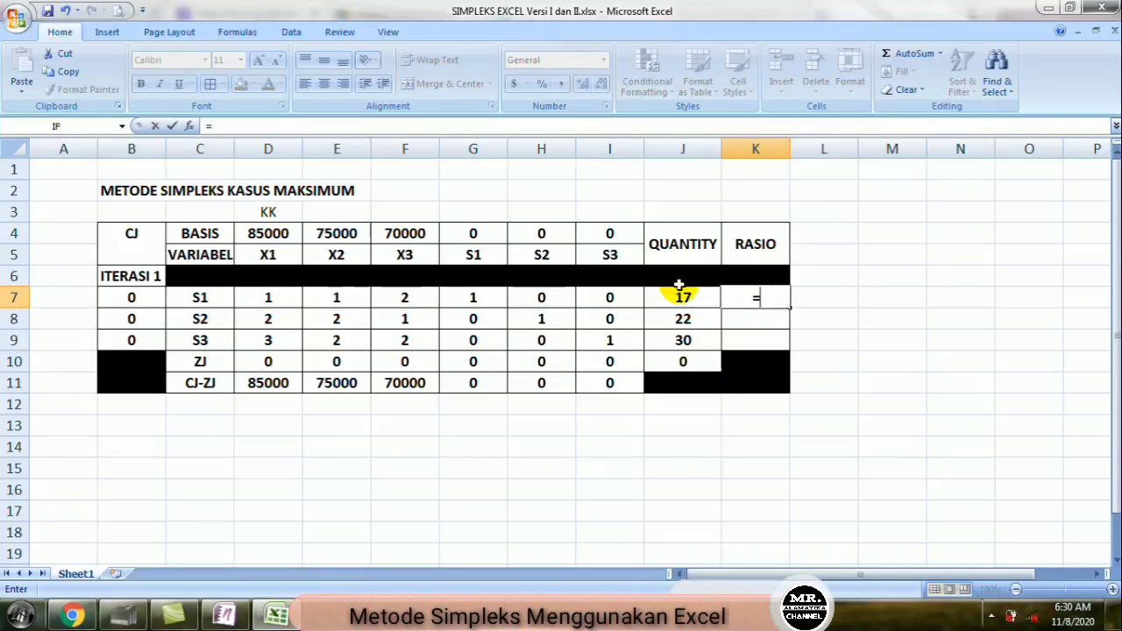
left_click(679, 298)
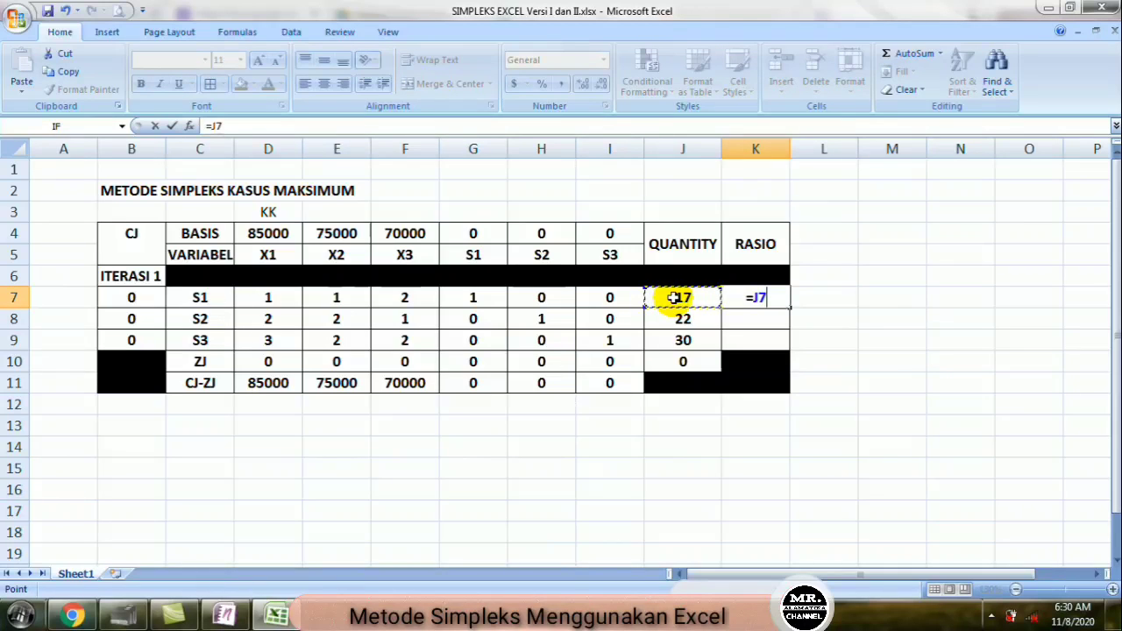
type("/")
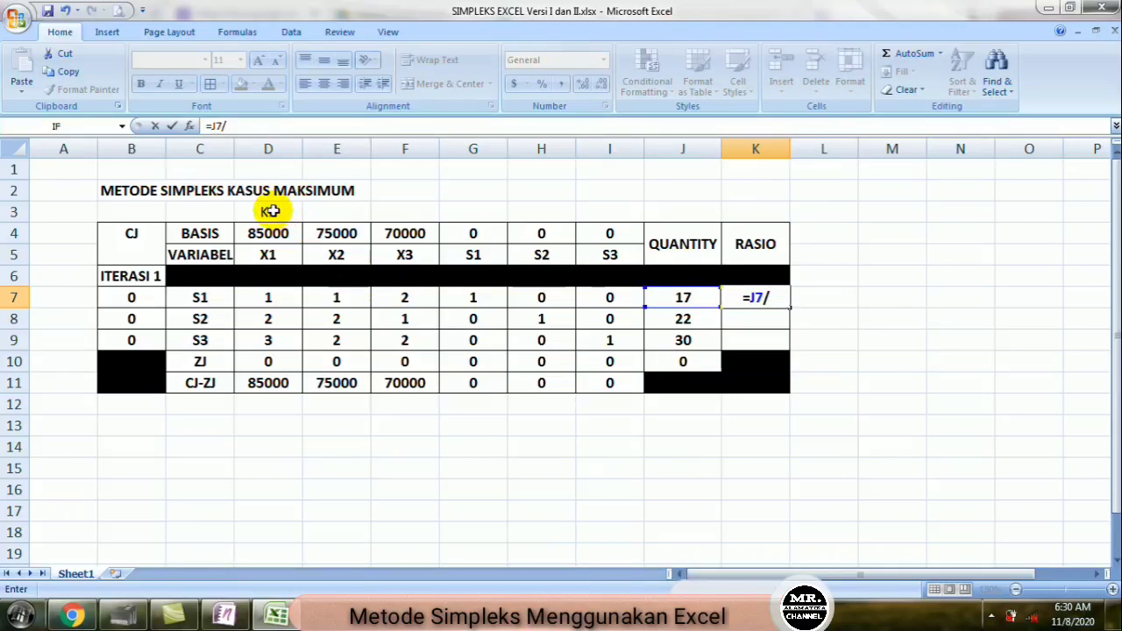
left_click(267, 297)
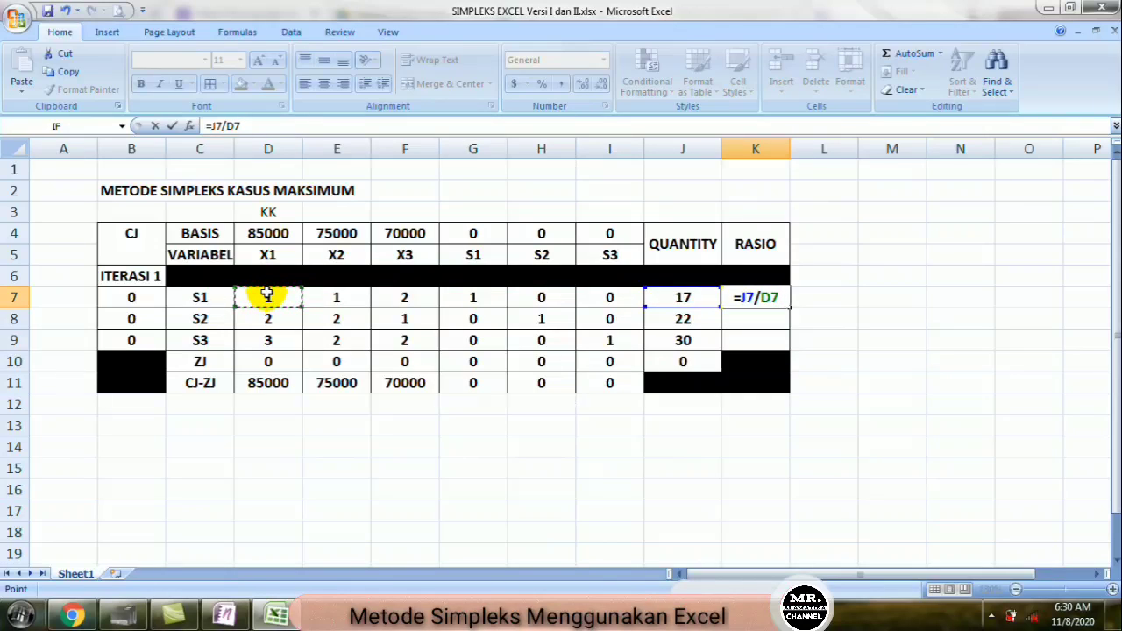
key("Return")
left_click(750, 296)
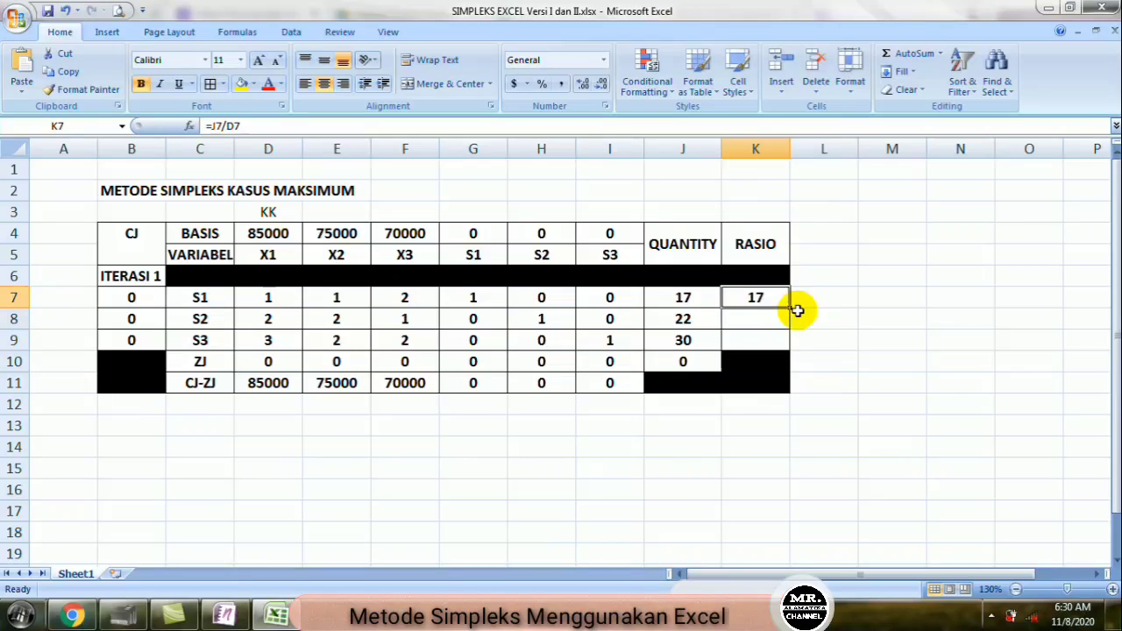
left_click_drag(789, 307, 789, 346)
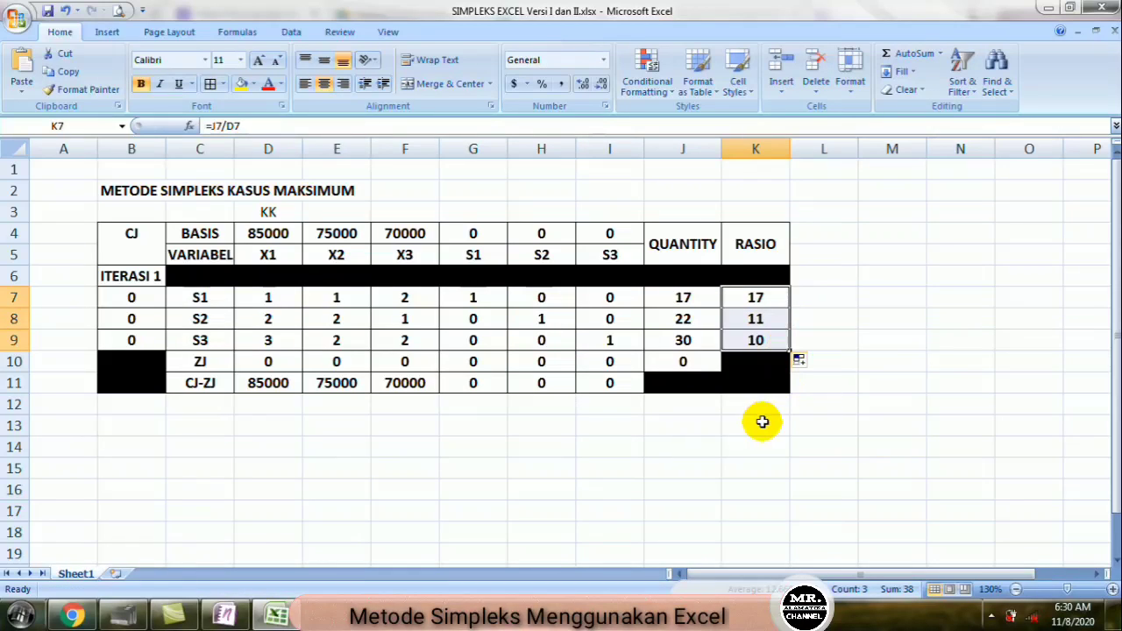
Step: Following the key row rule in the OneNote notes, label cell L9 beside the S3 row BK in Excel
left_click(227, 614)
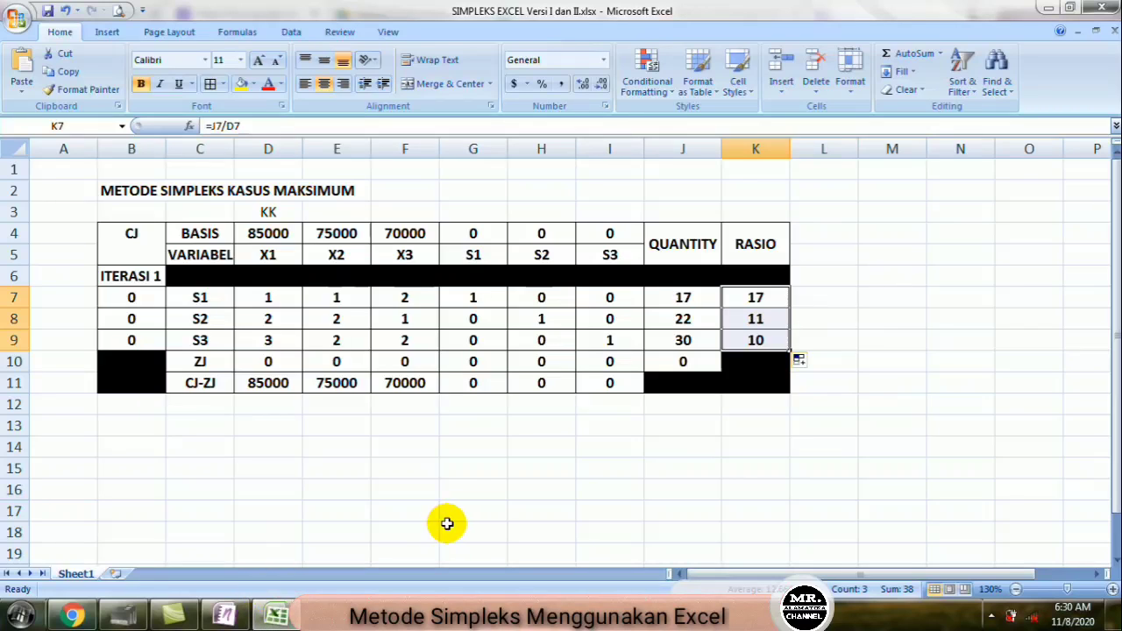
left_click(754, 341)
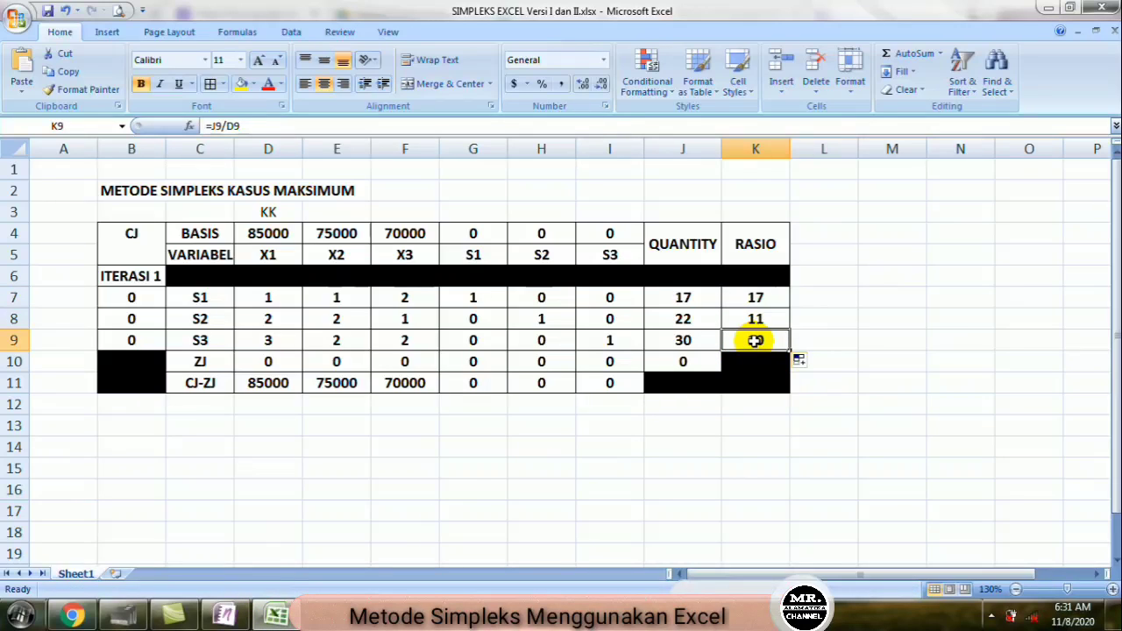
left_click(825, 336)
type("BK")
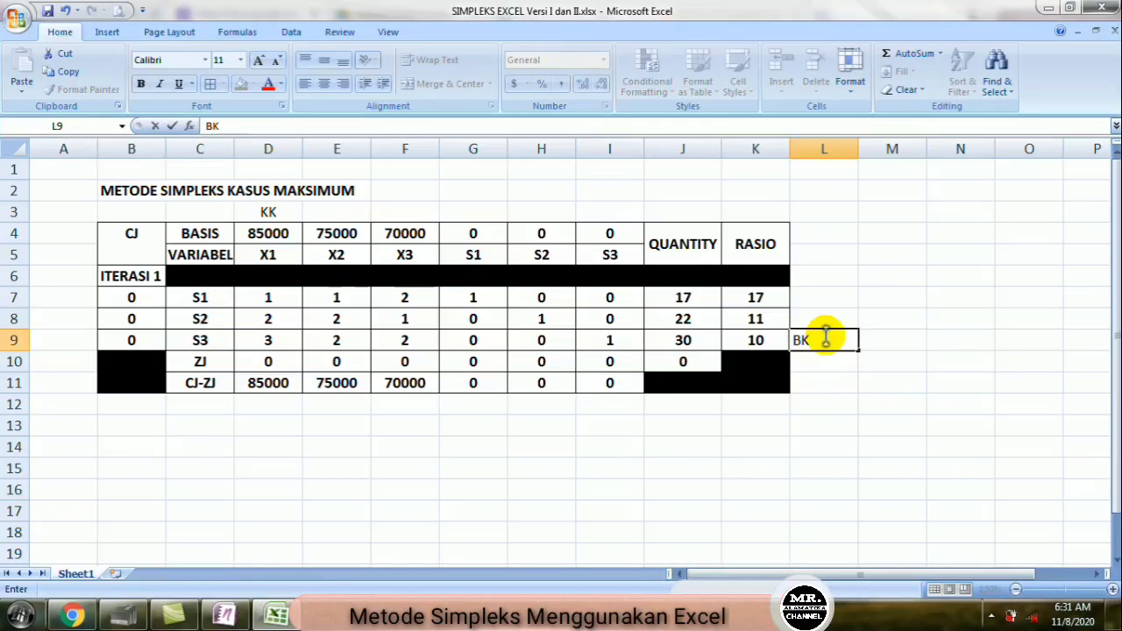
key("Tab")
left_click(825, 339)
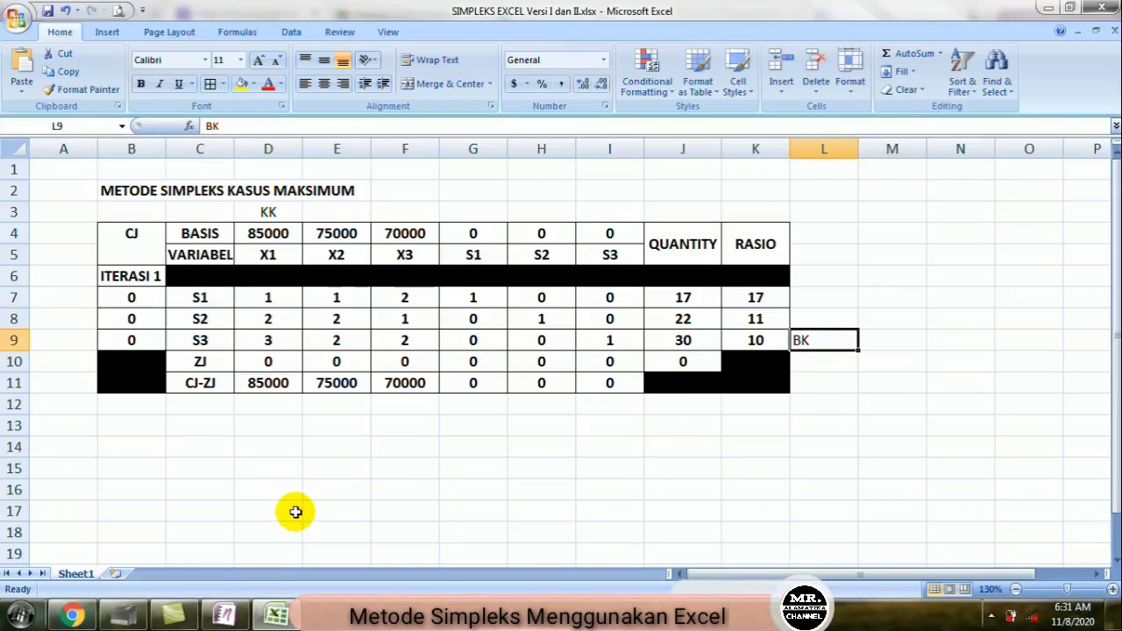
Step: Switch to OneNote, underline "yang paling kecil" in step 8 with the red pen, and return to Excel
left_click(224, 615)
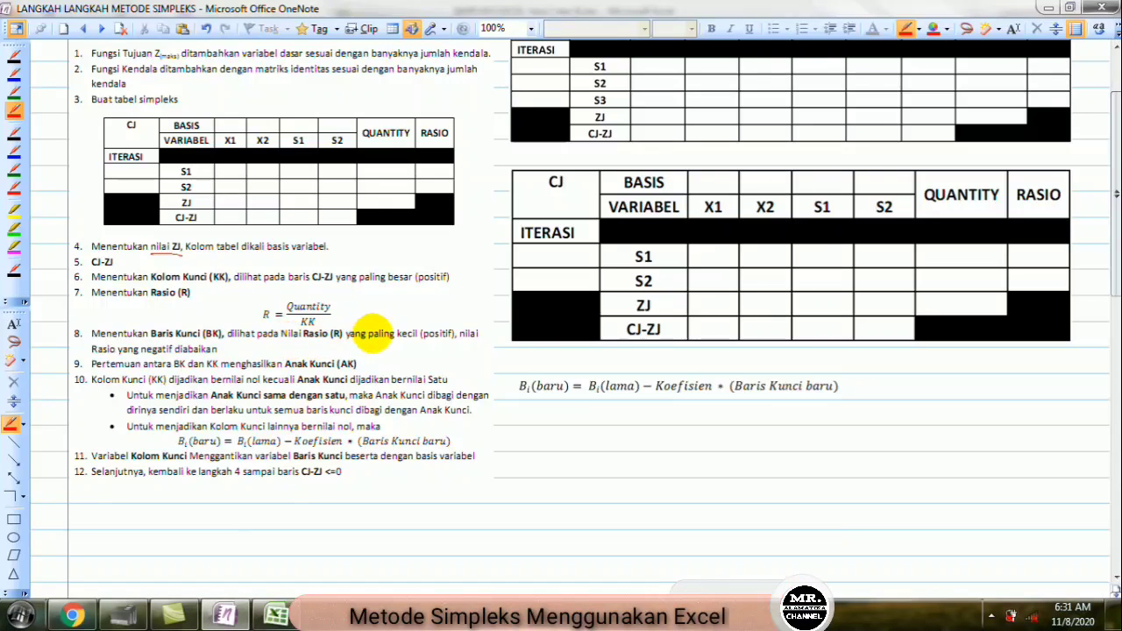
left_click_drag(346, 342, 432, 344)
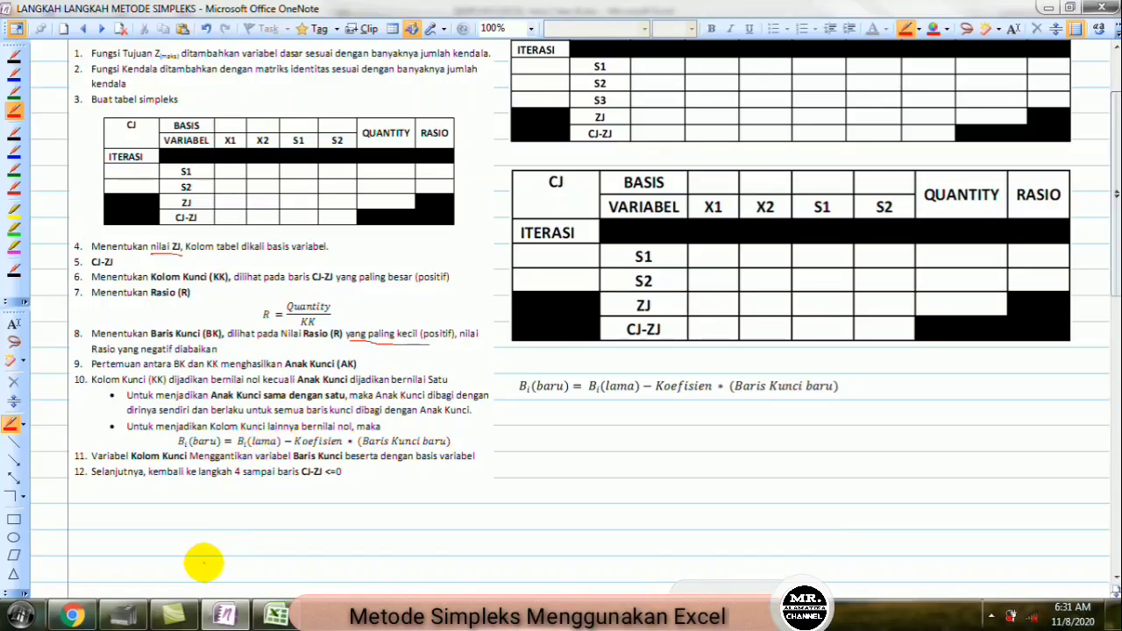
left_click(275, 614)
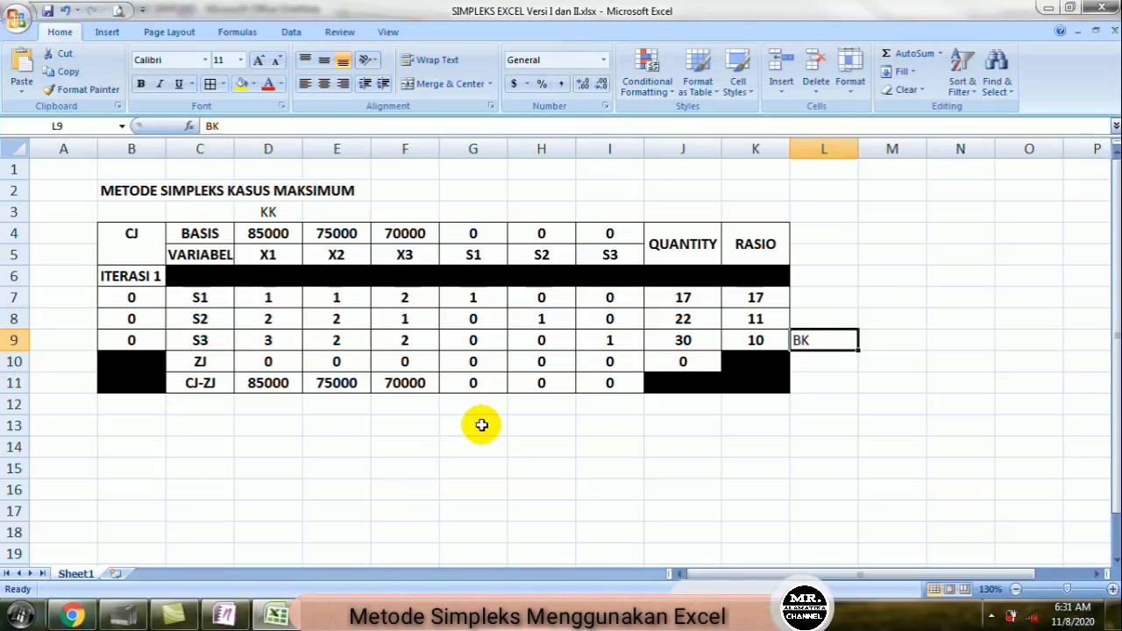
Step: Colour the pivot element in D9 red and label the S1, S2 and S3 rows B1, B2 and B3 in M7:M9
left_click(742, 344)
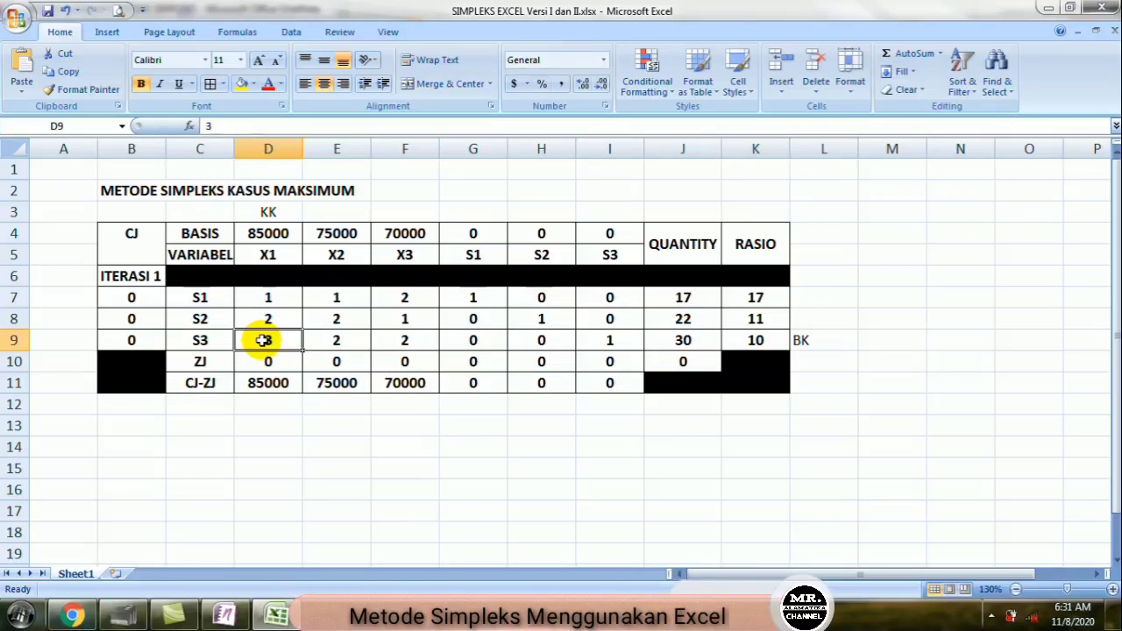
left_click(268, 85)
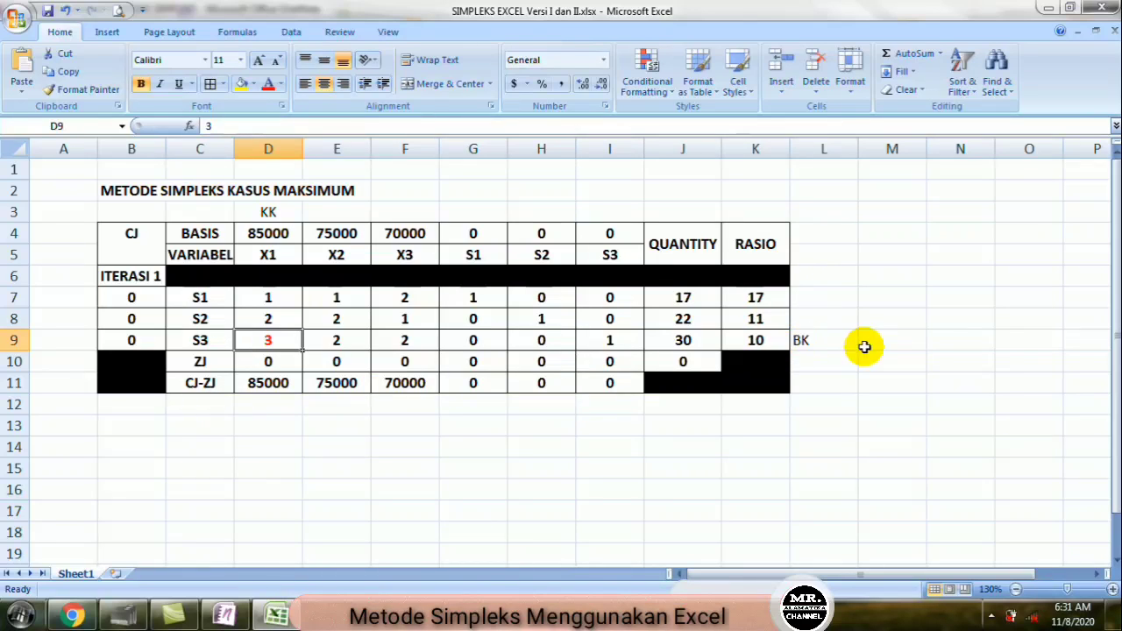
left_click(874, 296)
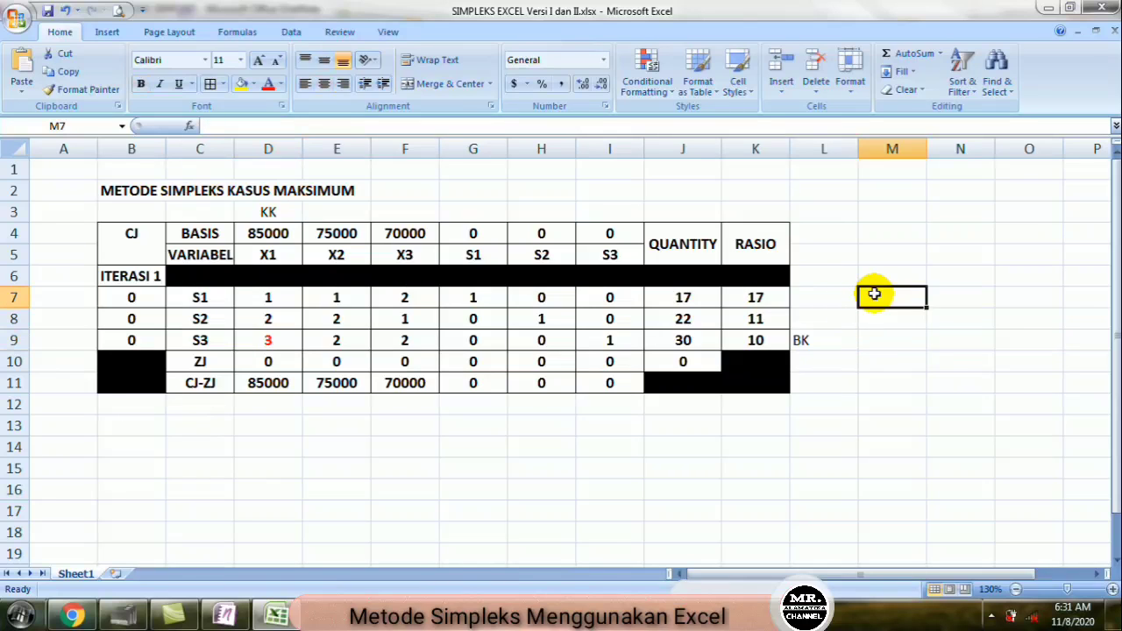
type("B1")
key("Return")
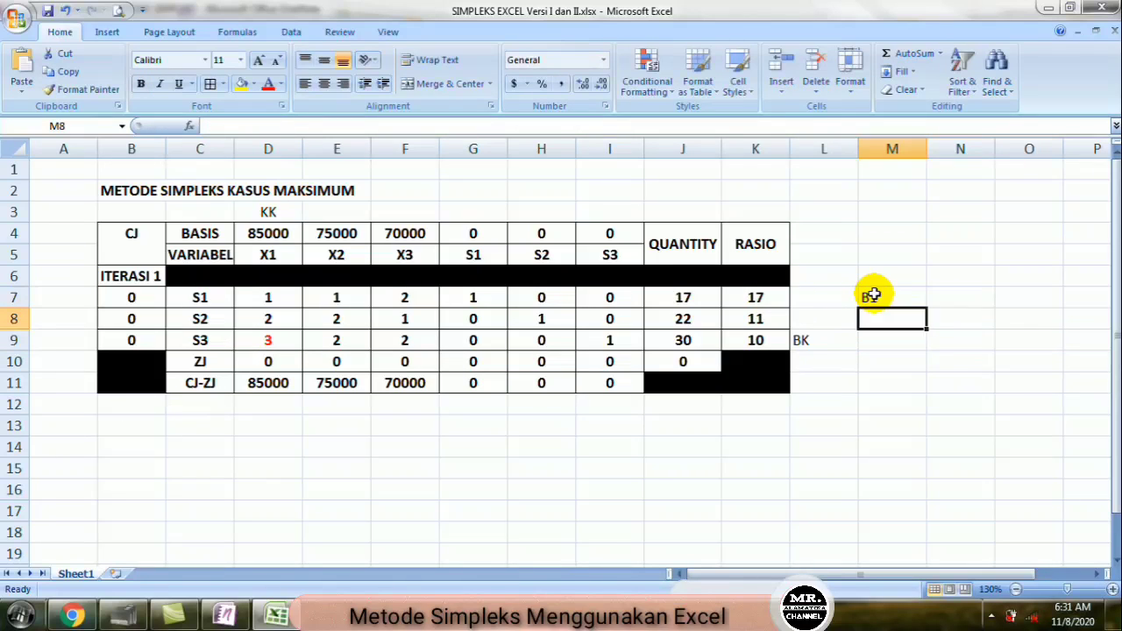
type("B2")
key("Return")
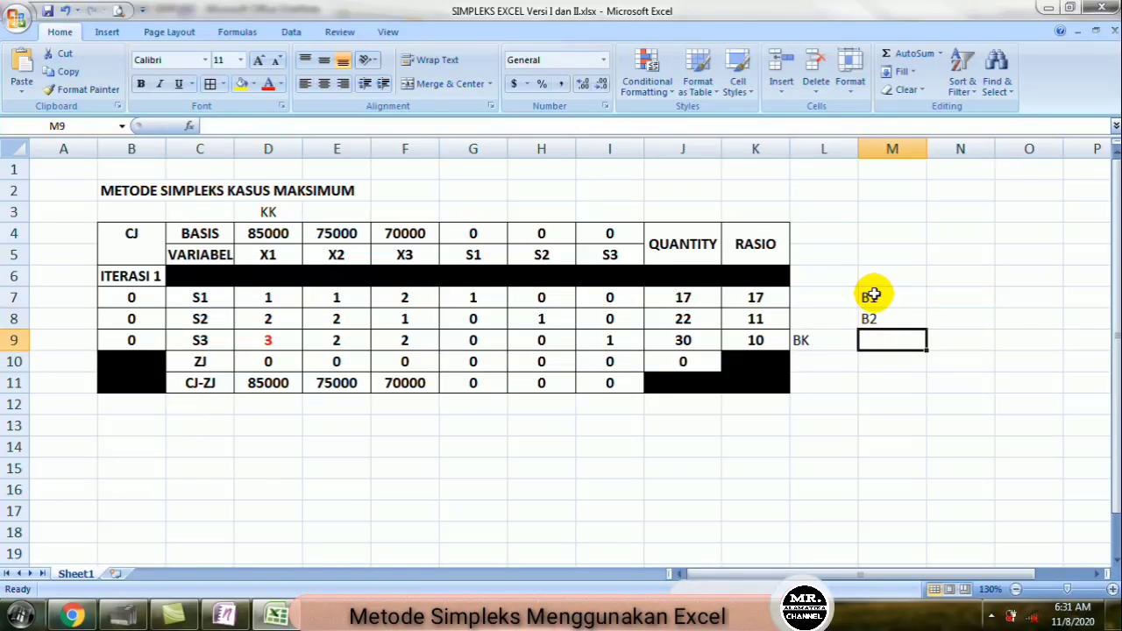
type("B3")
key("Tab")
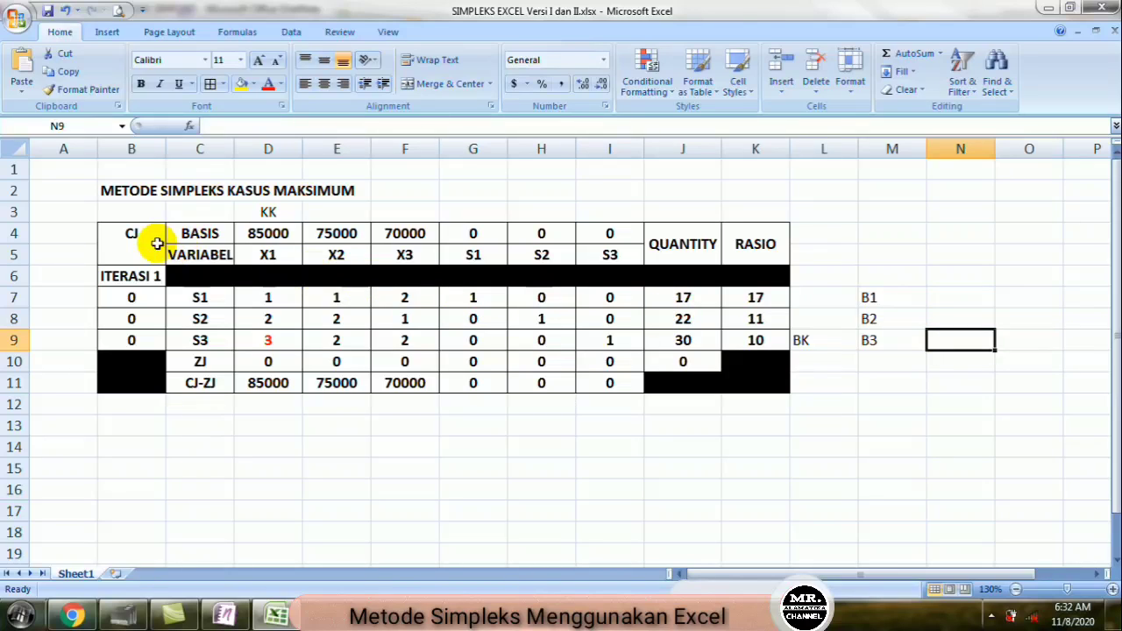
Step: Copy the whole simplex table B4:K11 and paste it below, starting at B14
left_click_drag(123, 226, 748, 388)
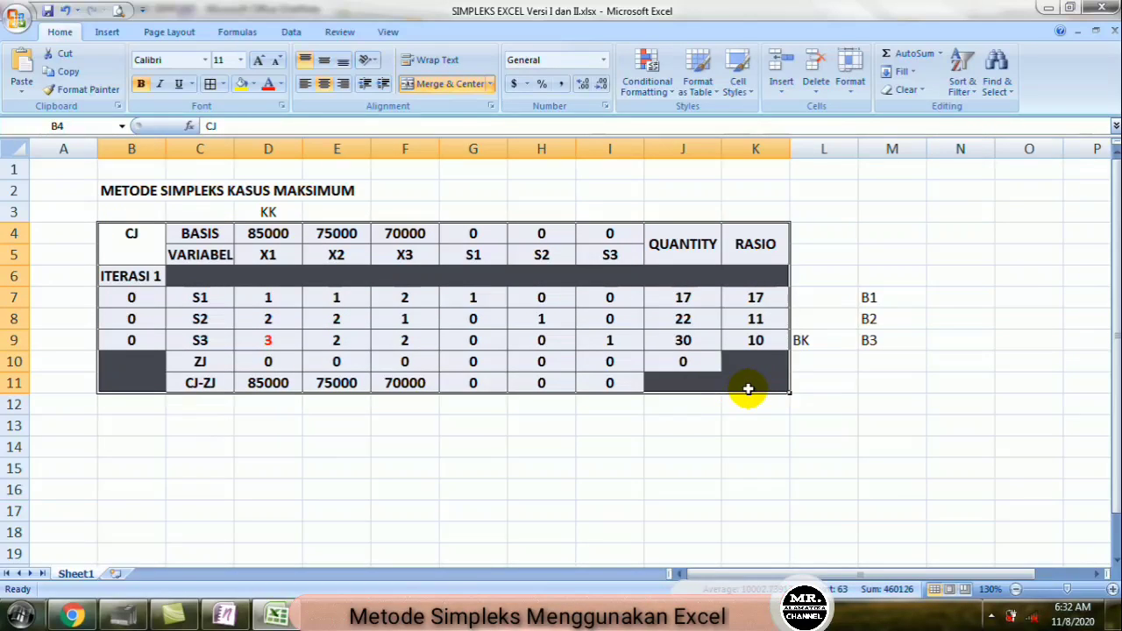
key("ctrl+c")
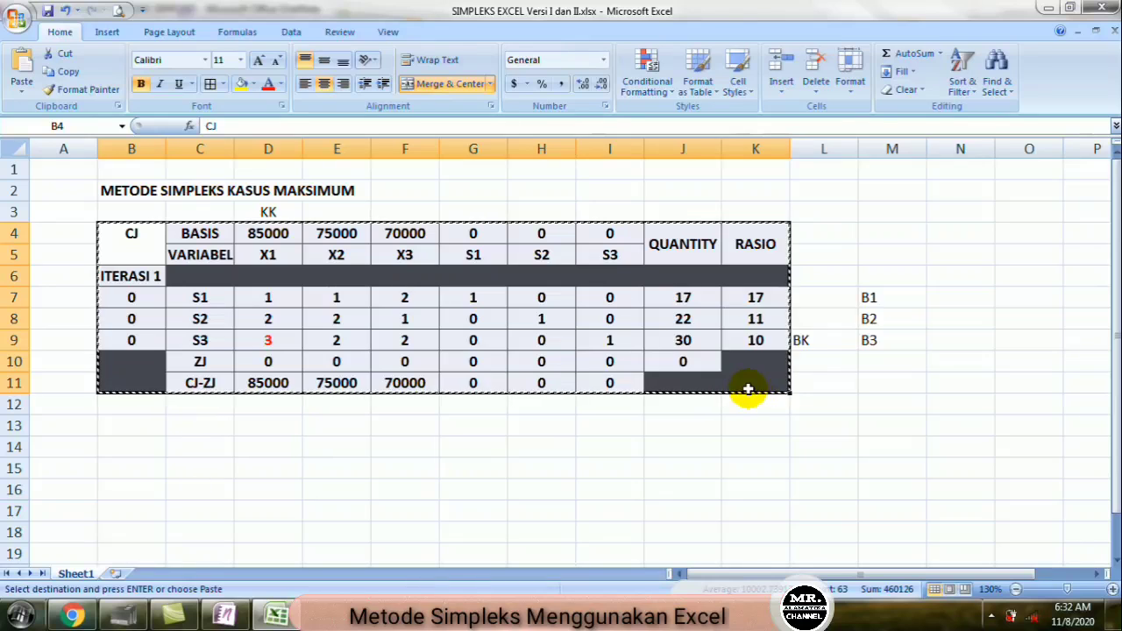
left_click(110, 449)
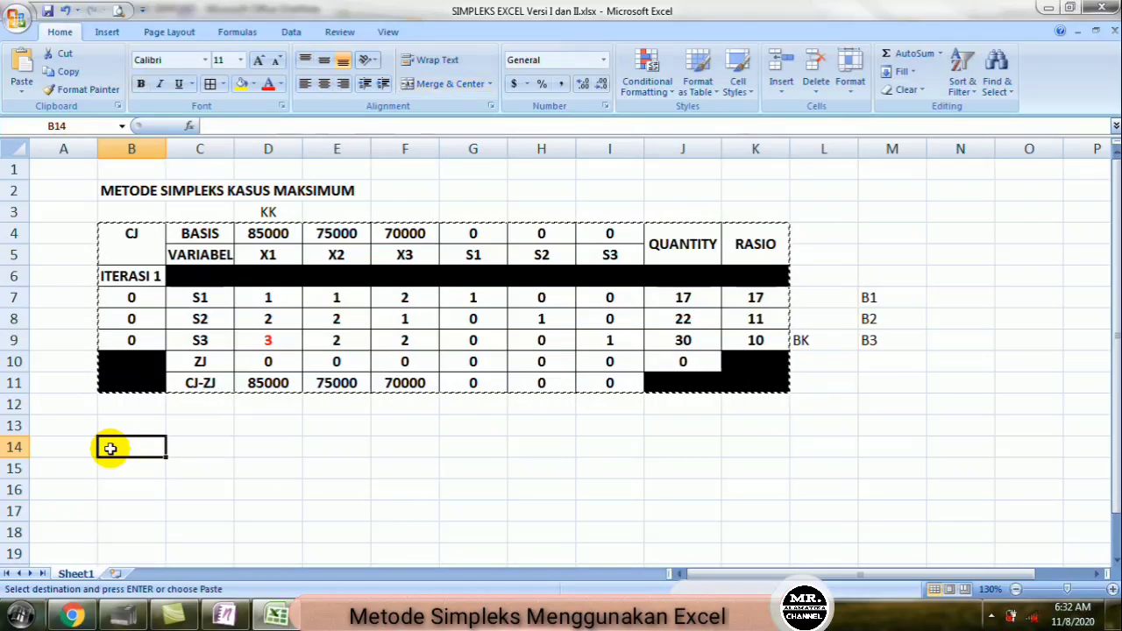
key("ctrl+v")
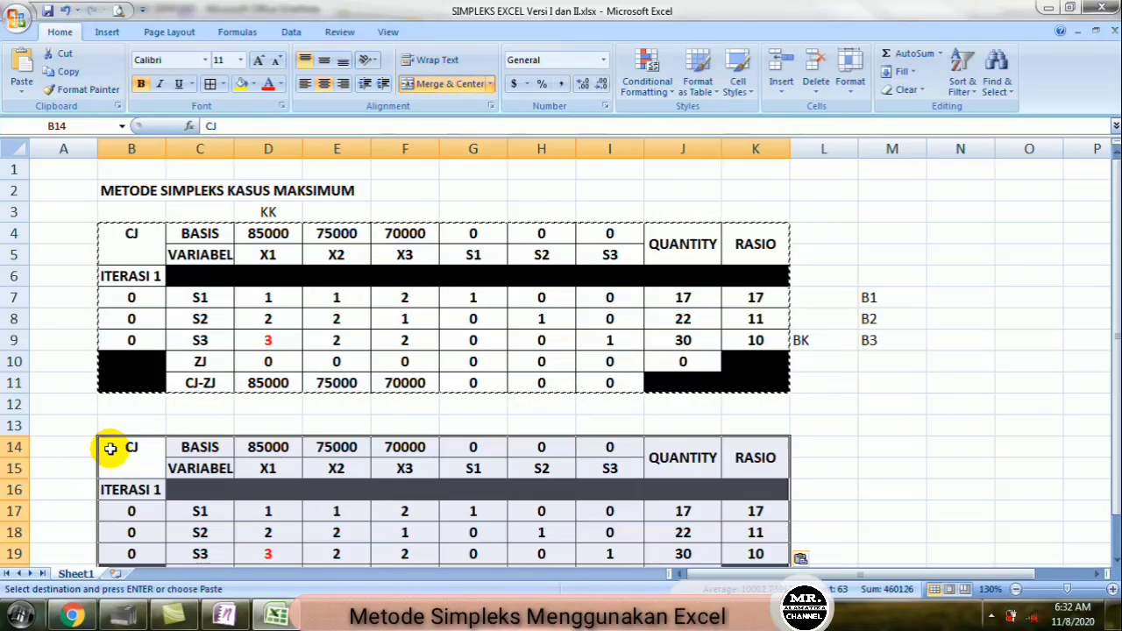
key("Down")
key("Down")
key("Down")
key("Down")
key("Down")
key("Down")
key("Down")
key("Down")
key("Down")
key("Down")
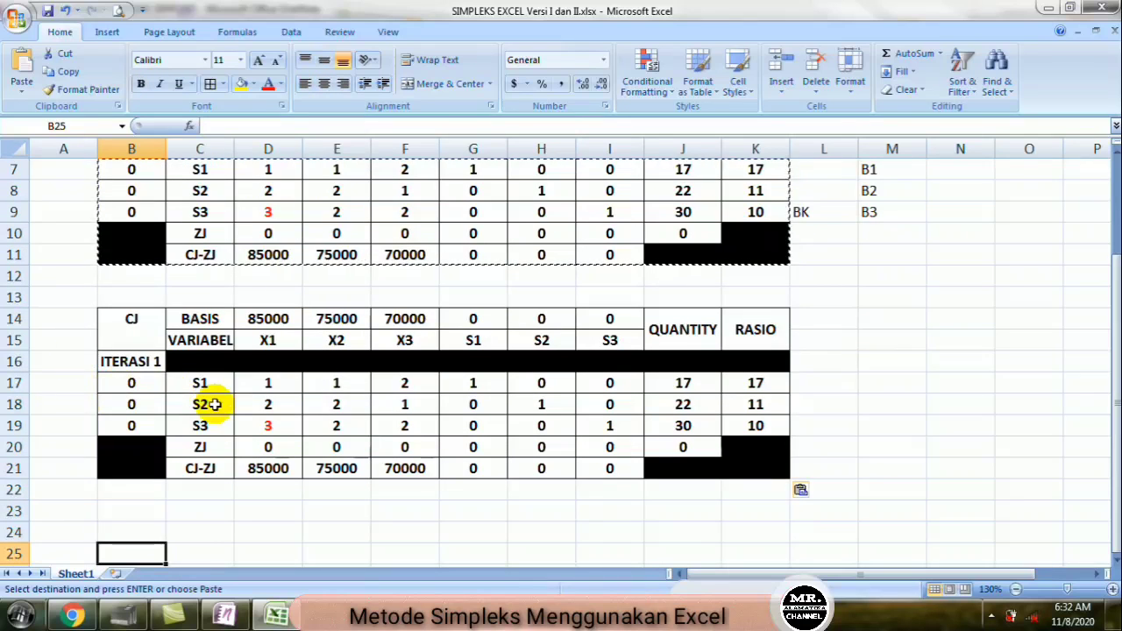
Step: Clear the contents of D17:K21 in the copied table, keeping its headers and row labels
left_click_drag(260, 382, 726, 465)
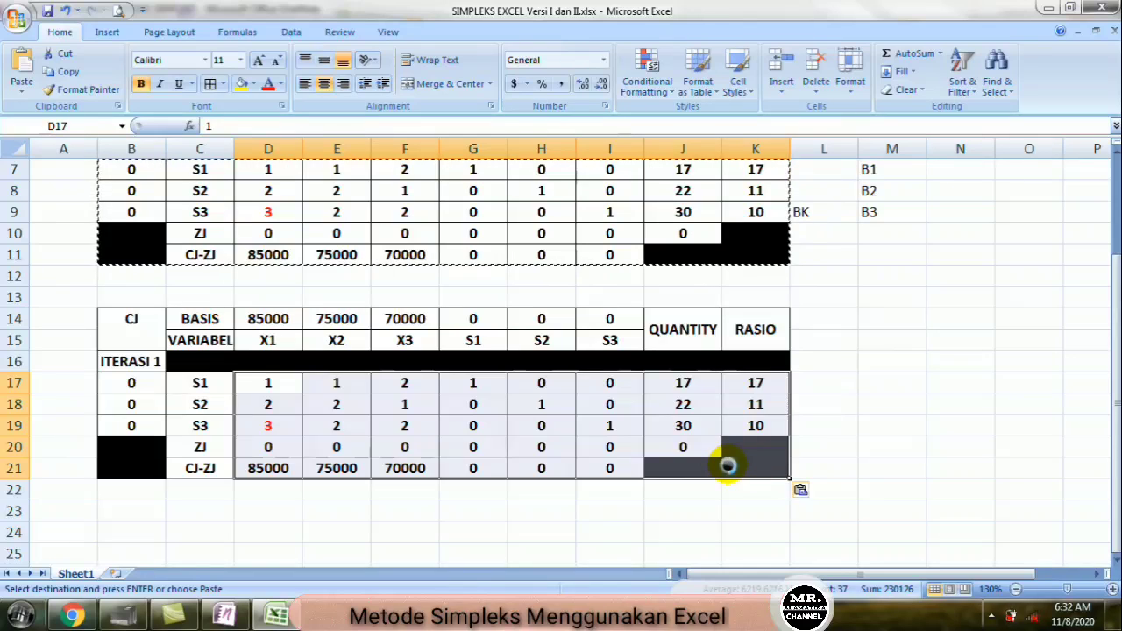
key("Delete")
left_click(407, 427)
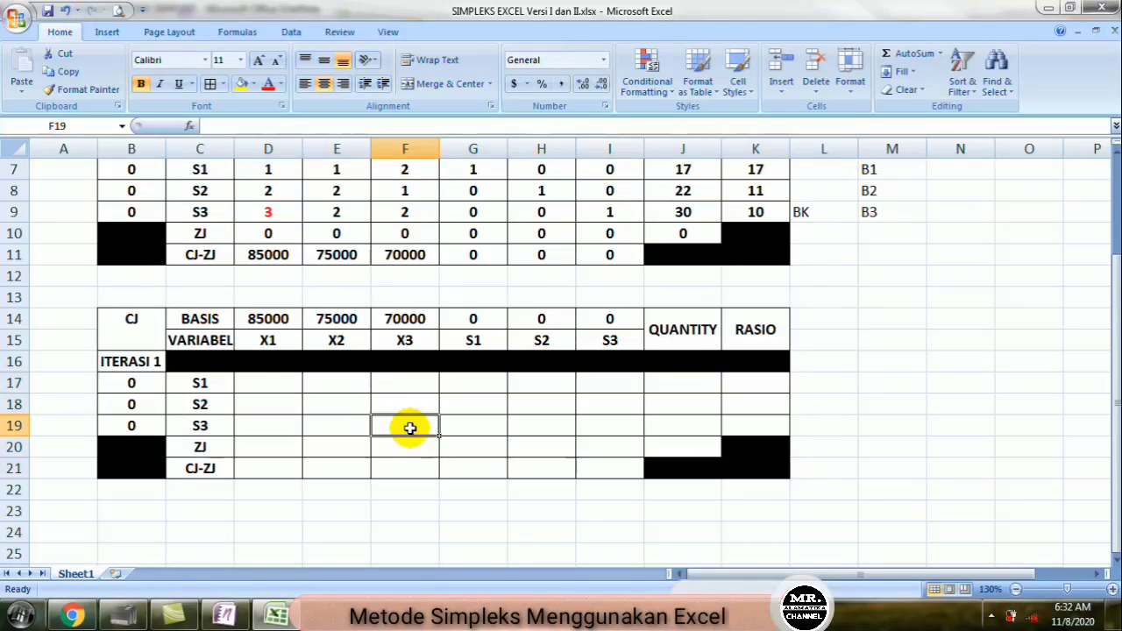
Step: Write the new key row rule B3(b)=B3/3 in M19, beside the S3 row of the second table
left_click(257, 427)
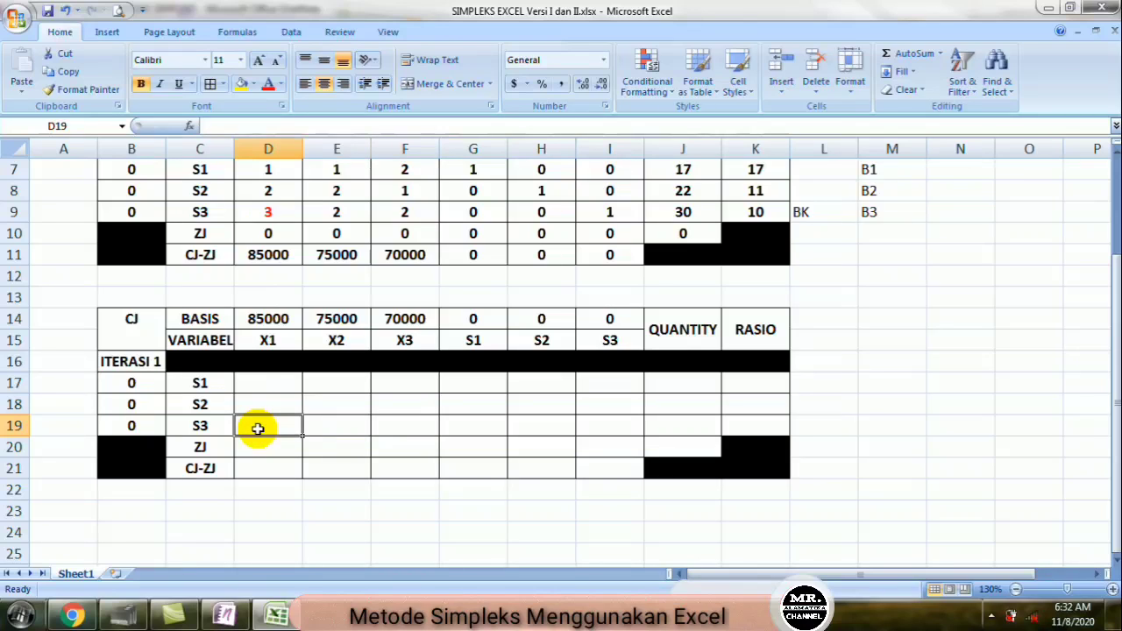
left_click(875, 421)
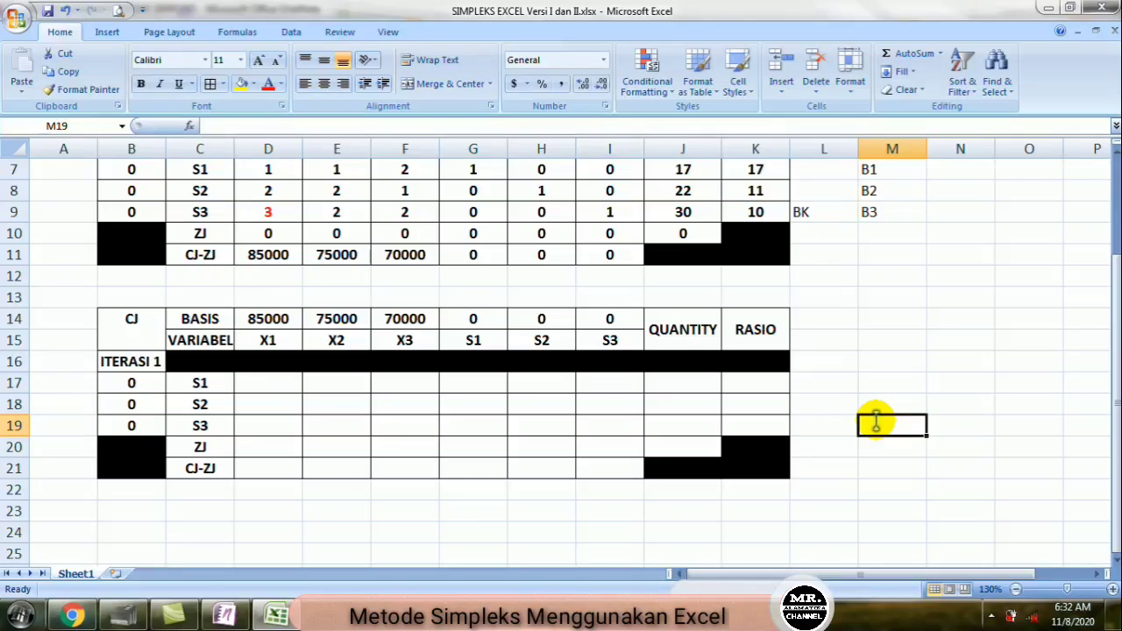
type("B3(b)=")
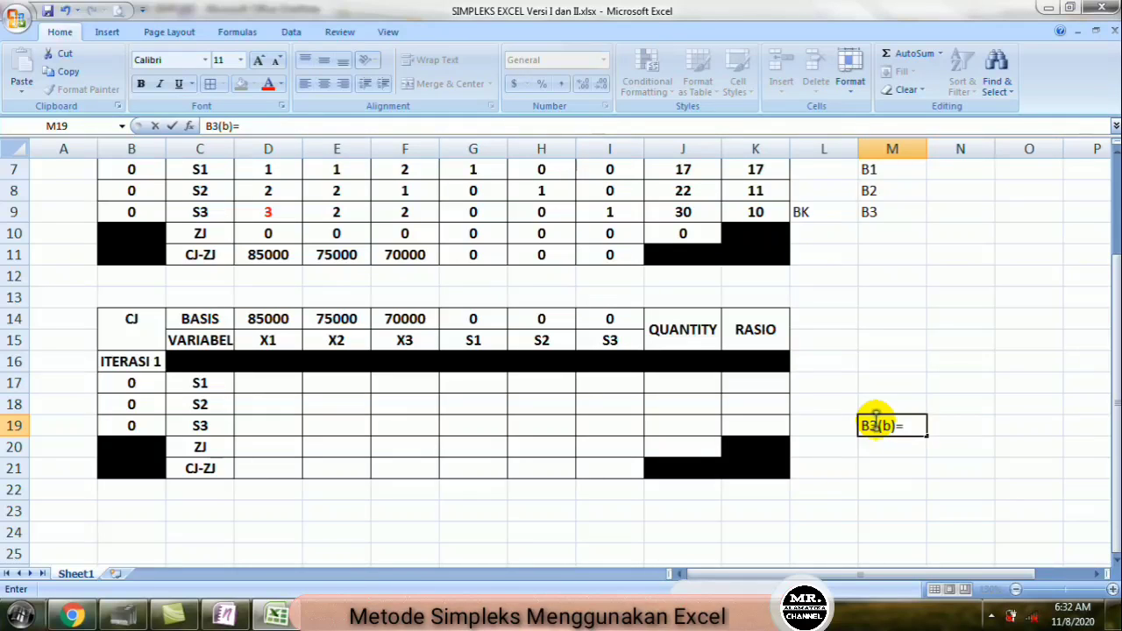
type("B3/3")
key("Return")
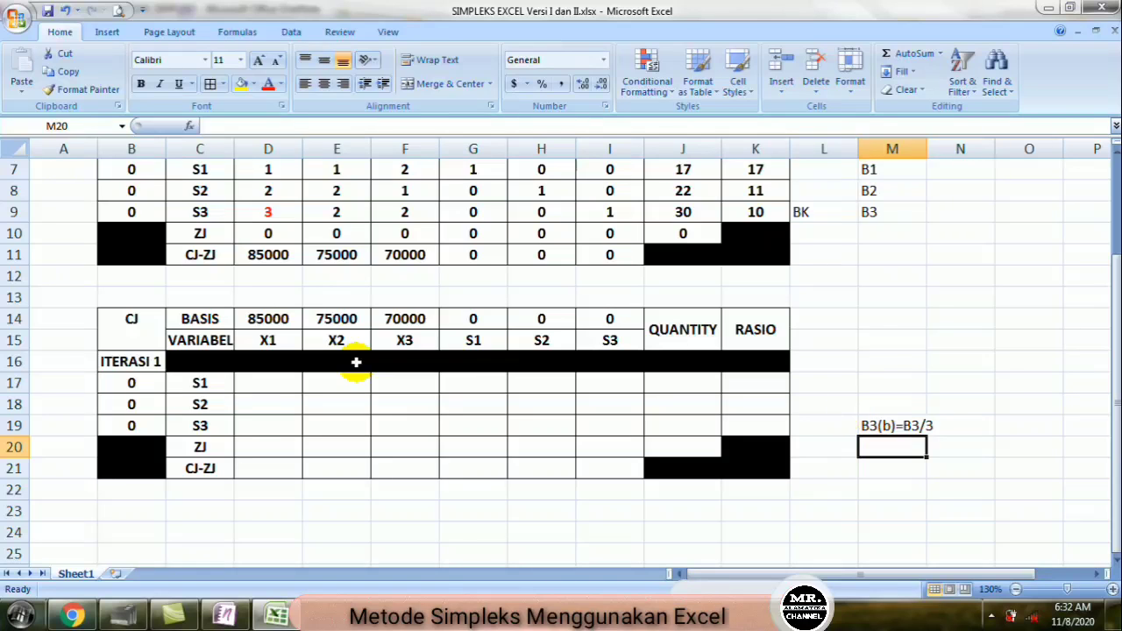
Step: Set the font colour of D19, the X1 cell in the second table's S3 row, to automatic
left_click(268, 423)
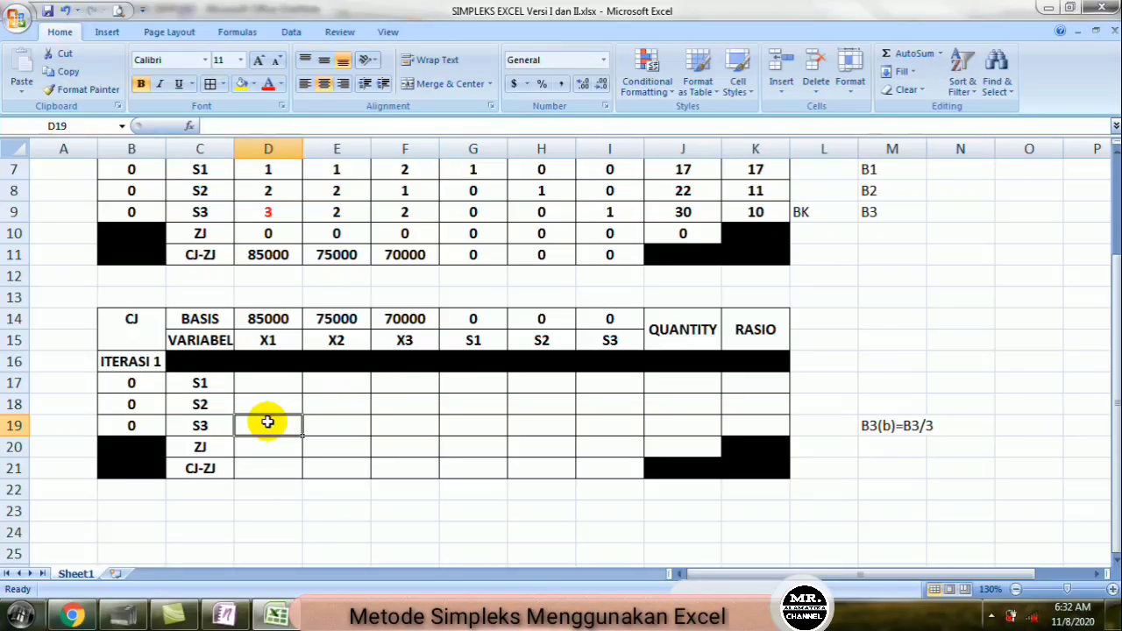
key("Up")
key("Up")
key("Up")
key("Up")
key("Up")
key("Up")
key("Up")
key("Up")
key("Up")
key("Up")
key("Up")
key("Up")
key("Up")
key("Up")
key("Up")
key("Down")
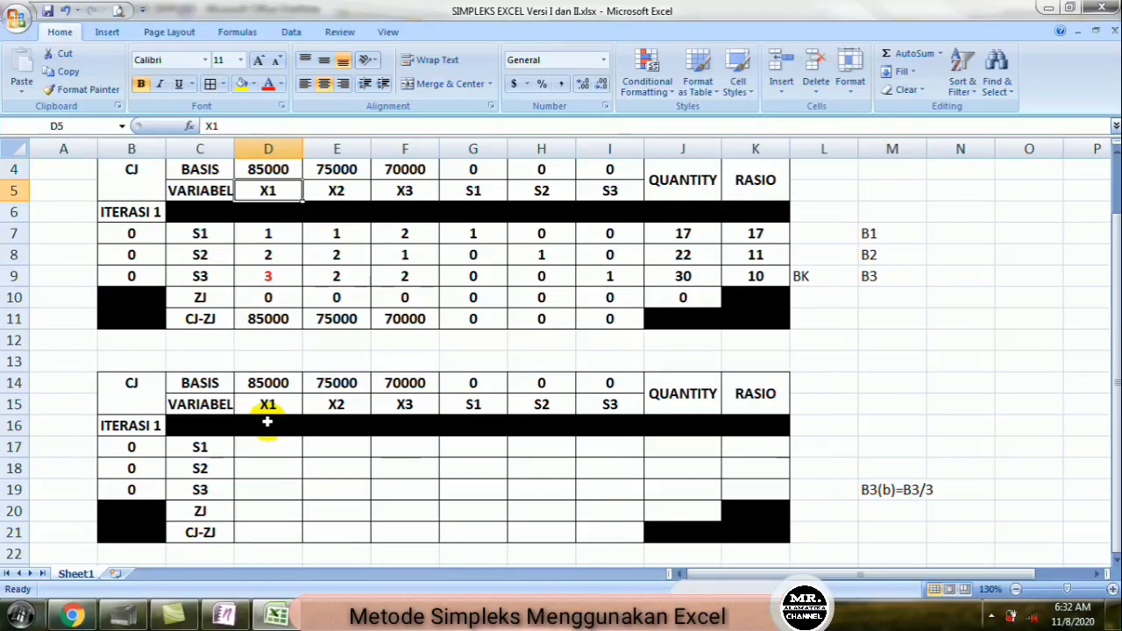
left_click(259, 493)
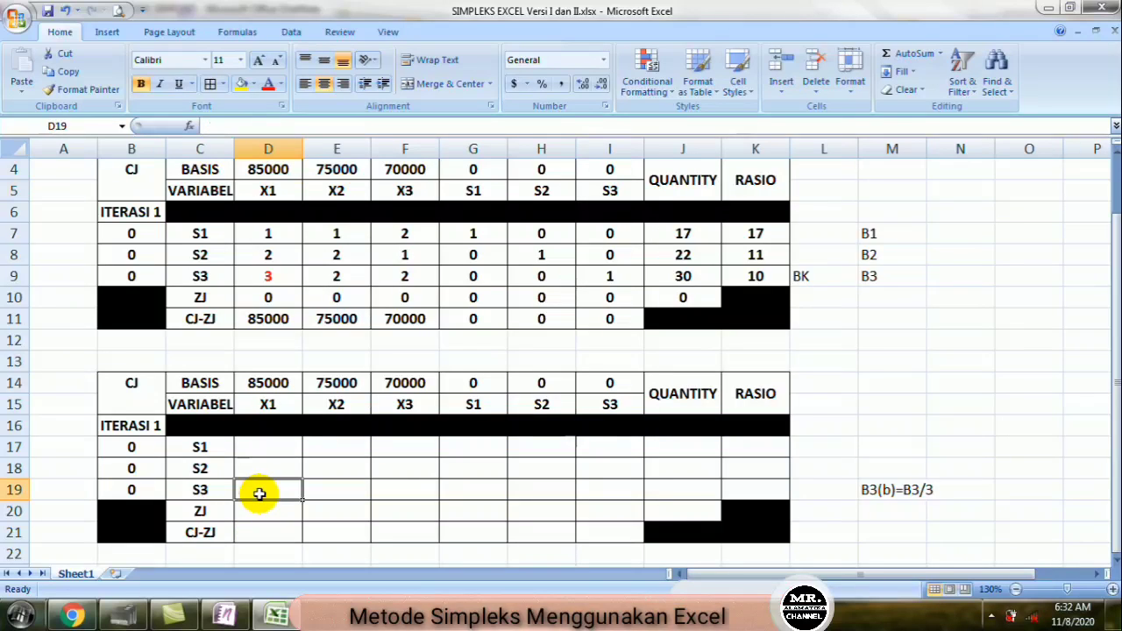
type("=")
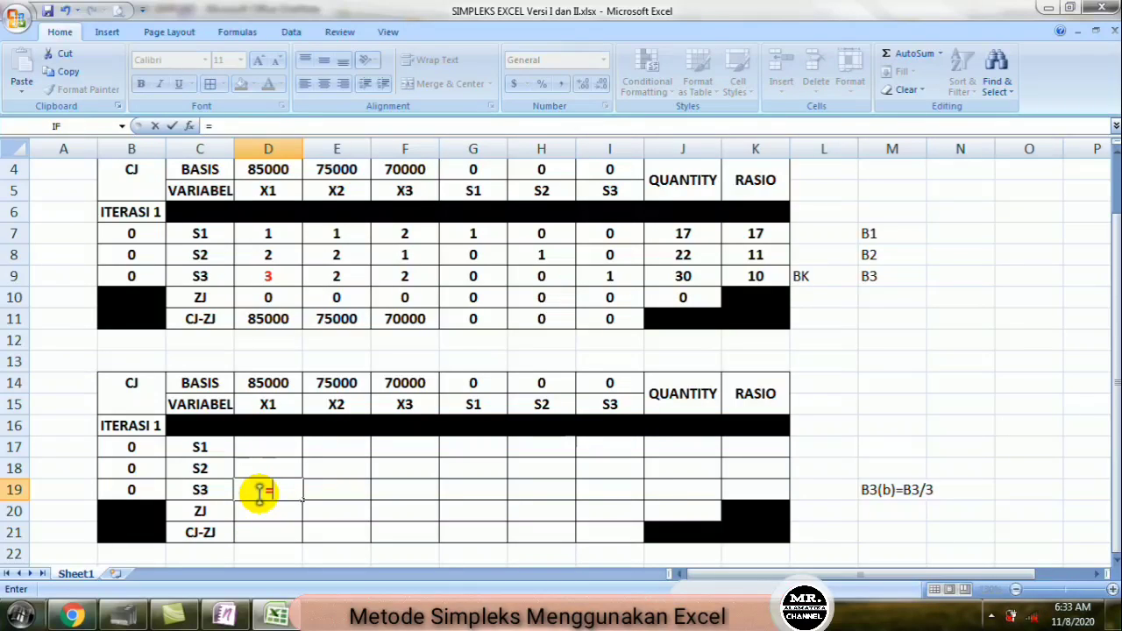
key("Escape")
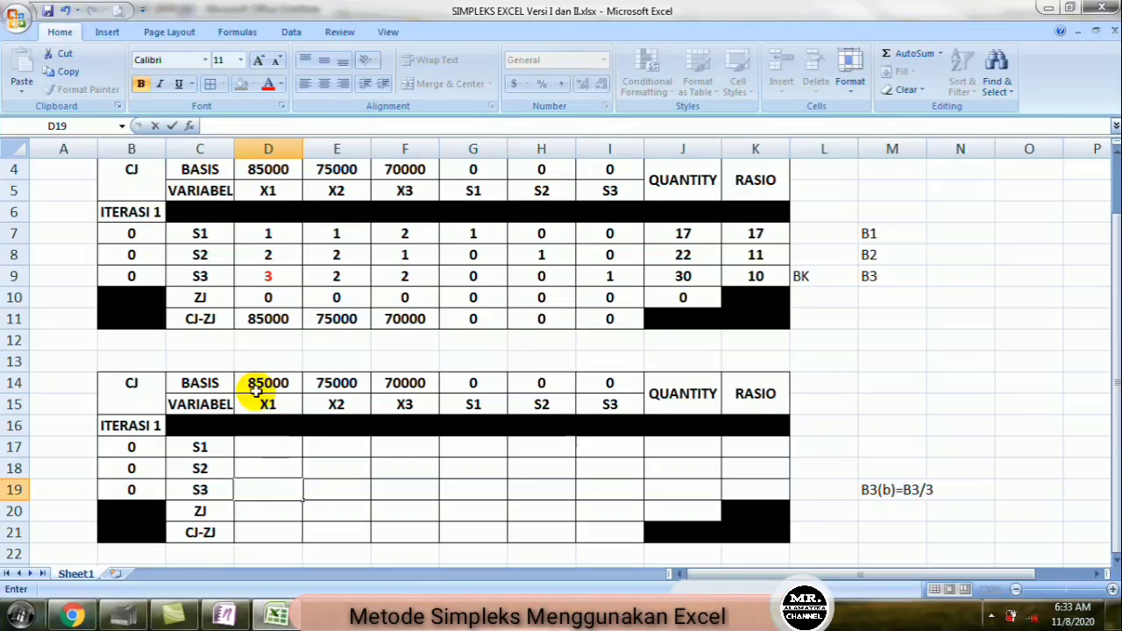
left_click(283, 83)
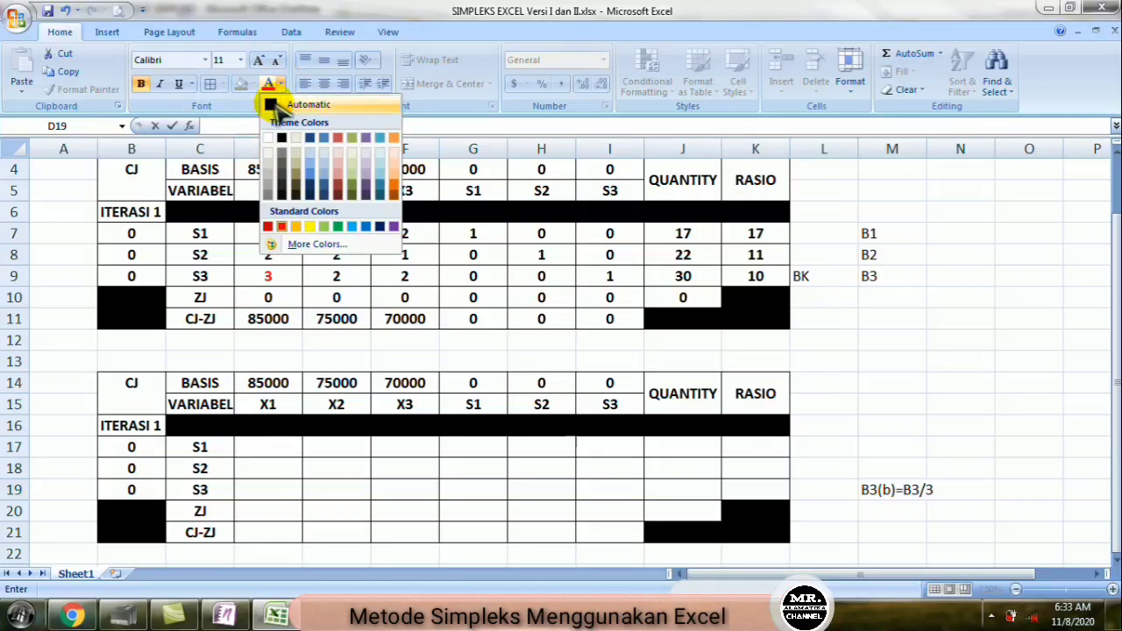
left_click(270, 100)
Step: Enter =D9/3 in D19 to divide the old key row value by the pivot element
type("=")
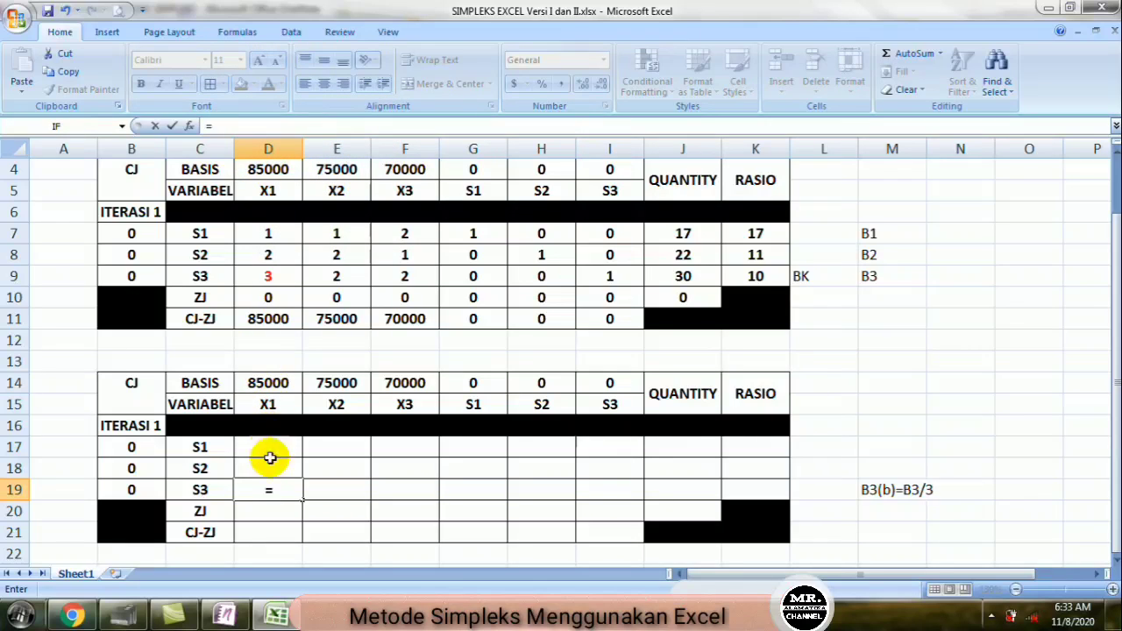
left_click(268, 276)
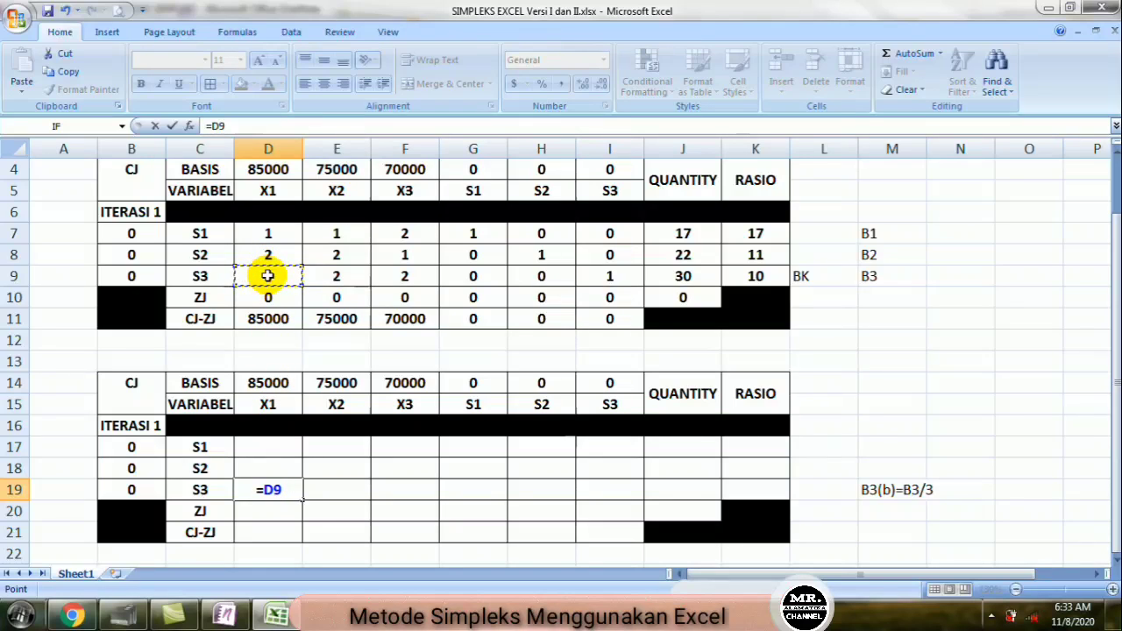
type("/")
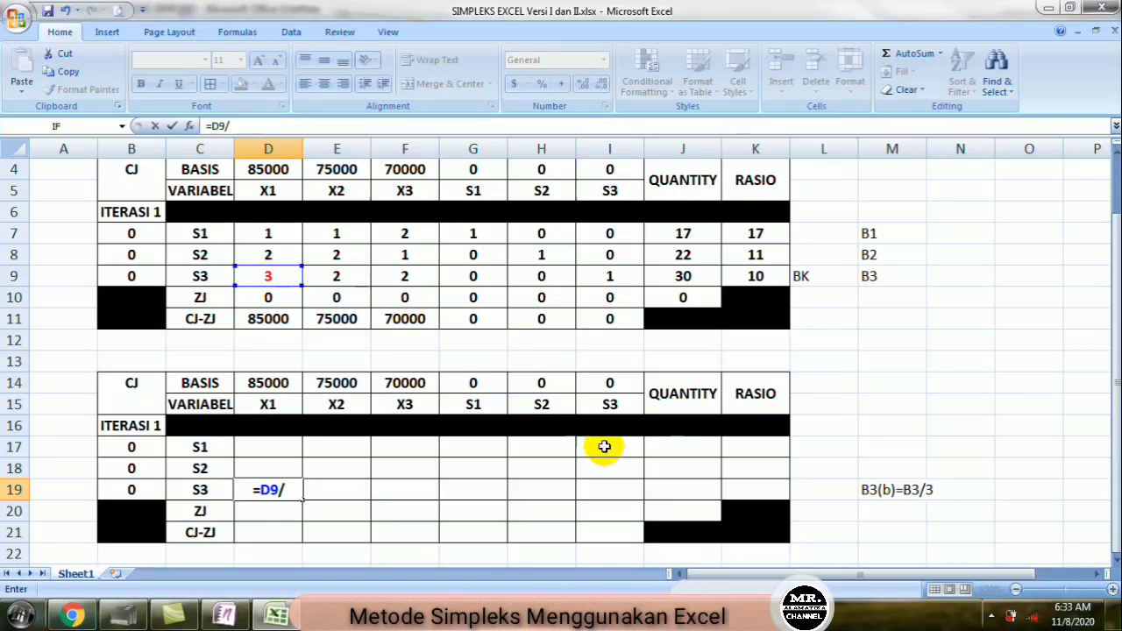
type("3")
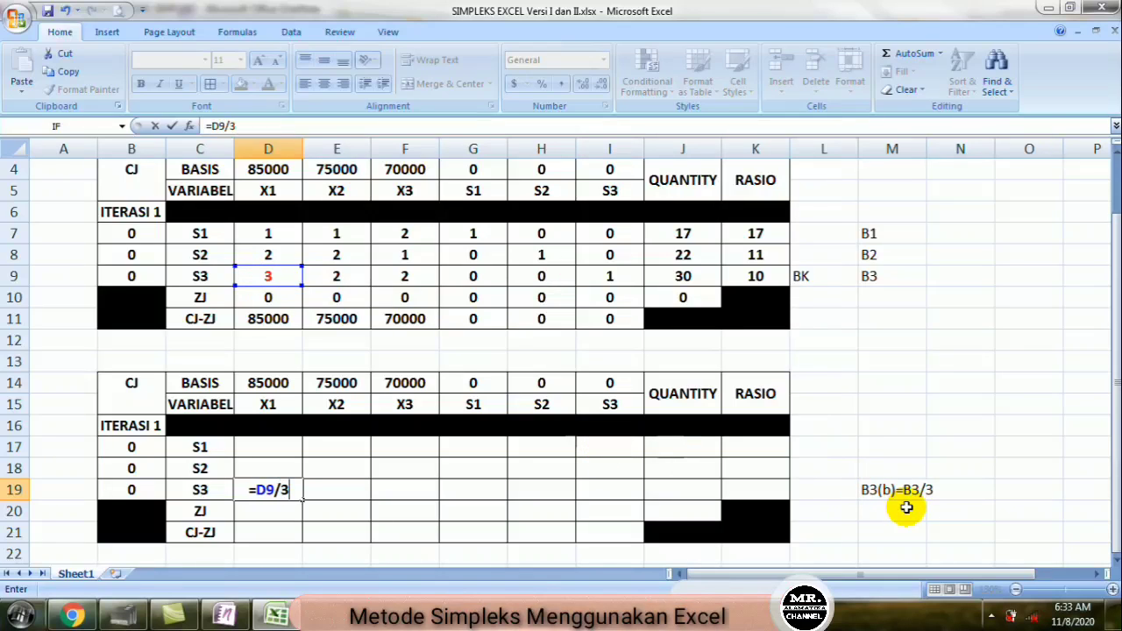
key("Return")
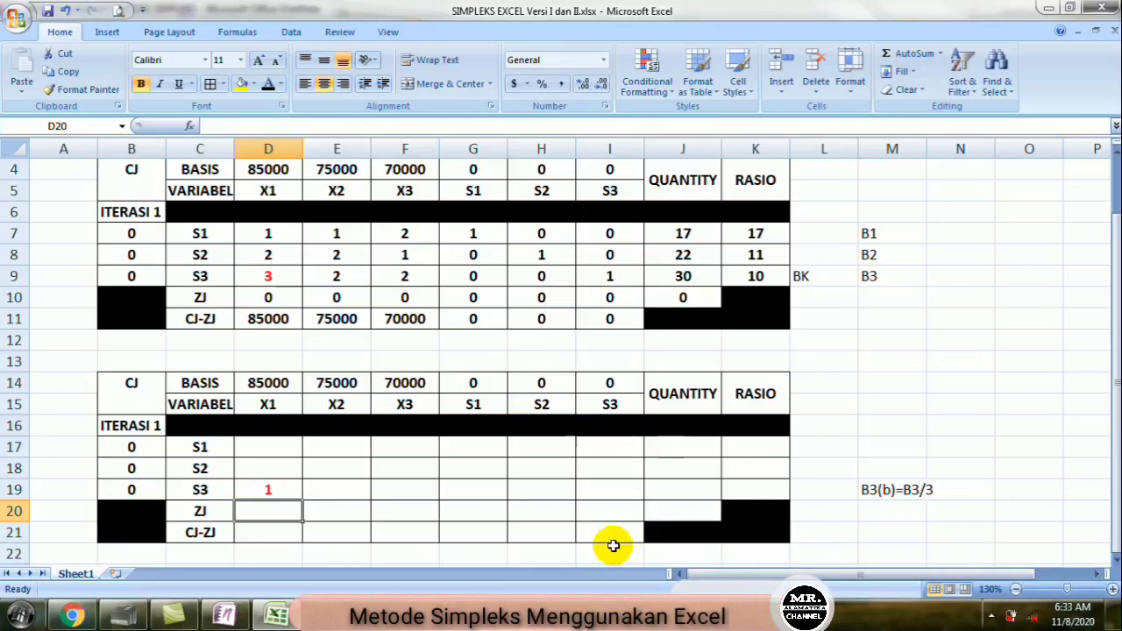
Step: Copy the D19 formula across the S3 row to J19 and set the row's font colour to automatic
left_click(267, 491)
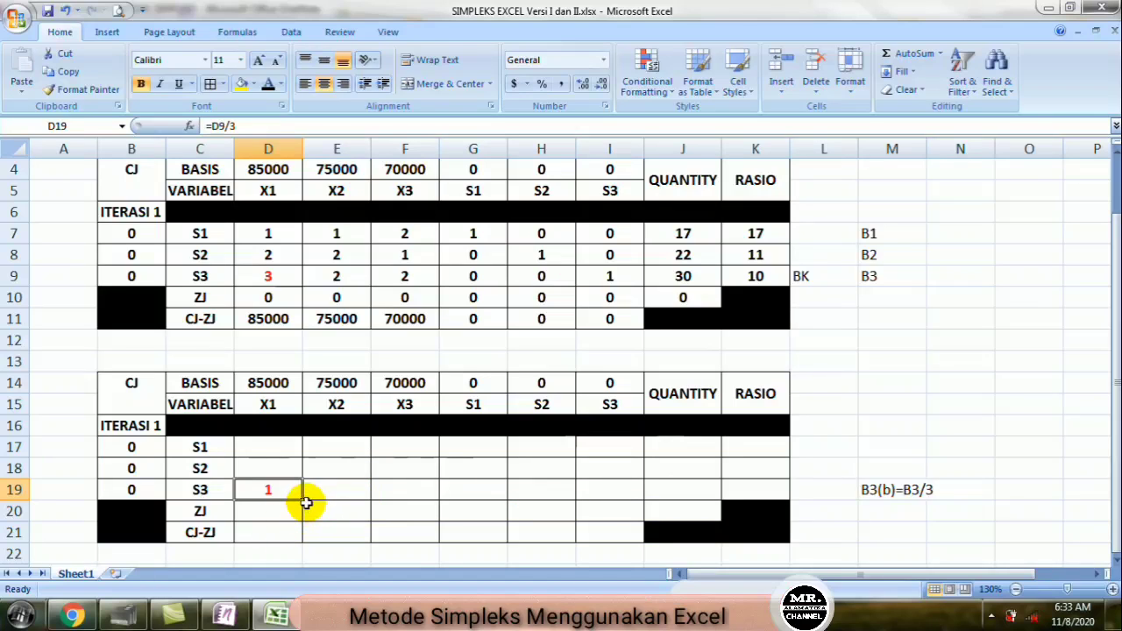
left_click_drag(302, 500, 719, 496)
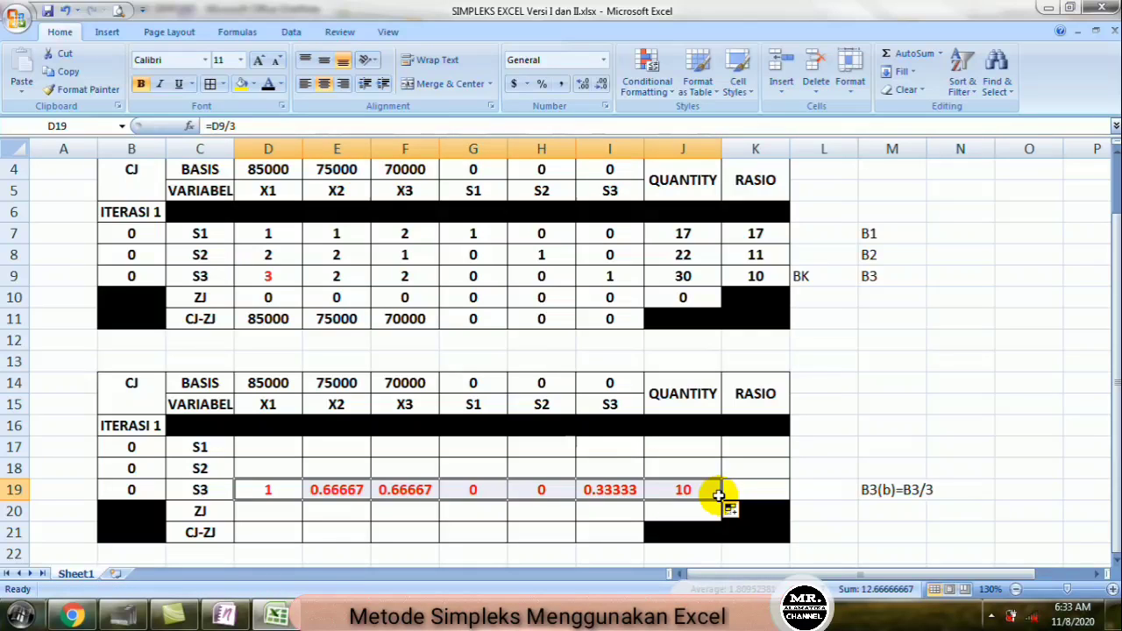
left_click(267, 84)
left_click(326, 527)
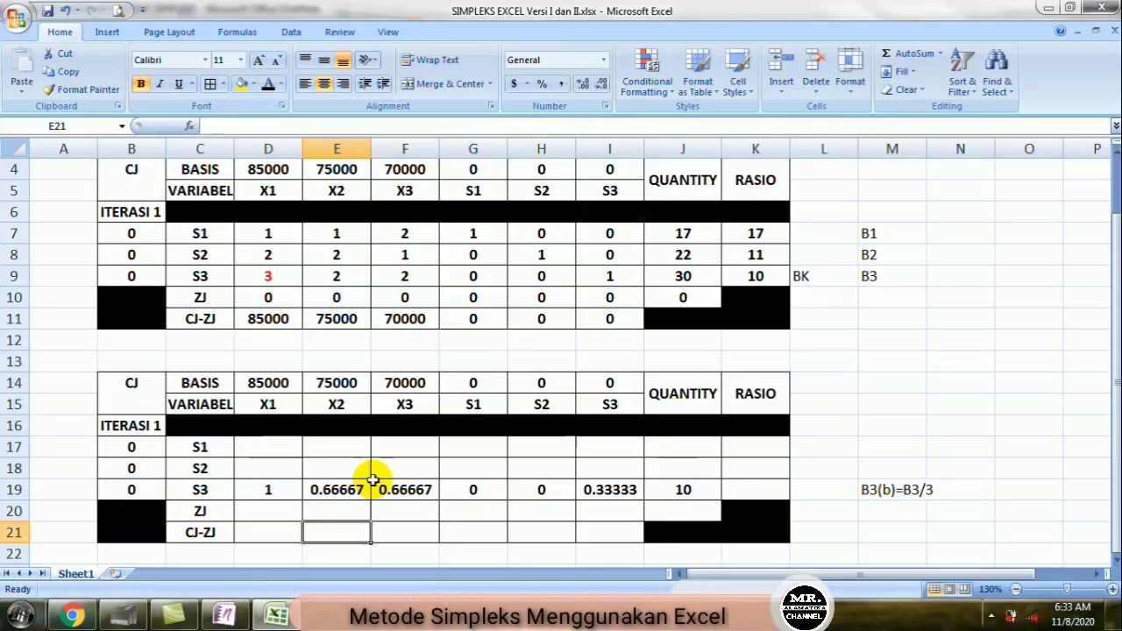
Step: Check the copied formulas in F19, H19 and I19 of the new S3 row
double_click(408, 489)
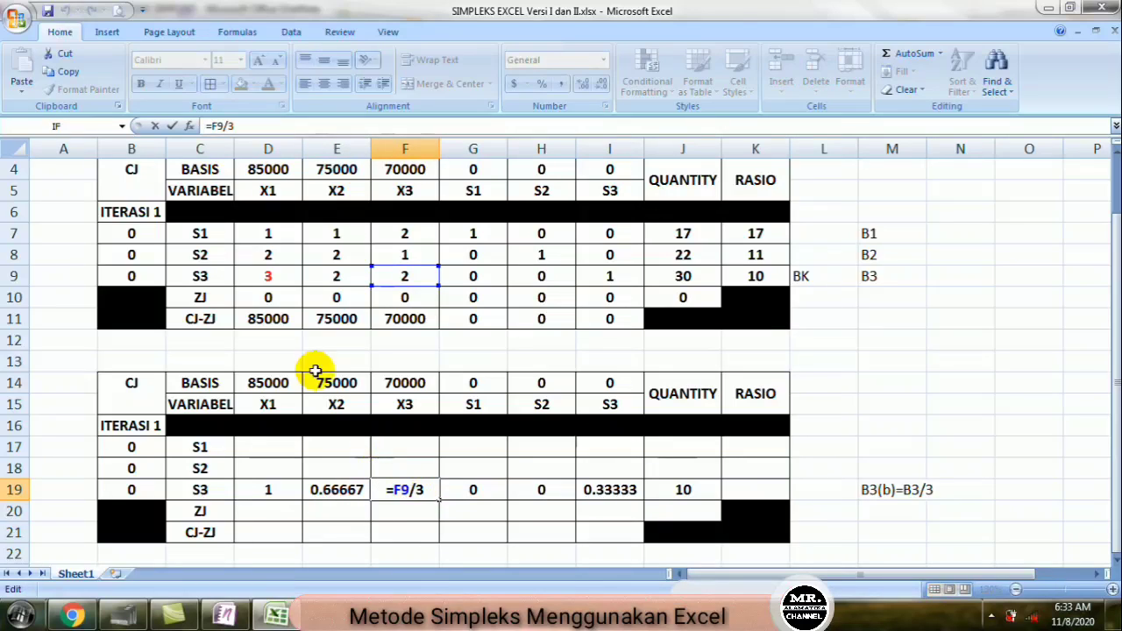
key("Return")
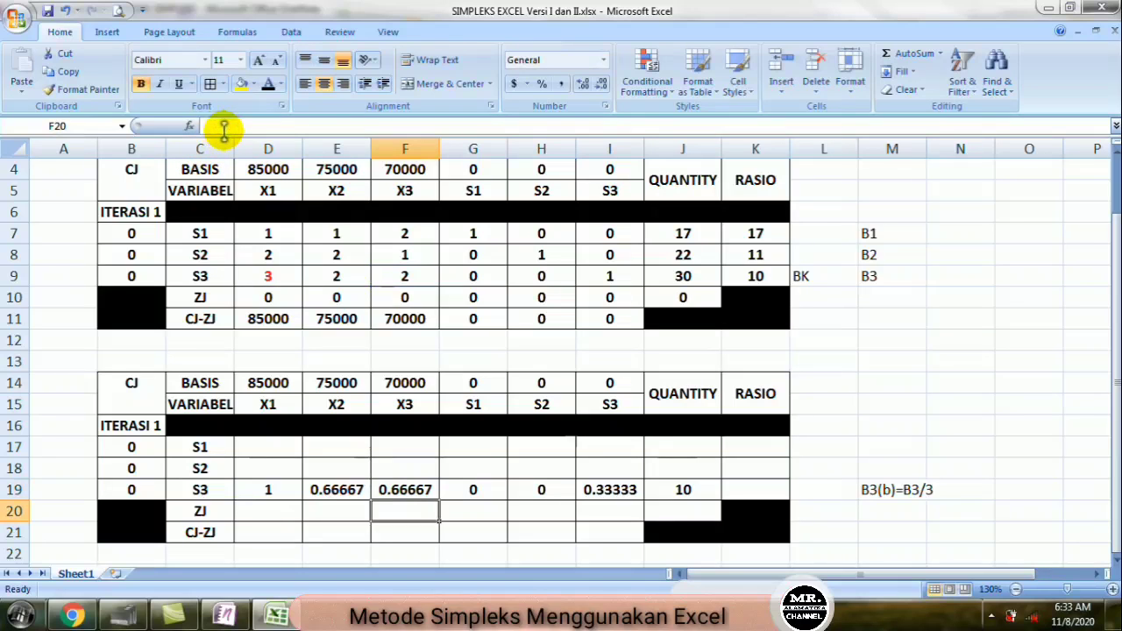
double_click(528, 491)
key("Return")
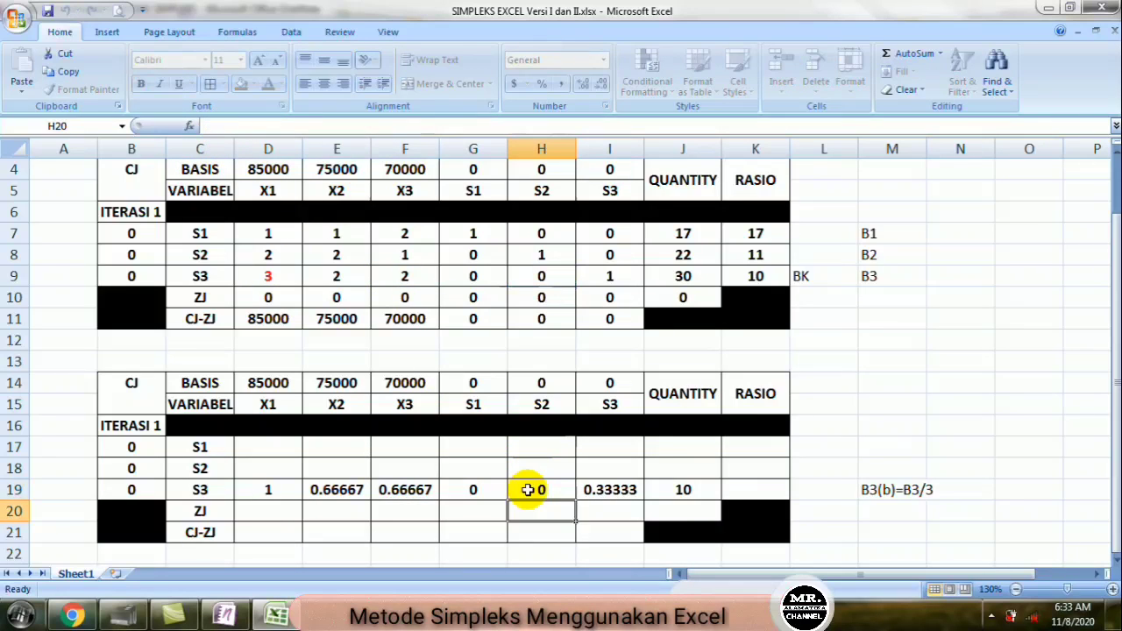
left_click(608, 490)
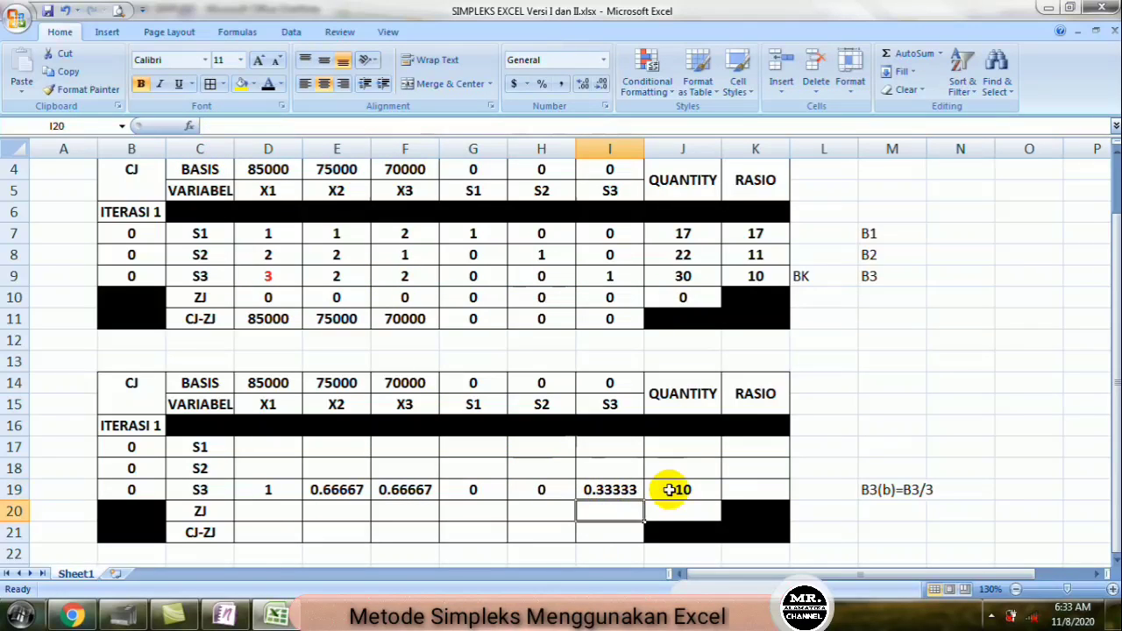
Step: Check the division formulas in J19, I19, H19 and D19 of the second table's S3 row
left_click(682, 489)
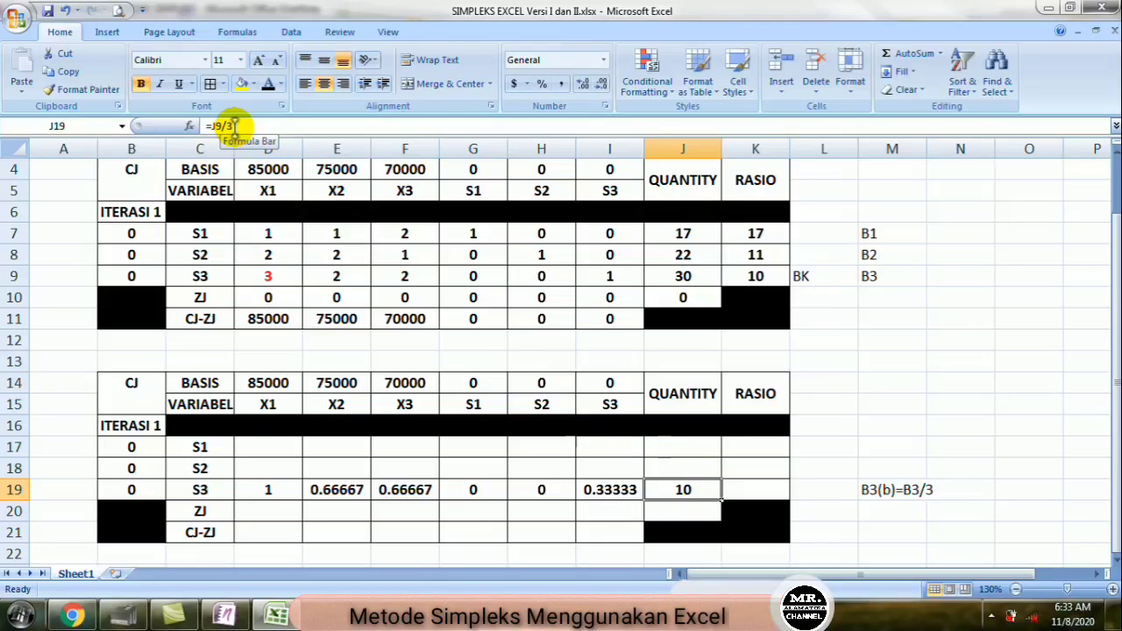
key("Left")
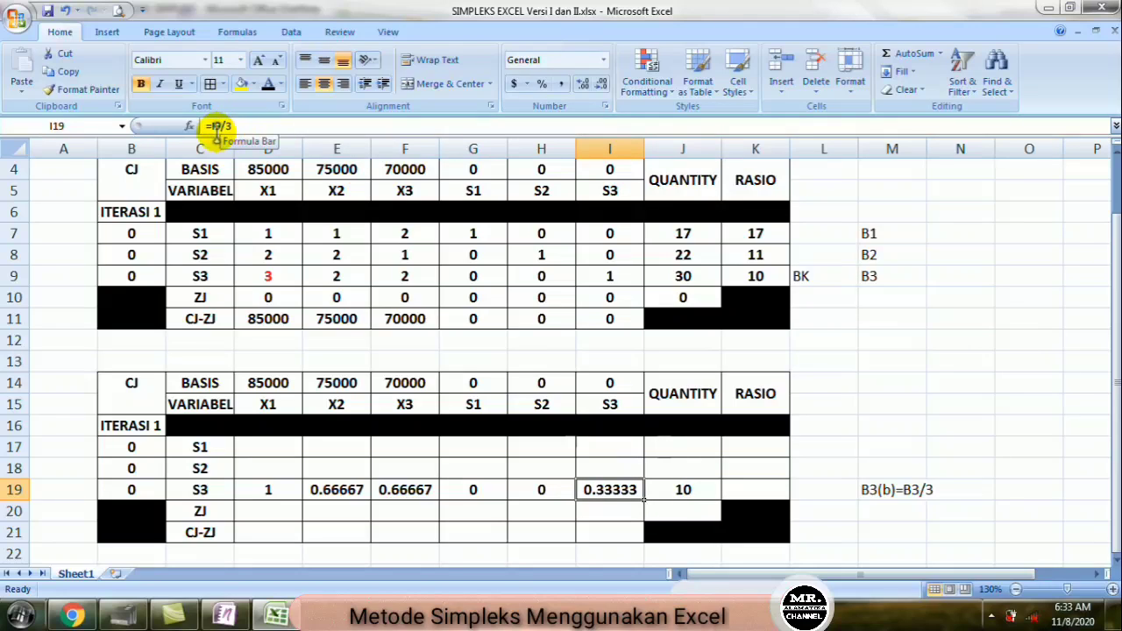
key("Left")
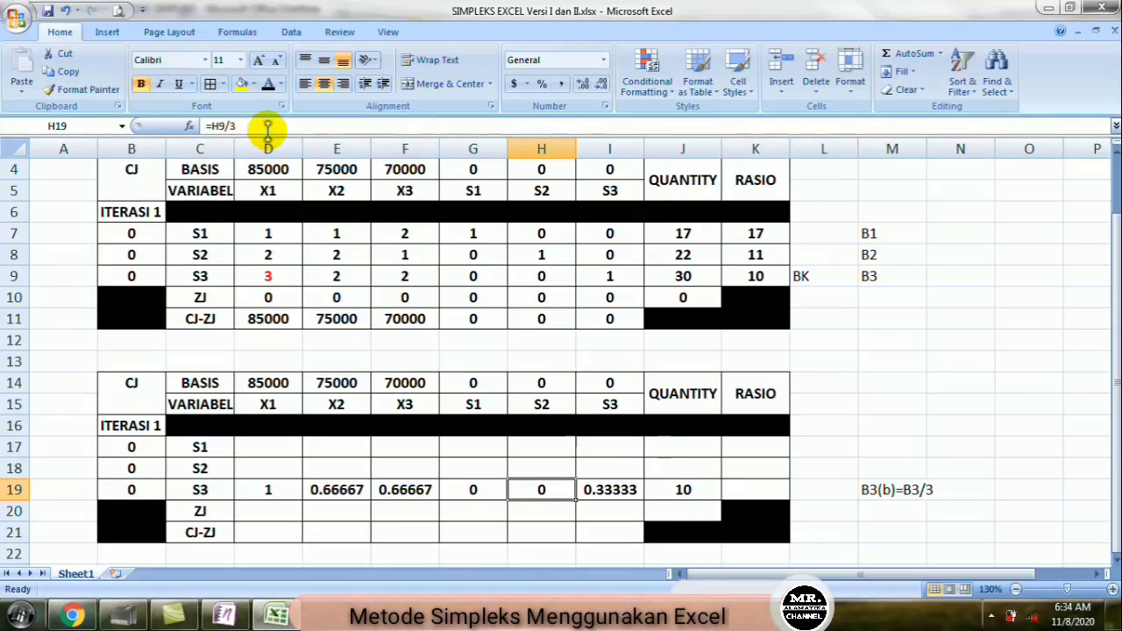
key("Left")
key("Left")
key("Left")
key("Left")
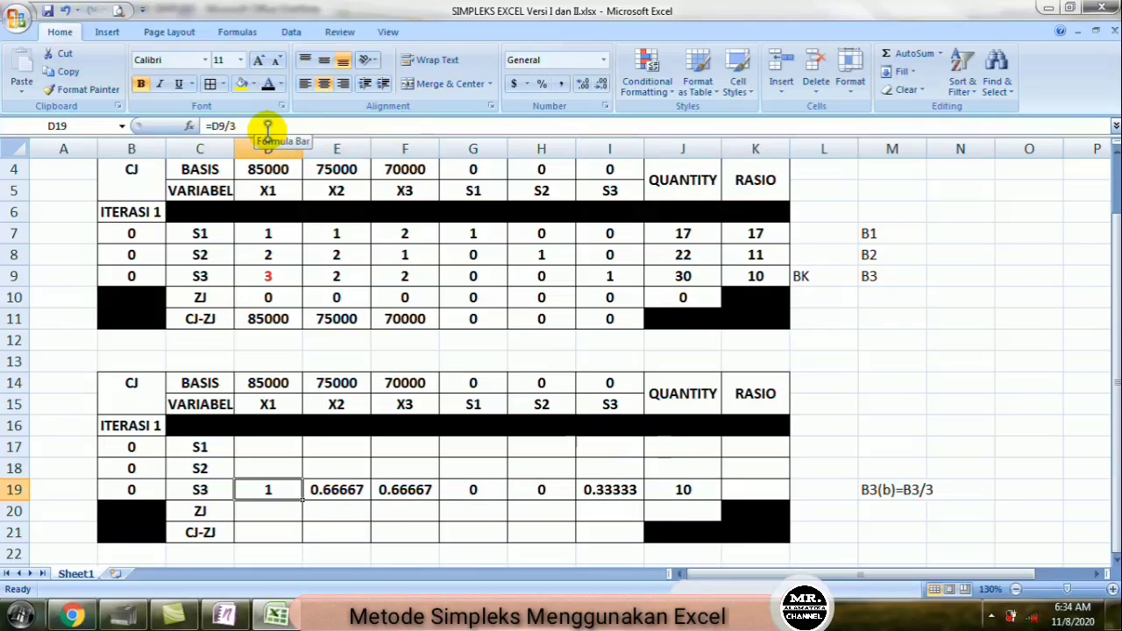
key("Down")
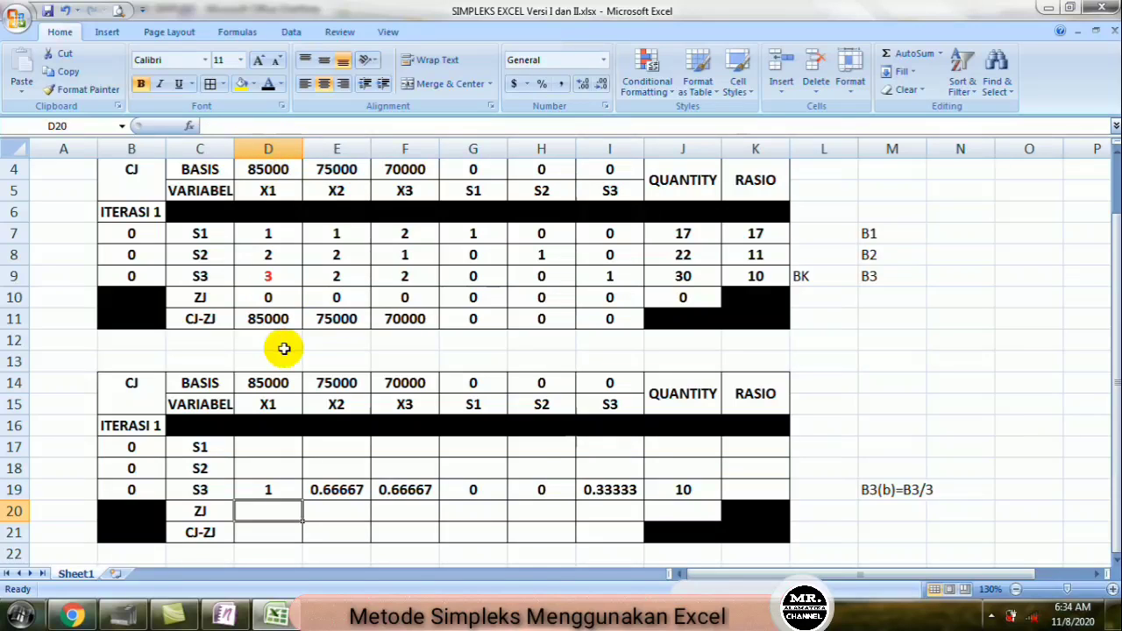
Step: Begin the new-row note beside the second table's S1 row, in M17, with B1(b)=
left_click(876, 445)
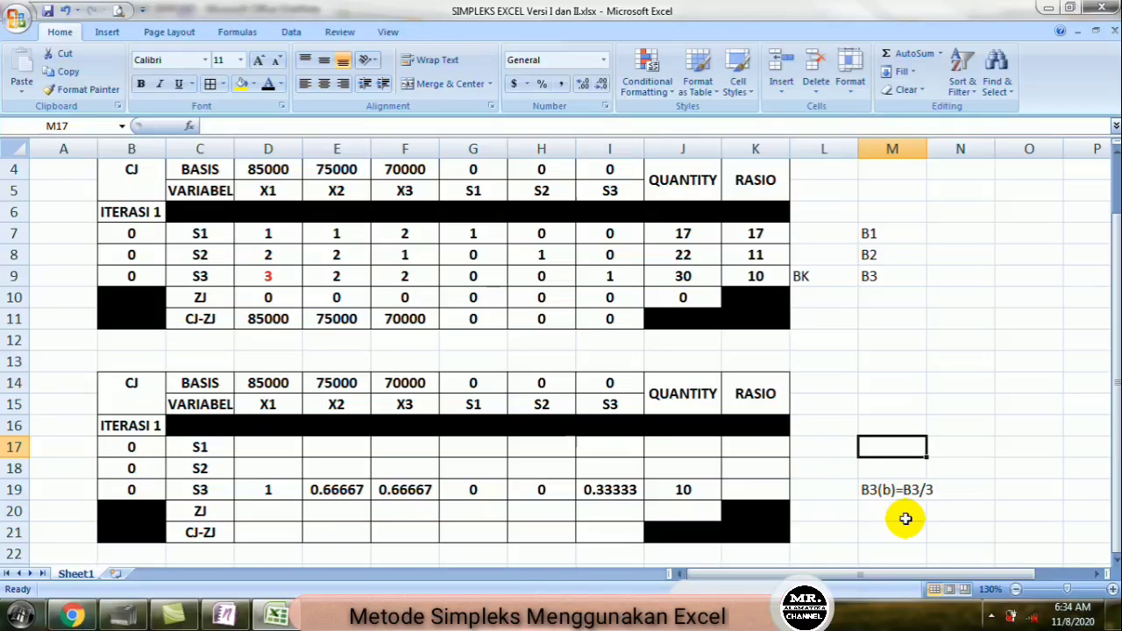
type("B1(b)=")
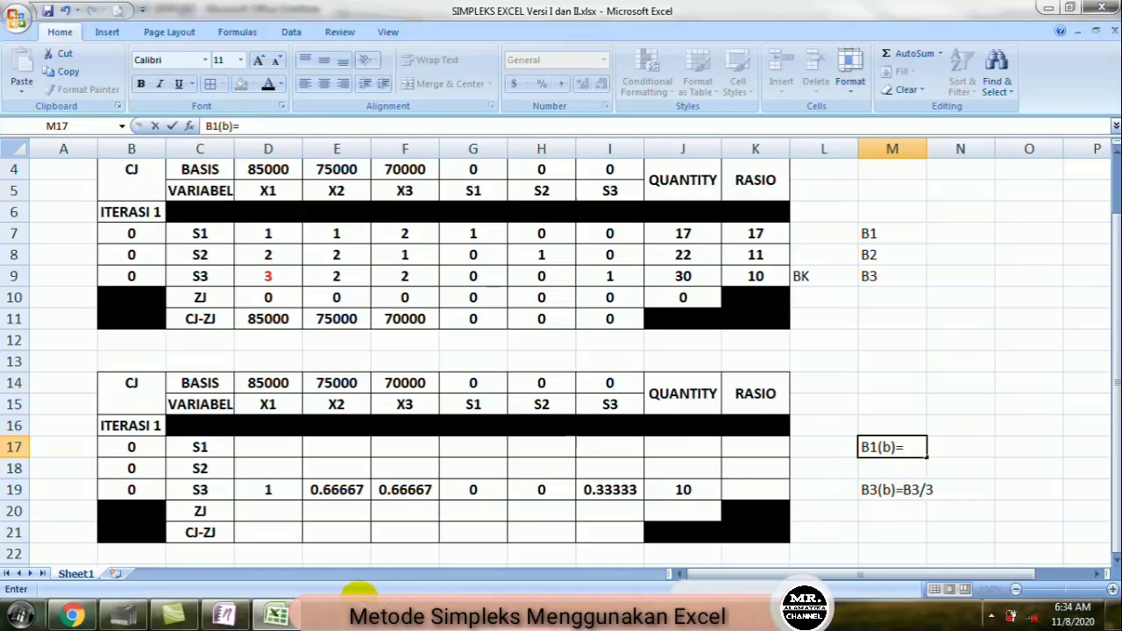
Step: Copy the Bi(baru) row formula from the OneNote page into the Excel sheet at M13, scaled down to span columns M to P
left_click(230, 614)
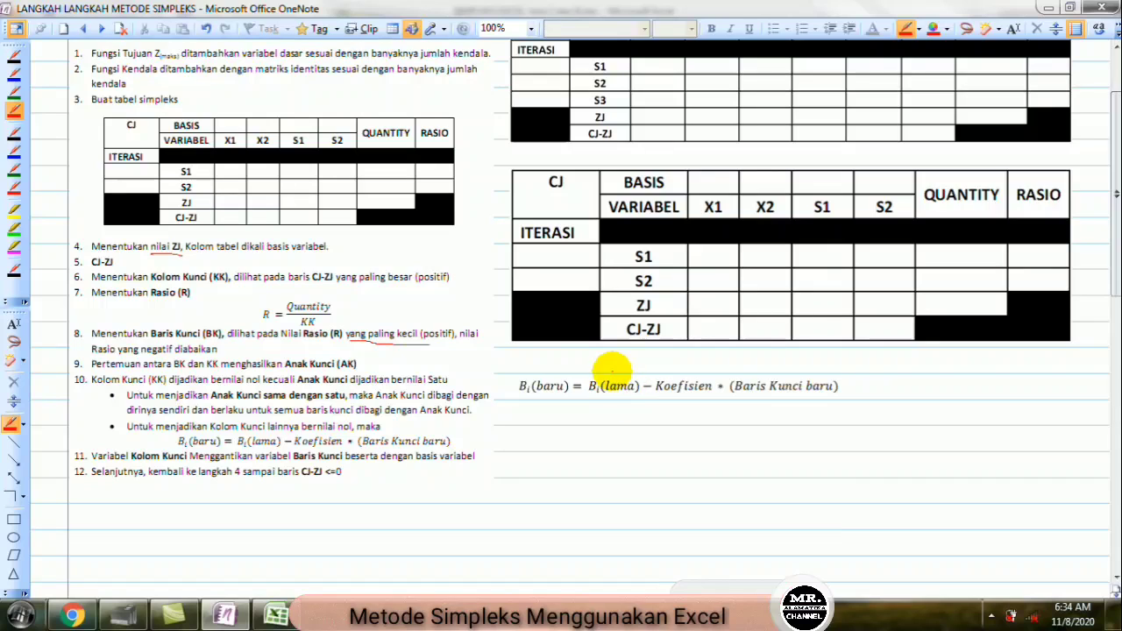
left_click(14, 325)
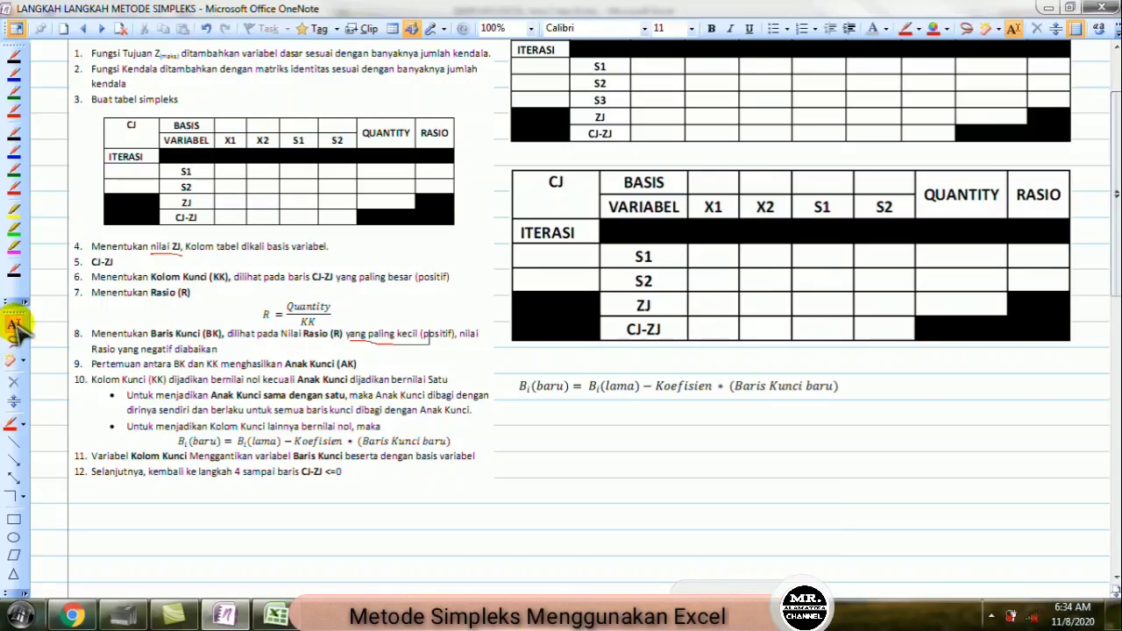
left_click(596, 372)
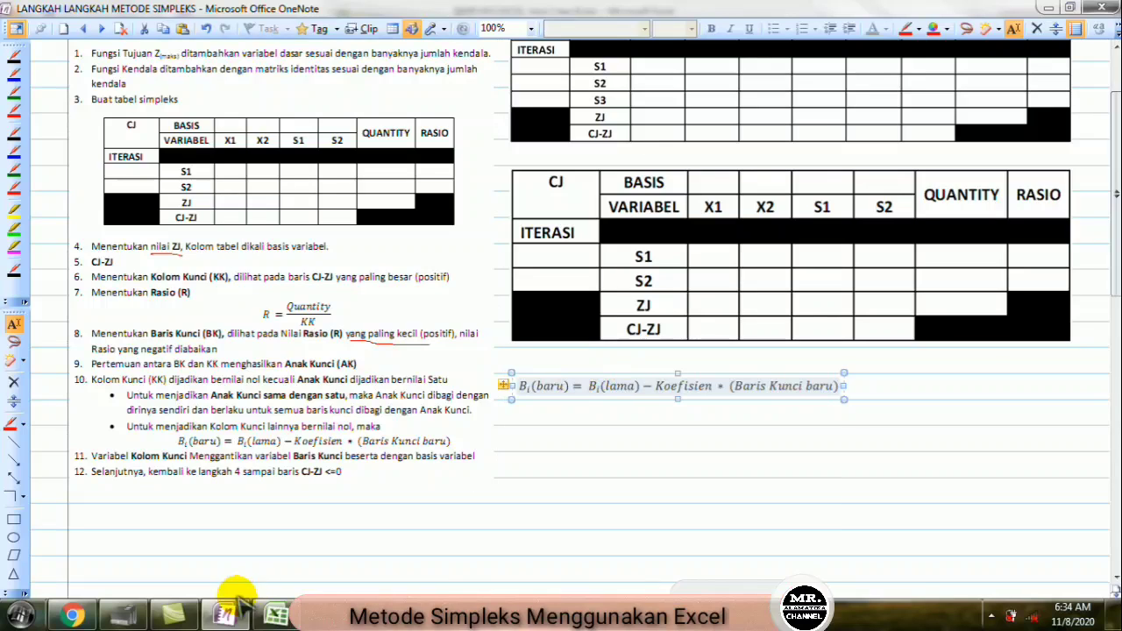
left_click(277, 614)
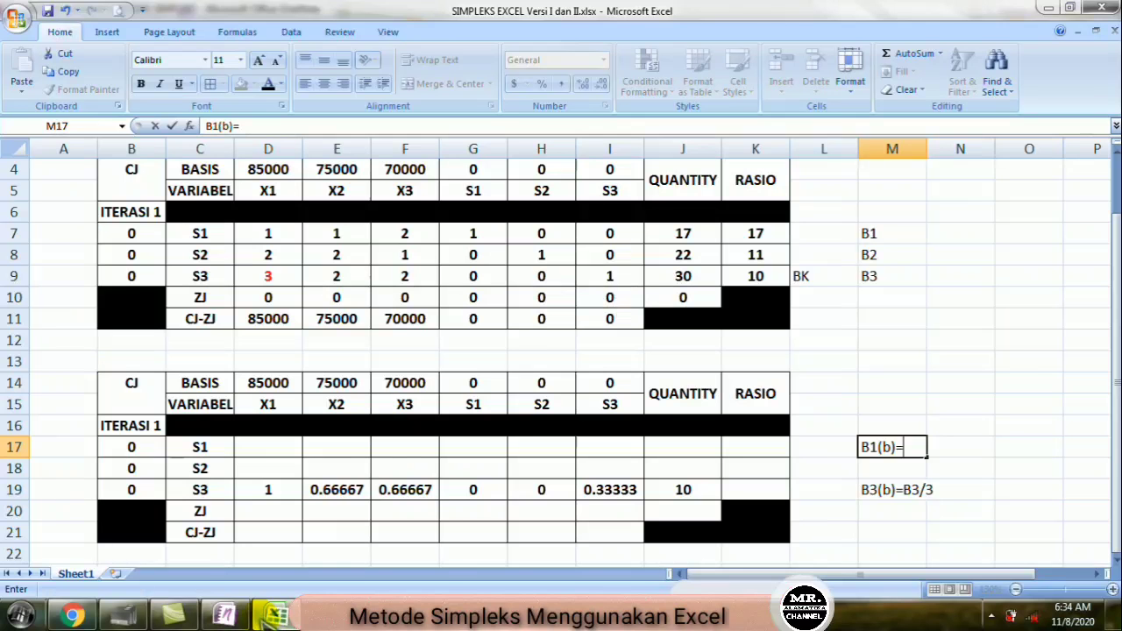
left_click(873, 353)
key("ctrl+v")
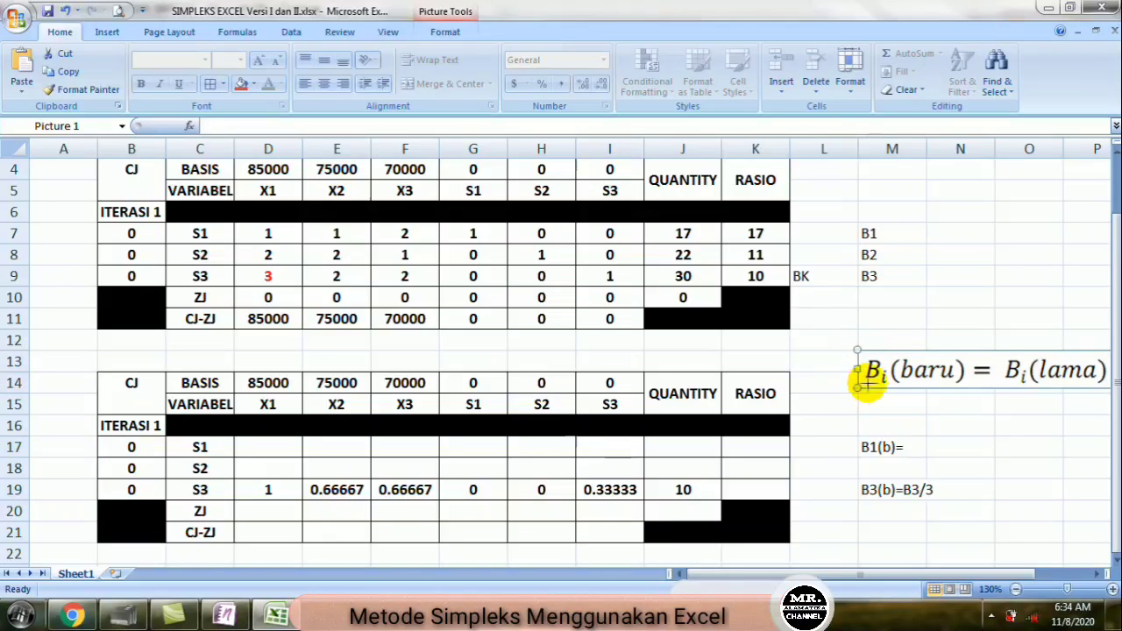
left_click_drag(861, 377, 794, 349)
left_click_drag(839, 337, 859, 349)
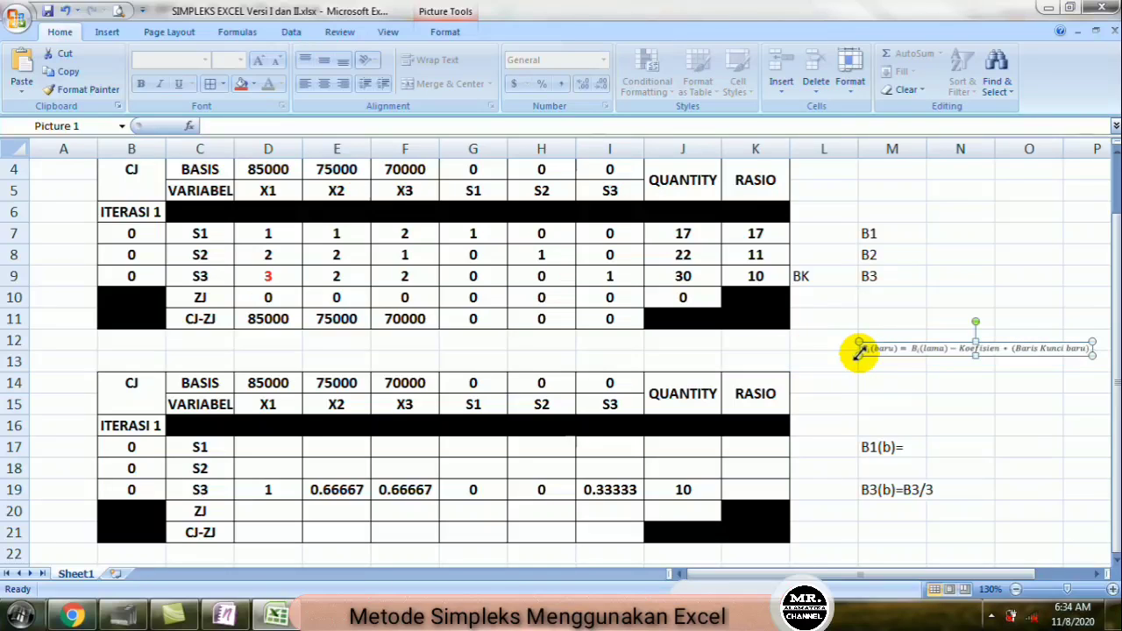
Step: Complete the M17 note as B1(b)= B1-1*B3(b)
double_click(915, 448)
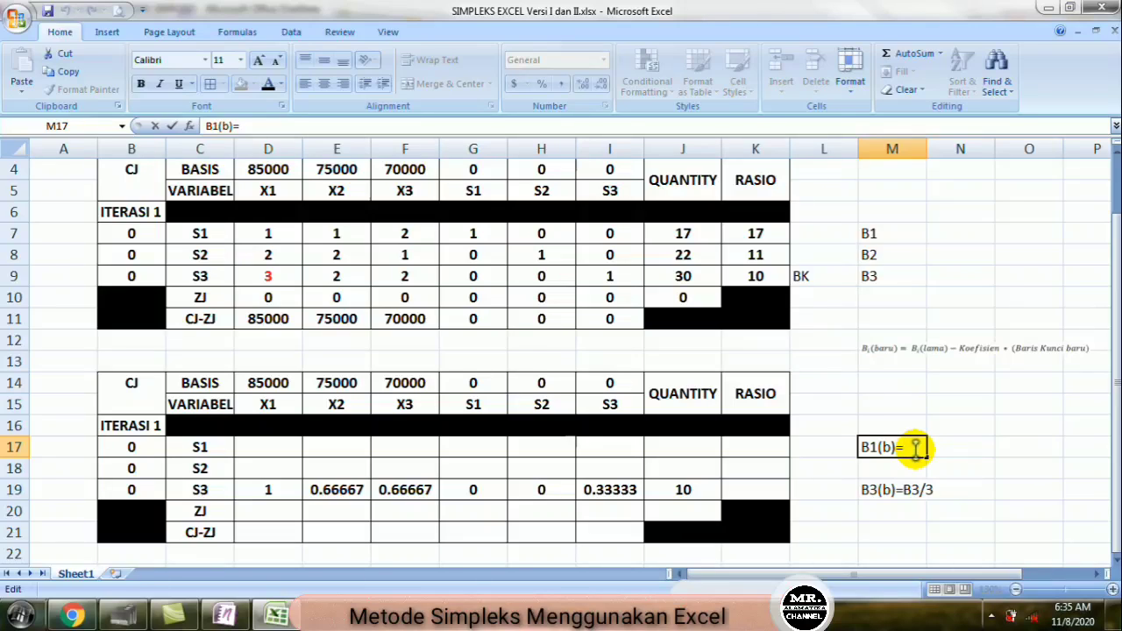
type("B1-")
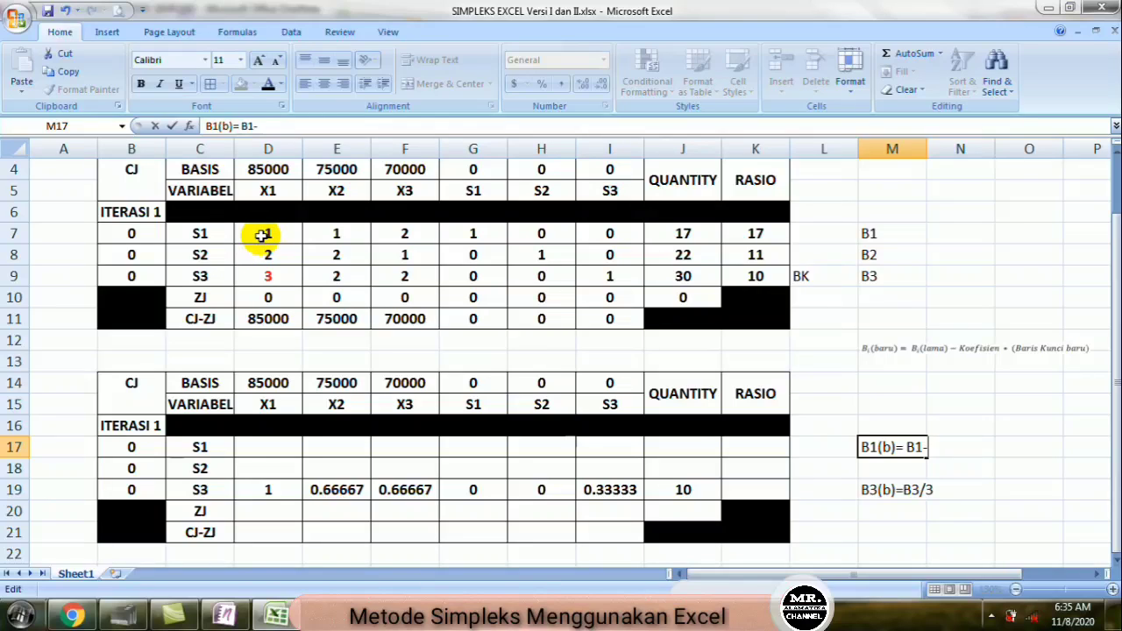
type("1*")
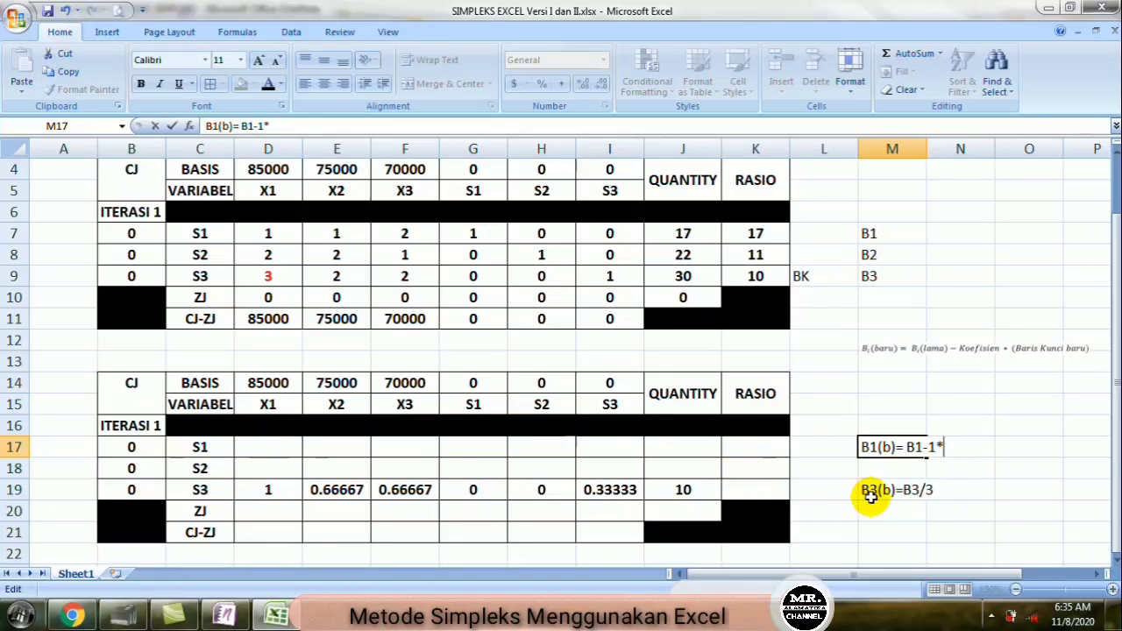
type("B")
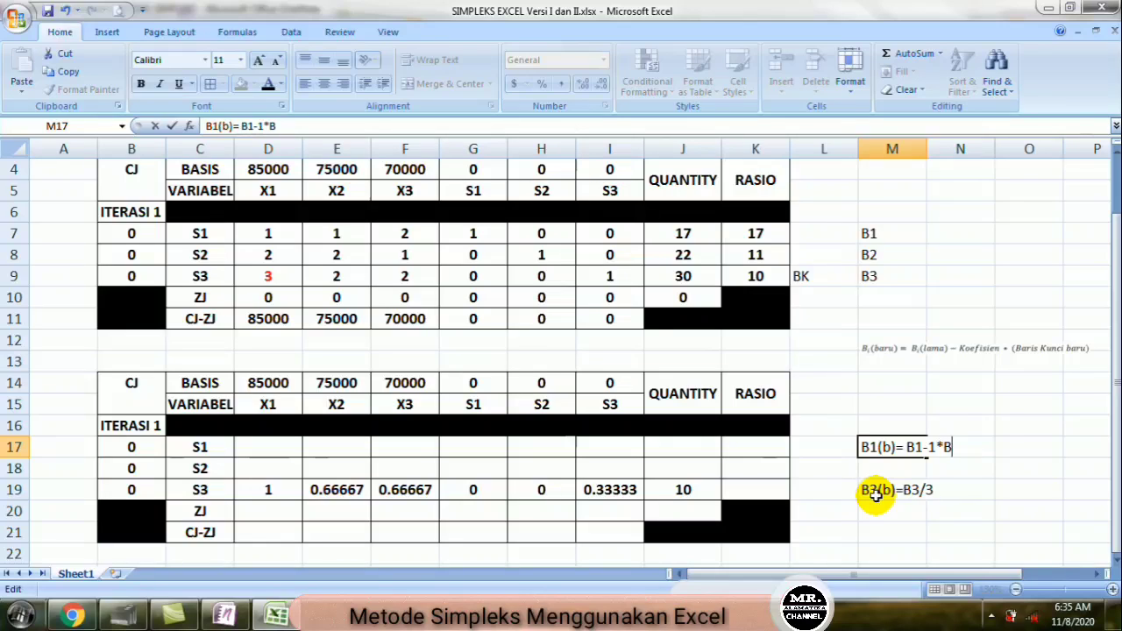
type("3(b)")
key("Return")
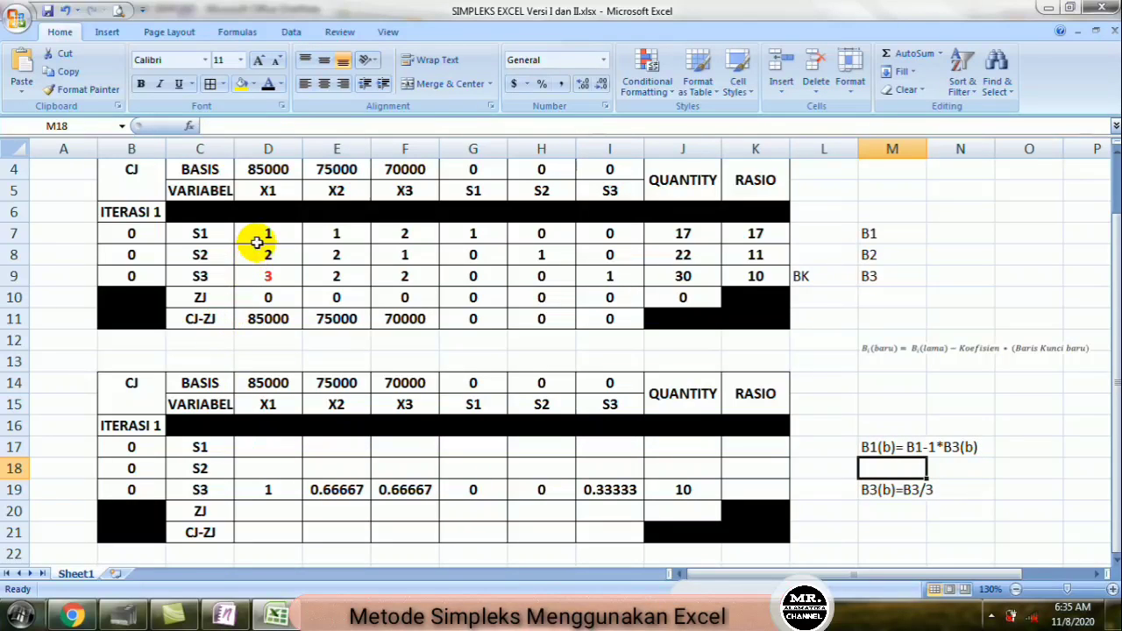
Step: Enter =D7-1*D19 in D17 and copy the formula across the second table's S1 row to J17
left_click(266, 446)
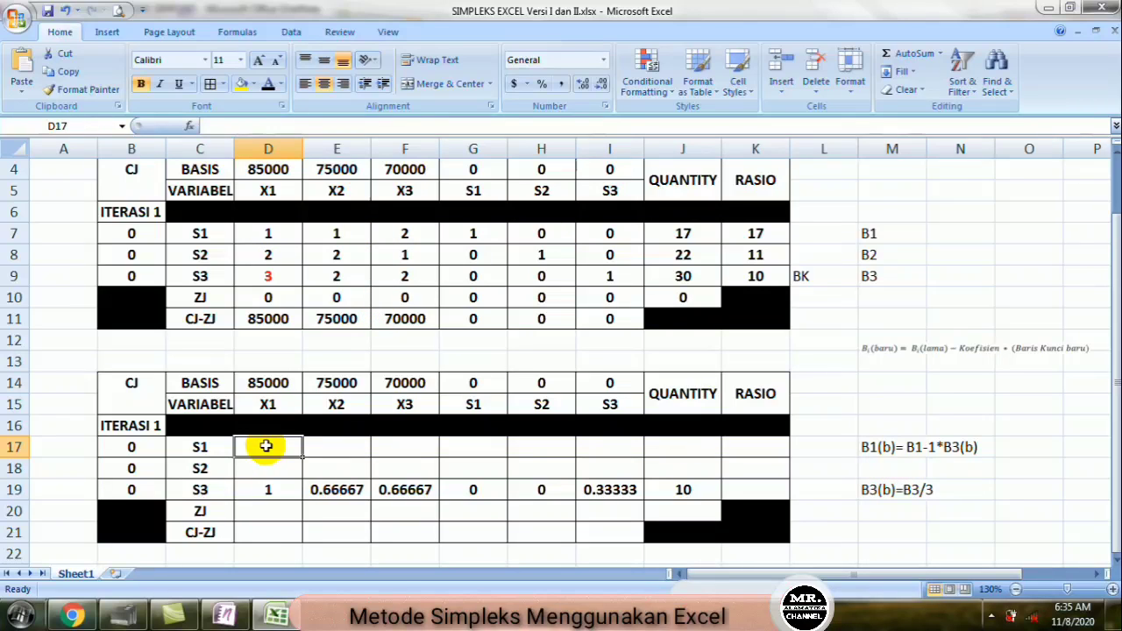
type("=")
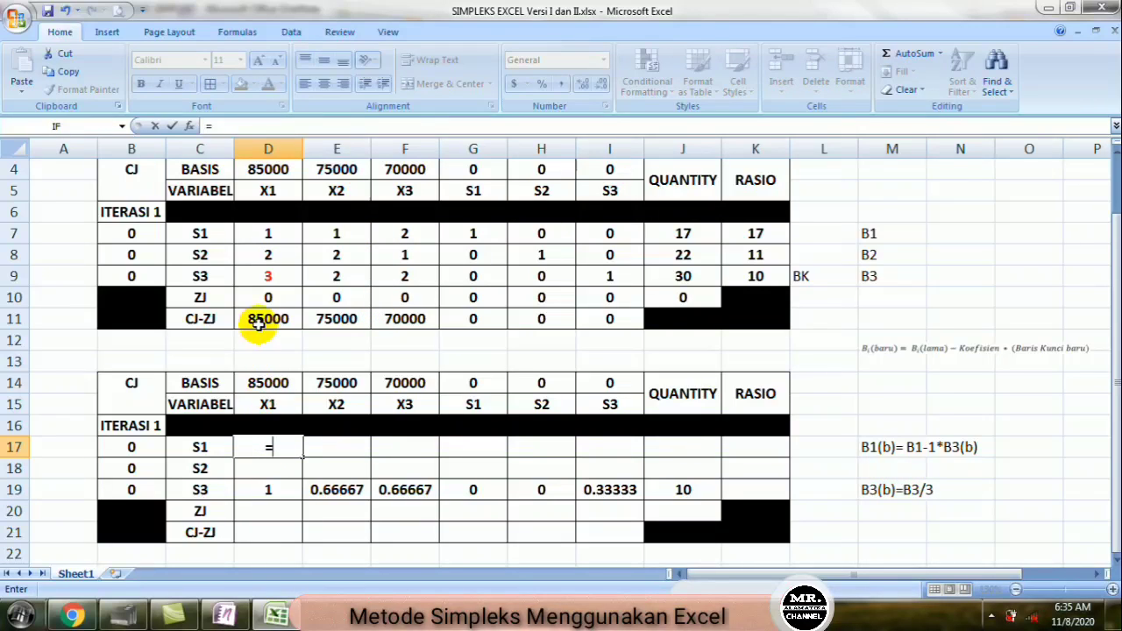
left_click(263, 234)
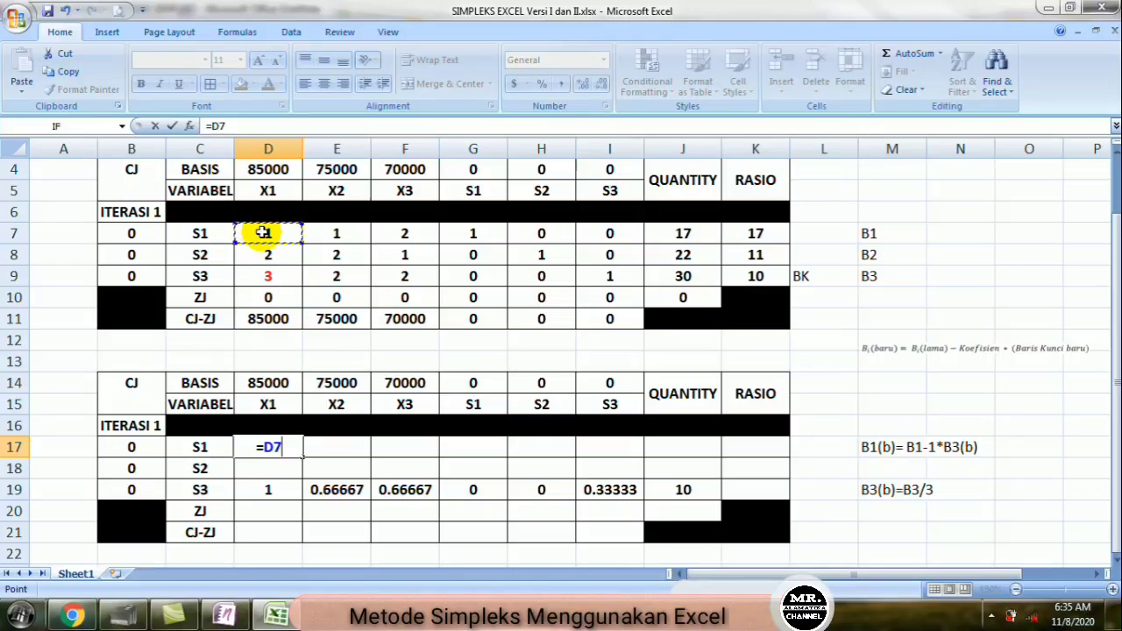
type("-1*")
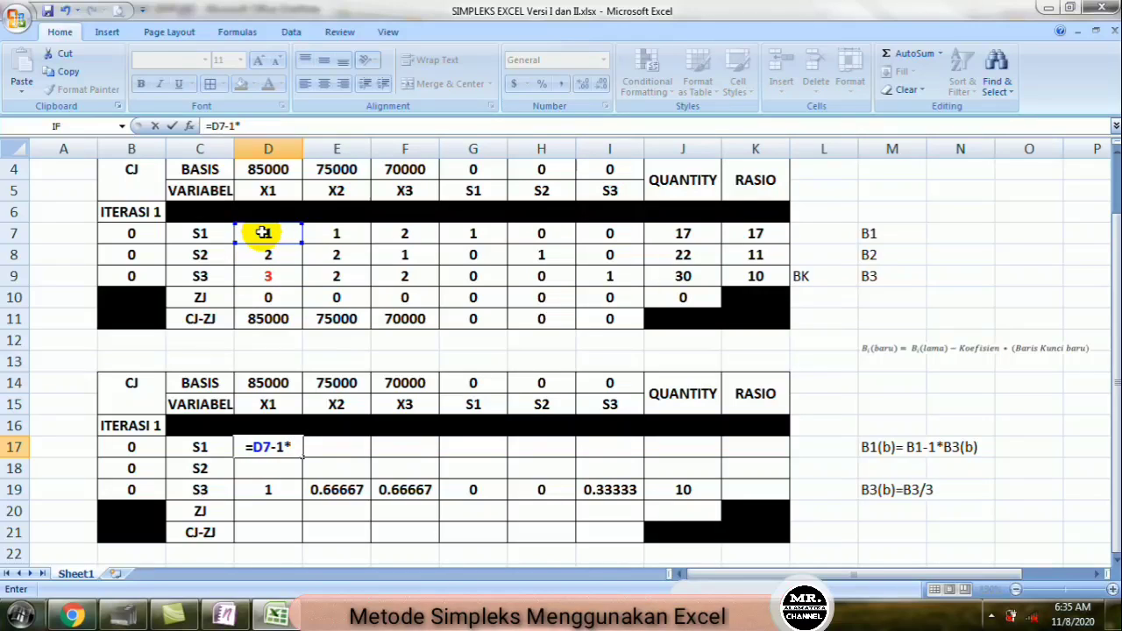
left_click(262, 489)
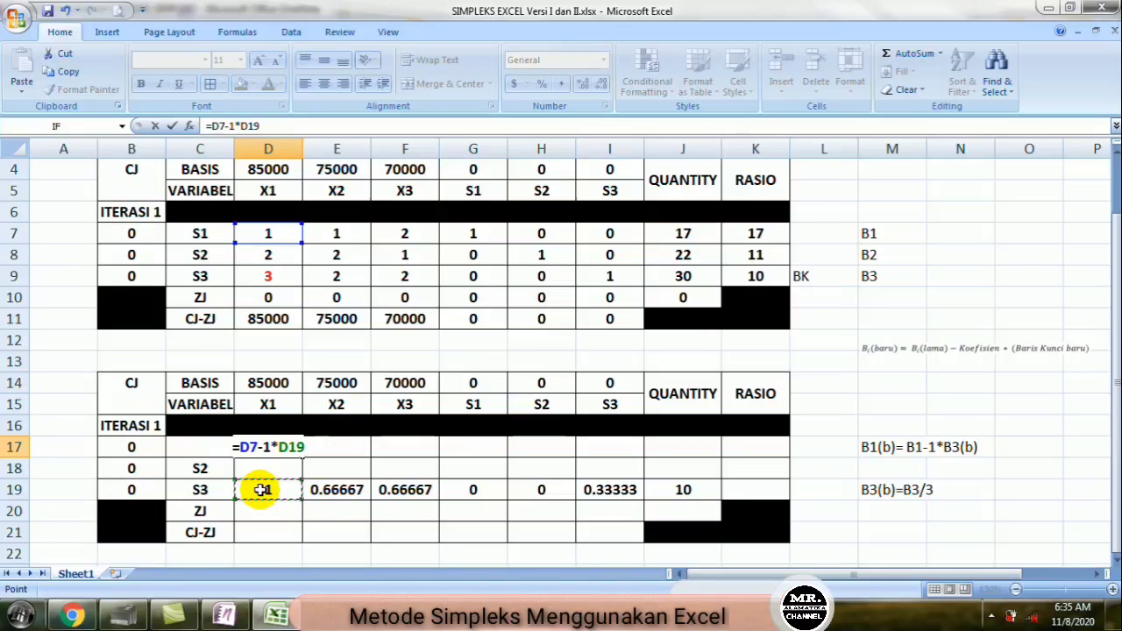
key("Return")
left_click(264, 447)
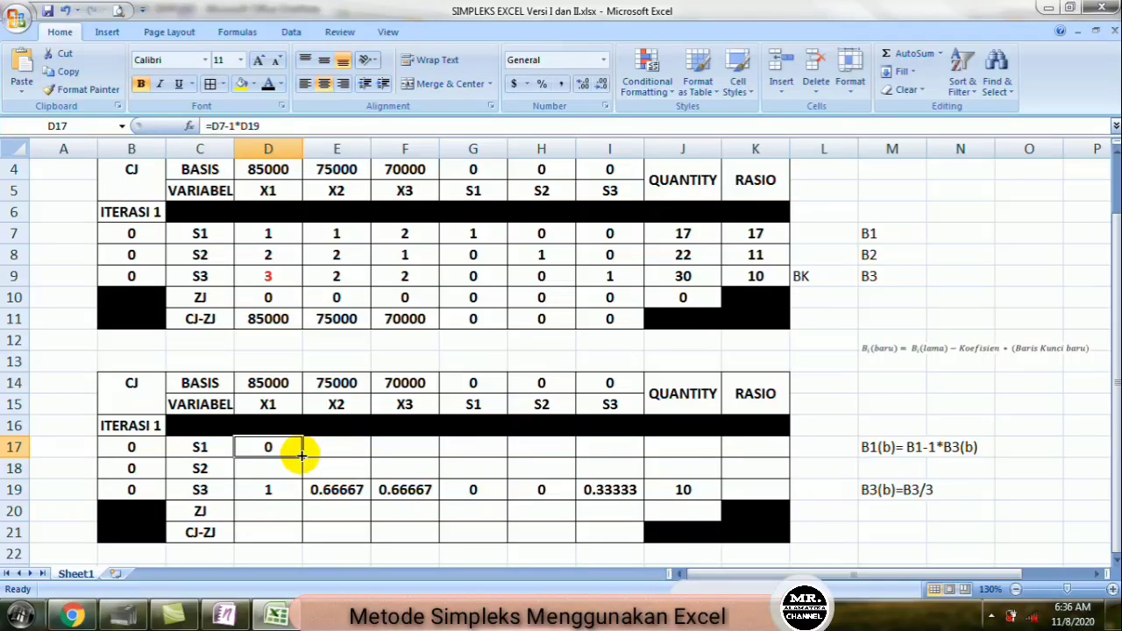
left_click_drag(300, 456, 703, 453)
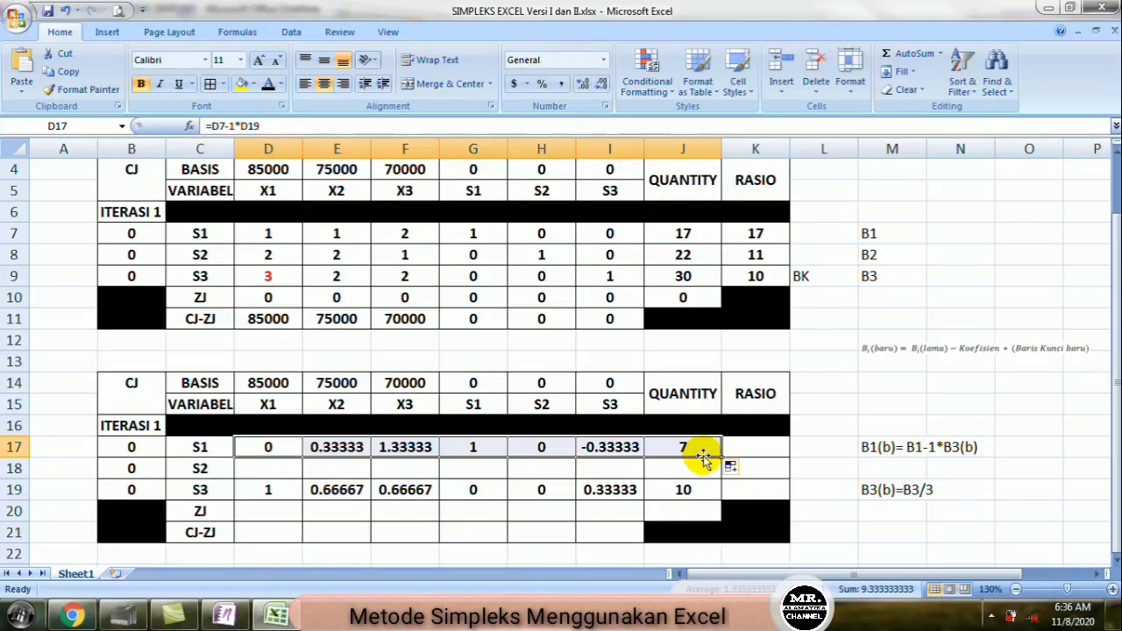
Step: Check the cell references of the copied formulas in E17, G17, I17 and J17 of the new S1 row
left_click(335, 447)
double_click(335, 448)
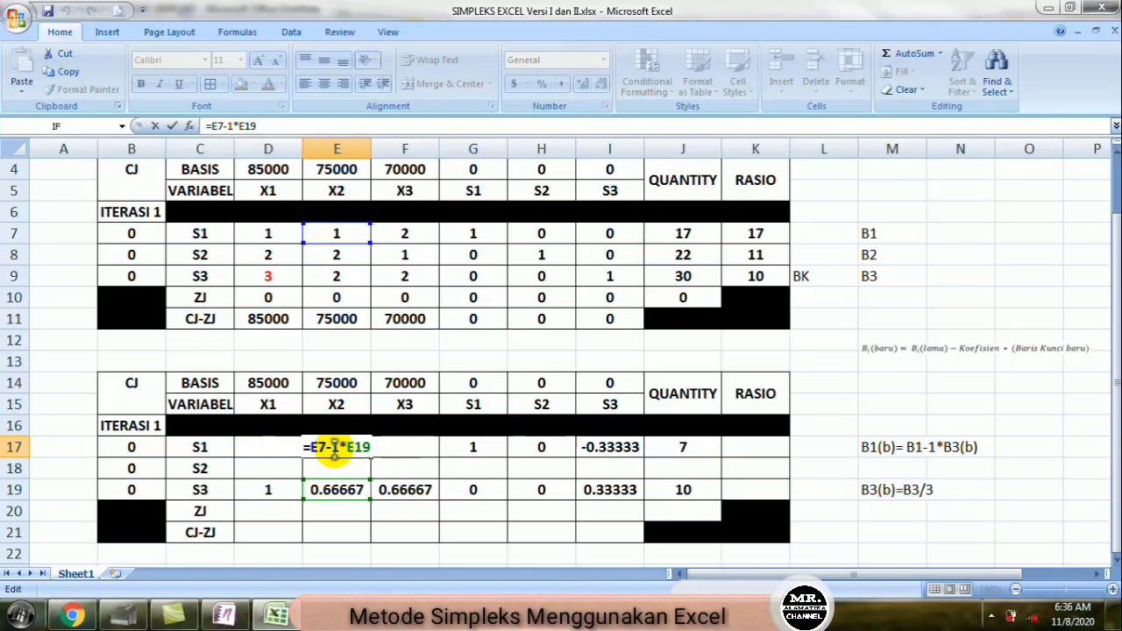
key("Return")
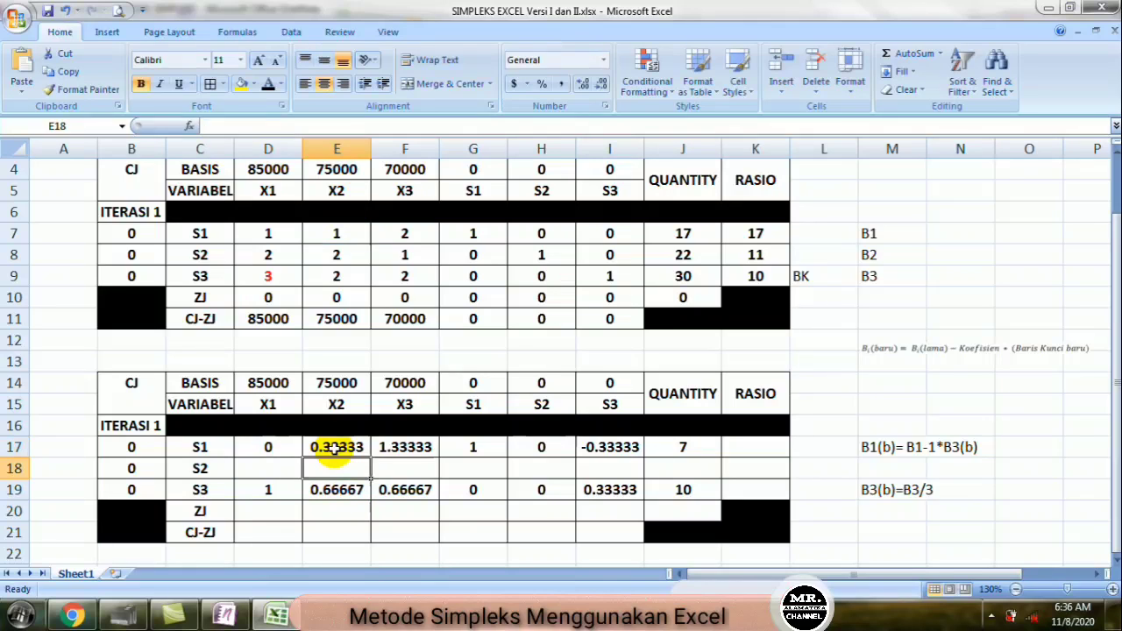
left_click(487, 446)
double_click(487, 446)
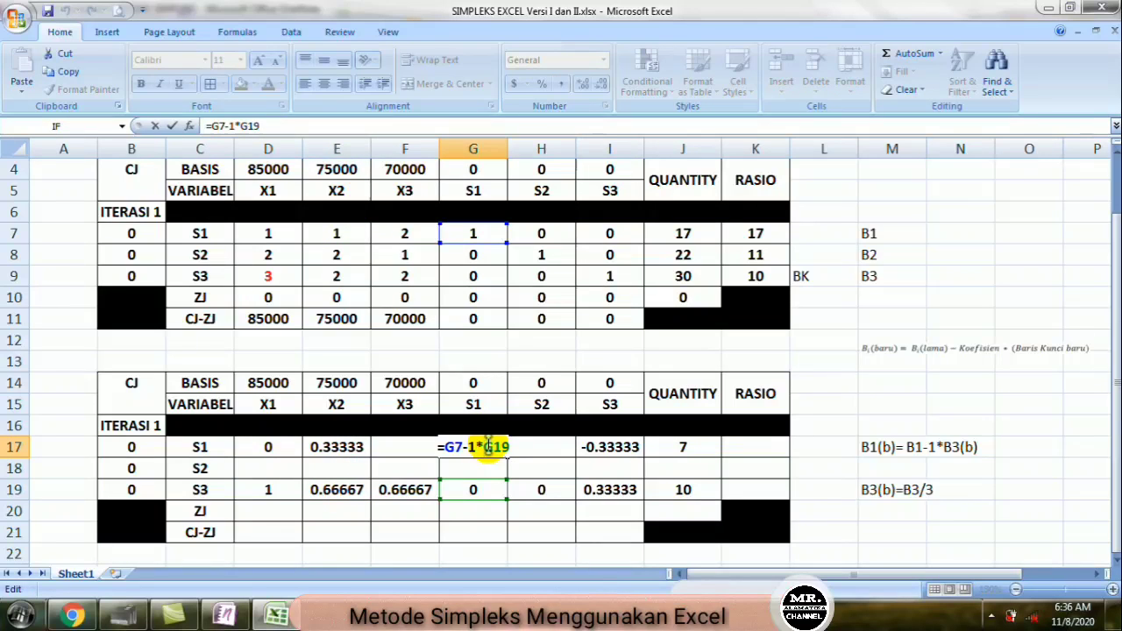
key("Return")
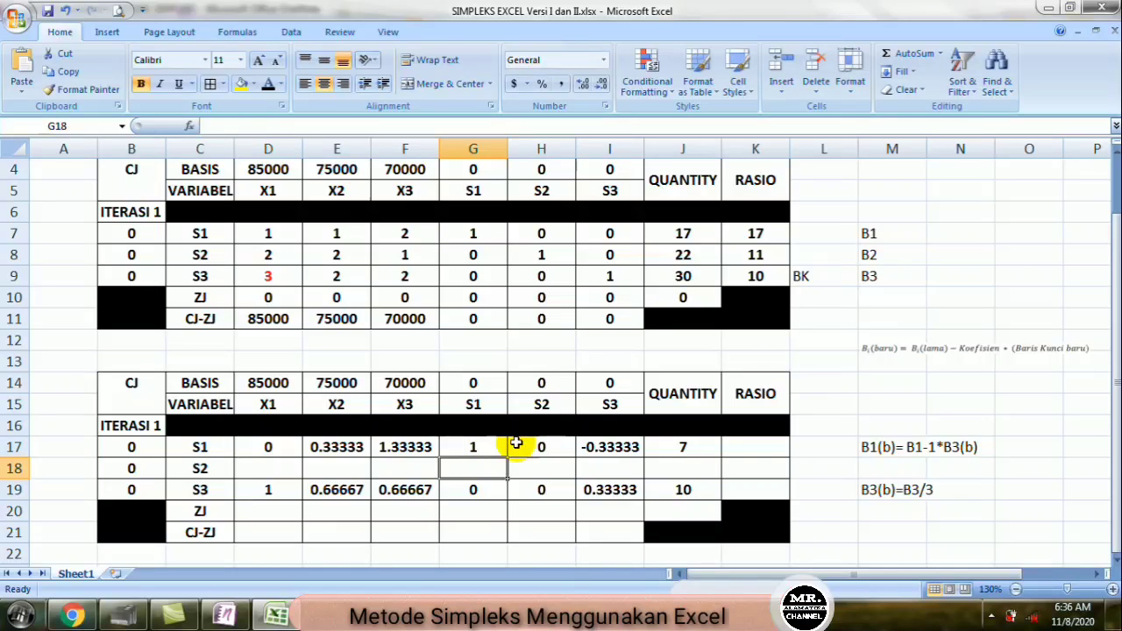
double_click(606, 446)
key("Return")
double_click(684, 446)
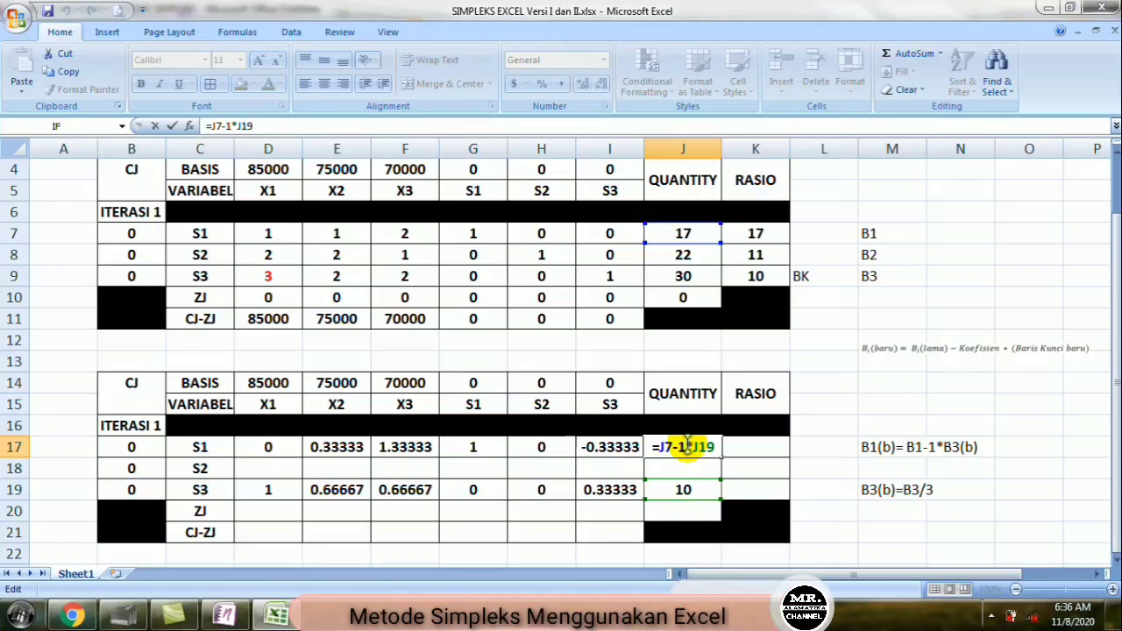
key("Return")
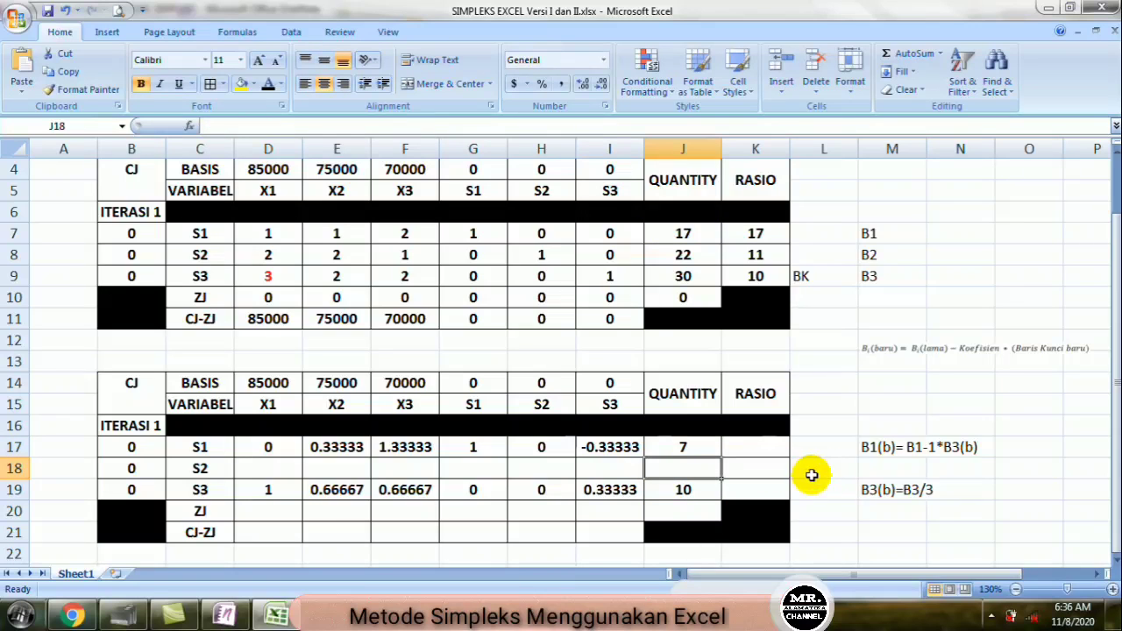
Step: Add the note B2(b)= B2-2*B3(b) in M18 beside the second table's S2 row
left_click(860, 469)
type("B2(")
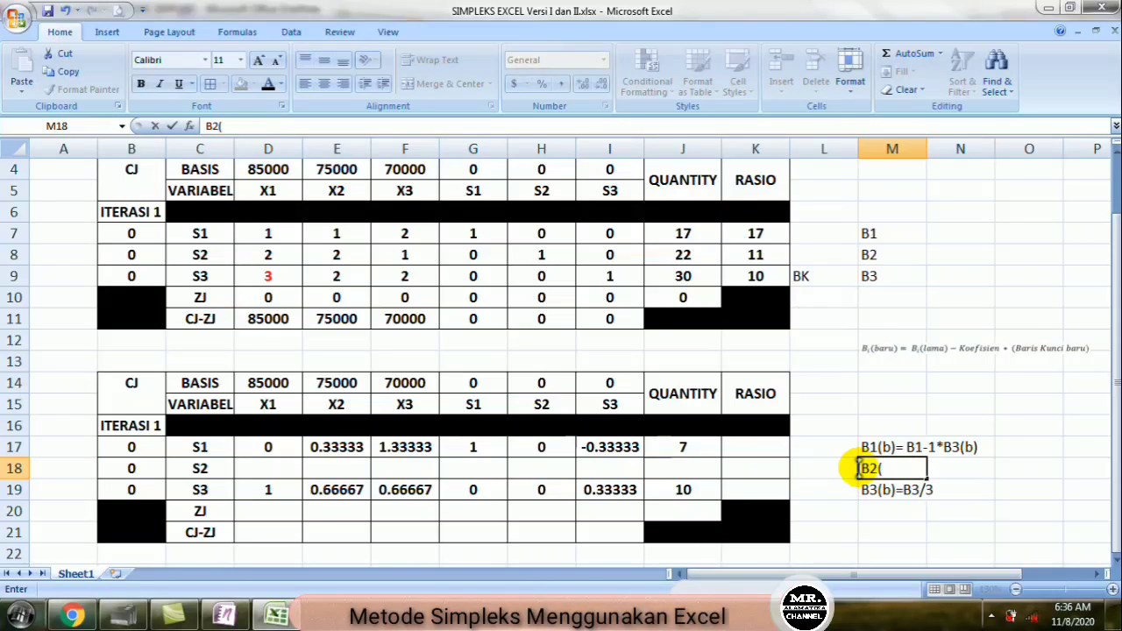
type("b)= b2-")
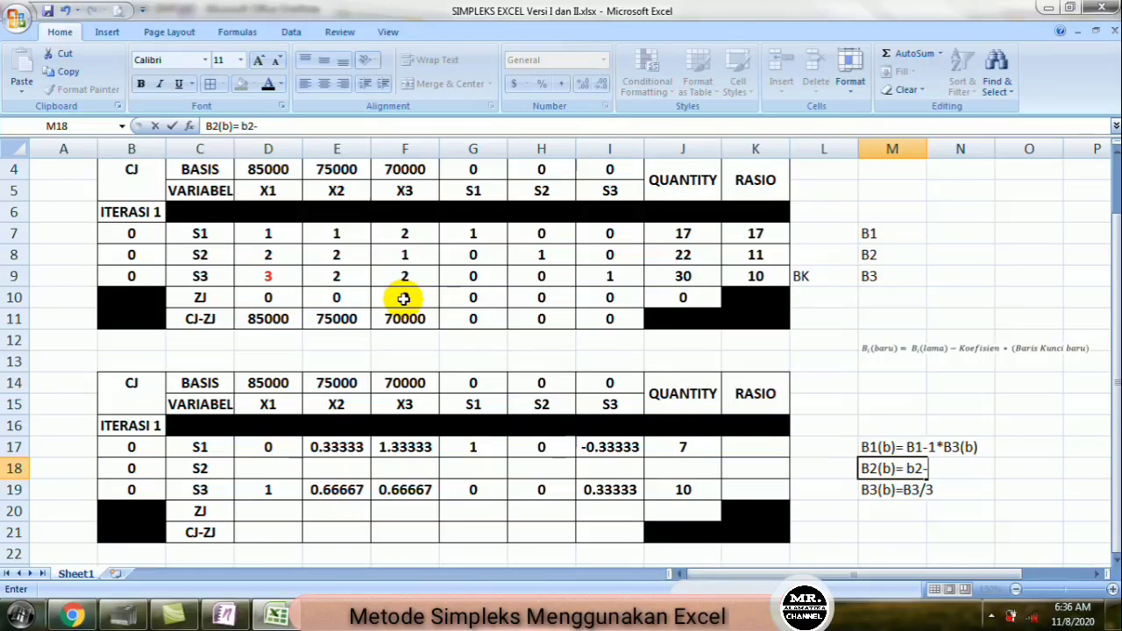
key("BackSpace")
key("BackSpace")
key("BackSpace")
key("BackSpace")
type("B2-")
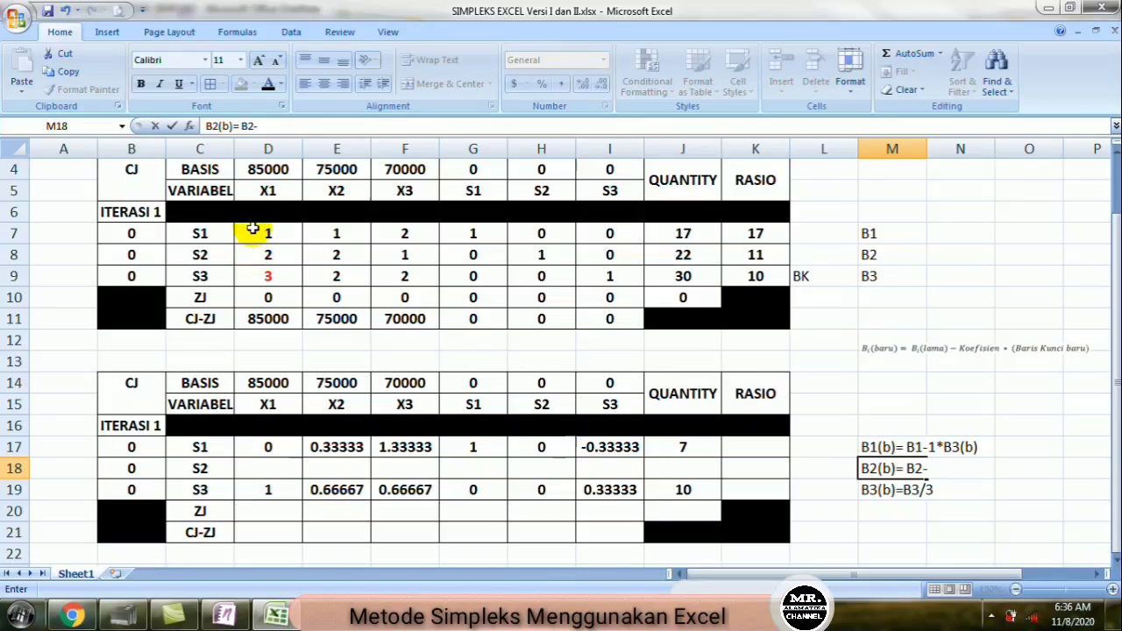
type("2")
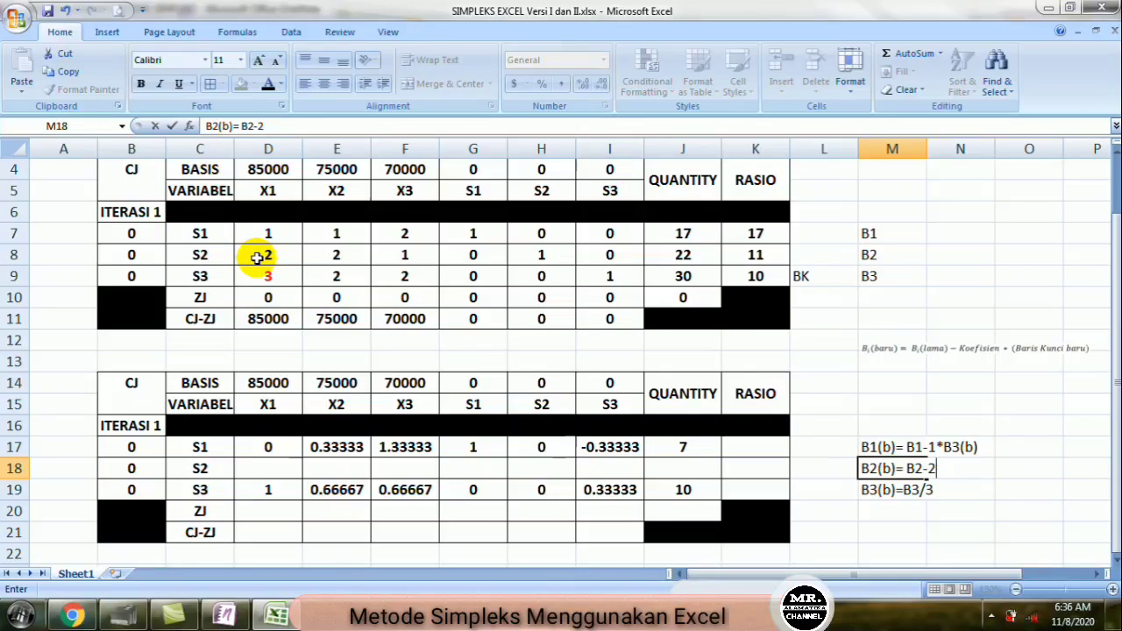
type("*")
type("B3(b)")
key("Return")
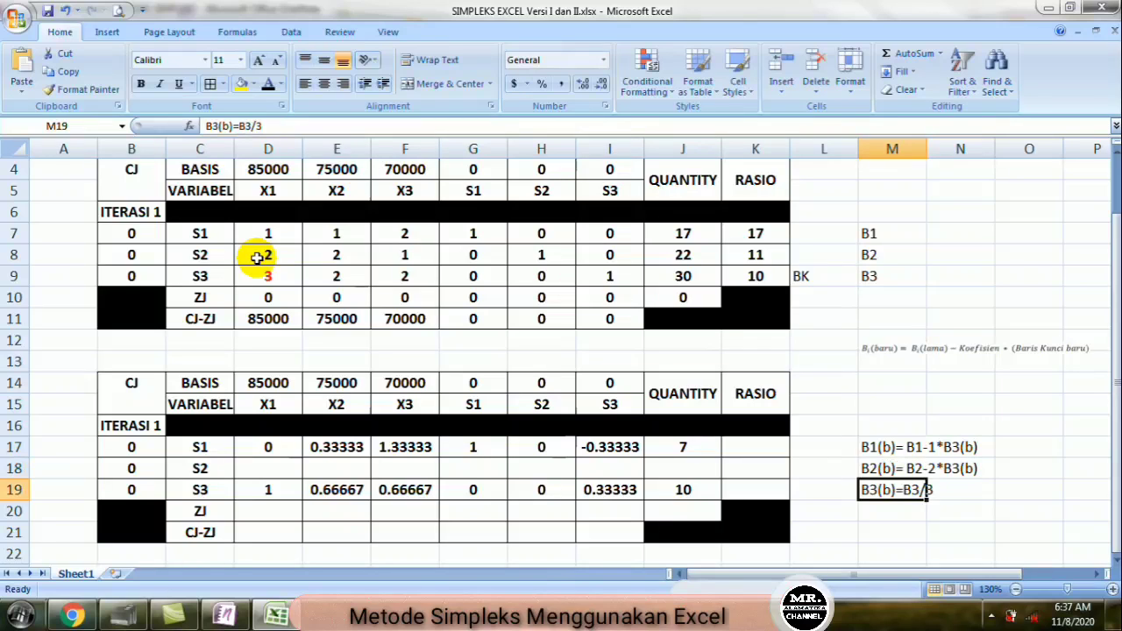
Step: Enter =D8-2*D19 in D18 and copy the formula across the second table's S2 row to J18
left_click(257, 471)
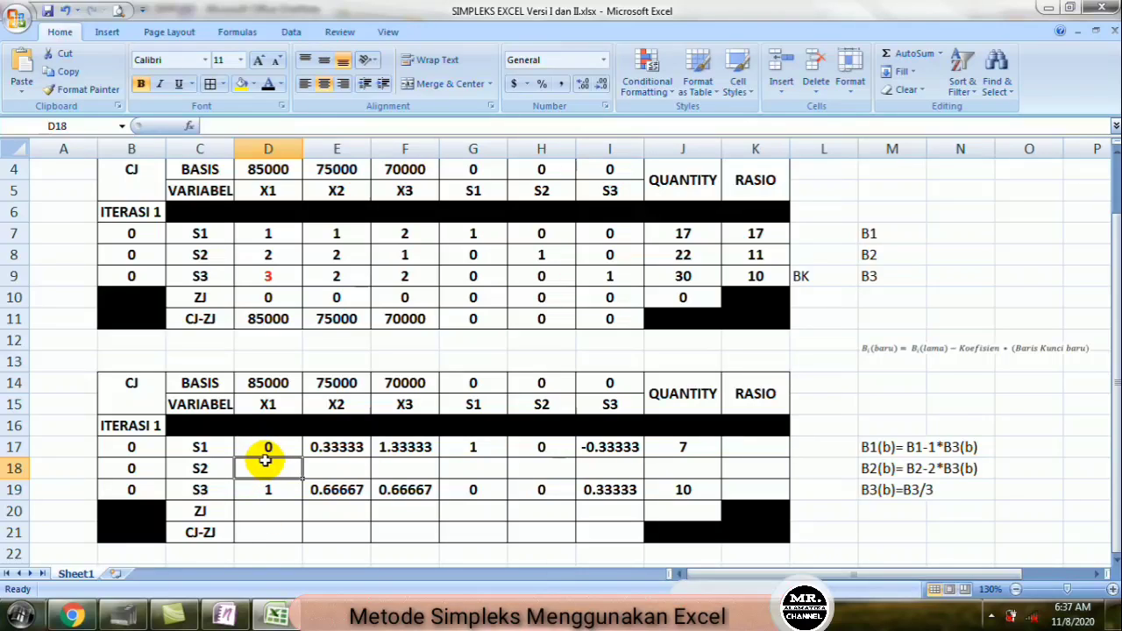
type("=")
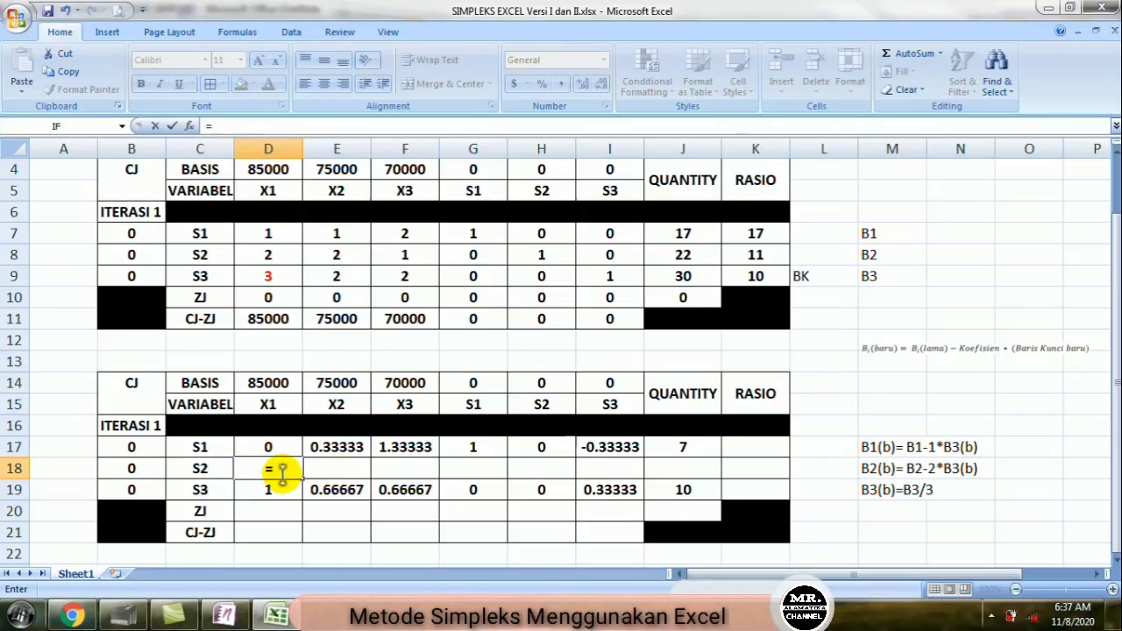
left_click(262, 254)
type("-")
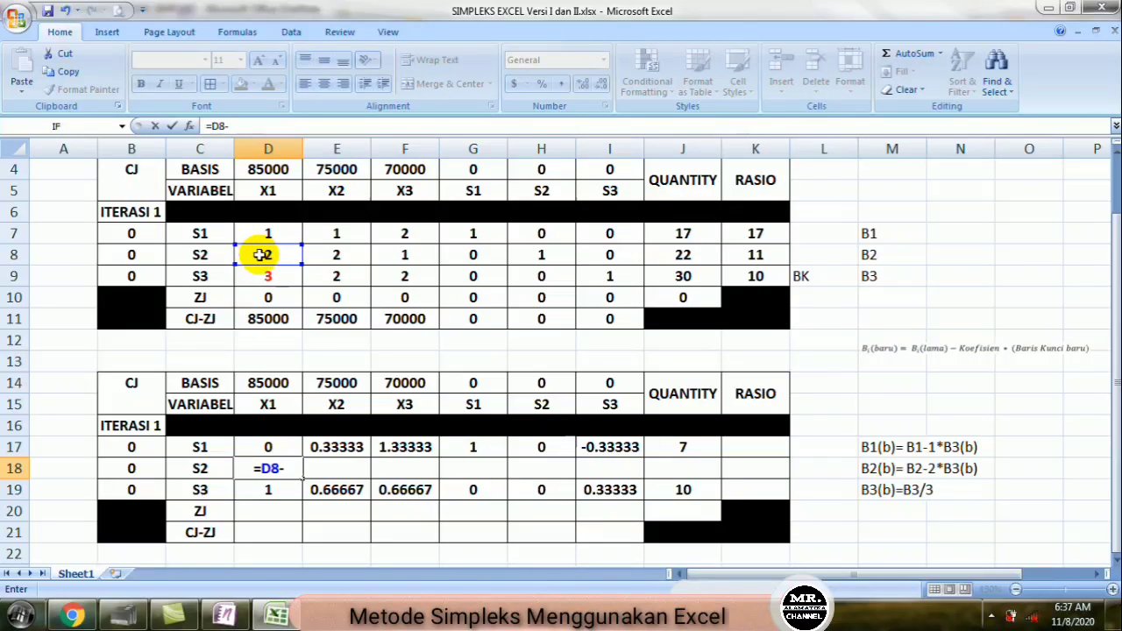
type("2")
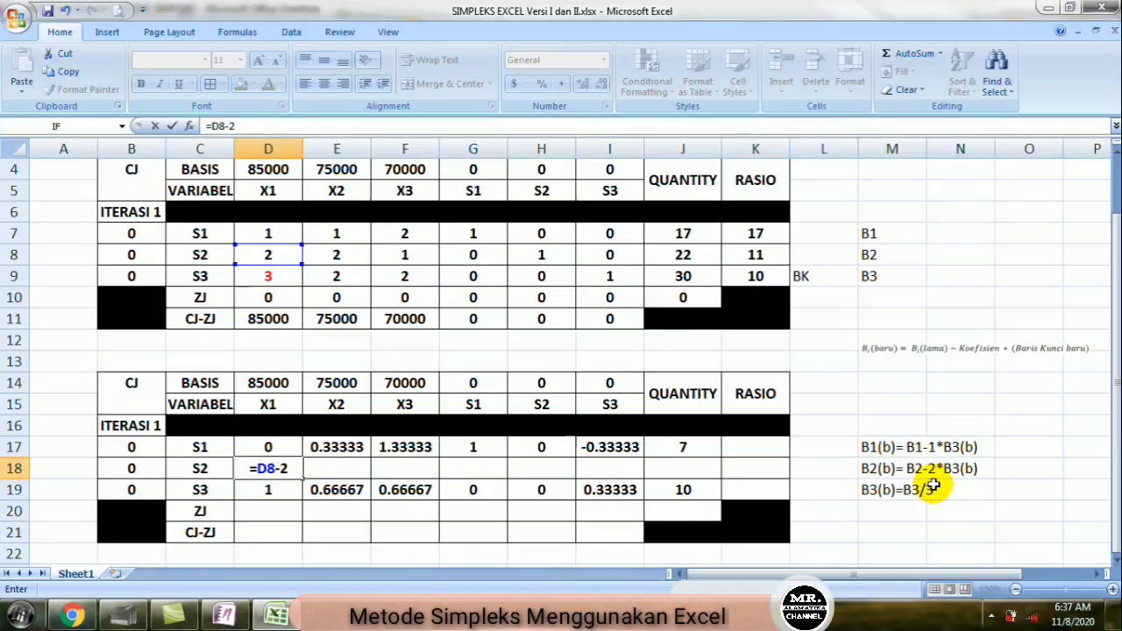
type("*")
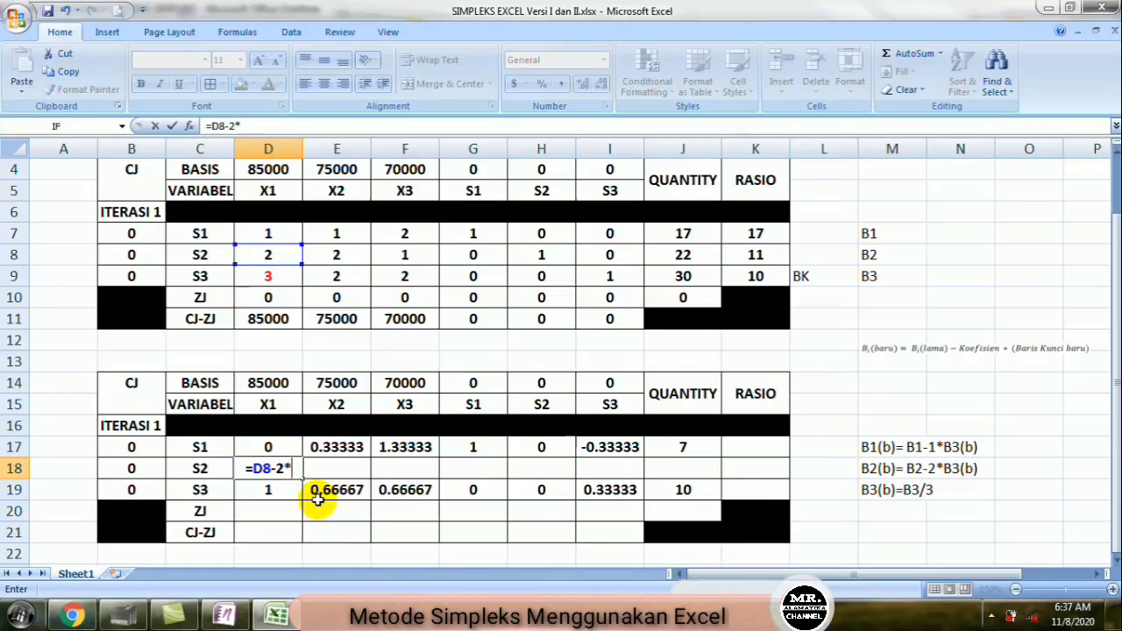
left_click(261, 489)
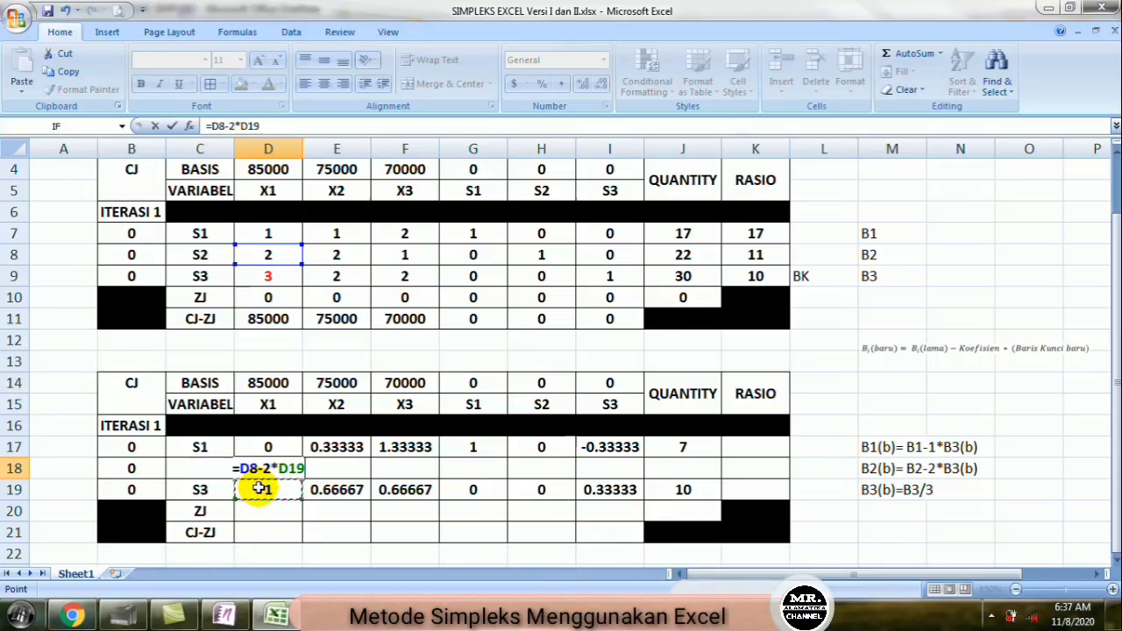
key("Return")
left_click(267, 468)
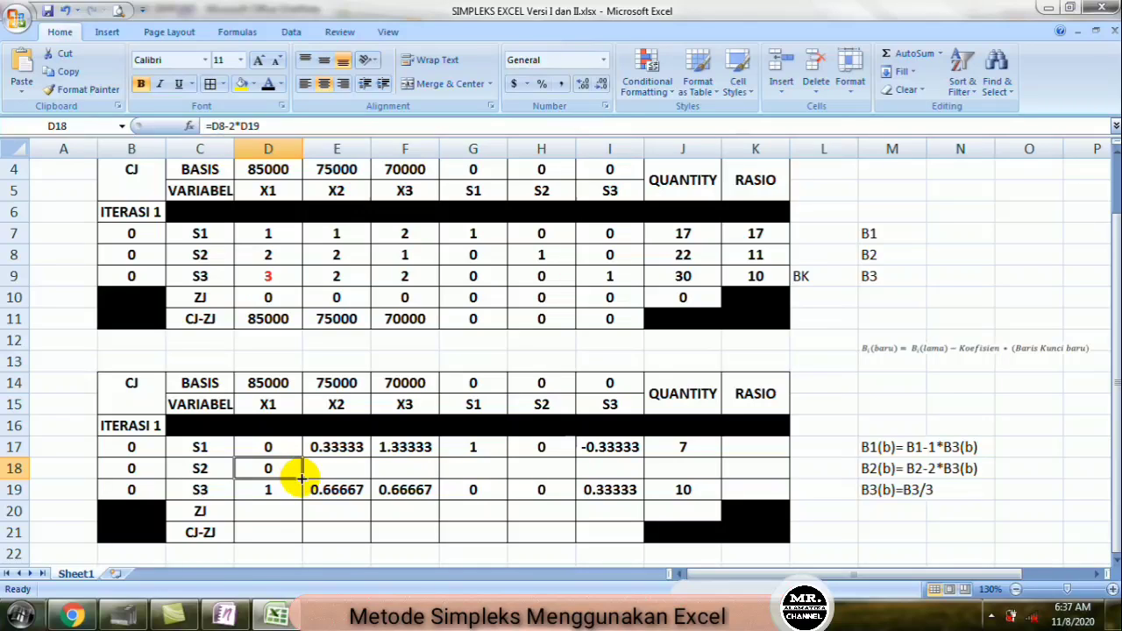
left_click_drag(298, 475, 697, 470)
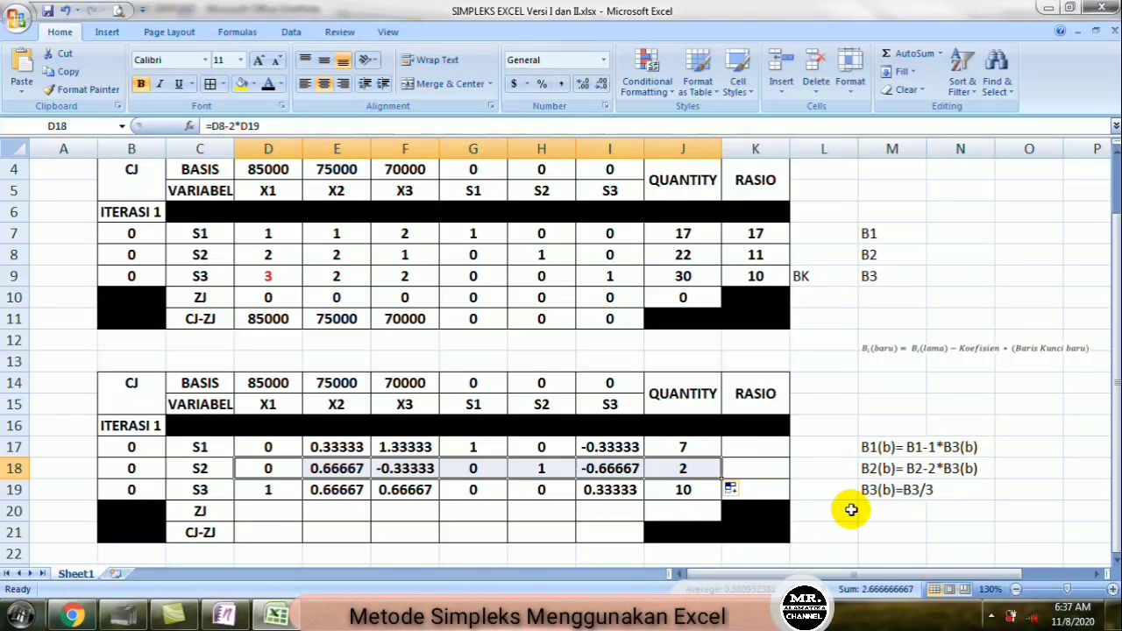
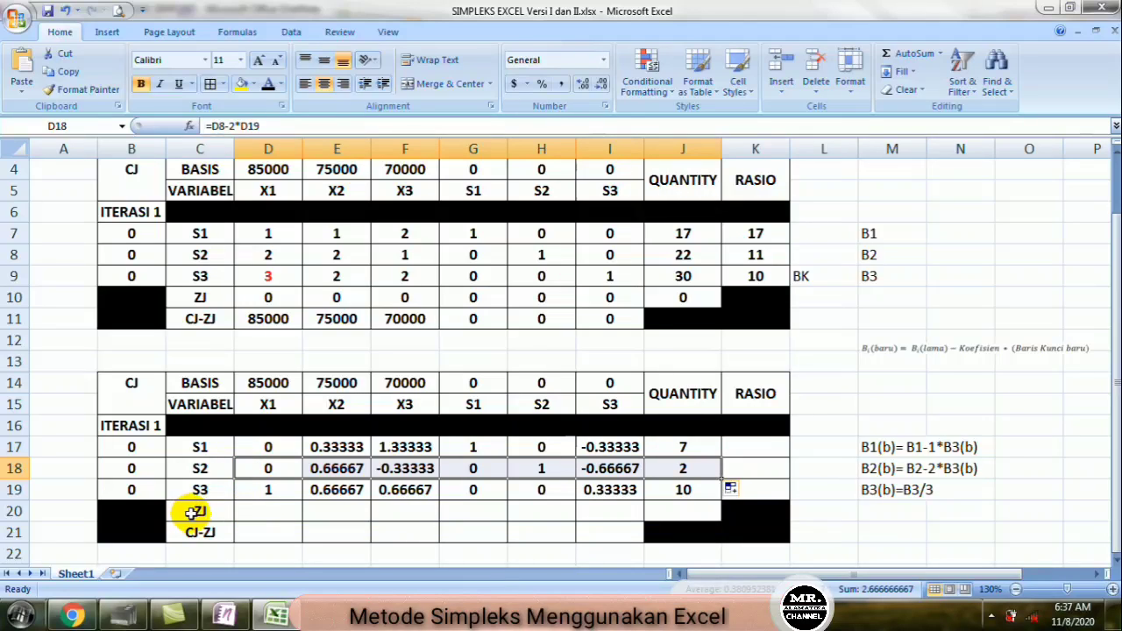
Step: Replace the second table's S3 basis variable with X1 in C19 and set its CJ value in B19 to 85000
left_click(268, 510)
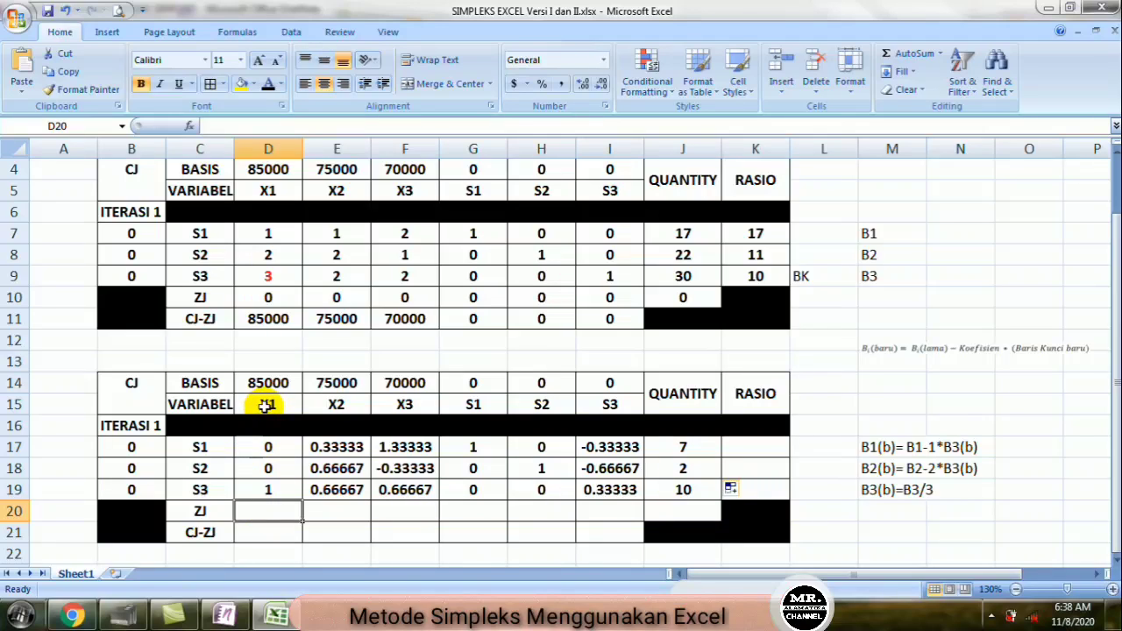
left_click(191, 490)
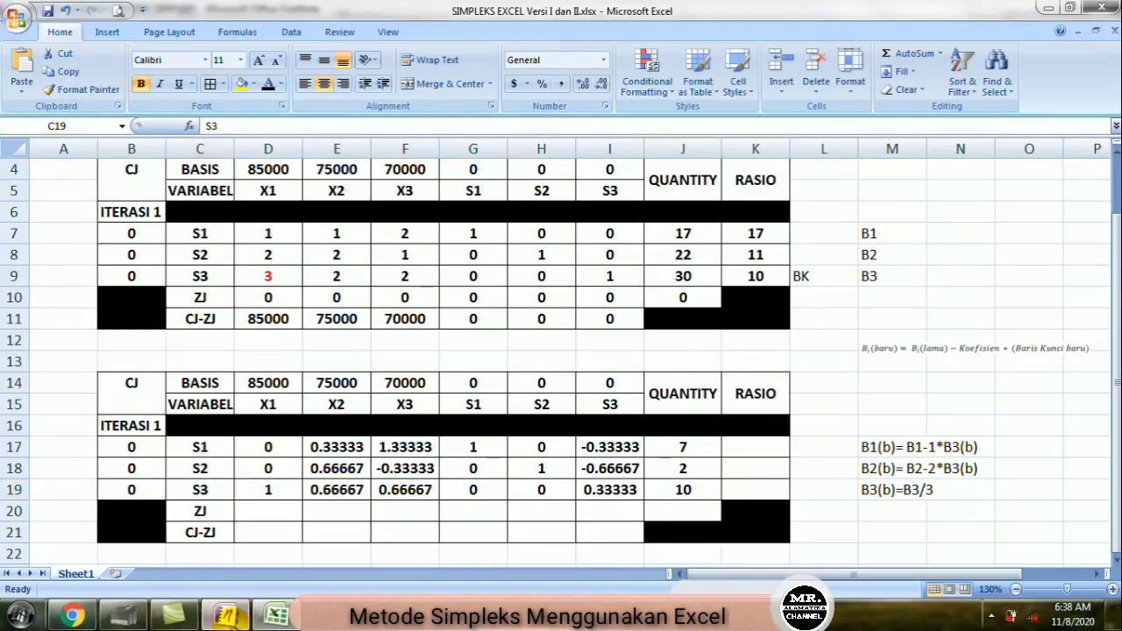
key("alt+Tab")
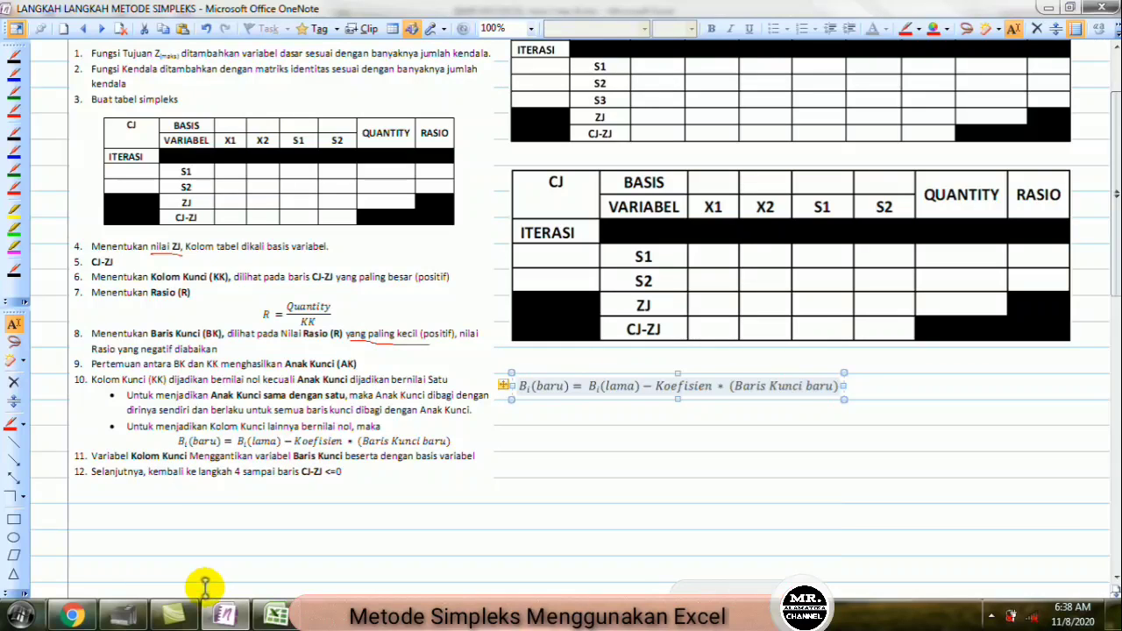
left_click(276, 616)
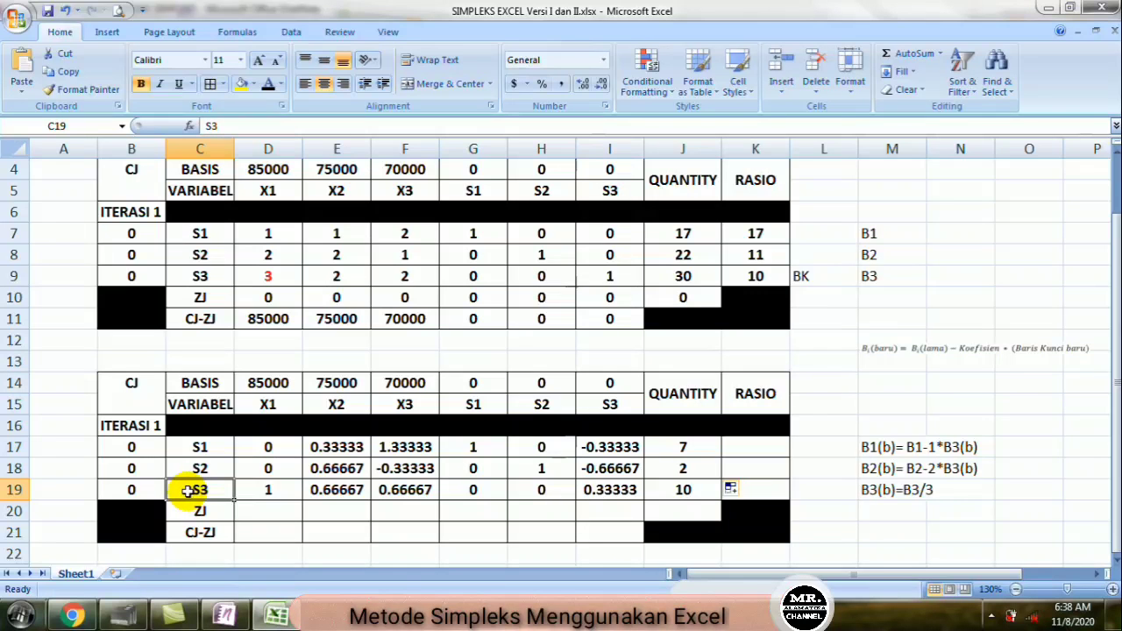
left_click(259, 400)
left_click(198, 493)
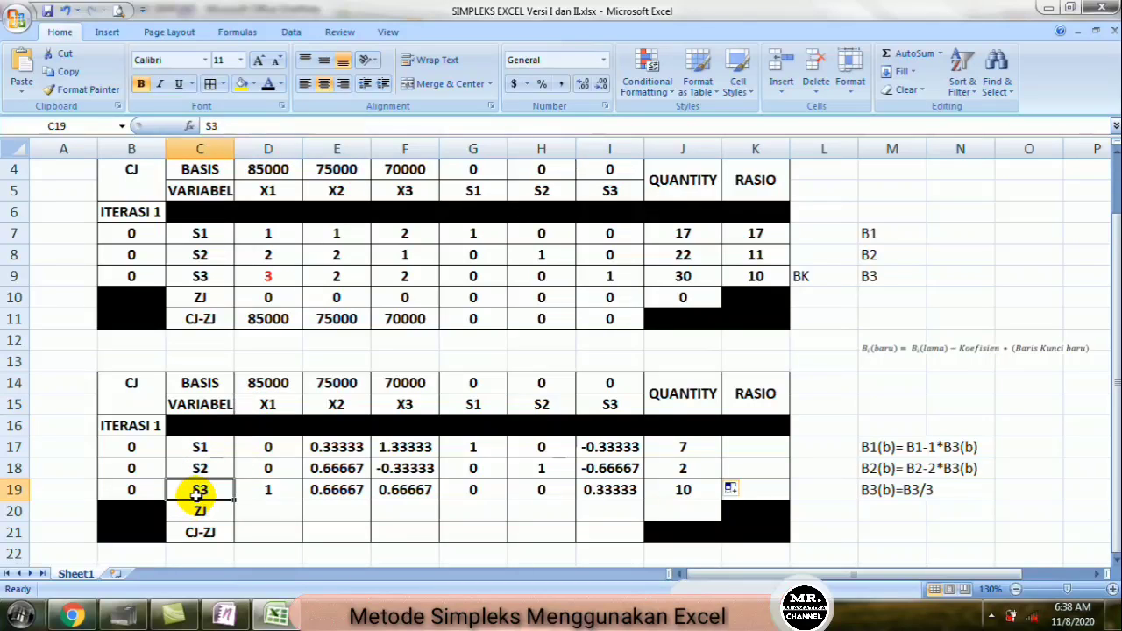
type("X1")
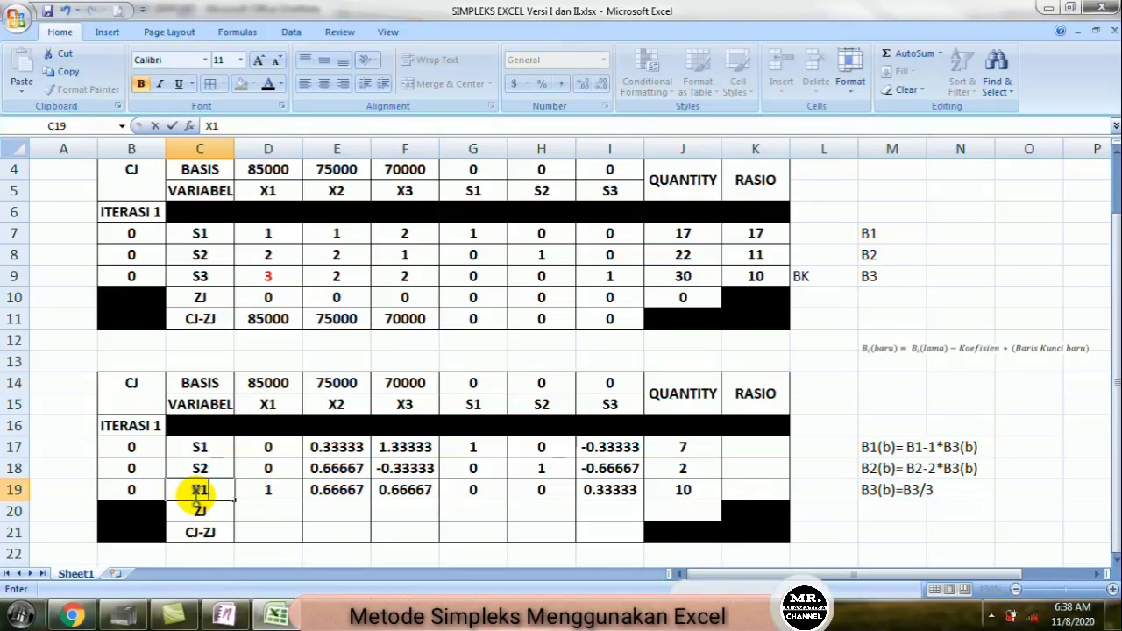
left_click(123, 489)
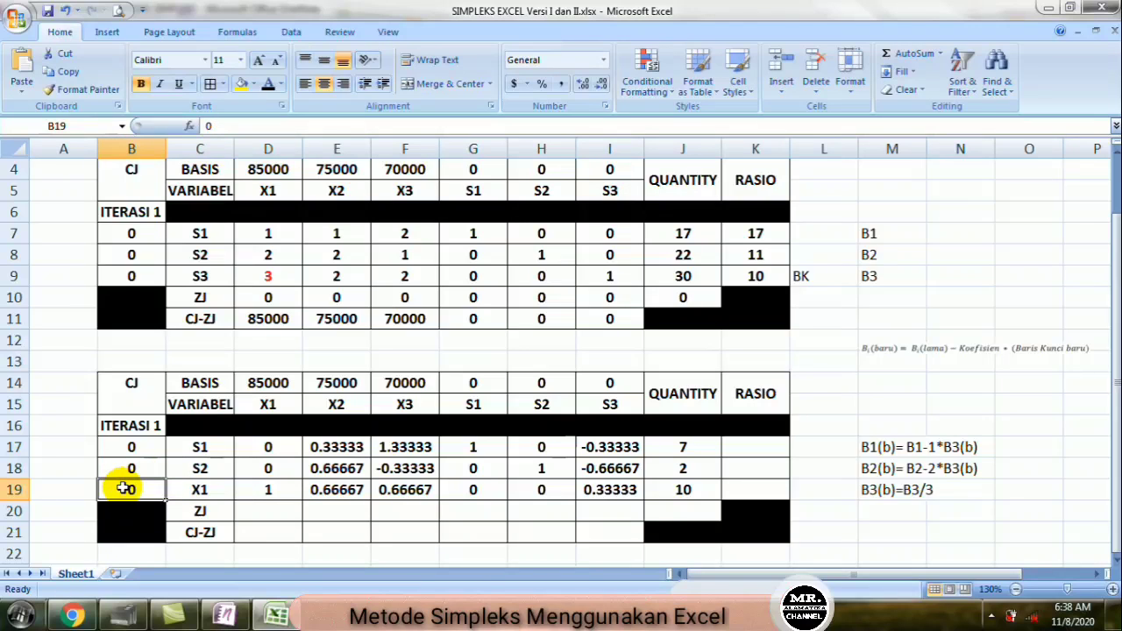
type("85000")
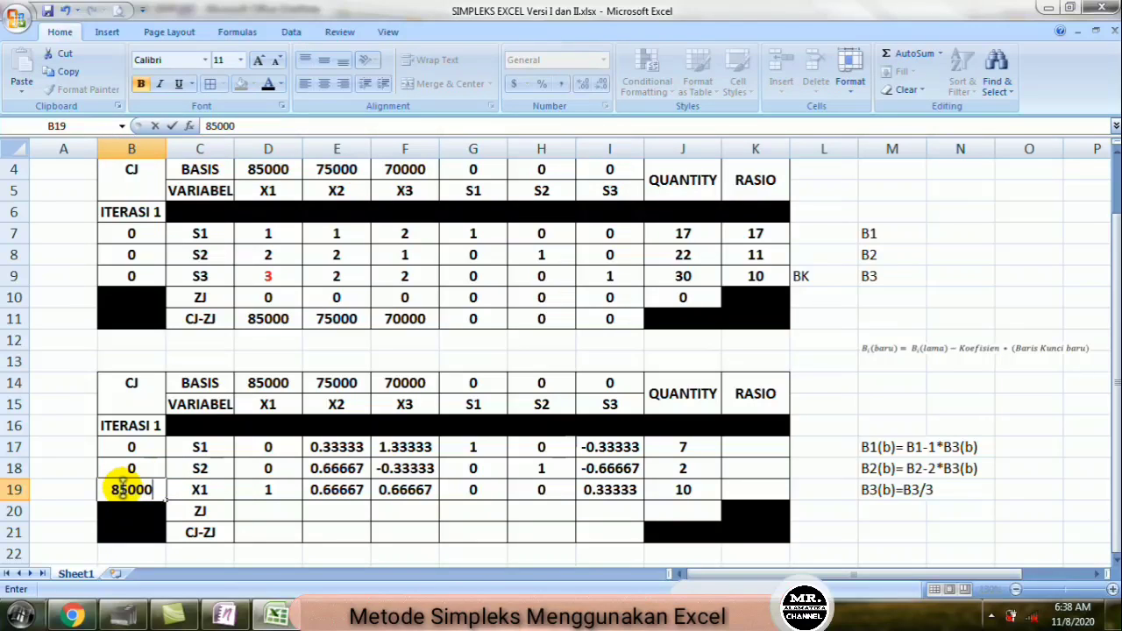
key("Return")
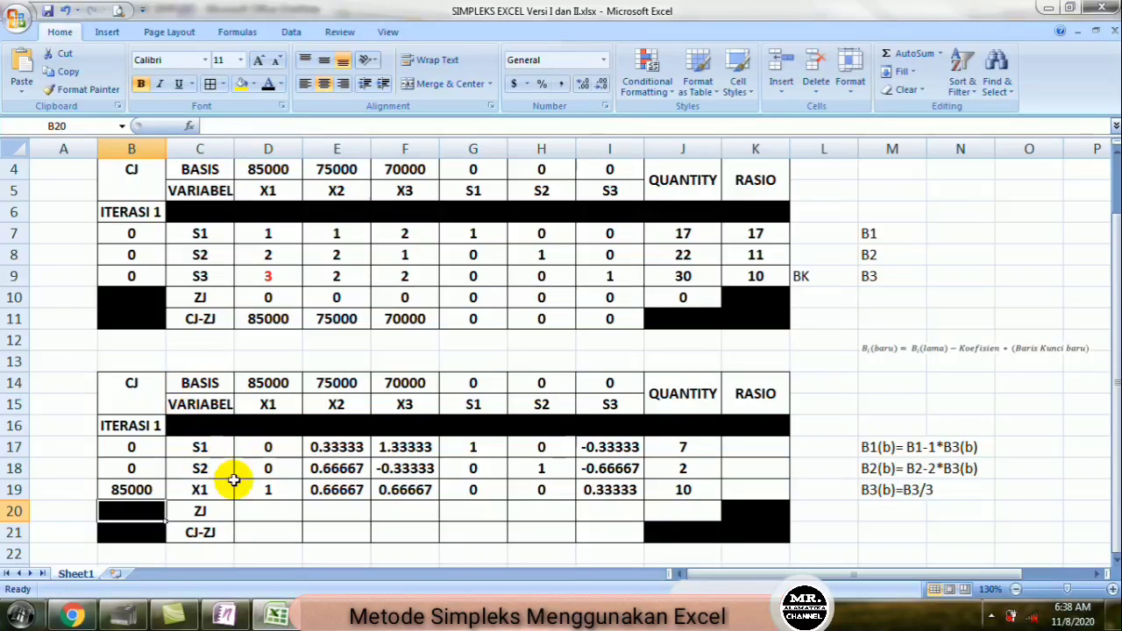
Step: Enter =D17*$B$17+D18*$B$18+D19*$B$19 in D20 and copy the formula across the second table's ZJ row to J20
left_click(252, 509)
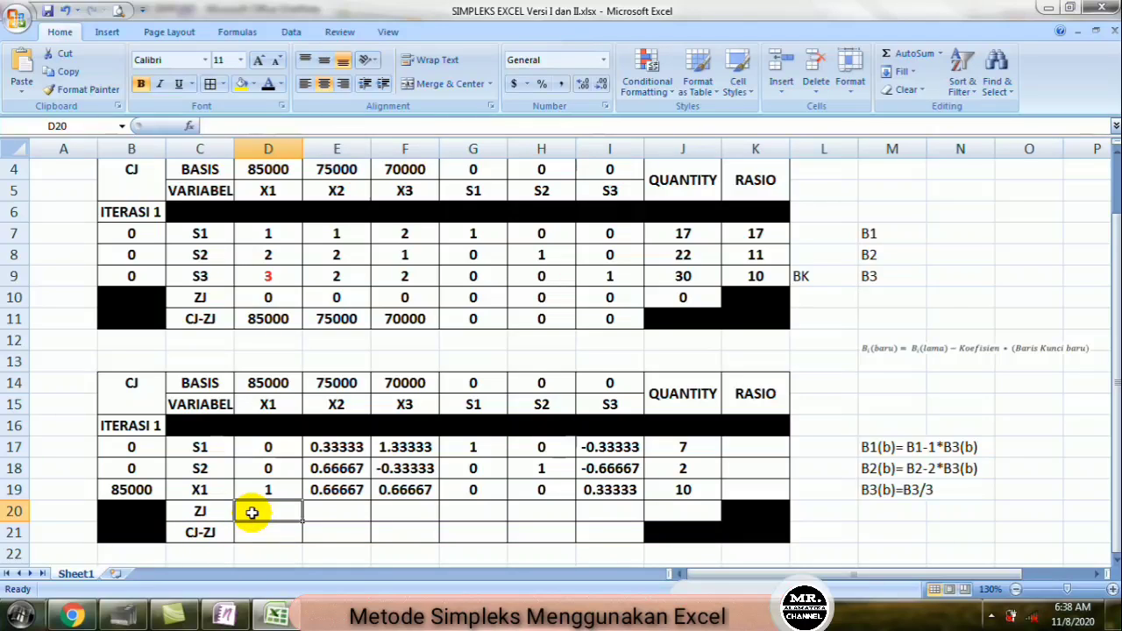
type("=")
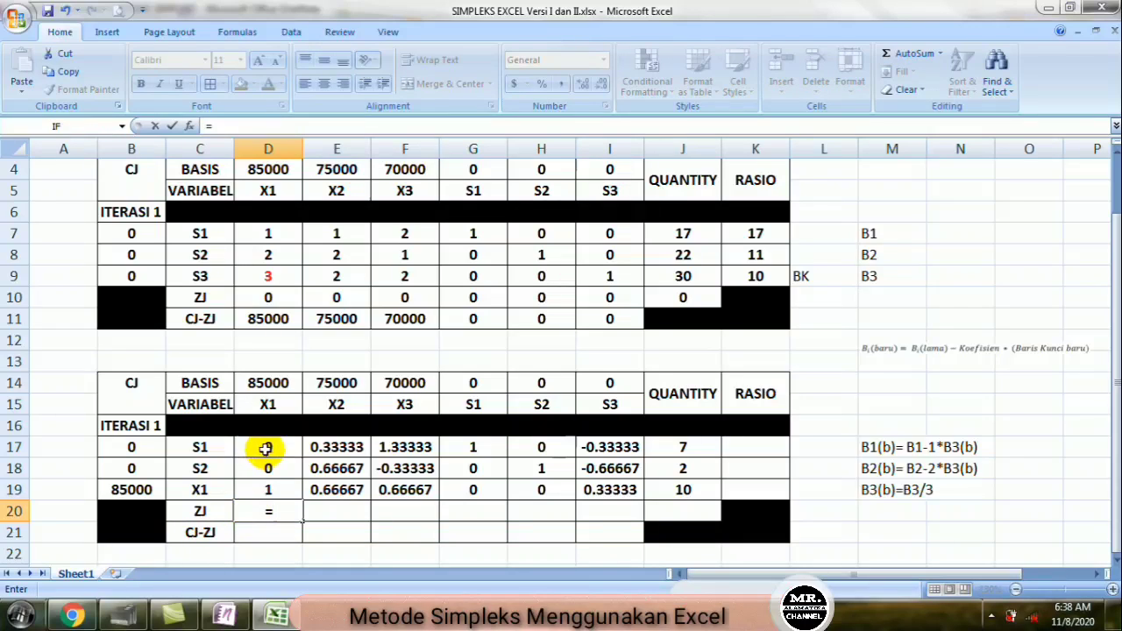
left_click(266, 447)
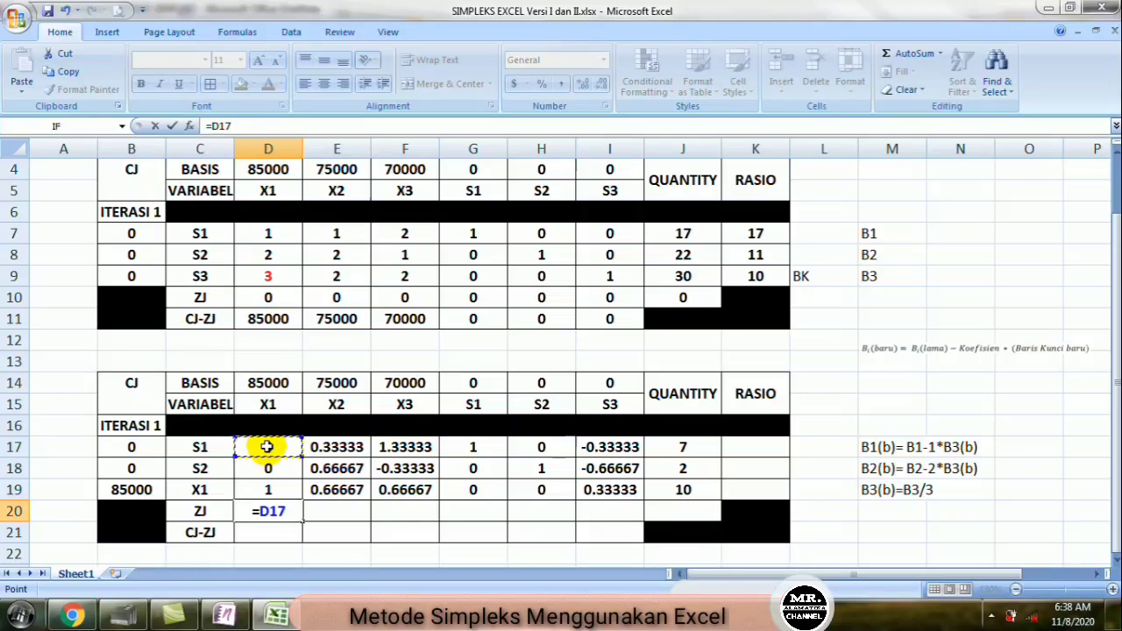
type("*")
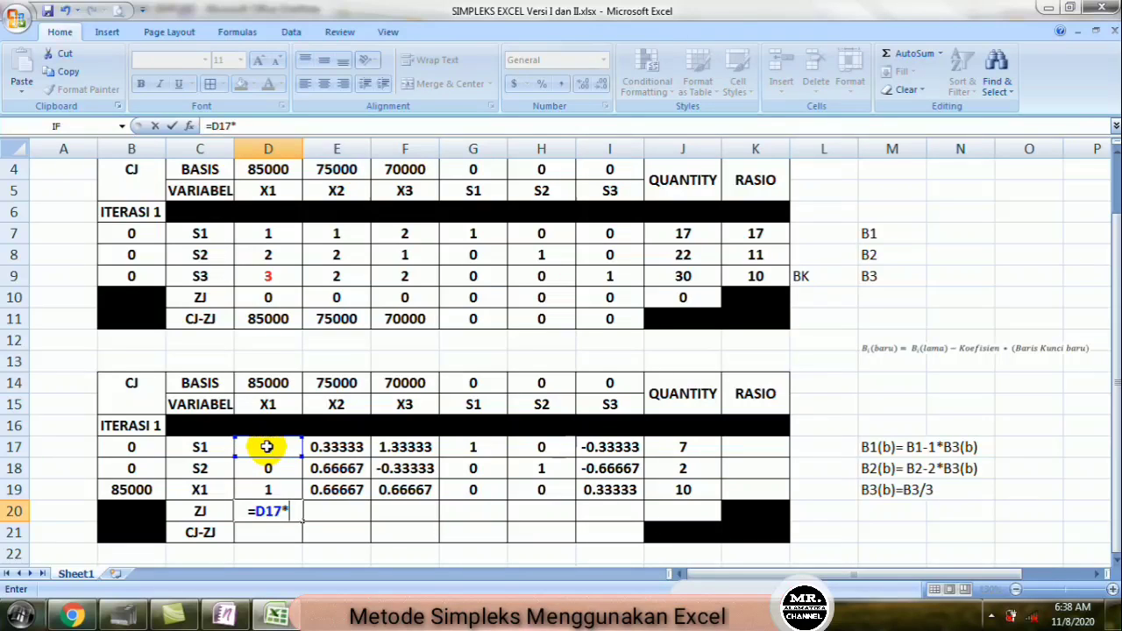
left_click(131, 447)
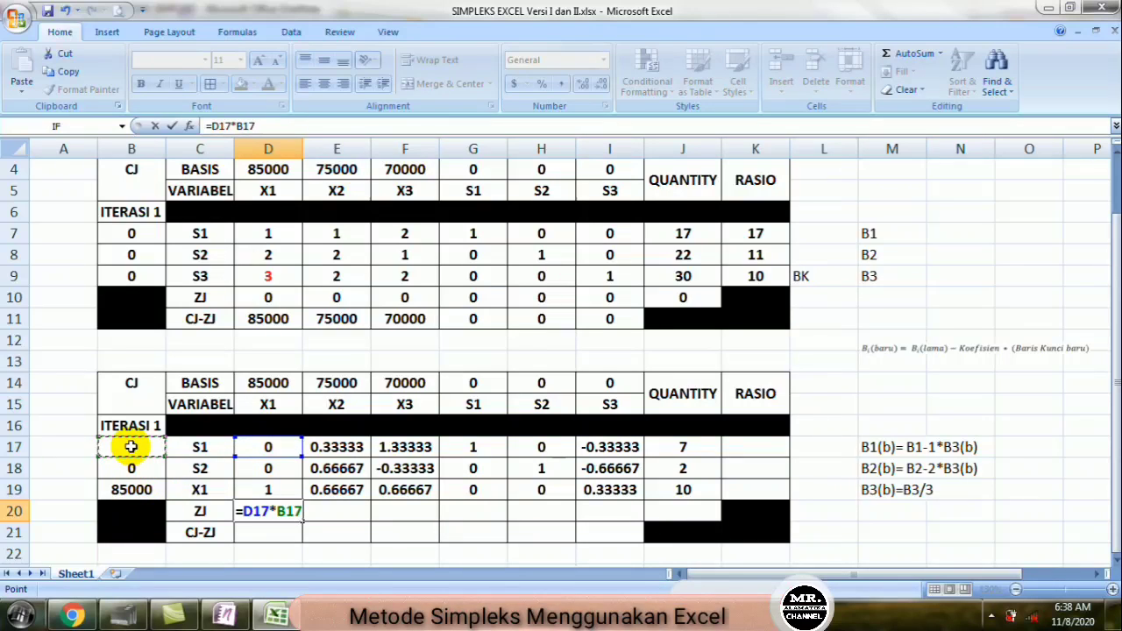
key("F4")
type("+")
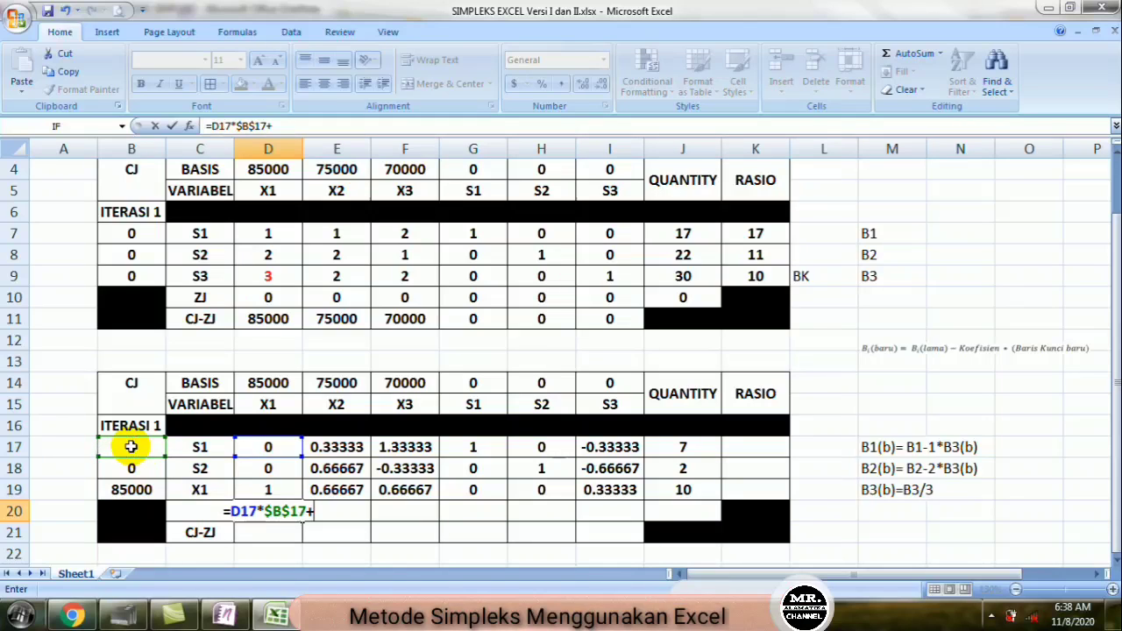
left_click(269, 469)
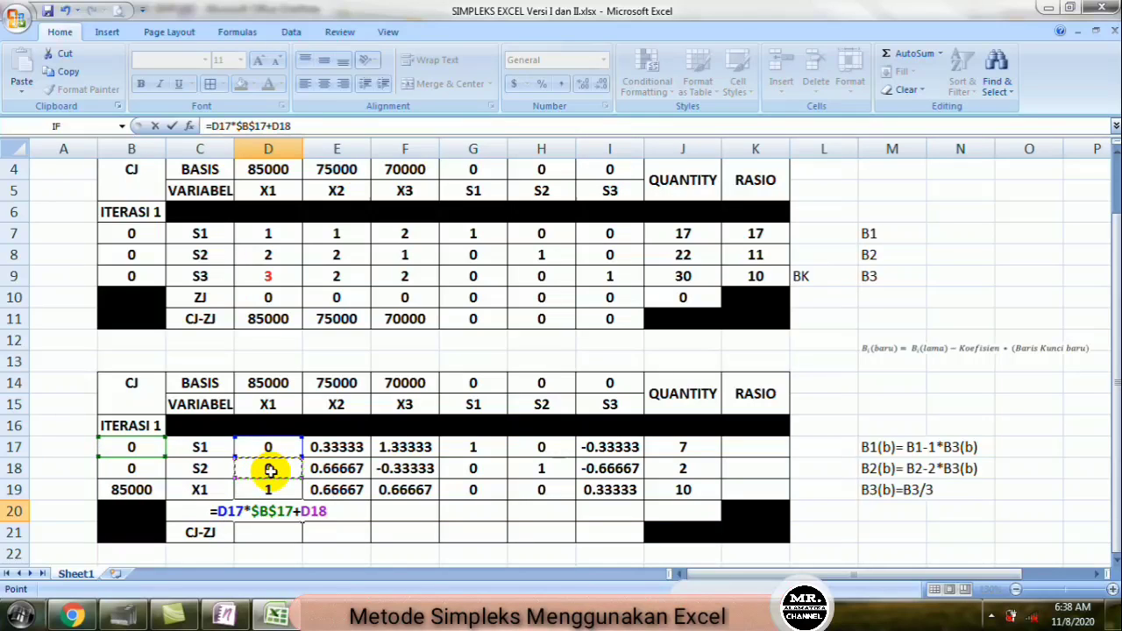
type("*")
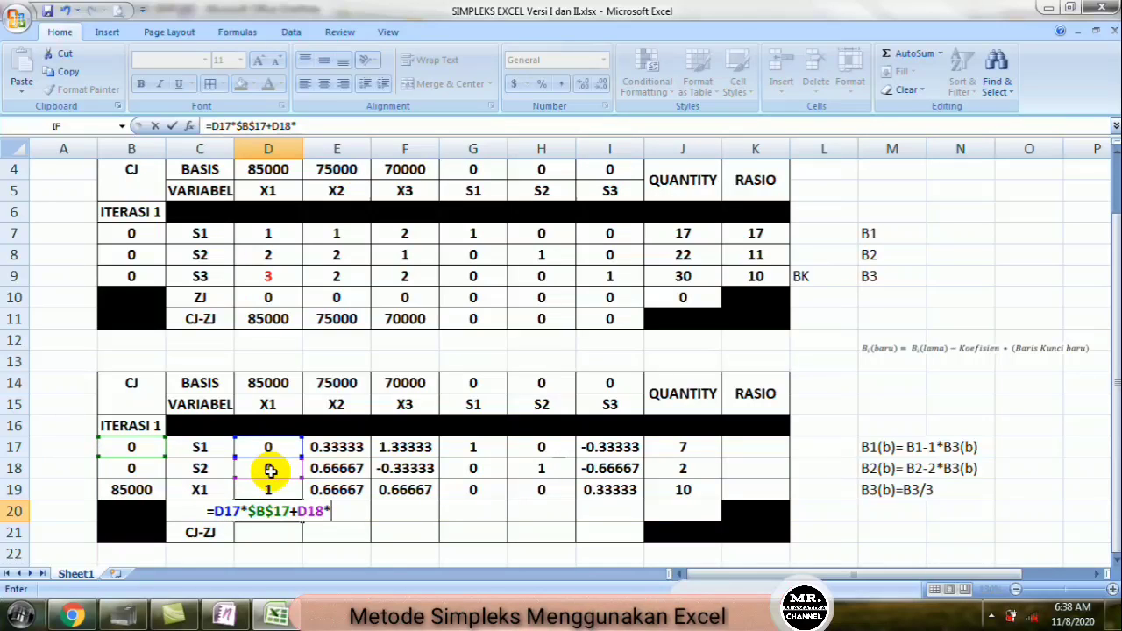
left_click(129, 469)
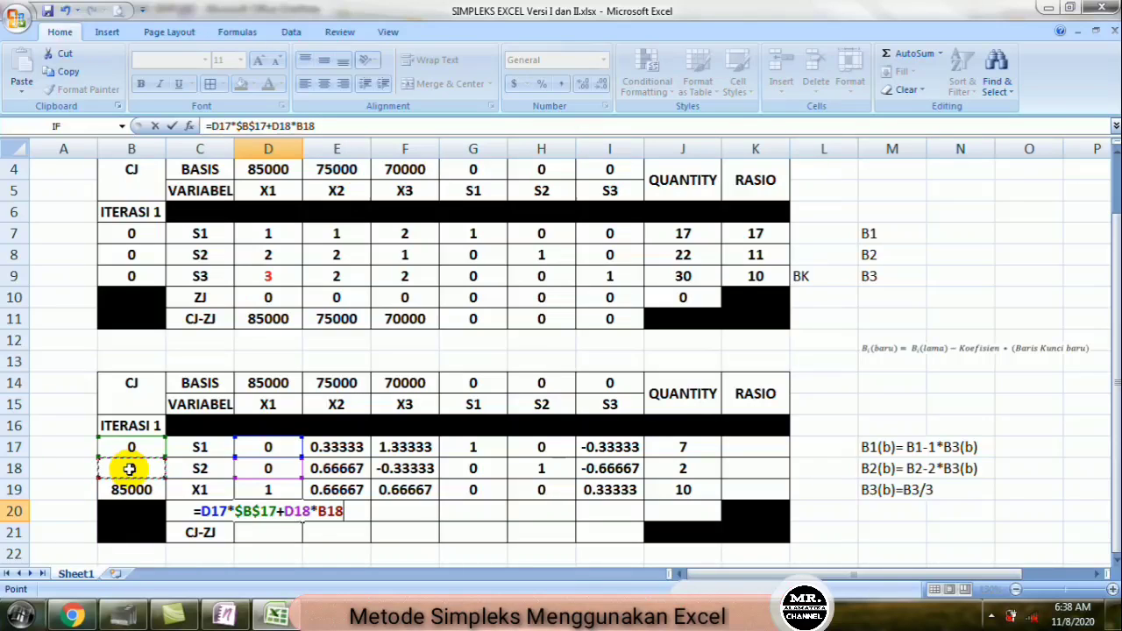
key("F4")
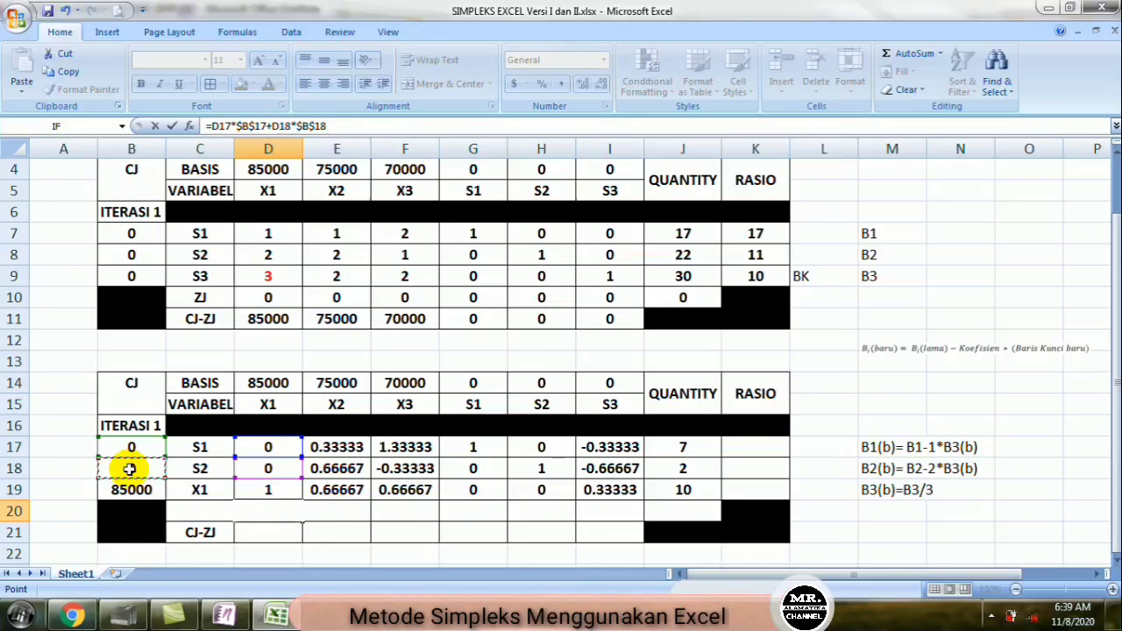
type("+")
left_click(247, 491)
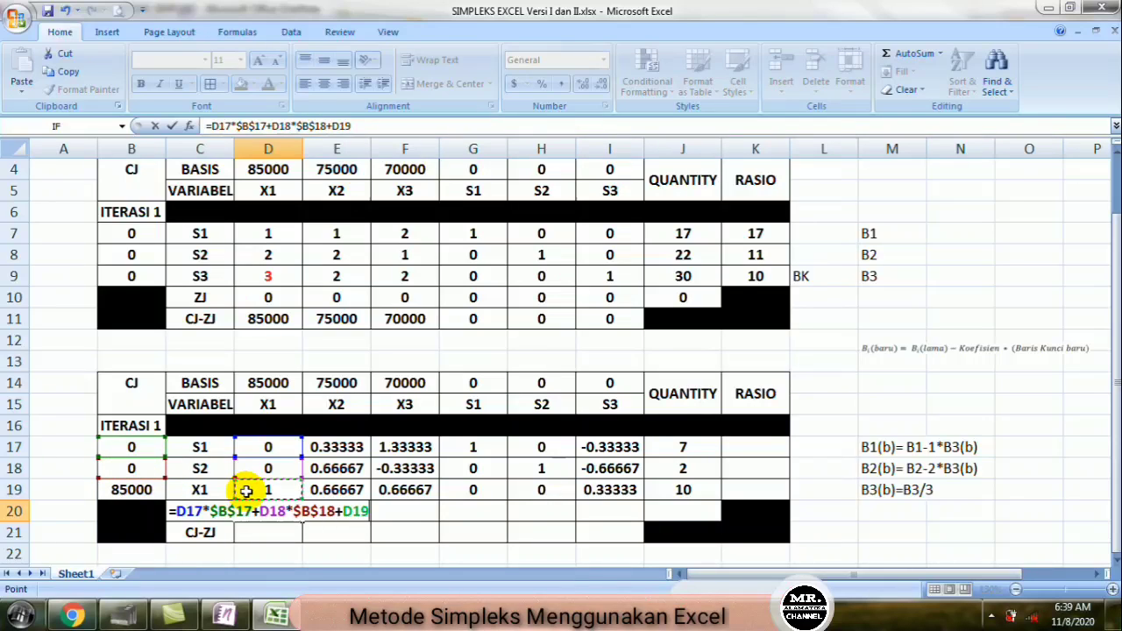
type("*")
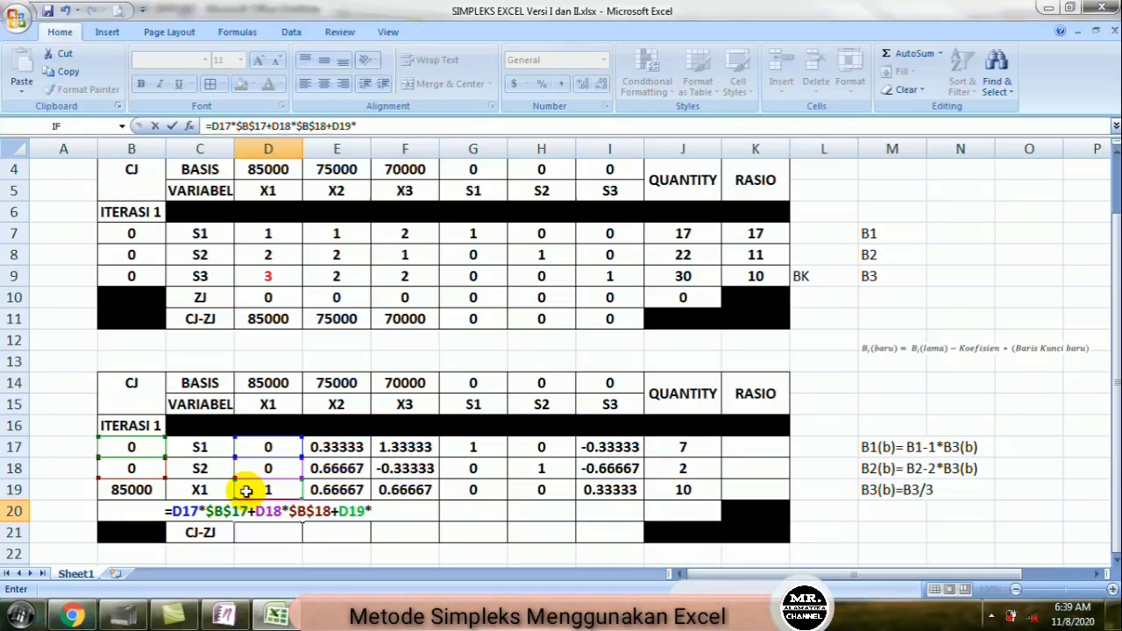
left_click(119, 490)
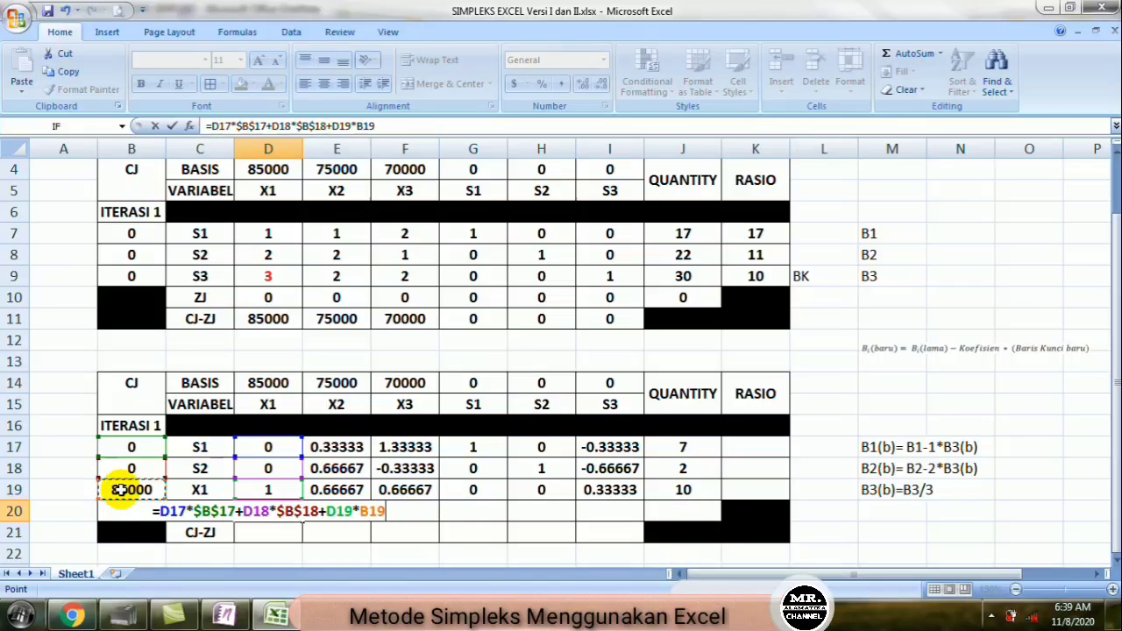
key("F4")
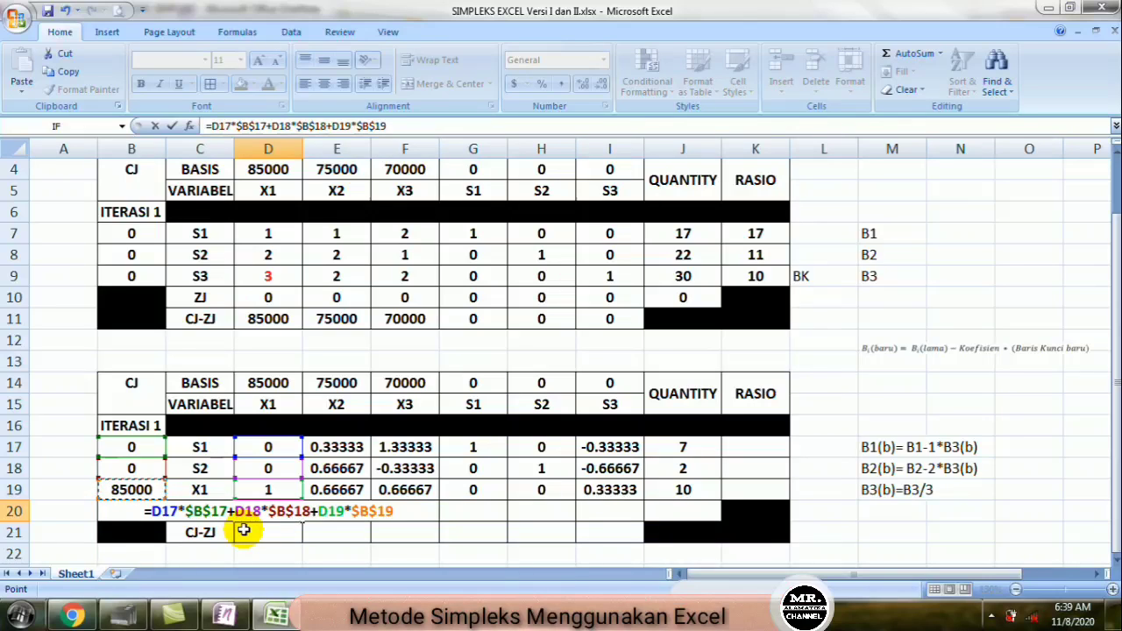
key("Return")
left_click(263, 511)
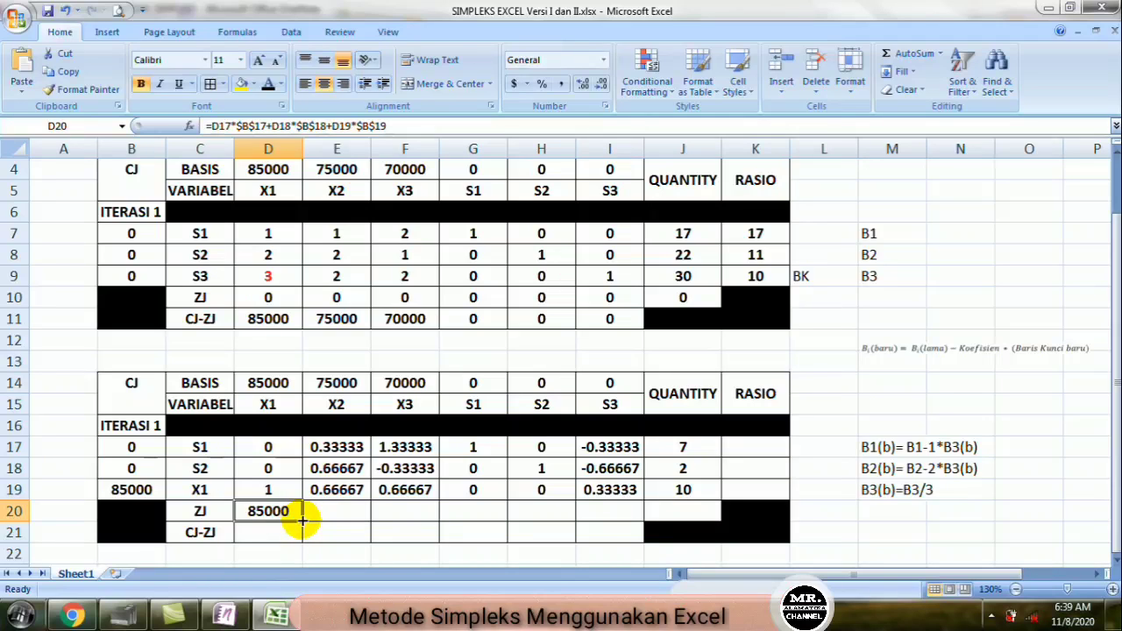
left_click_drag(302, 519, 693, 511)
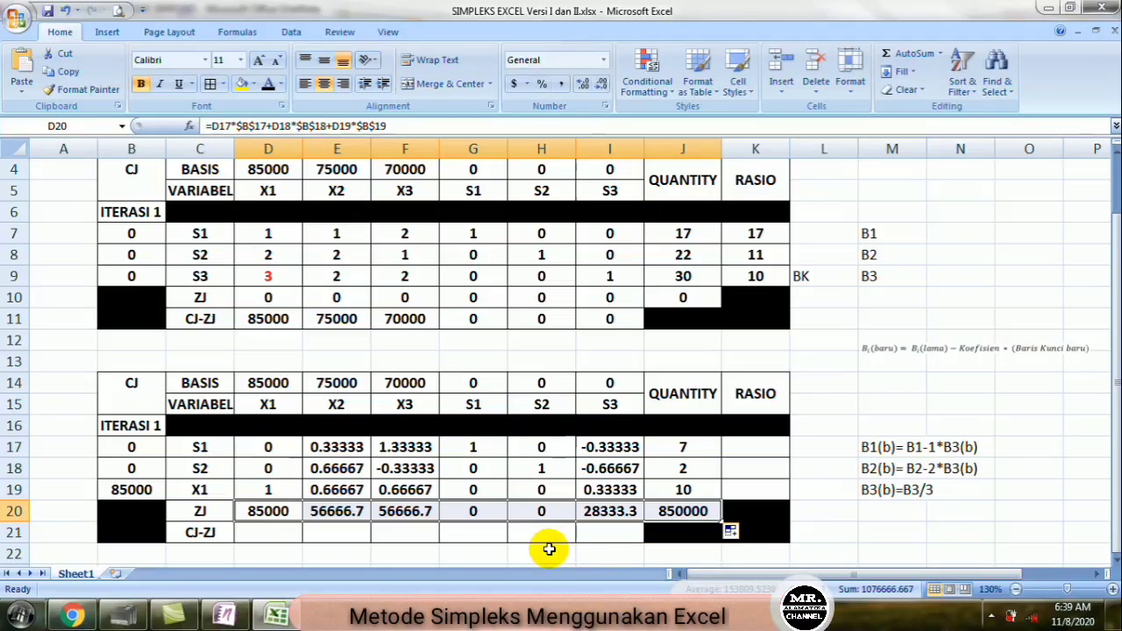
Step: Enter =D14-D20 in D21 and copy the formula across the second table's CJ-ZJ row to I21
left_click(259, 533)
type("=")
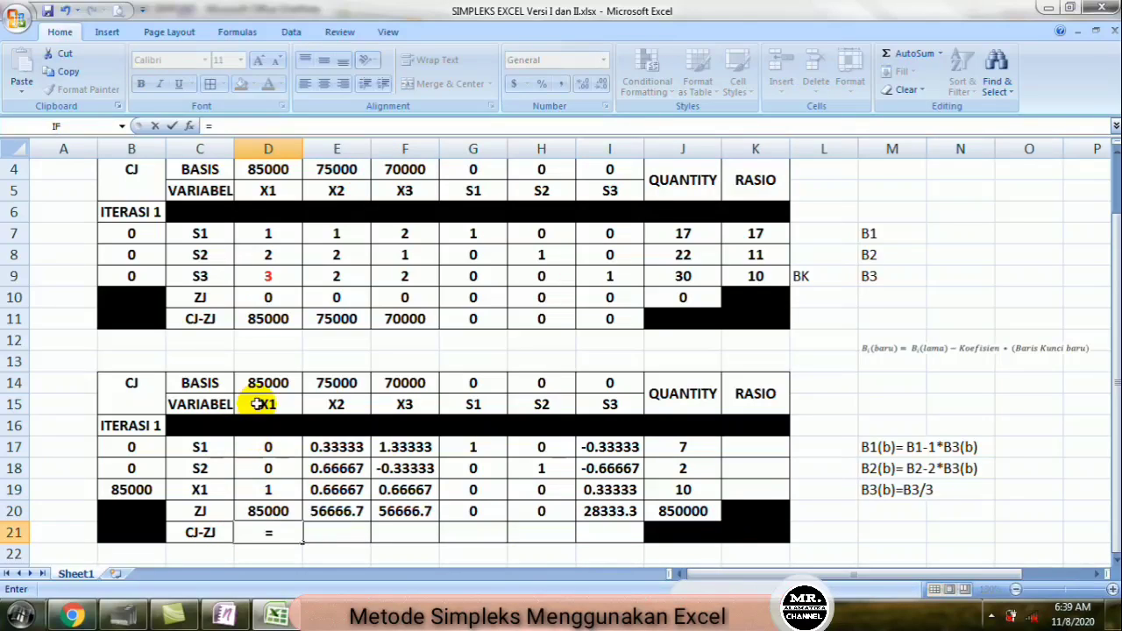
left_click(264, 386)
type("-")
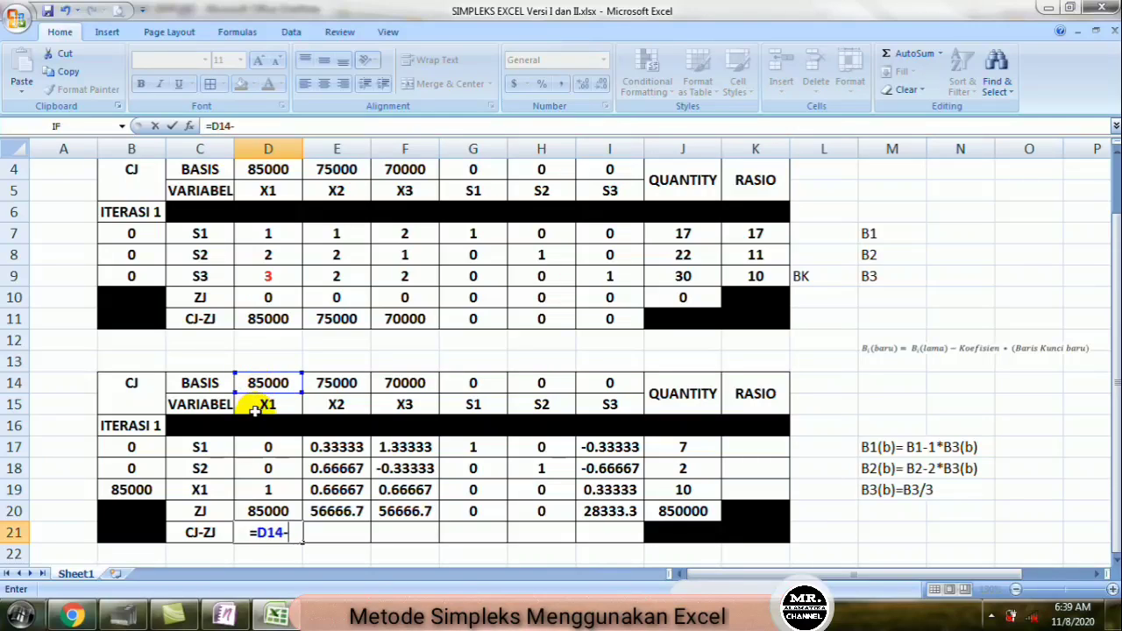
left_click(268, 504)
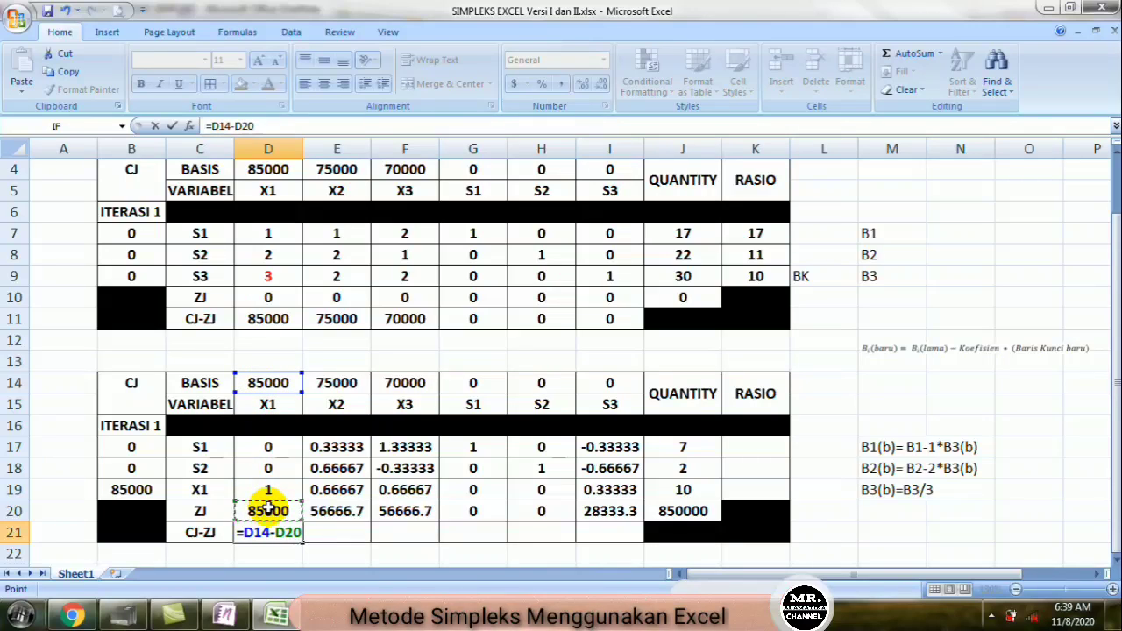
key("Return")
left_click(268, 533)
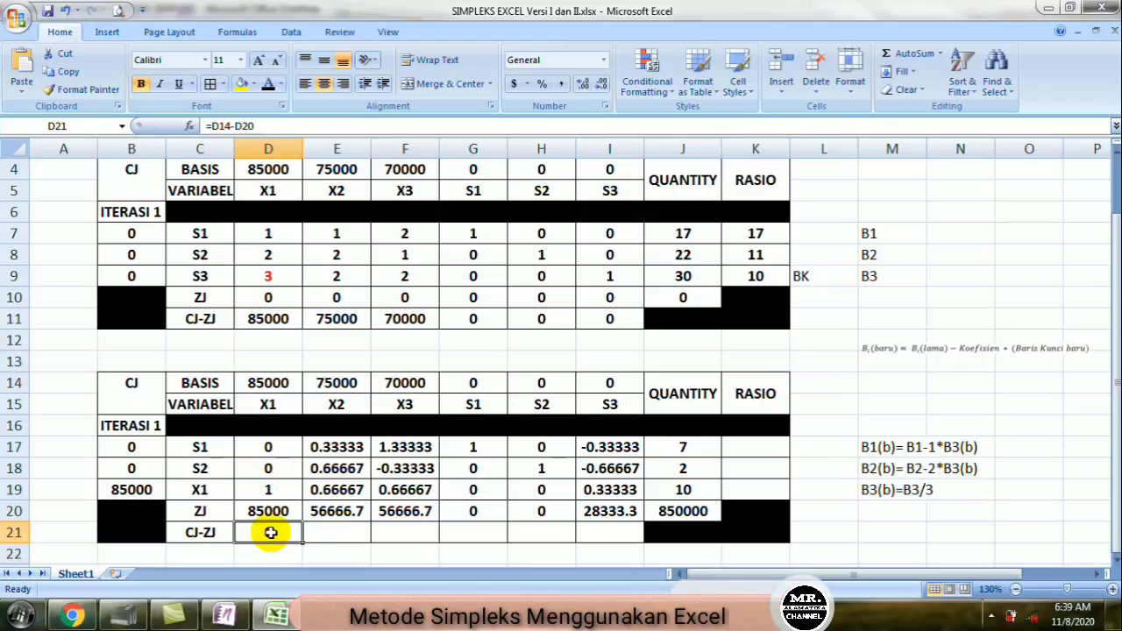
left_click_drag(300, 540, 629, 536)
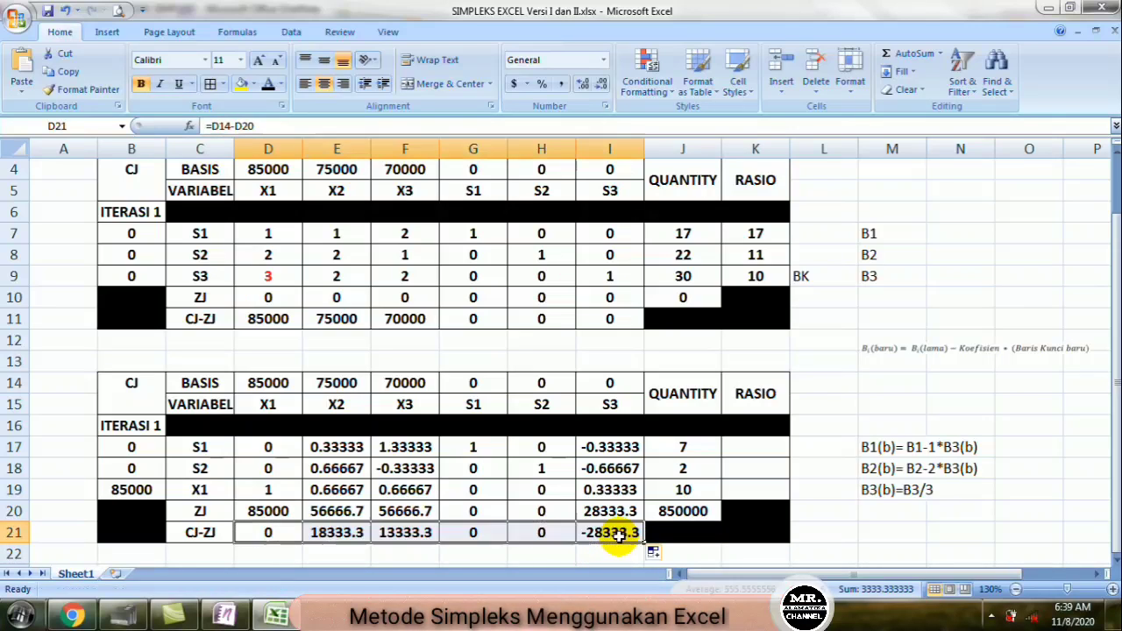
Step: Check the cell references of the copied CJ-ZJ formula in F21
left_click(394, 530)
double_click(394, 531)
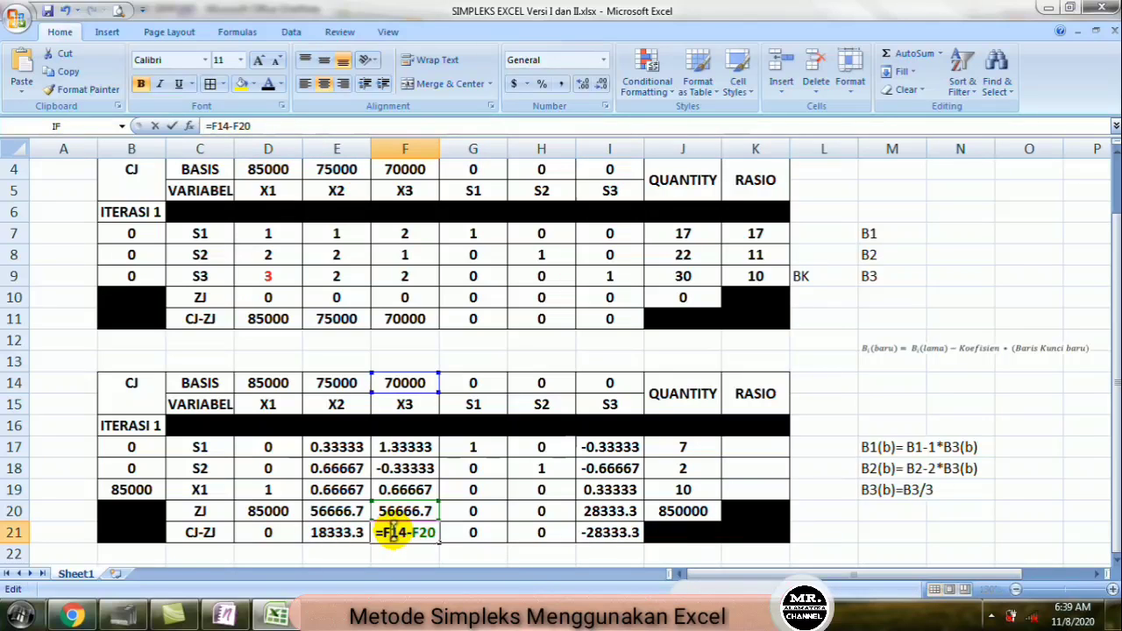
key("Return")
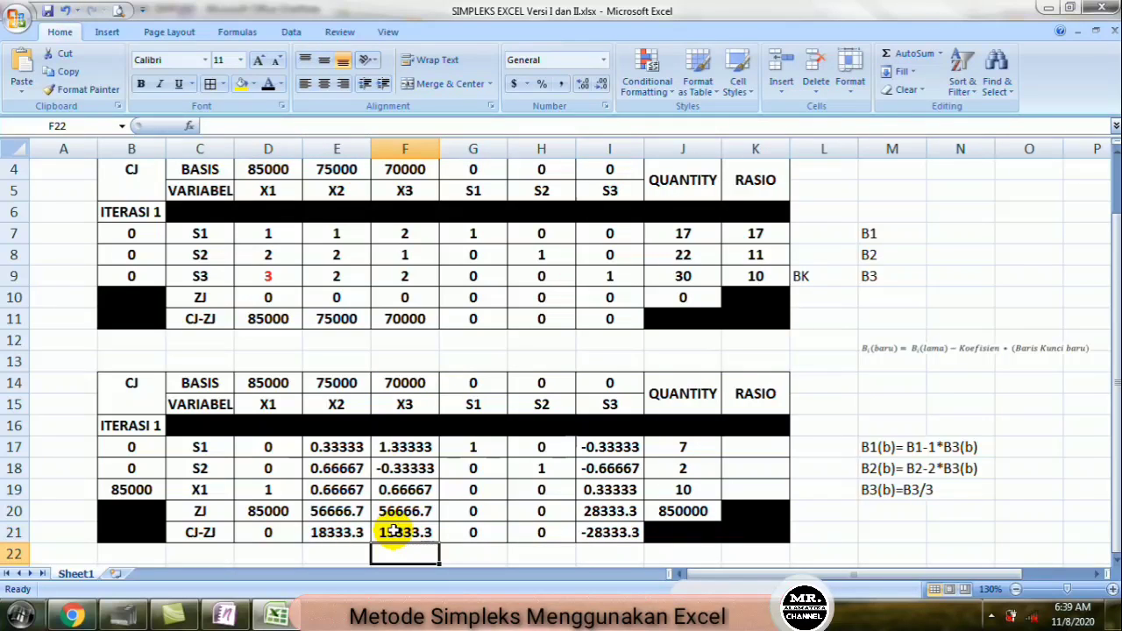
Step: Compare the second table's CJ-ZJ row with the simplex method steps in the OneNote notes and return to the Excel workbook
left_click(276, 553)
key("Down")
key("Down")
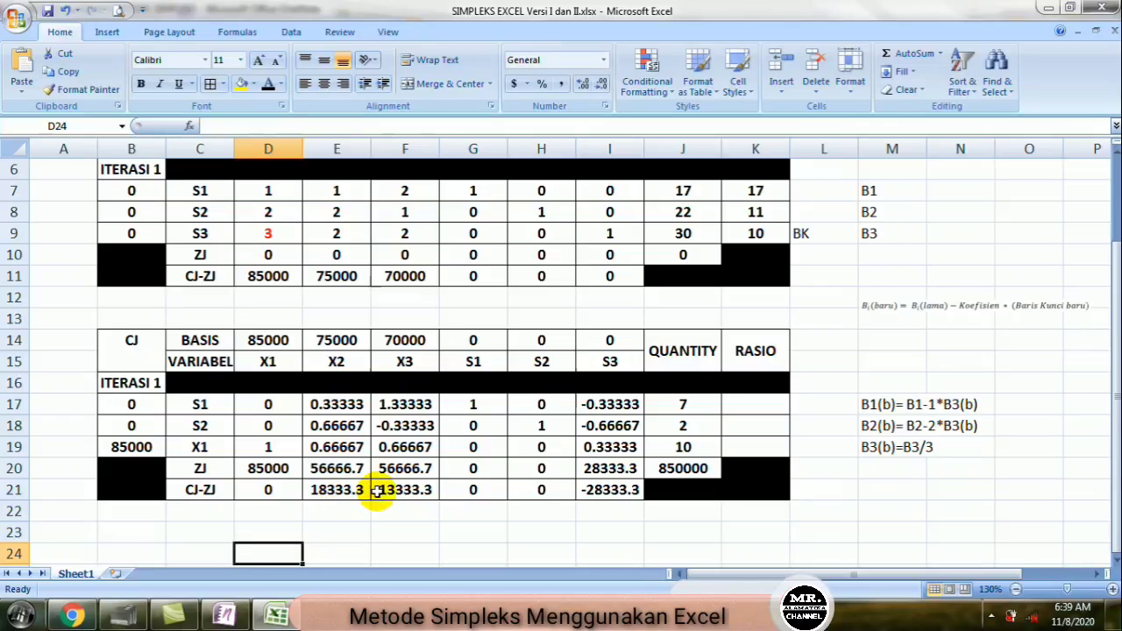
left_click(227, 616)
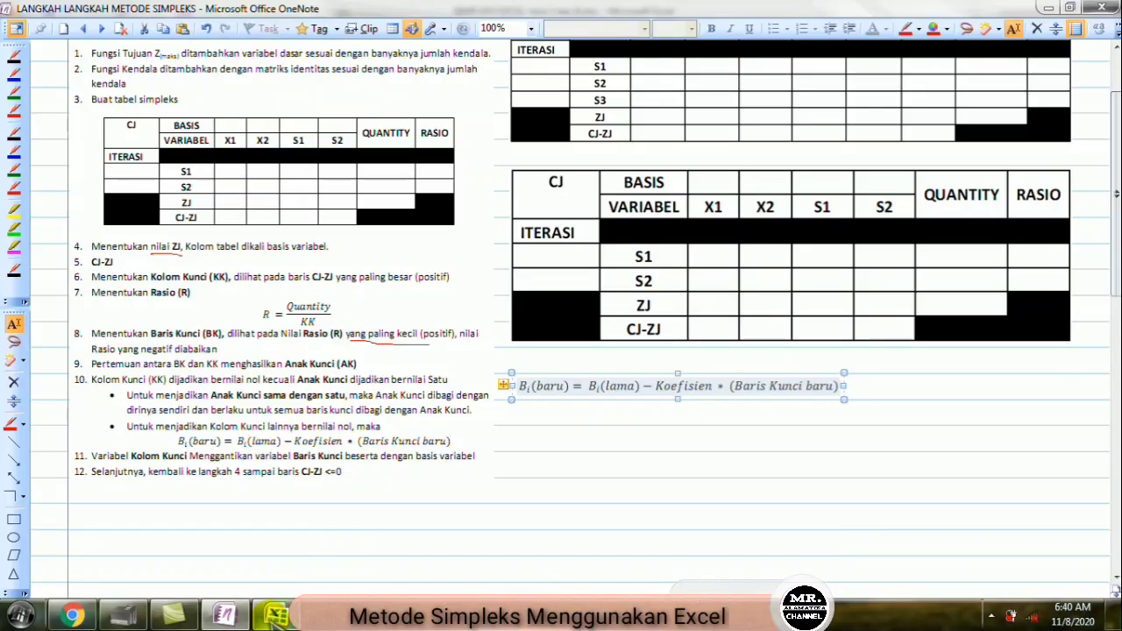
mouse_move(277, 614)
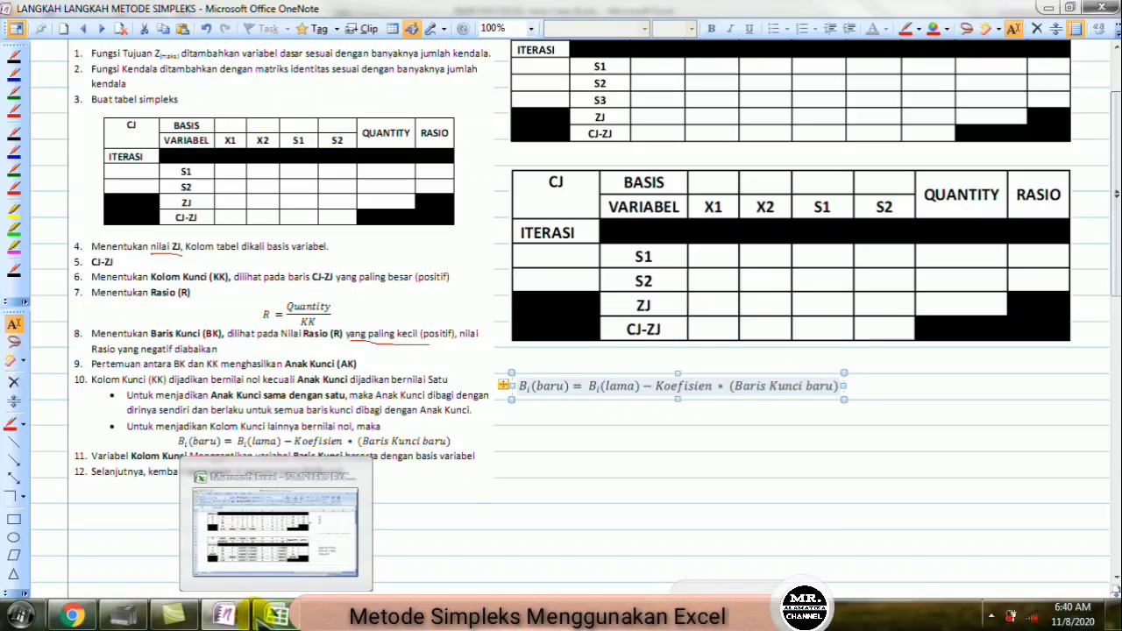
left_click(256, 614)
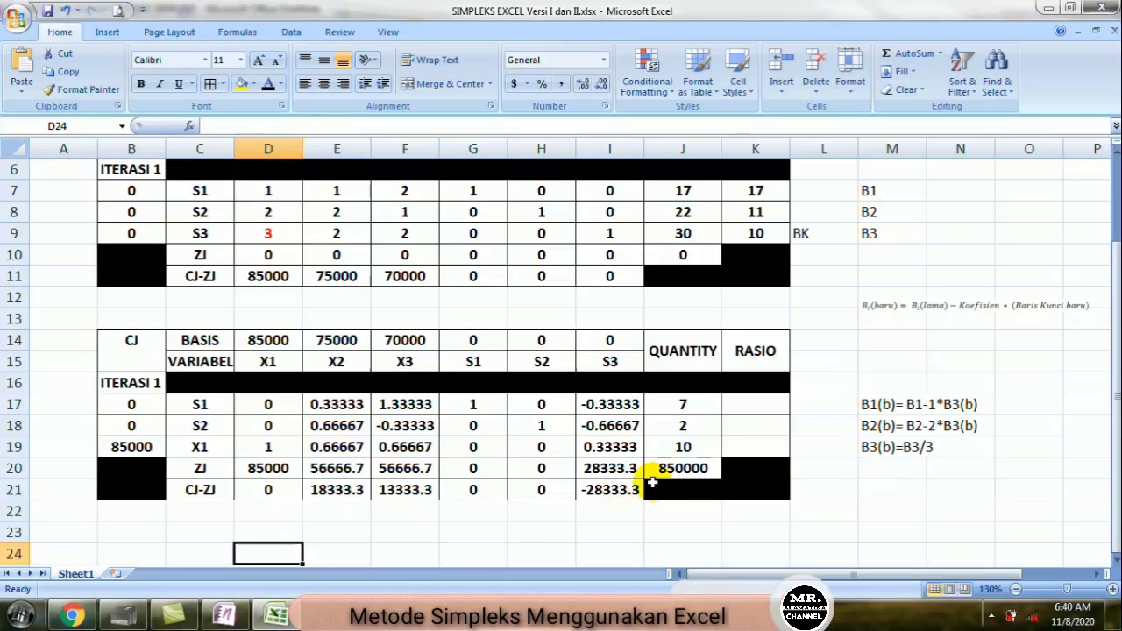
left_click(228, 616)
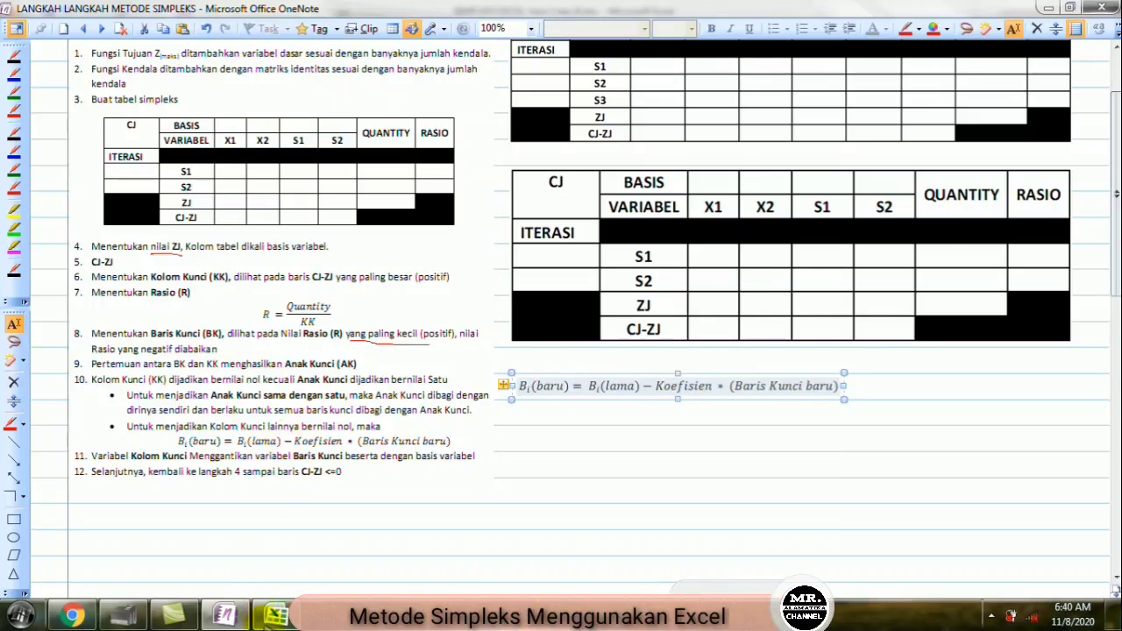
left_click(276, 615)
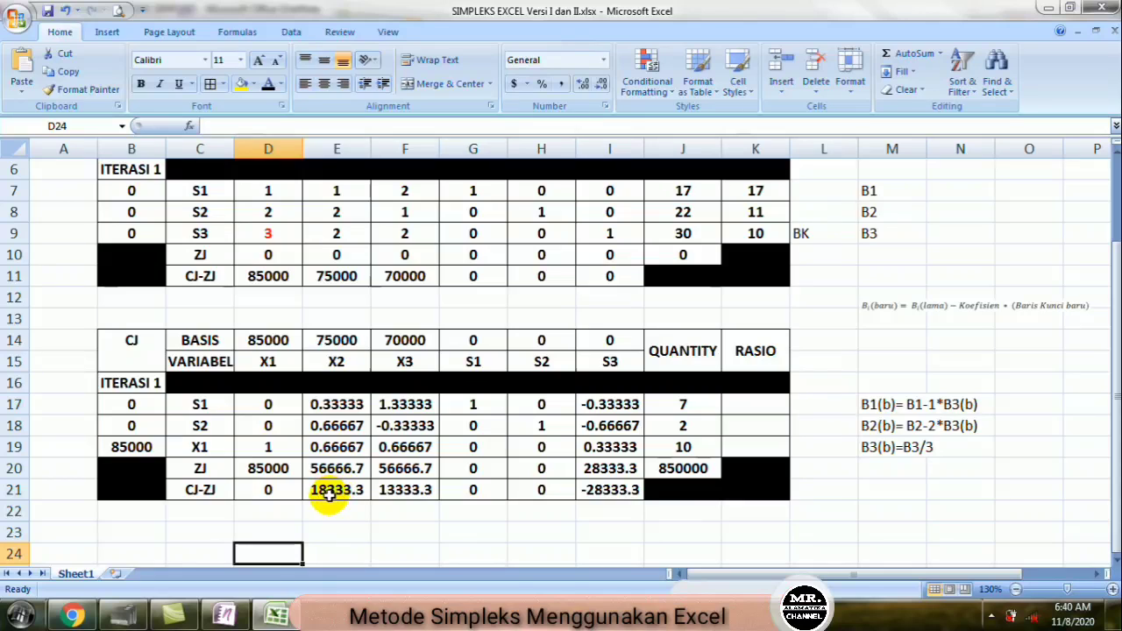
Step: Label the second table's X2 column as the key column with a centred KK in E13
left_click(331, 315)
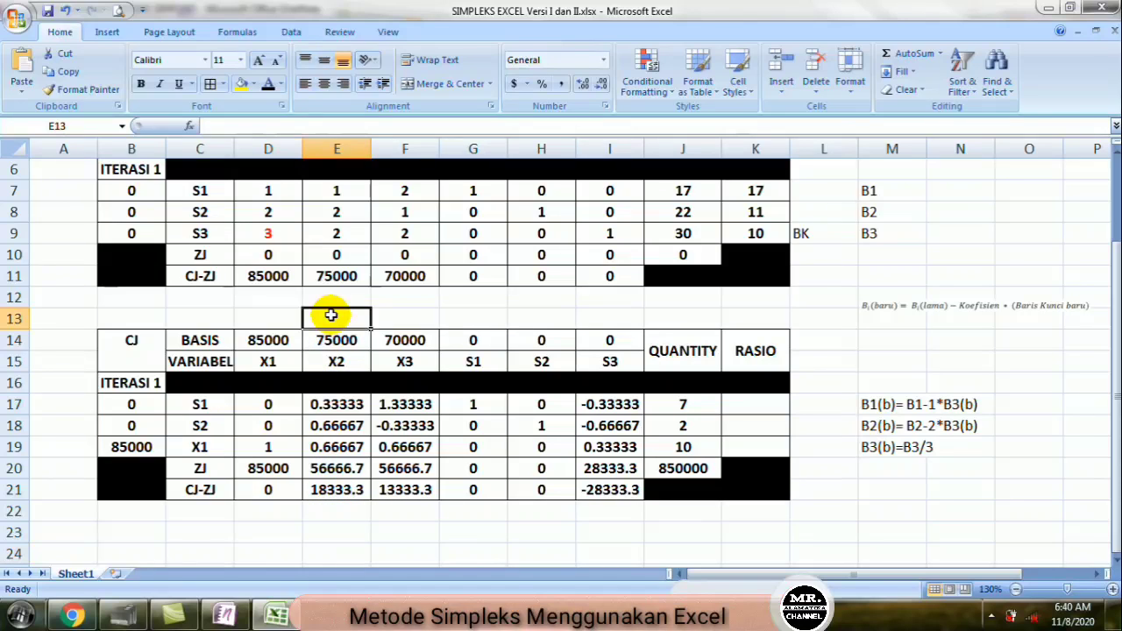
type("KK")
key("Tab")
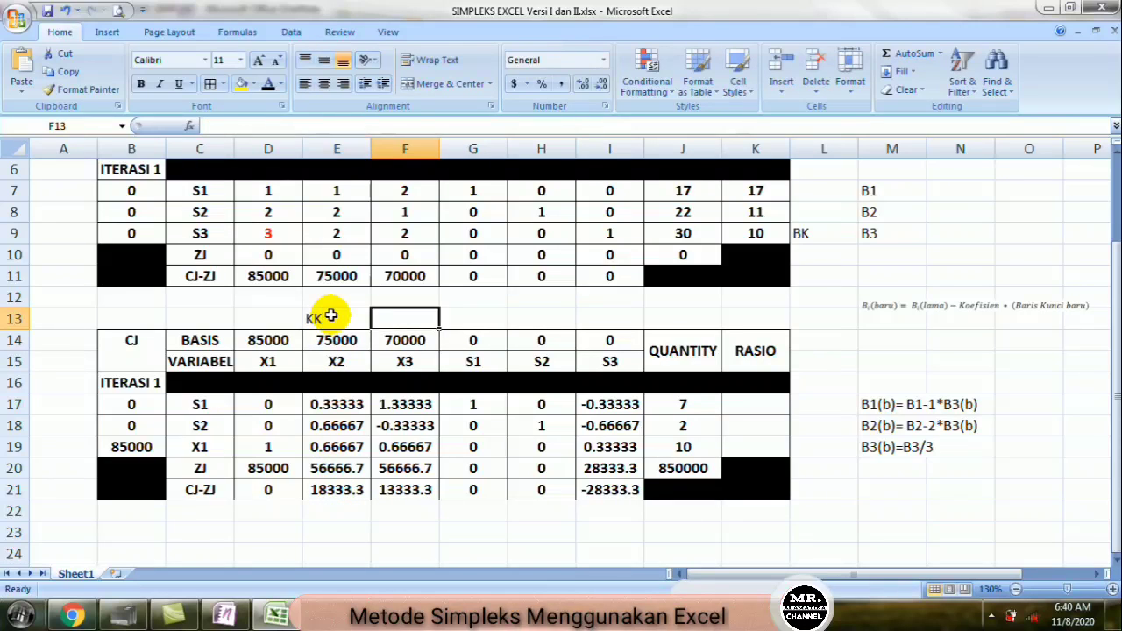
left_click(331, 315)
left_click(324, 84)
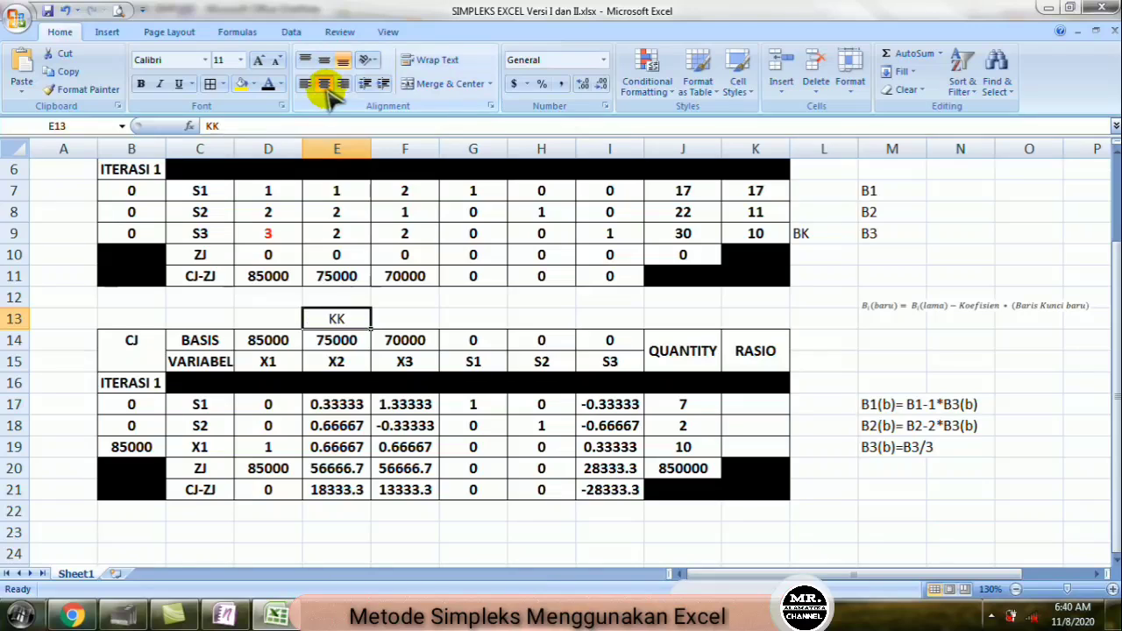
Step: Compare the CJ-ZJ values of X2 and X3 in E21 and F21 of the second table
left_click(330, 488)
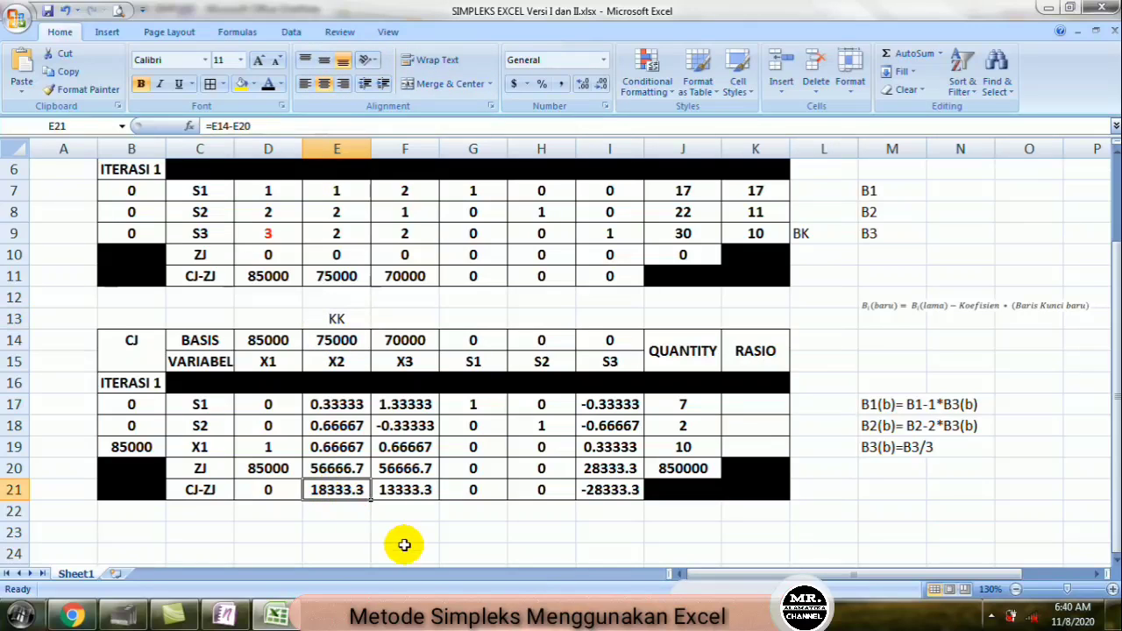
left_click(392, 493)
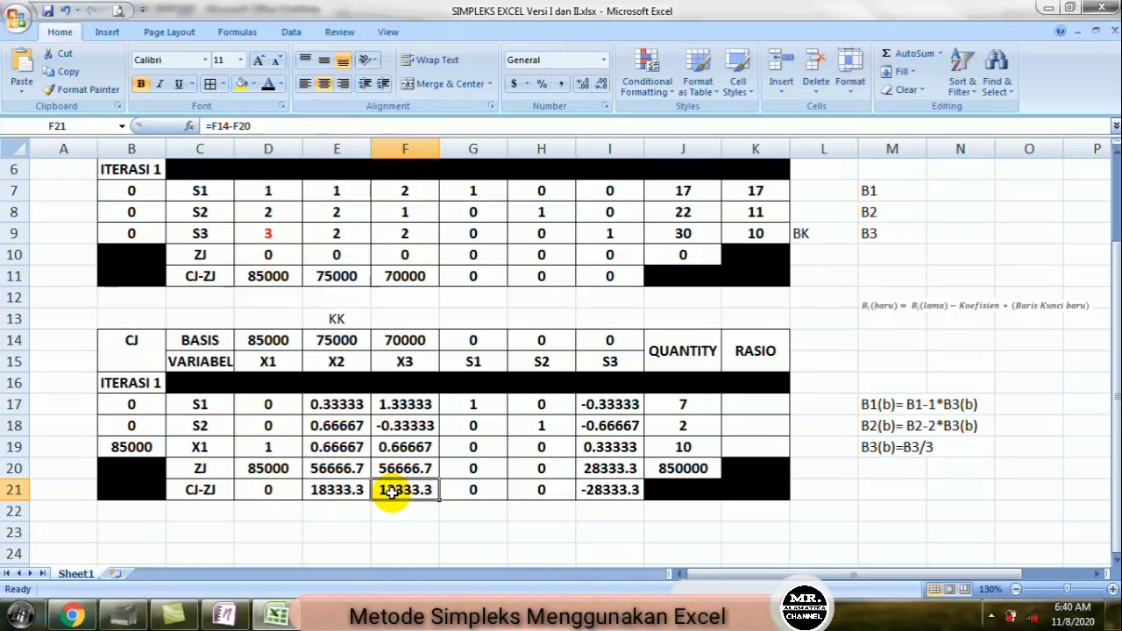
left_click(309, 491)
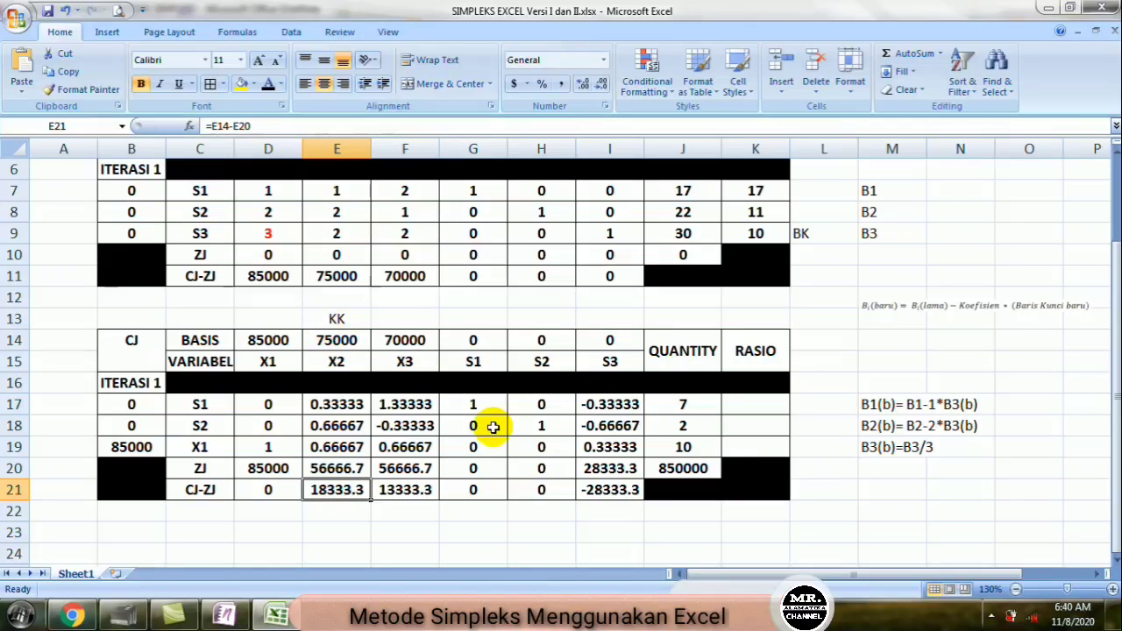
Step: Calculate the second table's ratios in K17:K19 by dividing quantity by the X2 column, starting with =J17/E17 and filling it down
left_click(750, 405)
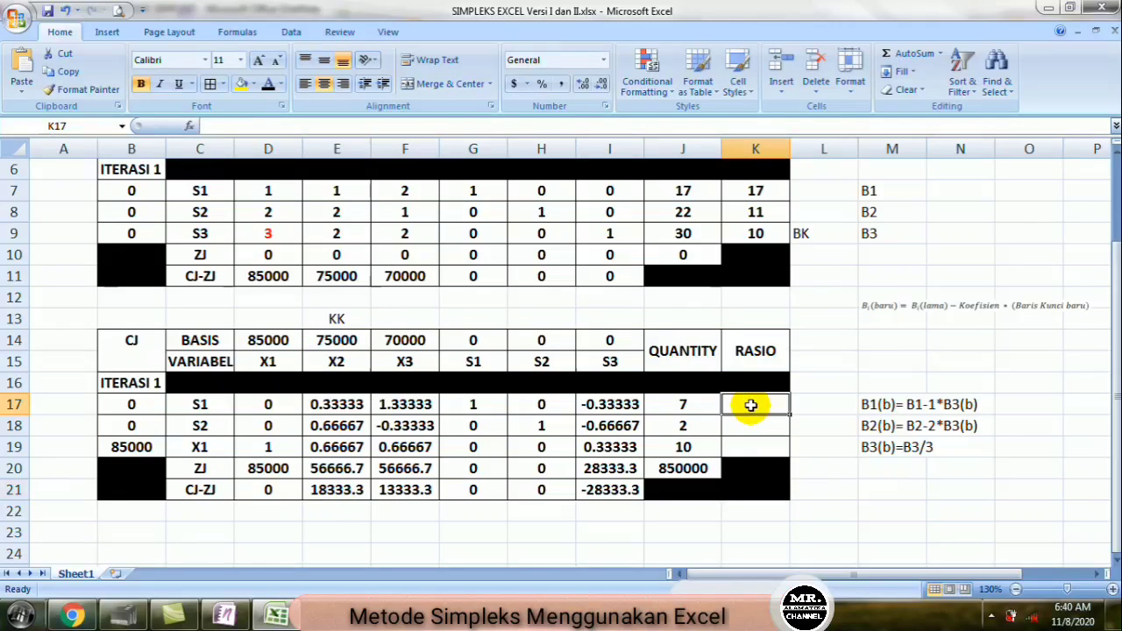
type("=")
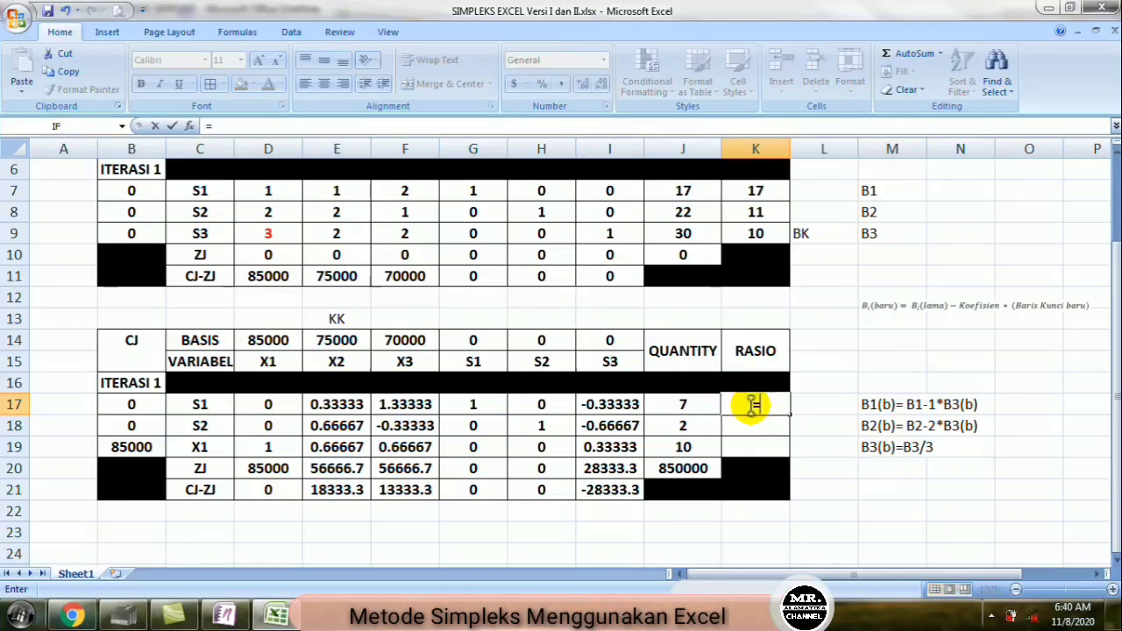
left_click(677, 404)
type("/")
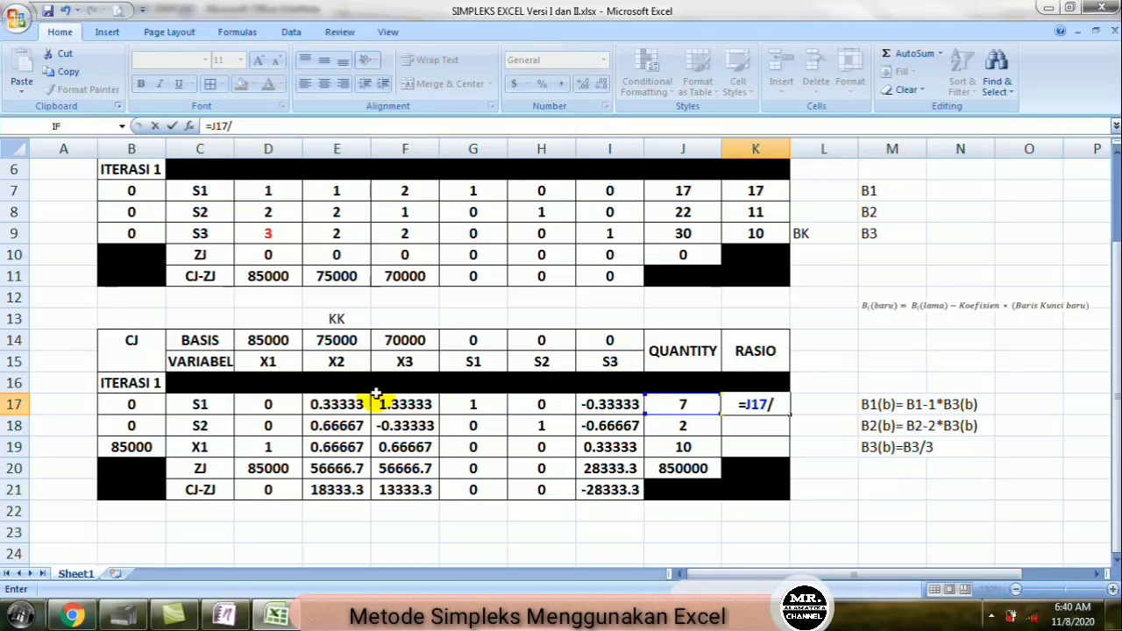
left_click(339, 404)
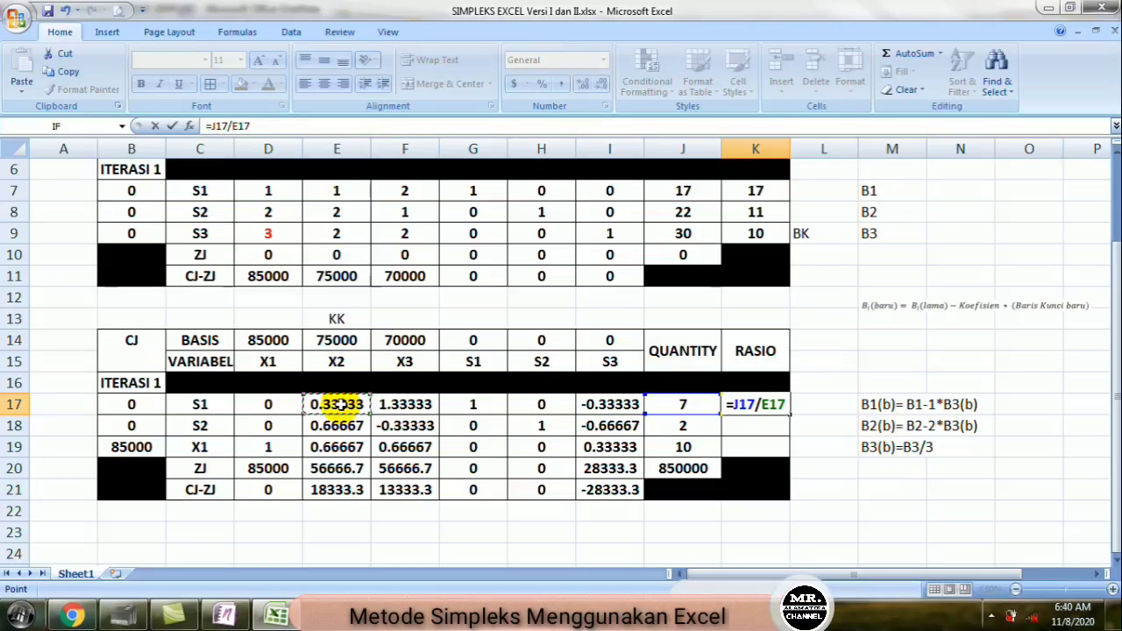
key("Return")
left_click(752, 402)
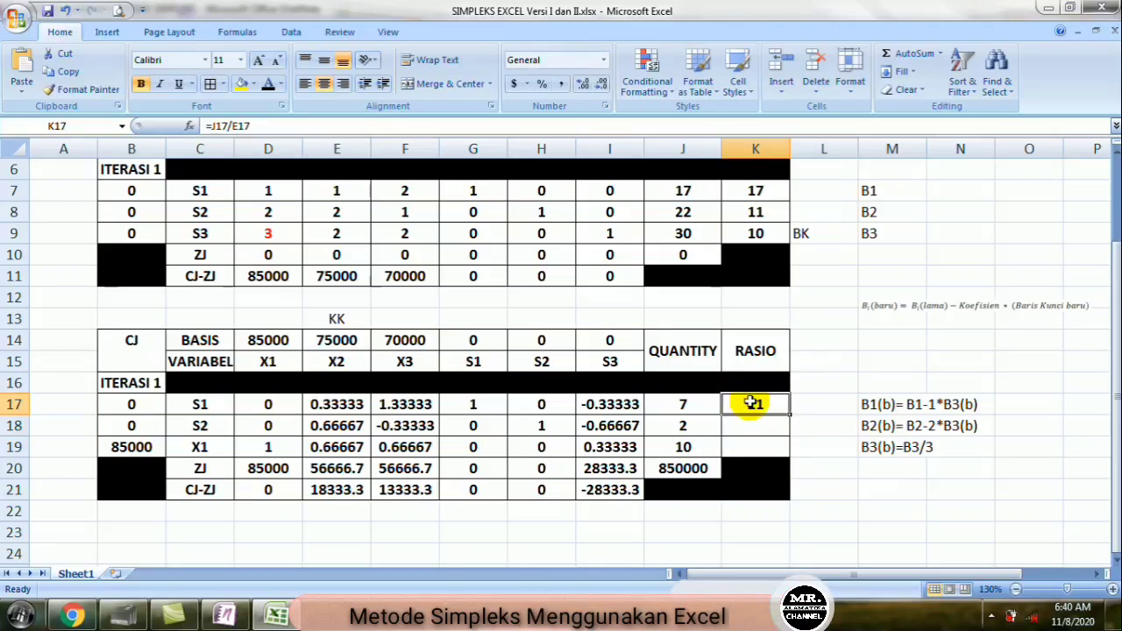
left_click_drag(790, 414, 791, 456)
Step: Check the cell references of the copied ratio formulas in K18 and K19
double_click(758, 426)
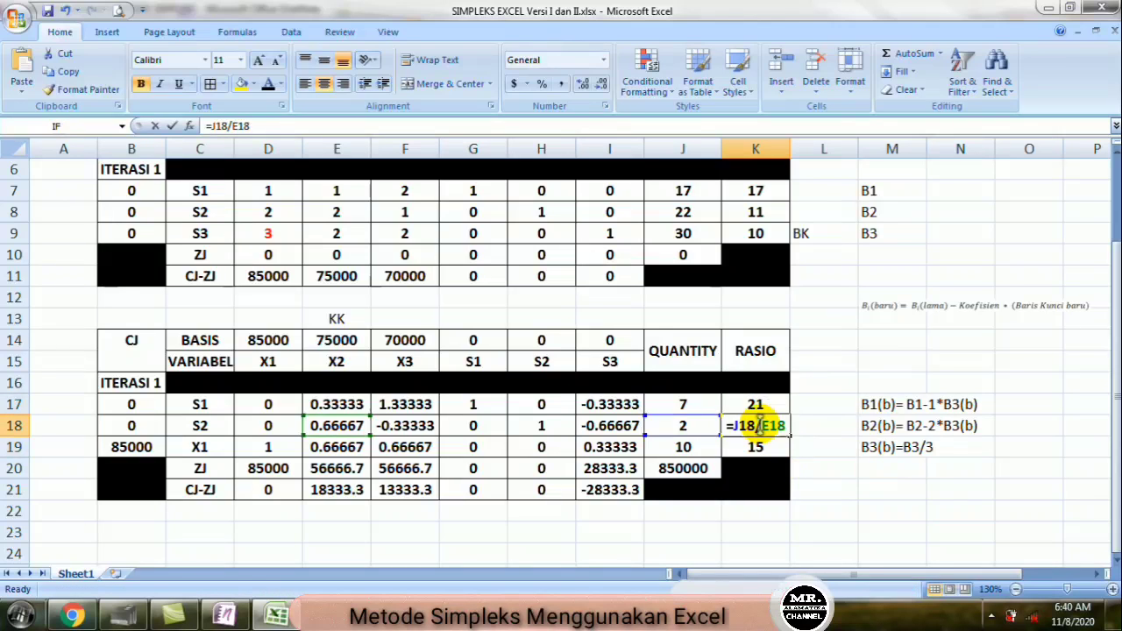
key("Return")
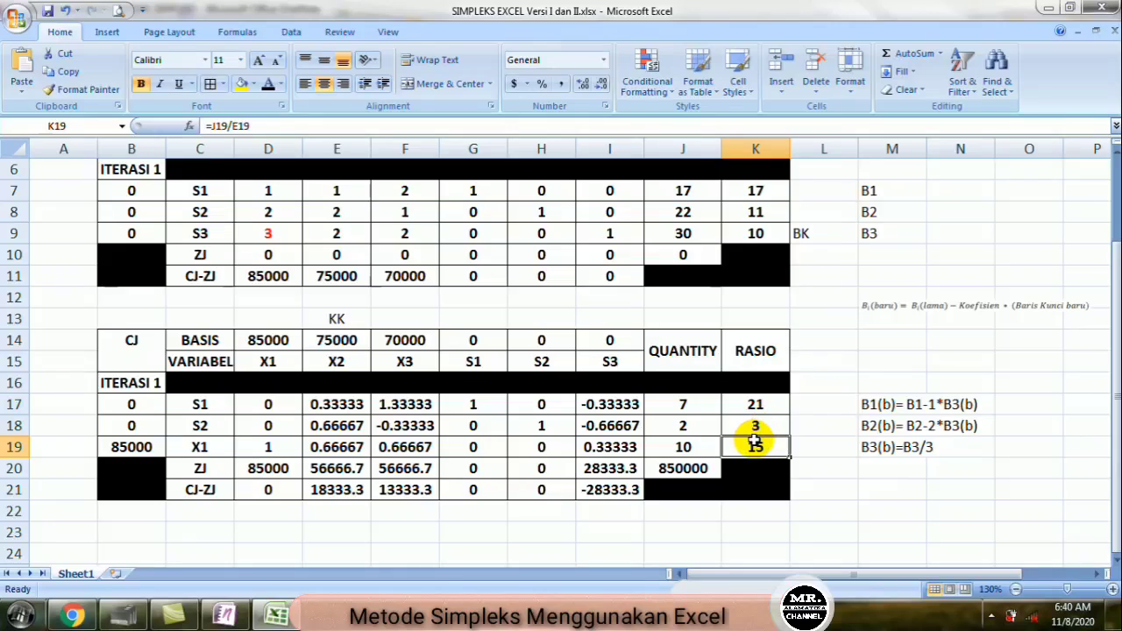
double_click(755, 443)
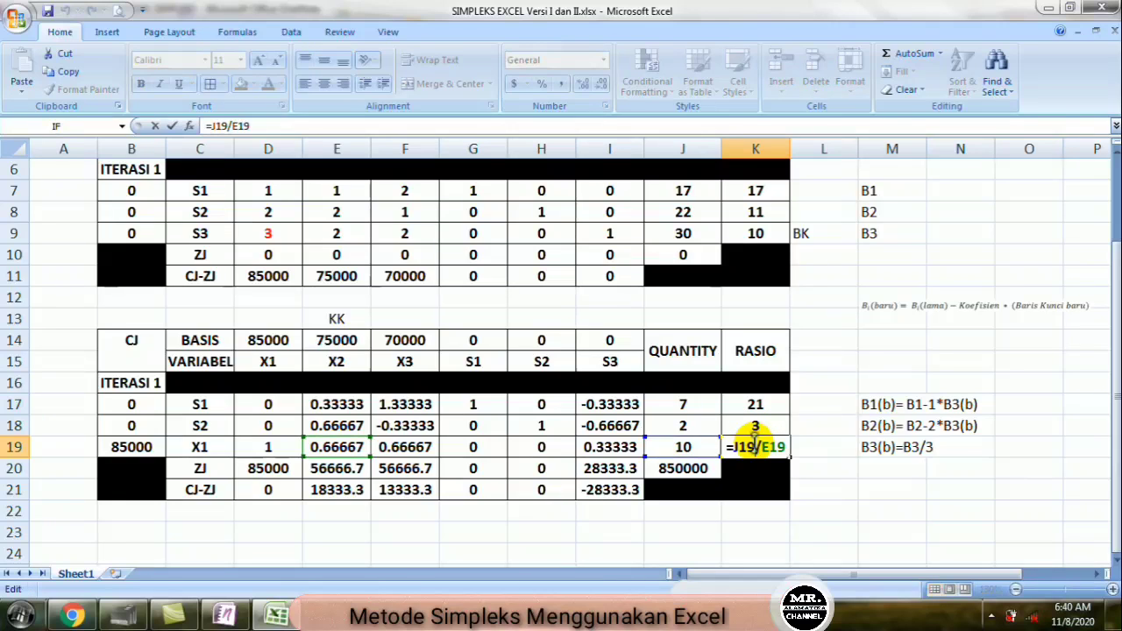
key("Return")
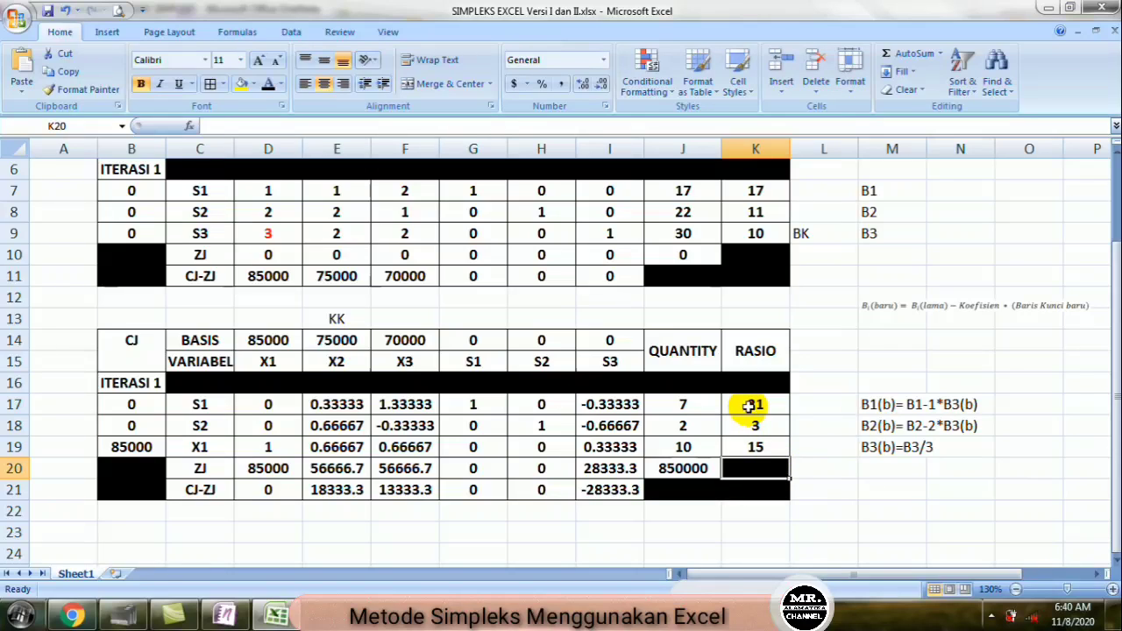
Step: Consult the key row rule in the OneNote notes, return to the Excel workbook and label the S2 row BK in L18
left_click(805, 427)
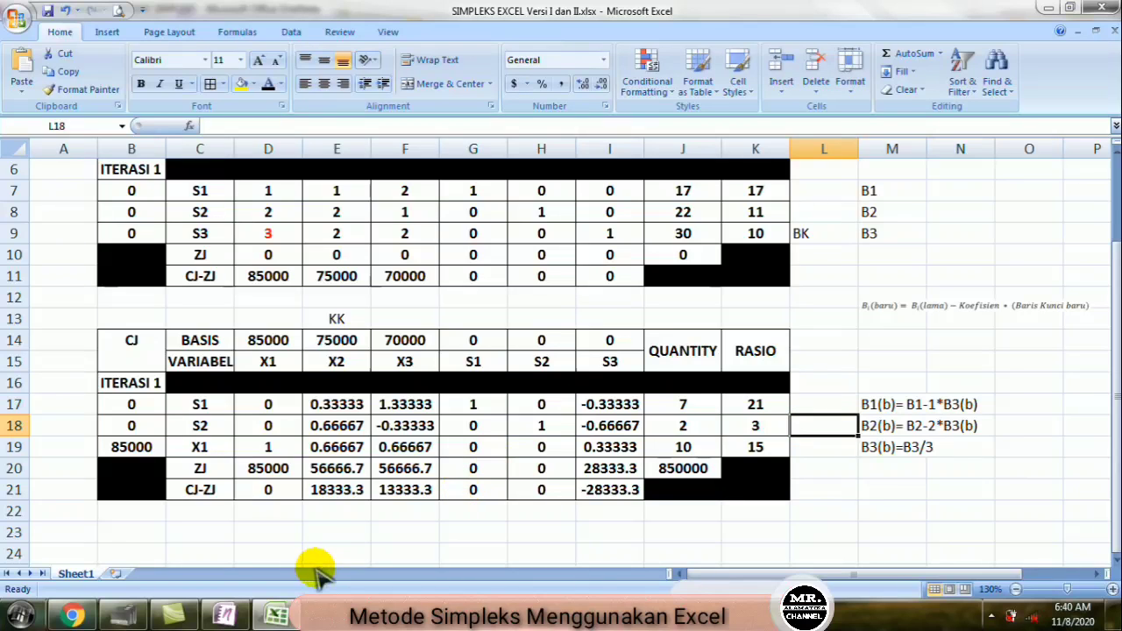
left_click(226, 614)
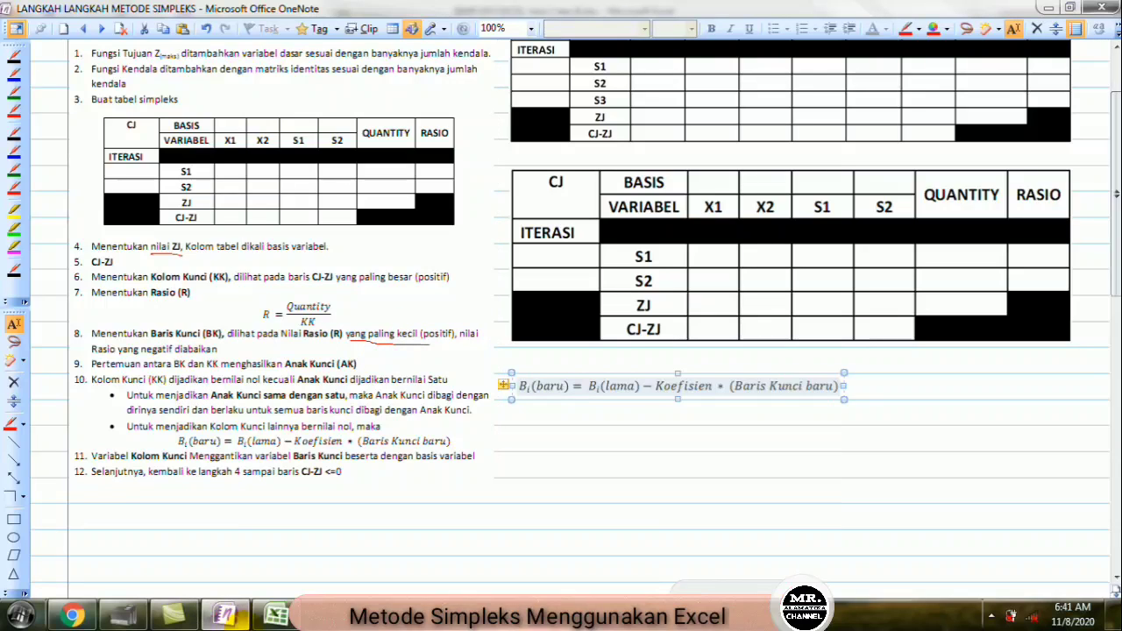
left_click(277, 613)
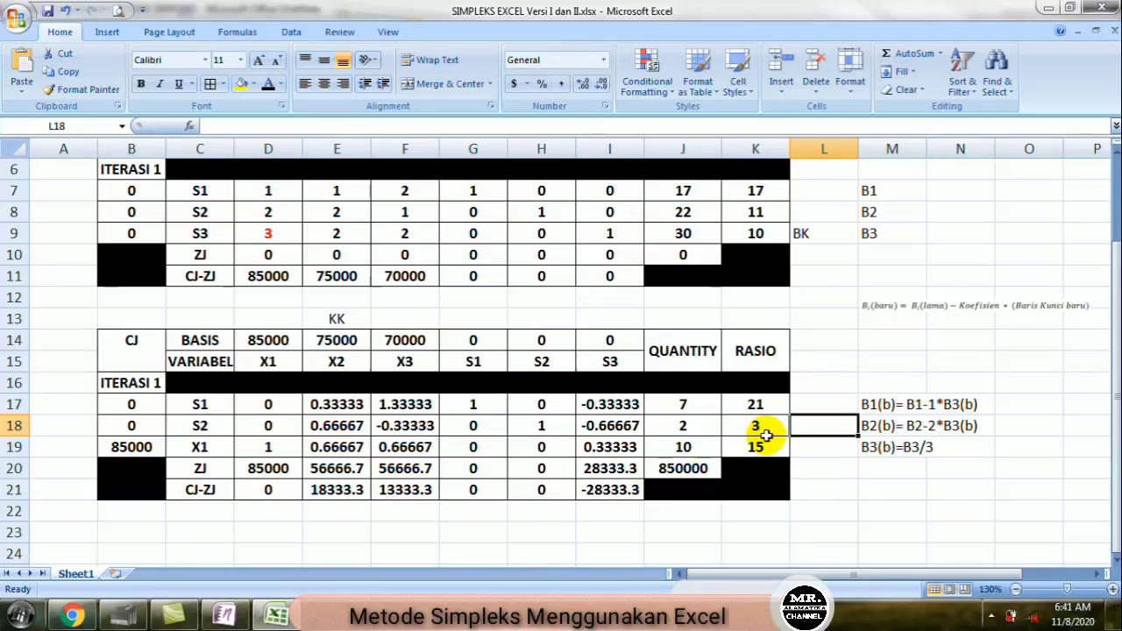
type("BK")
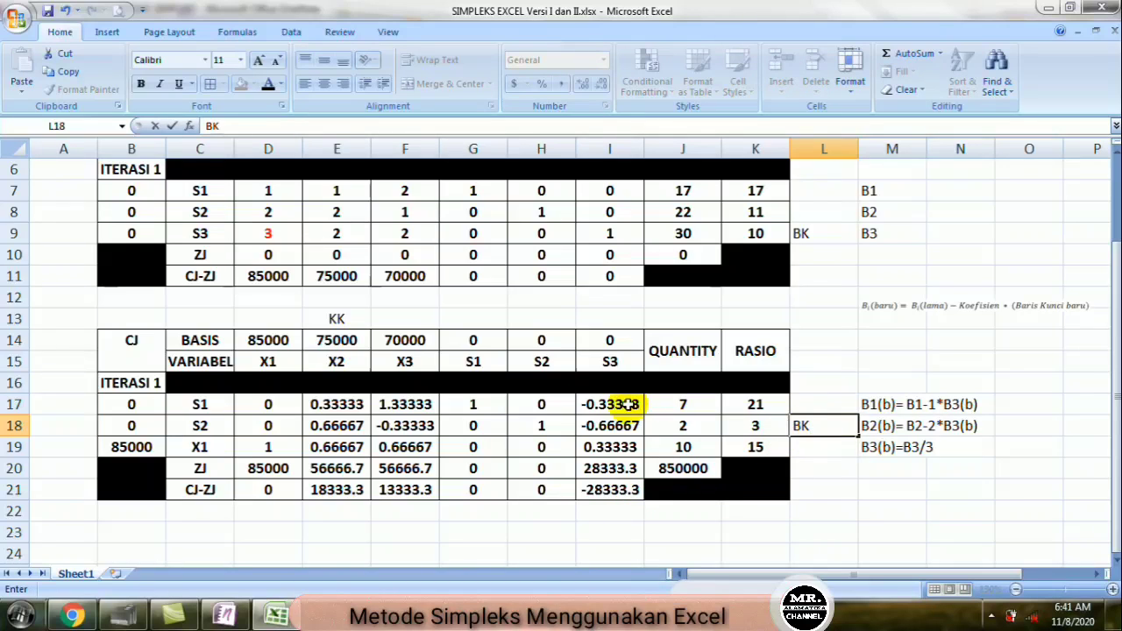
Step: Highlight the second table's key element in E18, where the S2 row meets the X2 column, with a yellow fill
left_click(324, 425)
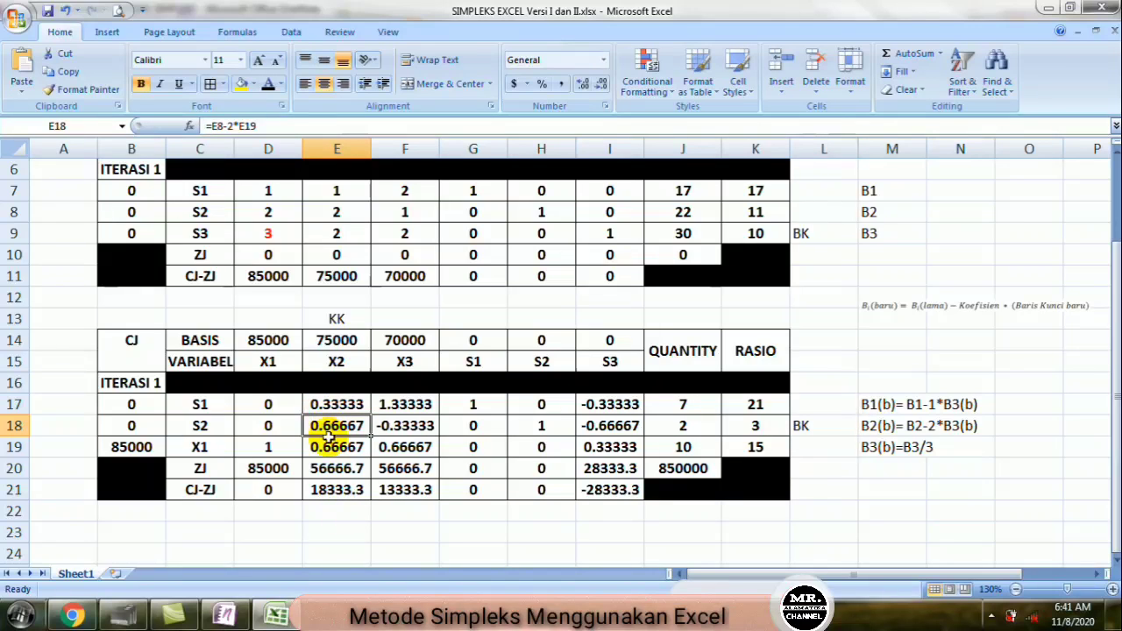
left_click(238, 84)
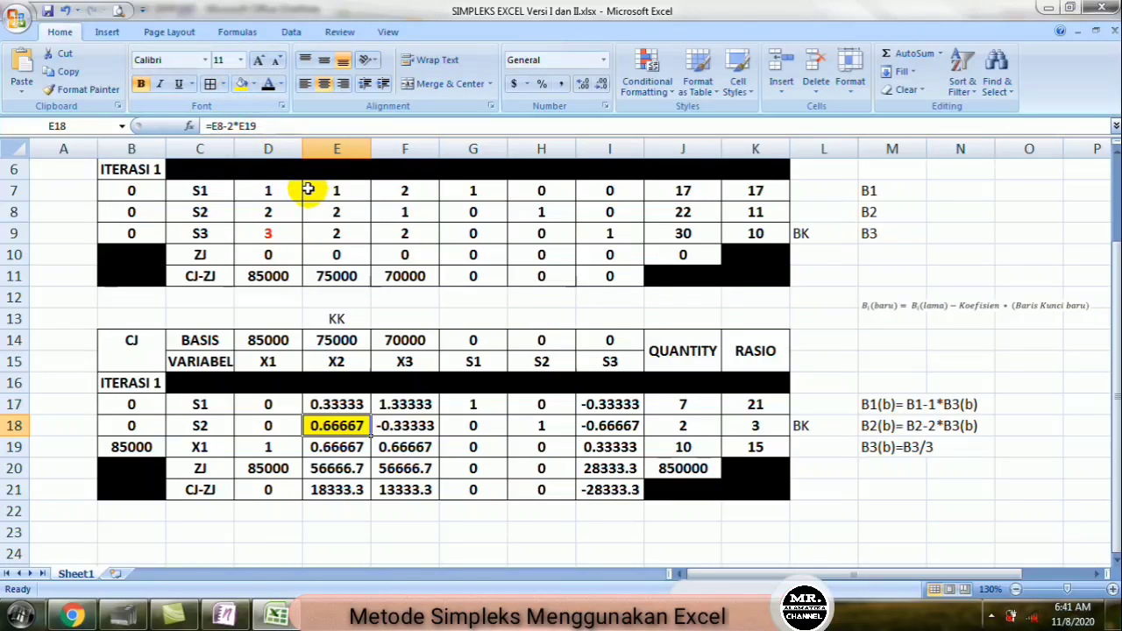
left_click(325, 404)
left_click(331, 448)
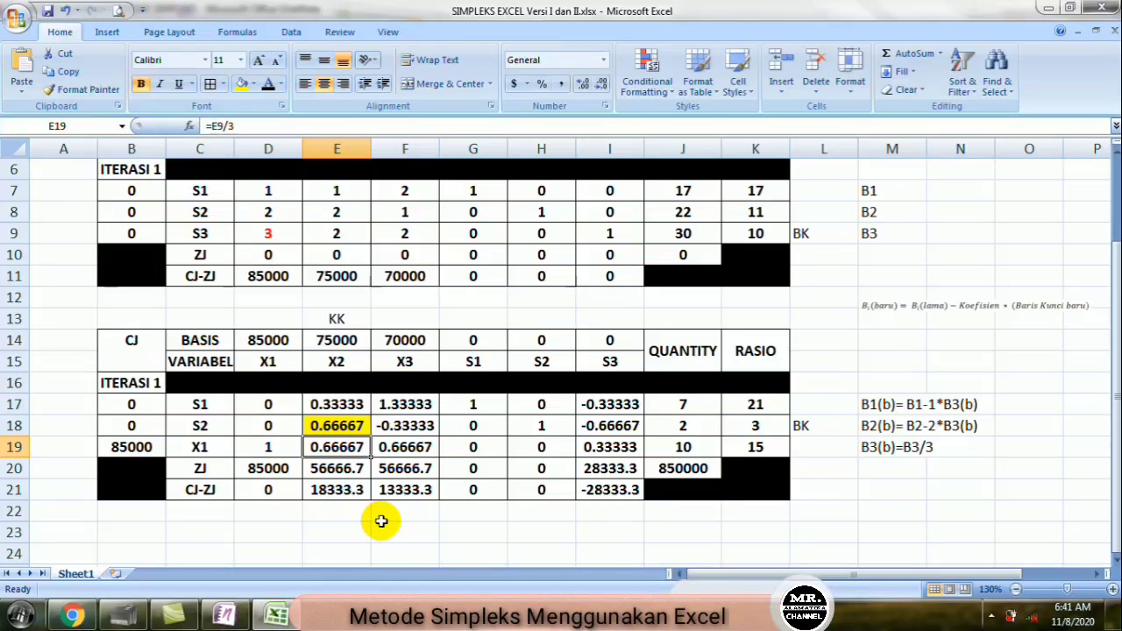
Step: Change the second table's iteration label in B16 to ITERASI 2
key("Down")
key("Down")
key("Down")
key("Down")
key("Down")
key("Down")
key("Down")
key("Down")
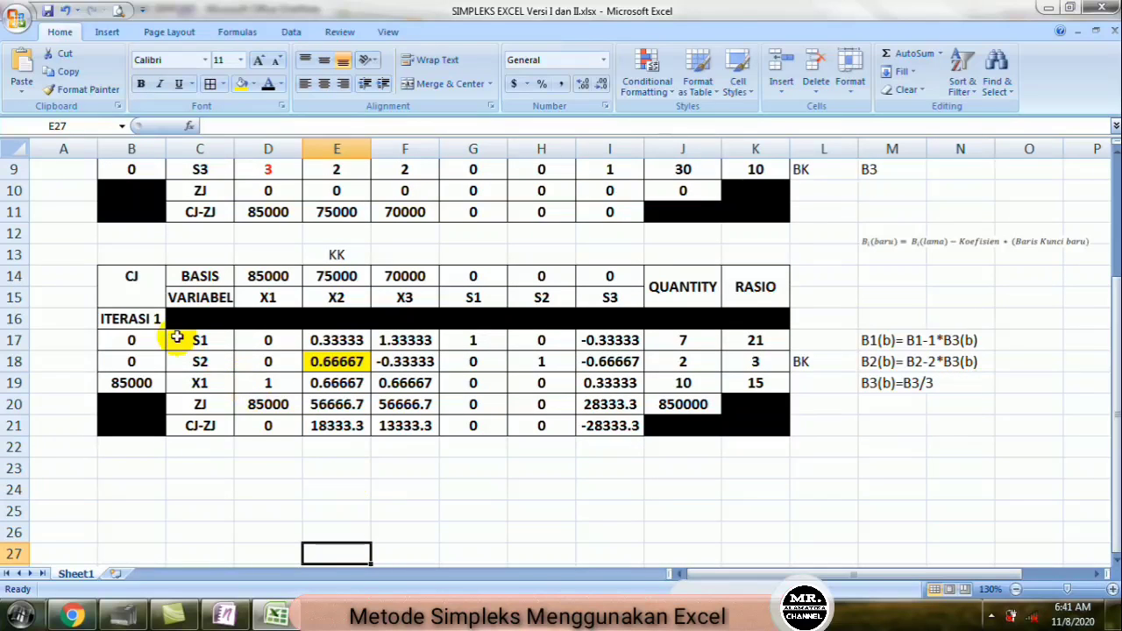
left_click(156, 320)
double_click(156, 320)
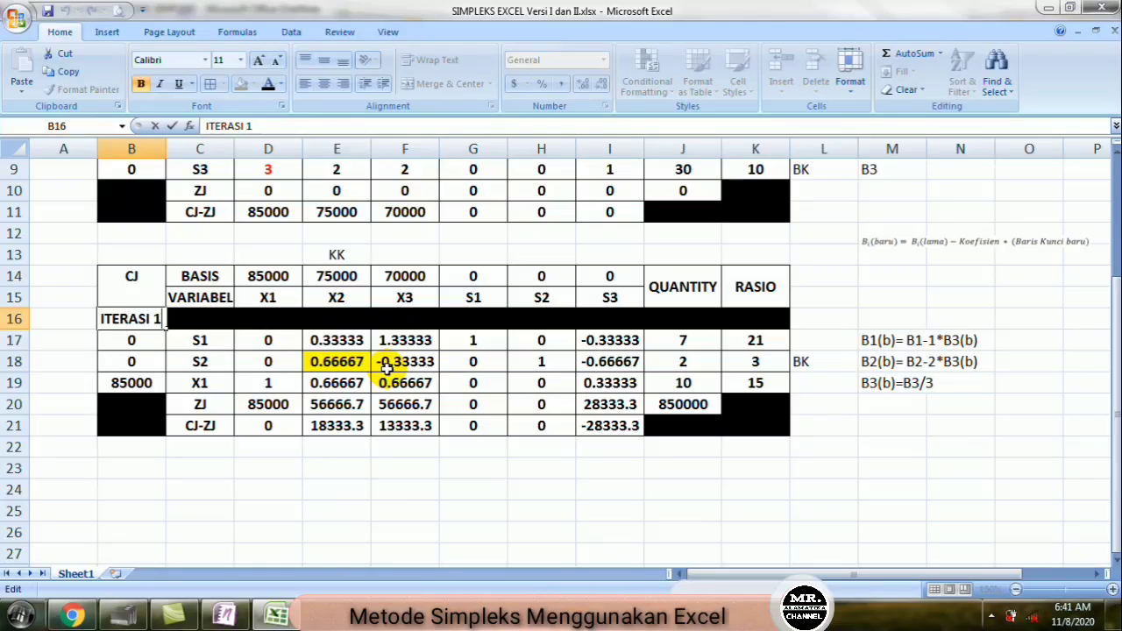
key("BackSpace")
type("2")
key("Return")
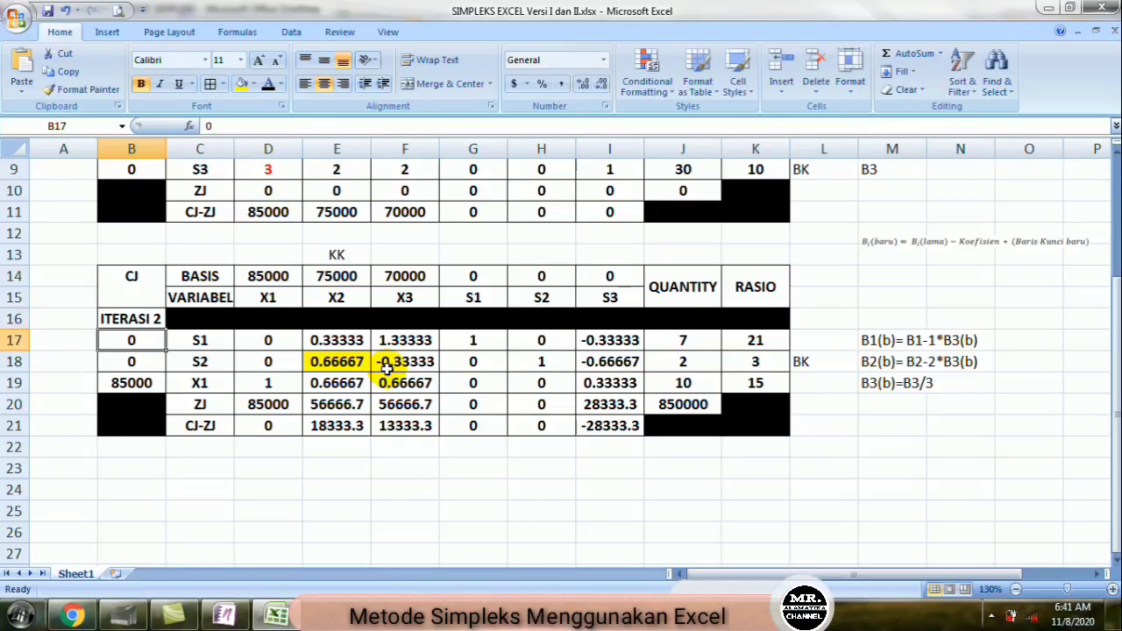
Step: Copy the whole second simplex table B14:K21 and paste it below, starting at B24
left_click(120, 271)
mouse_move(120, 271)
left_mouse_down()
mouse_move(293, 344)
mouse_move(726, 426)
left_mouse_up()
key("ctrl+c")
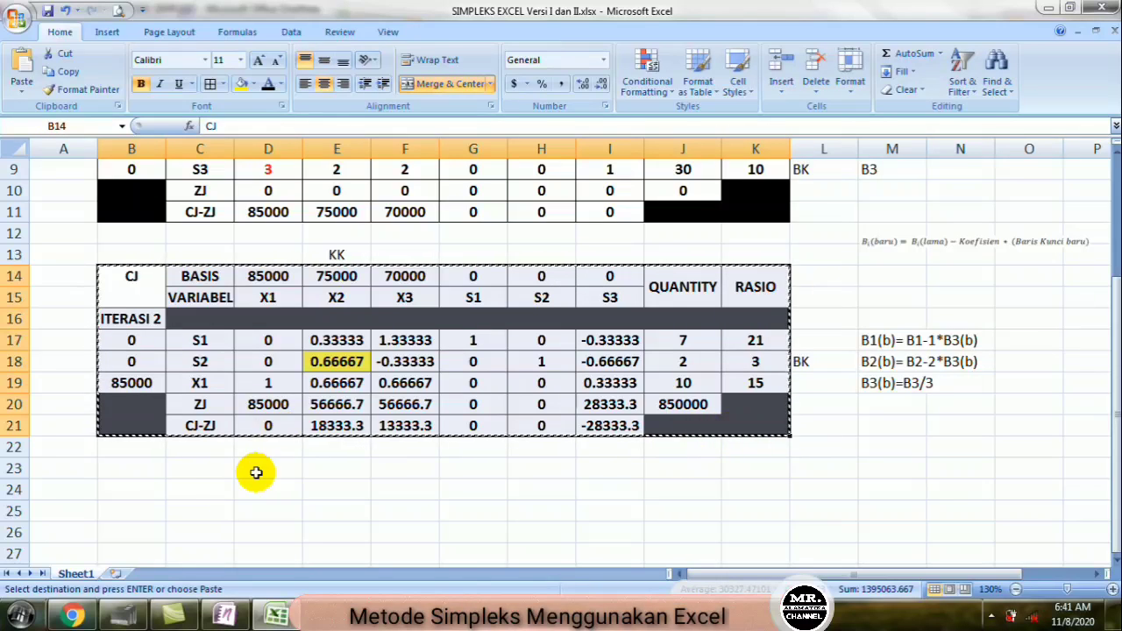
left_click(124, 492)
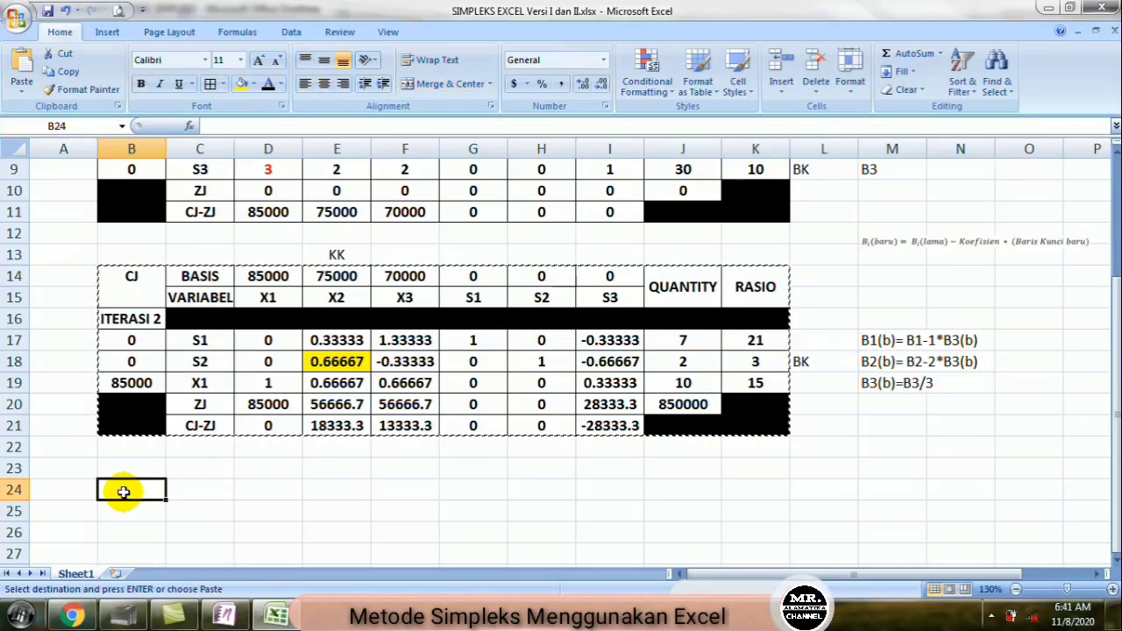
key("ctrl+v")
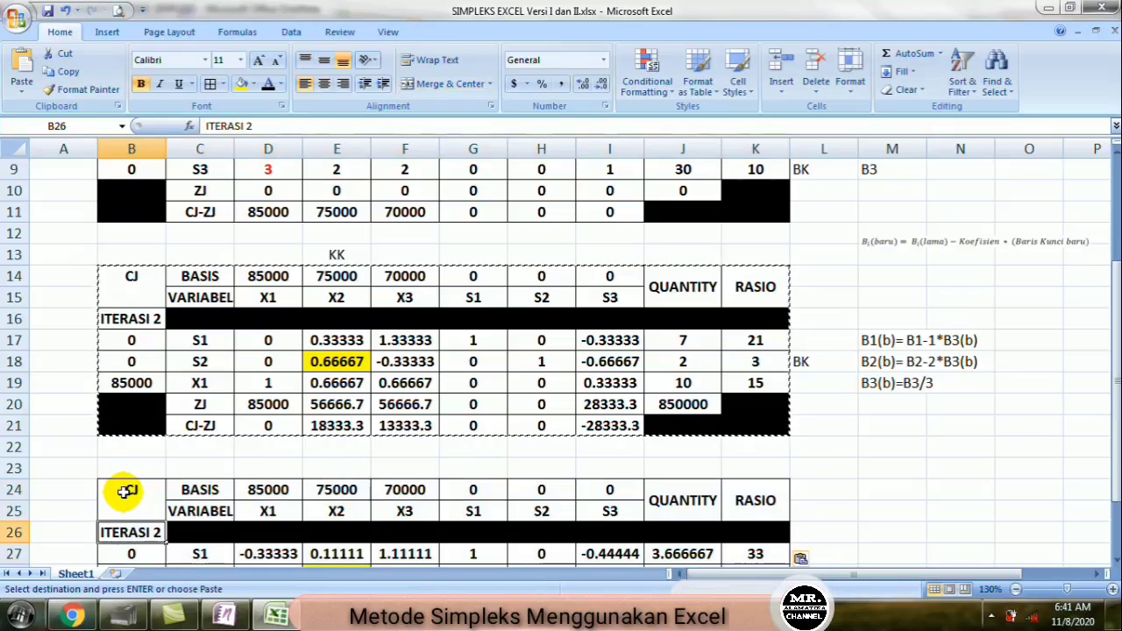
Step: Clear the copied values from D27:K31 of the third table, keeping its headings and basis labels
scroll(127, 508, "down", 3)
left_click(131, 552)
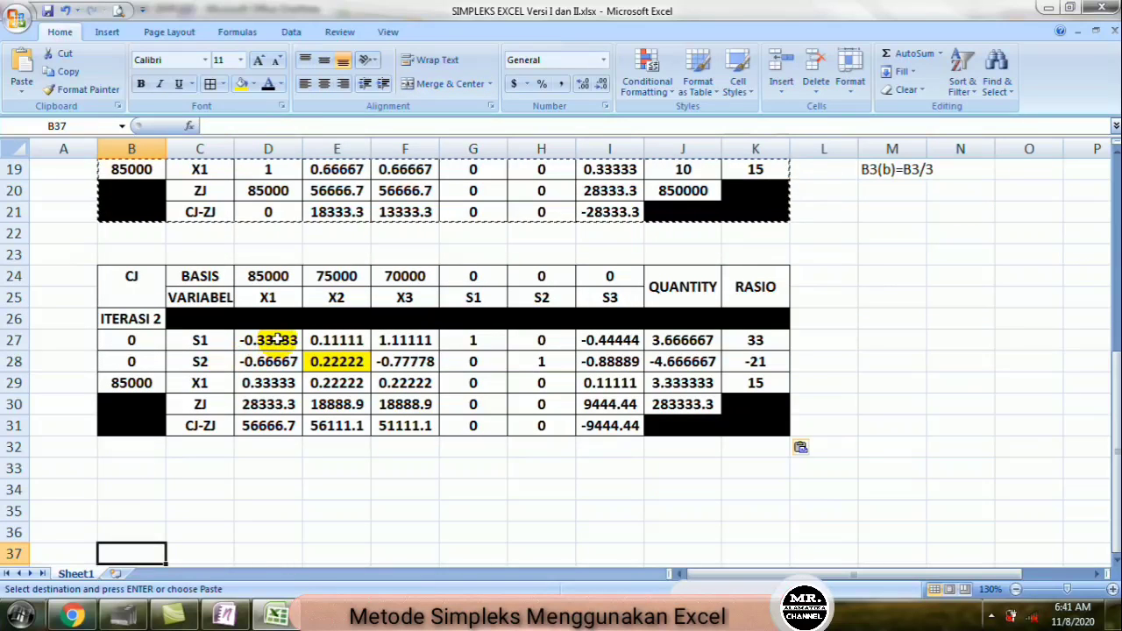
left_click_drag(268, 345, 727, 421)
key("Escape")
key("Delete")
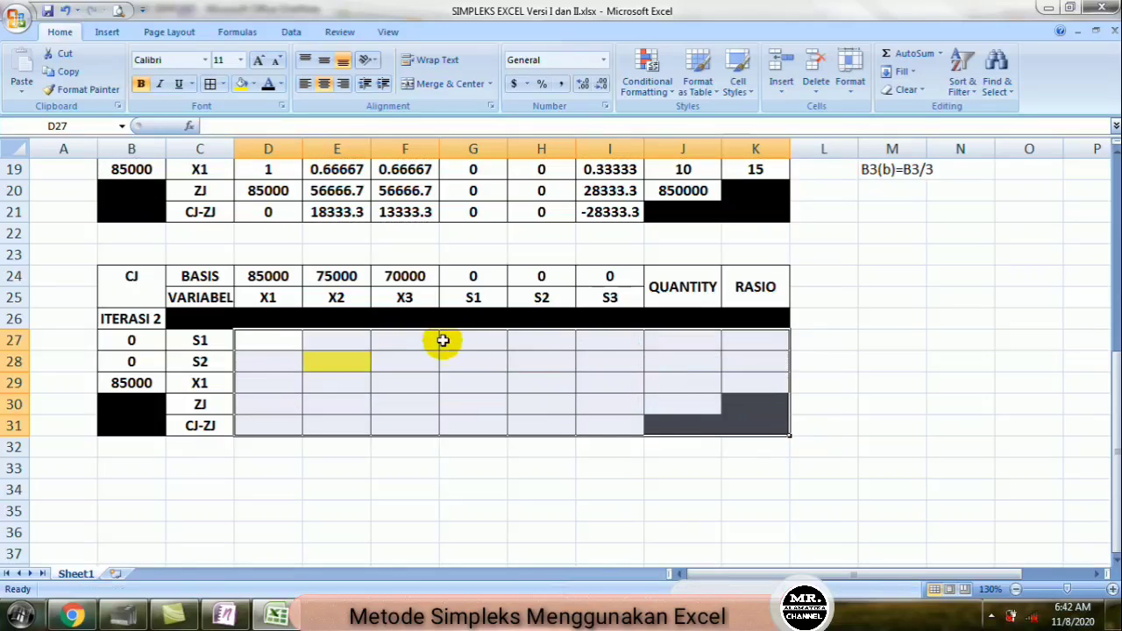
Step: Change the third table's iteration label in B26 to ITERASI 3
left_click(250, 320)
key("Up")
key("Up")
key("Up")
key("Up")
key("Up")
key("Up")
key("Up")
key("Up")
key("Up")
key("Up")
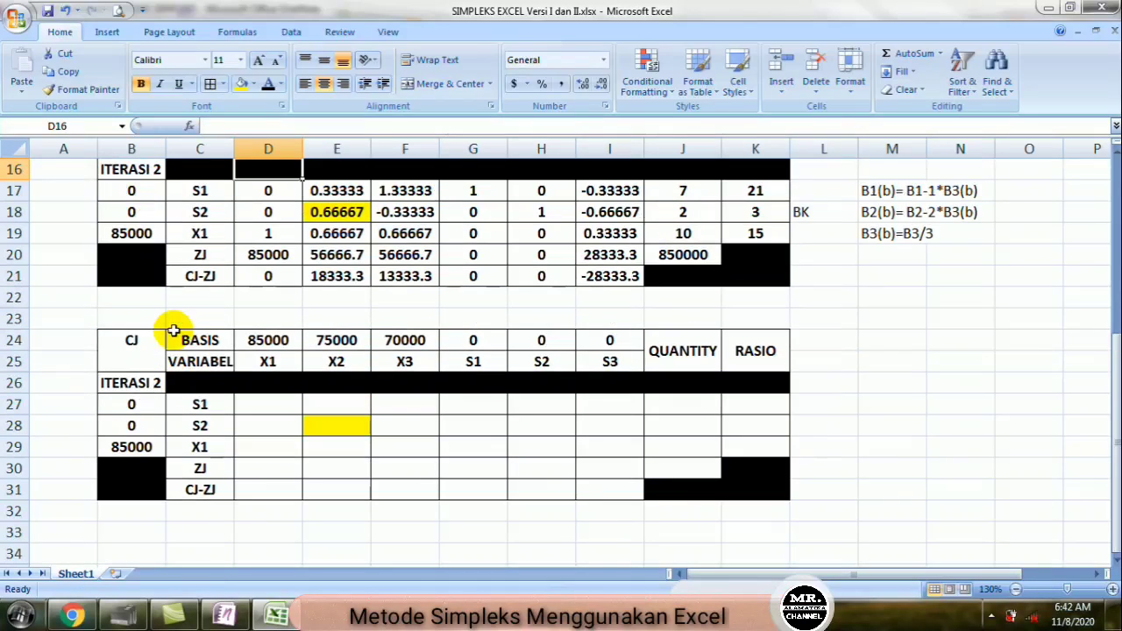
left_click(155, 384)
double_click(155, 384)
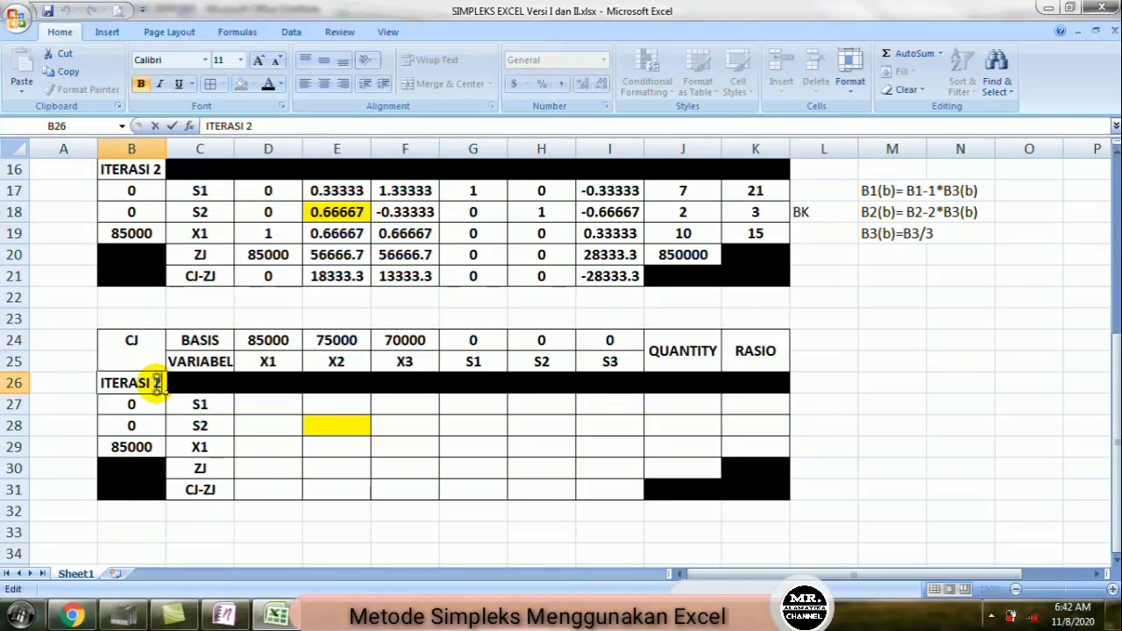
key("BackSpace")
type("3")
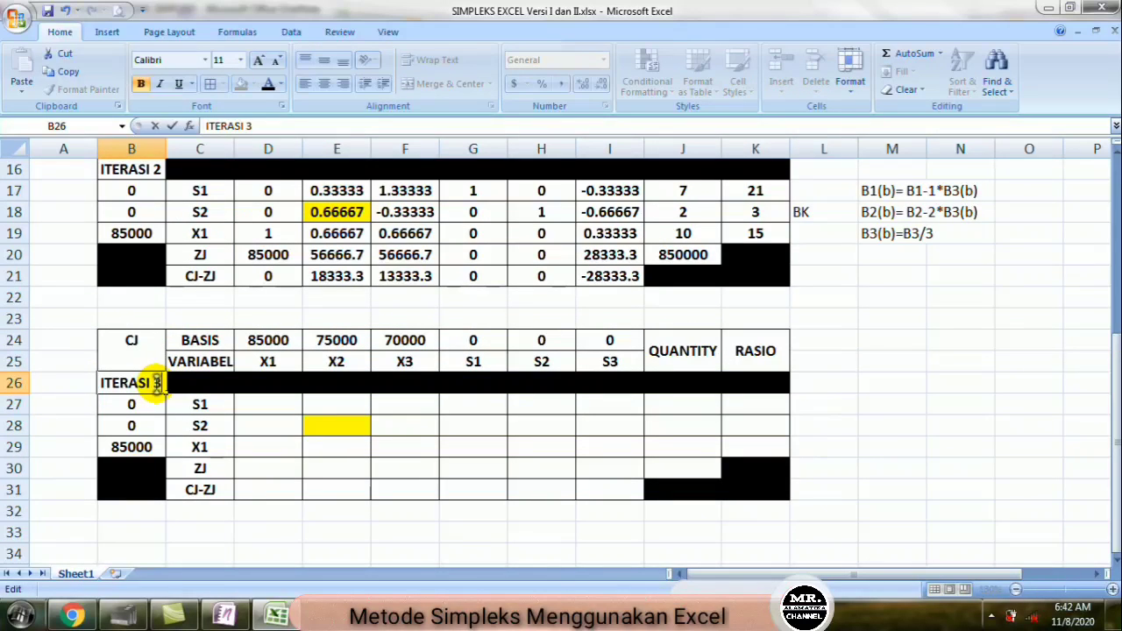
left_click(333, 427)
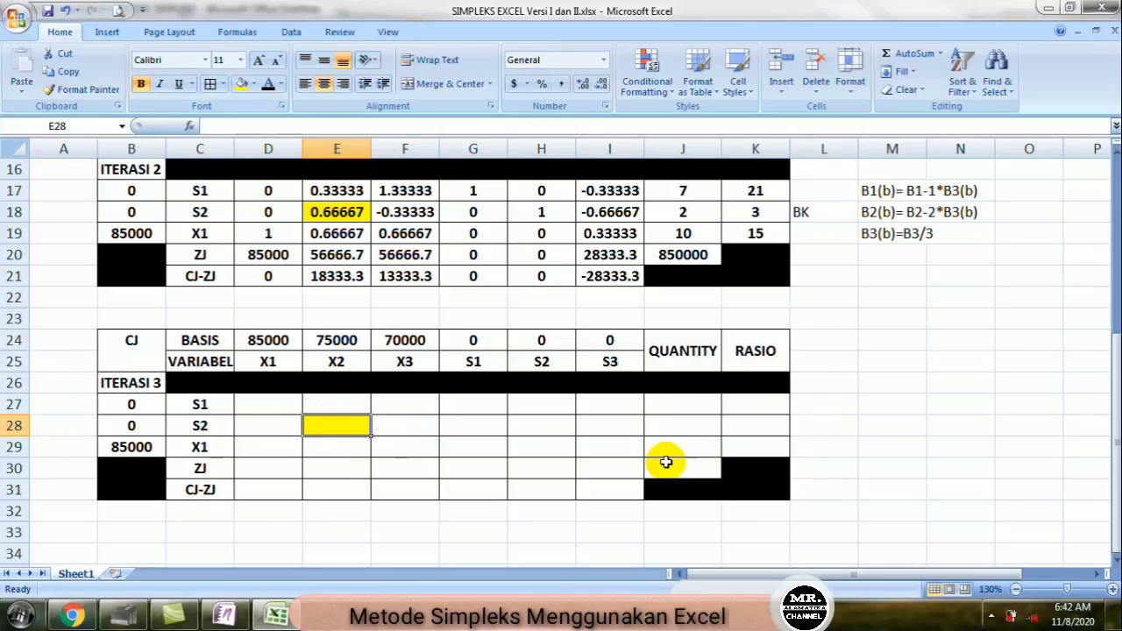
Step: Label the third table's S2 row as the new key row with BK(b) in L28
left_click(811, 423)
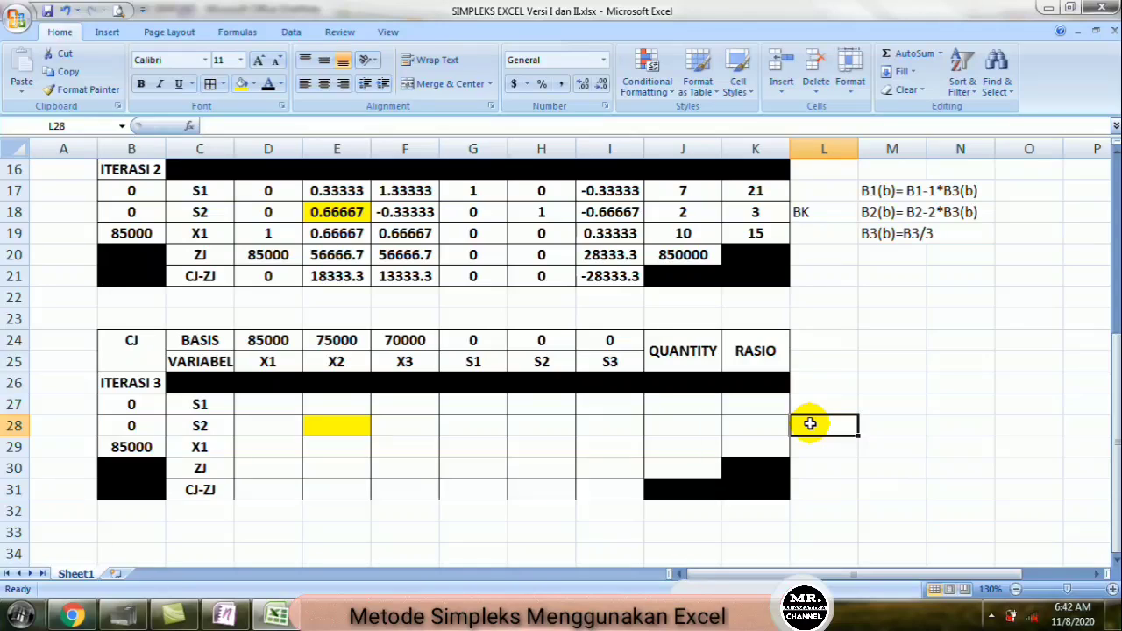
type("KB")
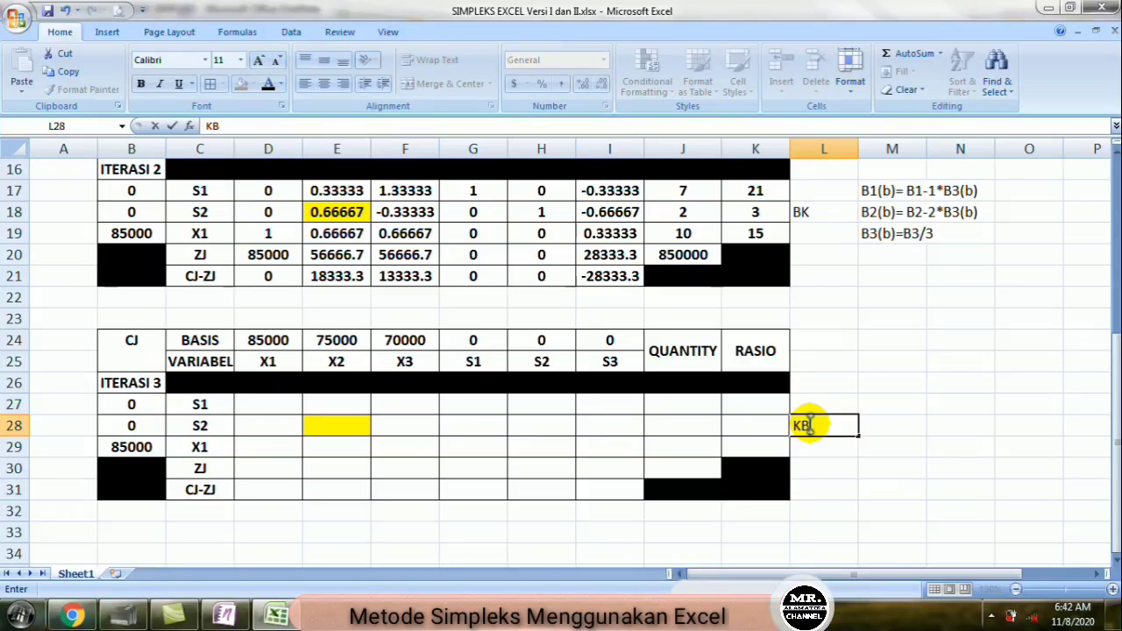
key("BackSpace")
key("BackSpace")
type("BK(b)")
key("Tab")
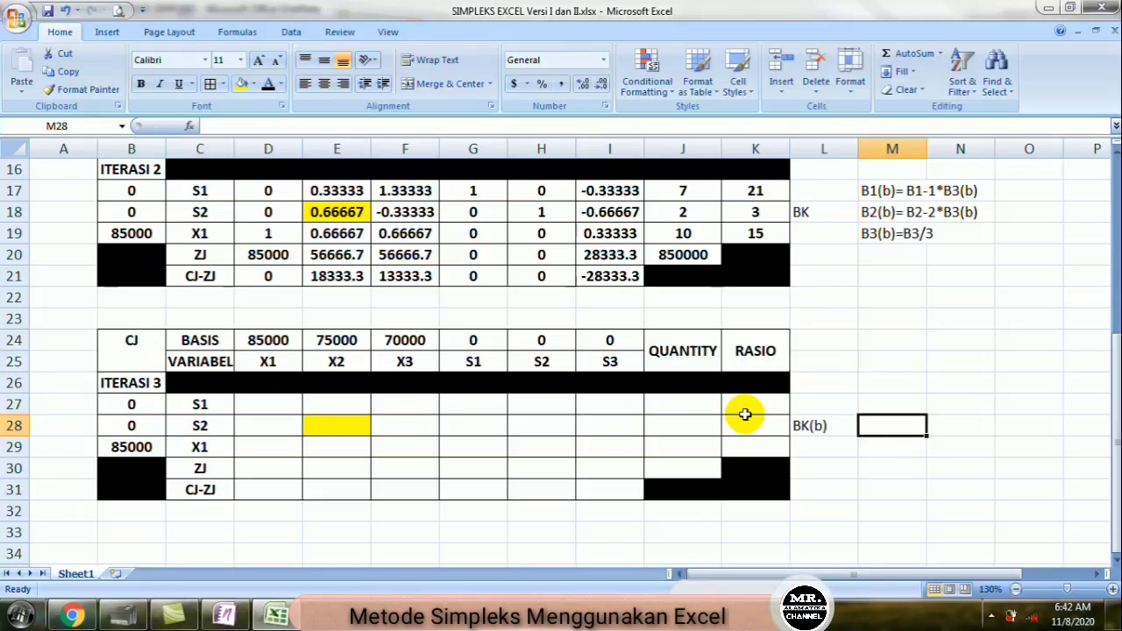
Step: Enter the row labels B1, B2 and B3 beside the third table in M27:M29
key("Up")
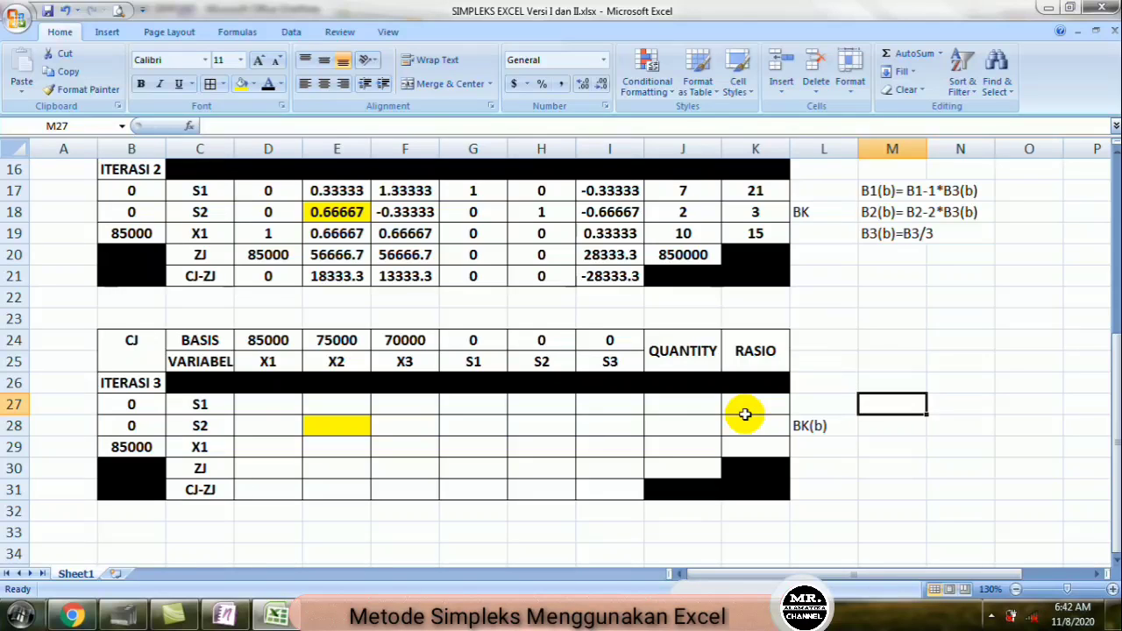
type("B1")
key("Return")
type("B")
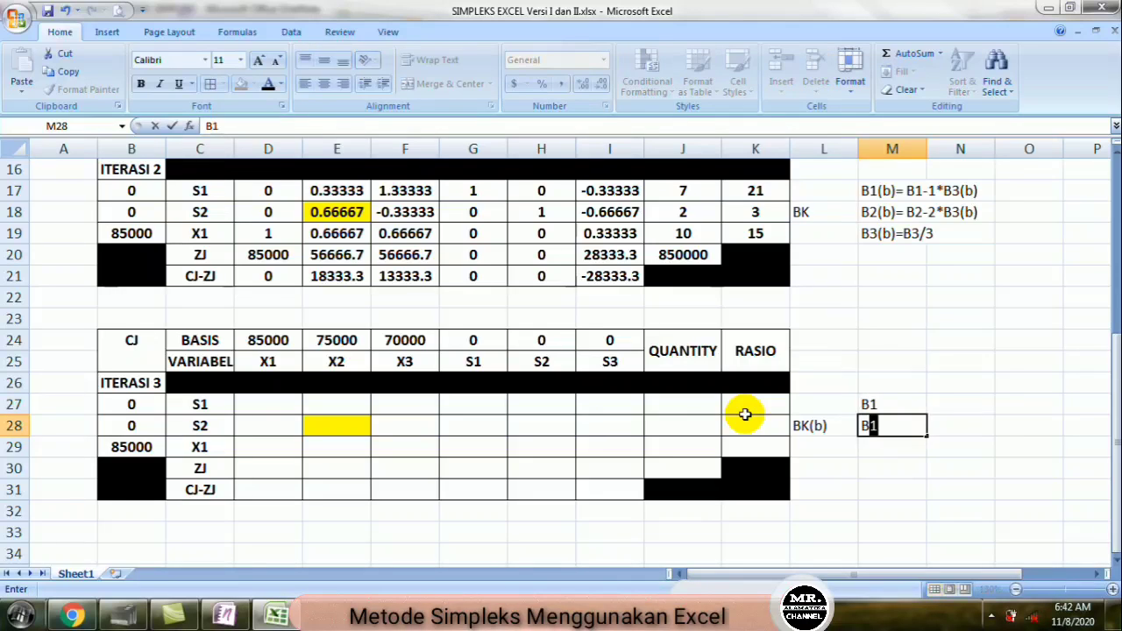
type("2")
key("Return")
type("B3")
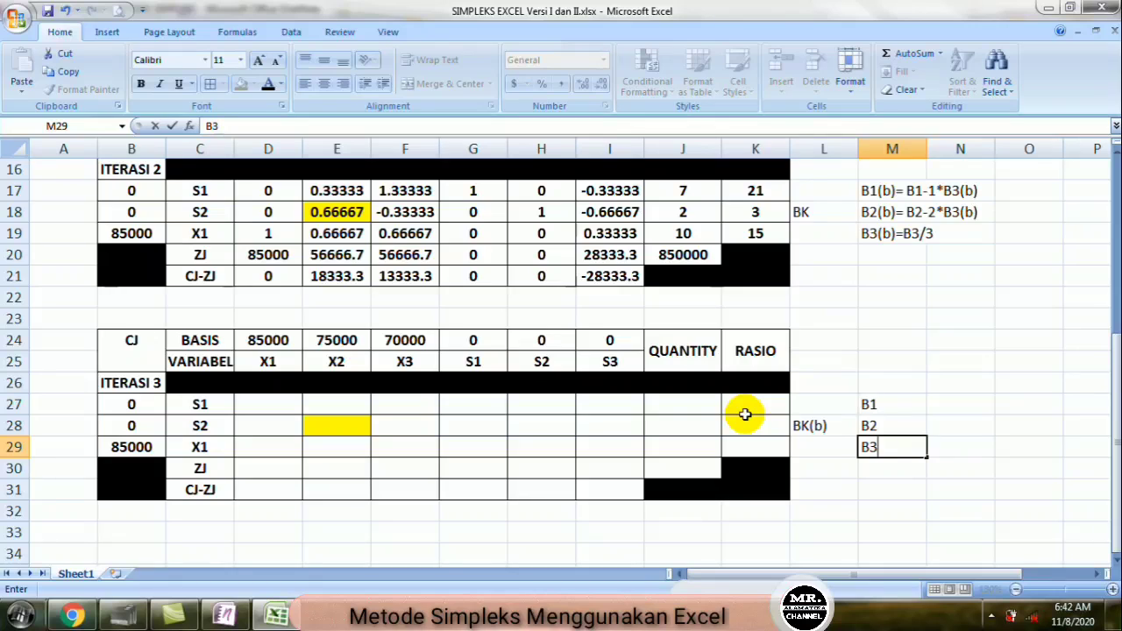
key("Tab")
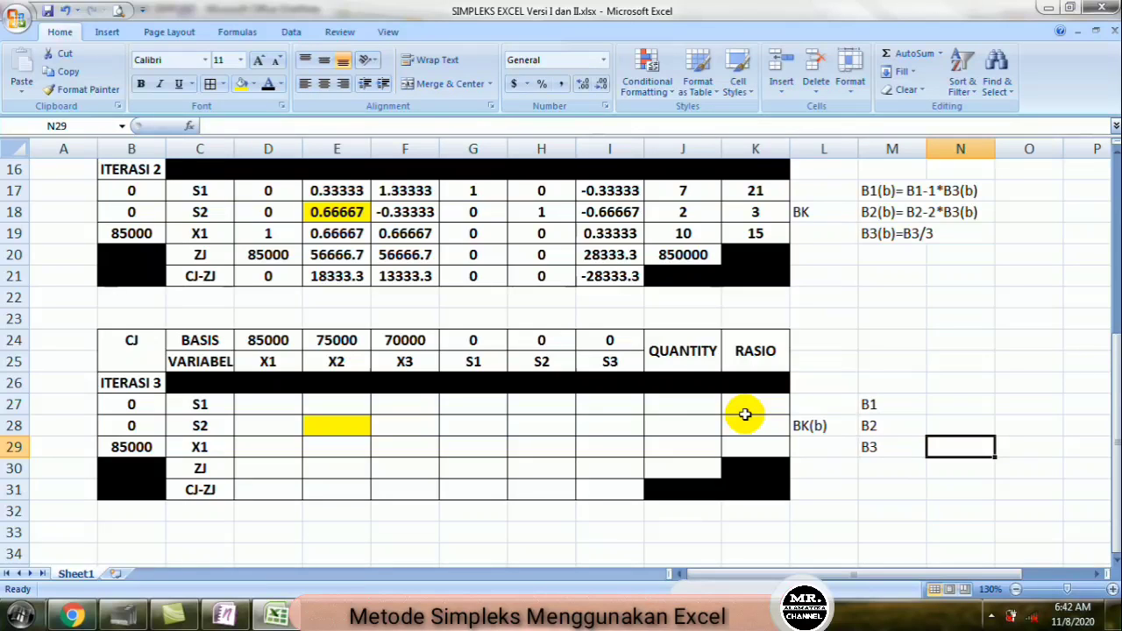
Step: Complete the row note in M28 of the third table as B2(b)=B2/0.66667
key("Left")
key("Up")
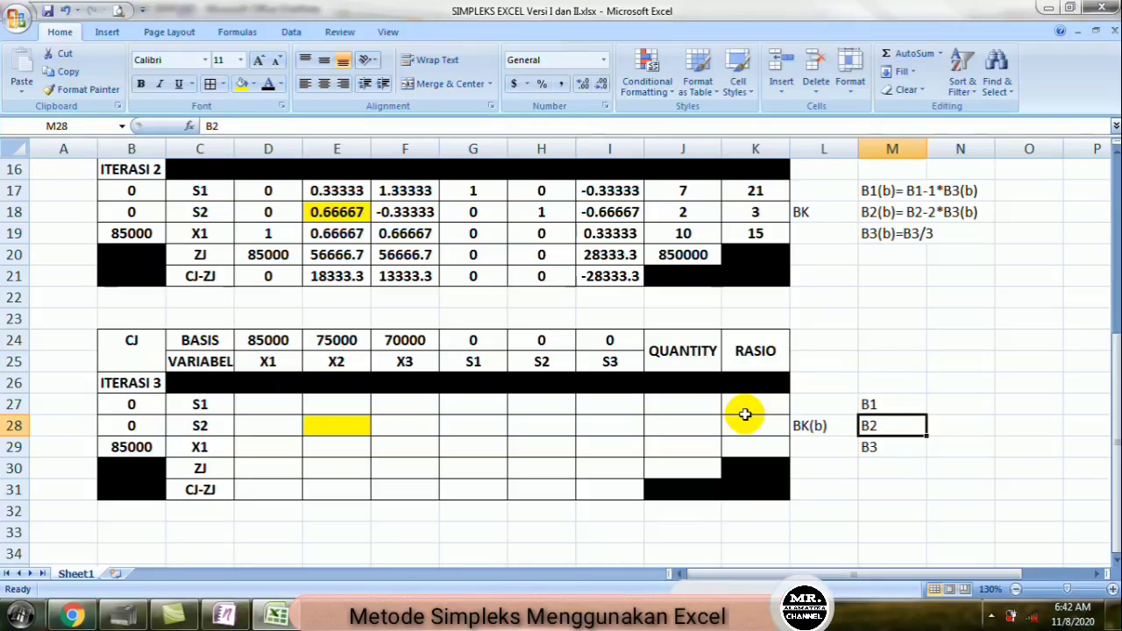
key("F2")
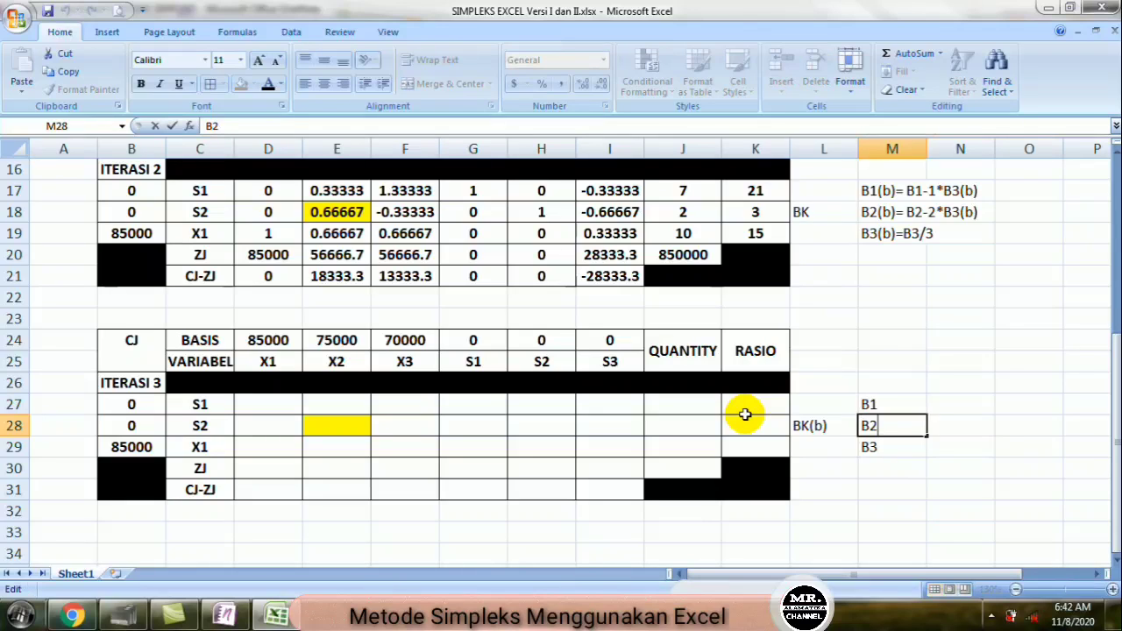
type("=")
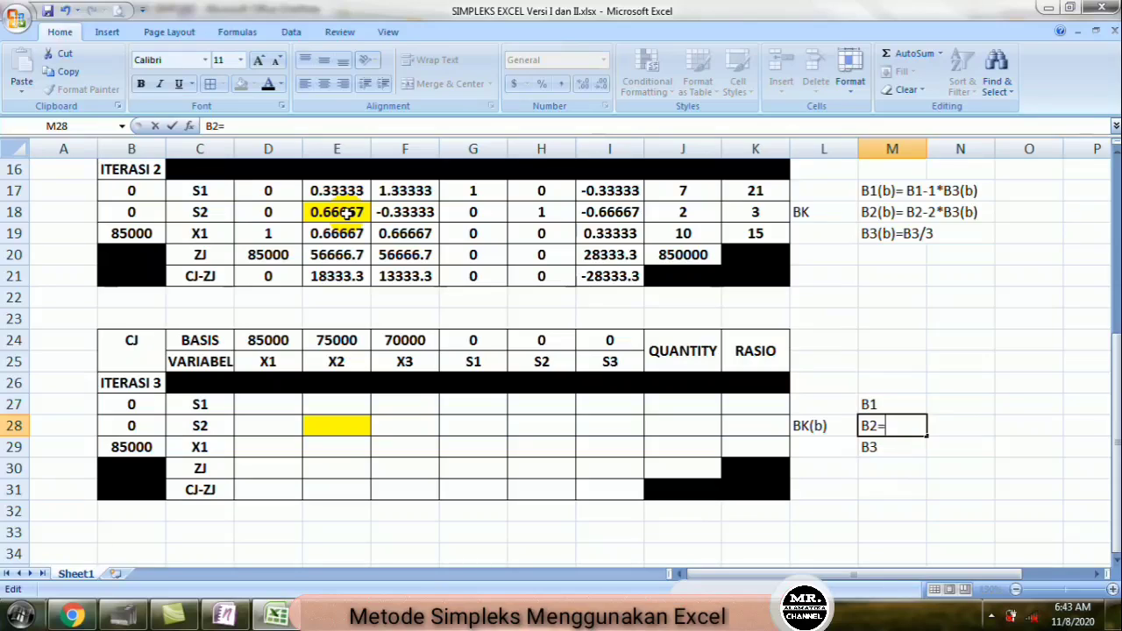
key("Left")
type("(B)")
key("BackSpace")
key("BackSpace")
type("b)=B2")
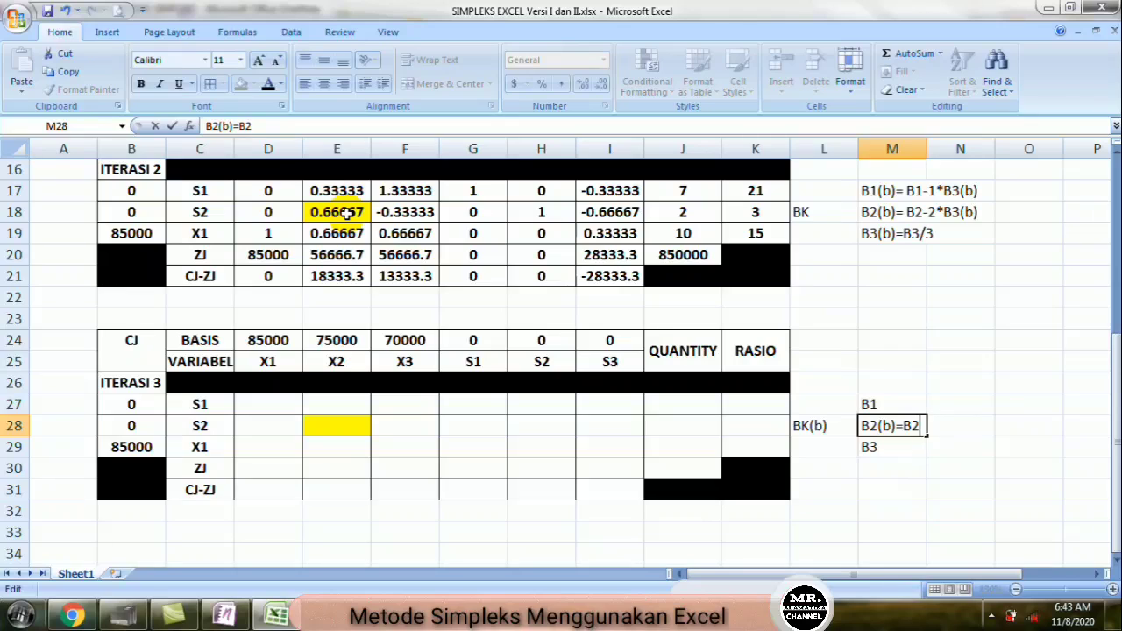
type("/")
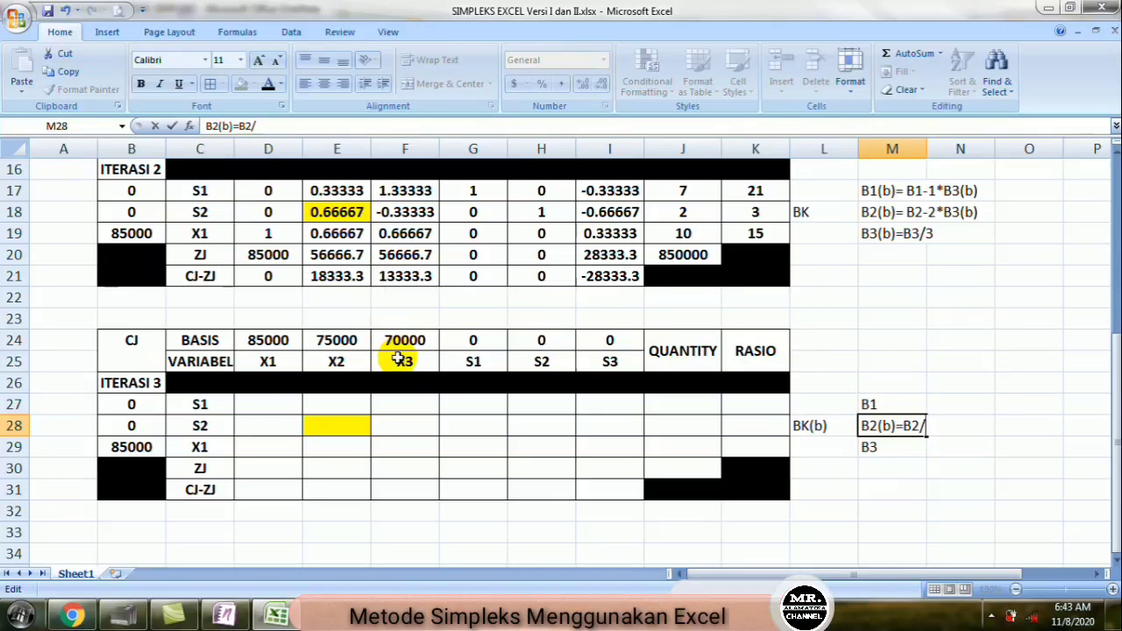
type("0.66667")
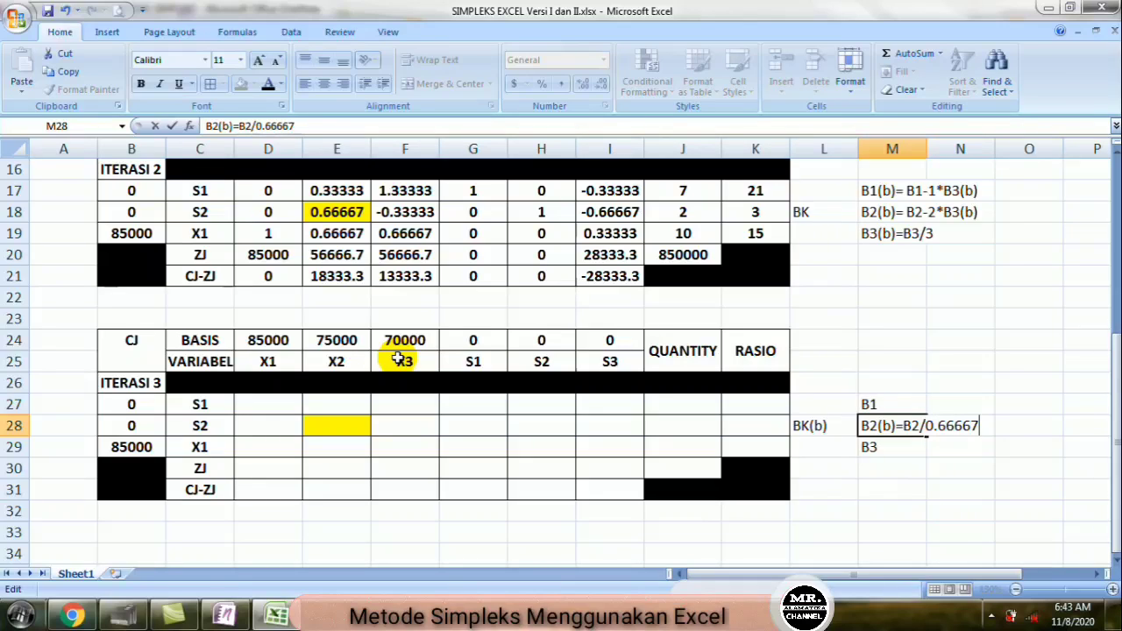
key("Return")
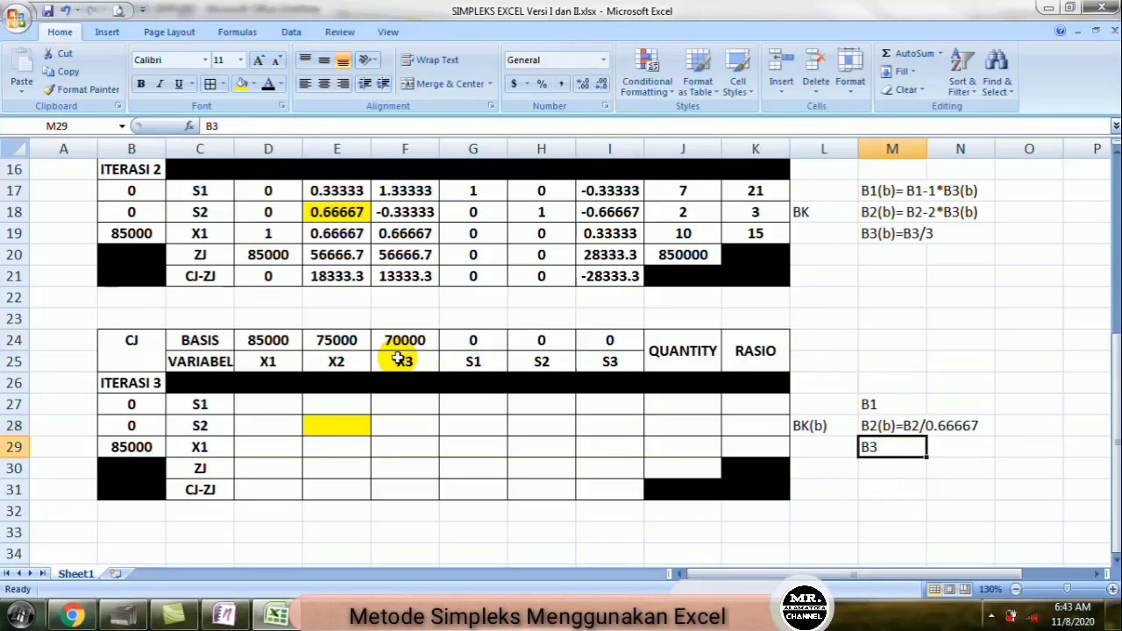
Step: Enter the new key row formula =E18/$E$18 in E28, dividing by the key element as an absolute reference
left_click(335, 421)
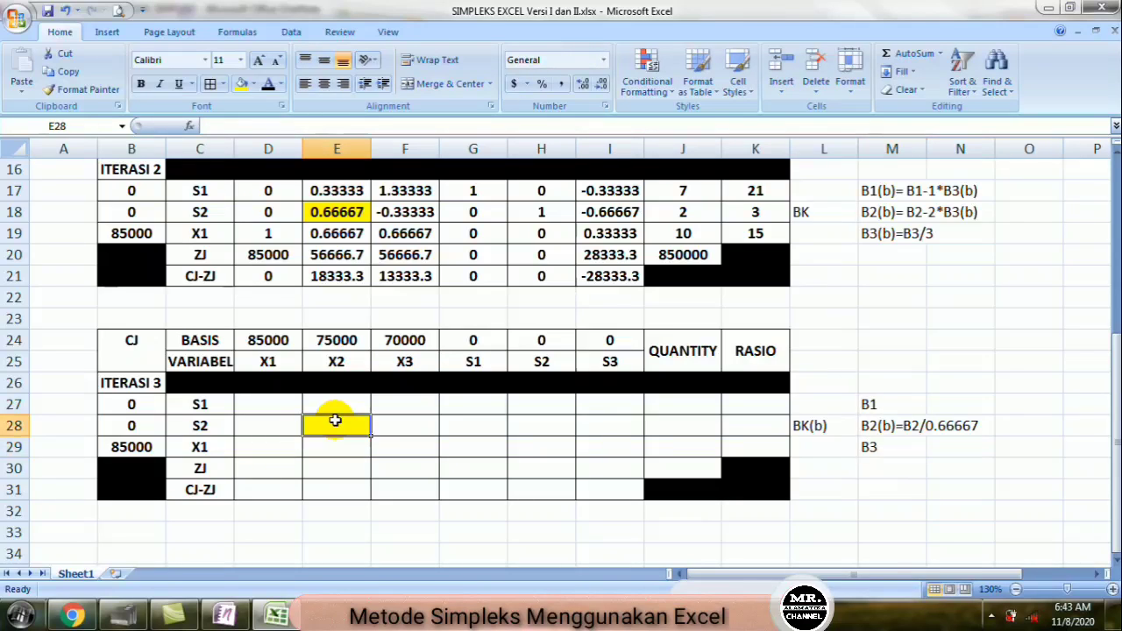
type("=")
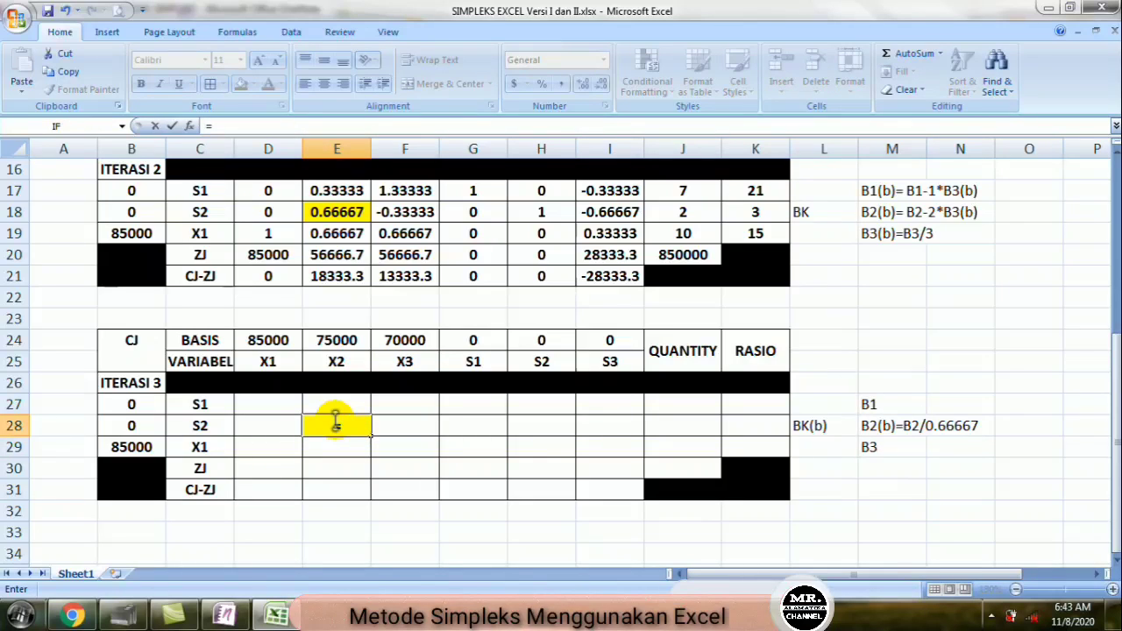
left_click(323, 211)
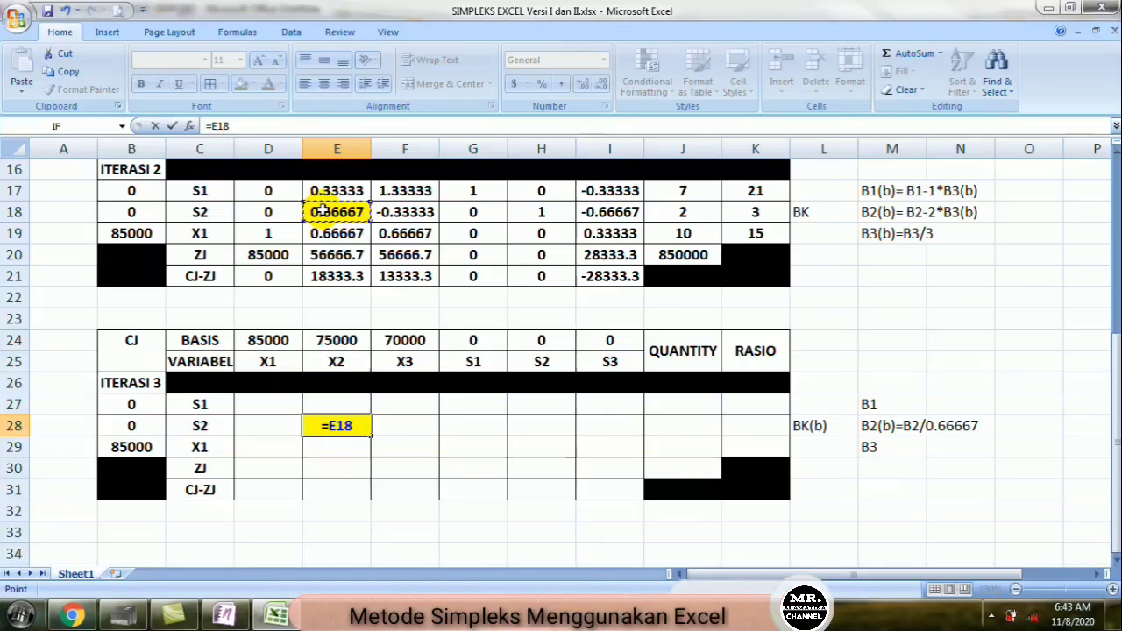
type("/")
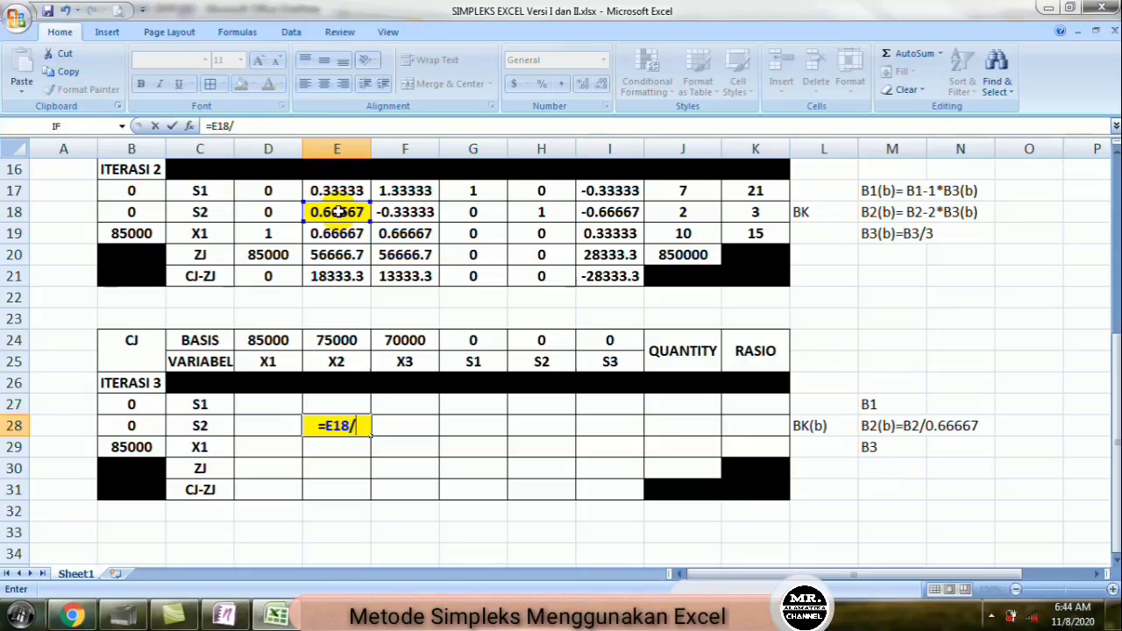
left_click(339, 211)
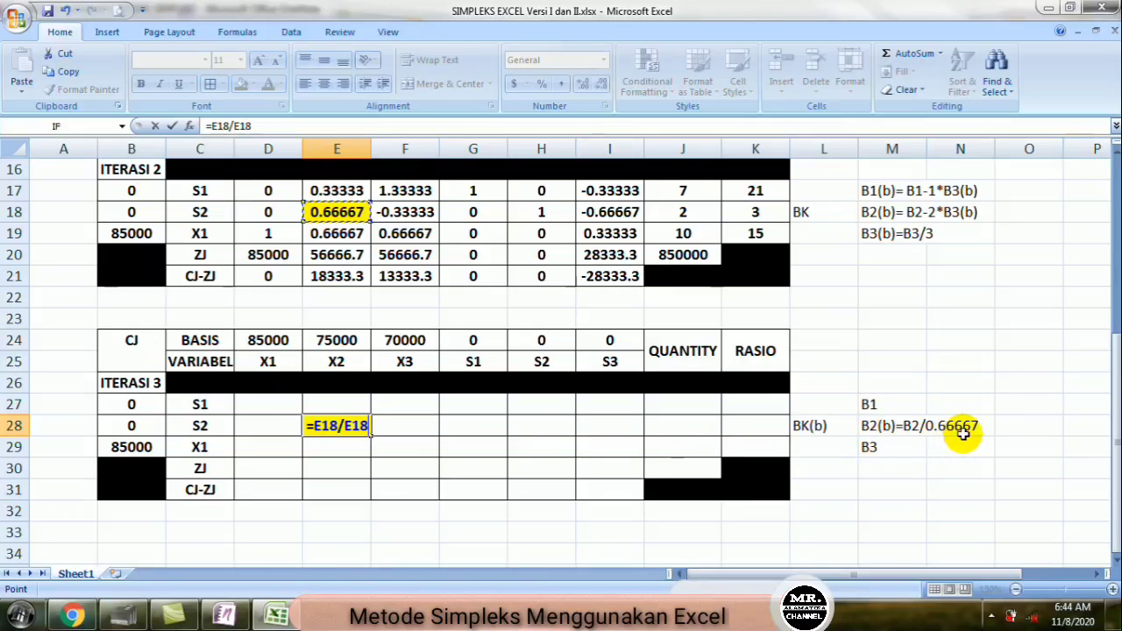
left_click(396, 235)
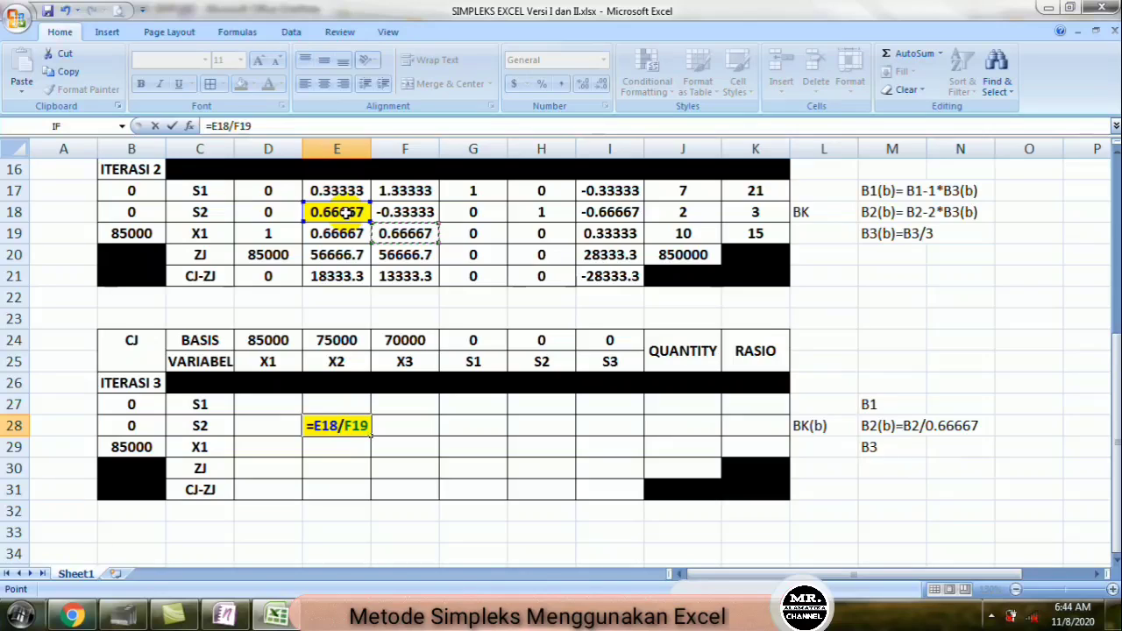
key("BackSpace")
key("BackSpace")
key("BackSpace")
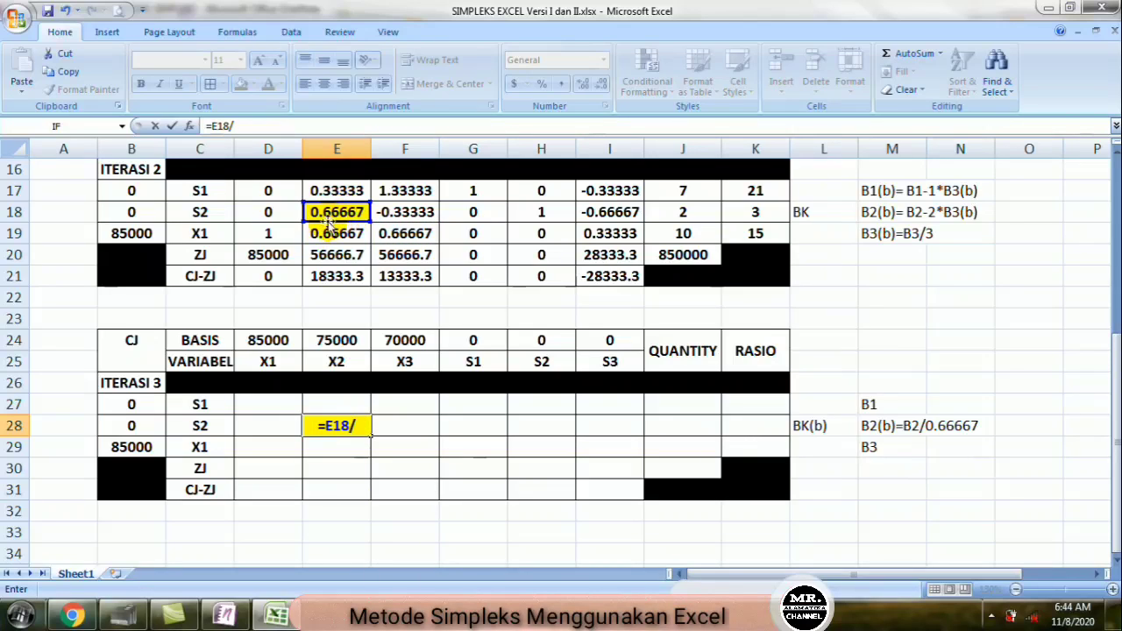
left_click(335, 212)
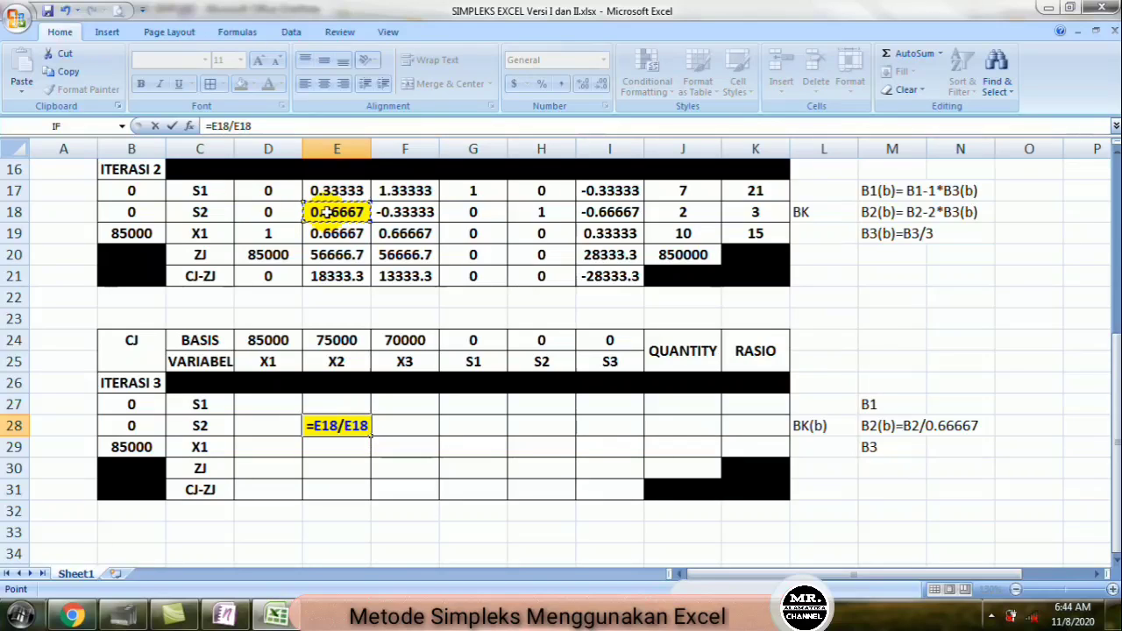
key("F4")
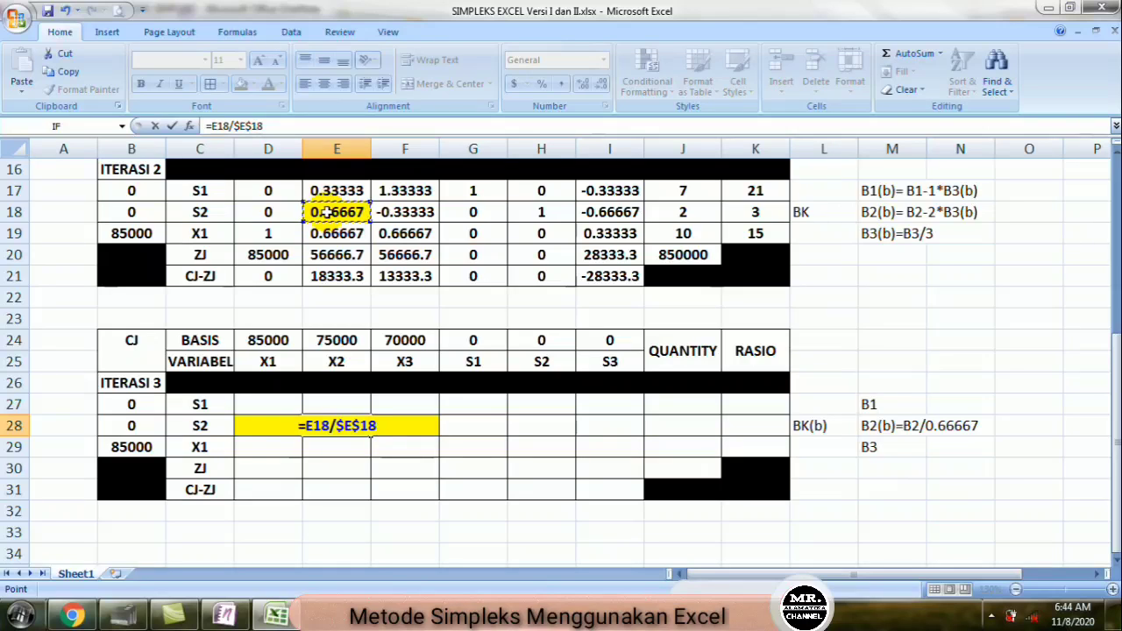
key("Return")
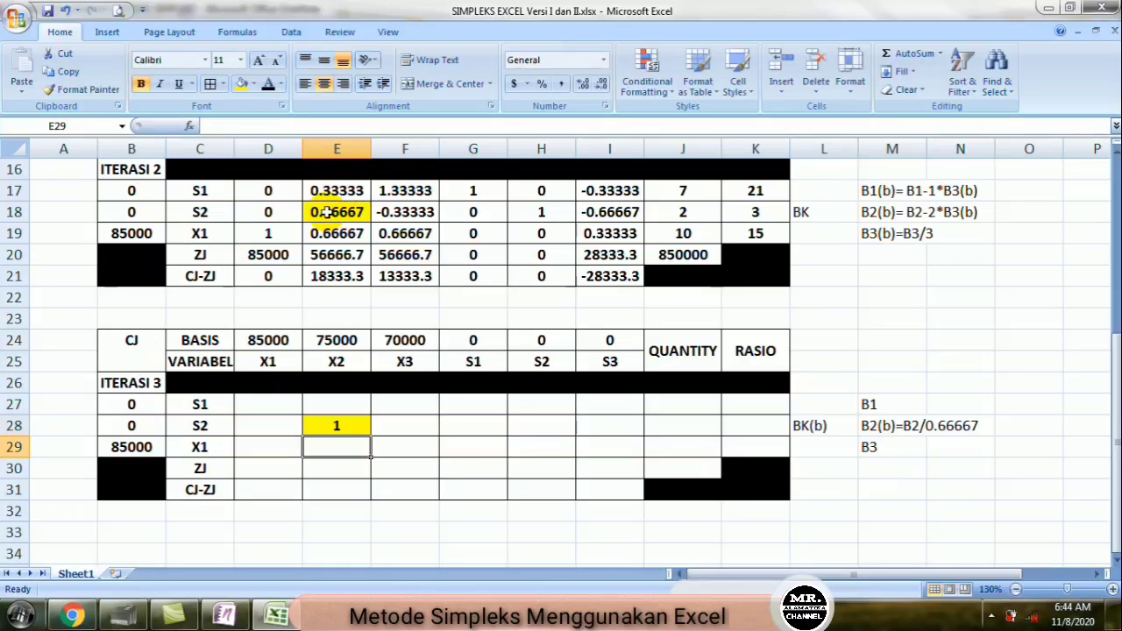
Step: Fill the E28 formula across the rest of the new key row, covering D28 and F28:J28
left_click(348, 418)
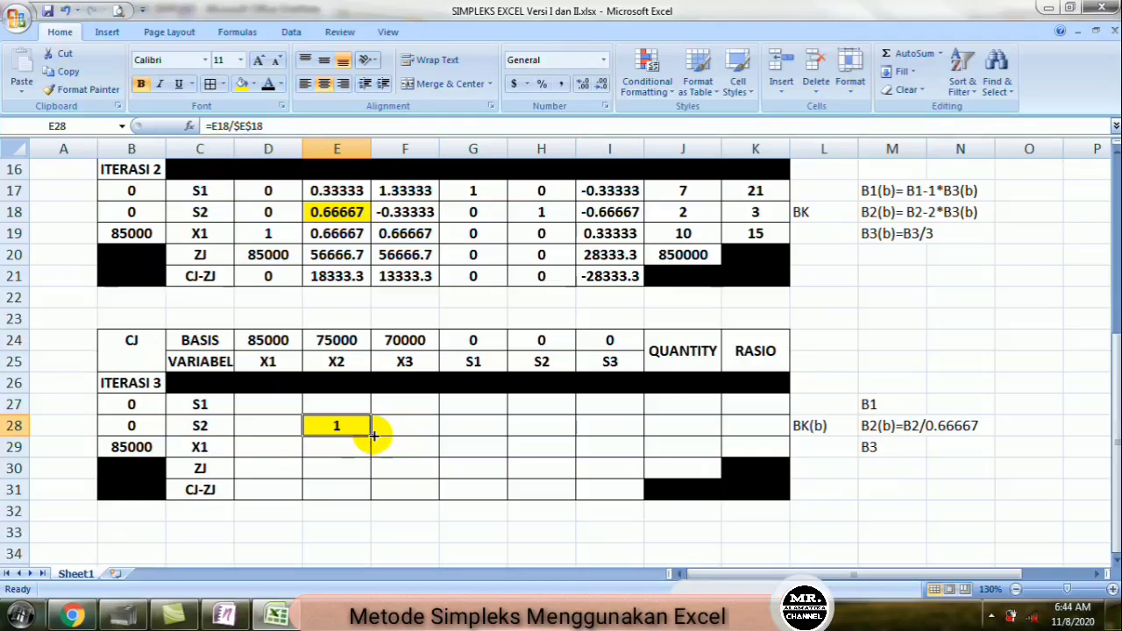
left_click_drag(372, 435, 688, 429)
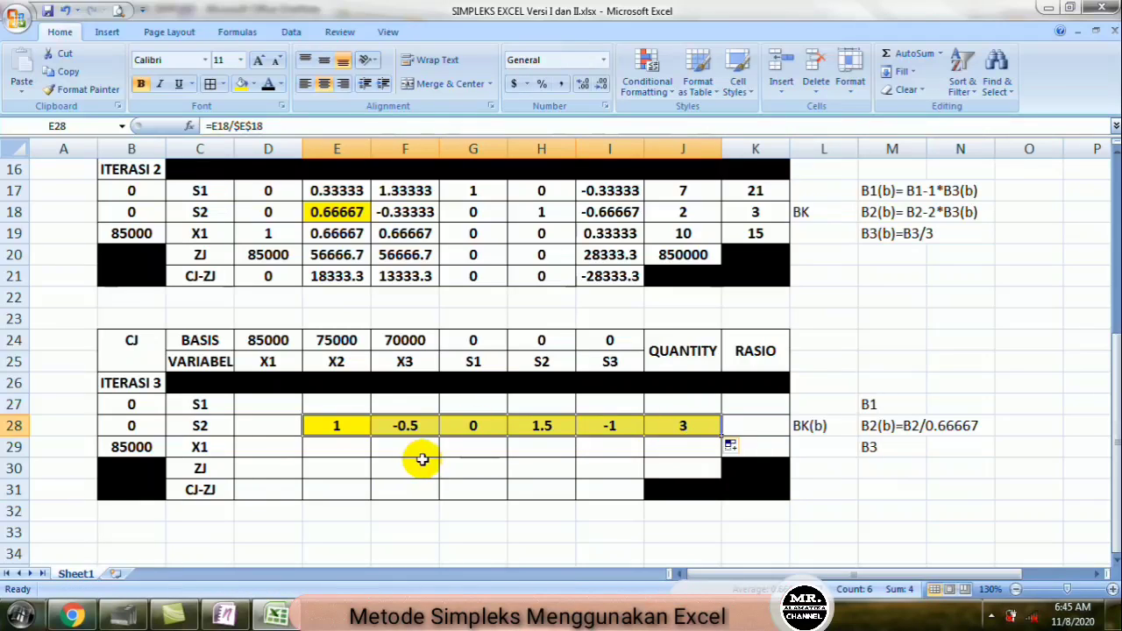
left_click(331, 426)
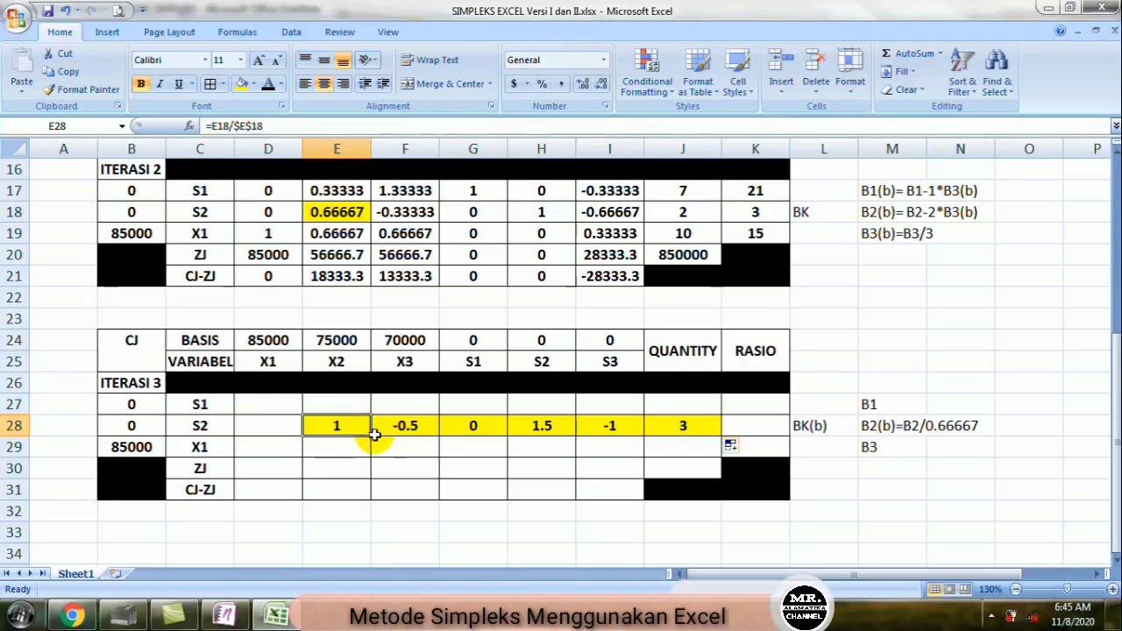
left_click_drag(371, 436, 252, 435)
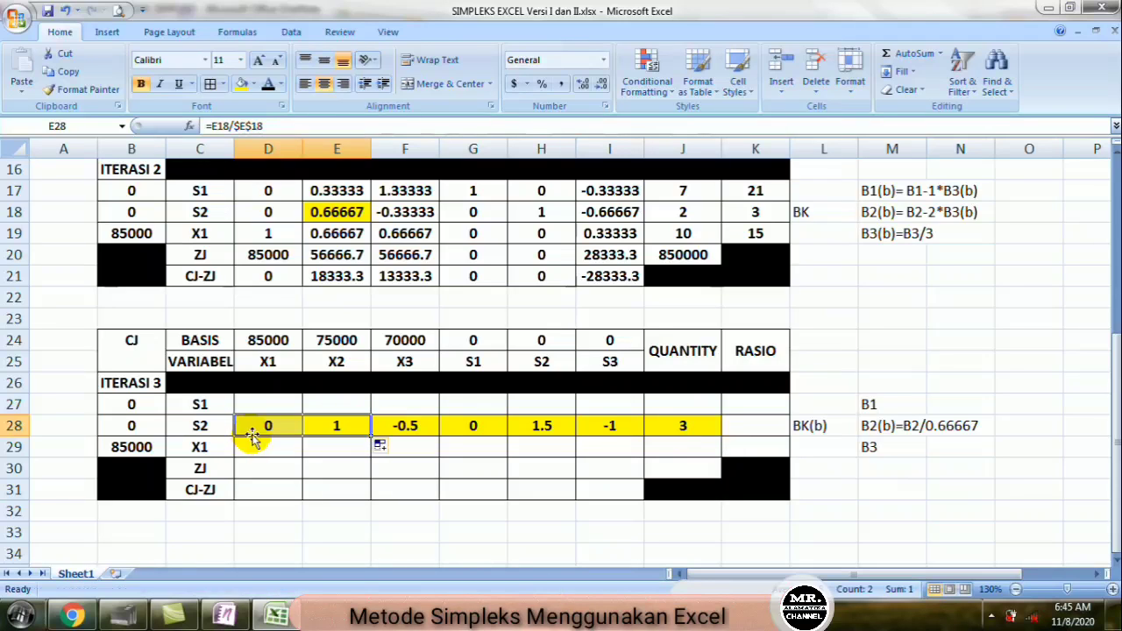
Step: Open the formula in G28 to check which cells the filled key row refers to
double_click(467, 427)
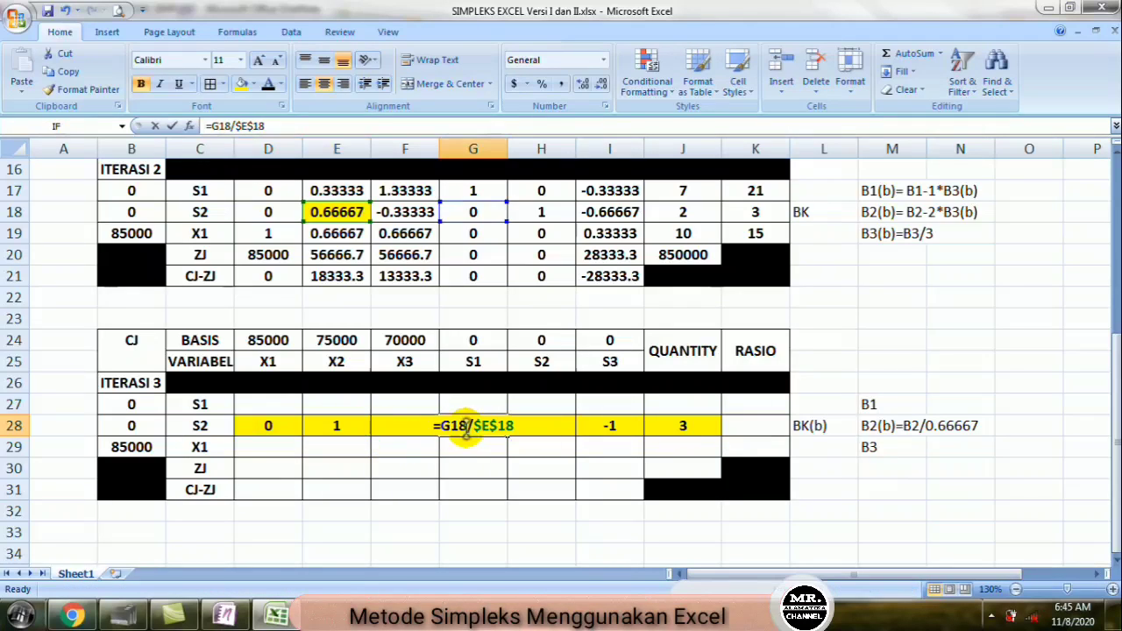
left_click(472, 217)
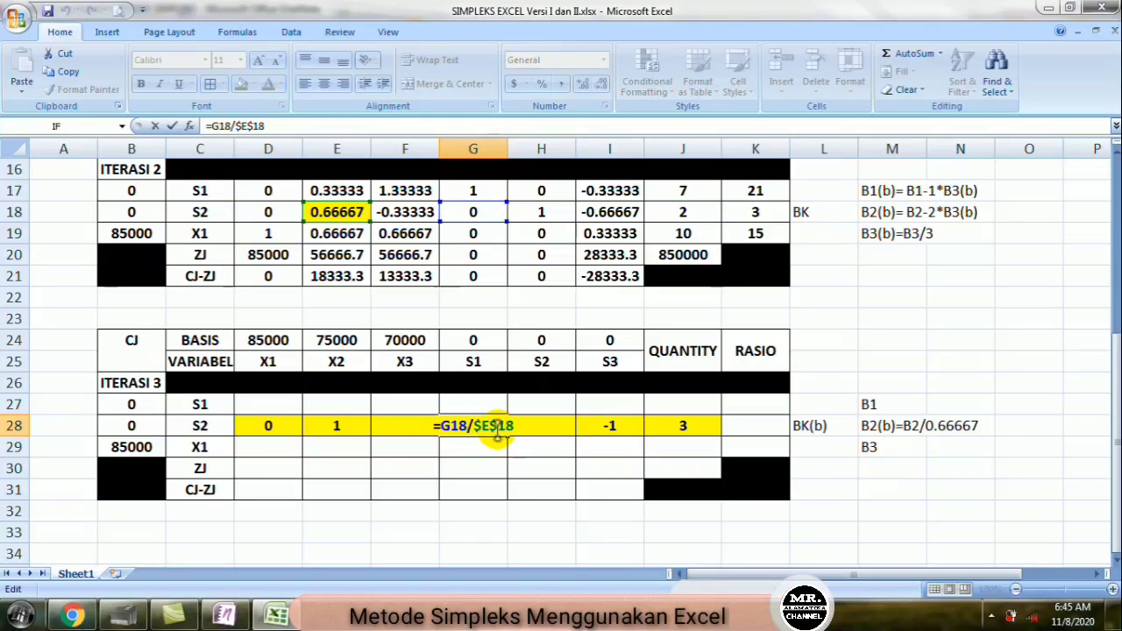
Step: Inspect the division formulas in cells G28 and J28 of the Iterasi 3 S2 row
key("Return")
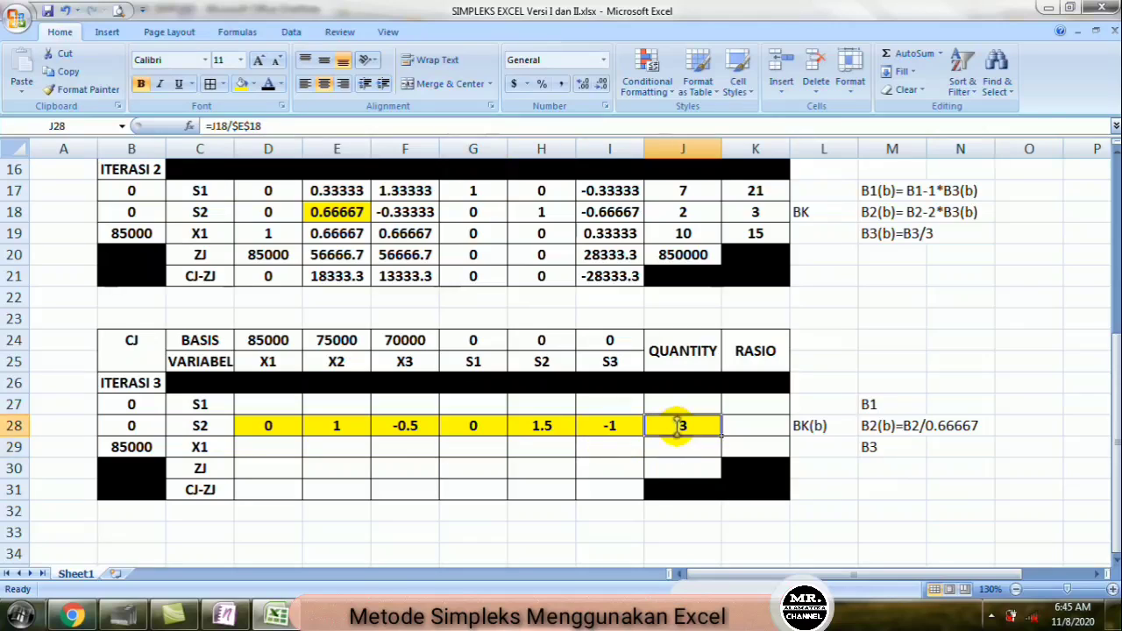
double_click(676, 427)
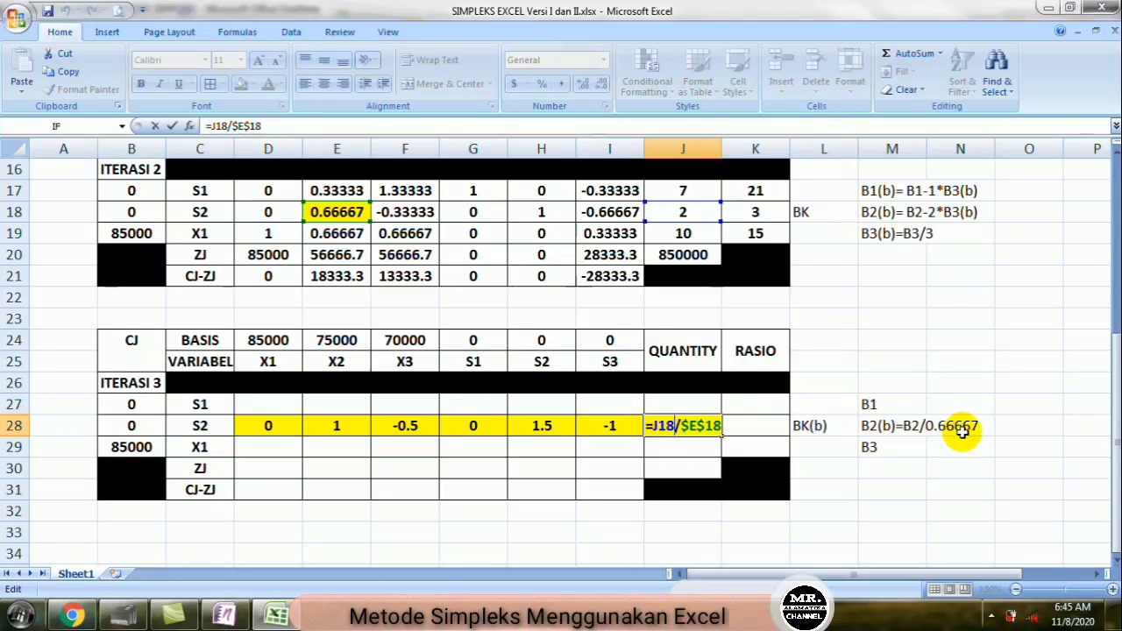
key("Return")
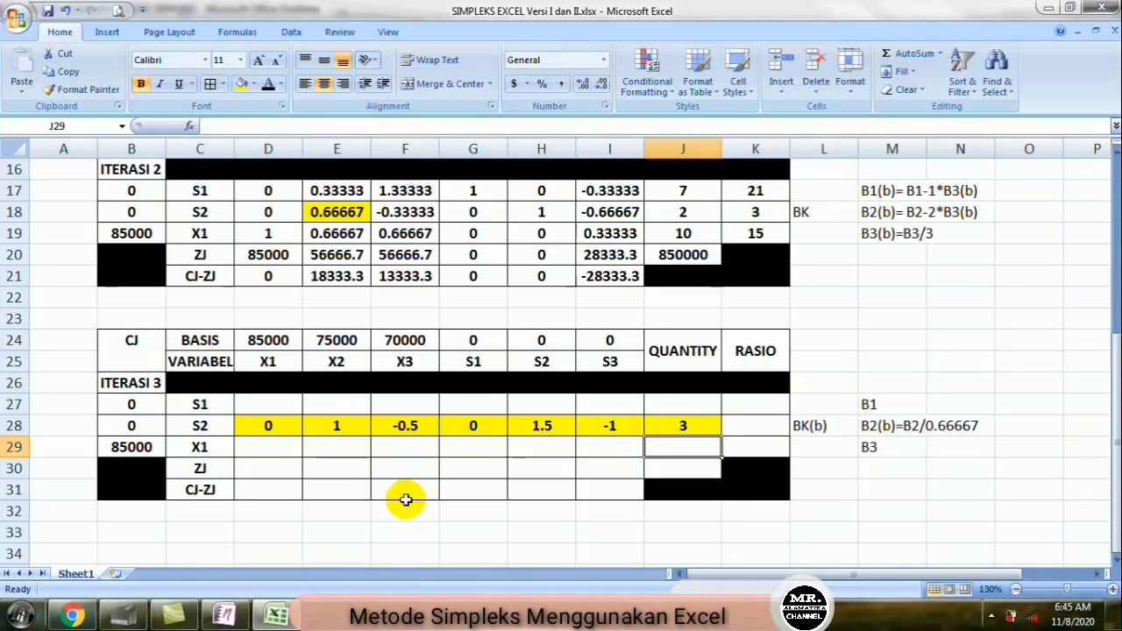
Step: Complete the row-operation note in M27 as "B1(b)= B1-0.3333*B2(b)"
double_click(879, 404)
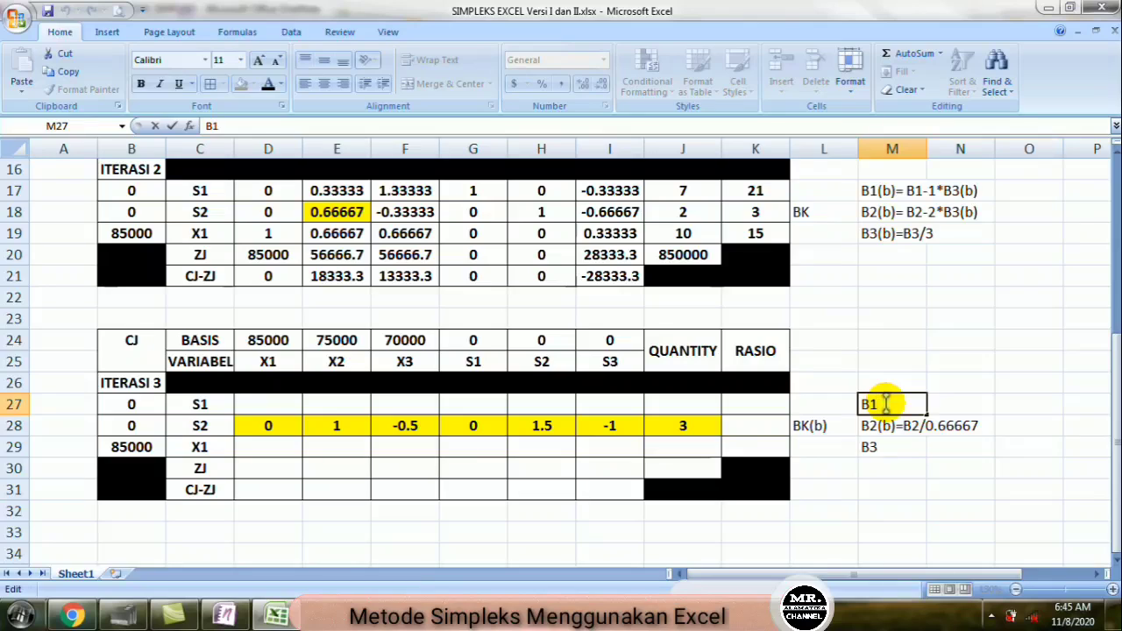
type("(b)= B1")
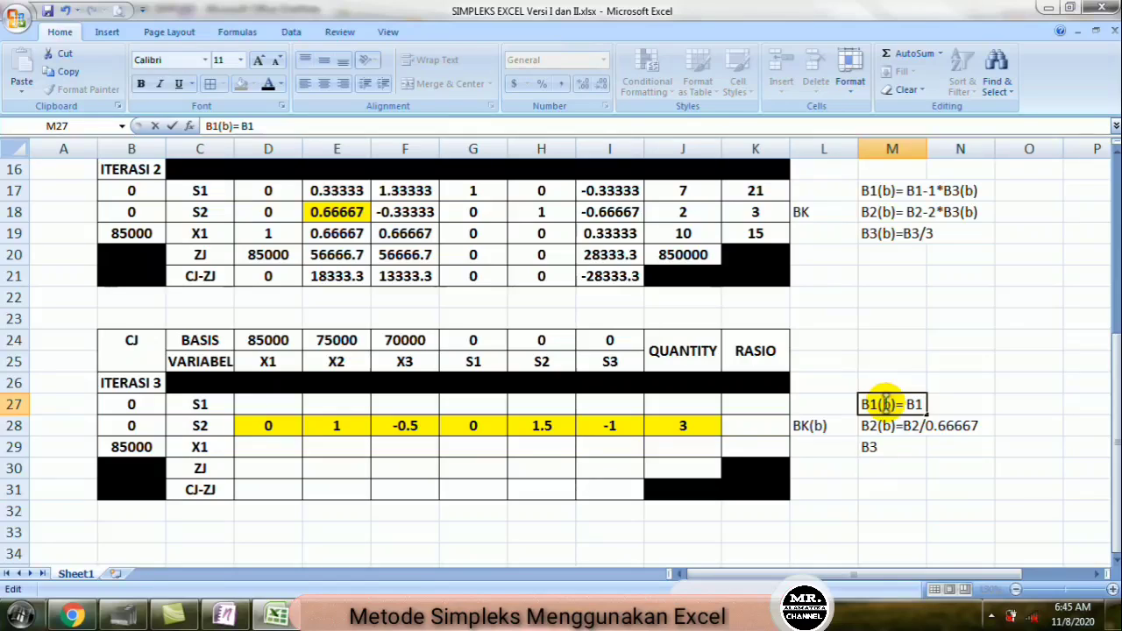
type("=")
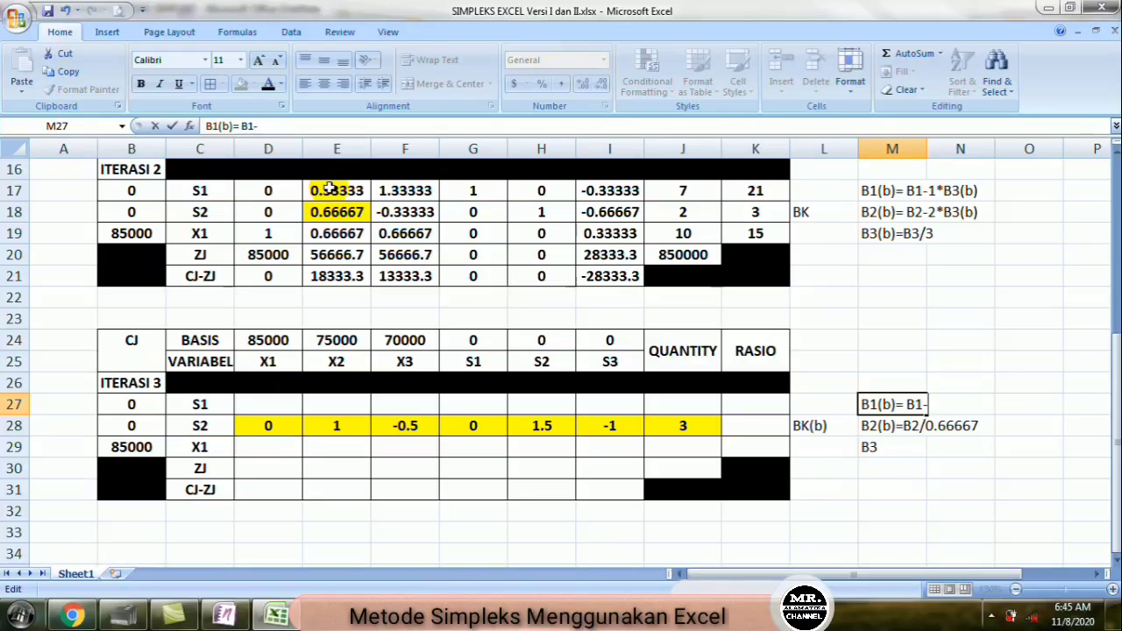
type("0.3333")
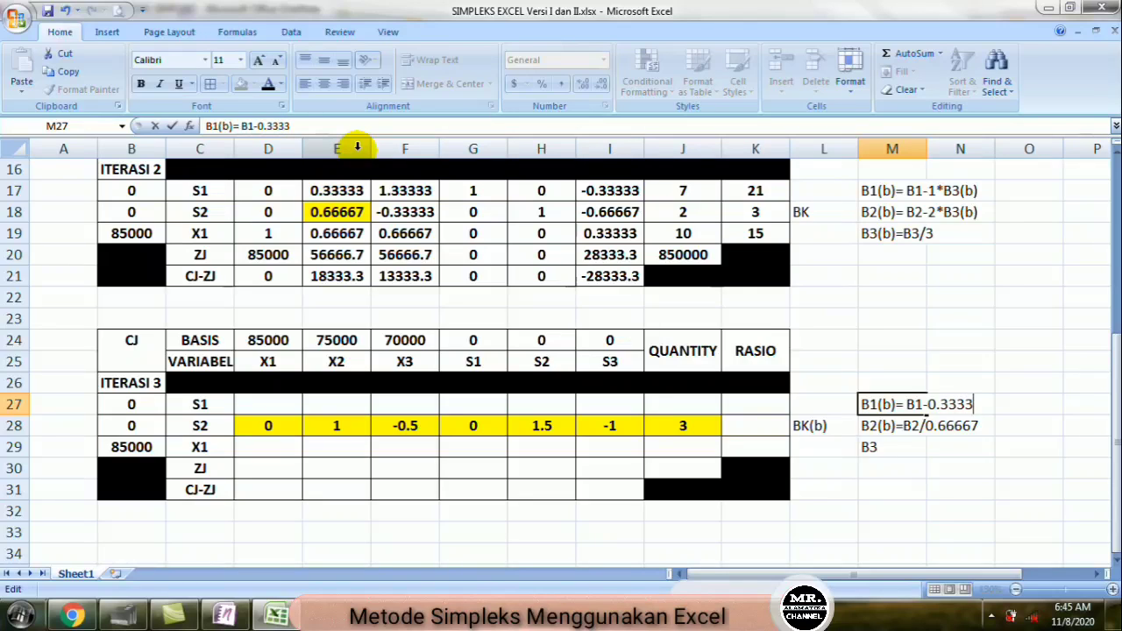
type("*")
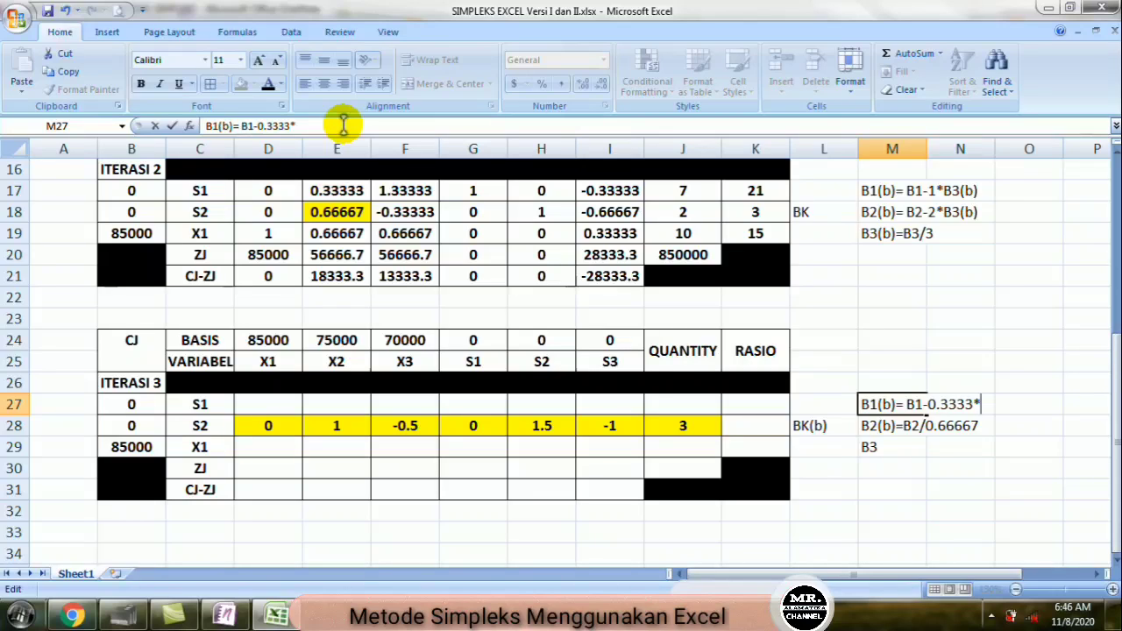
type("B2(b)")
key("Return")
key("Return")
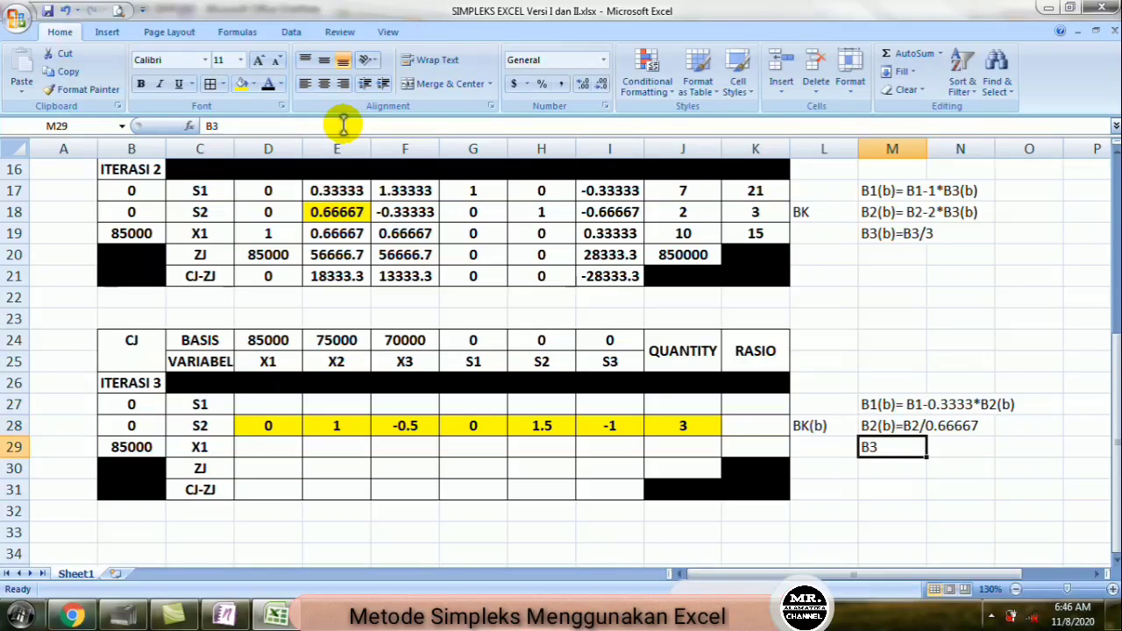
Step: Complete the row-operation note in M29 as "B3(b)= B3-0.66667*B2(b)"
left_click(343, 125)
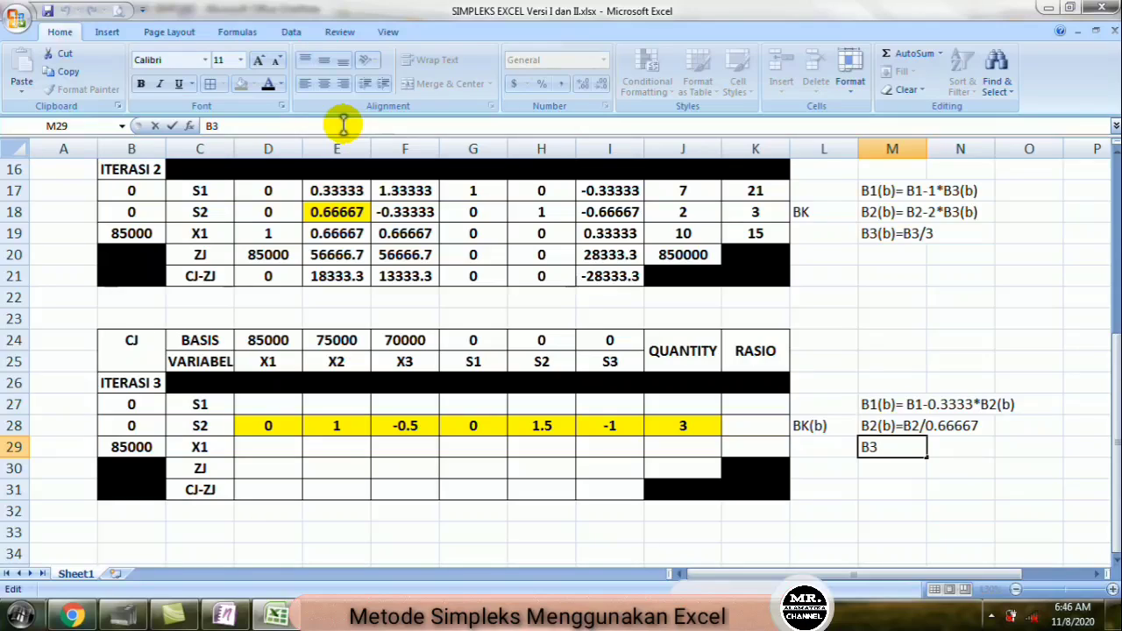
type("B3(b)= B3-")
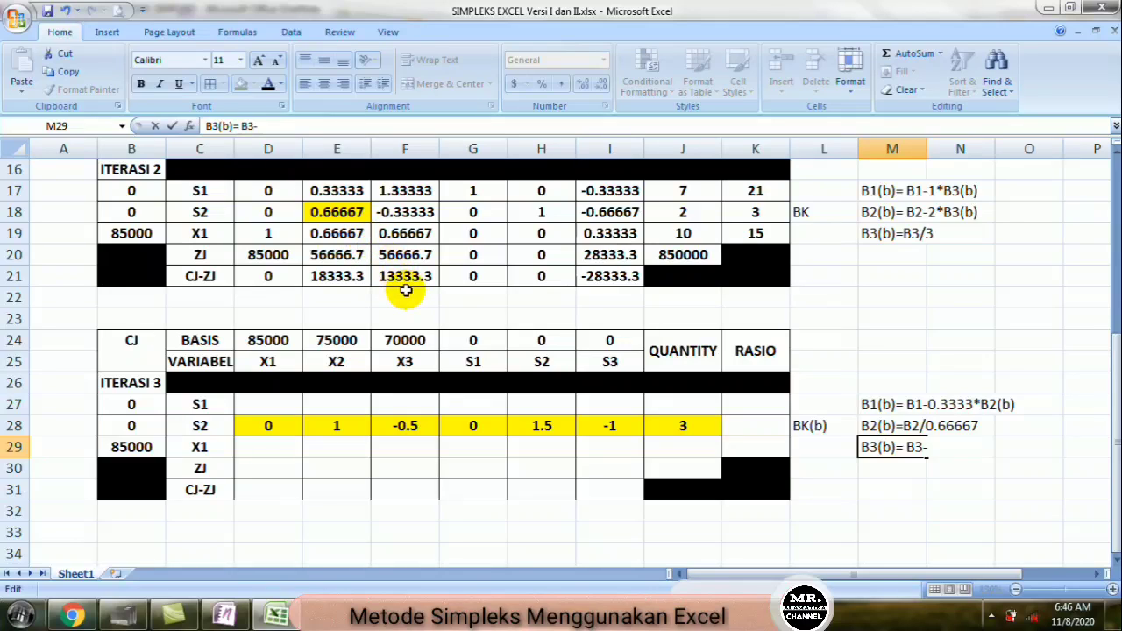
type("0")
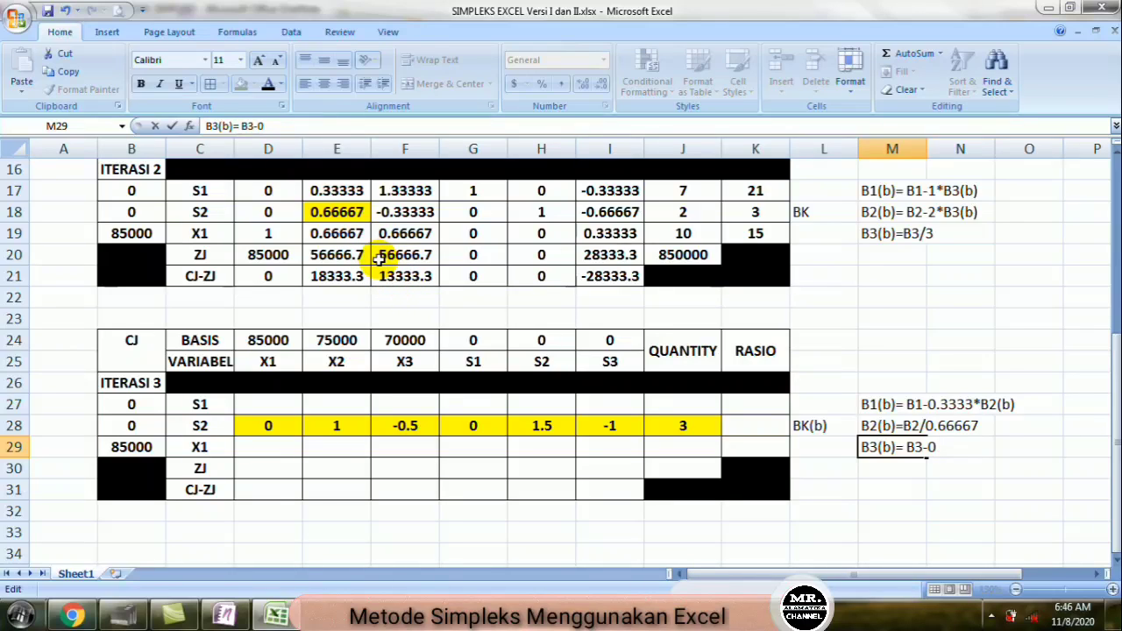
type(".66667")
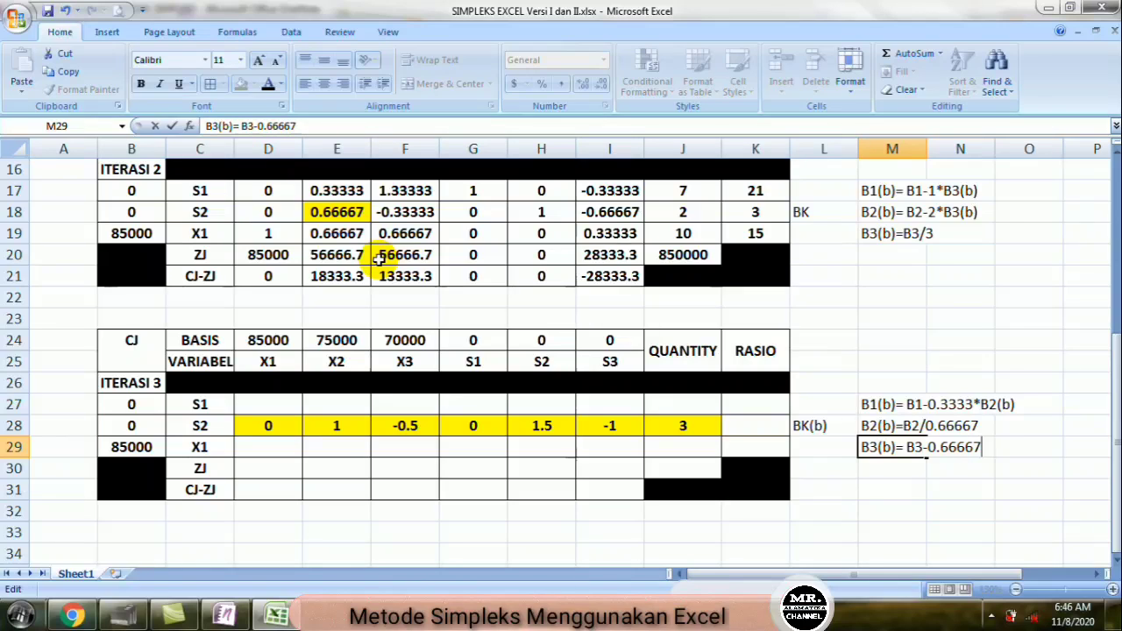
type("*B2(b)")
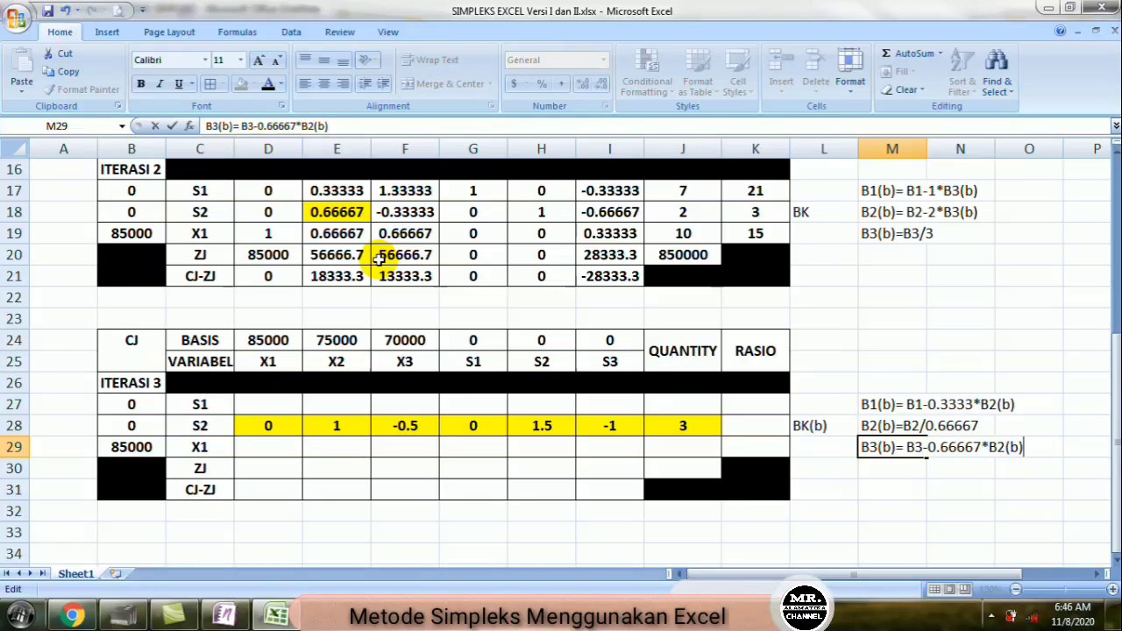
key("Return")
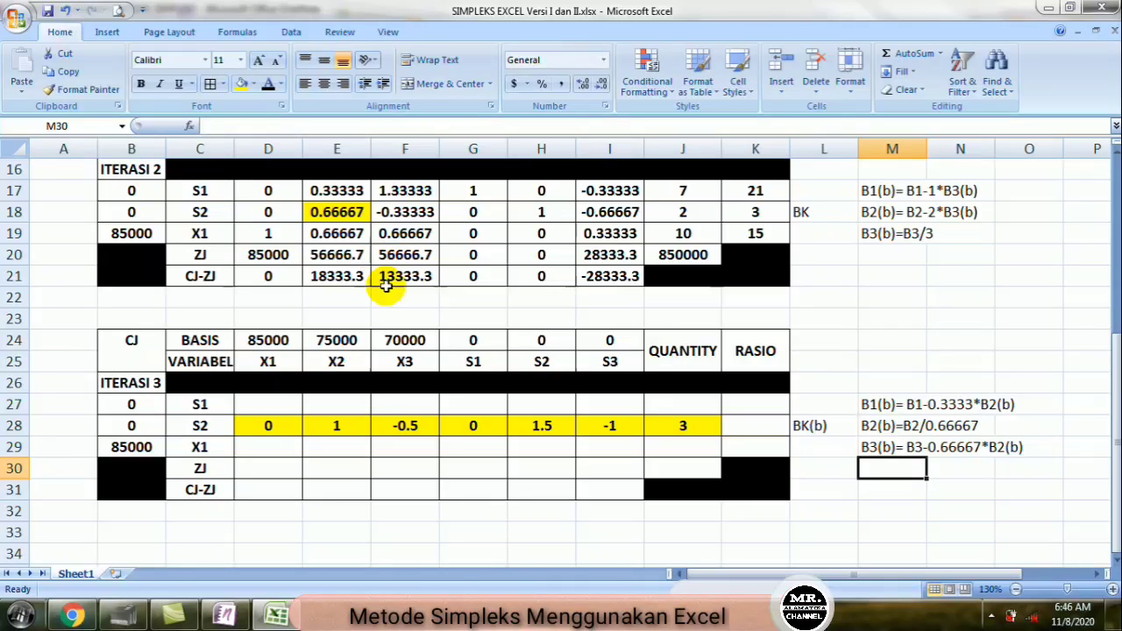
Step: Enter the formula =E17-$E$17*E28 in E27, the X2 cell of the Iterasi 3 S1 row
left_click(335, 402)
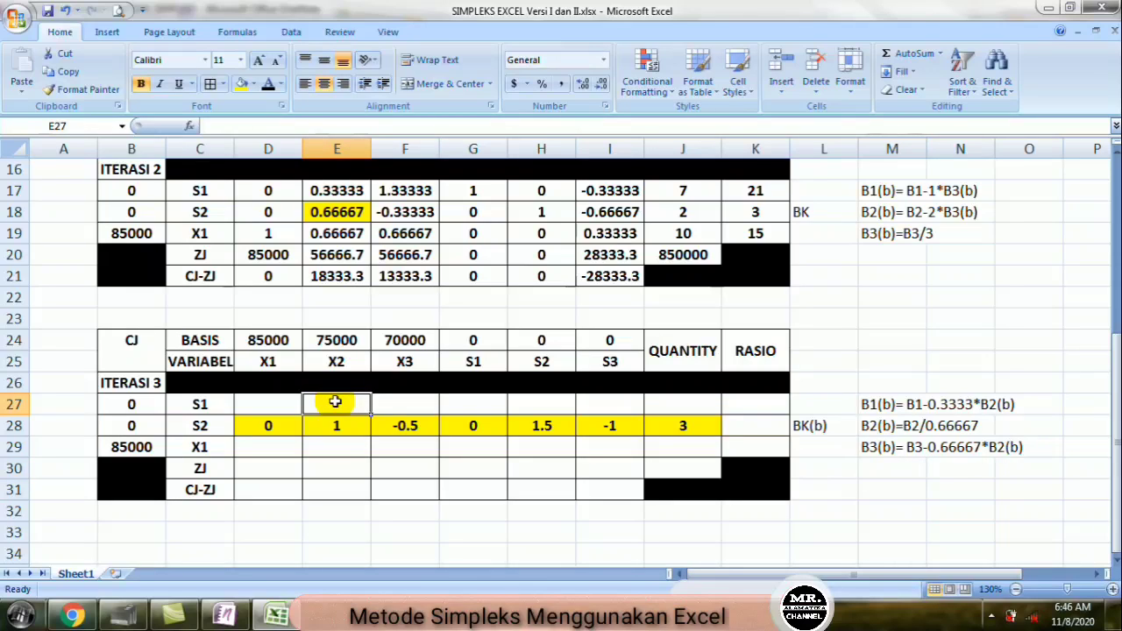
type("=")
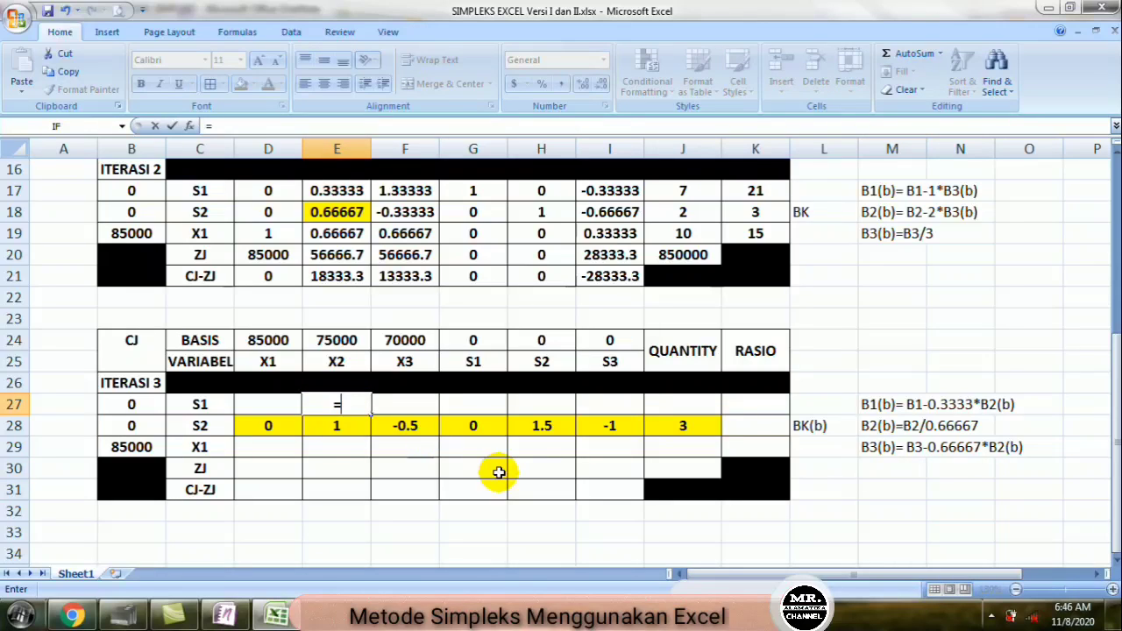
left_click(319, 190)
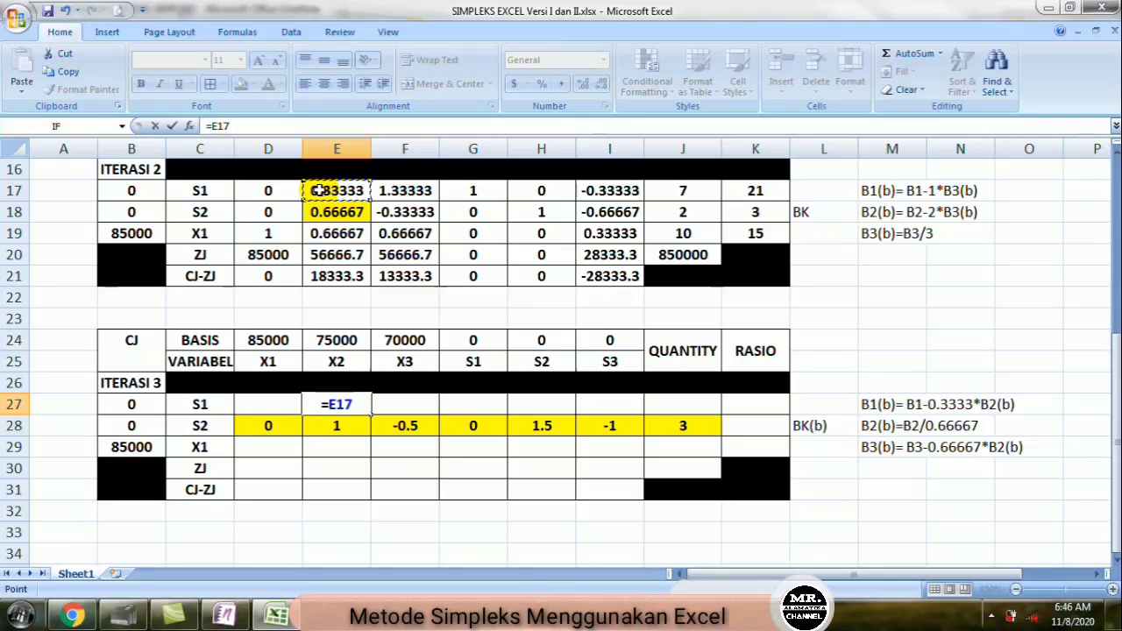
type("-")
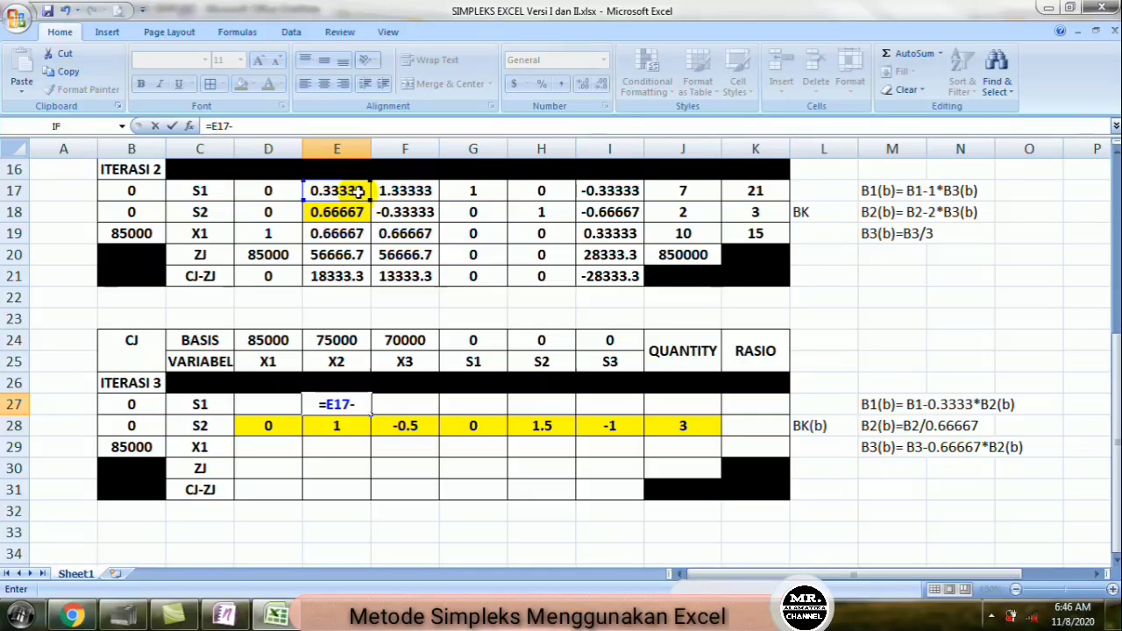
left_click(332, 193)
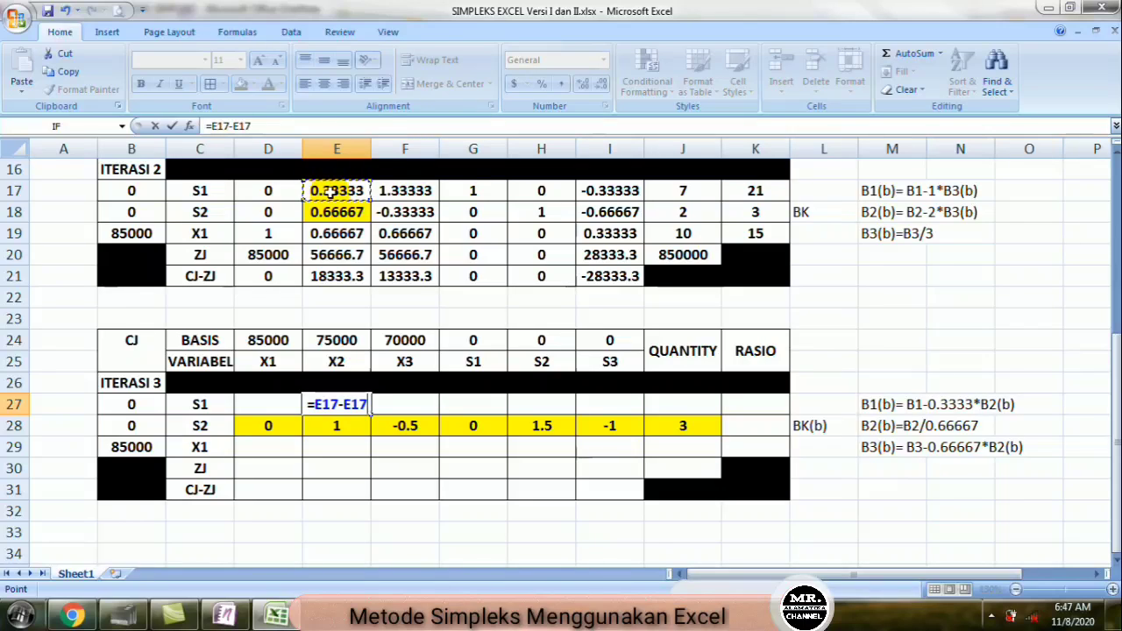
key("F4")
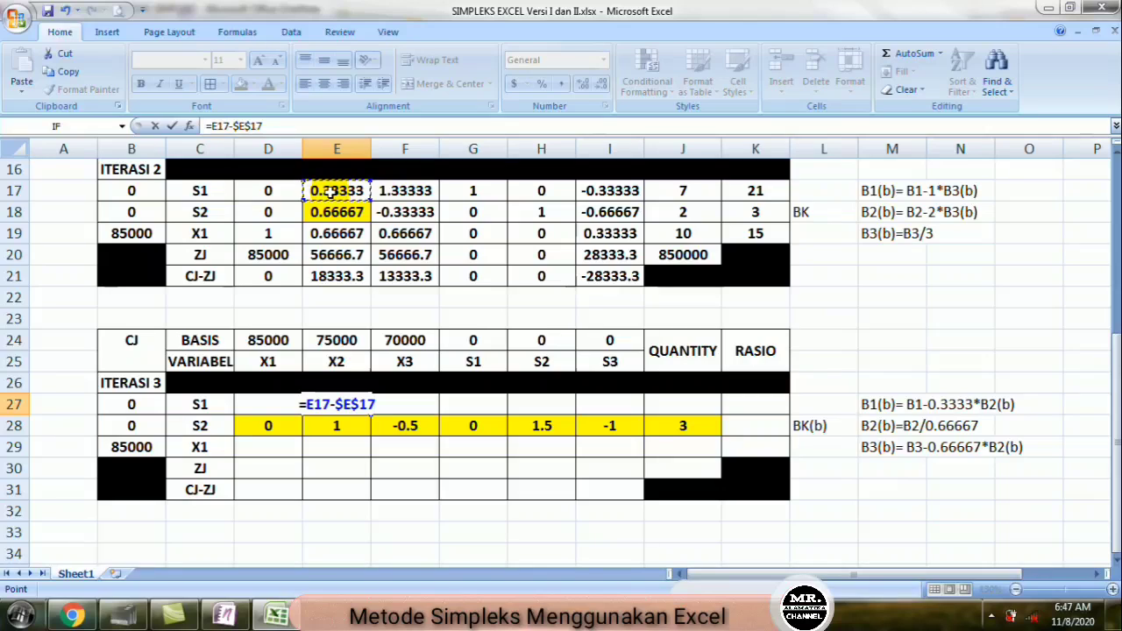
type("*")
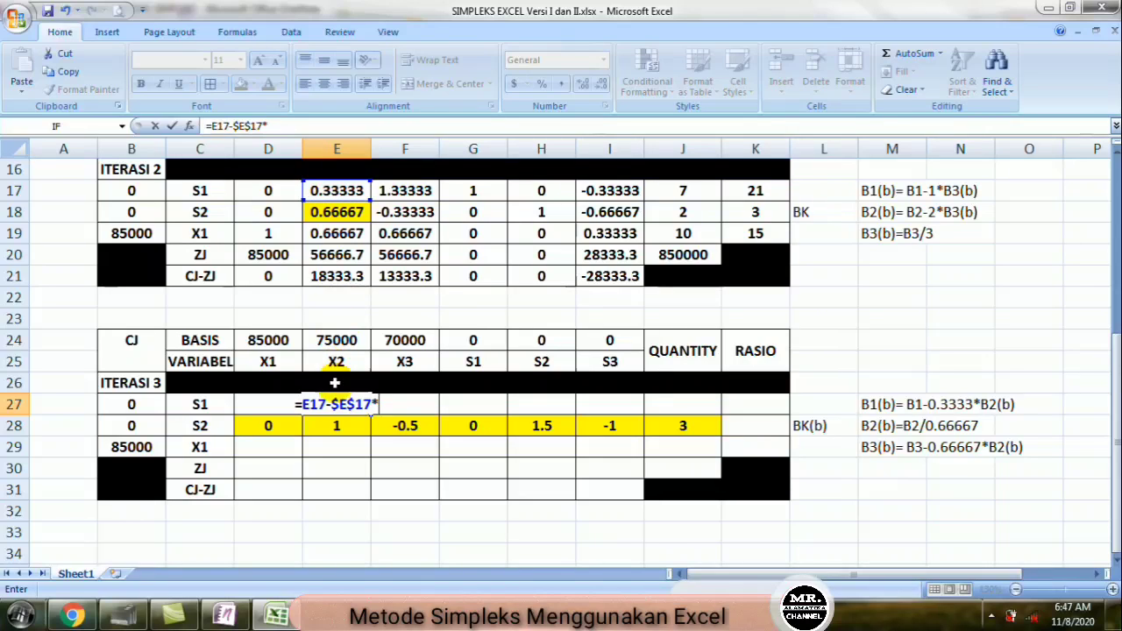
left_click(338, 427)
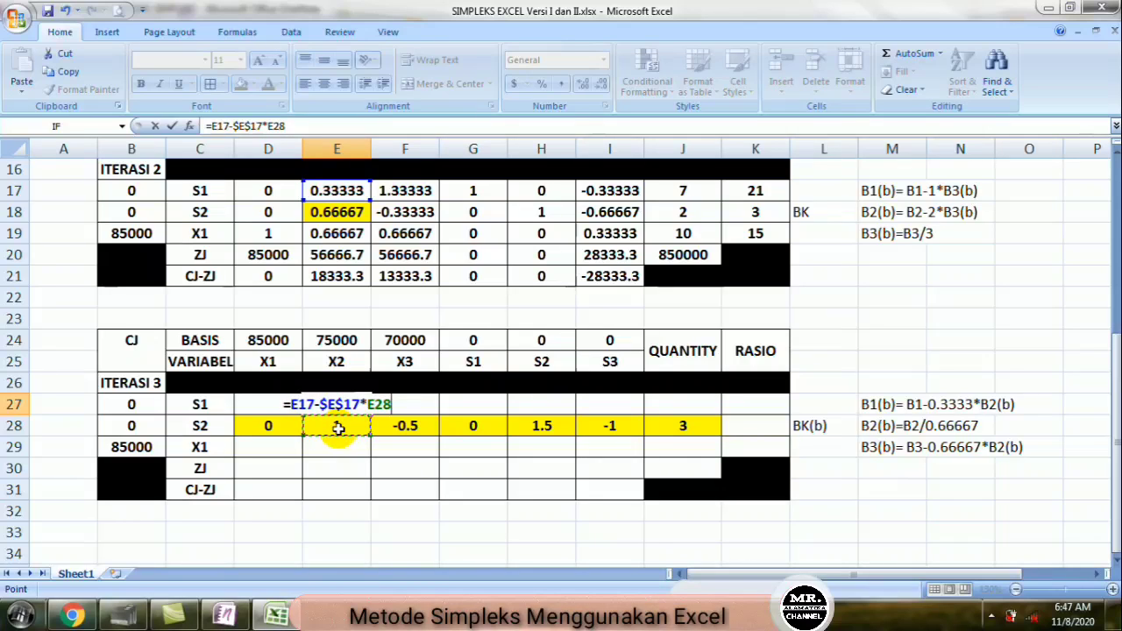
key("Return")
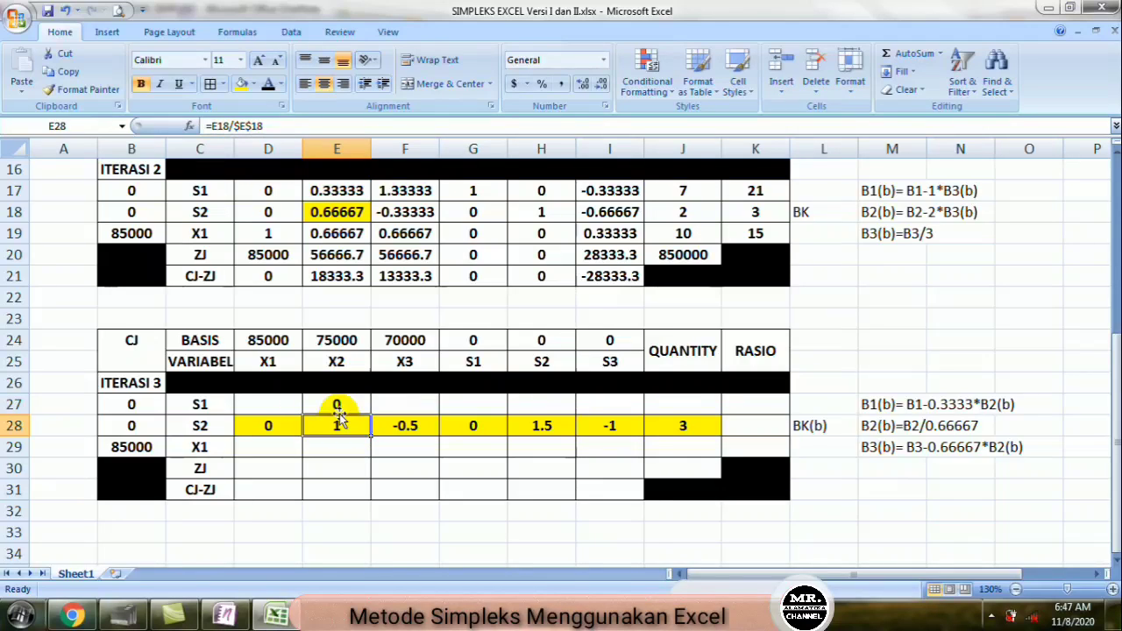
Step: Fill the E27 formula across the rest of the S1 row, covering F27 to J27 and D27
left_click(340, 403)
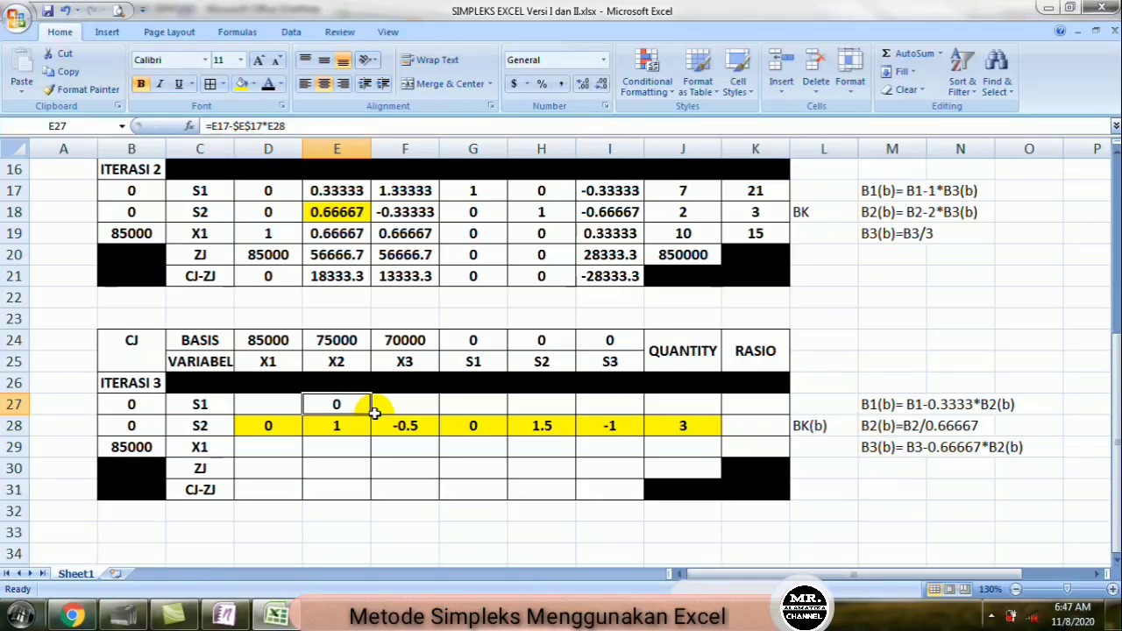
left_click_drag(374, 413, 717, 409)
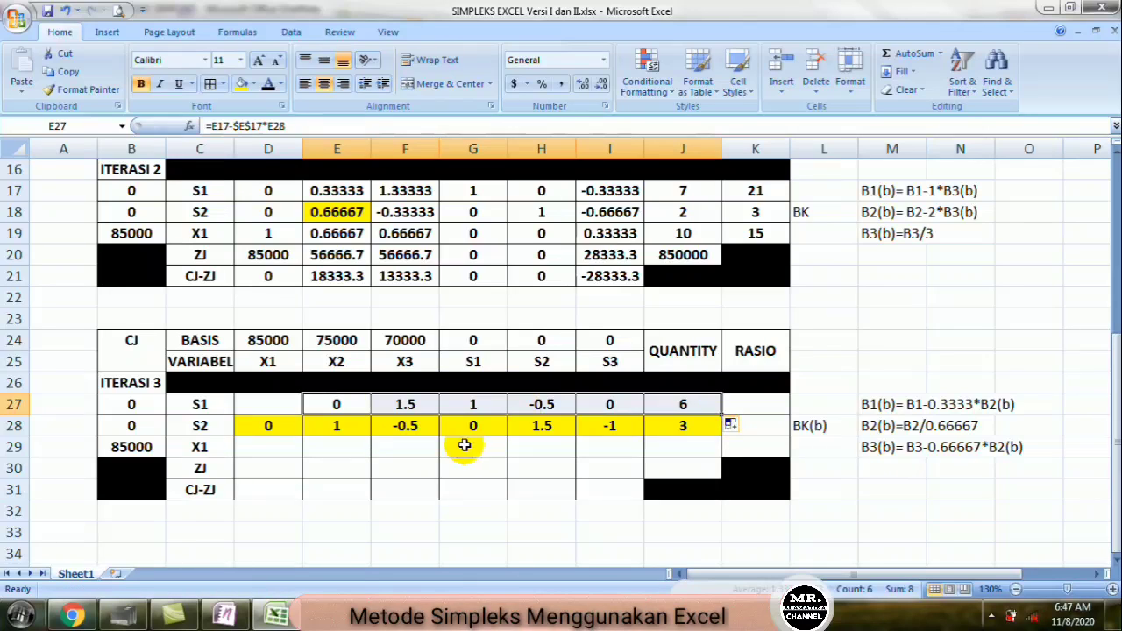
left_click(327, 405)
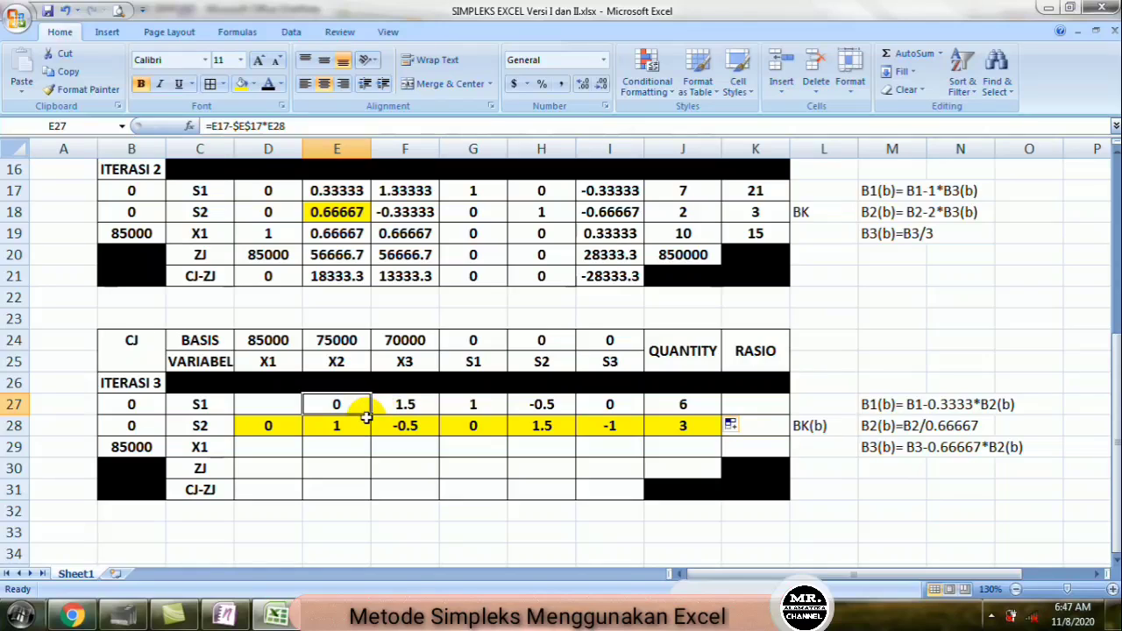
left_click_drag(370, 415, 248, 405)
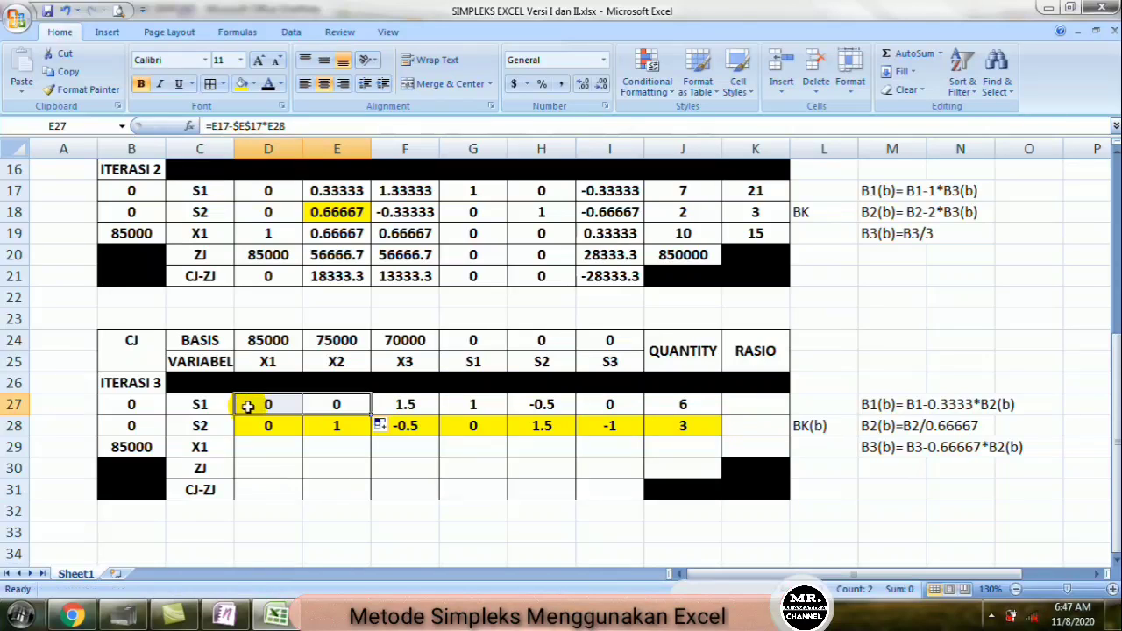
Step: Enter the formula =E19-$E$19*E28 in E29, the X2 cell of the Iterasi 3 X1 row
left_click(331, 450)
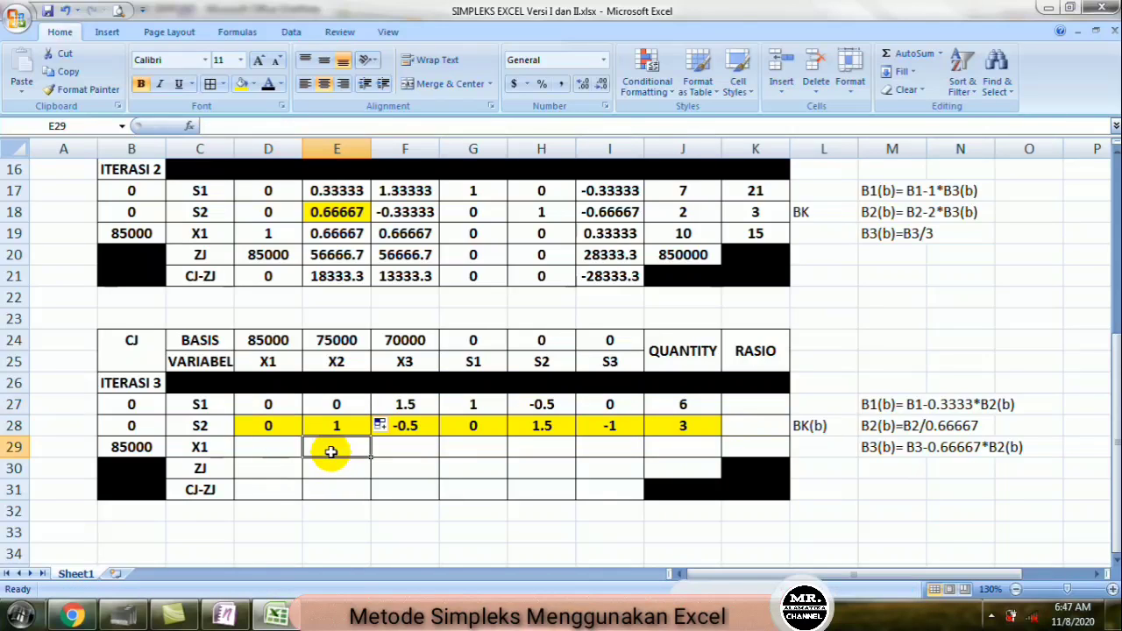
type("=")
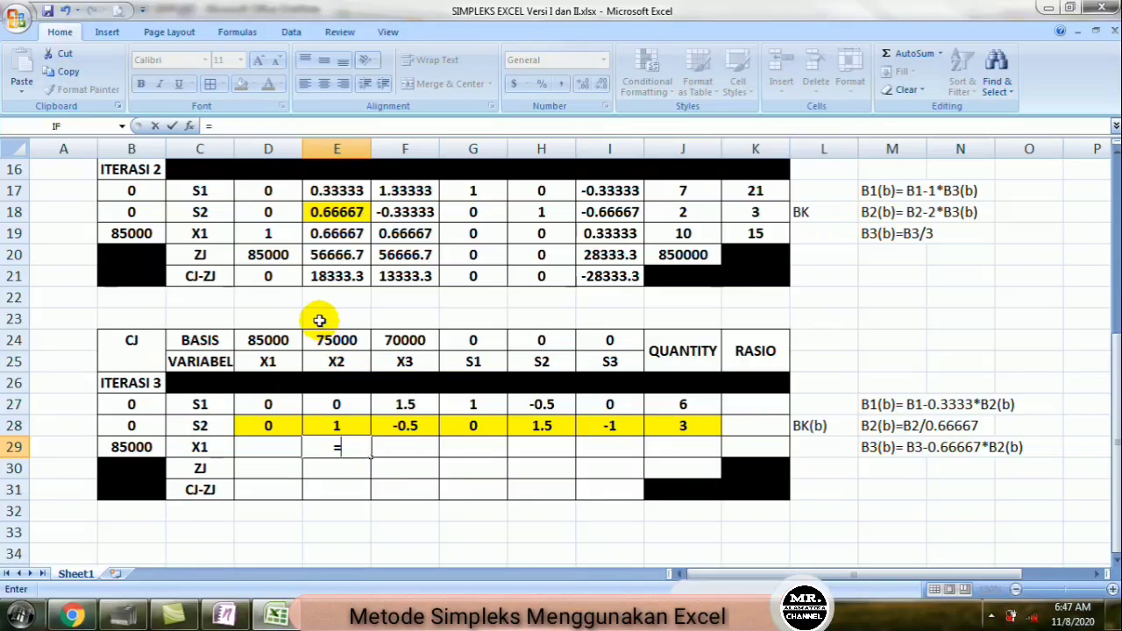
left_click(327, 233)
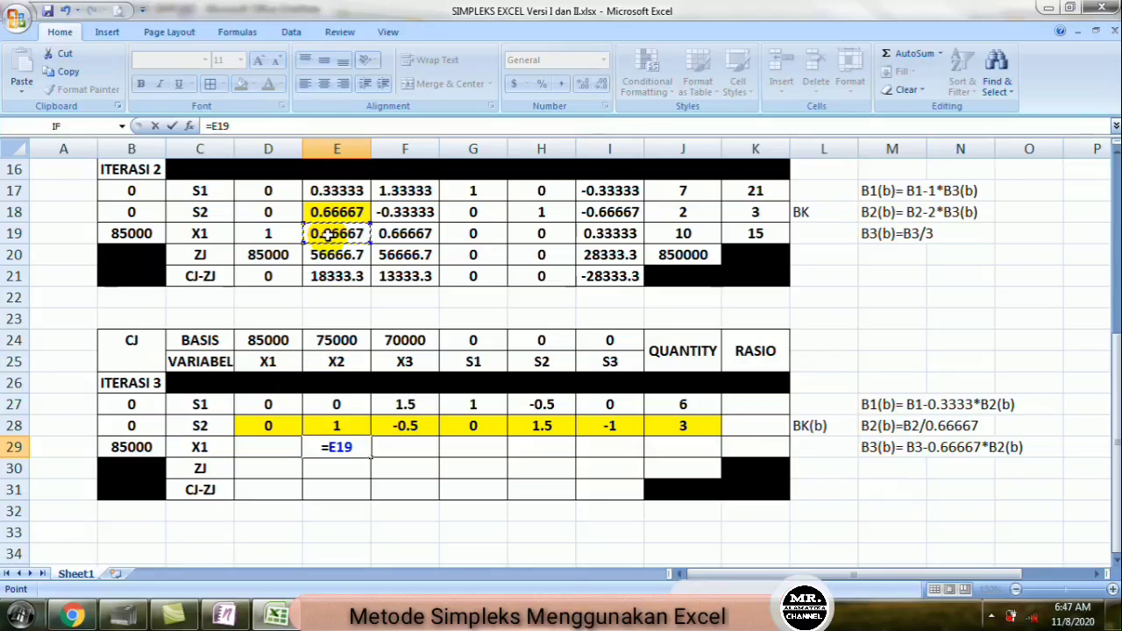
type("-")
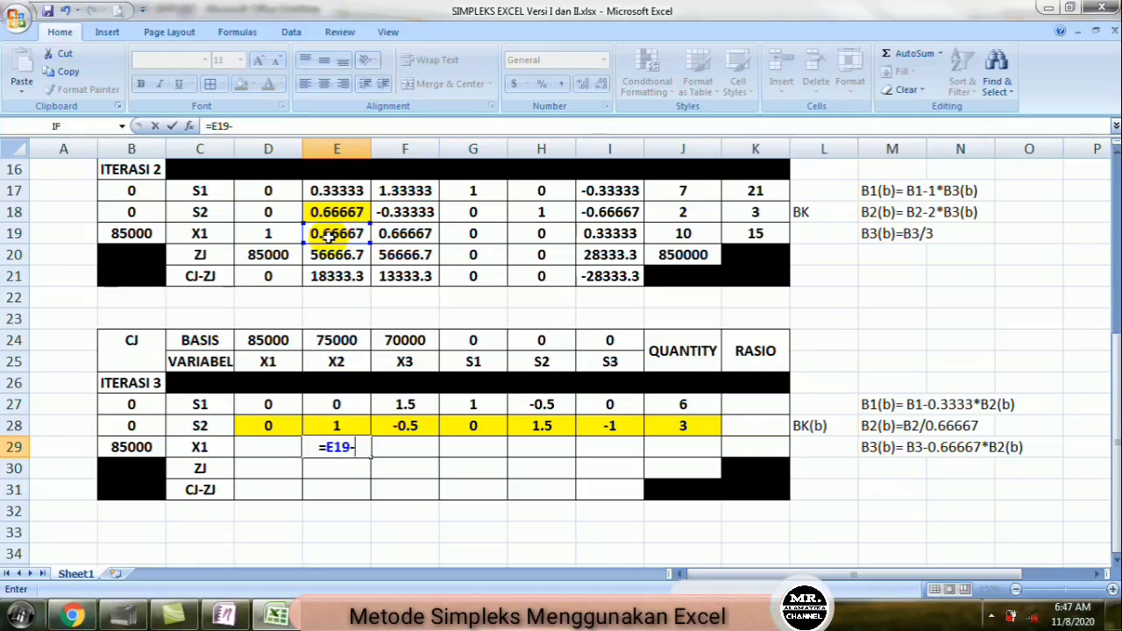
left_click(330, 235)
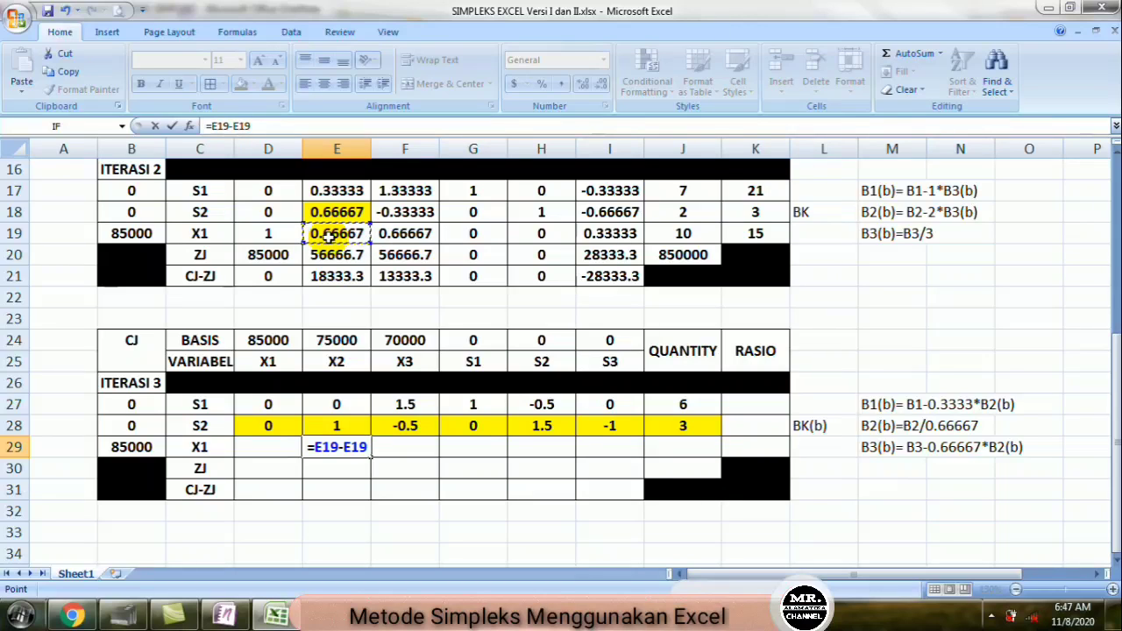
key("F4")
type("*")
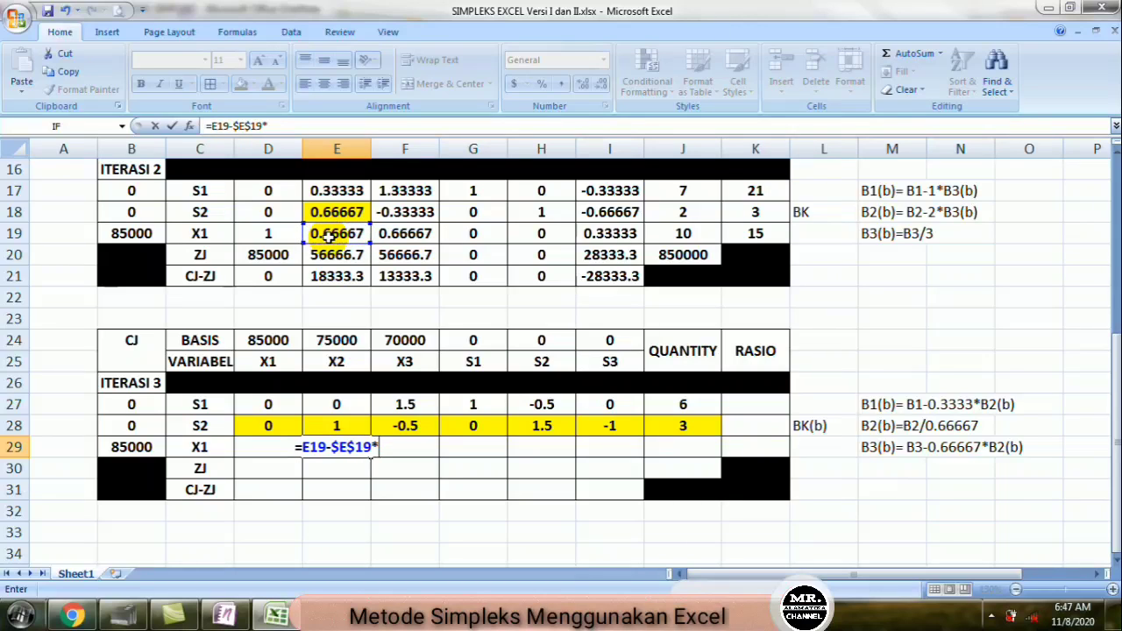
left_click(336, 425)
key("Return")
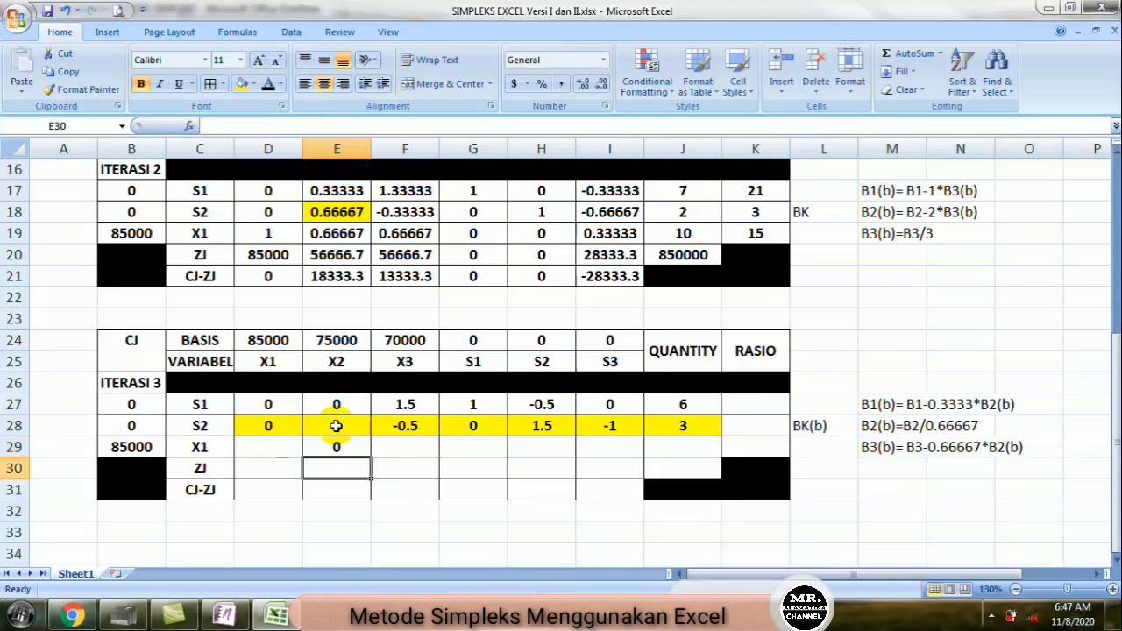
Step: Fill the E29 formula across the rest of the Iterasi 3 X1 row, covering F29 to J29 and D29
left_click(341, 444)
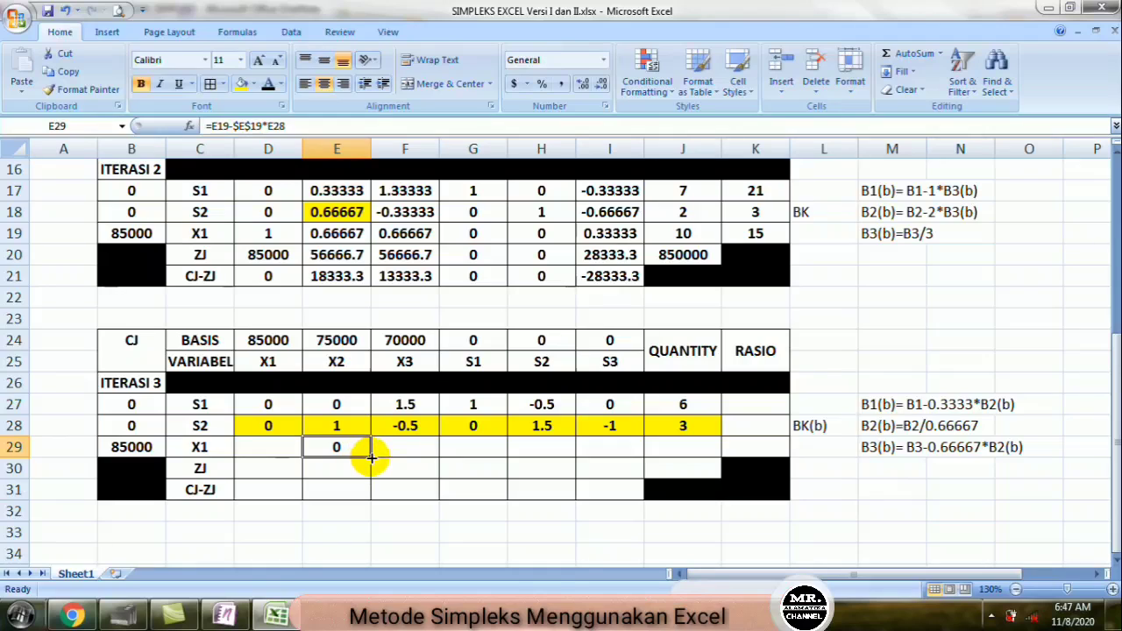
left_click_drag(373, 456, 705, 457)
left_click(349, 446)
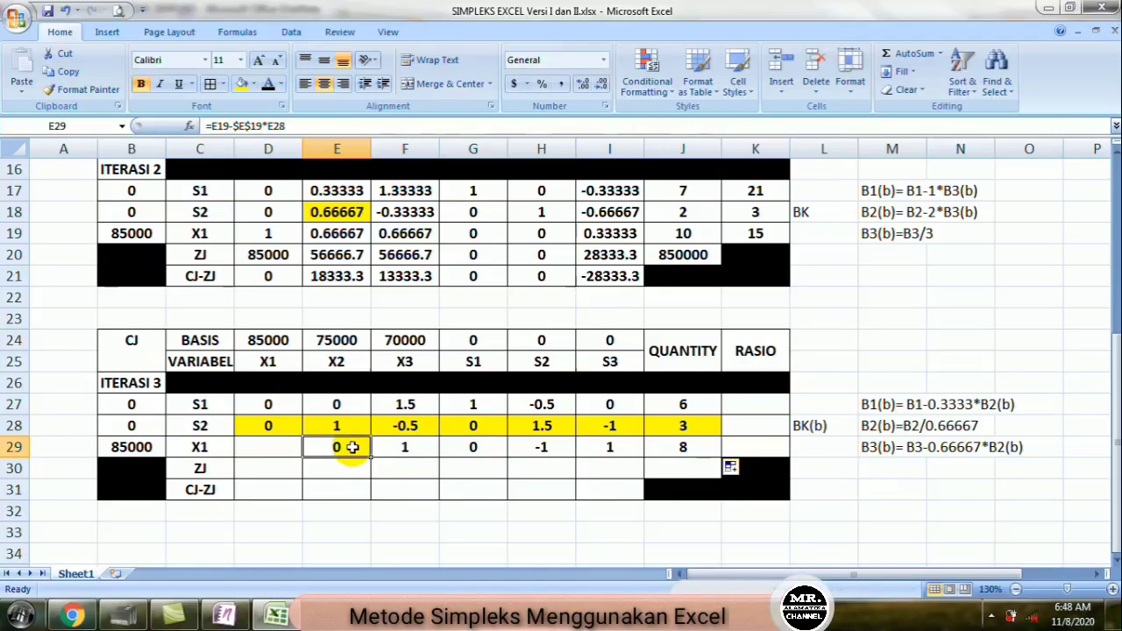
left_click_drag(370, 454, 239, 451)
left_click(299, 484)
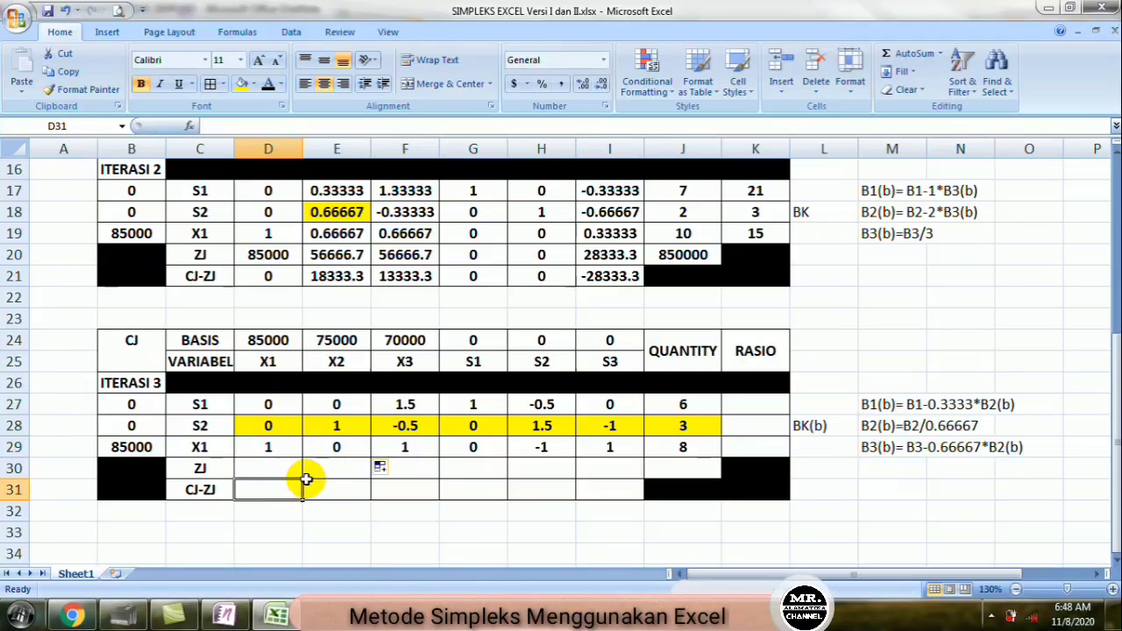
left_click(330, 468)
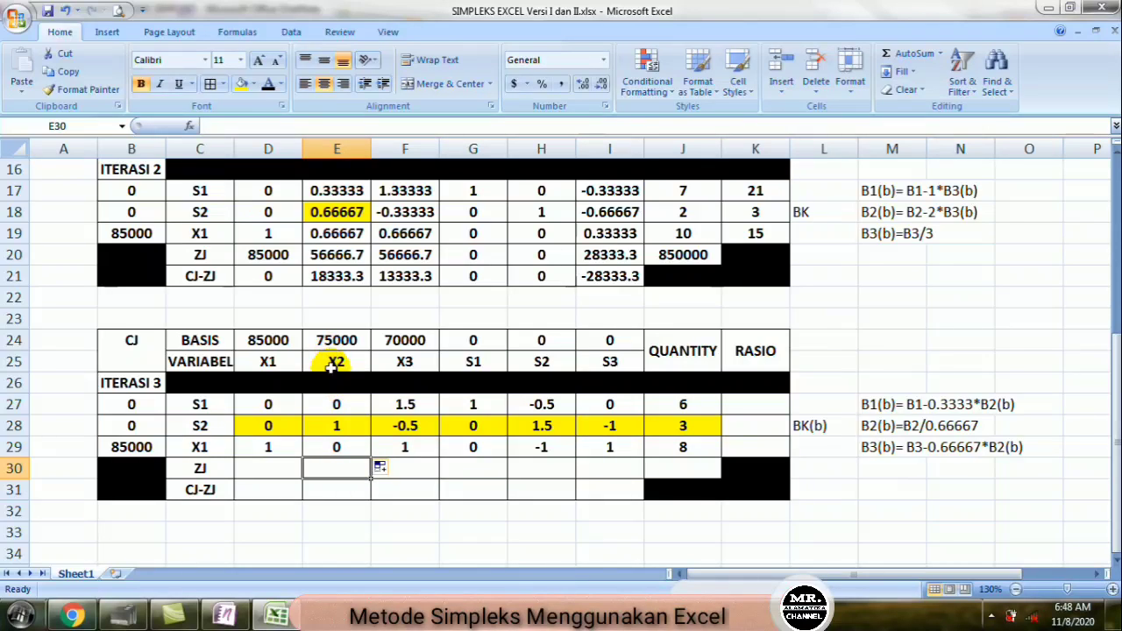
Step: Replace the S2 basis label in C28 with X2 and set its CJ coefficient in B28 to 75000
left_click(199, 424)
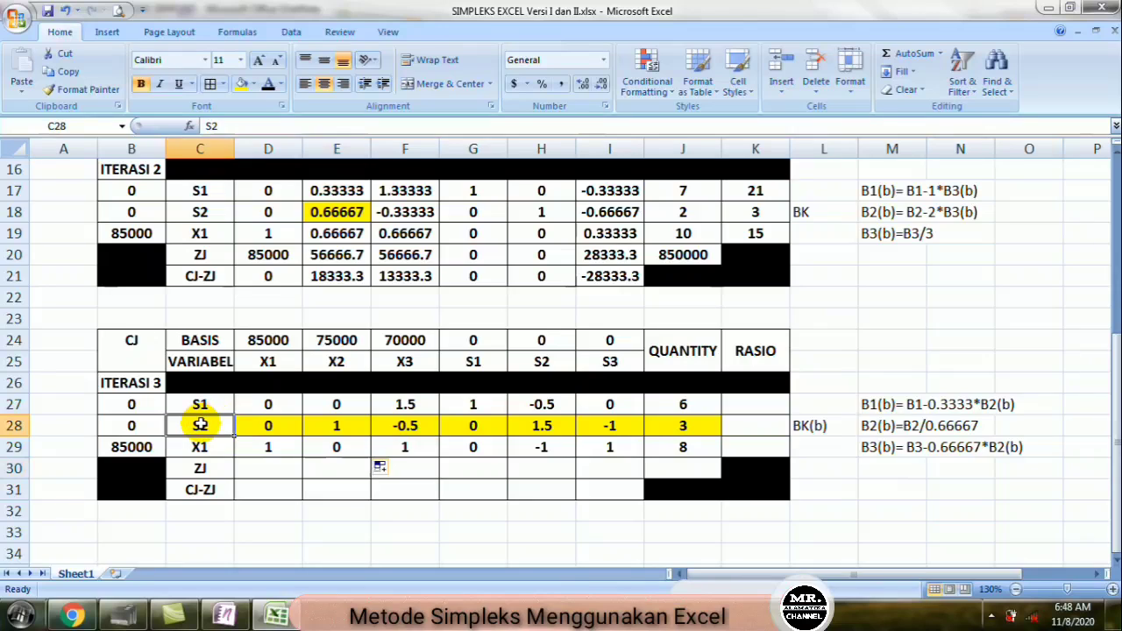
type("X1")
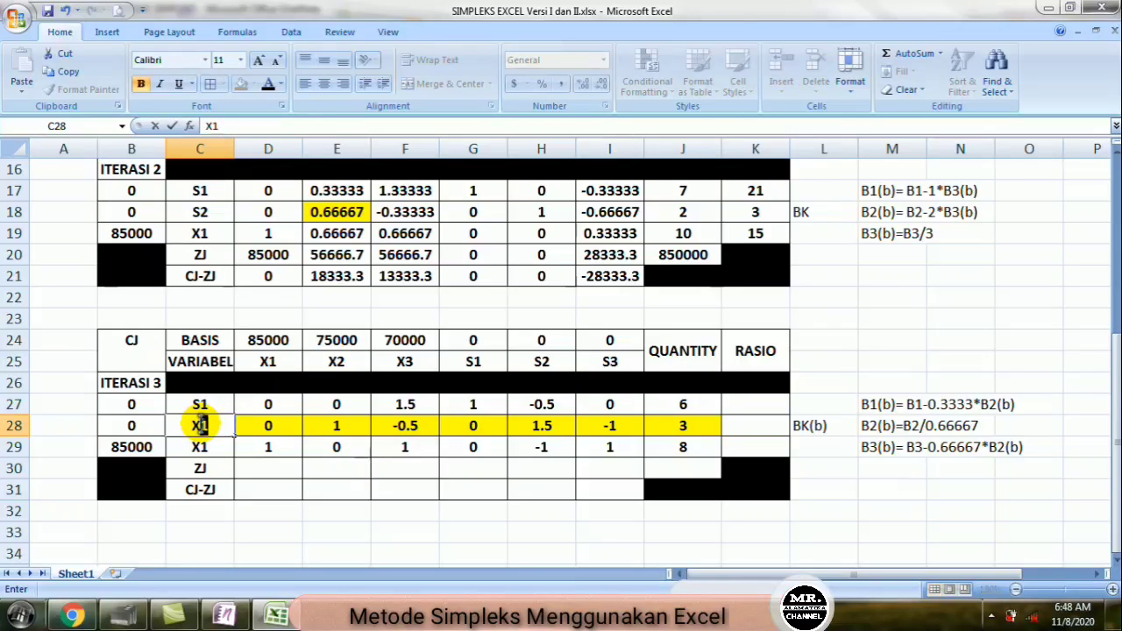
left_click(125, 424)
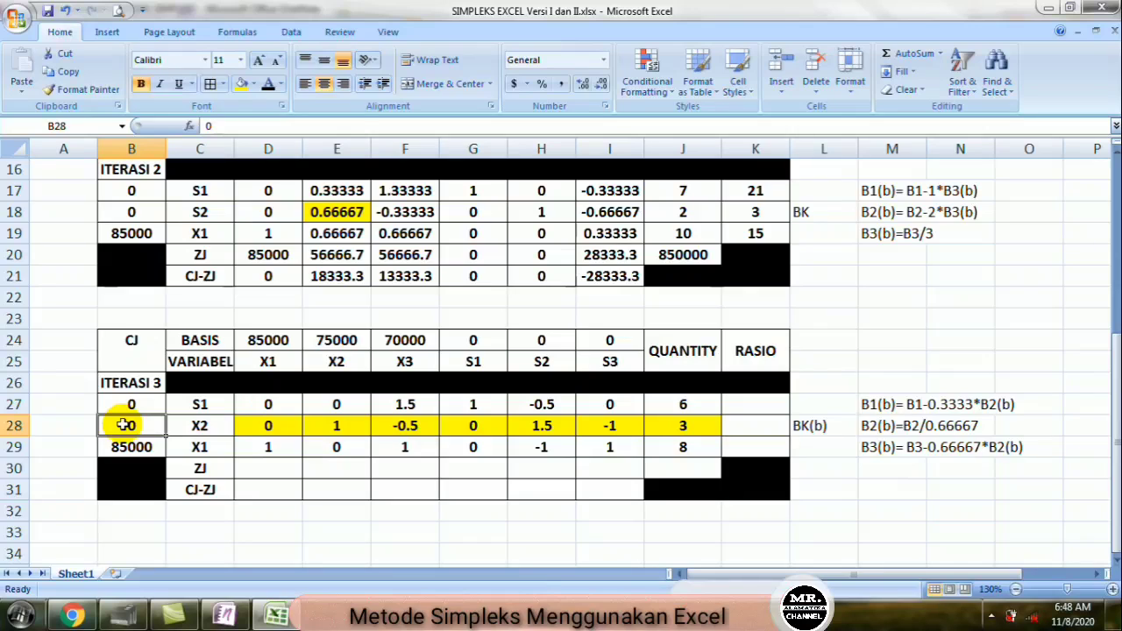
type("75000")
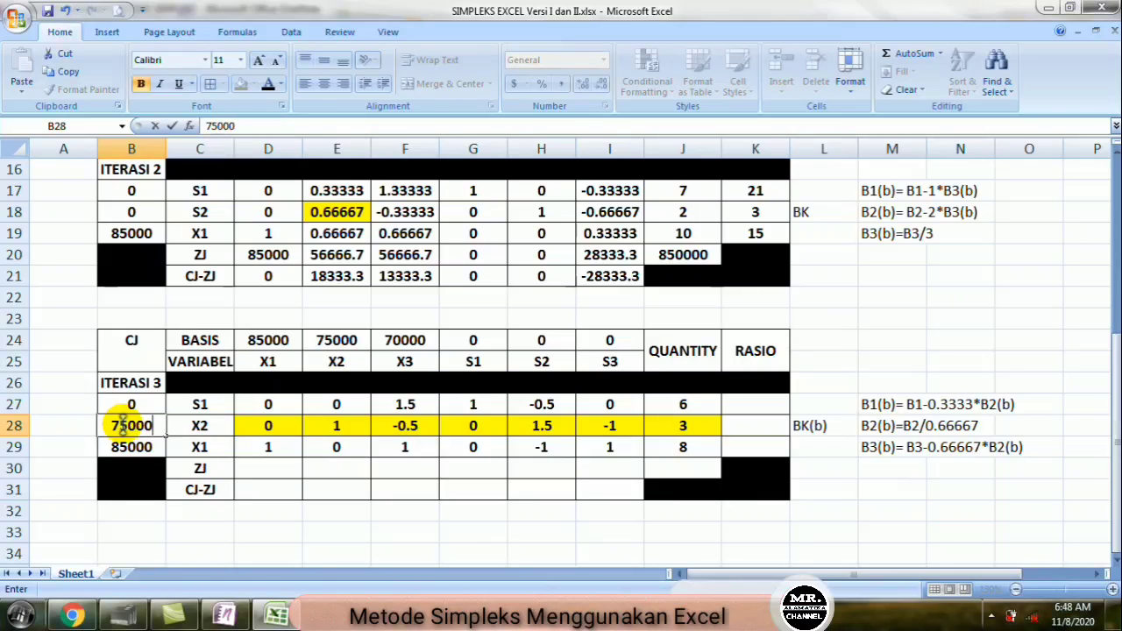
key("Return")
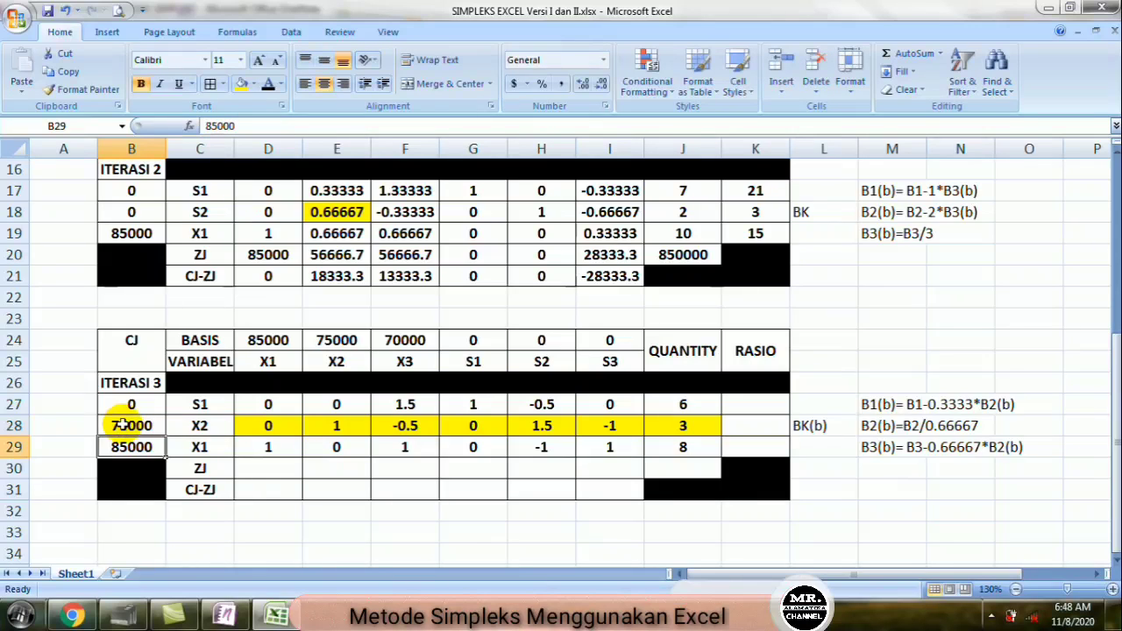
Step: Enter =D27*$B$27+D28*$B$28+D29*$B$29 in D30 of the Iterasi 3 ZJ row and fill it across to J30
left_click(261, 468)
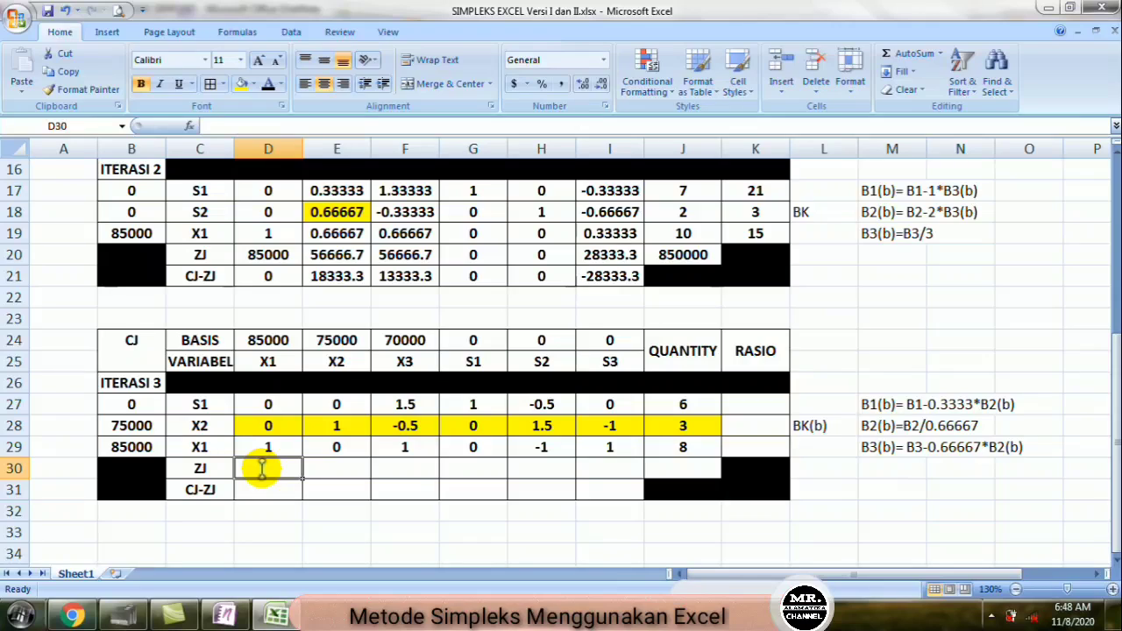
type("=")
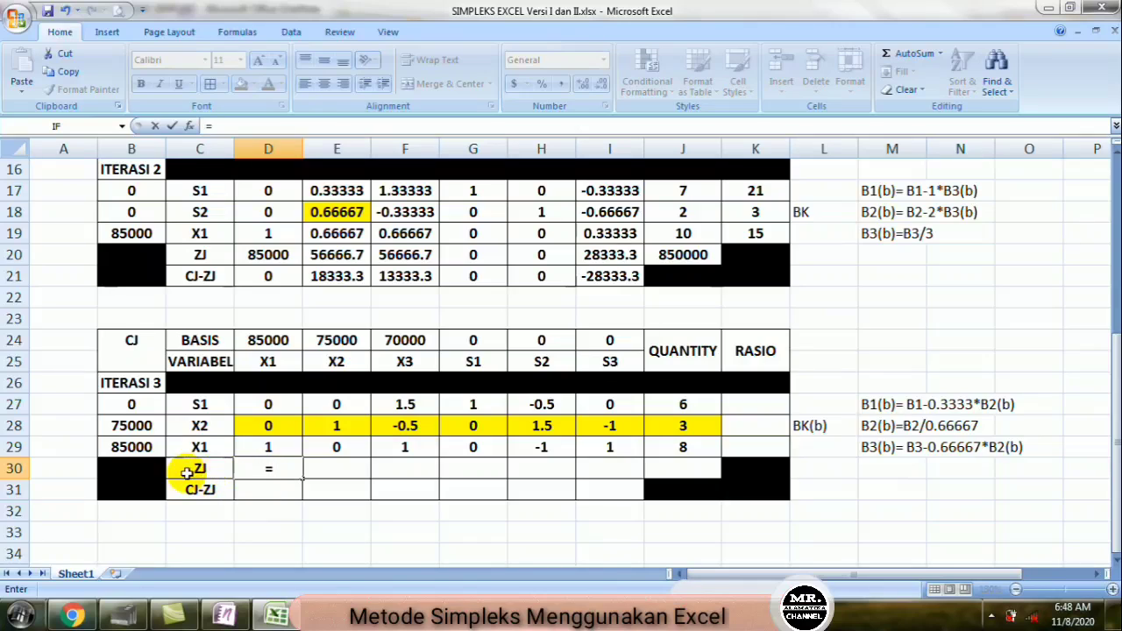
left_click(271, 404)
type("*")
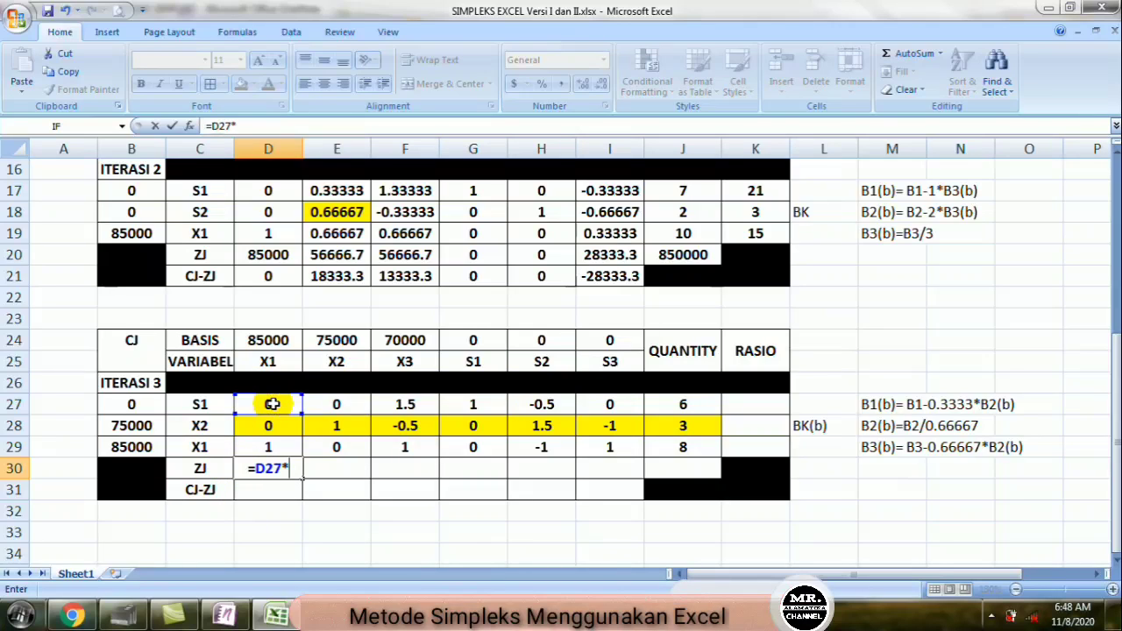
left_click(149, 401)
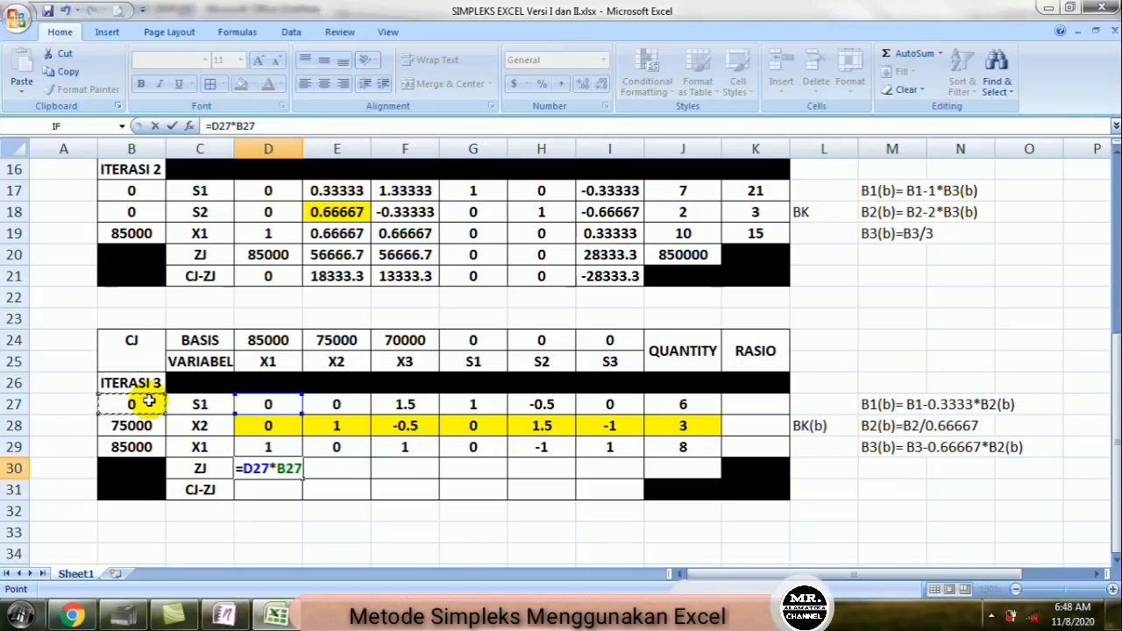
key("F4")
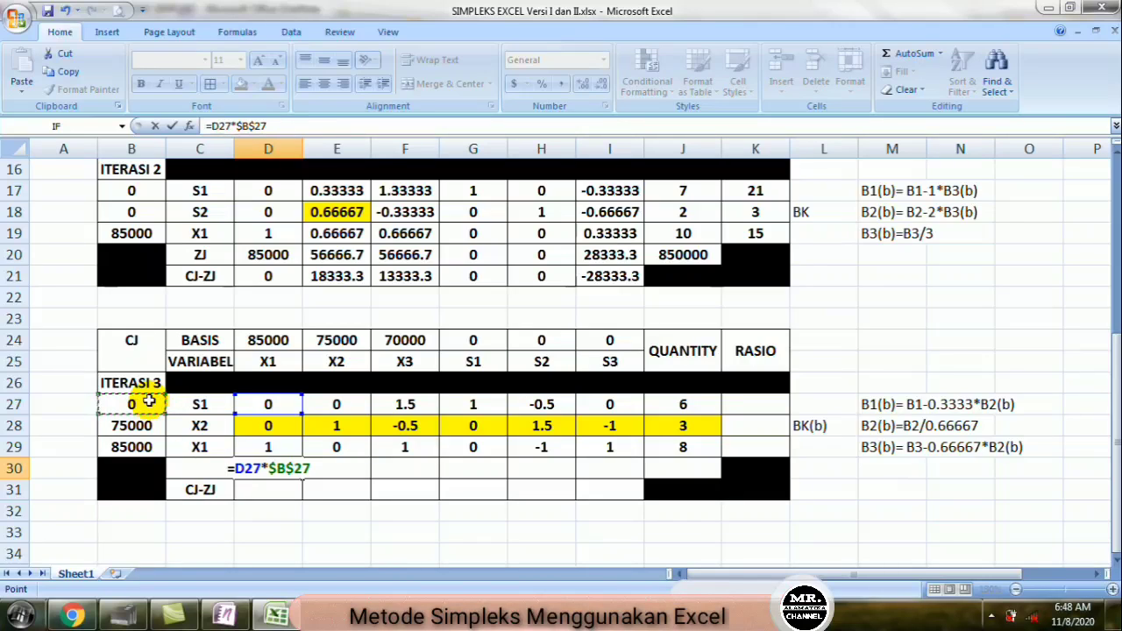
type("+")
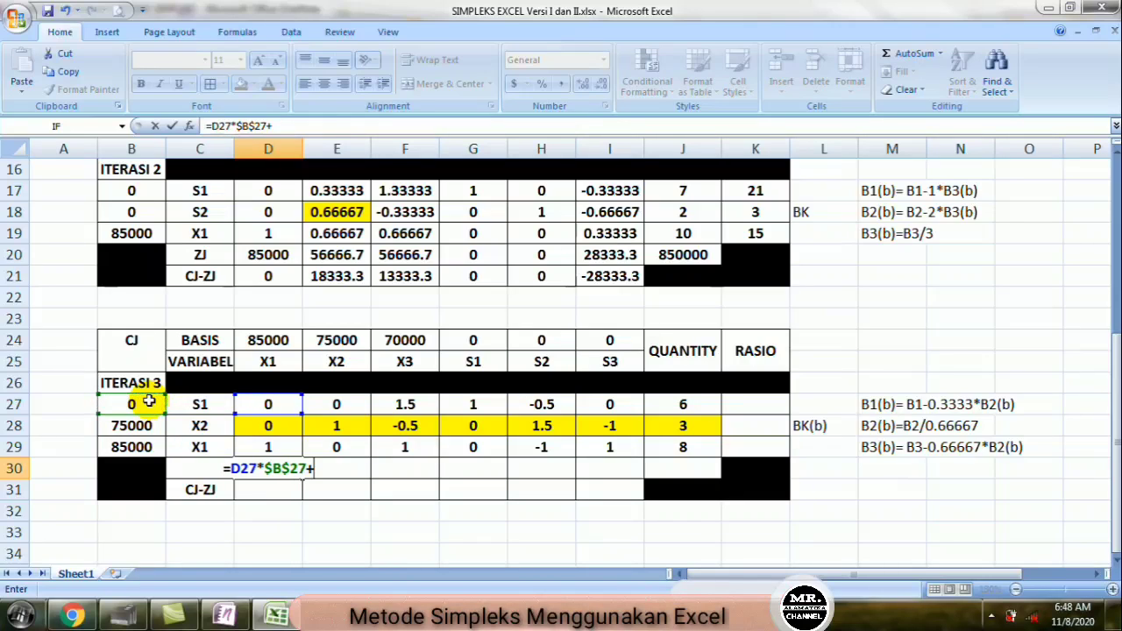
left_click(267, 427)
type("*")
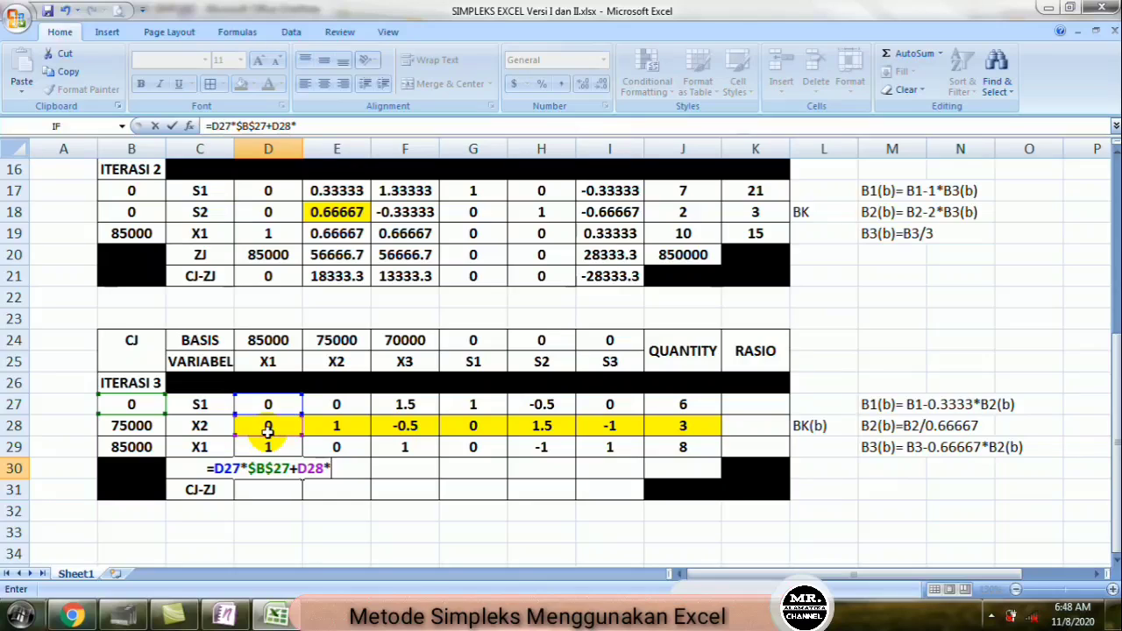
left_click(117, 423)
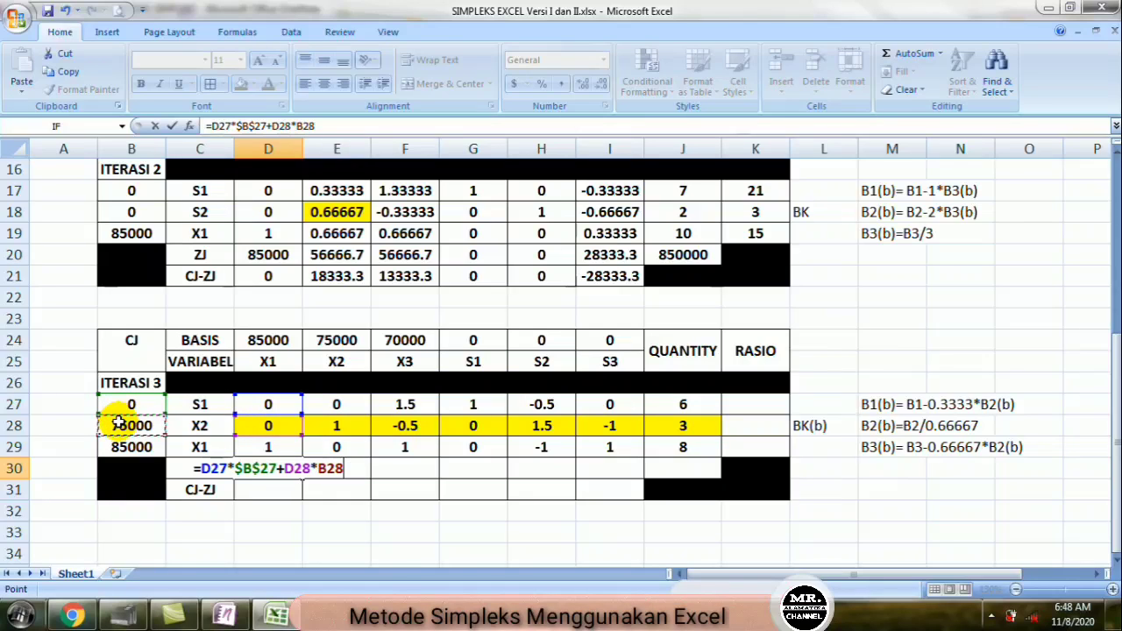
key("F4")
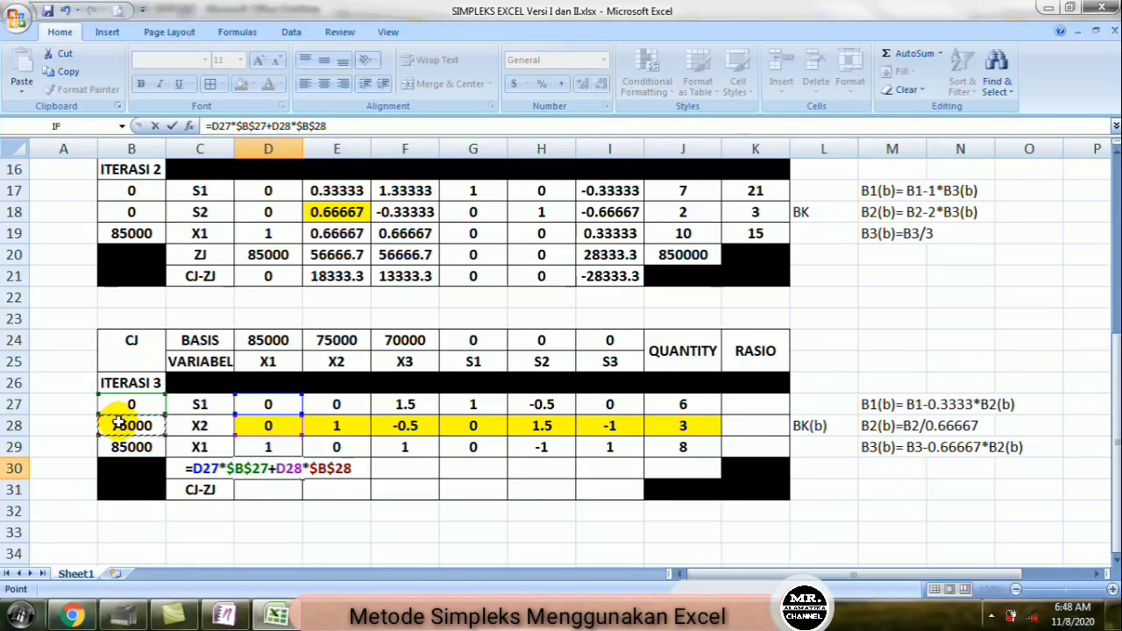
type("+")
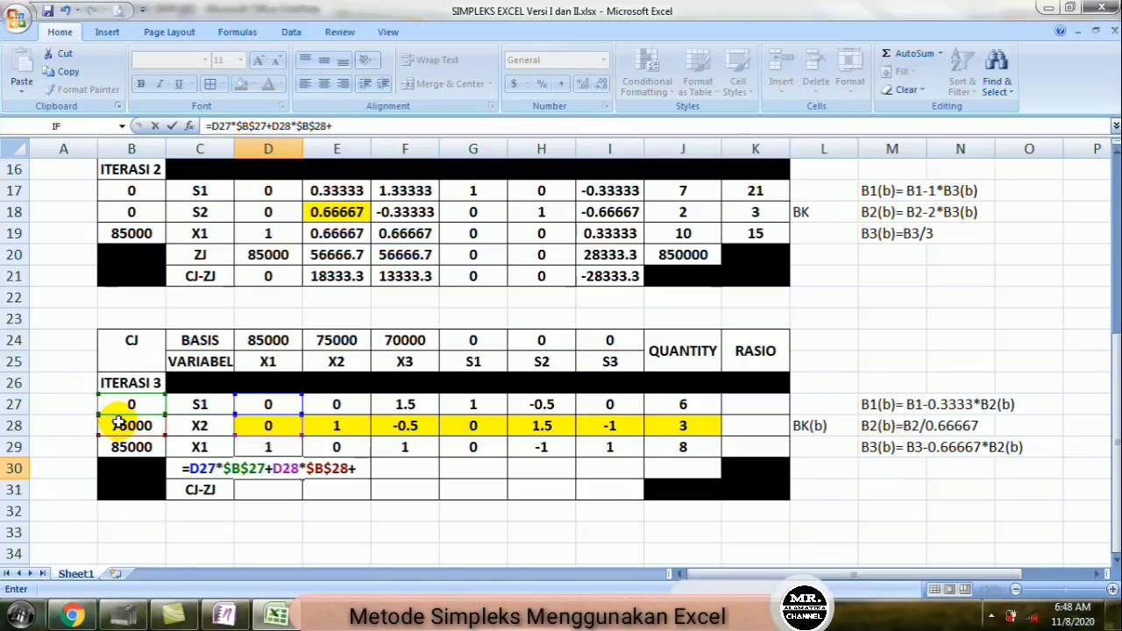
left_click(263, 445)
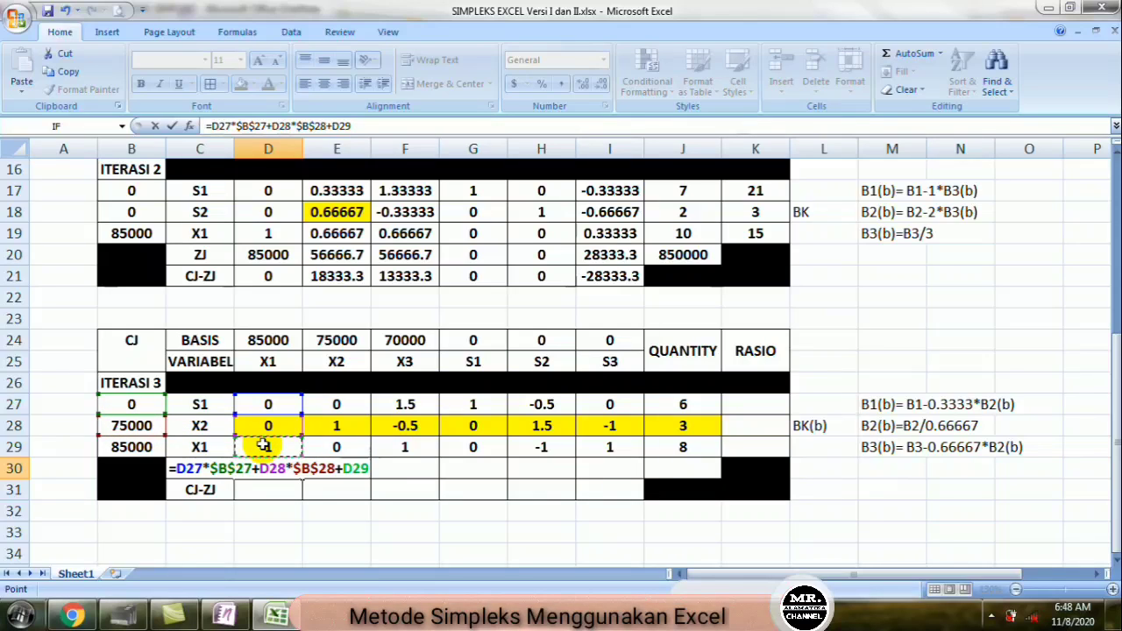
type("*")
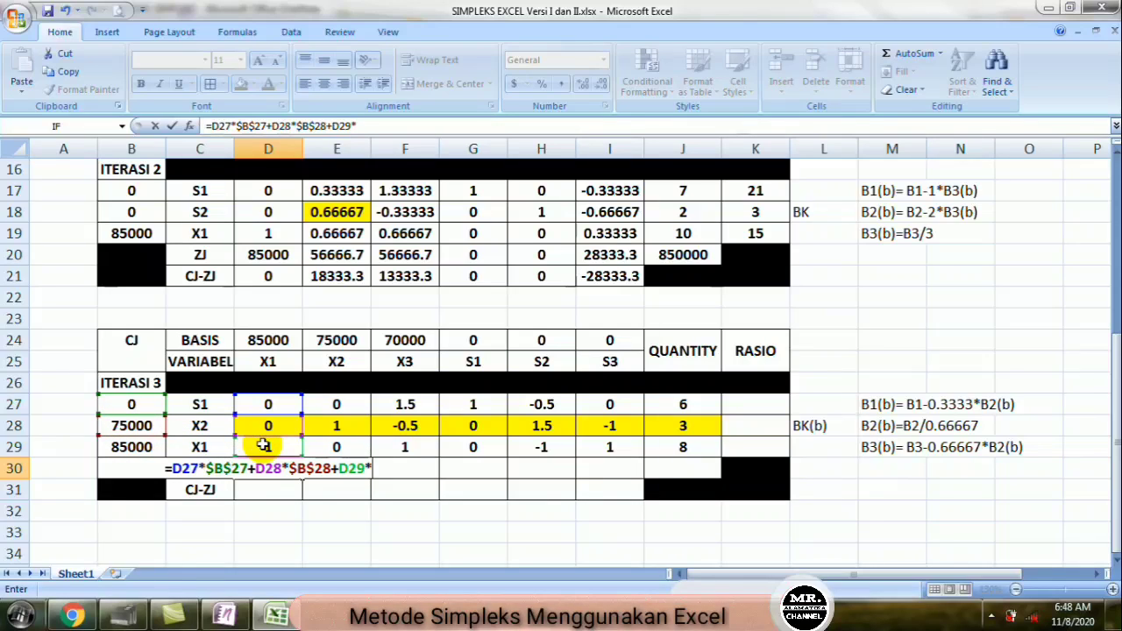
left_click(132, 445)
key("F4")
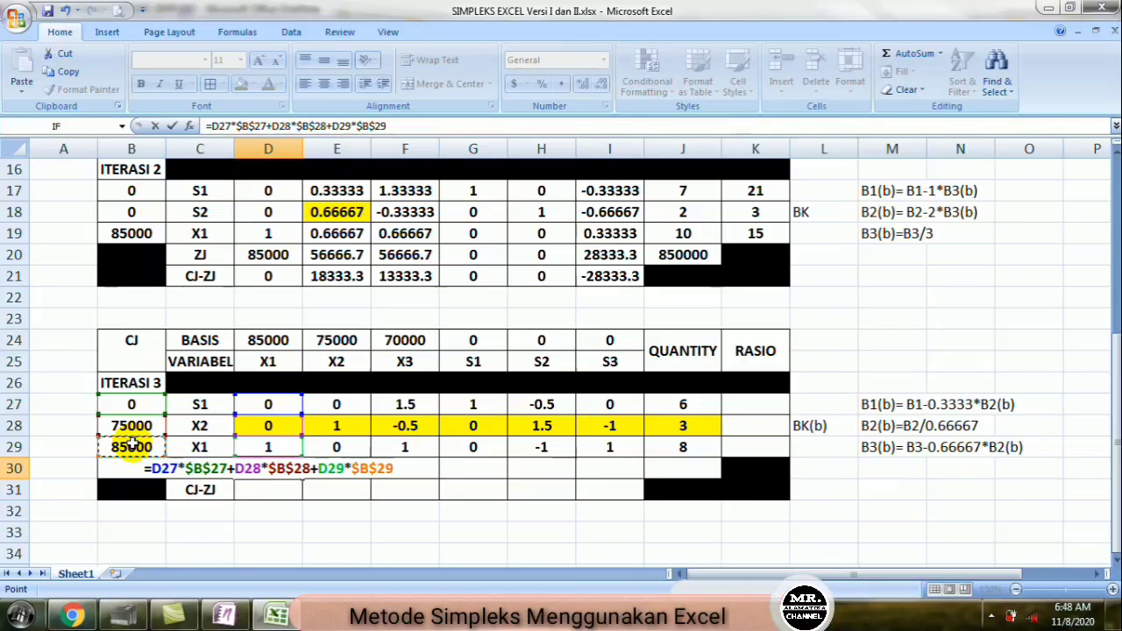
key("Return")
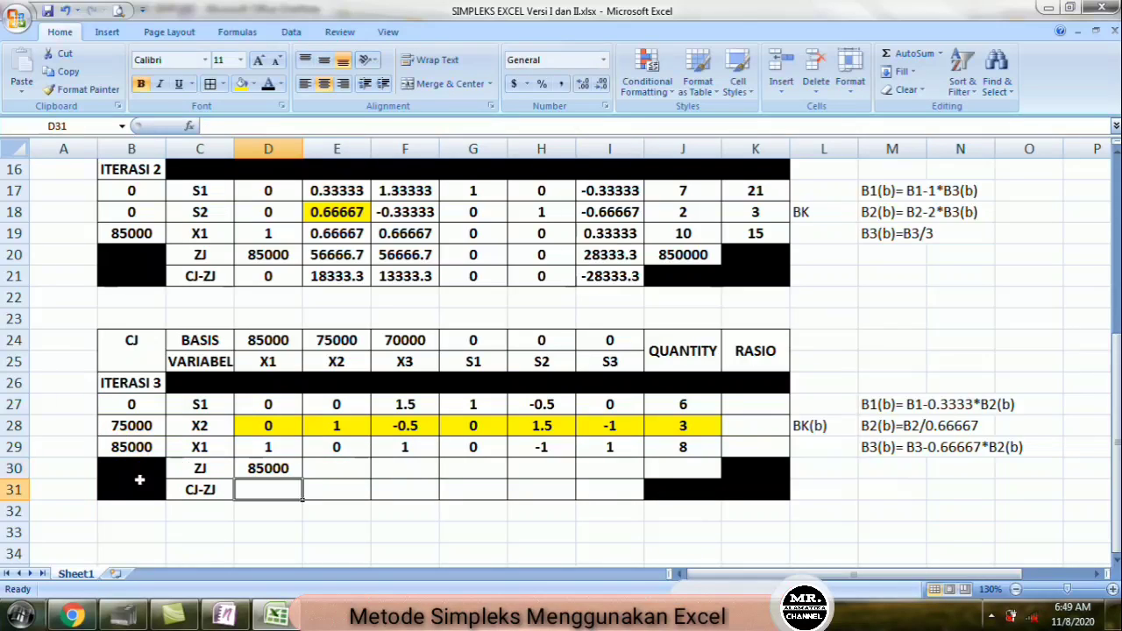
left_click(268, 468)
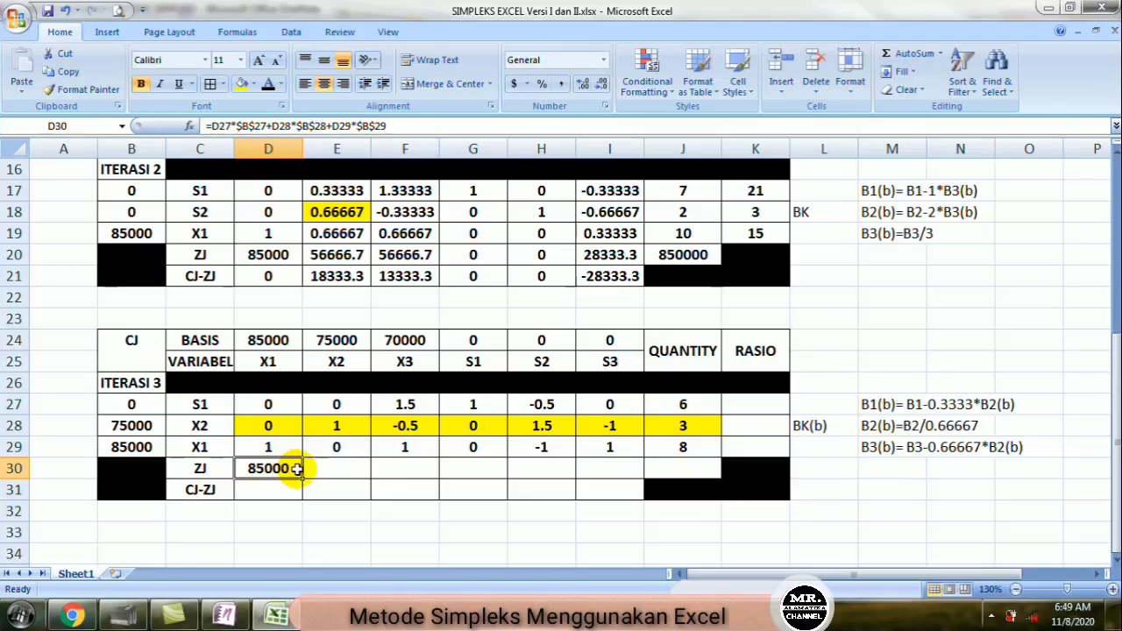
left_click_drag(303, 477, 707, 470)
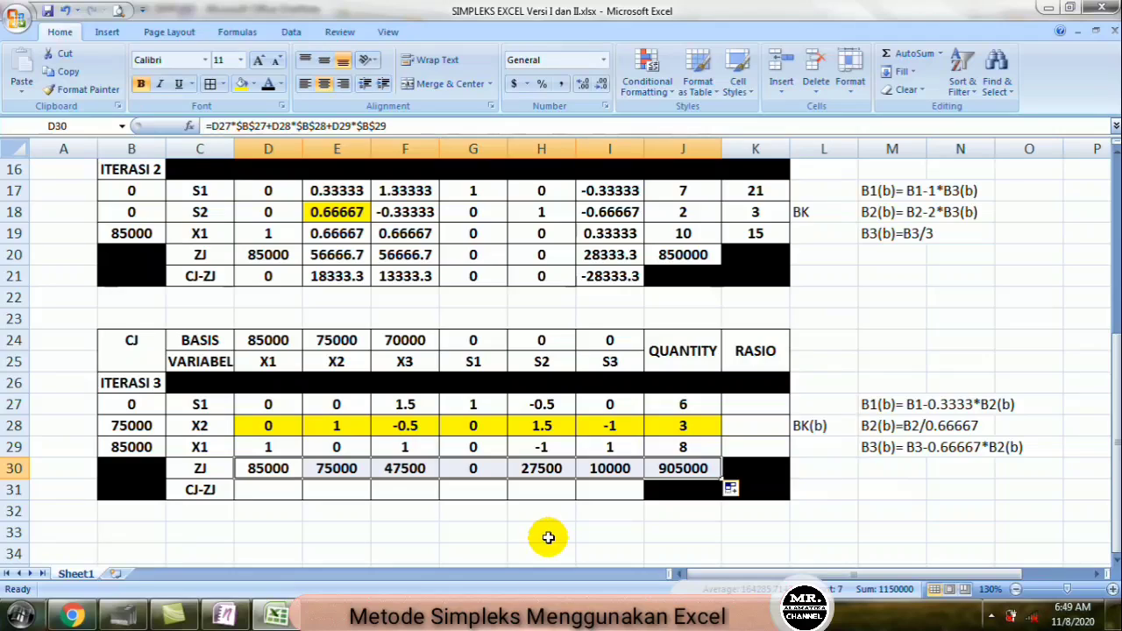
Step: Enter the formula =D24=D30 in D31, the X1 cell of the Iterasi 3 CJ-ZJ row
left_click(266, 489)
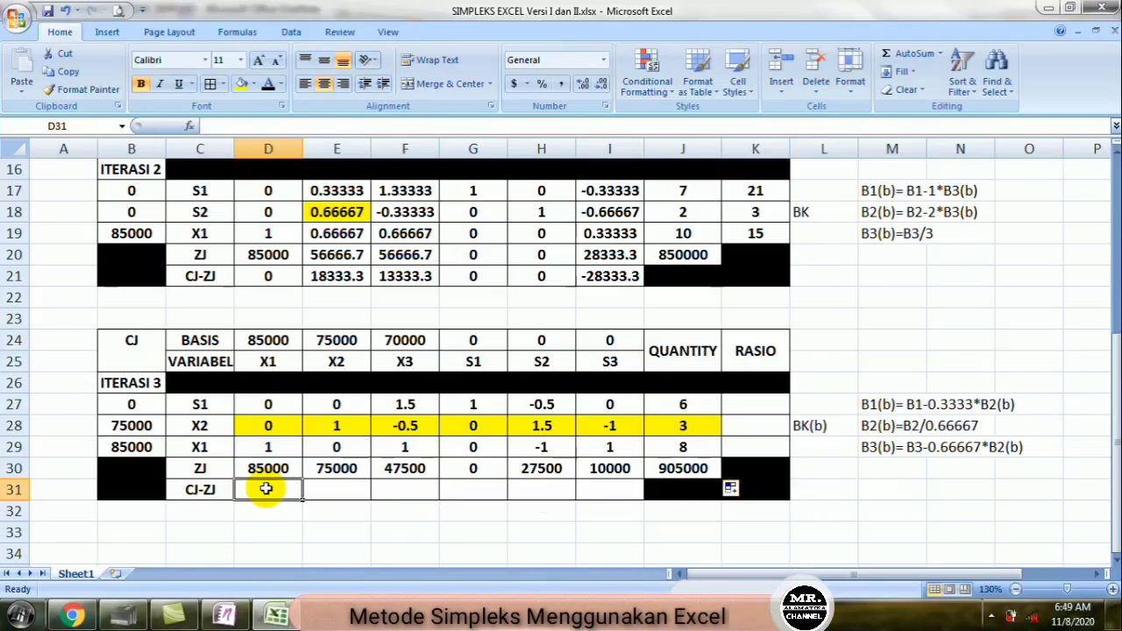
type("=")
left_click(267, 341)
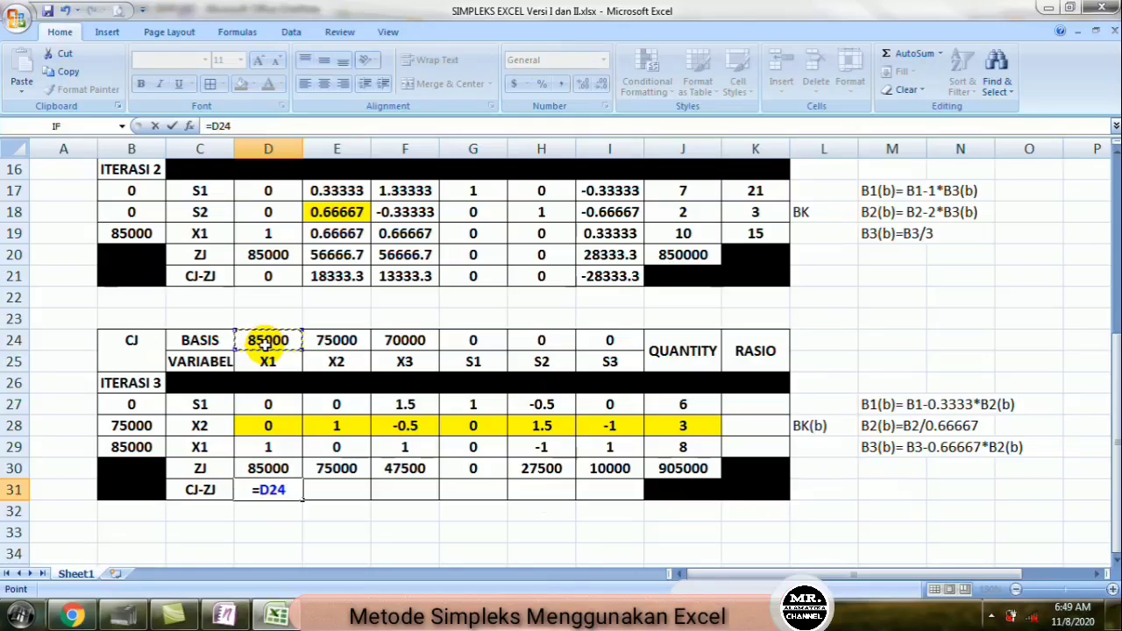
type("=")
left_click(268, 467)
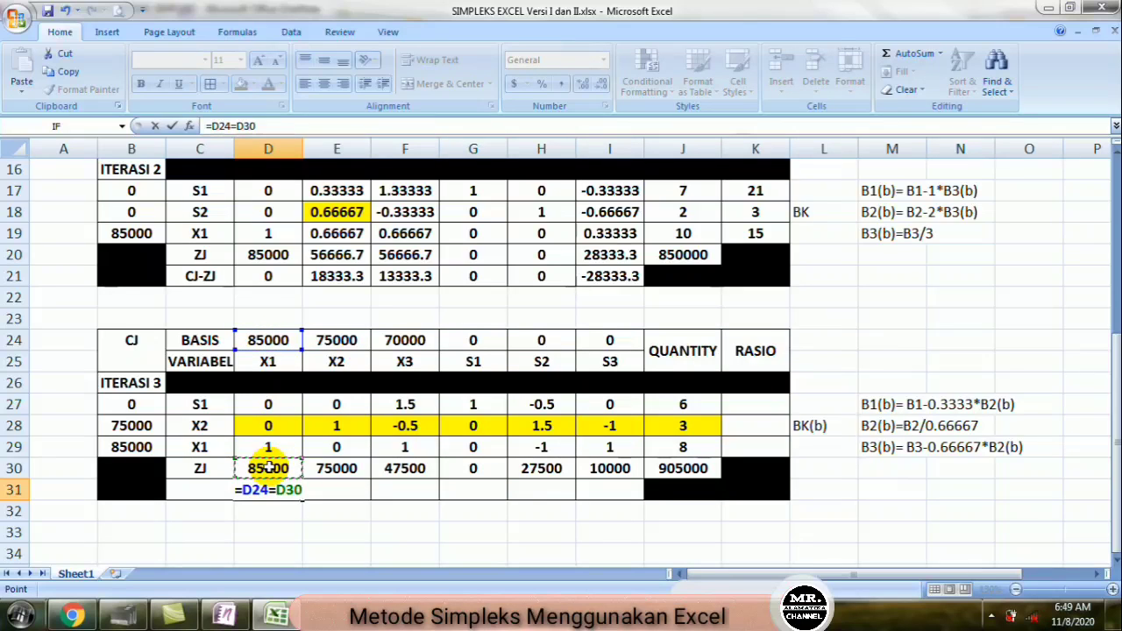
key("Return")
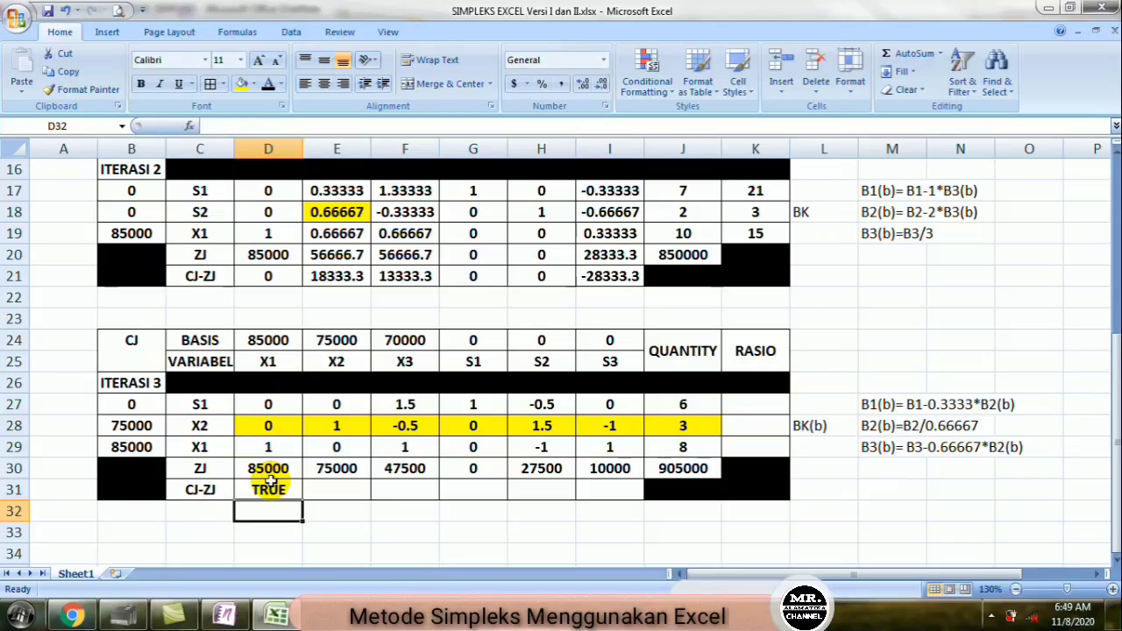
Step: Enter the formula =D24-D30 in D31 of the Iterasi 3 CJ-ZJ row and fill it across to I31
left_click(269, 489)
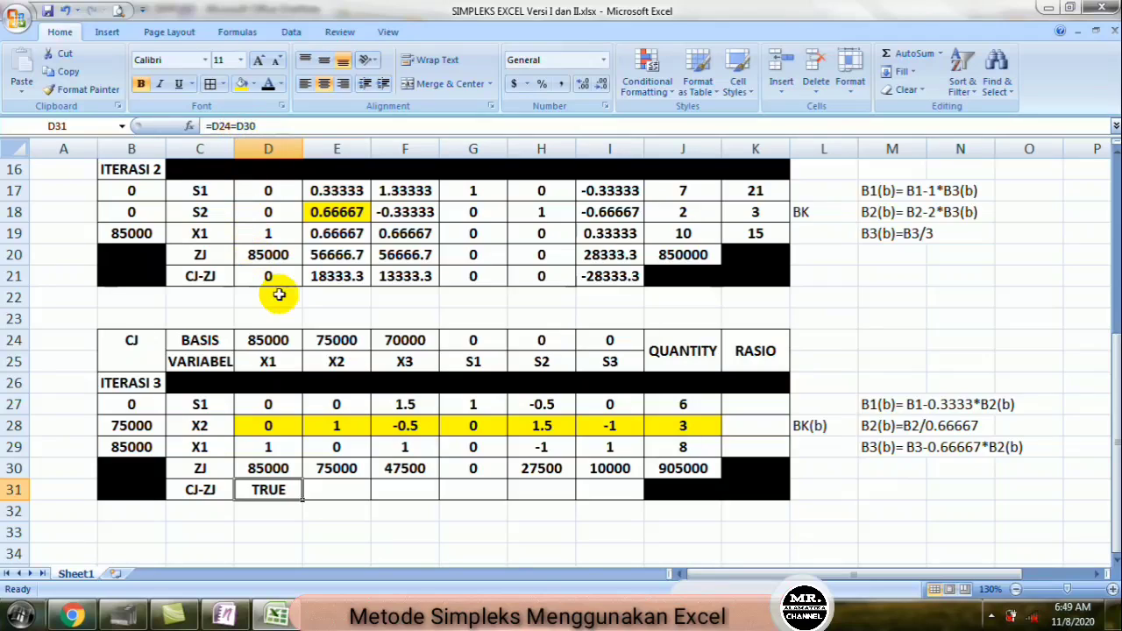
type("=")
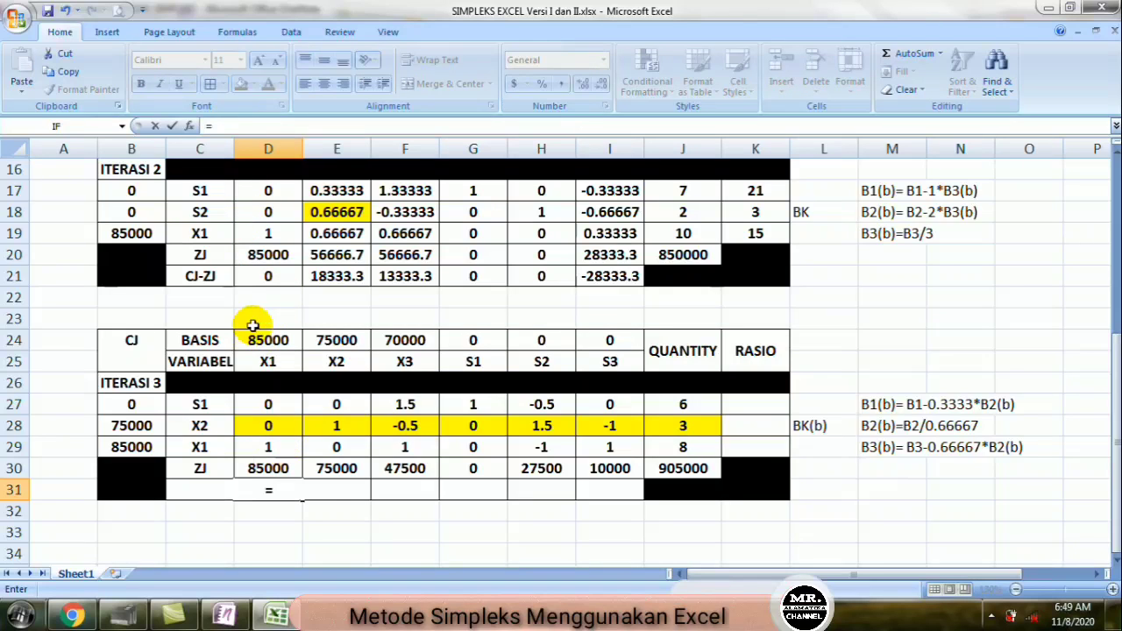
left_click(280, 342)
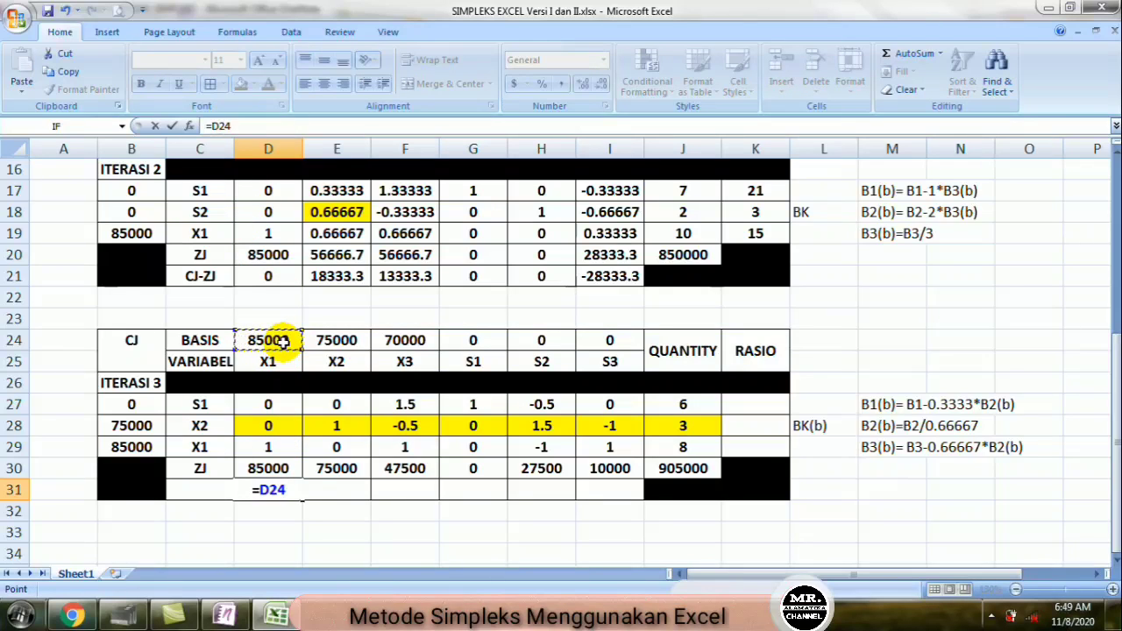
type("-")
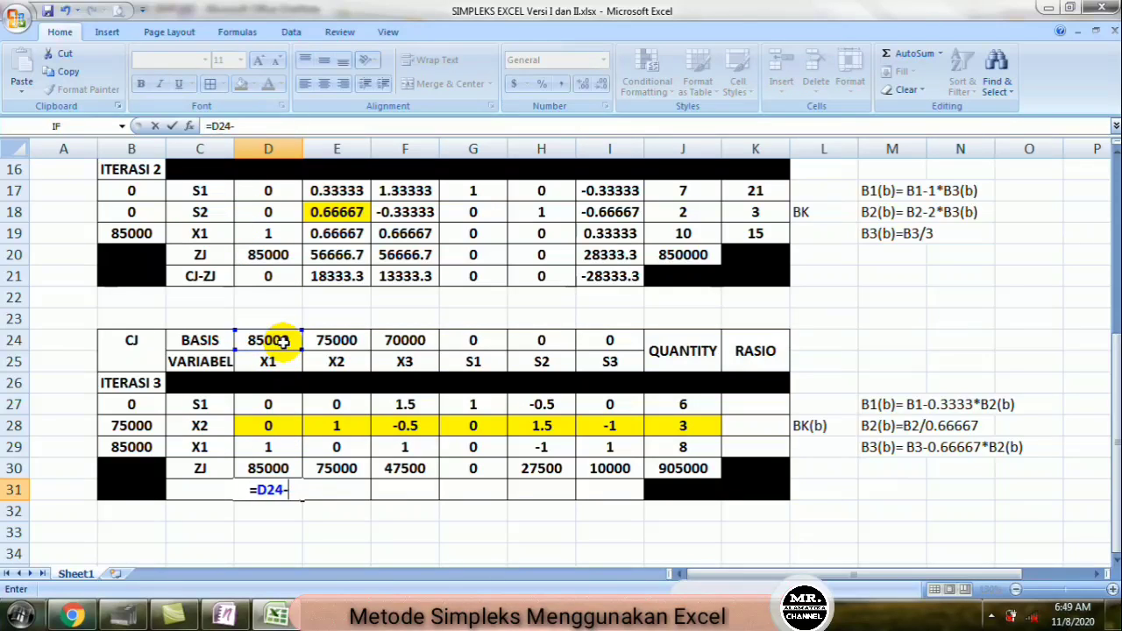
left_click(270, 468)
key("Return")
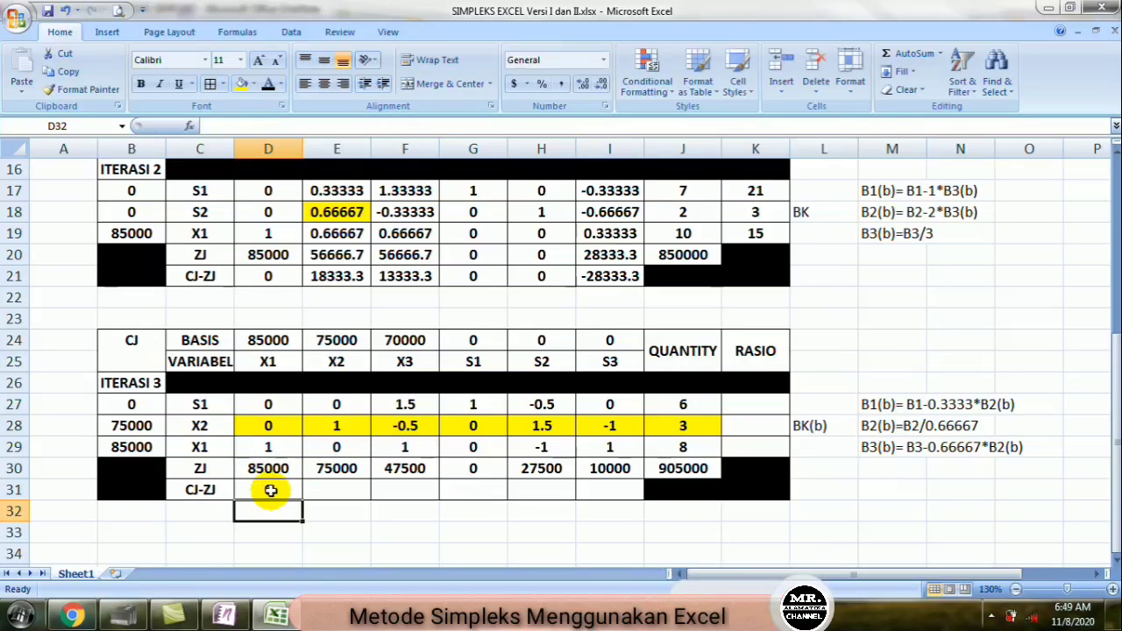
left_click(279, 491)
left_click_drag(301, 494, 625, 497)
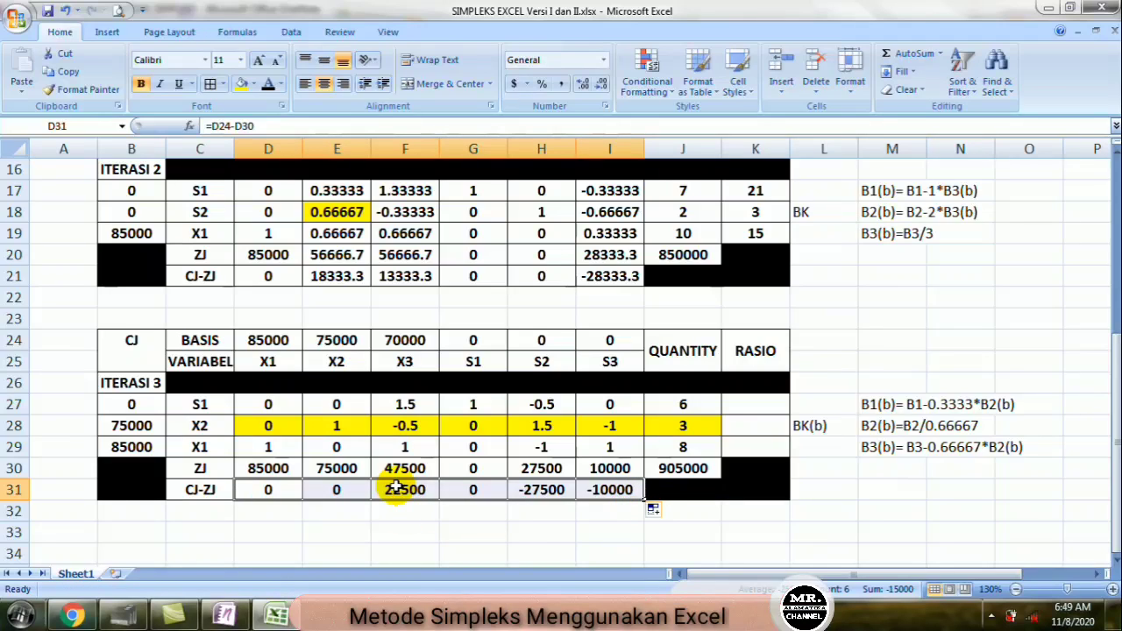
Step: Label the X3 column of the Iterasi 3 table as the key column by entering KK in F23
left_click(397, 317)
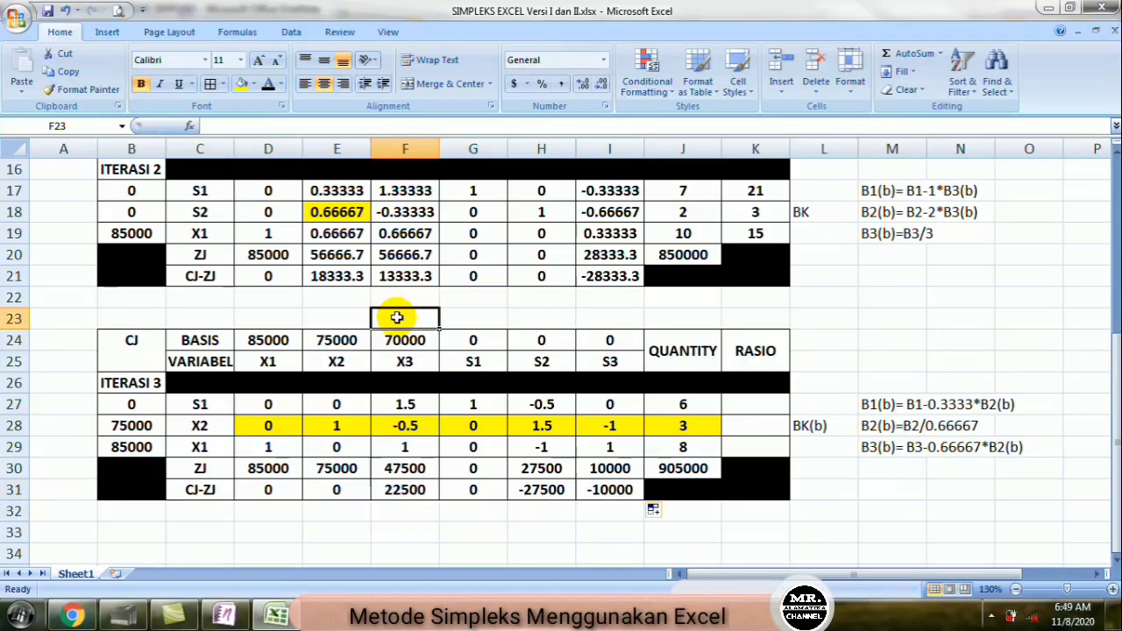
type("K")
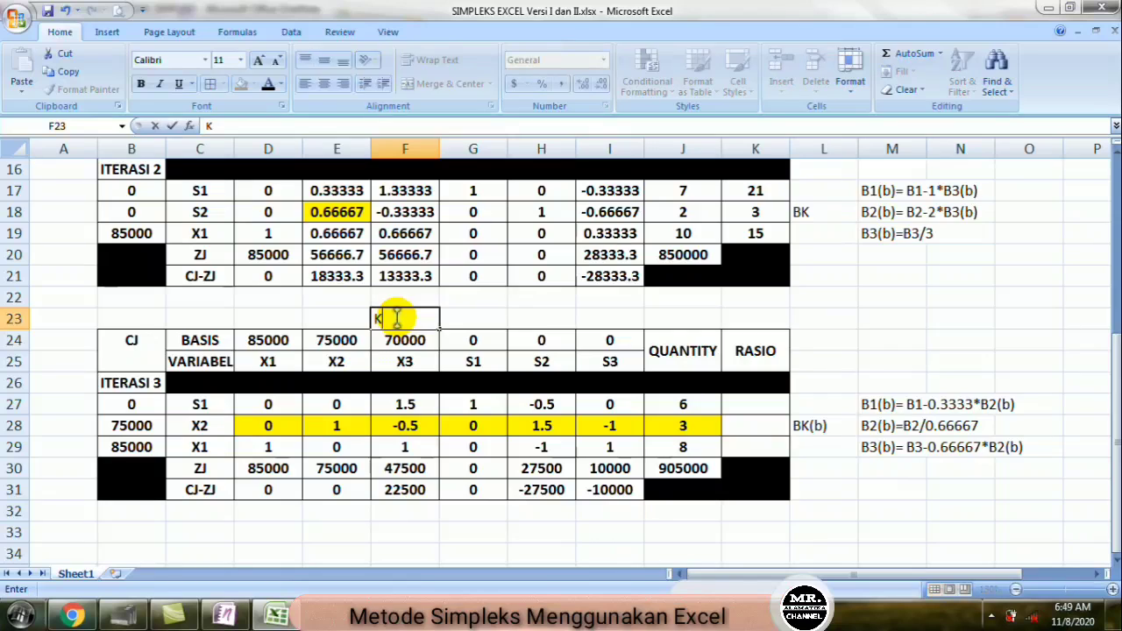
type("K")
key("ctrl+Return")
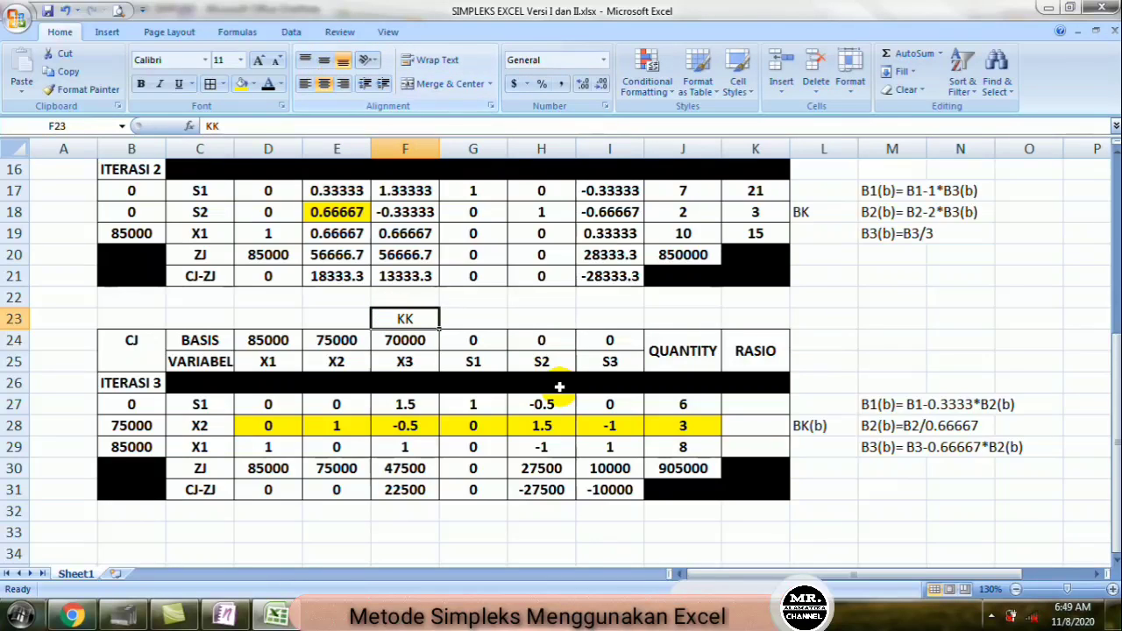
Step: Enter the ratio formula =J27/F27 in K27 of Iterasi 3 and fill it down to K29
left_click(747, 402)
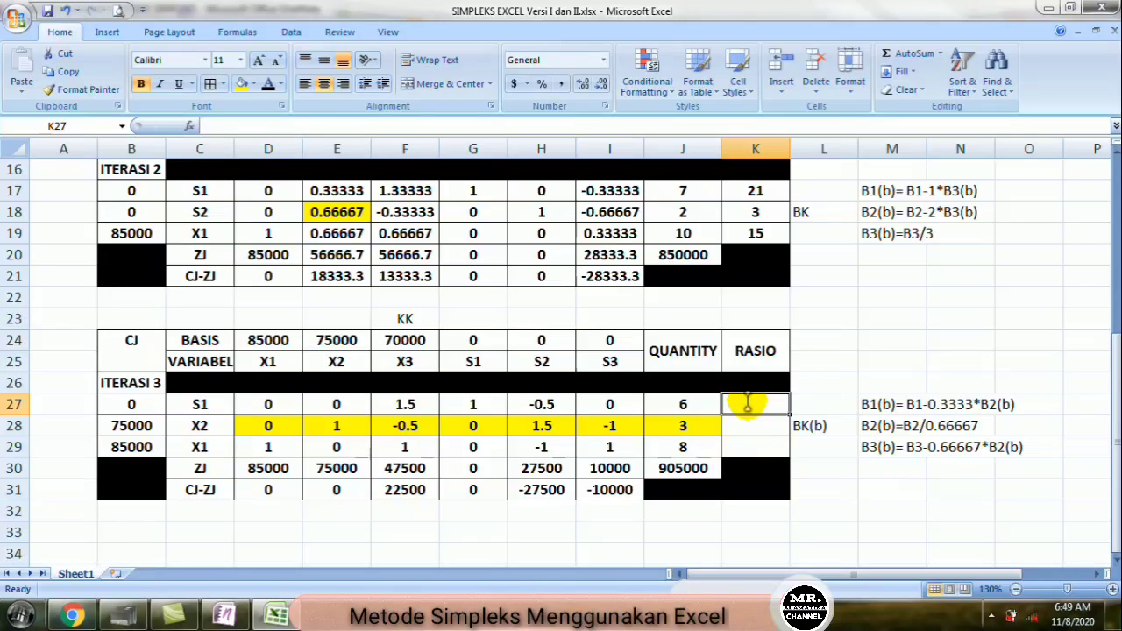
type("=")
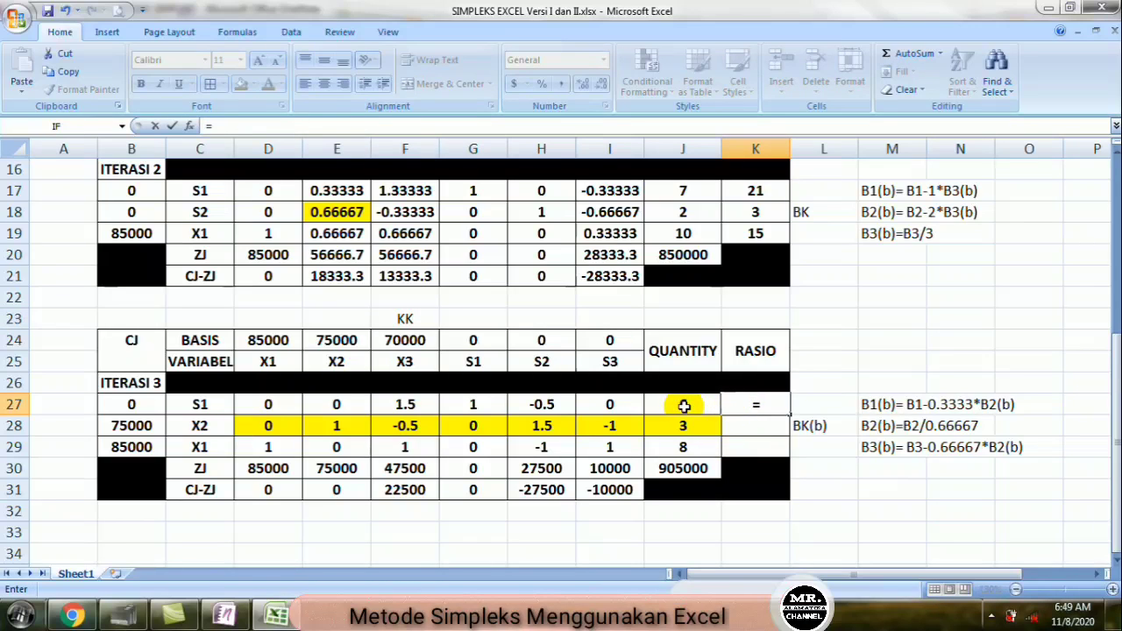
left_click(684, 405)
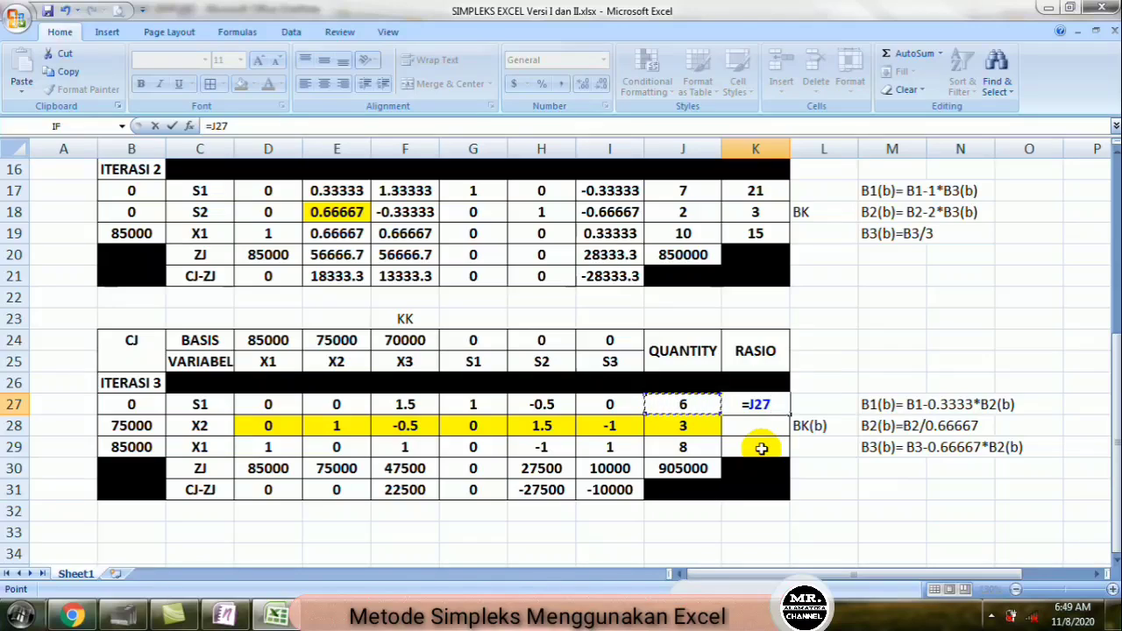
type("/")
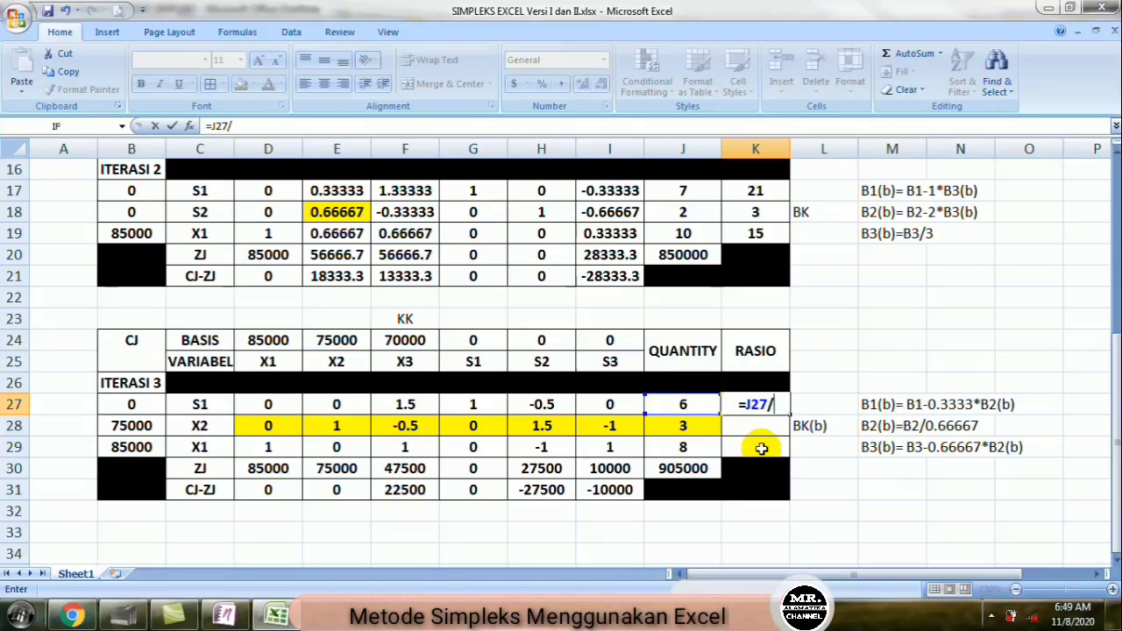
left_click(397, 404)
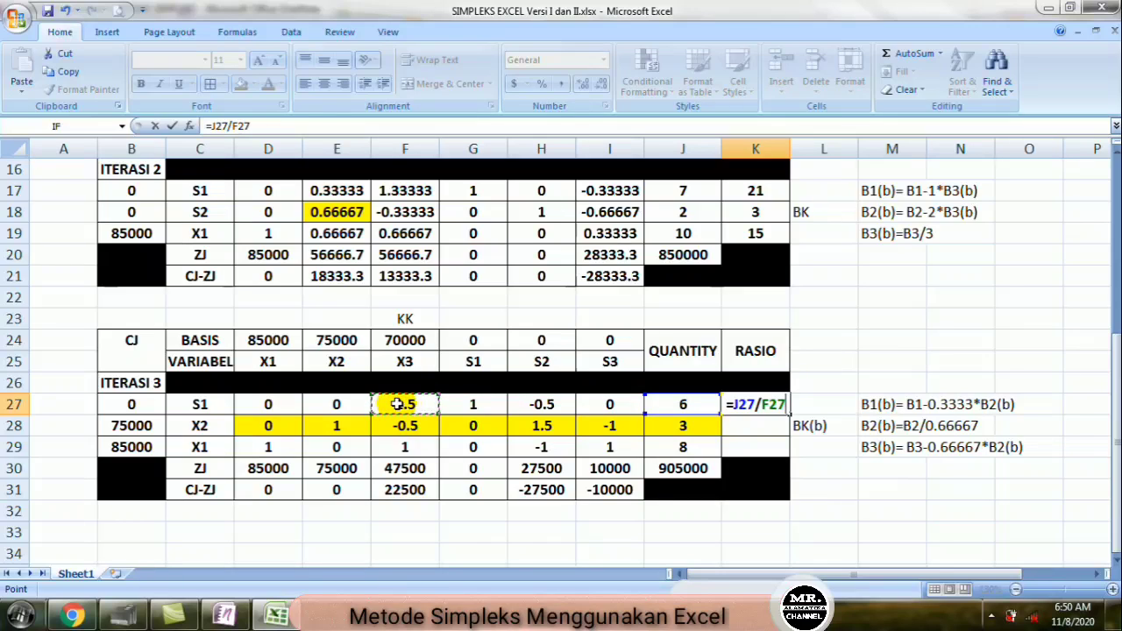
key("Return")
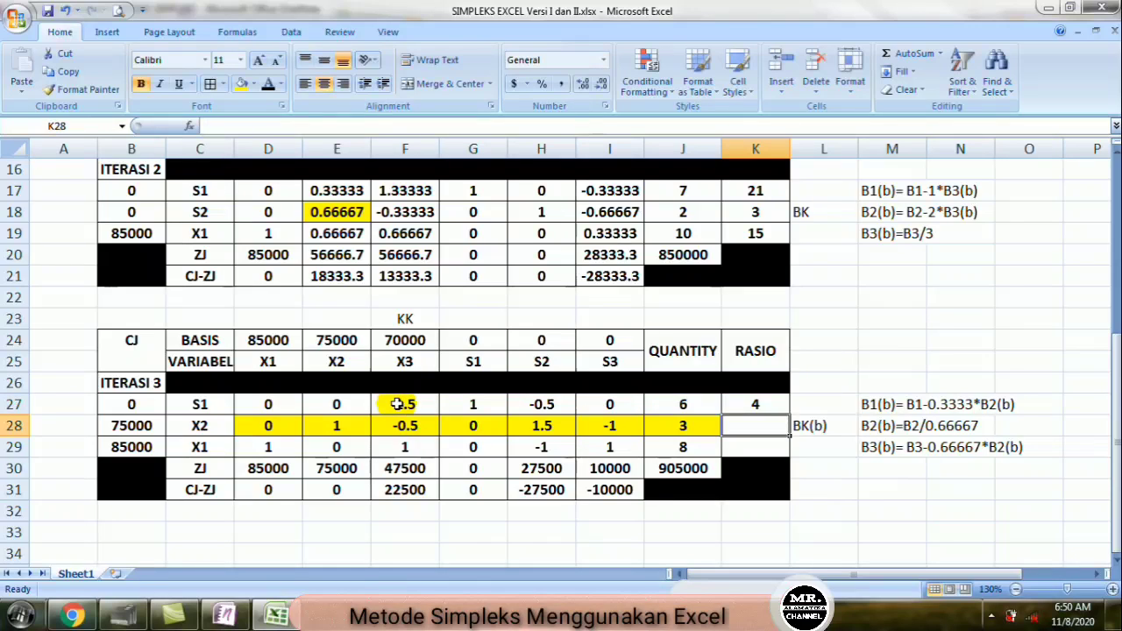
left_click(752, 403)
left_click_drag(788, 413, 792, 463)
left_click(821, 469)
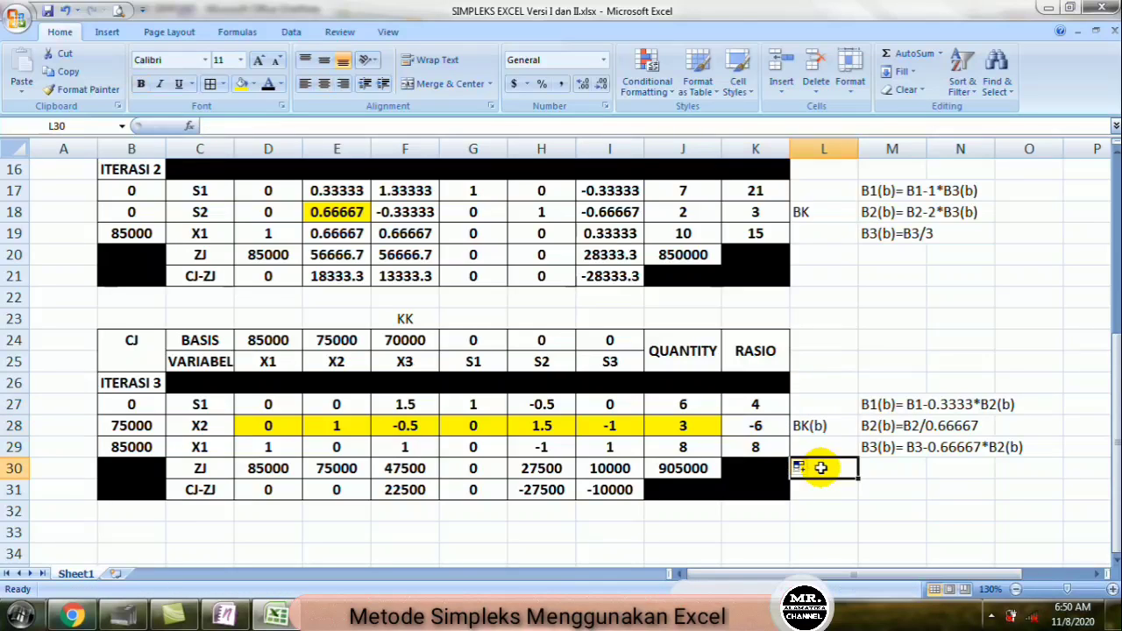
Step: Copy the whole Iterasi 3 table, B24:K31, and paste it below starting at B34
key("Down")
key("Down")
key("Down")
key("Down")
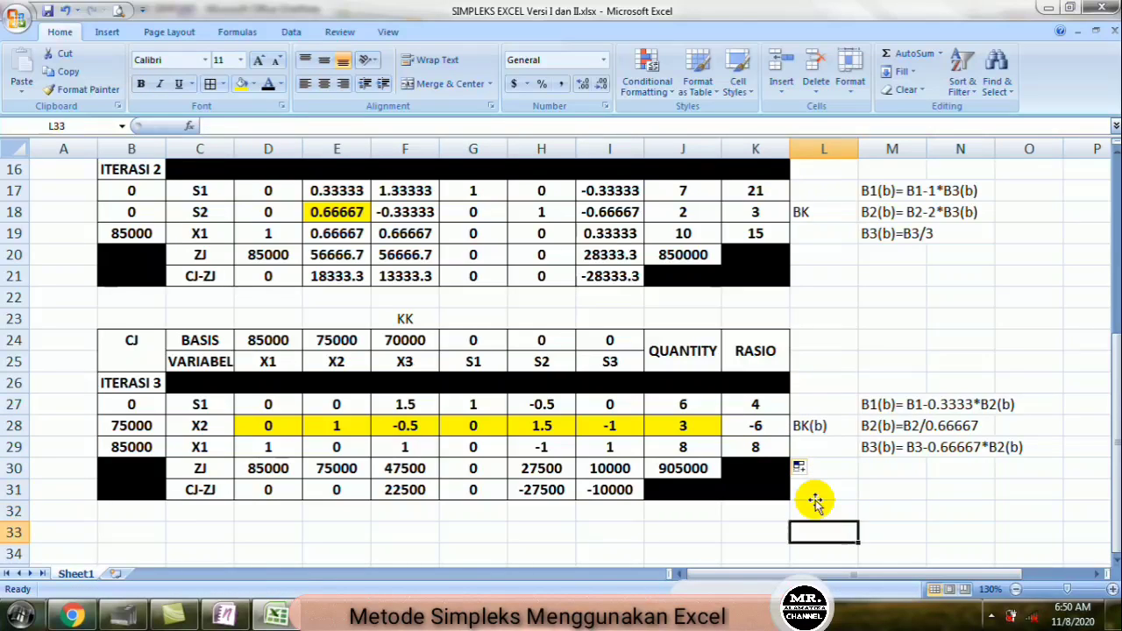
key("Down")
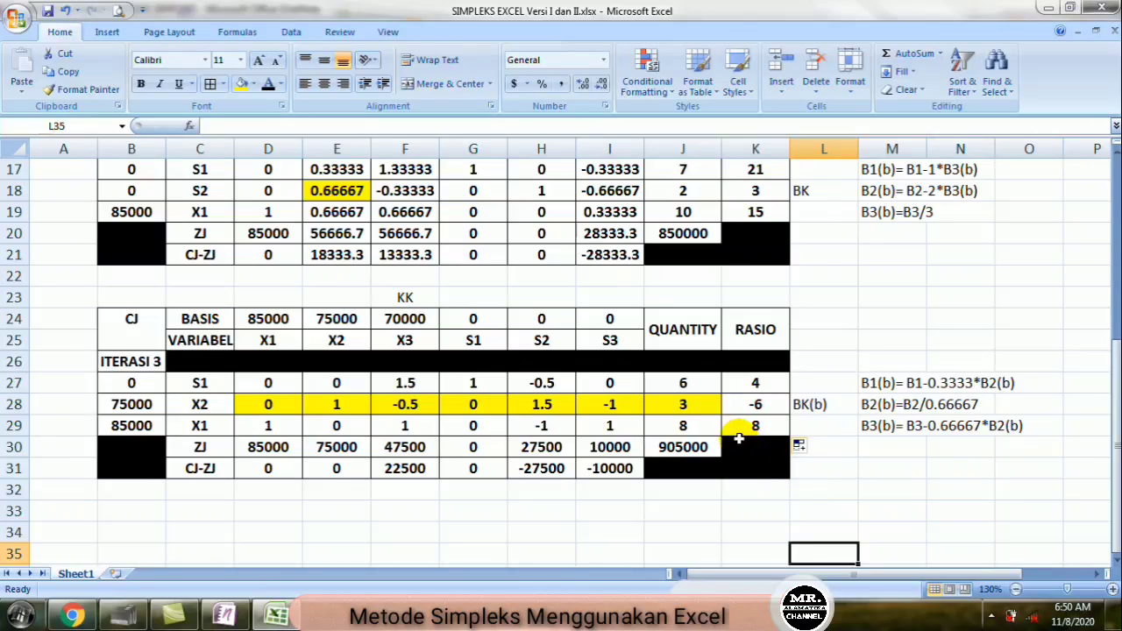
key("Down")
key("Down")
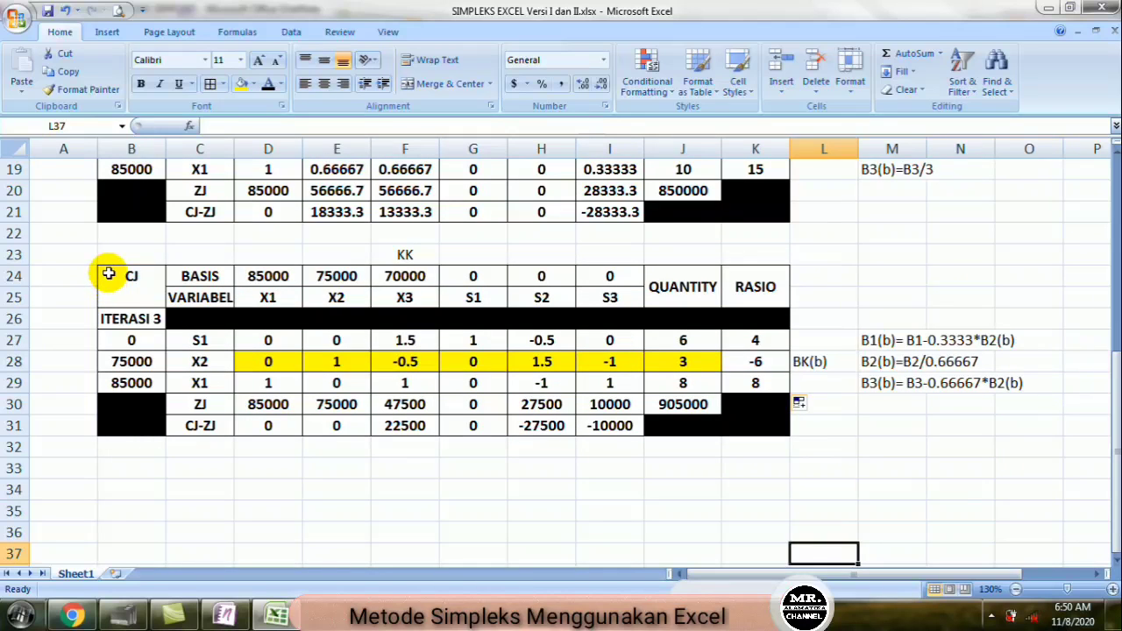
left_click_drag(111, 276, 737, 421)
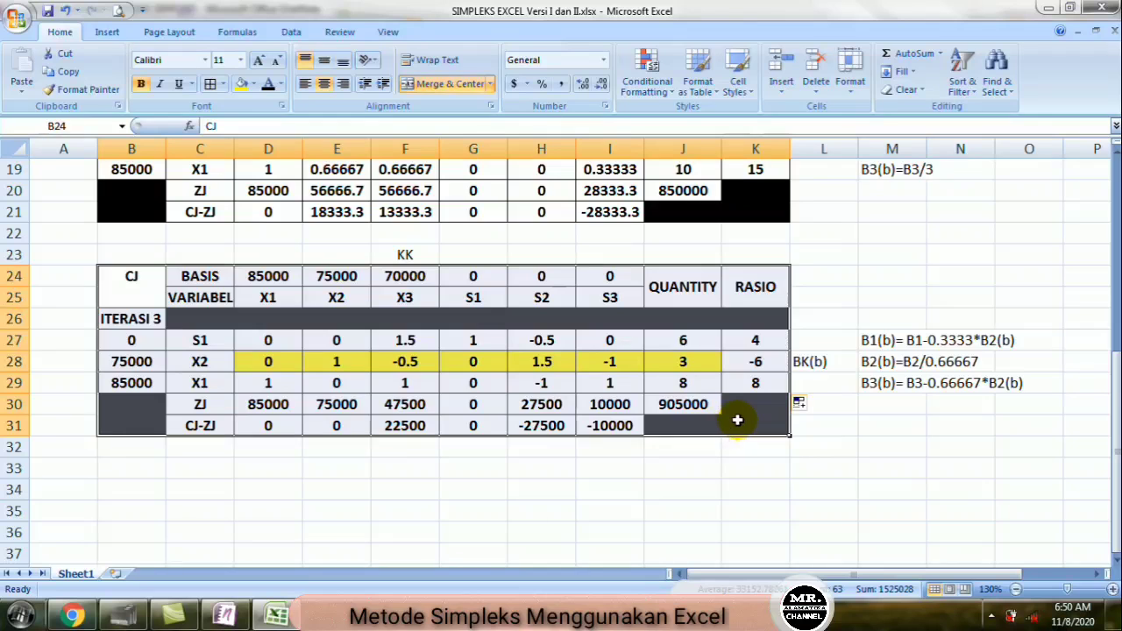
key("ctrl+c")
left_click(133, 487)
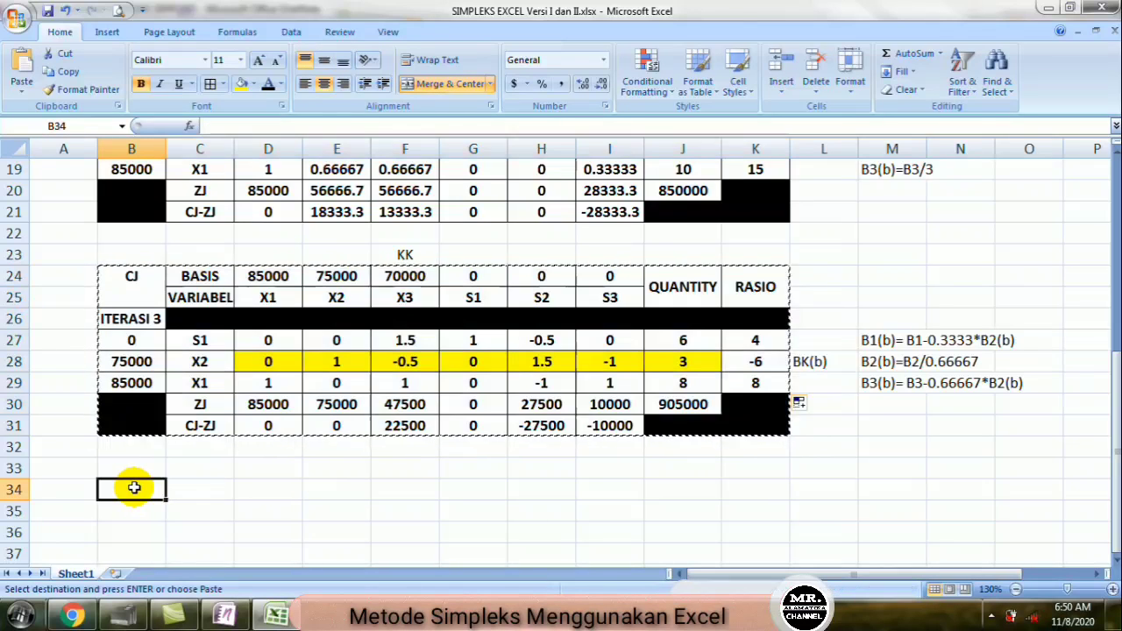
key("ctrl+v")
Step: Clear the contents of D37:K41 in the pasted table, keeping its headers and basis labels
key("Down")
key("Down")
key("Down")
key("Down")
key("Down")
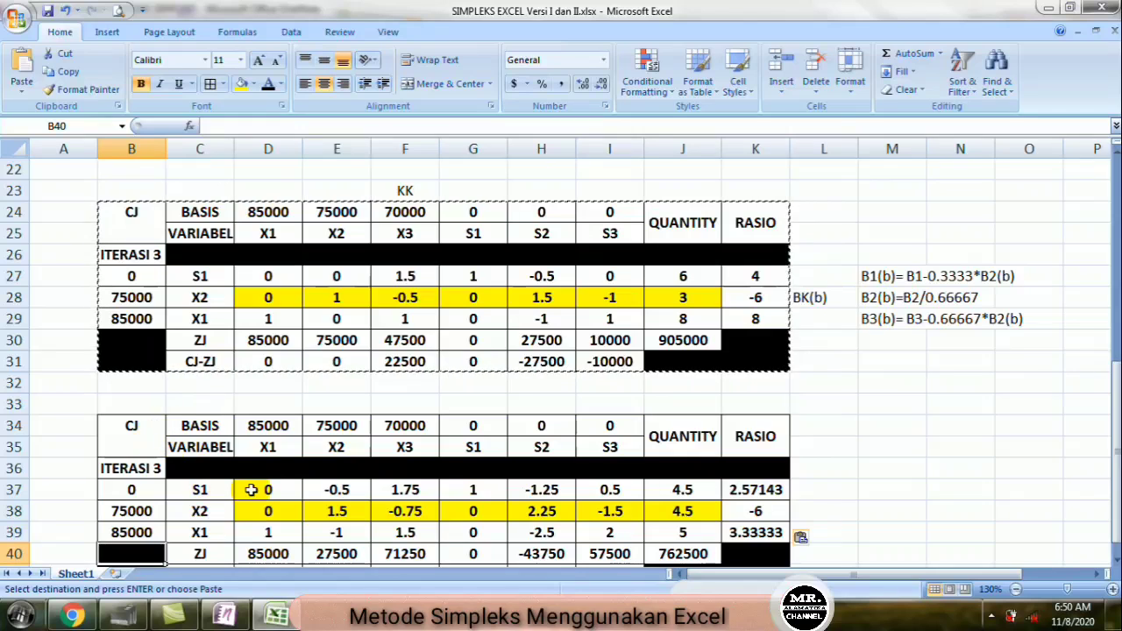
left_click_drag(266, 490, 752, 524)
key("Delete")
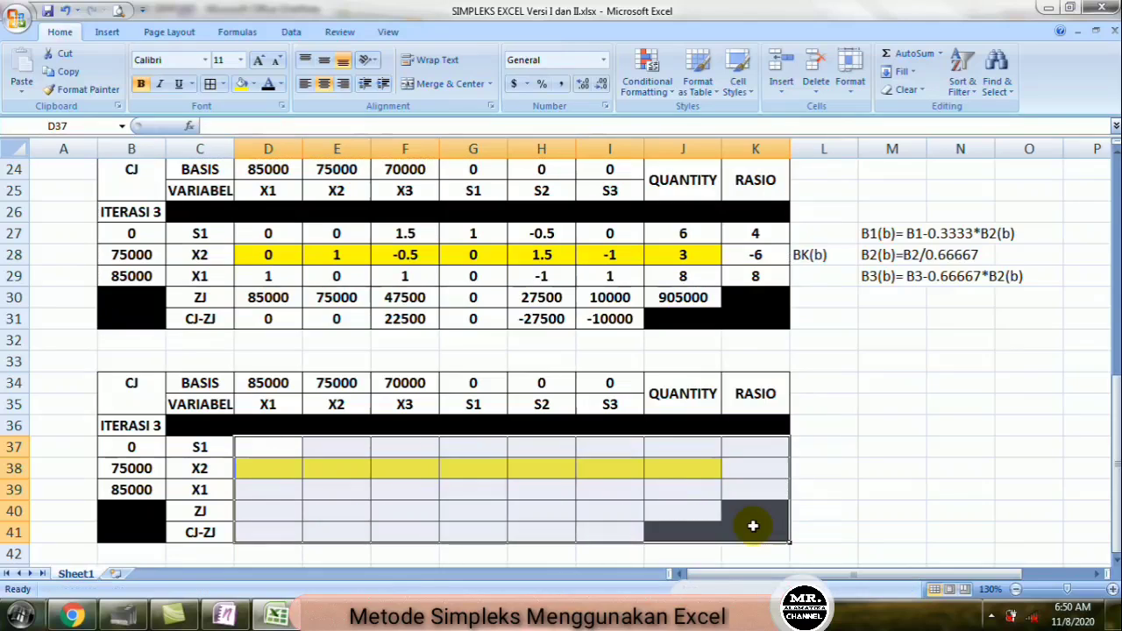
Step: Switch to the OneNote simplex notes to check the rule for choosing the key row (BK), and return to the Excel workbook
key("Up")
key("Up")
key("Up")
key("Up")
key("Up")
key("Up")
key("Up")
key("Up")
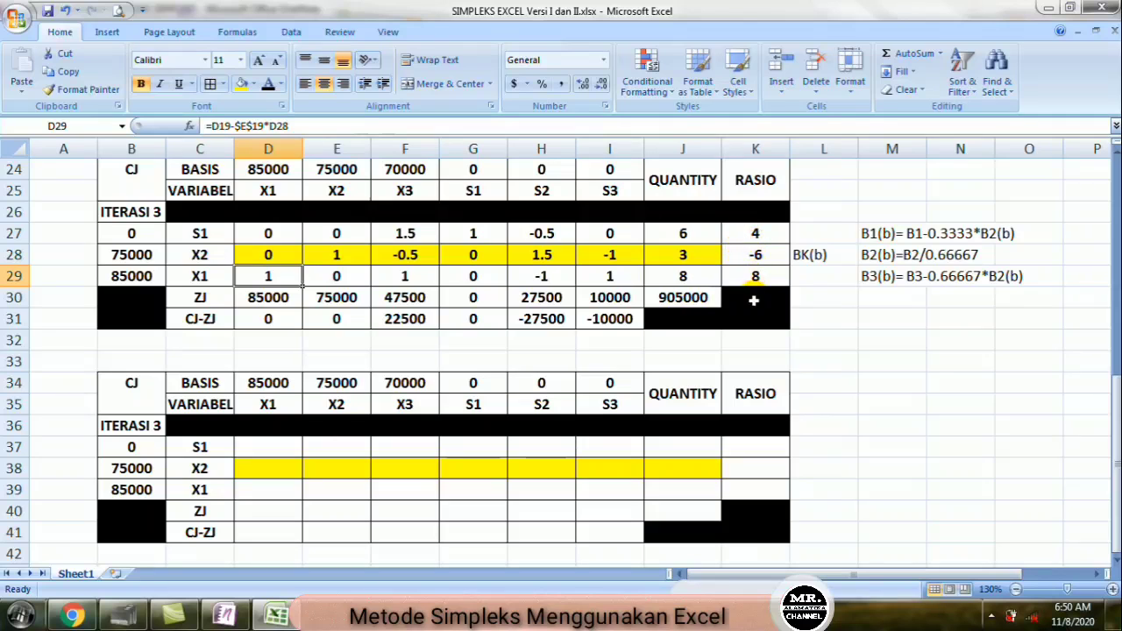
left_click(226, 611)
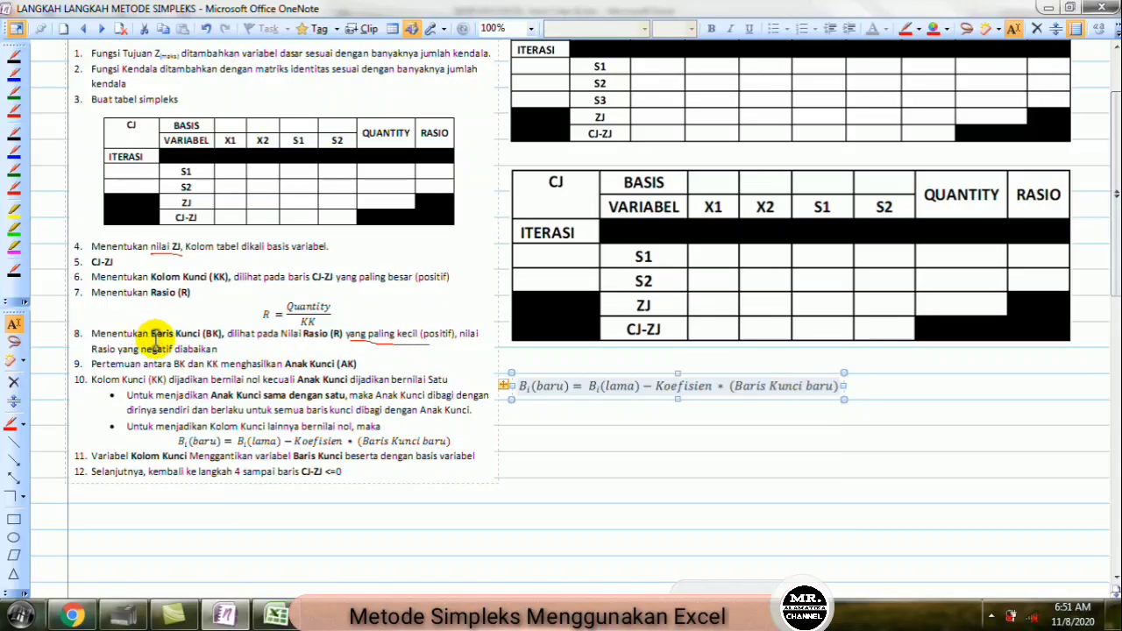
left_click(276, 614)
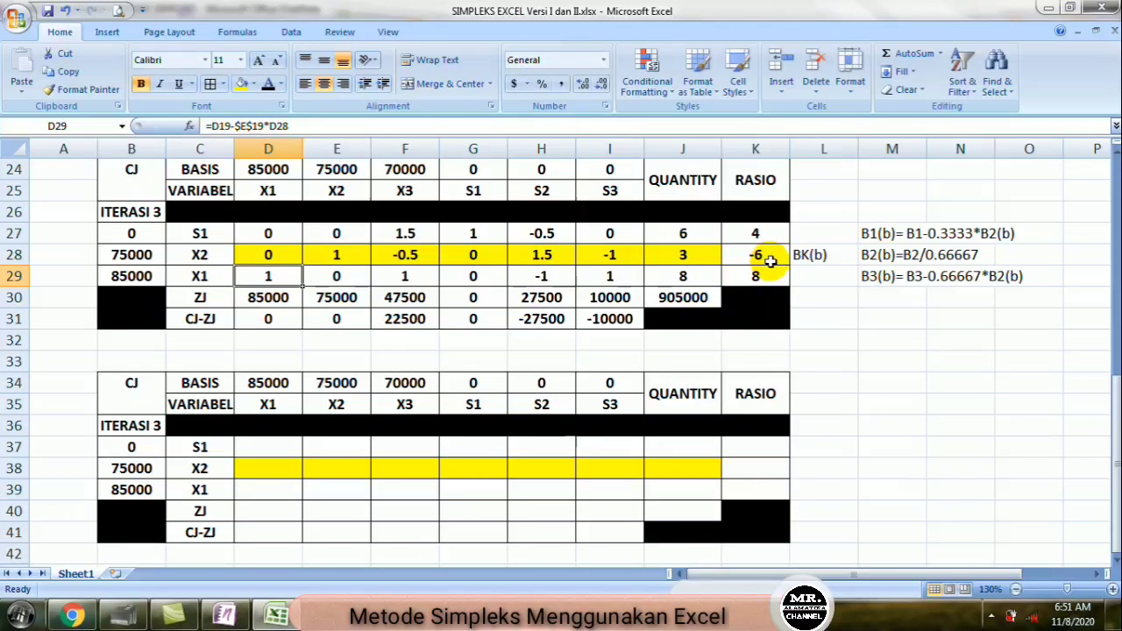
Step: Compare the Iterasi 3 ratios in K27:K29 to determine the key row
left_click(745, 236)
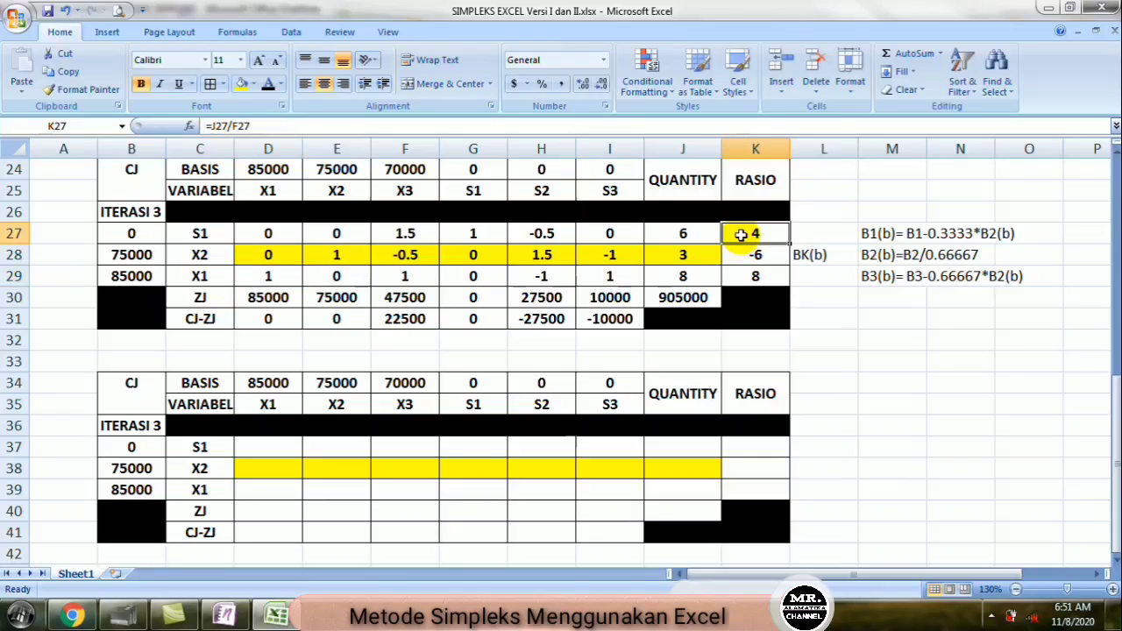
left_click(744, 276)
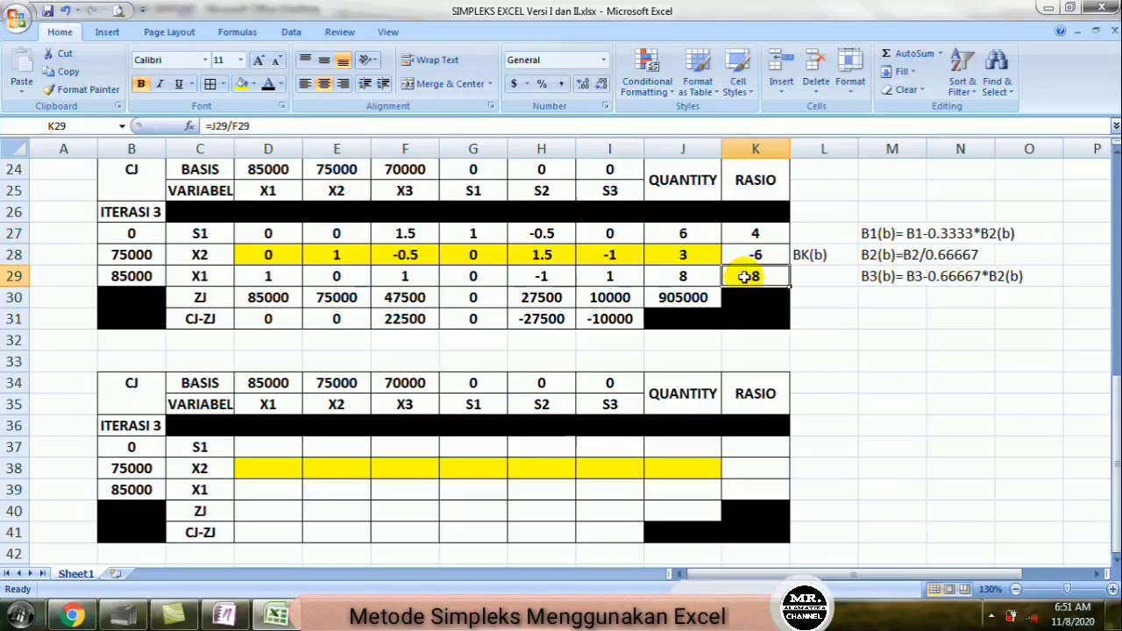
left_click(742, 233)
left_click(748, 277)
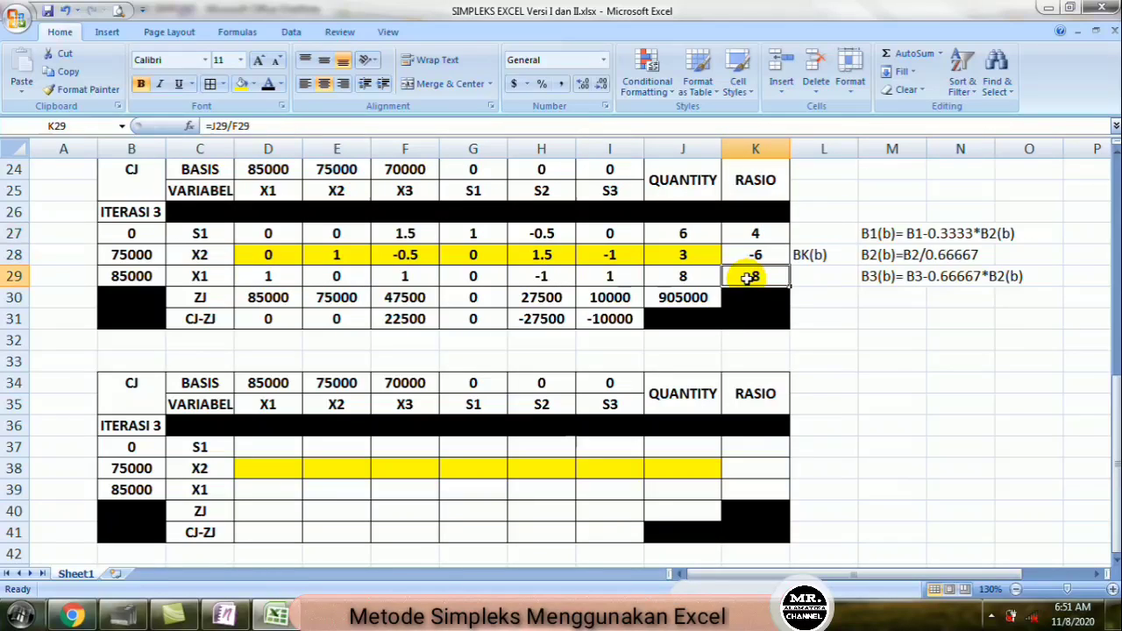
left_click(754, 231)
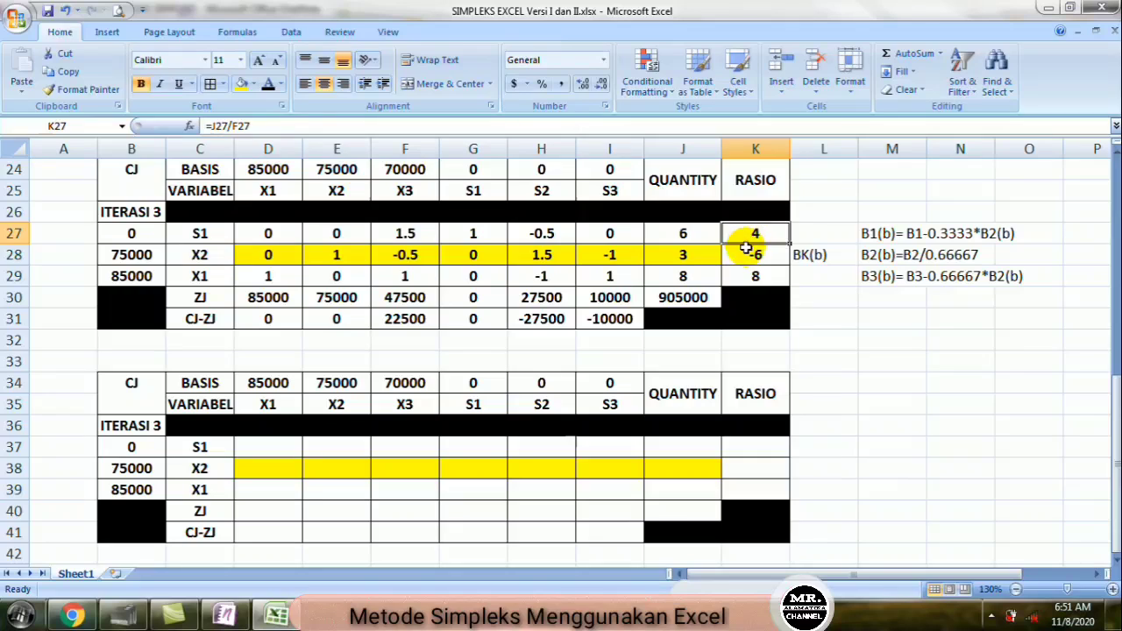
left_click(744, 254)
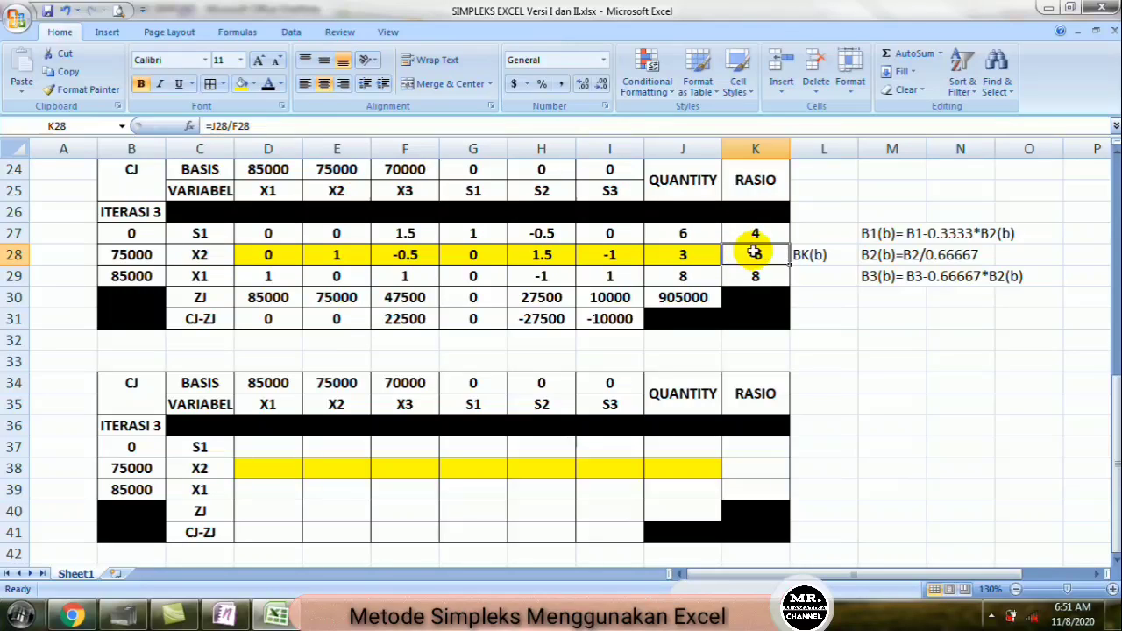
left_click(821, 235)
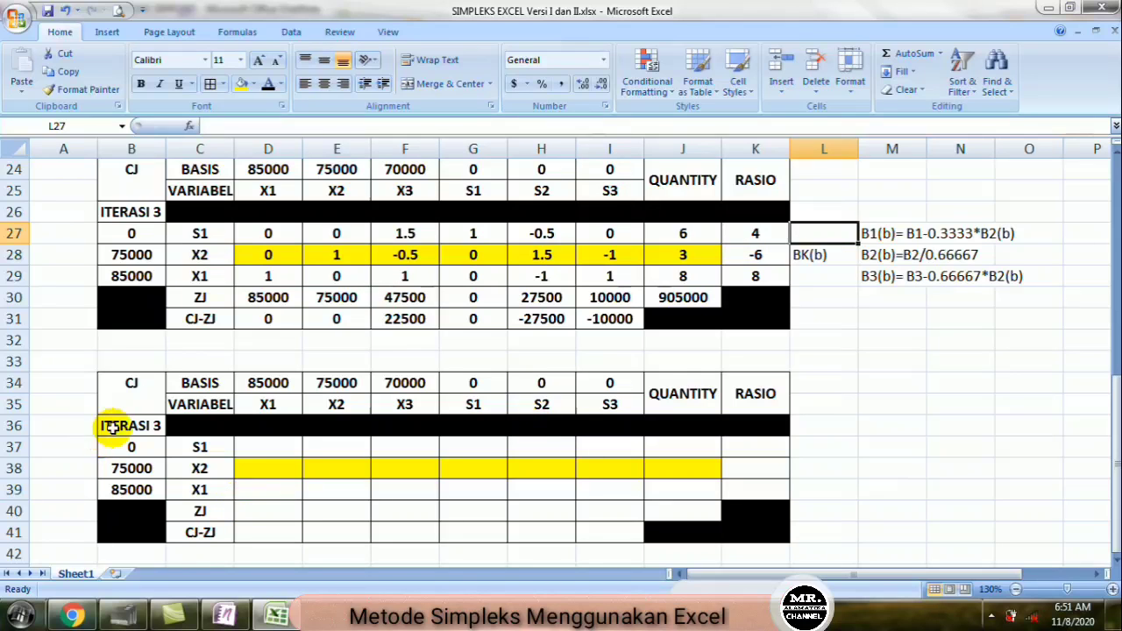
Step: Review the Iterasi 2 and Iterasi 3 tables above the new blank table
key("Up")
key("Up")
key("Up")
key("Up")
key("Up")
key("Up")
key("Up")
key("Up")
key("Up")
key("Up")
key("Up")
key("Up")
key("Up")
key("Up")
key("Up")
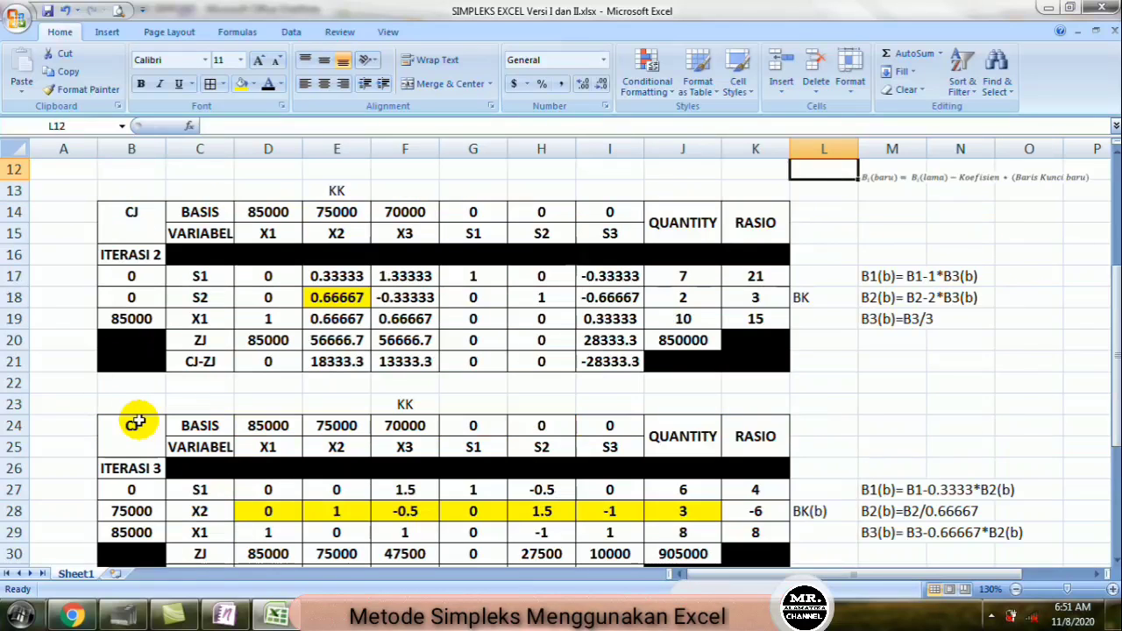
key("Down")
key("Down")
key("Down")
key("Down")
key("Down")
key("Down")
key("Down")
key("Down")
key("Down")
key("Down")
key("Down")
key("Down")
key("Down")
key("Down")
key("Down")
key("Down")
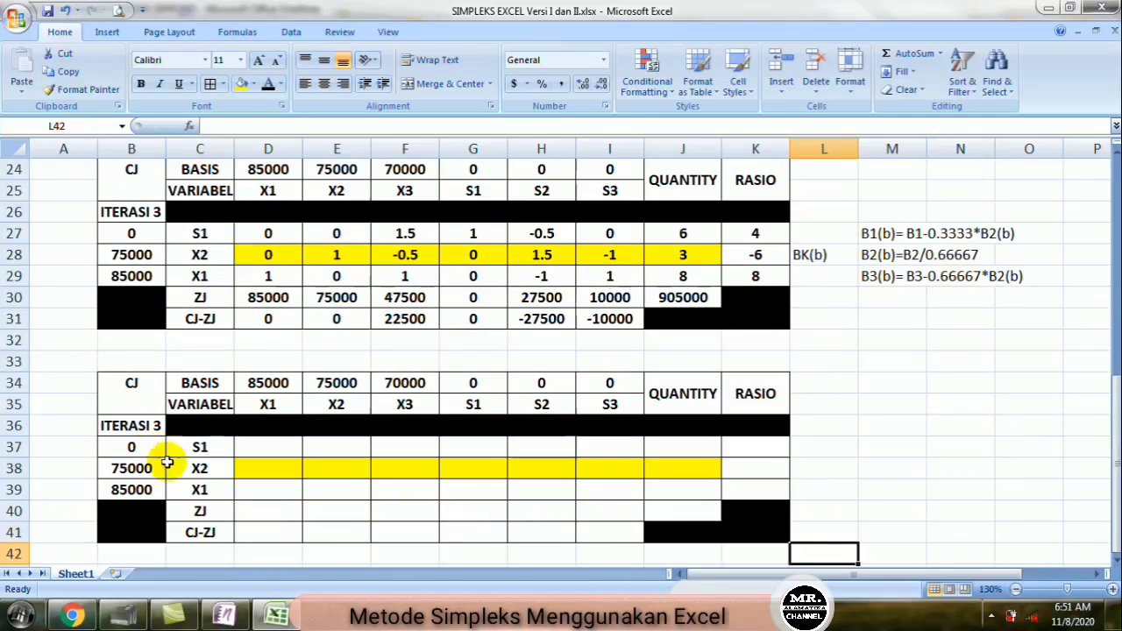
Step: Rename the new table's iteration label in B36 to ITERASI 4
double_click(159, 430)
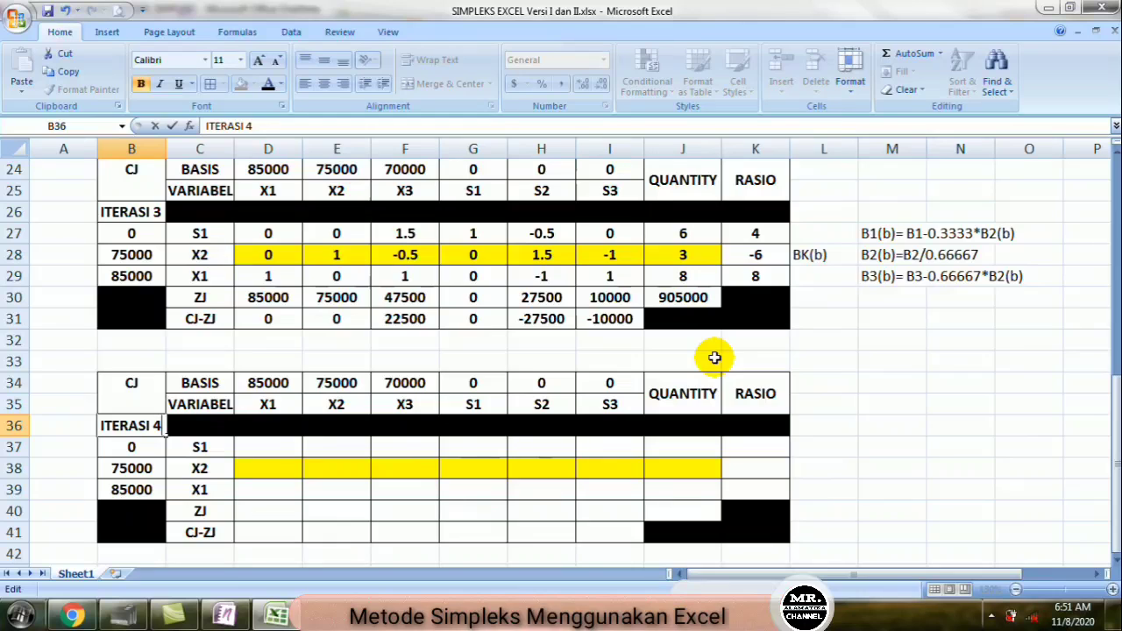
left_click(701, 427)
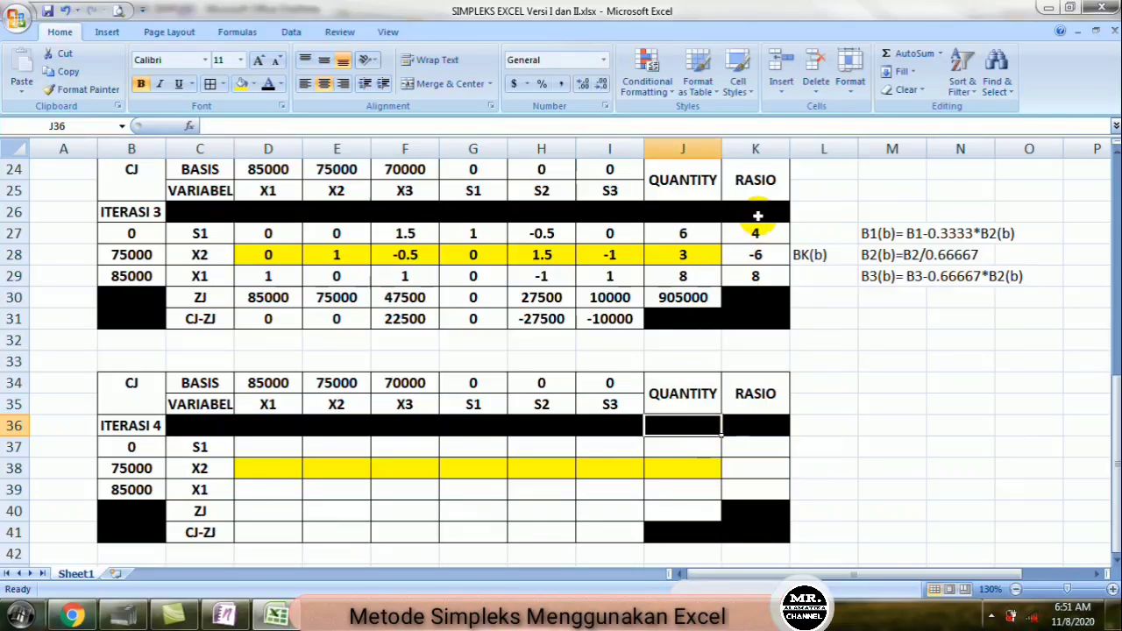
Step: Mark the Iterasi 3 S1 row as the key row with BK in L27 and delete the BK(b) label from L28
left_click(815, 233)
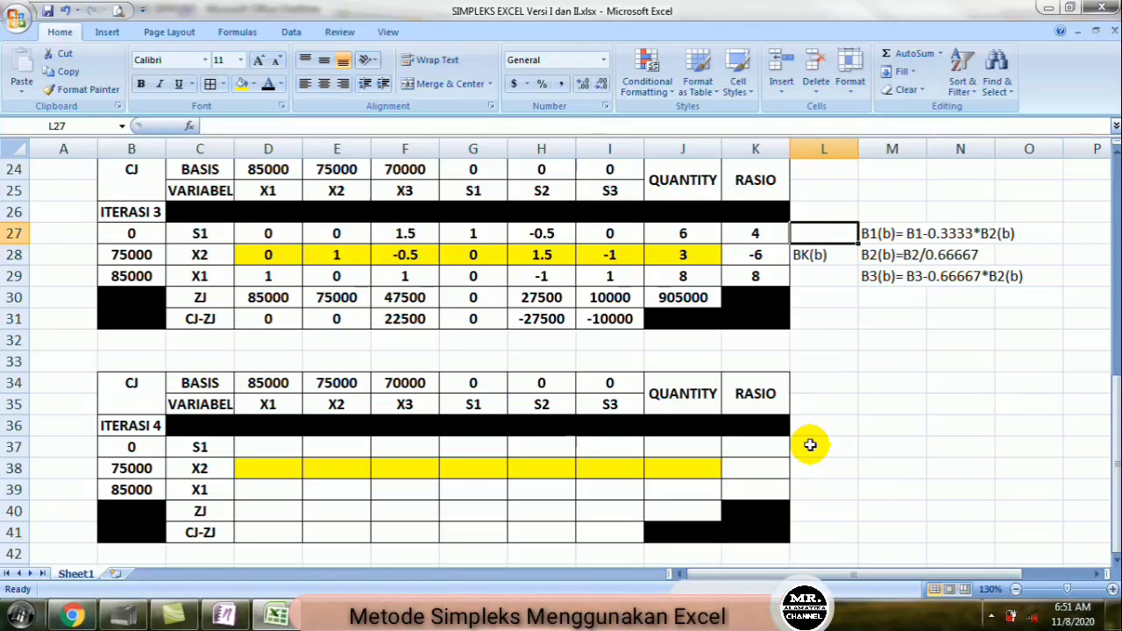
type("B")
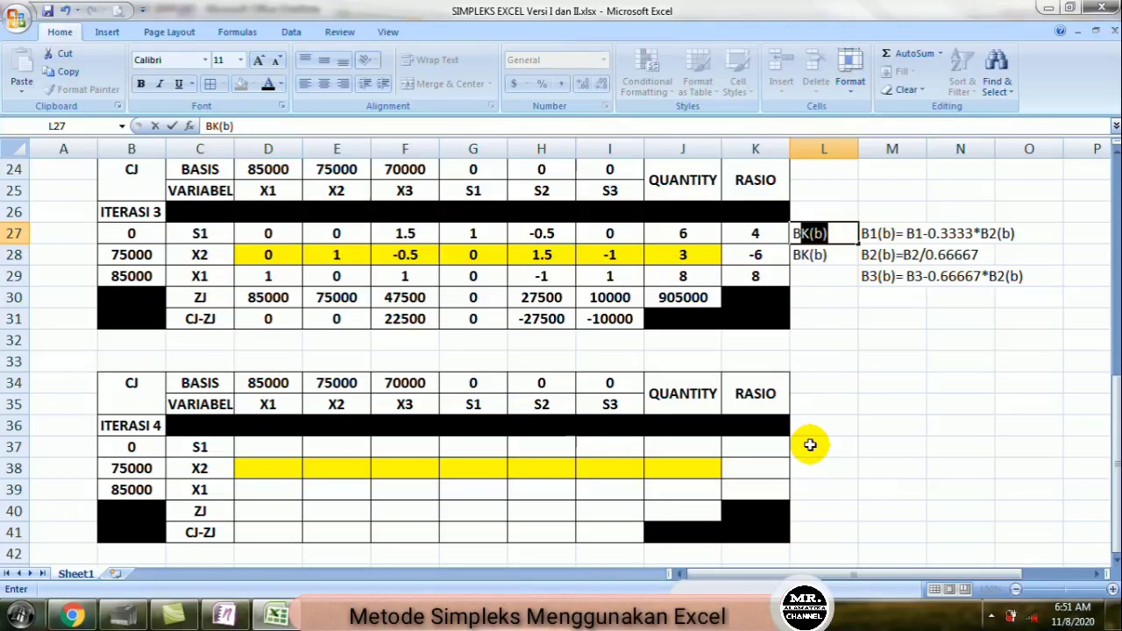
type("K")
key("Delete")
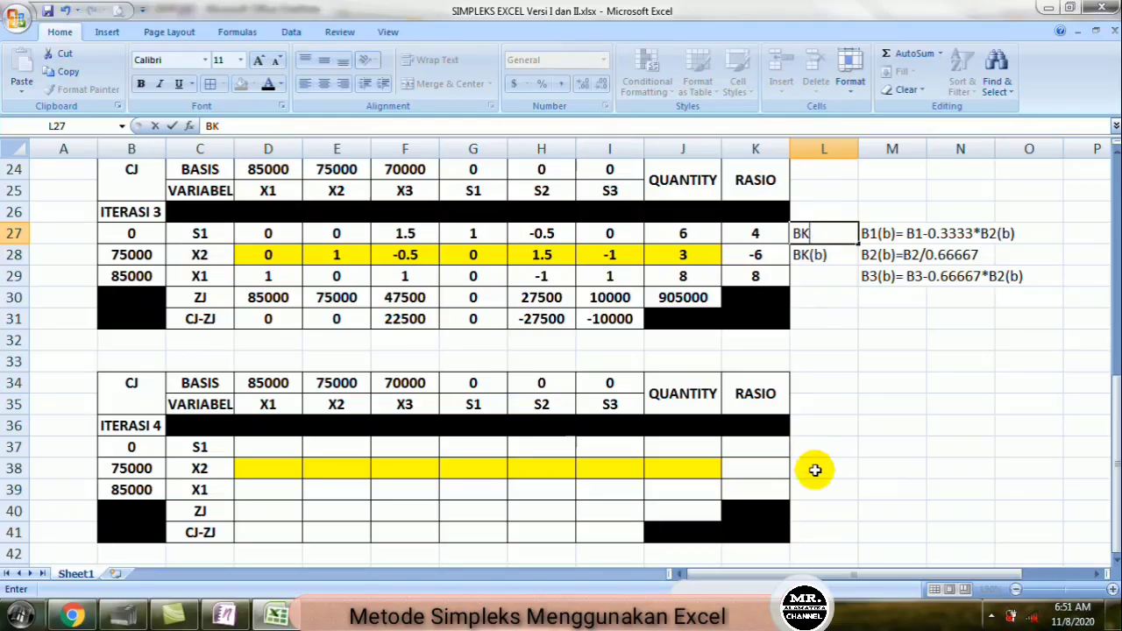
left_click(813, 255)
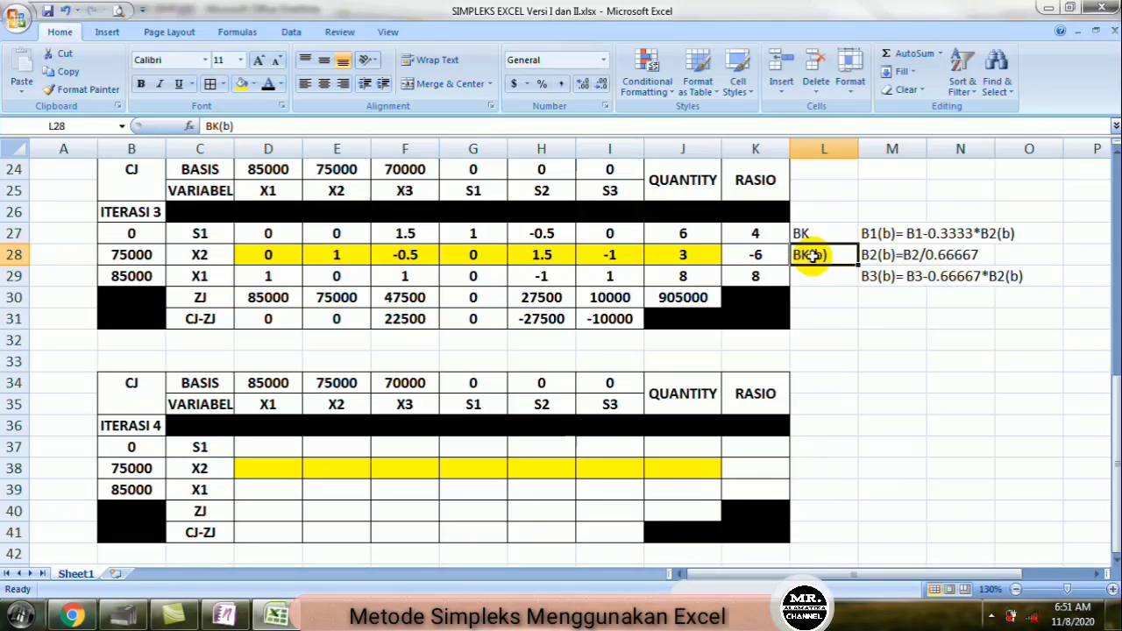
key("Delete")
left_click(811, 406)
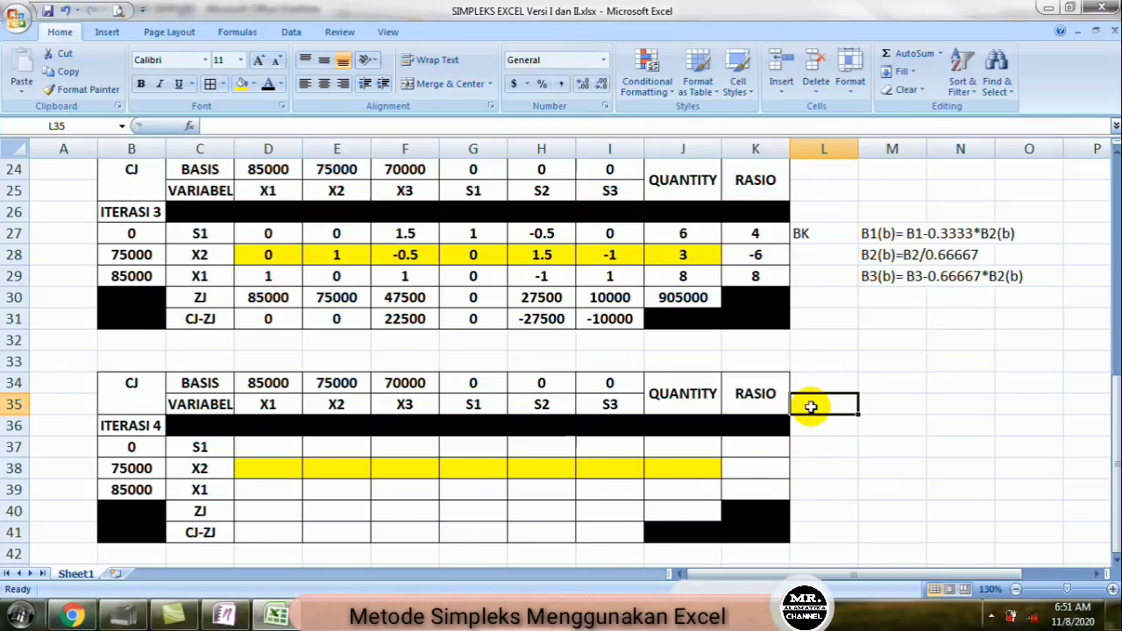
Step: Remove the yellow fill from the X2 row of the Iterasi 4 table, cells D38:J38
key("Up")
key("Up")
key("Up")
key("Up")
key("Up")
key("Up")
key("Up")
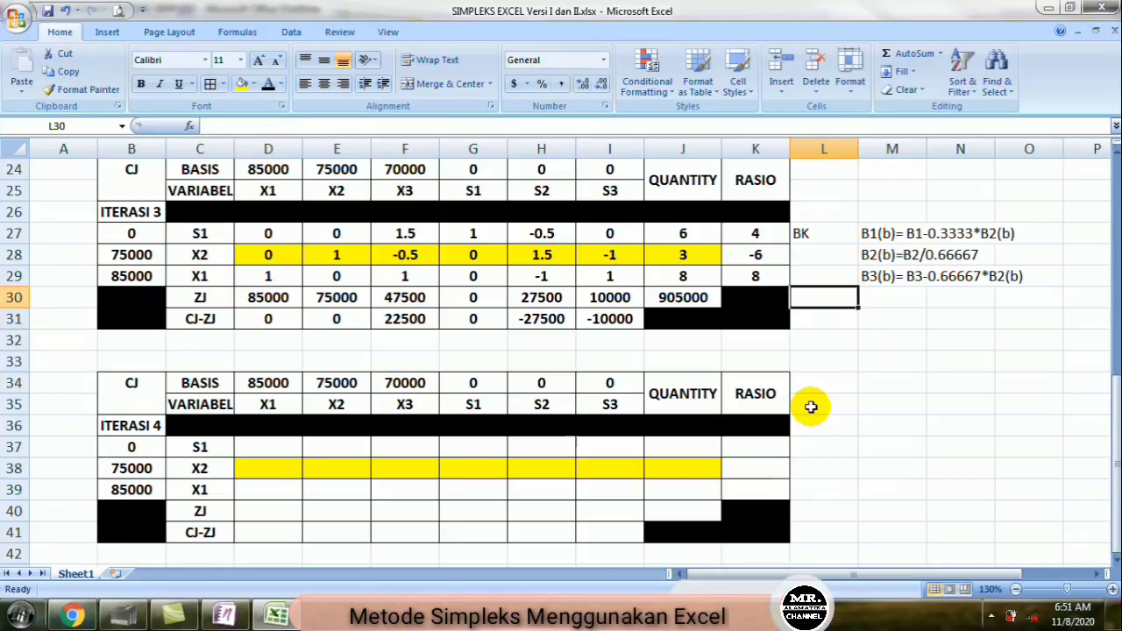
key("Up")
key("Up")
key("Up")
key("Up")
key("Up")
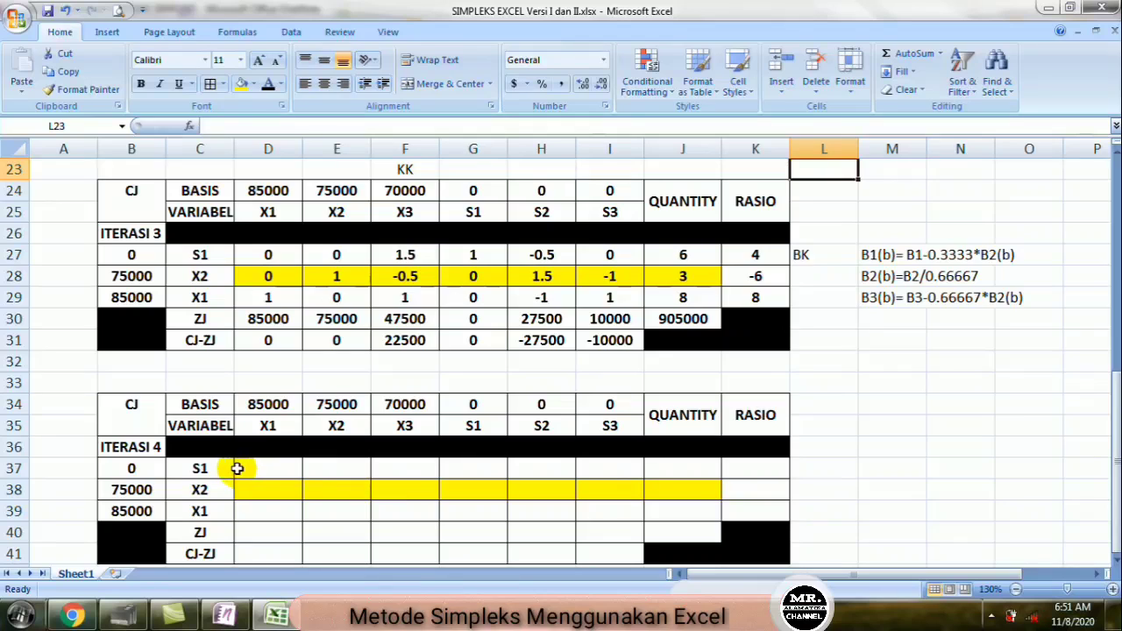
left_click_drag(255, 486, 657, 488)
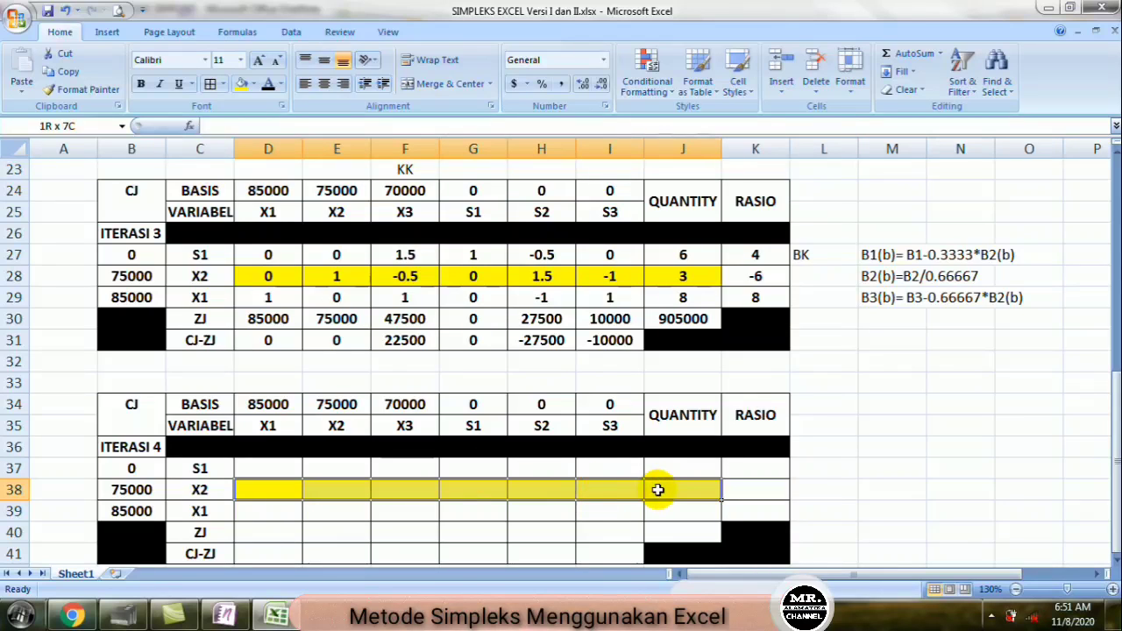
left_click(256, 82)
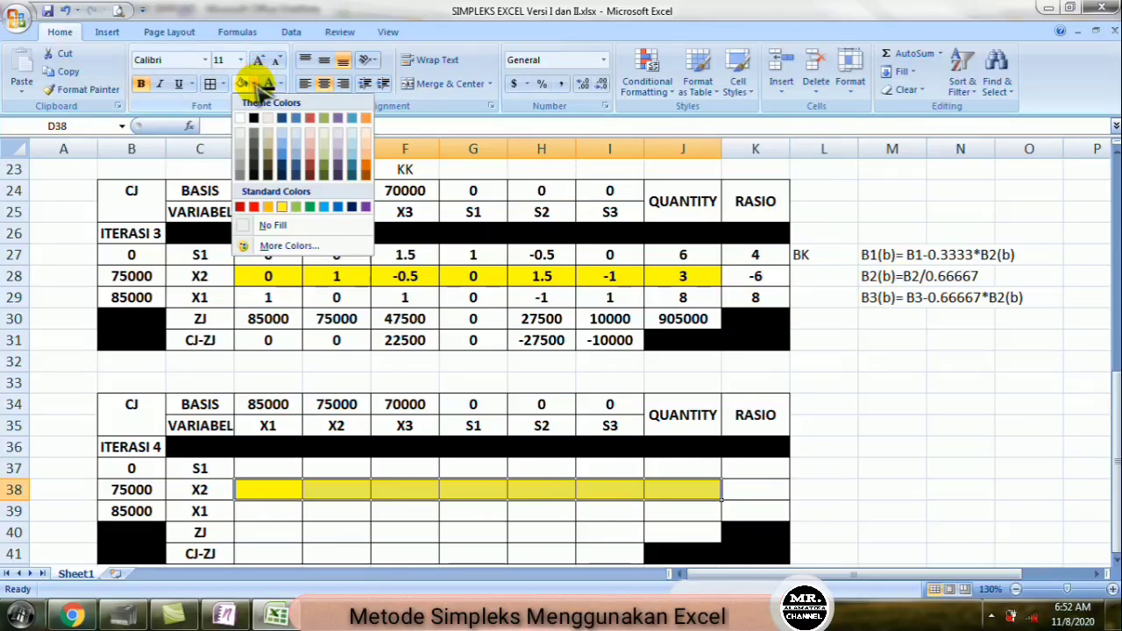
left_click(281, 225)
left_click(452, 552)
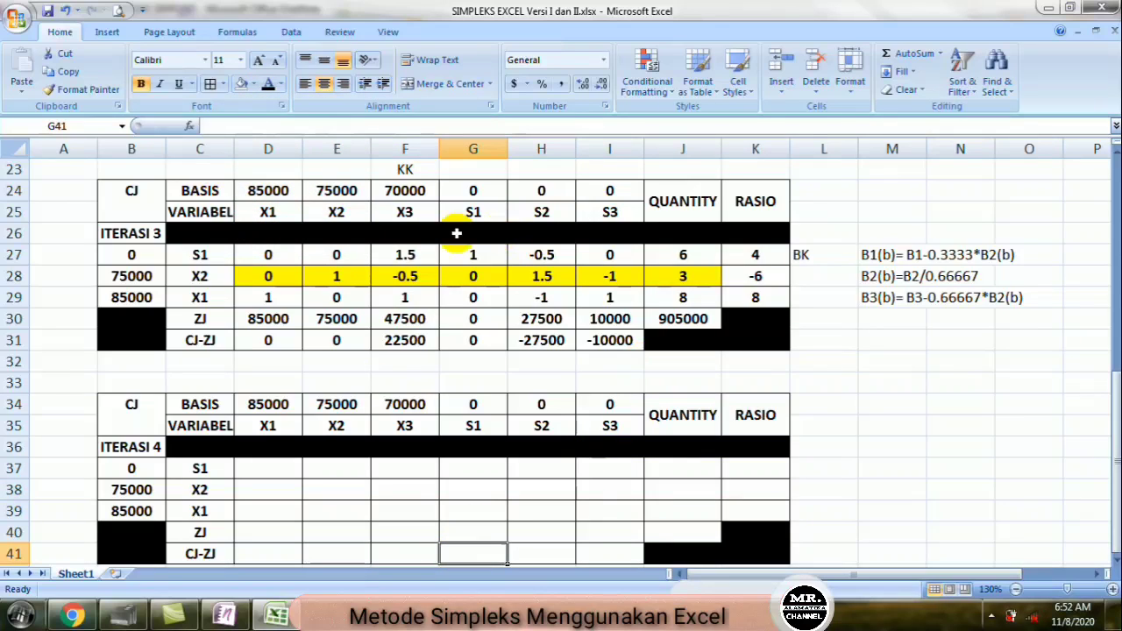
Step: Mark the Iterasi 4 S1 row as the key row with BK in L37
left_click(395, 468)
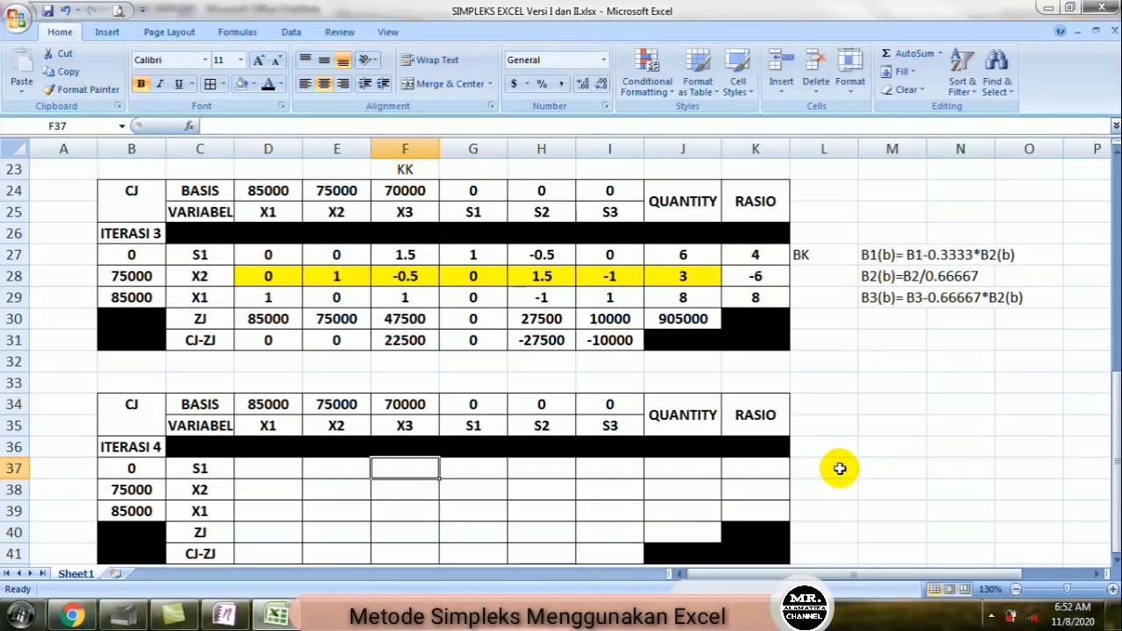
left_click(805, 470)
type("BK")
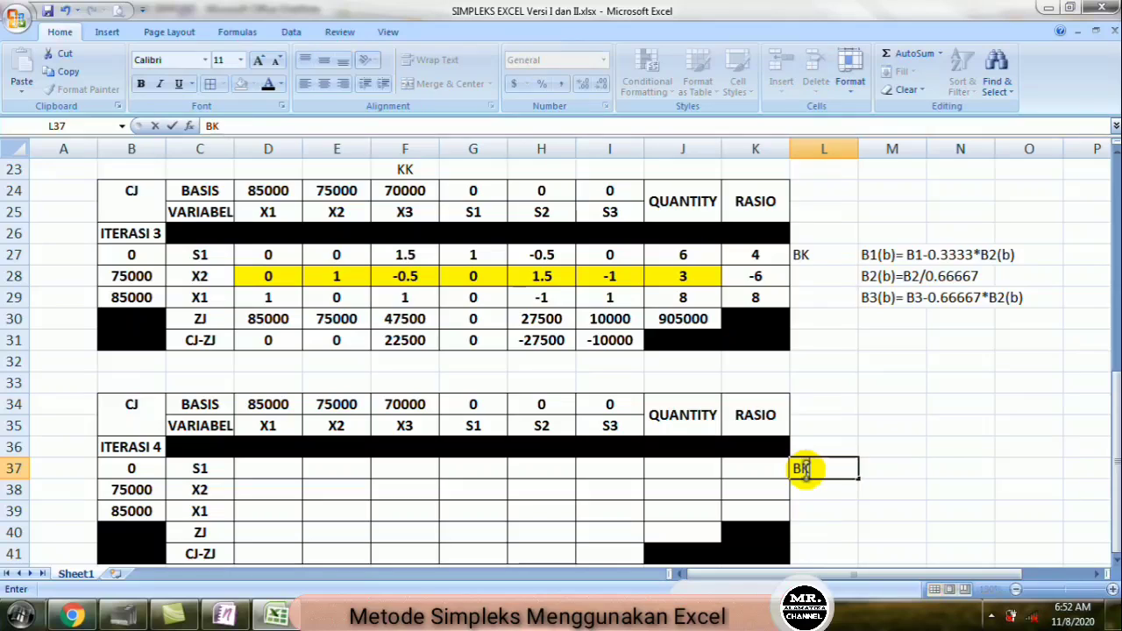
key("Tab")
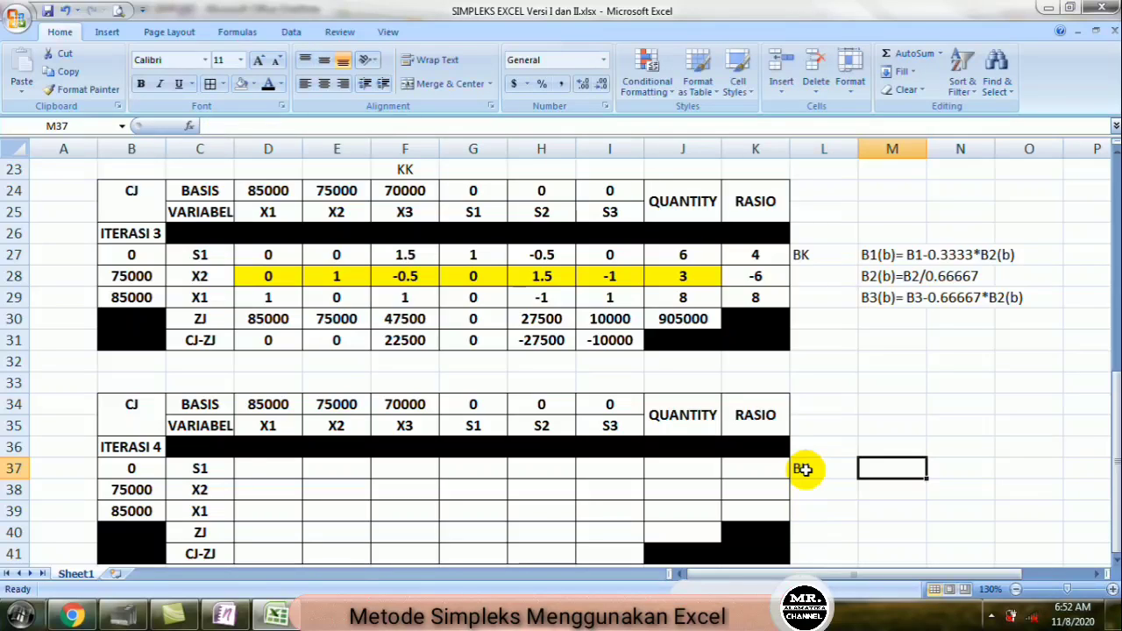
Step: Enter the new-row labels B1(b), B2(b) and B3(b) in M37, M38 and M39
type("B1(b")
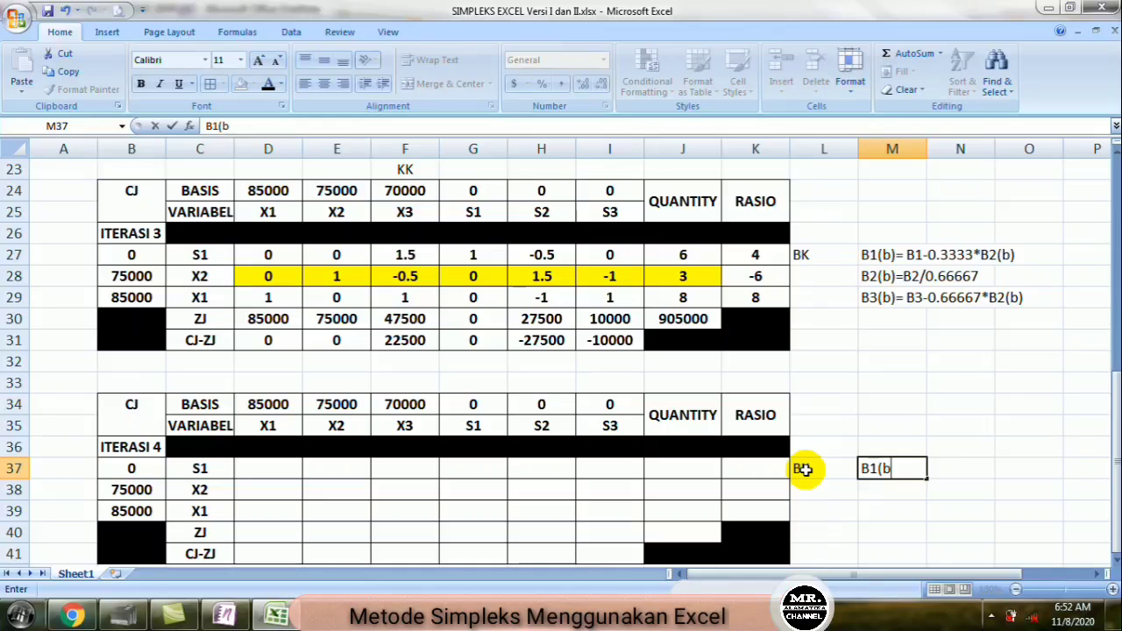
key("Return")
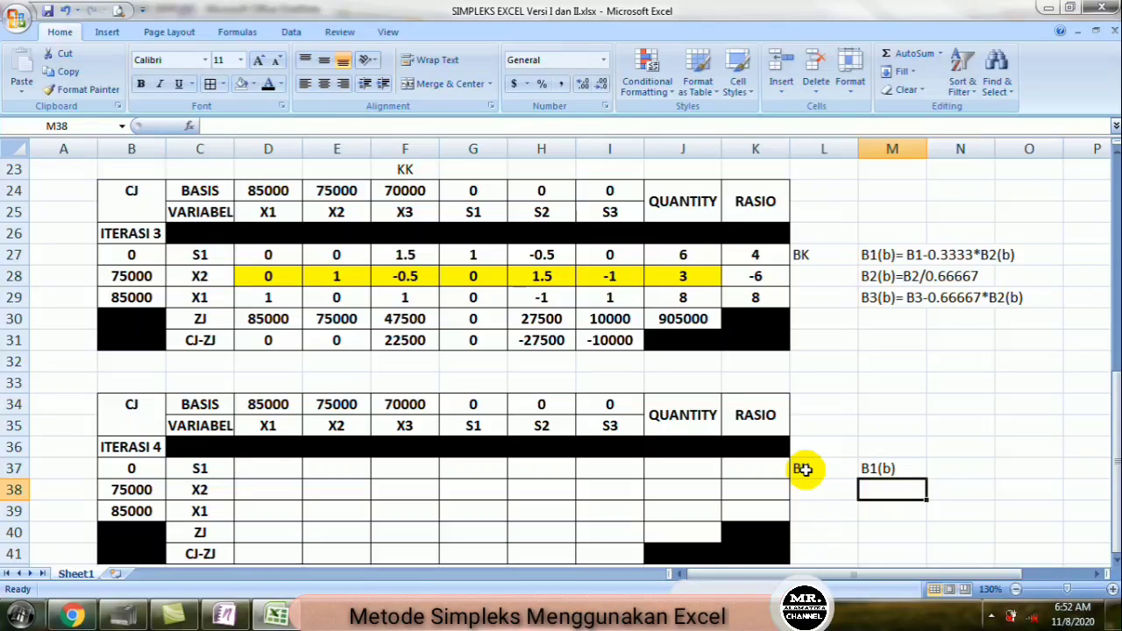
type("B2(b")
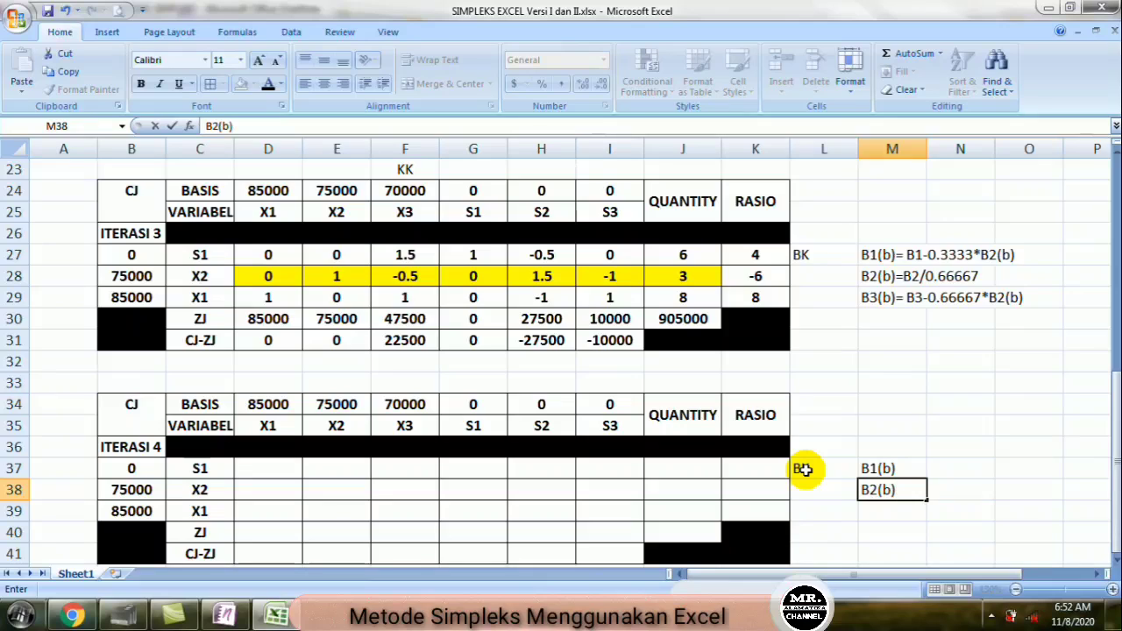
key("Return")
type("B3(b")
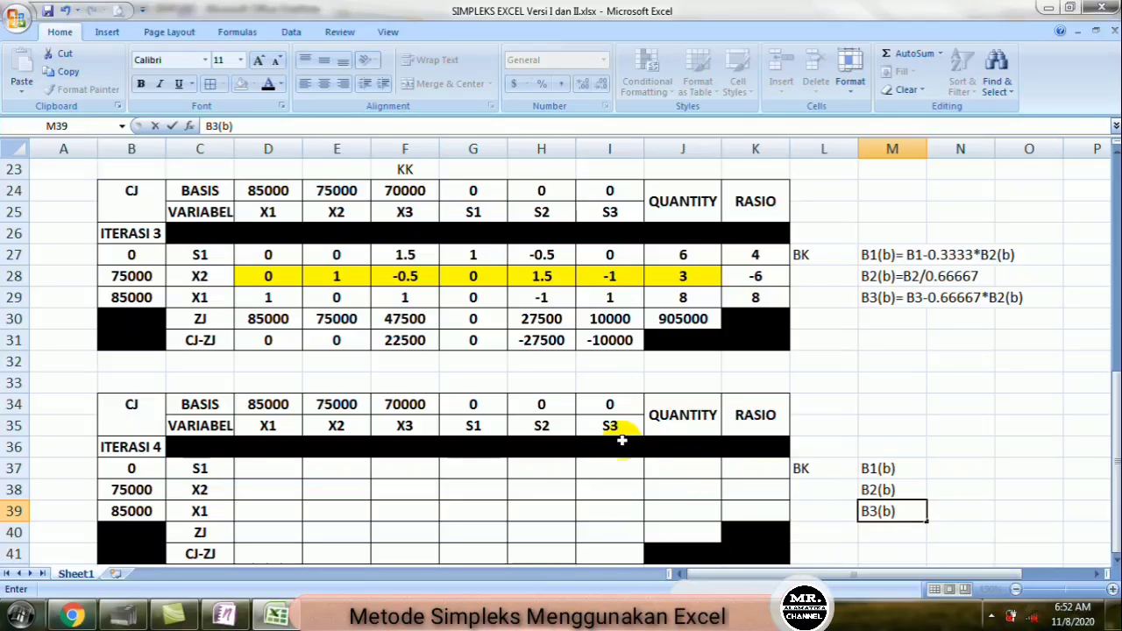
left_click(392, 470)
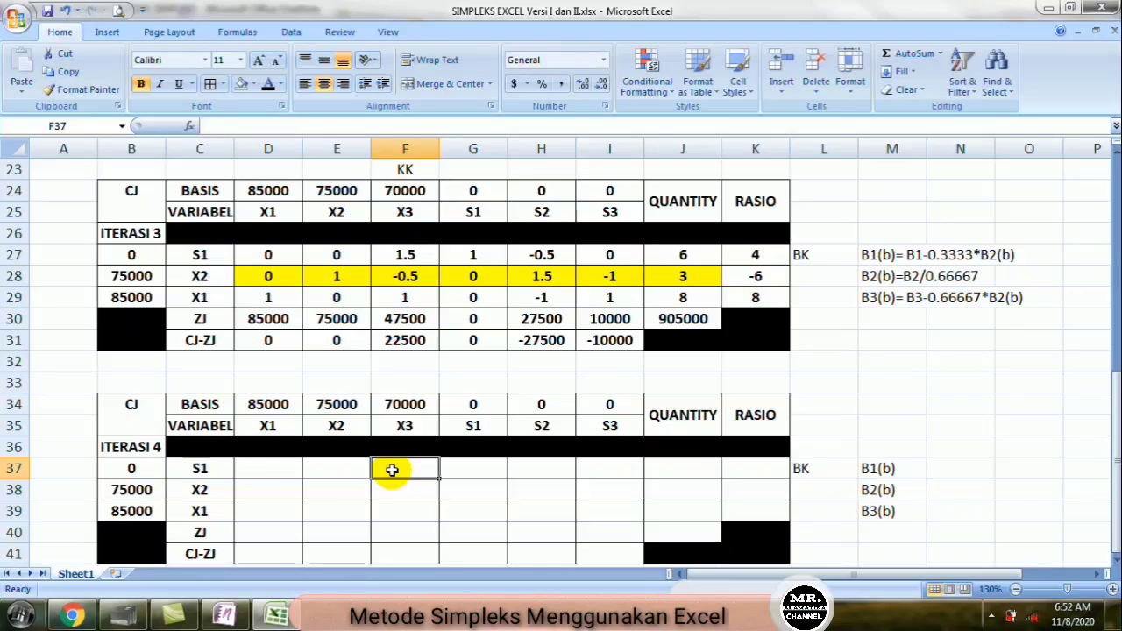
Step: Check the key element in F27 and extend the note in M37 to B1(b)=B1/0.5
left_click(398, 253)
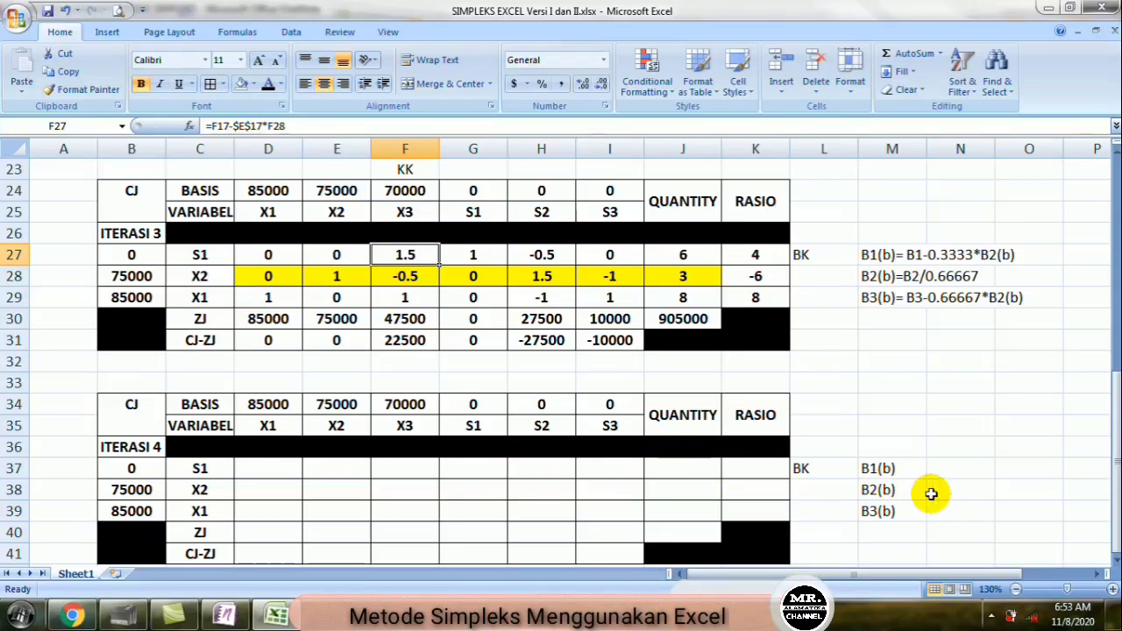
double_click(905, 469)
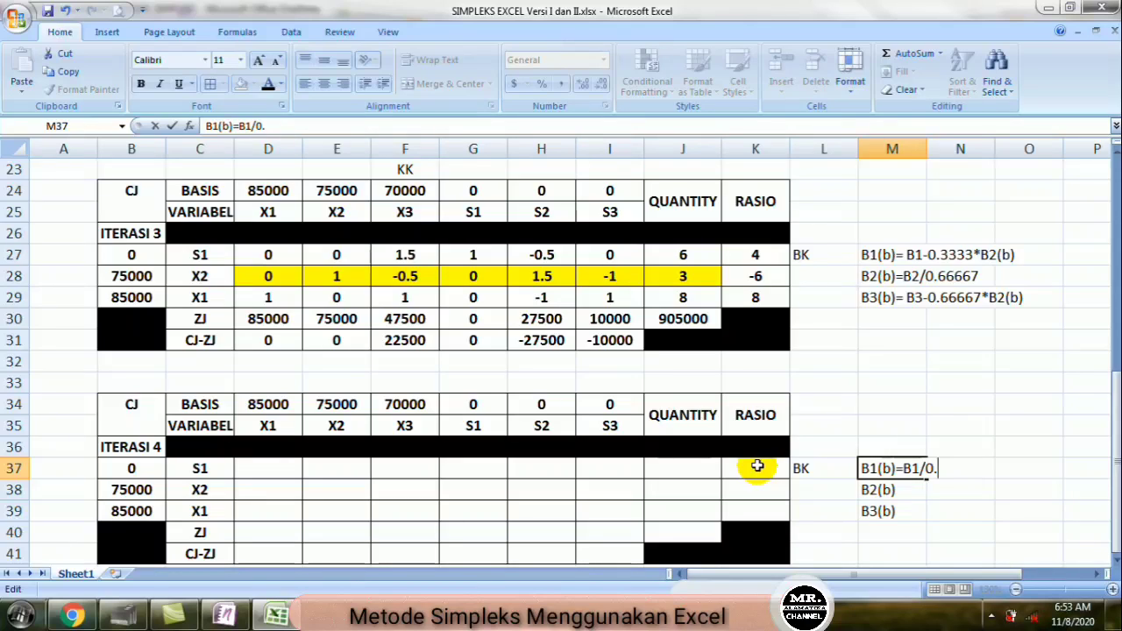
key("Return")
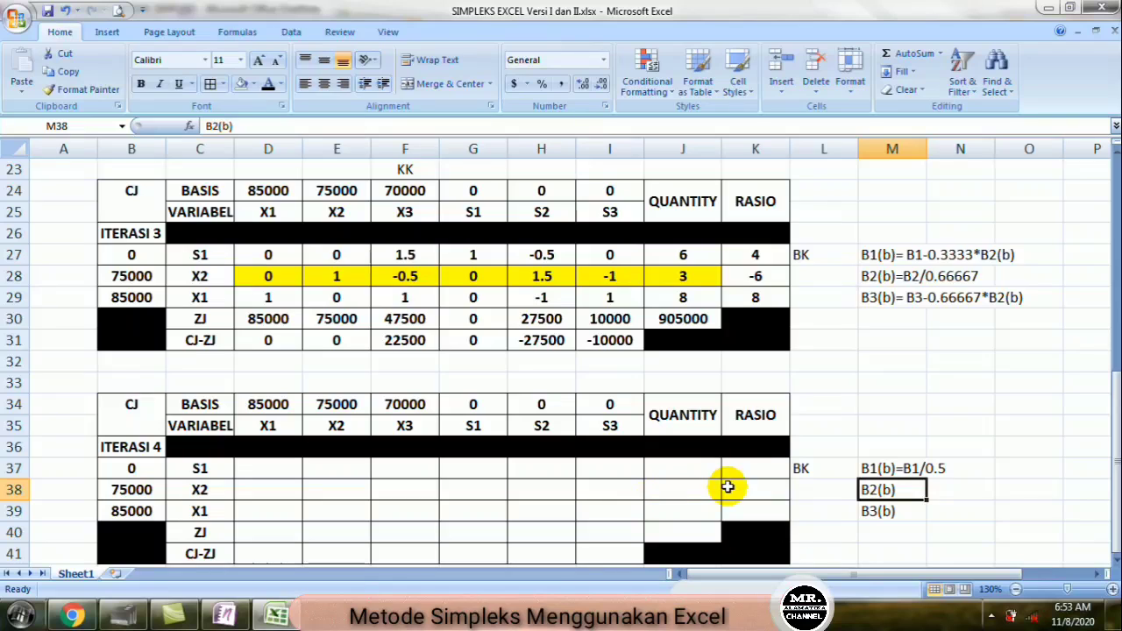
Step: Enter the formula =F27/$F$27 in F37 to calculate the X3 value of the new key row
left_click(394, 467)
type("=")
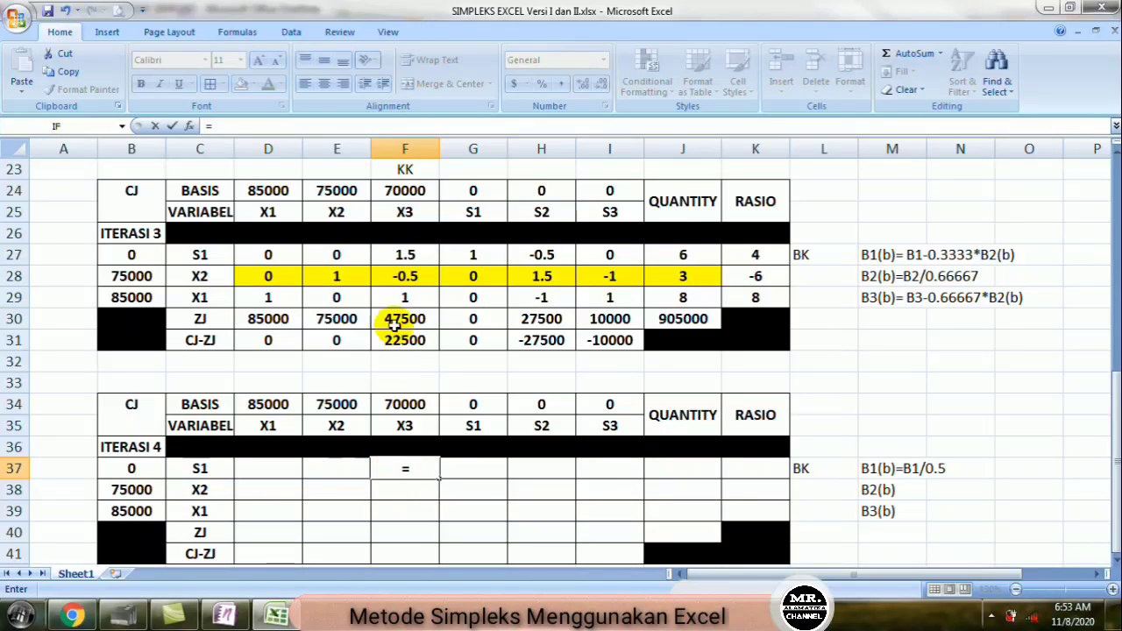
left_click(391, 254)
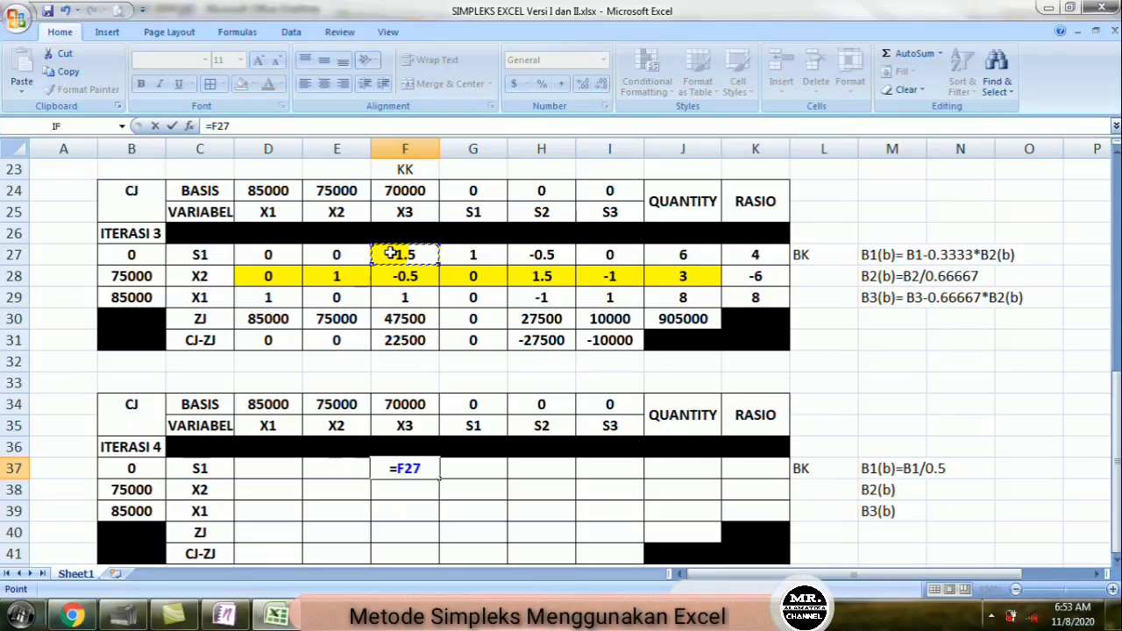
type("/")
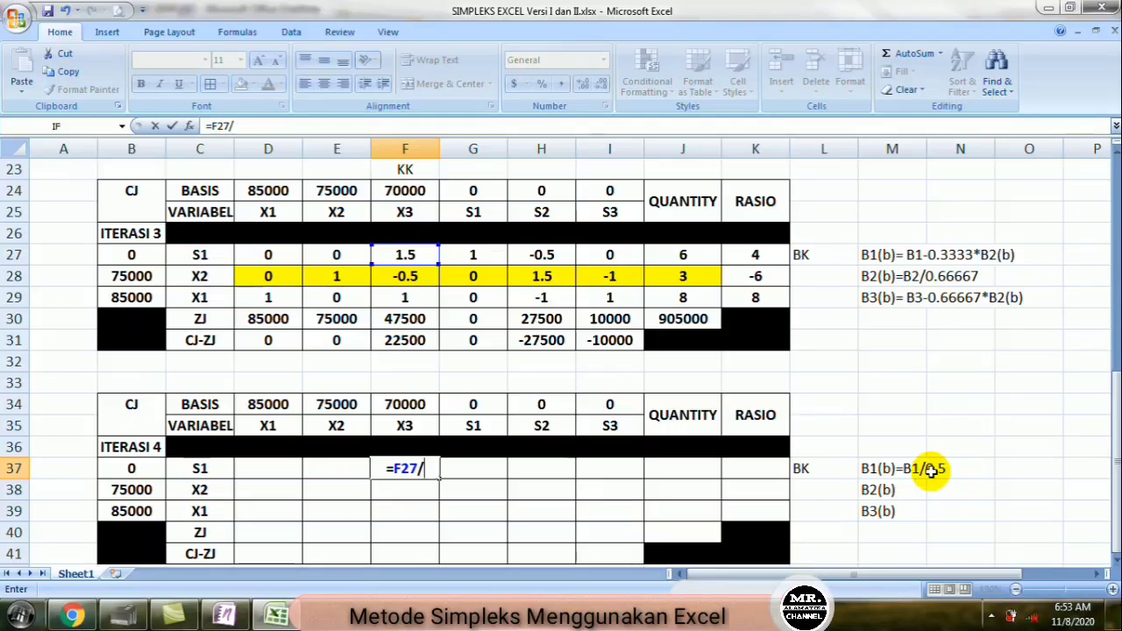
left_click(409, 254)
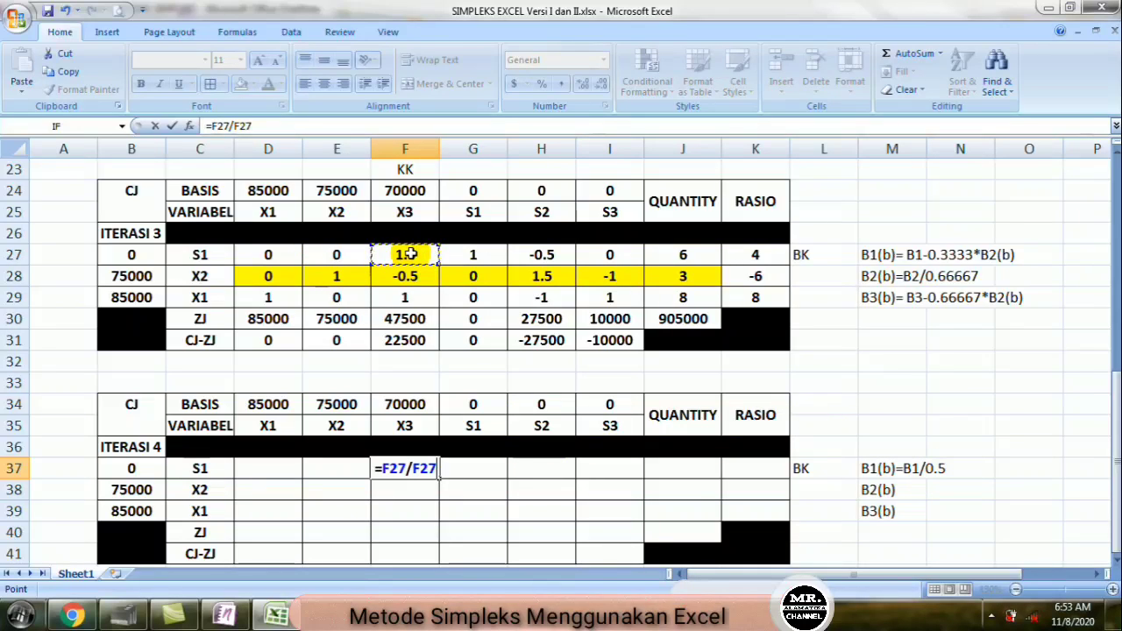
key("F4")
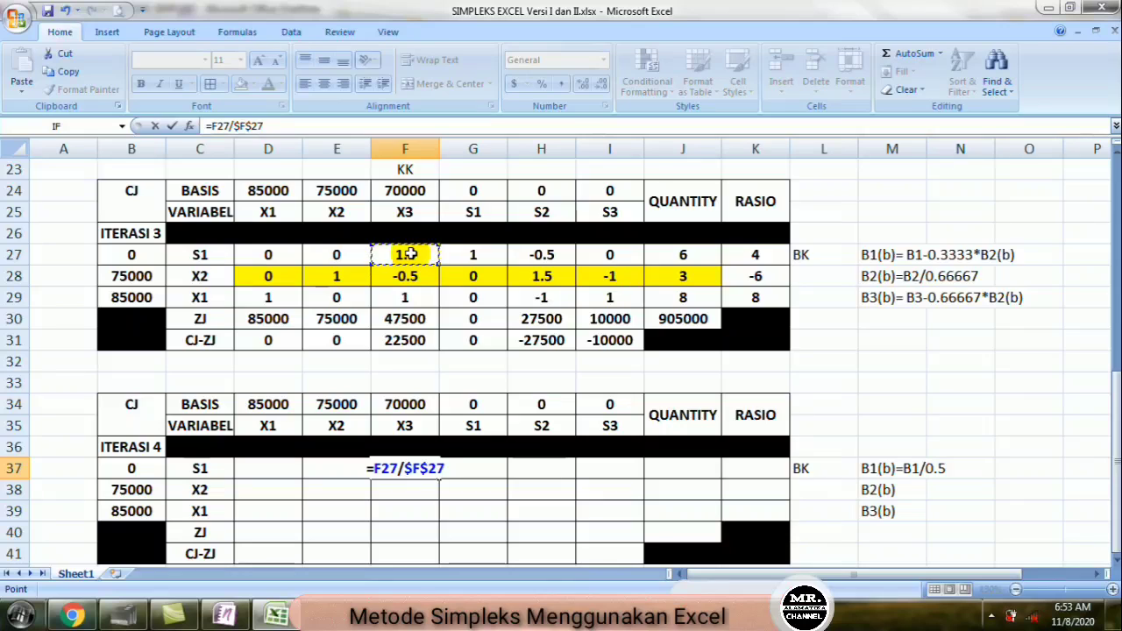
key("Return")
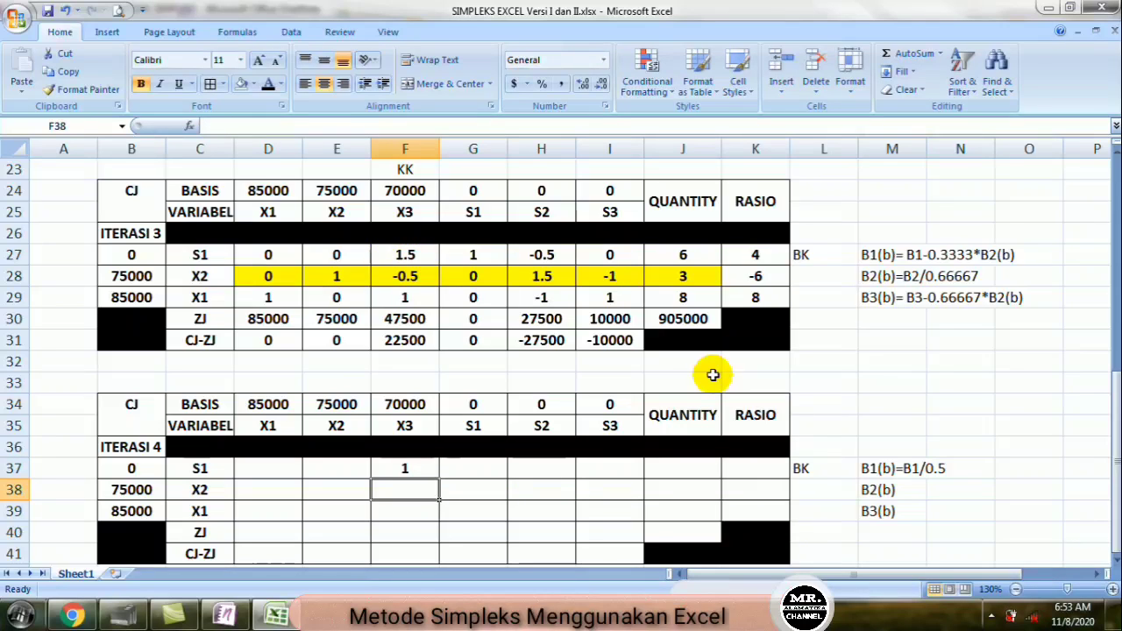
Step: Correct the divisor in the M37 note so it reads B1(b)=B1/1.5
double_click(917, 468)
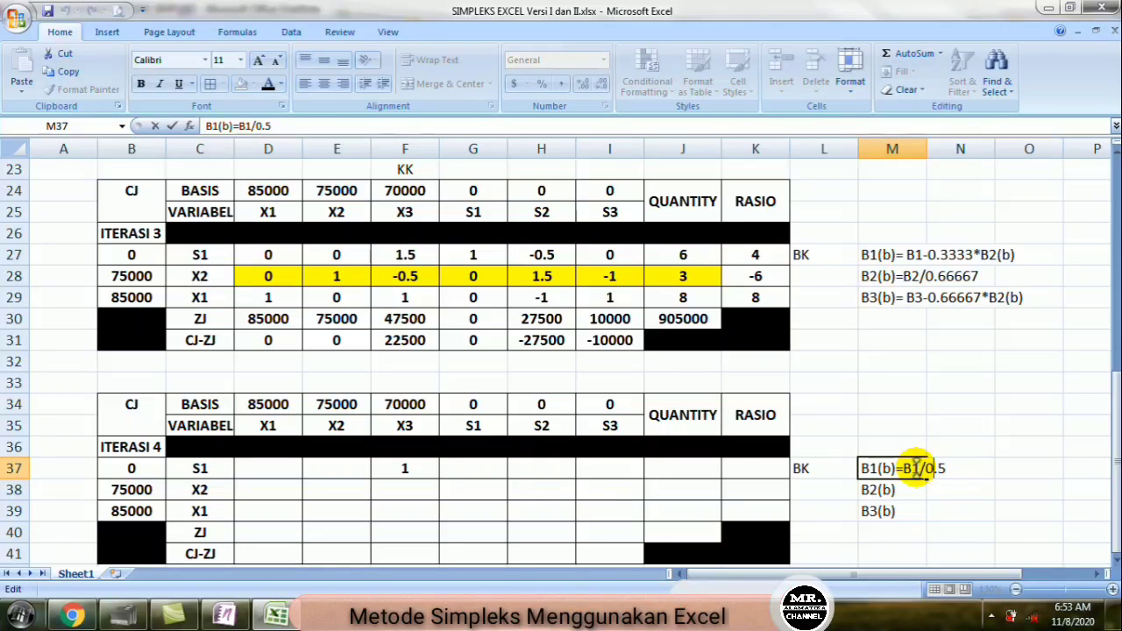
key("Delete")
type("1")
key("Return")
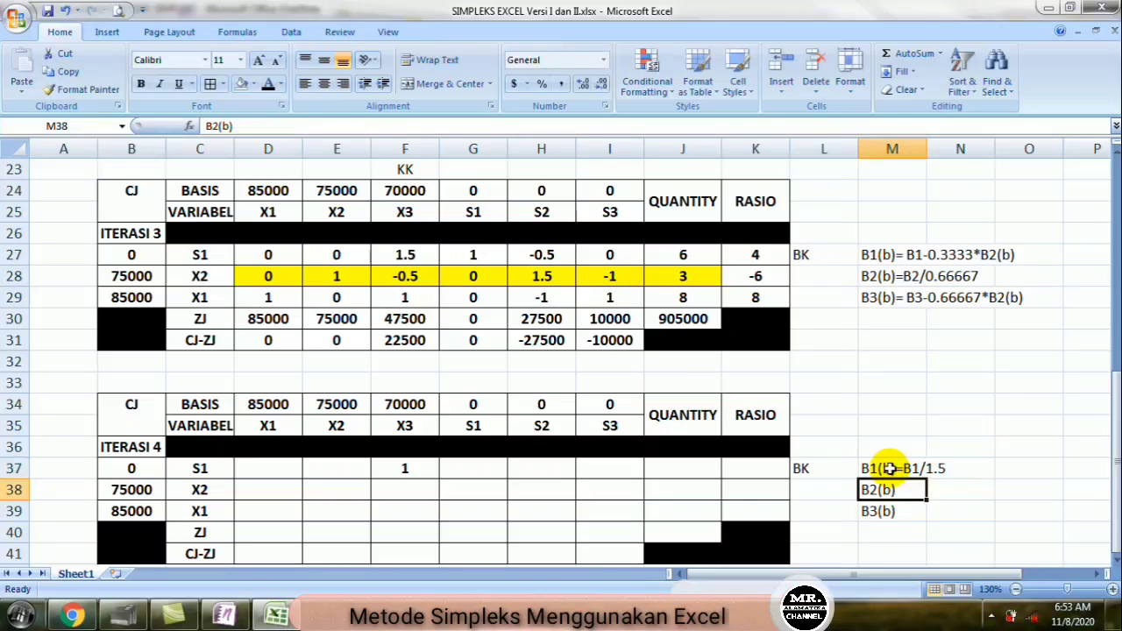
Step: Fill the F37 formula across the Iterasi 4 S1 row, through J37 and back to D37
left_click(396, 469)
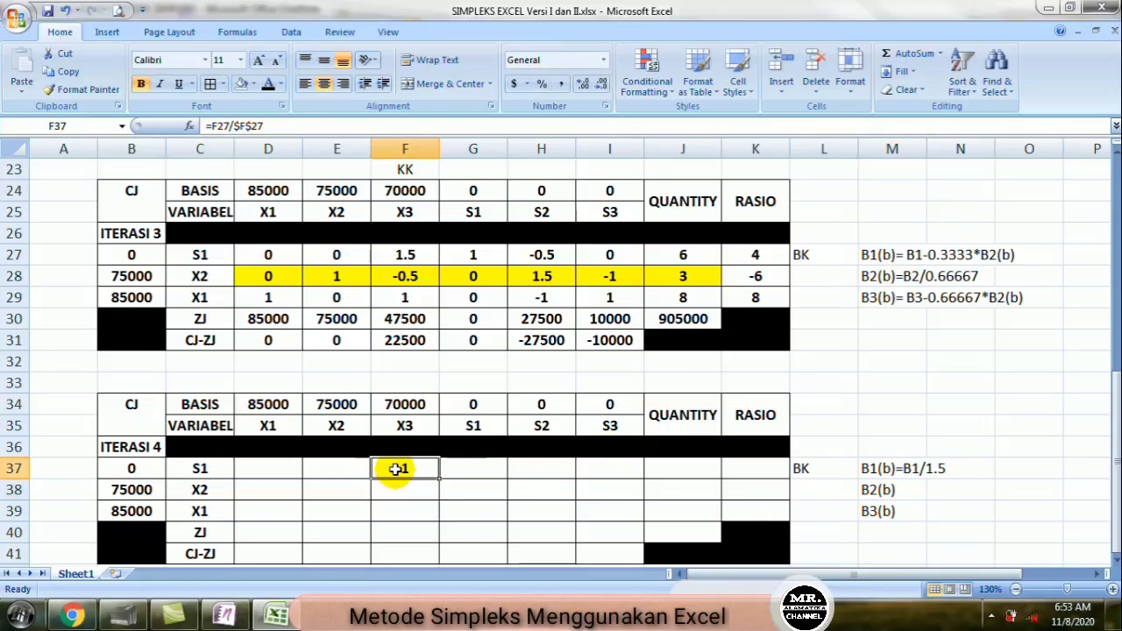
double_click(397, 469)
key("Return")
left_click(397, 469)
left_click_drag(439, 480, 706, 491)
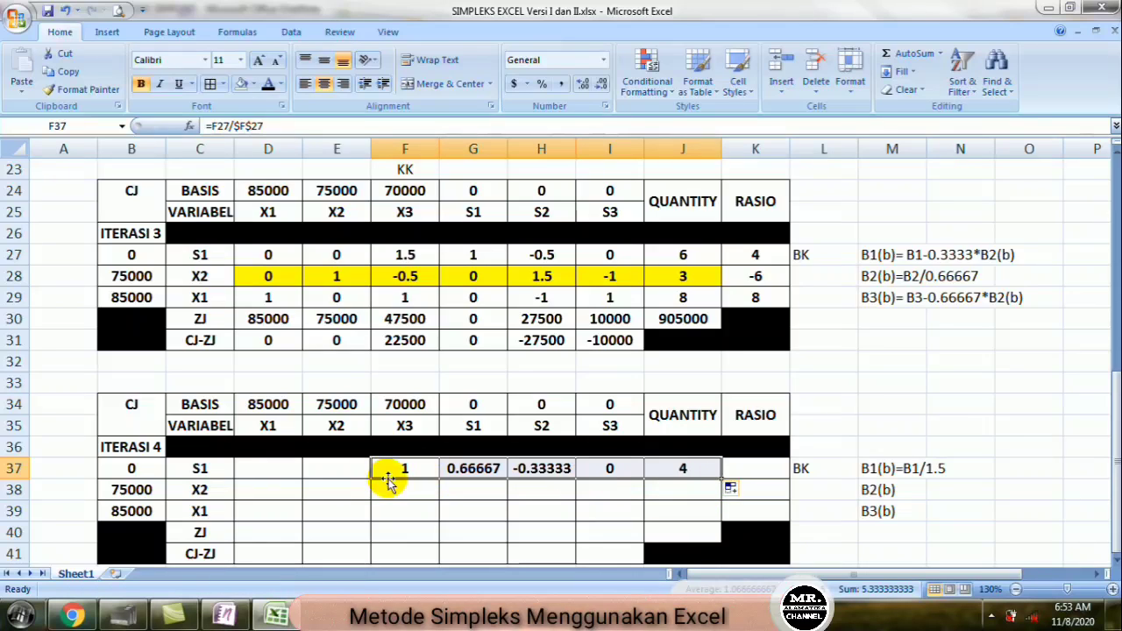
left_click(401, 467)
left_click_drag(439, 478, 243, 491)
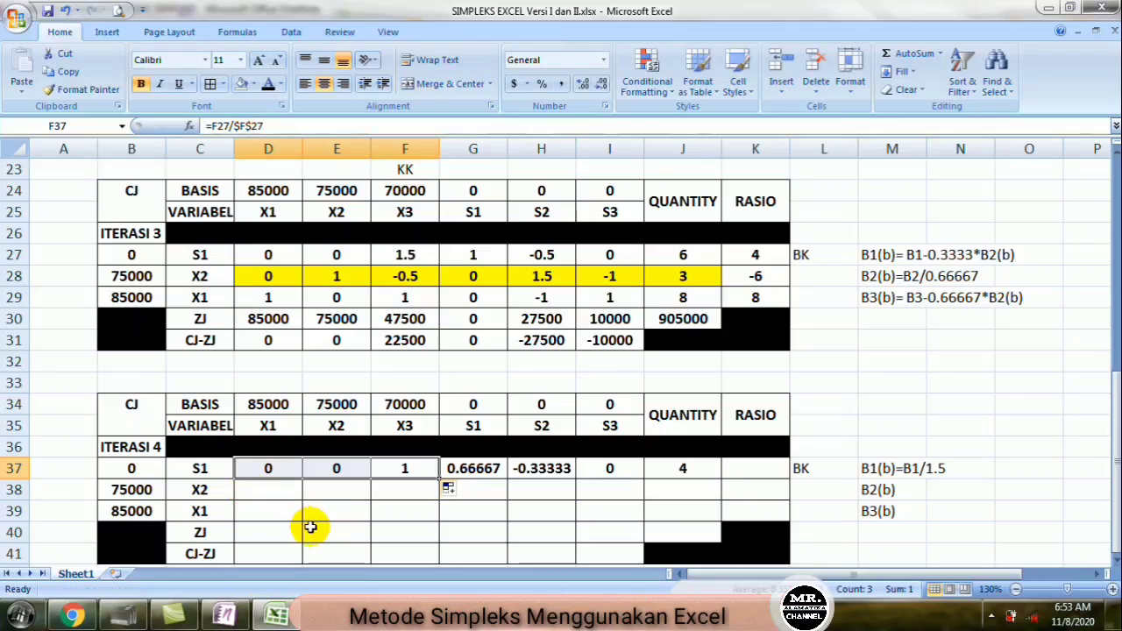
left_click(313, 528)
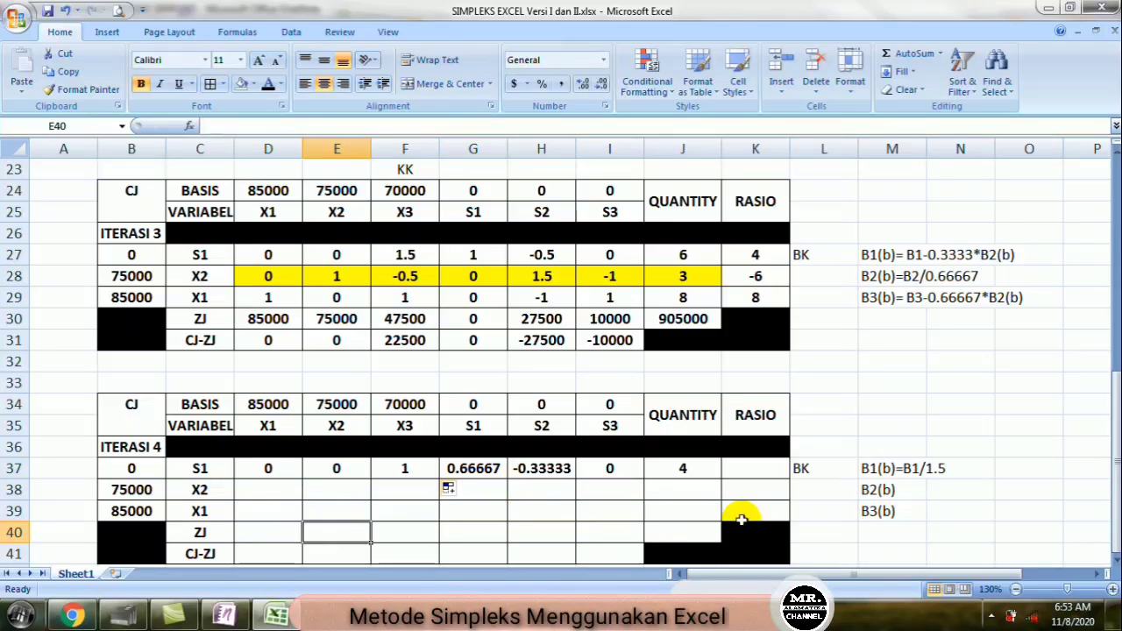
Step: Add an equals sign to the B2(b) note in M38 and move the new-row formula picture down to row 33
left_click(903, 491)
double_click(903, 491)
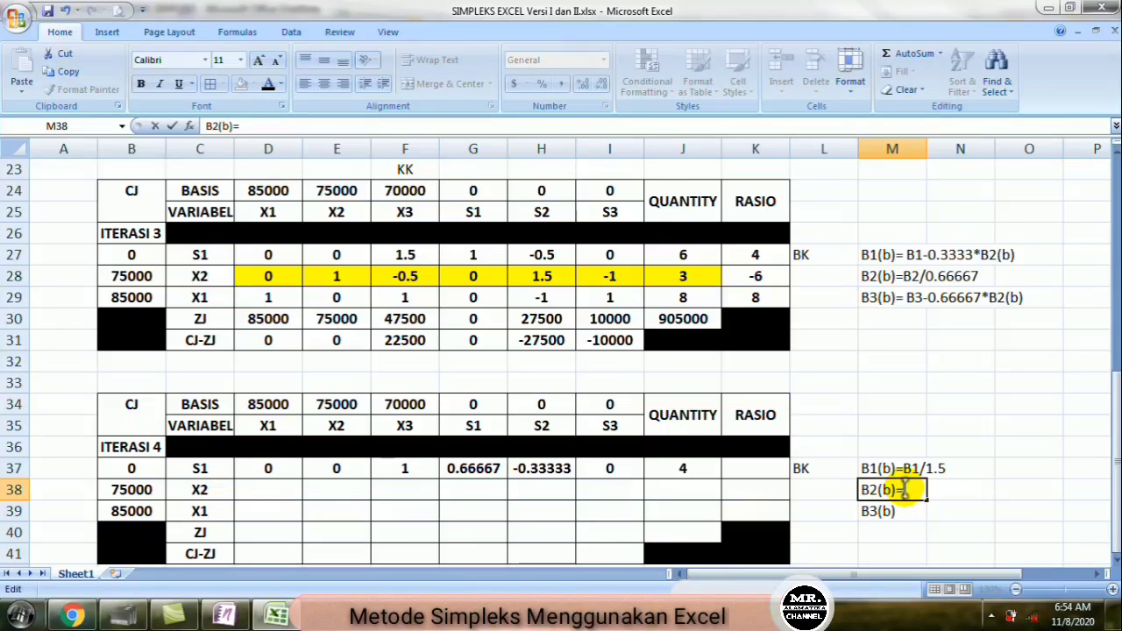
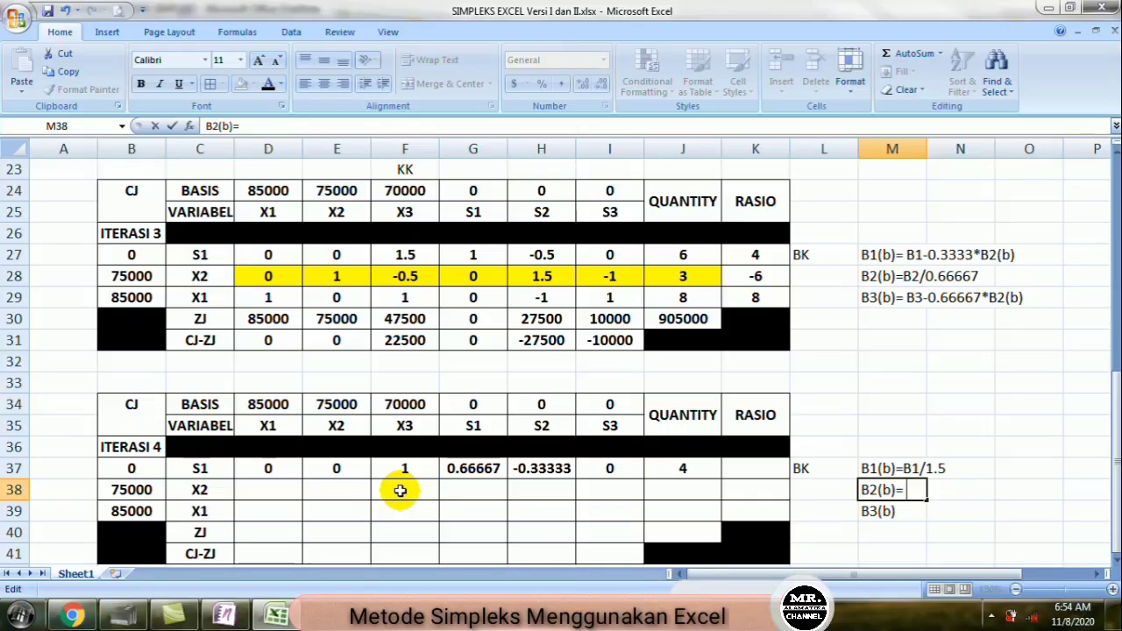
key("Return")
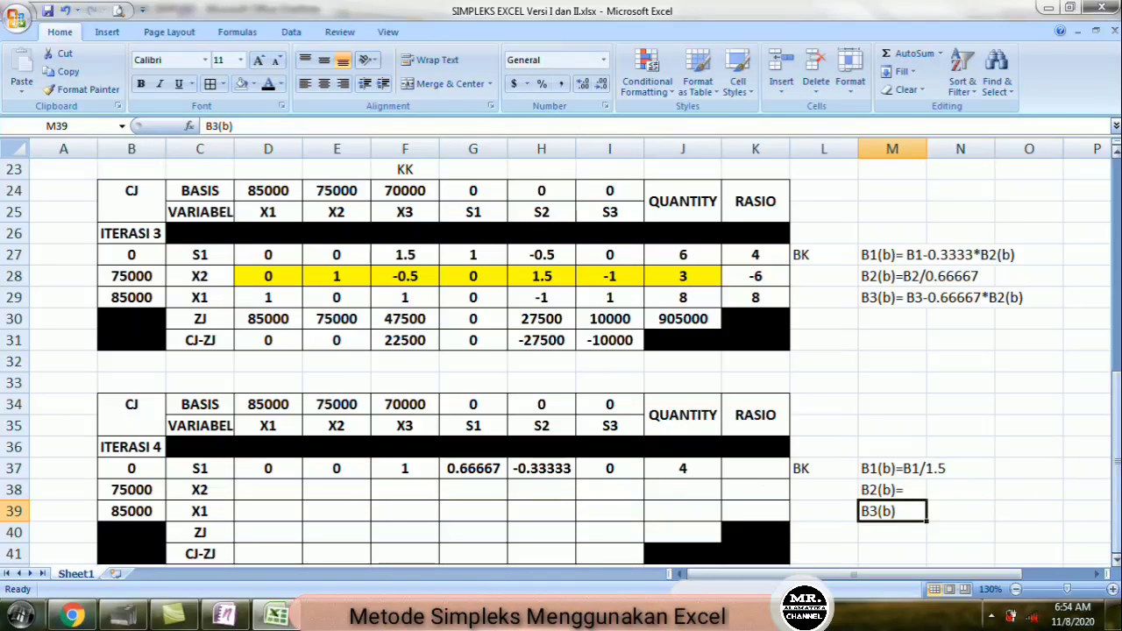
left_click_drag(1113, 466, 1107, 325)
left_click_drag(965, 241, 892, 361)
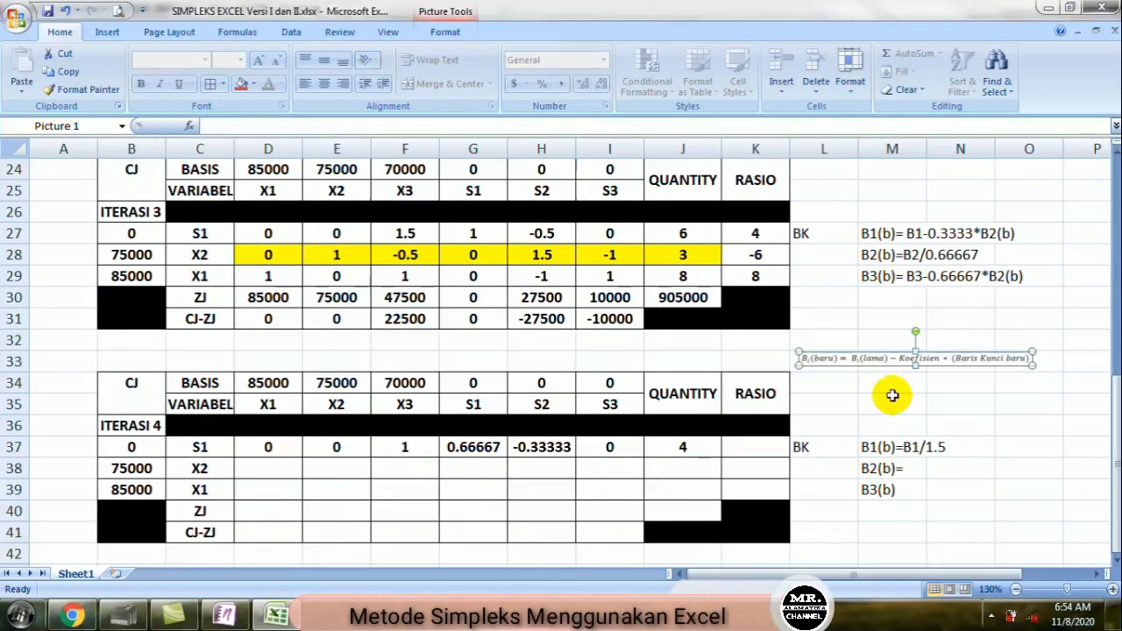
Step: Complete the B2(b) note in M38 so it reads B2(b)= B2-(-0.5)*B1(b)
double_click(910, 471)
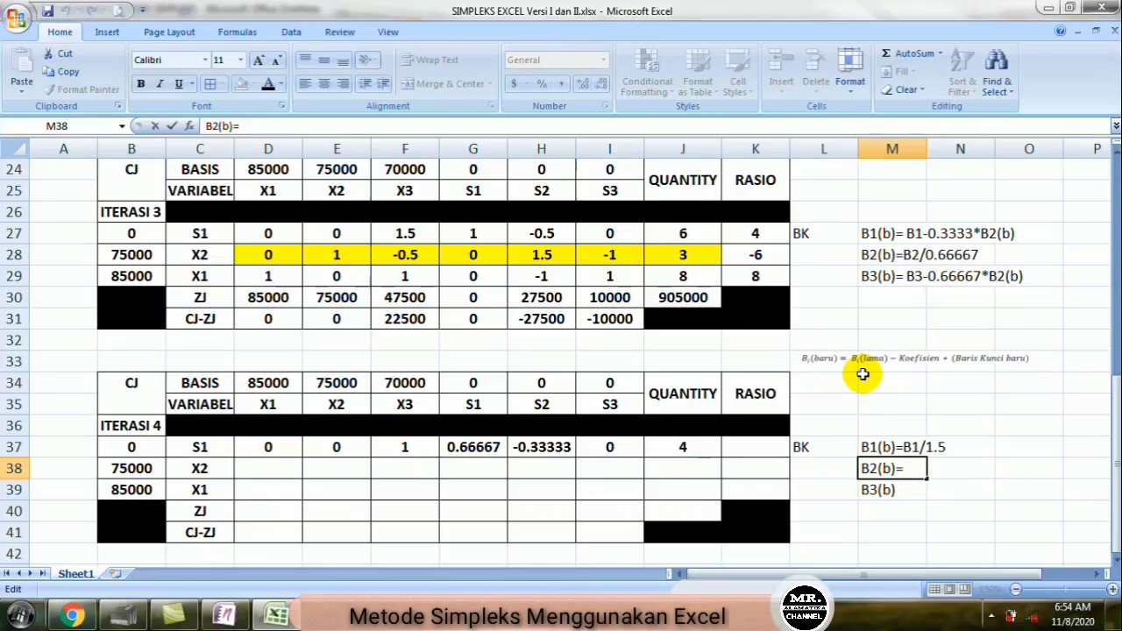
type("B2-")
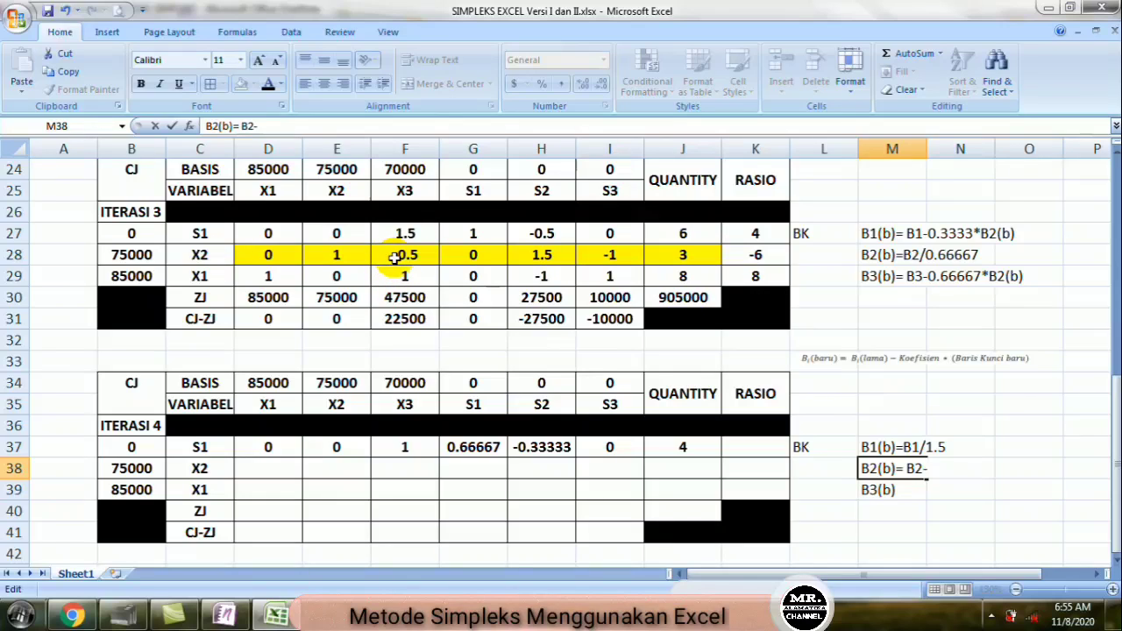
type("(-0.5)*")
type("B1")
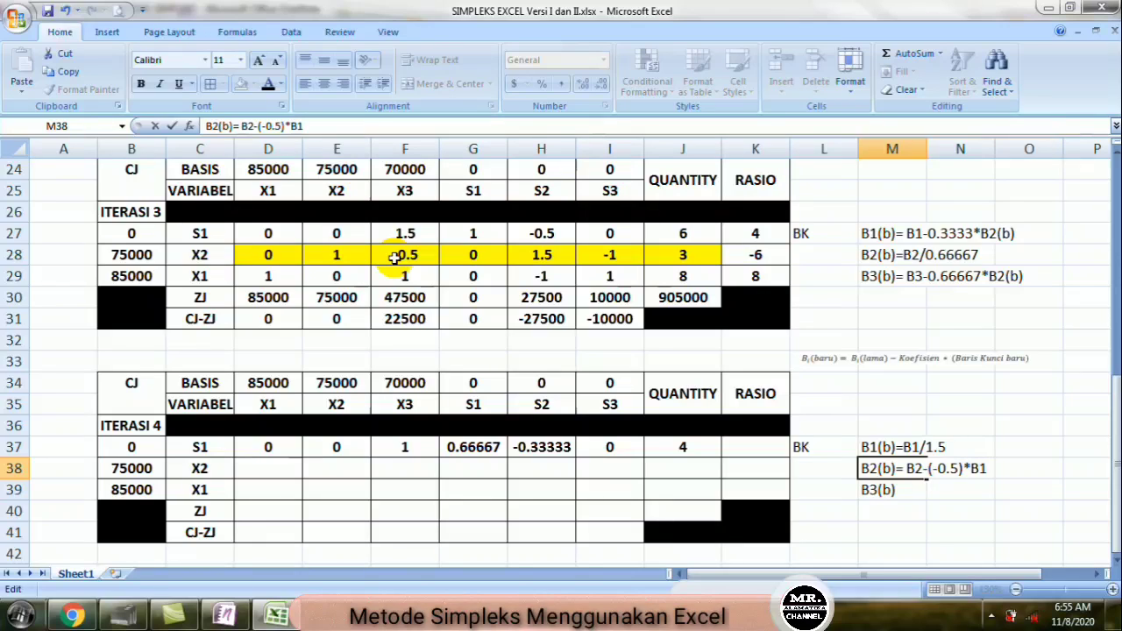
type("(b)")
key("Return")
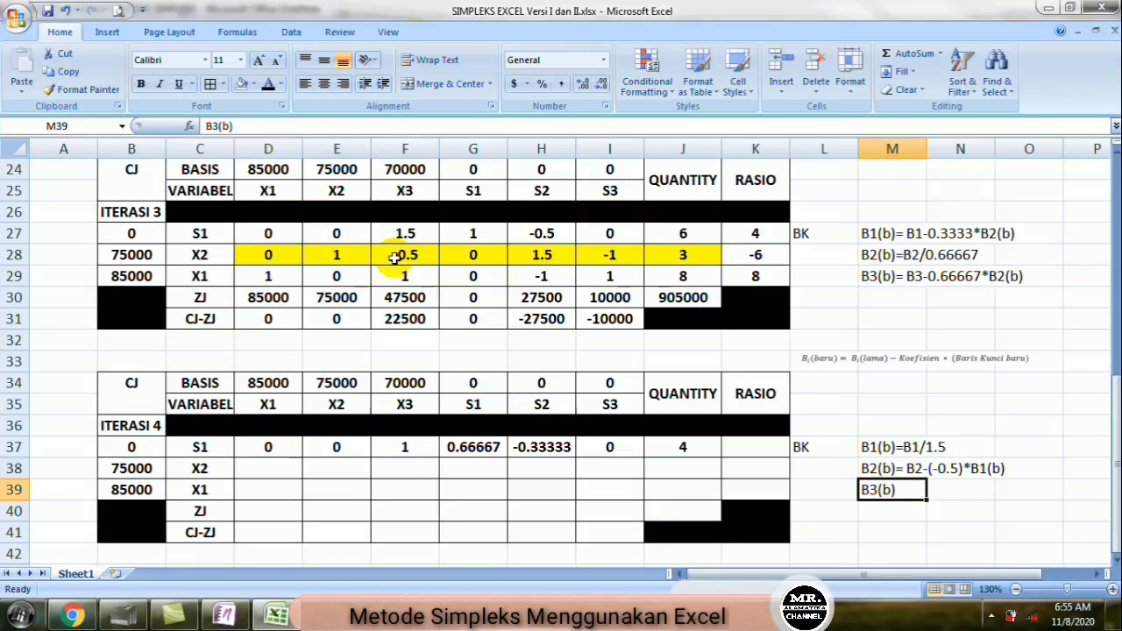
Step: Enter the formula =F28-$F$28*F37 in F38 to calculate the X3 value of the Iterasi 4 X2 row
left_click(403, 471)
type("=")
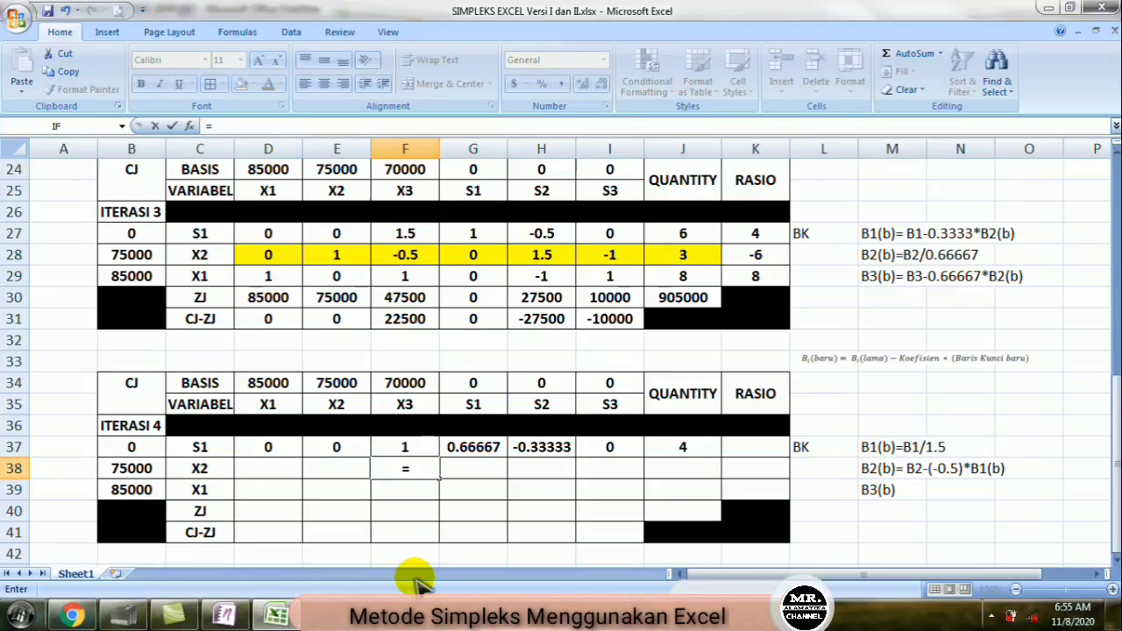
left_click(407, 252)
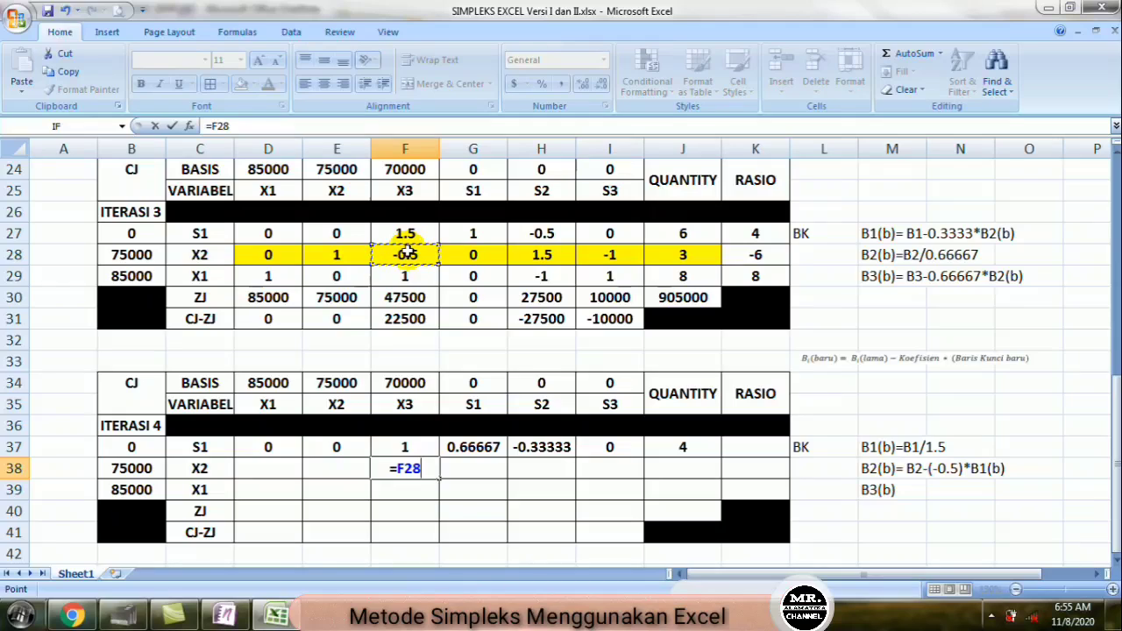
type("-")
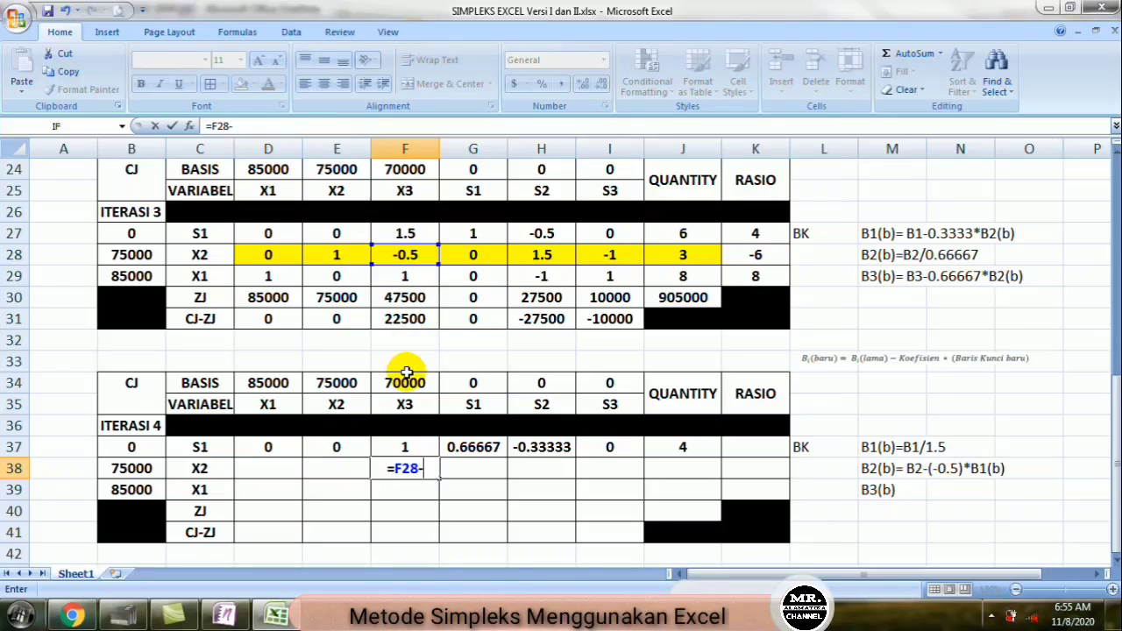
left_click(415, 254)
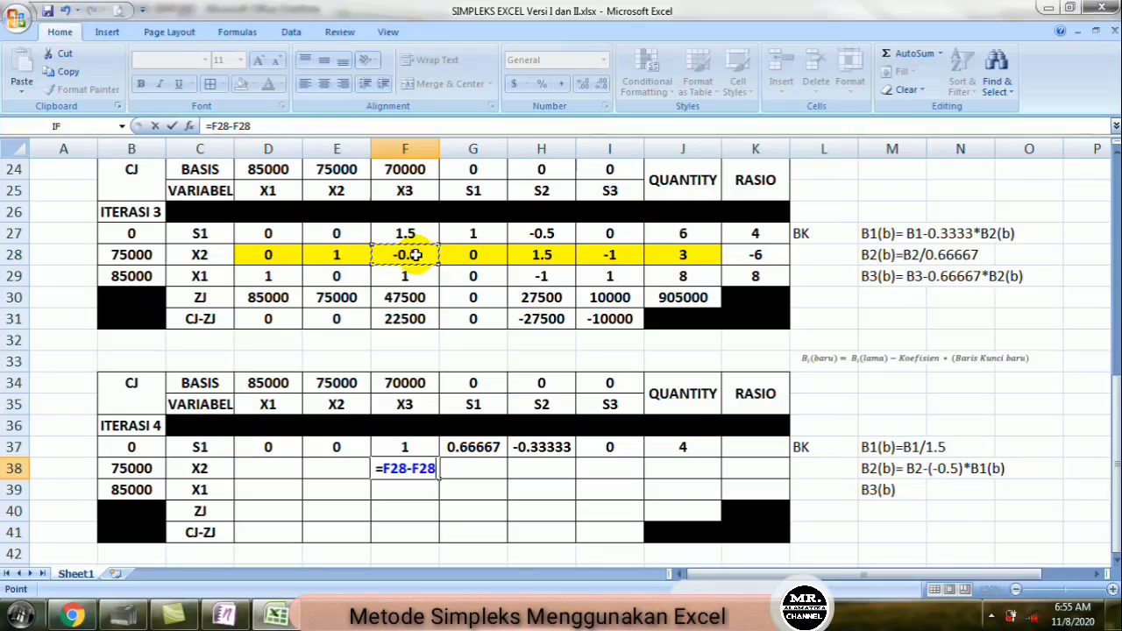
key("F4")
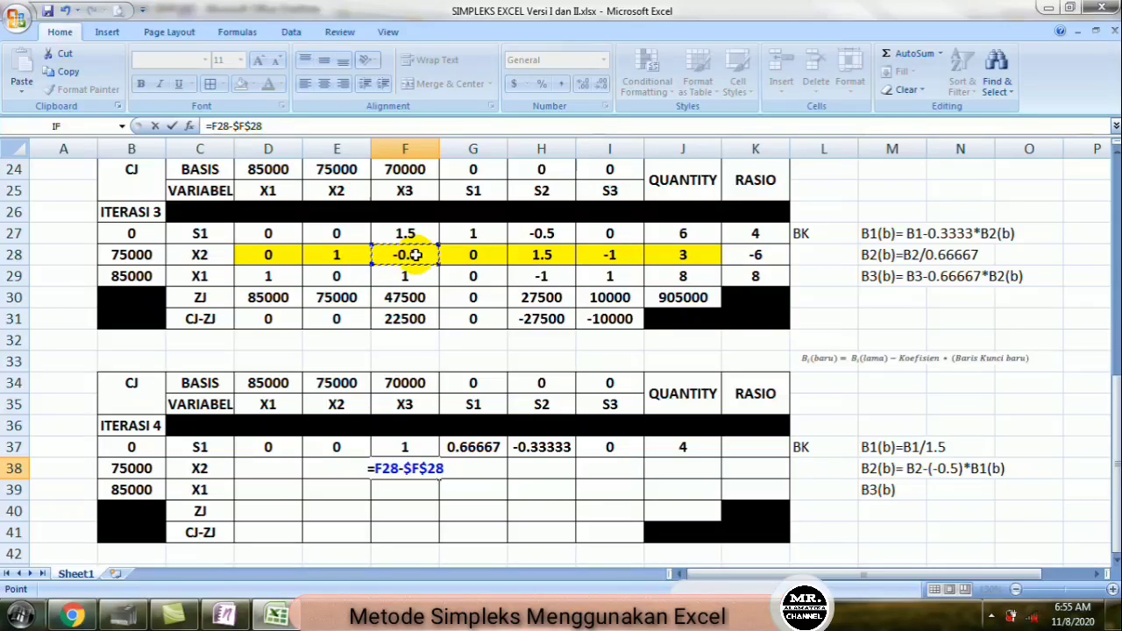
type("*")
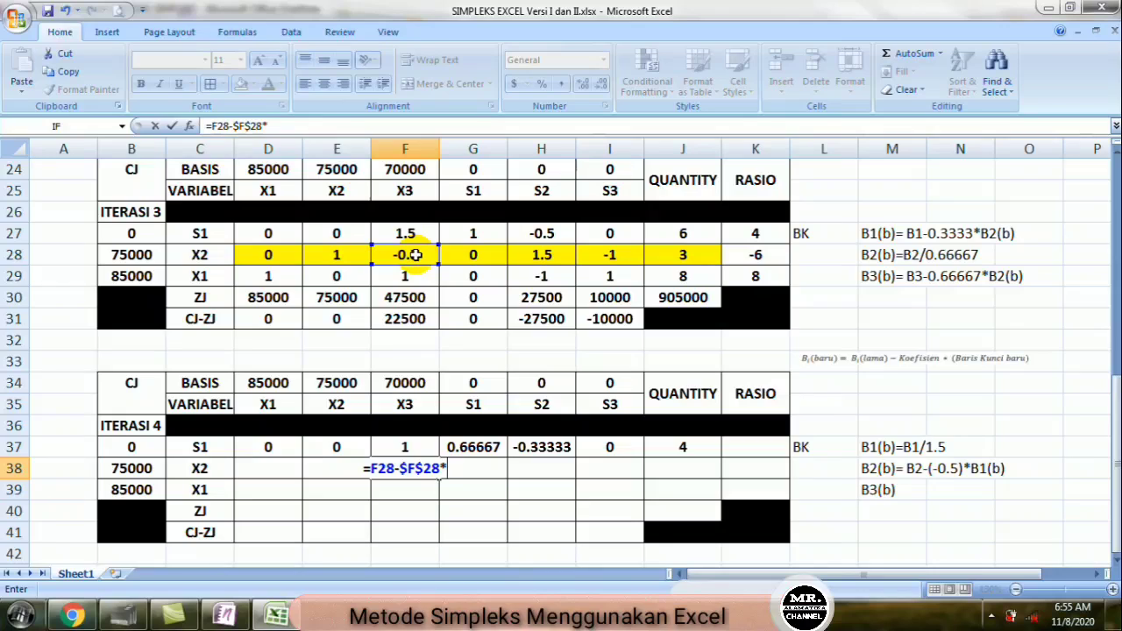
left_click(400, 447)
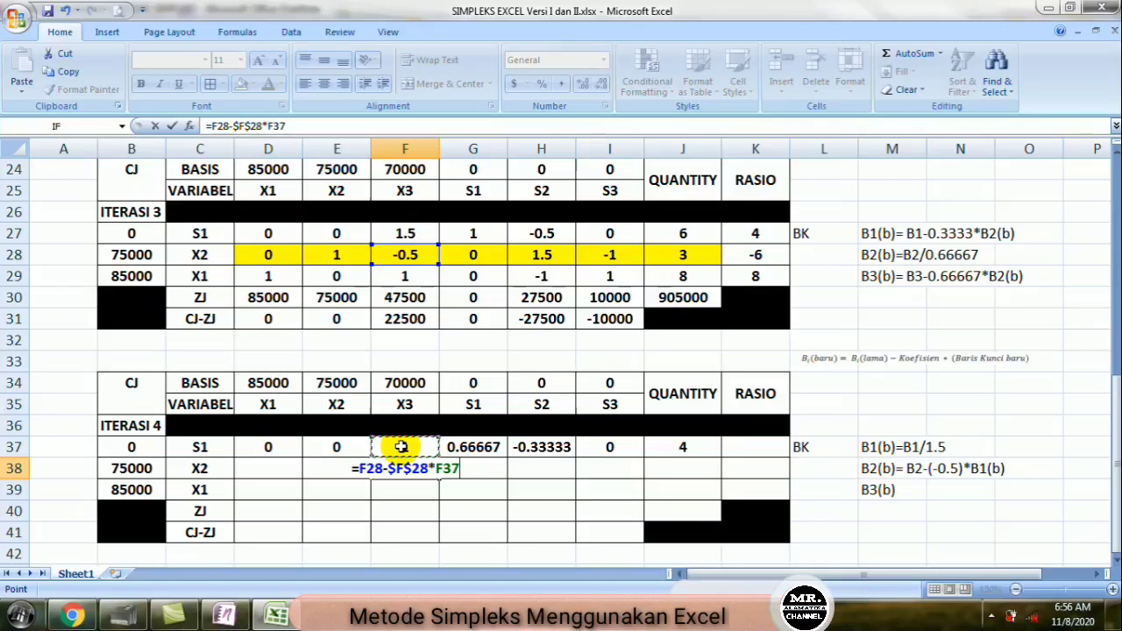
key("Return")
Step: Fill the F38 formula across the Iterasi 4 X2 row, through J38 and back to D38
left_click(408, 470)
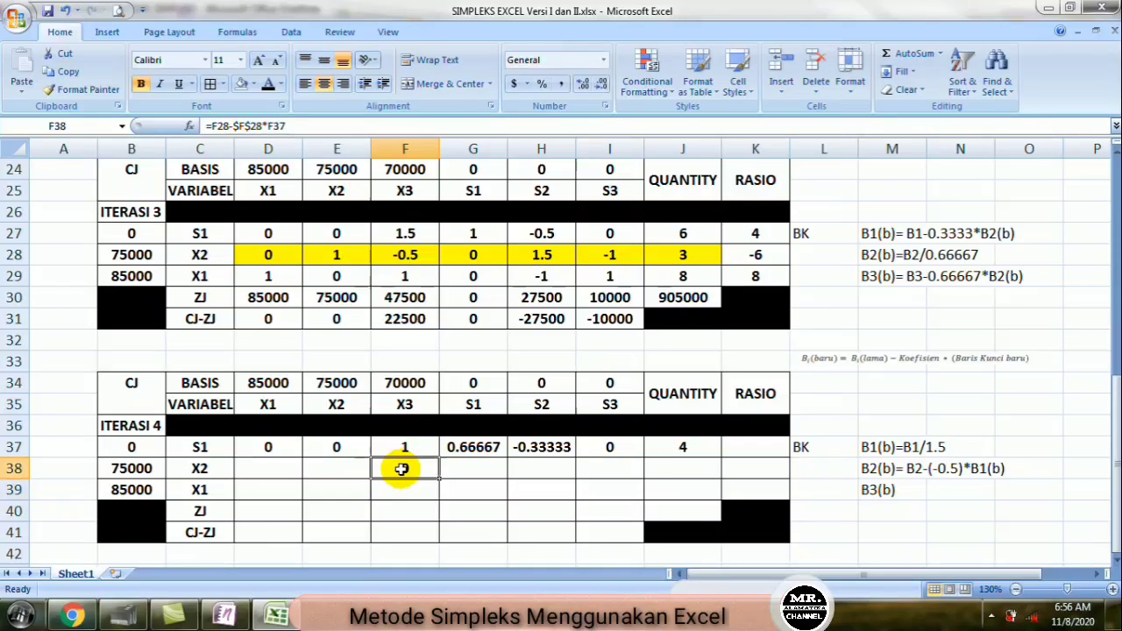
left_click_drag(438, 476, 692, 467)
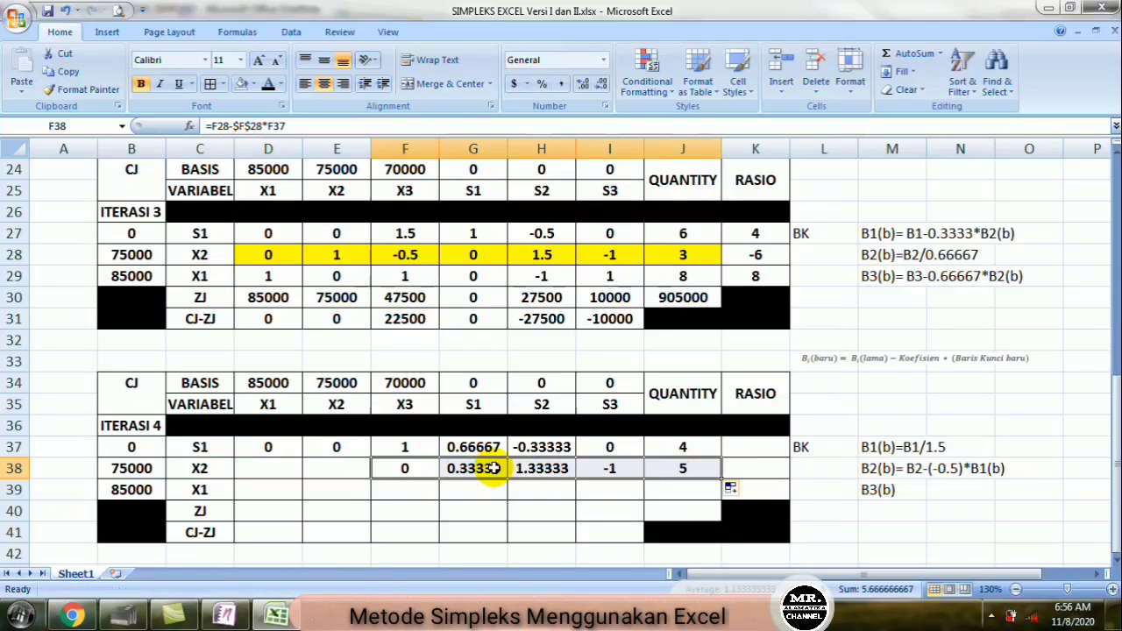
left_click(403, 471)
left_click_drag(439, 478, 234, 481)
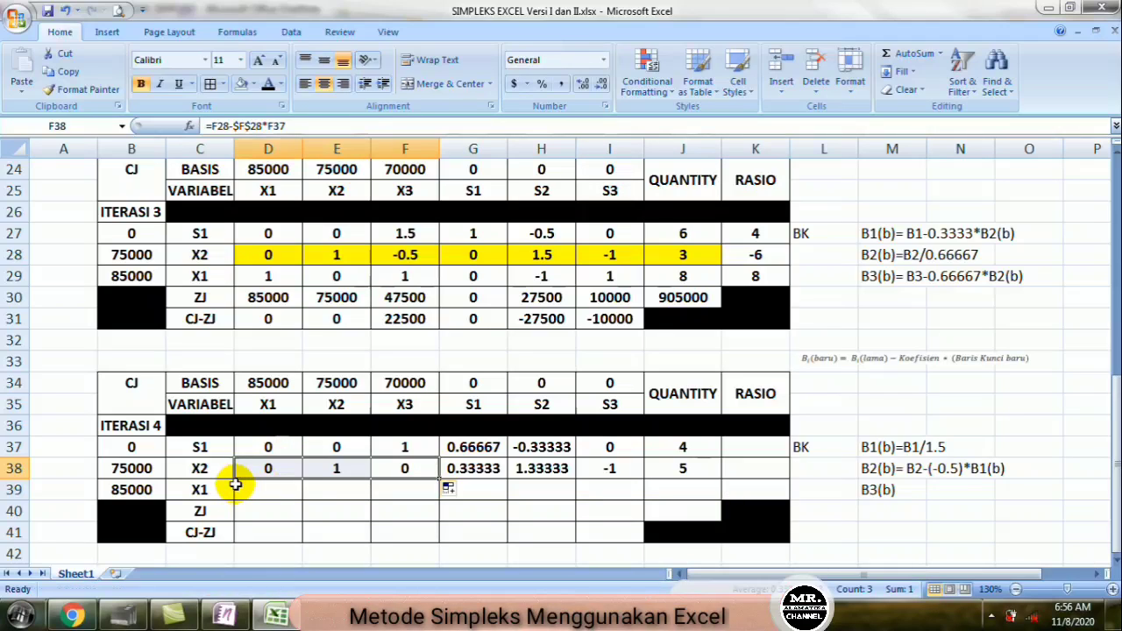
Step: Complete the B3(b) note in M39 so it reads B3(b)=B3-1*B1(b)
left_click(394, 492)
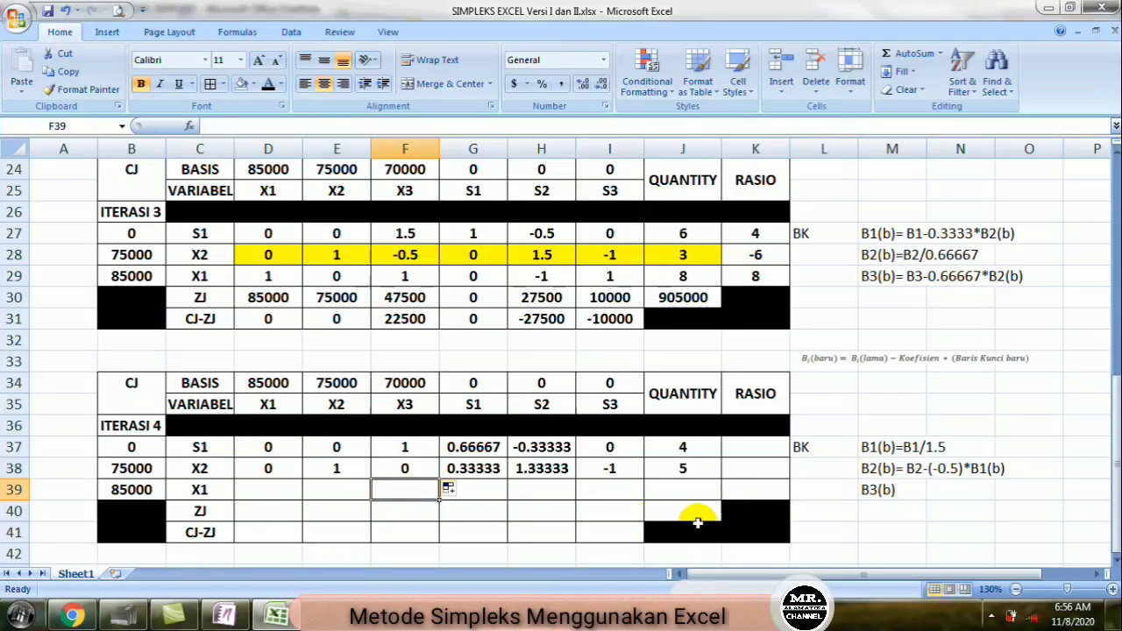
double_click(912, 492)
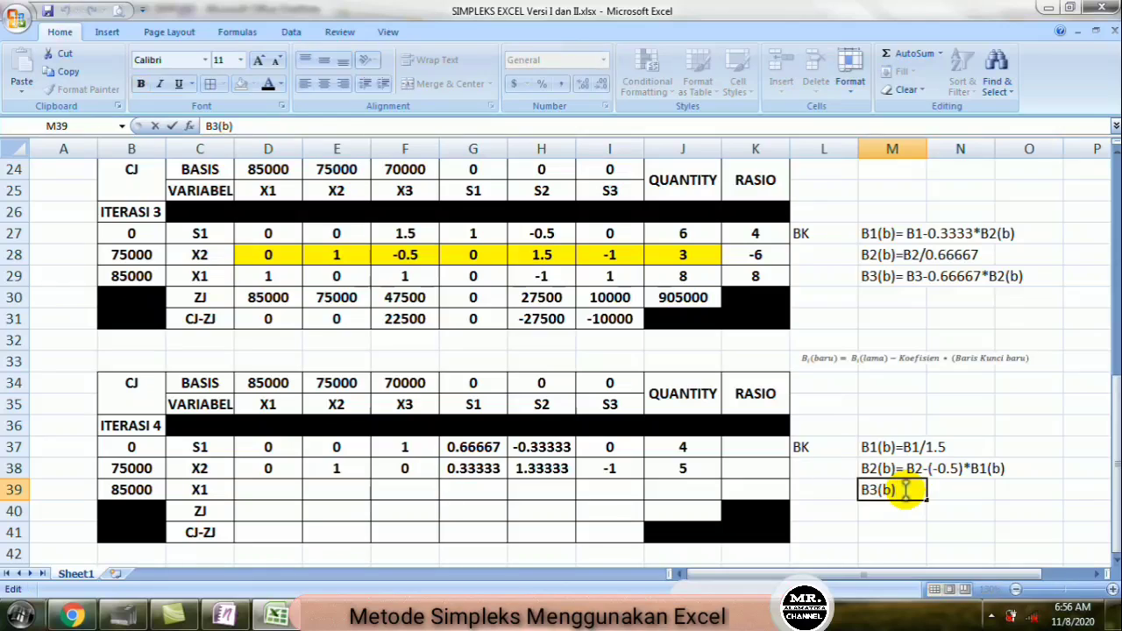
type("B3-")
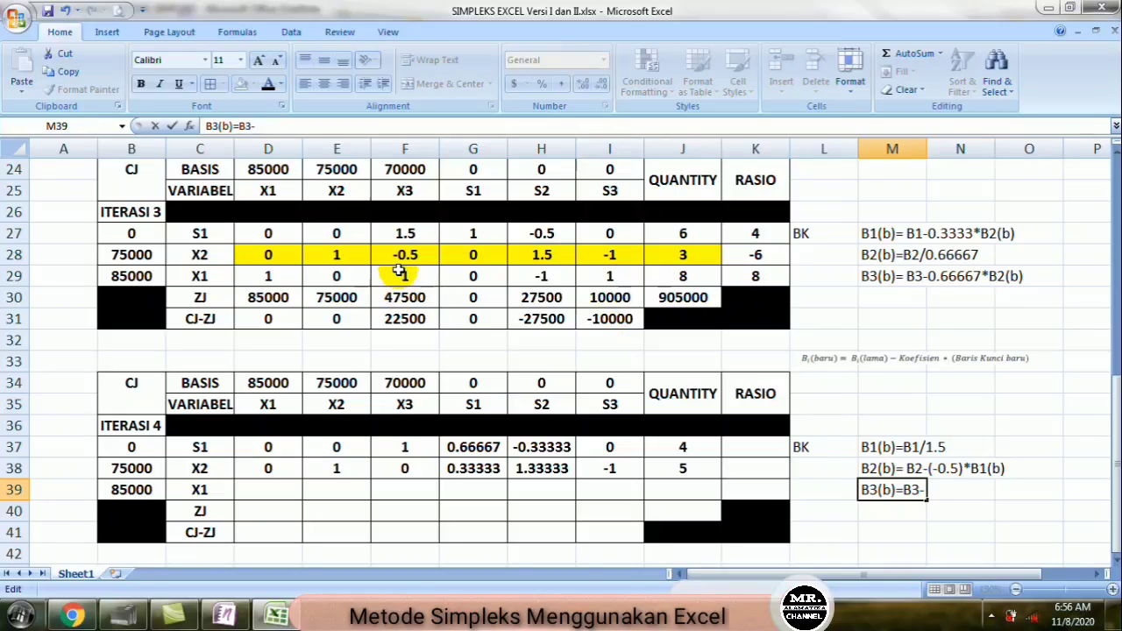
type("1")
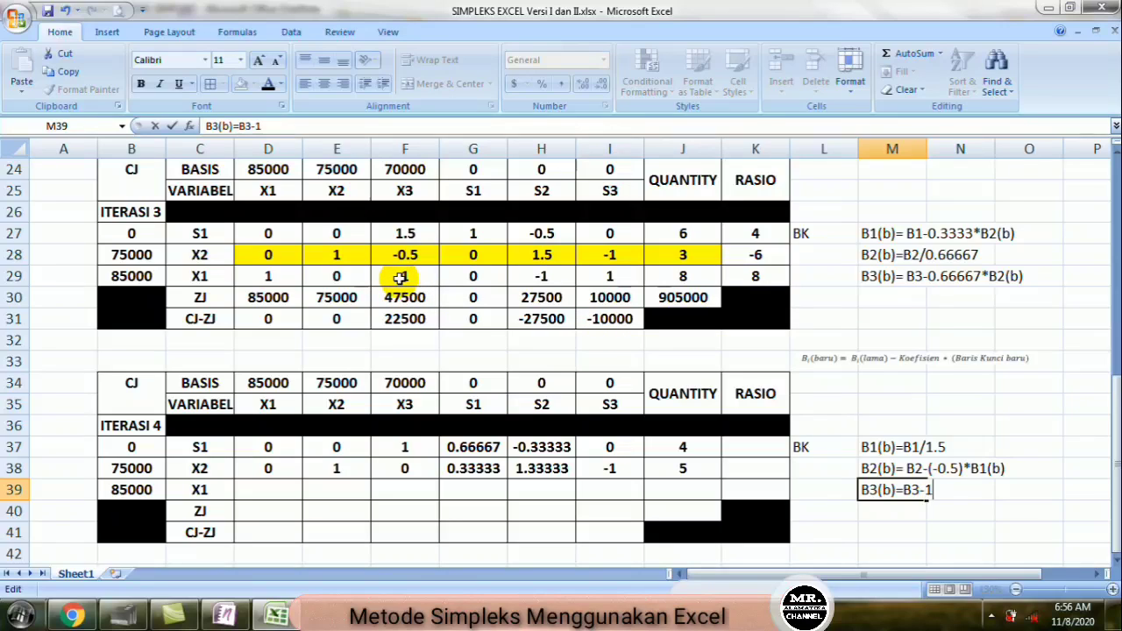
type("*")
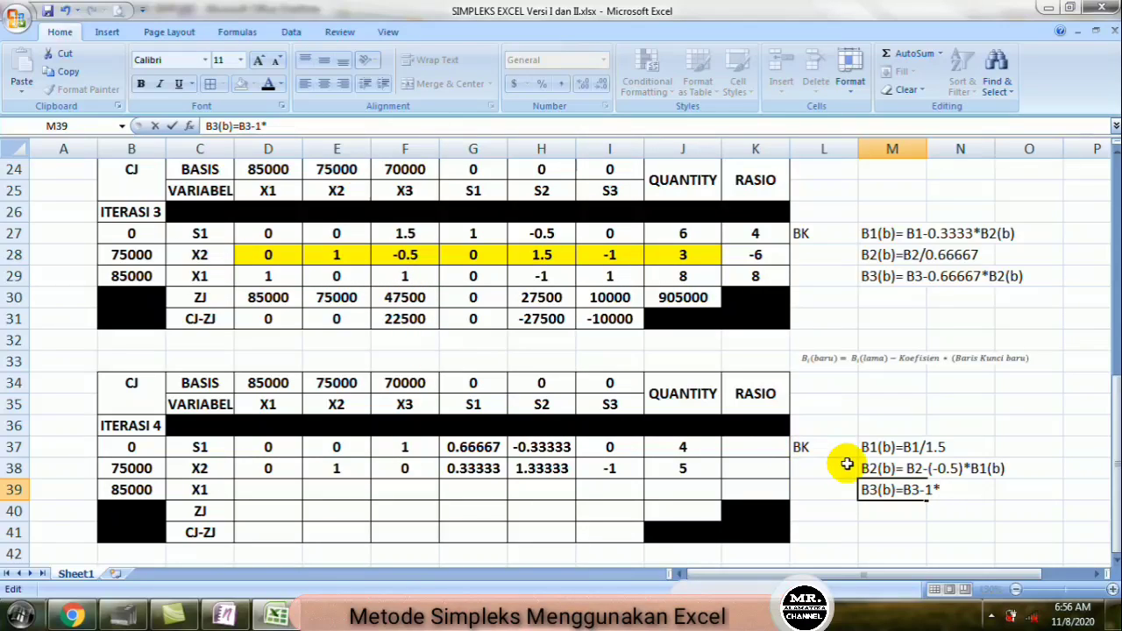
type("B1(b)")
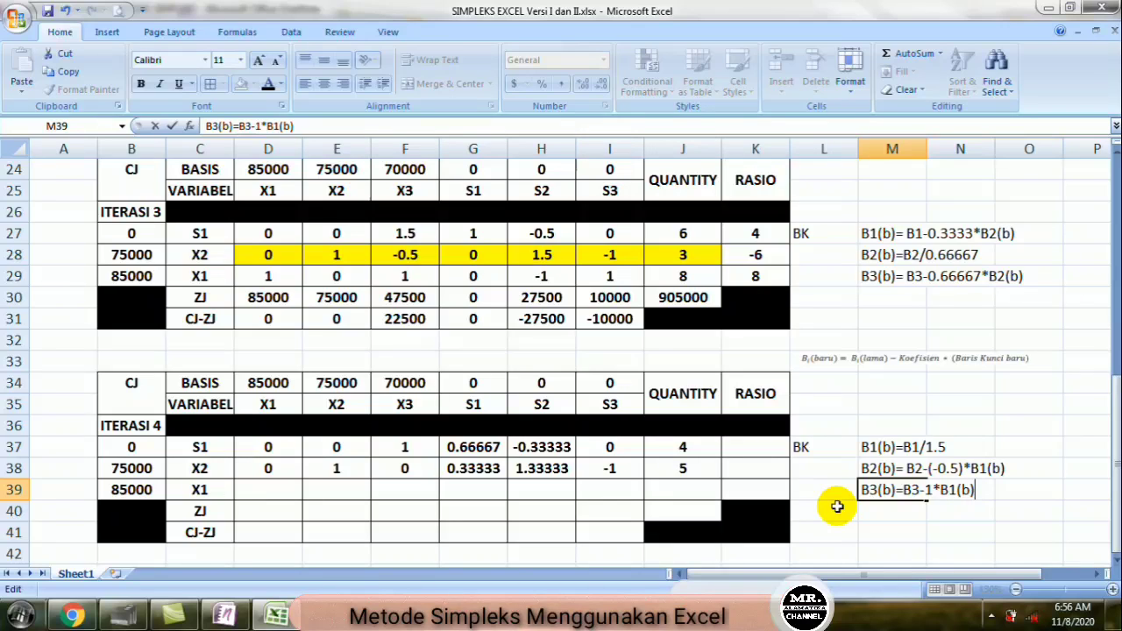
key("Return")
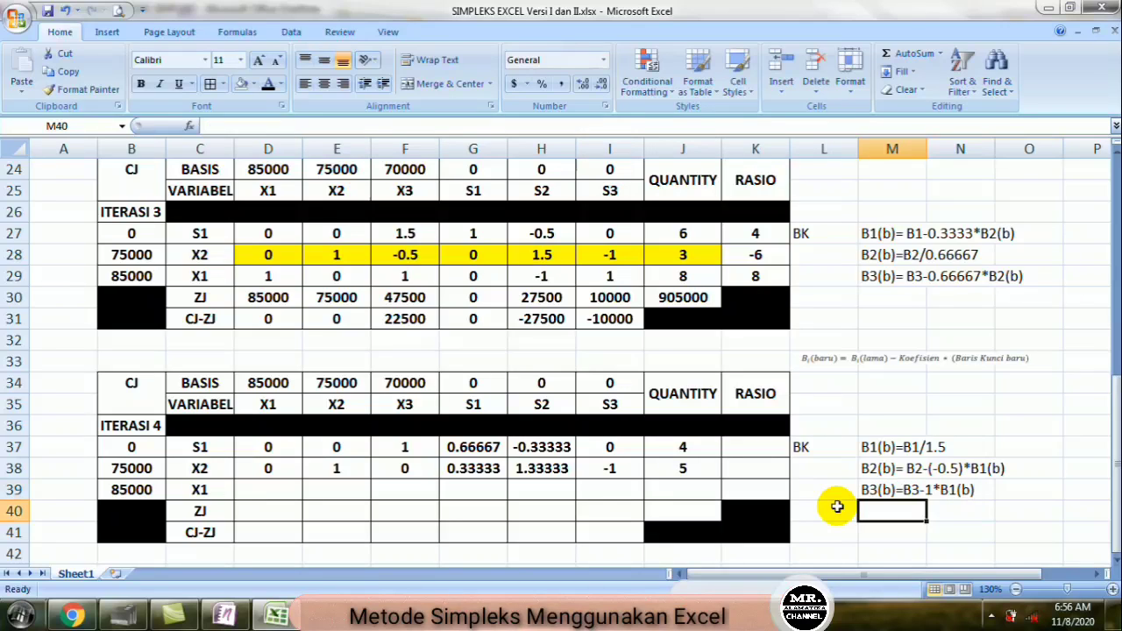
Step: Enter the formula =F29-1*F37 in F39 to calculate the X3 value of the Iterasi 4 X1 row
left_click(405, 492)
type("=")
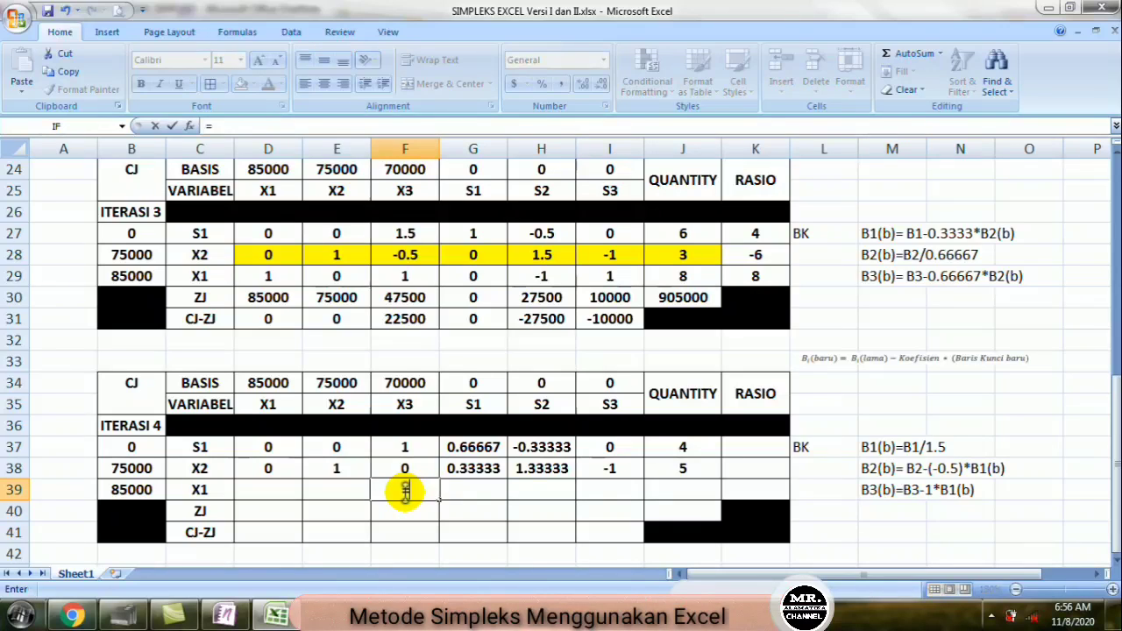
left_click(393, 276)
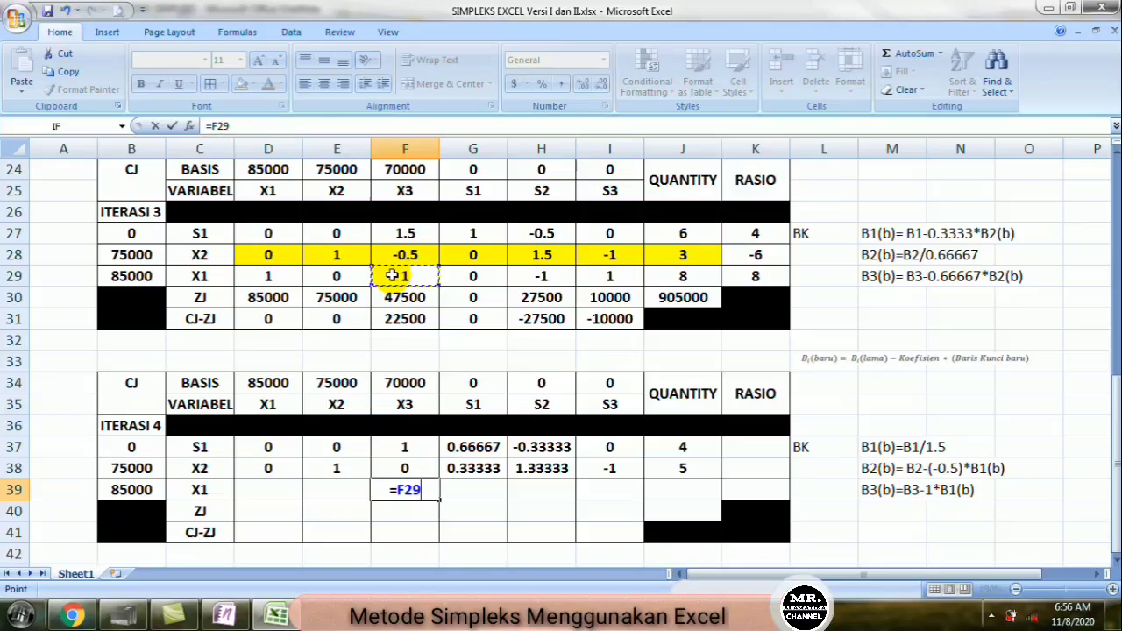
type("-")
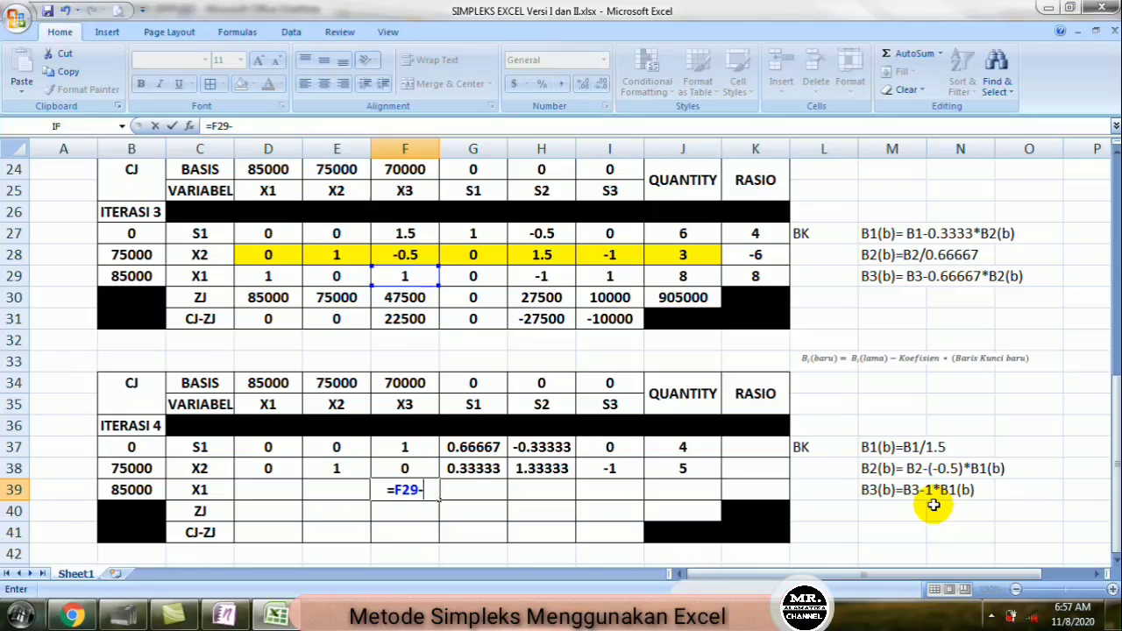
type("1*")
left_click(408, 449)
key("Return")
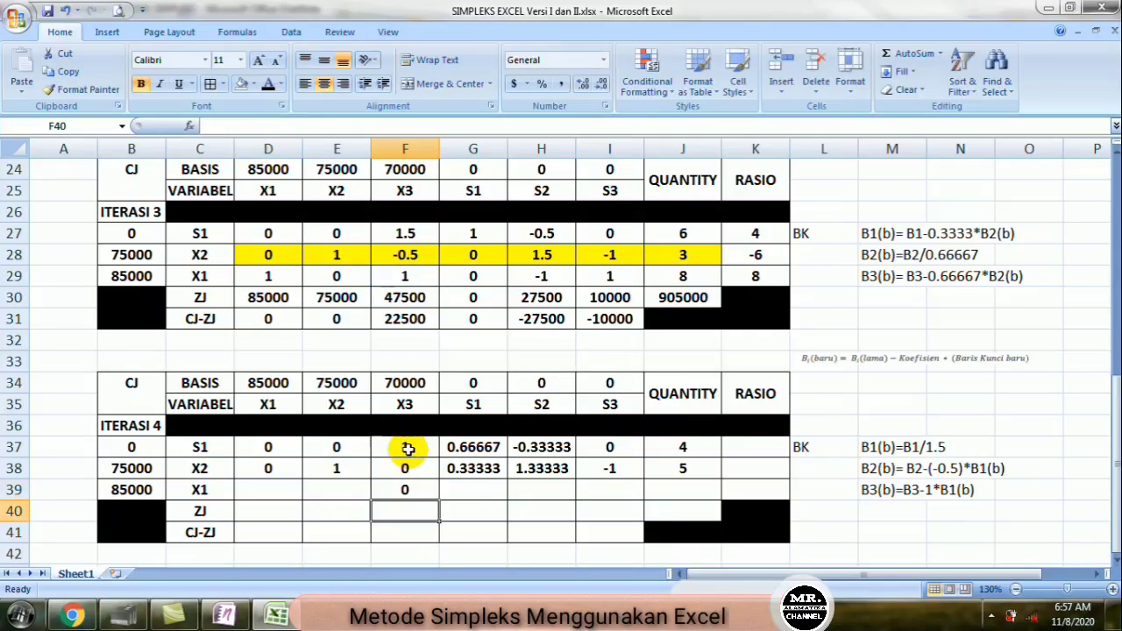
Step: Fill the F39 formula across the Iterasi 4 X1 row, through J39 and back to D39
left_click(414, 495)
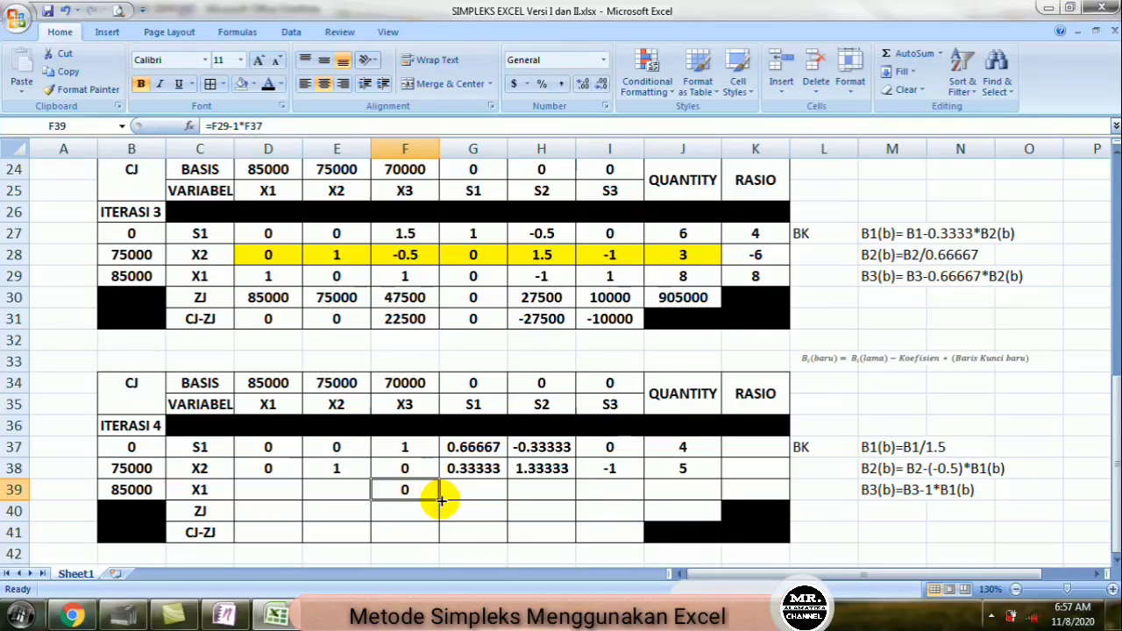
left_click_drag(441, 498, 689, 493)
left_click(425, 488)
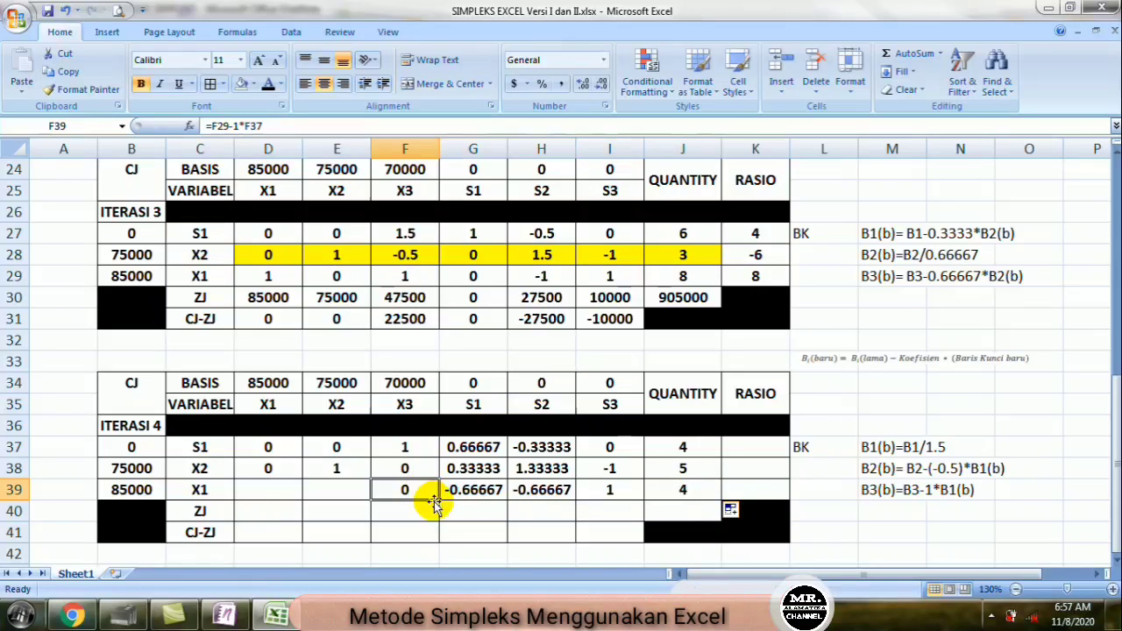
left_click_drag(439, 498, 243, 496)
Step: Replace the S1 basis variable in C37 with X3 and set its CJ value in B37 to 70000
left_click(344, 517)
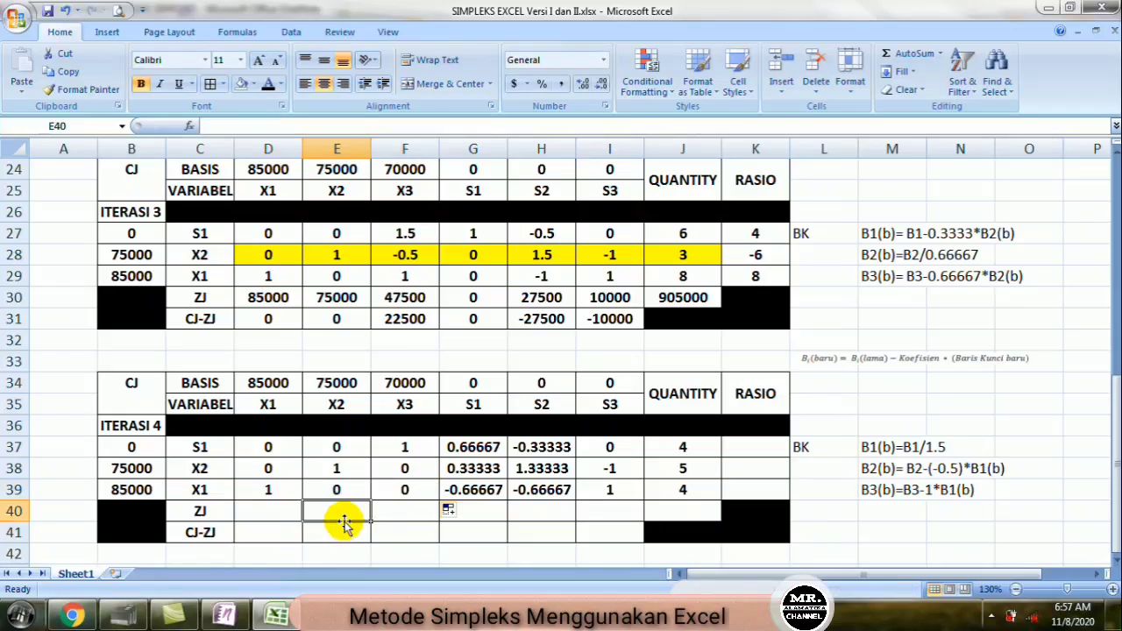
left_click(268, 511)
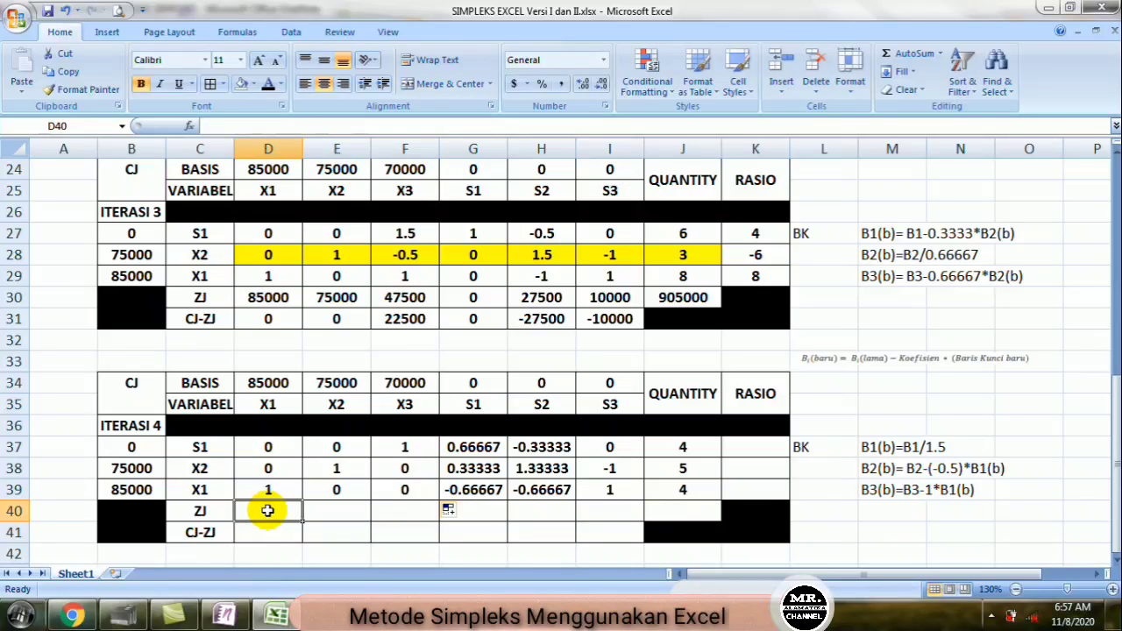
left_click(399, 408)
left_click(189, 447)
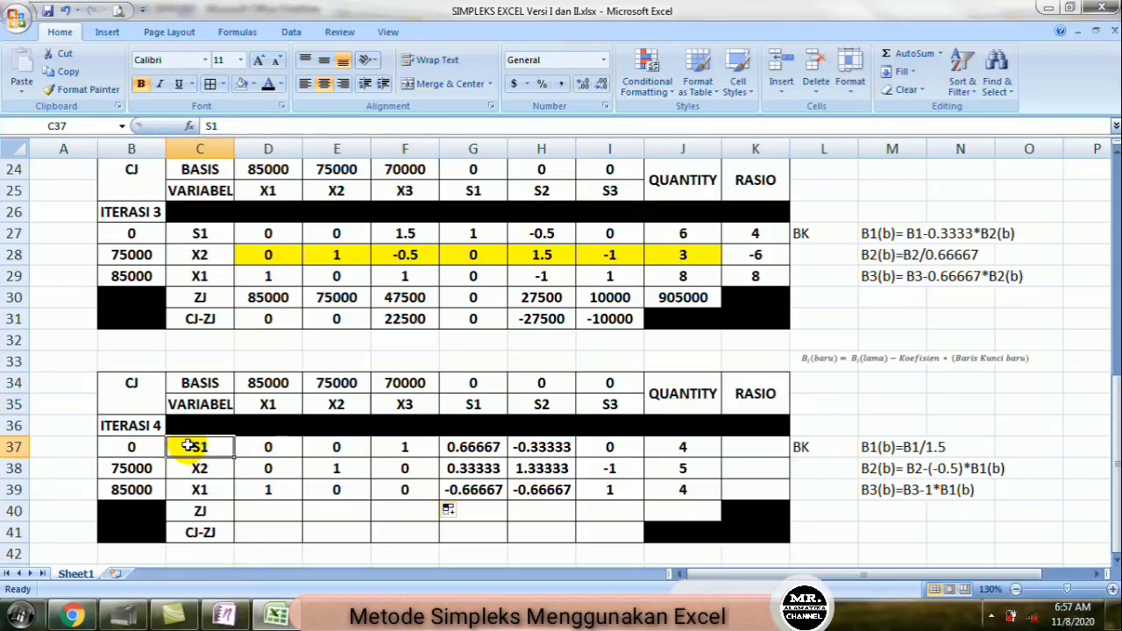
type("X1")
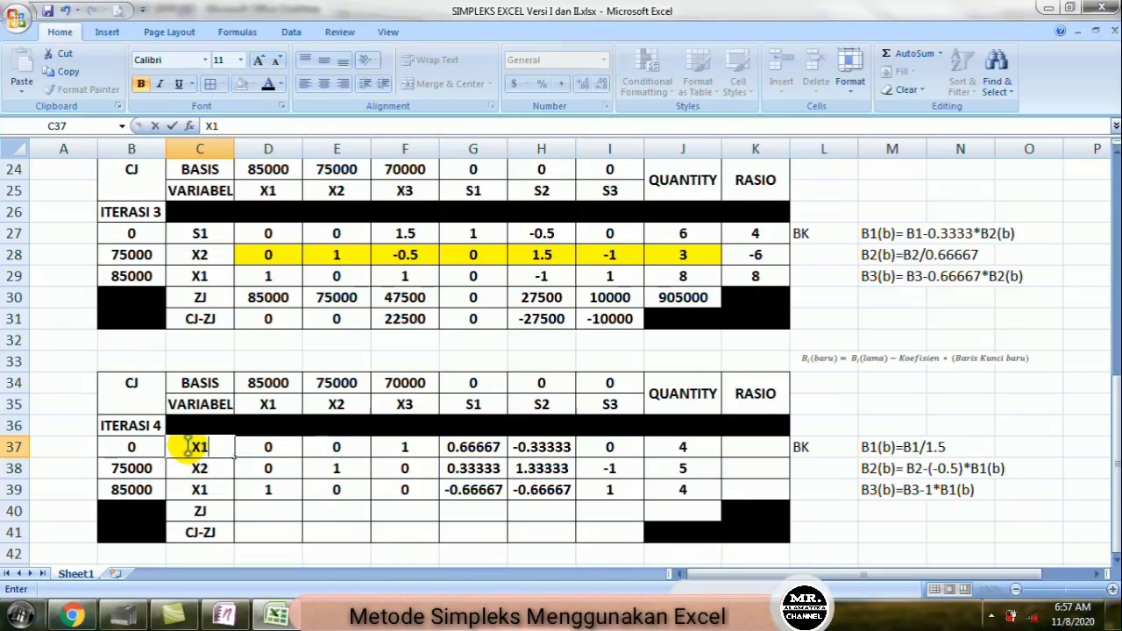
key("BackSpace")
type("3")
left_click(133, 449)
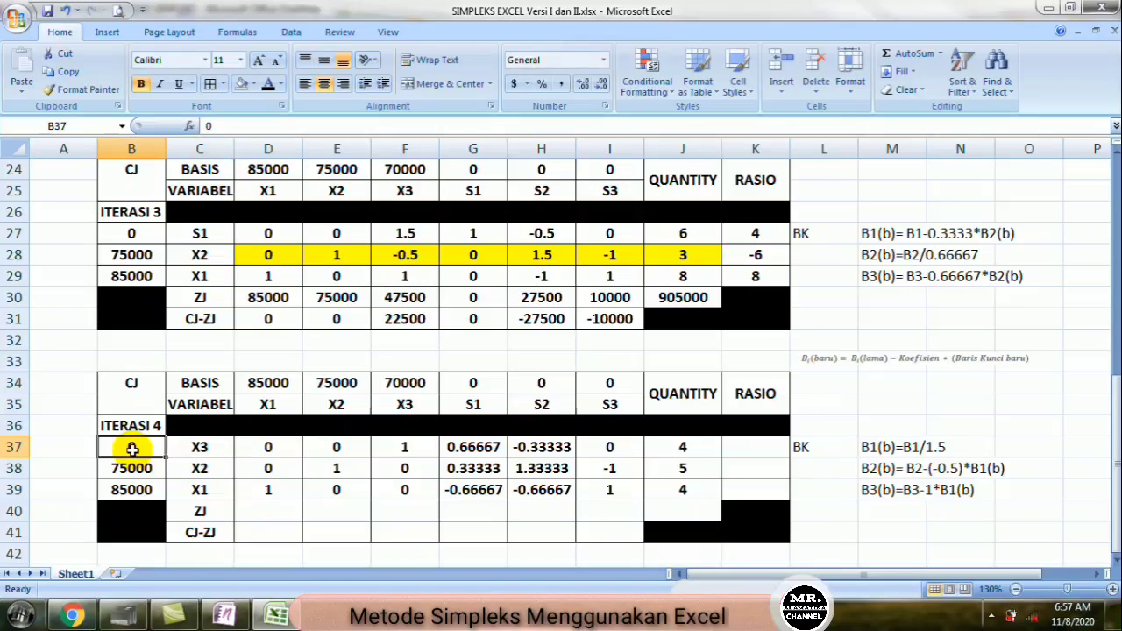
type("70000")
key("Return")
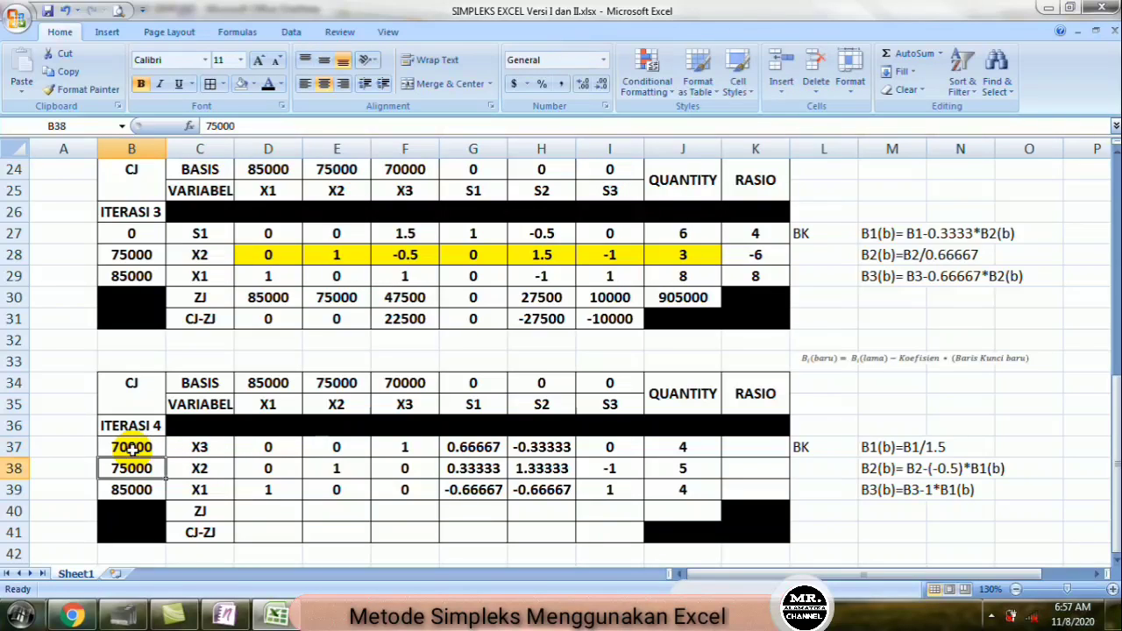
Step: Enter the formula =D37*$B$37+D38*$B$38+D39*$B$39 in D40 to calculate the Iterasi 4 ZJ value for X1
left_click(247, 511)
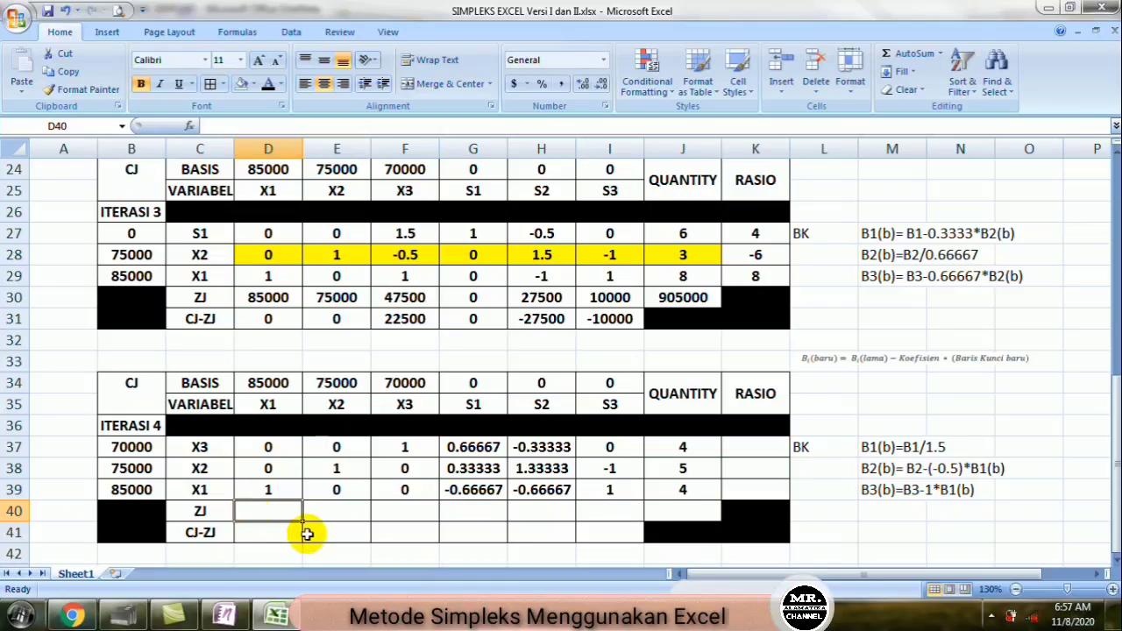
type("=")
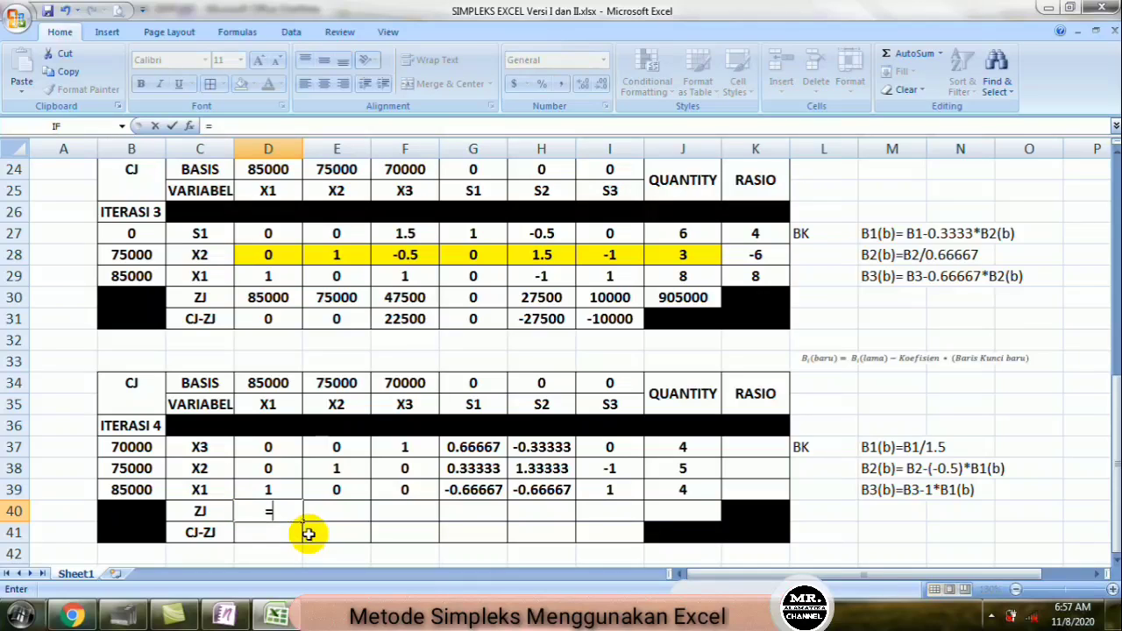
left_click(261, 447)
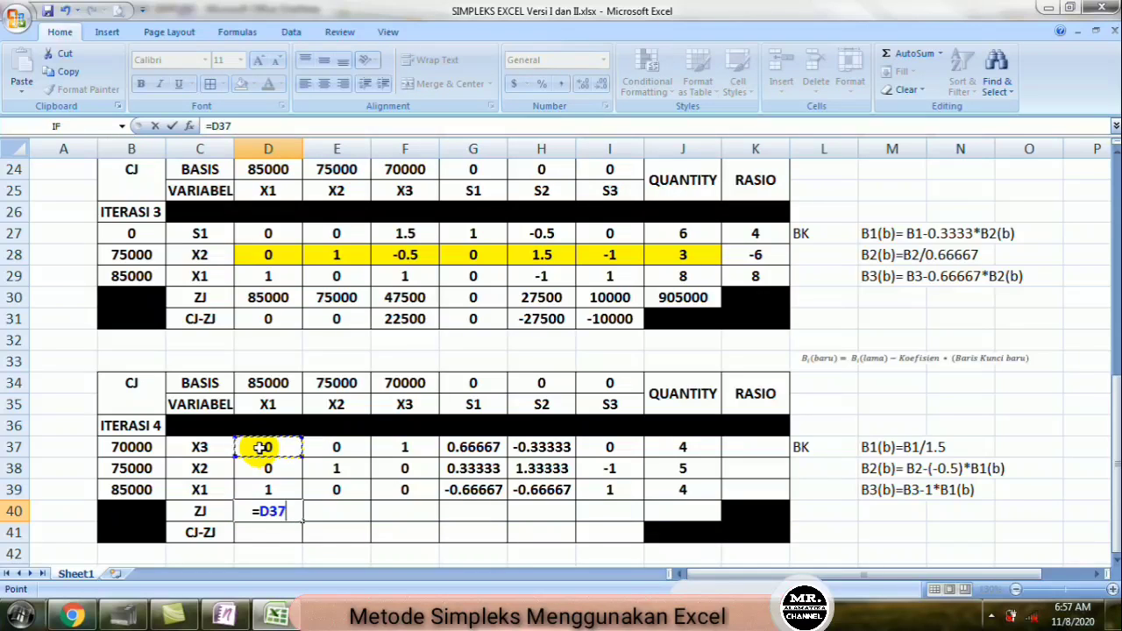
type("*")
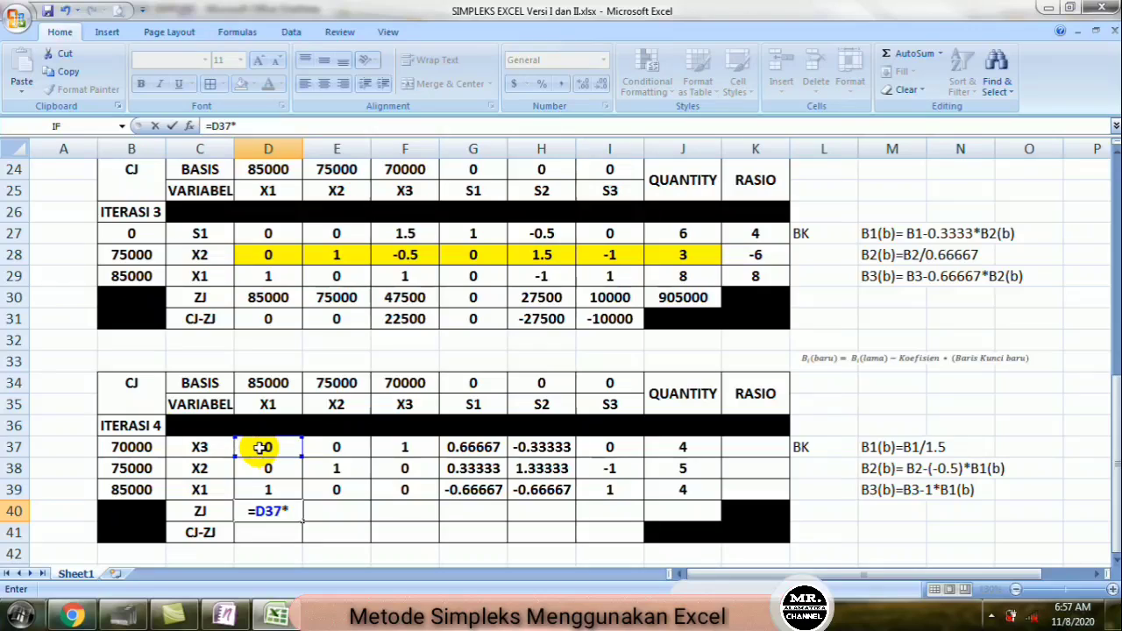
left_click(118, 447)
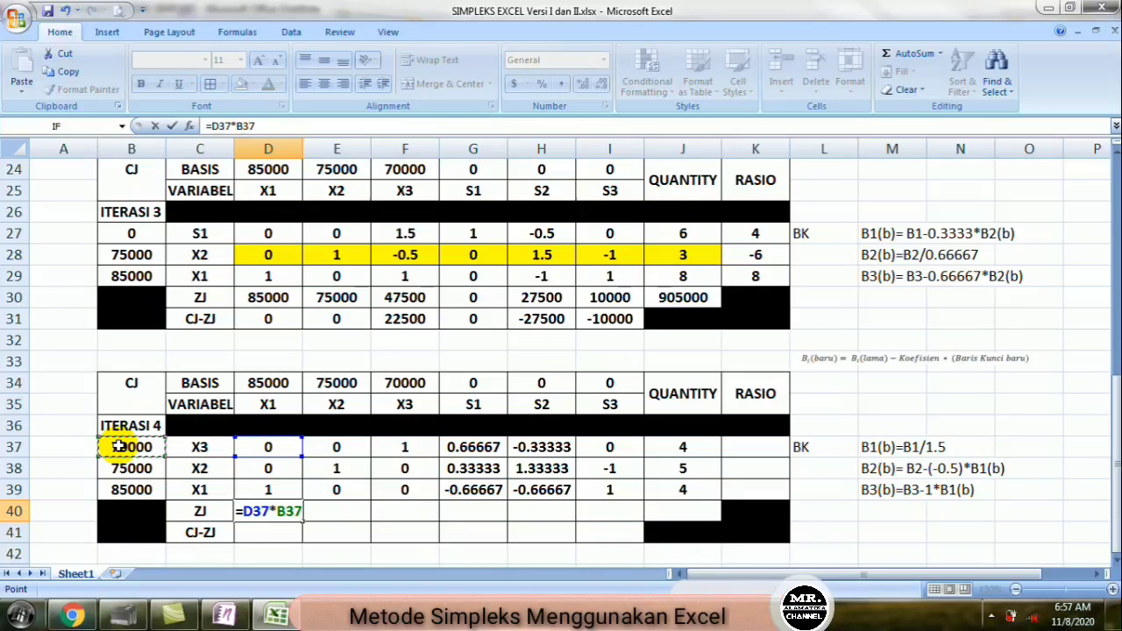
key("F4")
type("+")
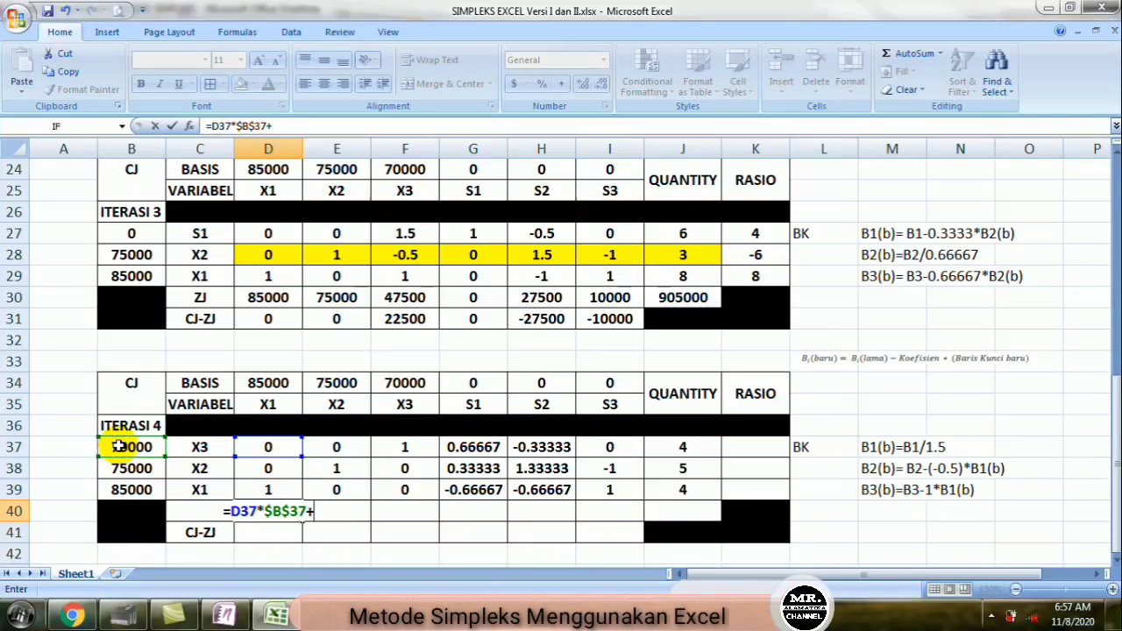
left_click(254, 472)
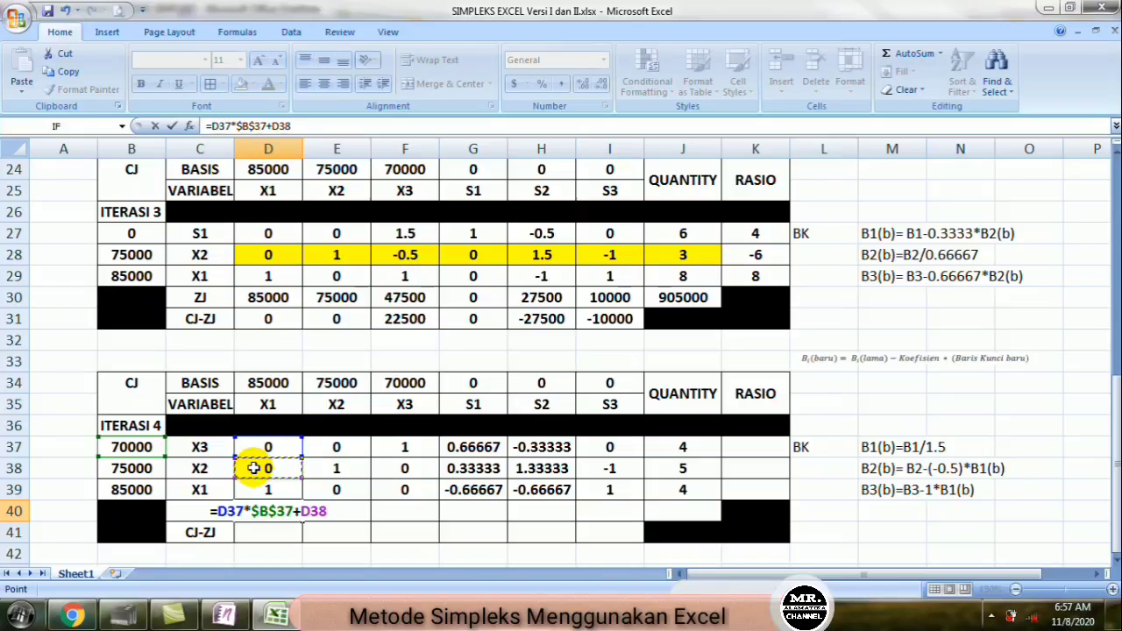
type("*")
left_click(140, 469)
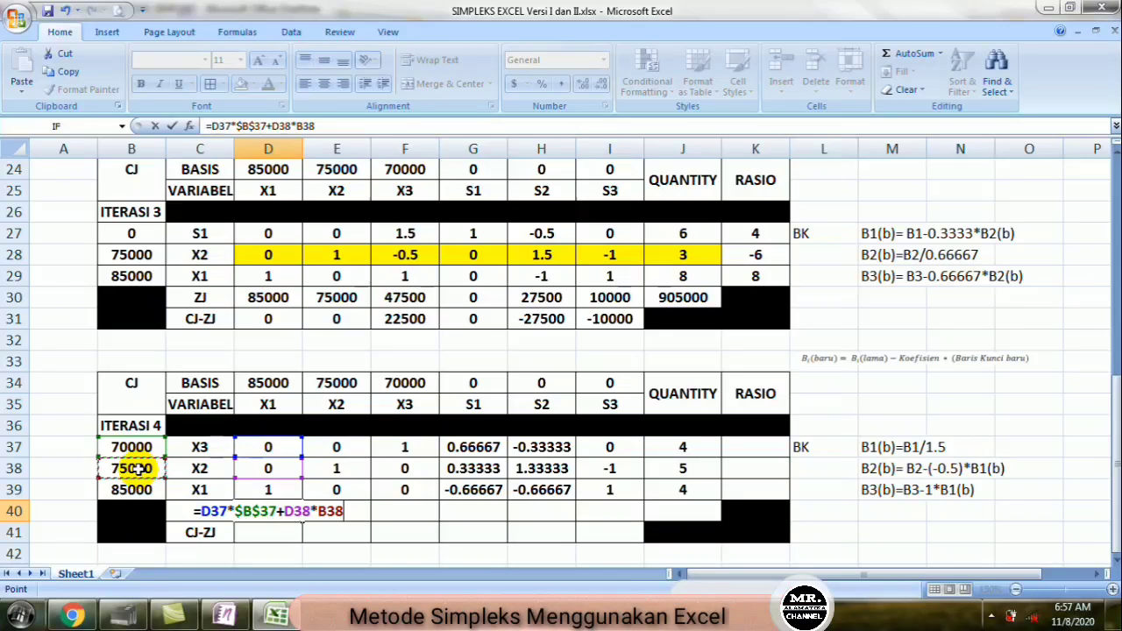
key("F4")
type("+")
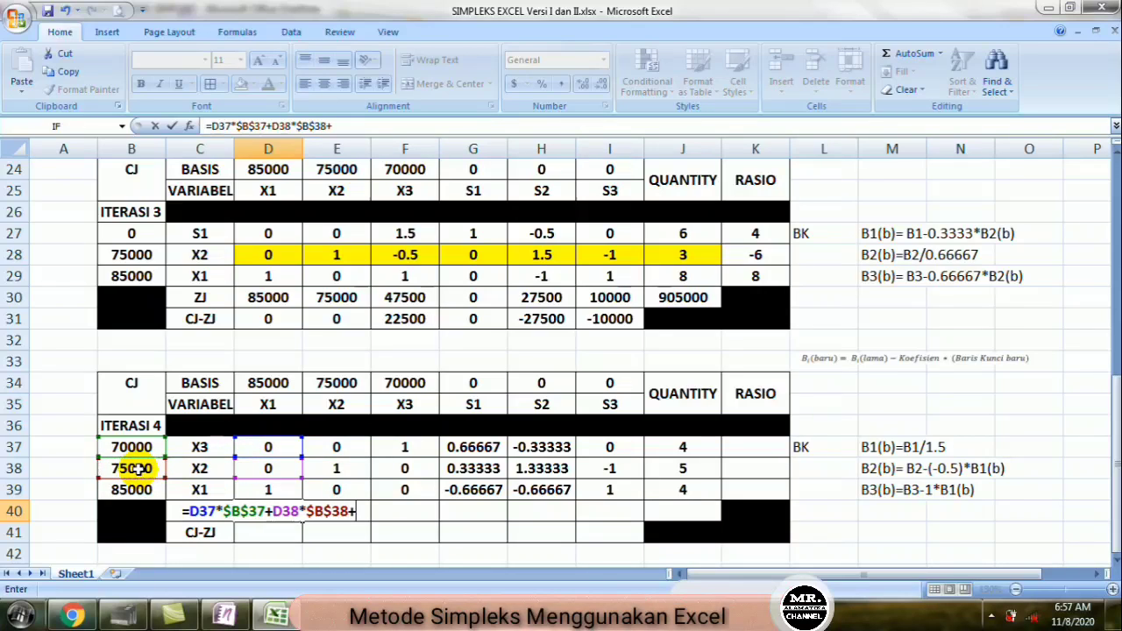
left_click(271, 490)
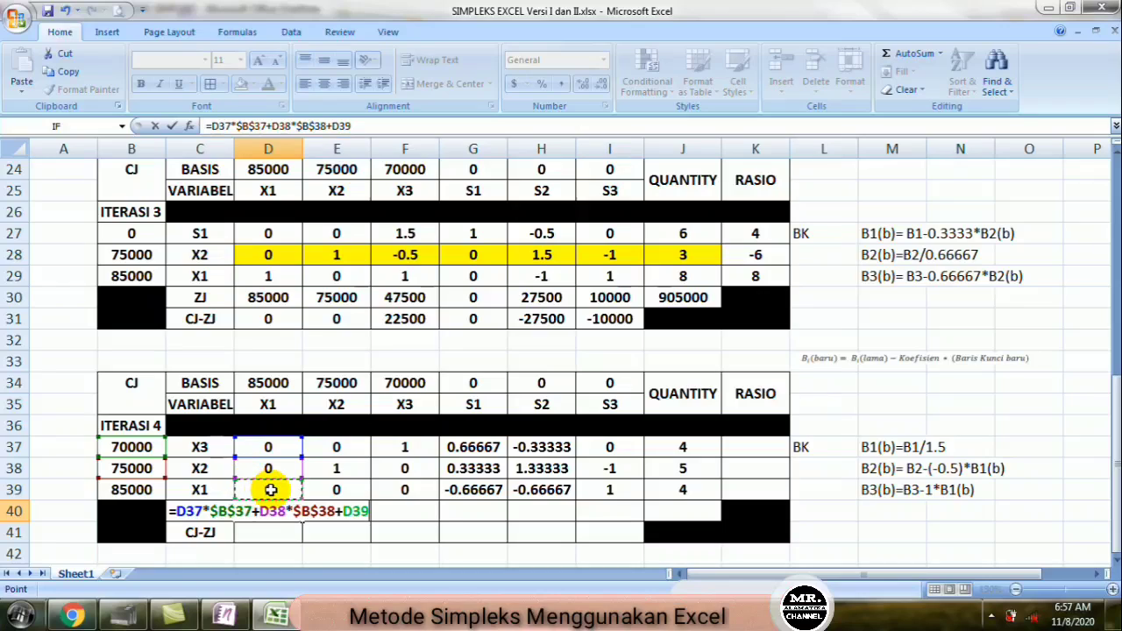
type("*")
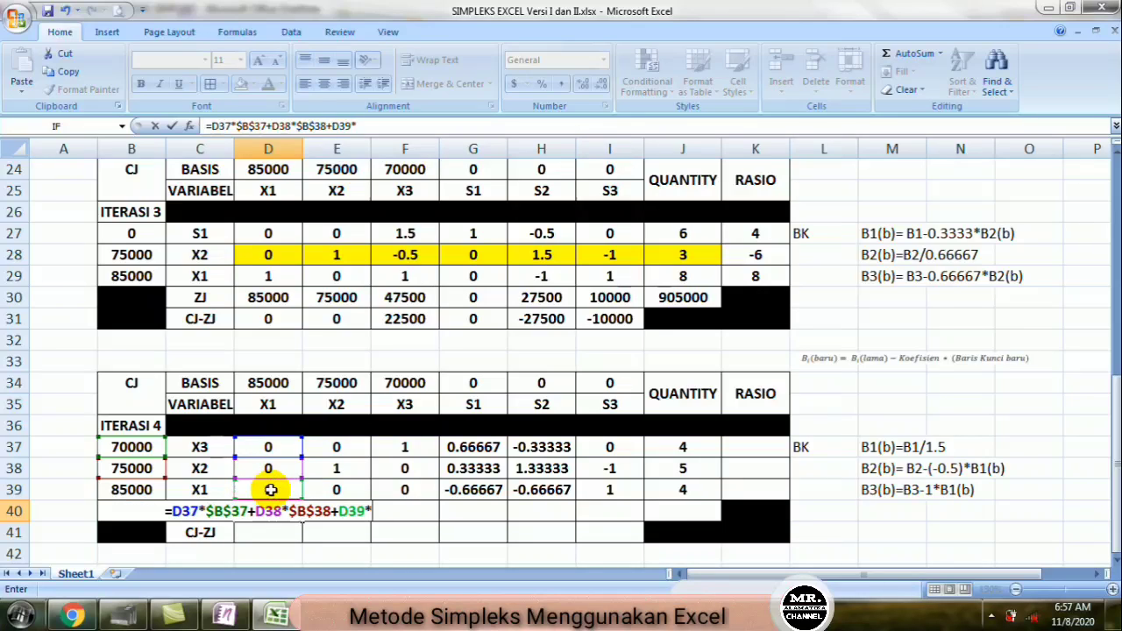
left_click(139, 491)
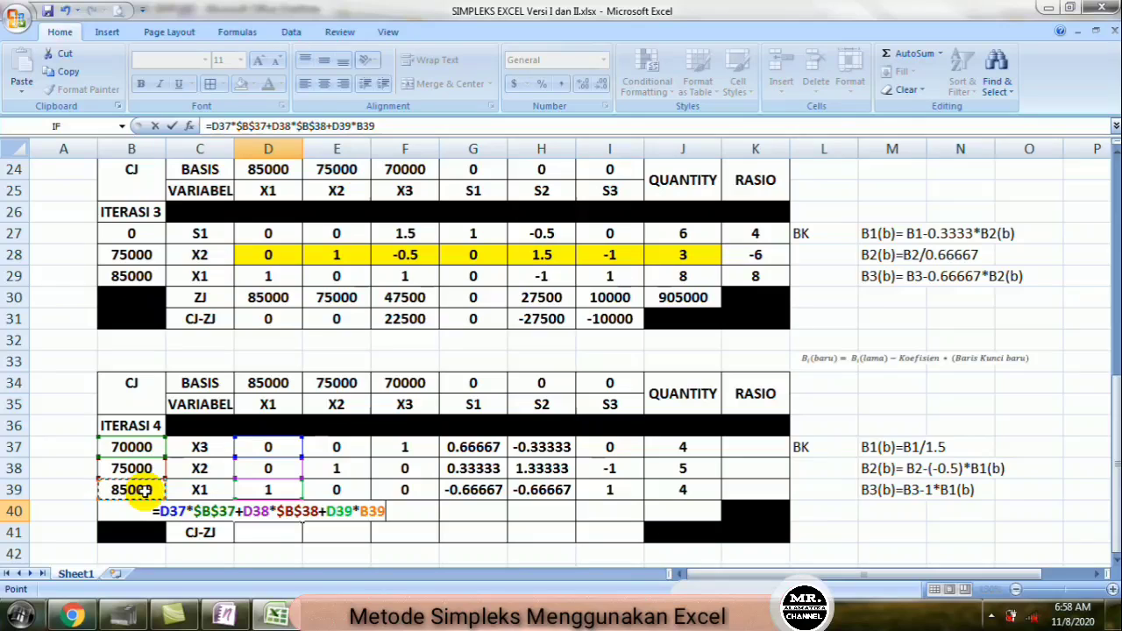
key("F4")
key("Return")
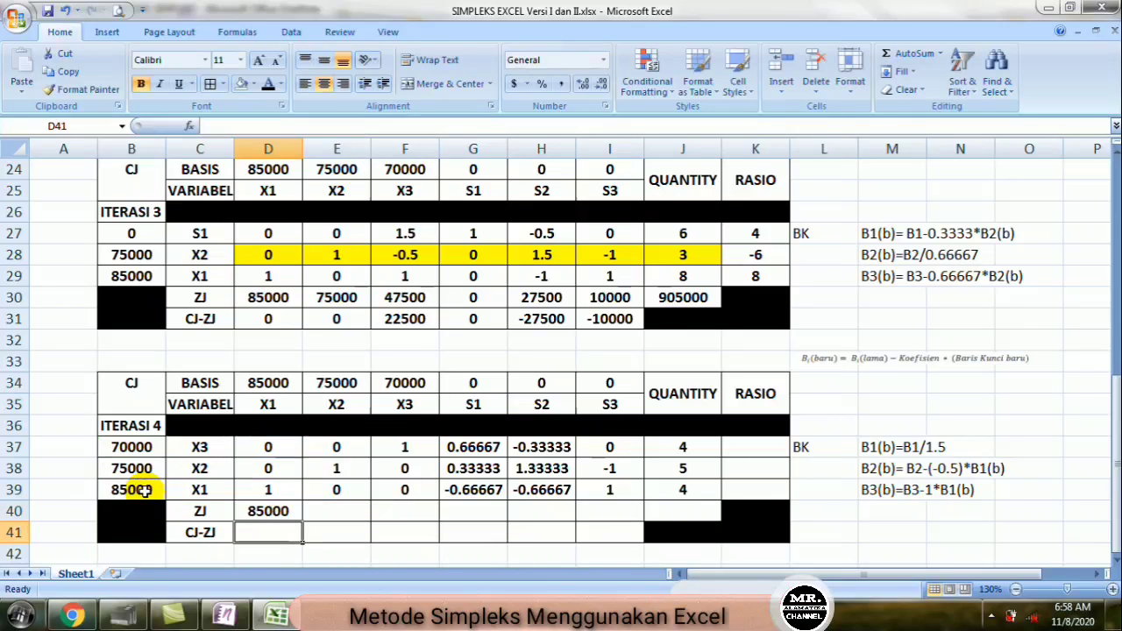
Step: Fill the D40 ZJ formula across the row through J40 and check the copied formulas in G40 and J40
left_click(254, 516)
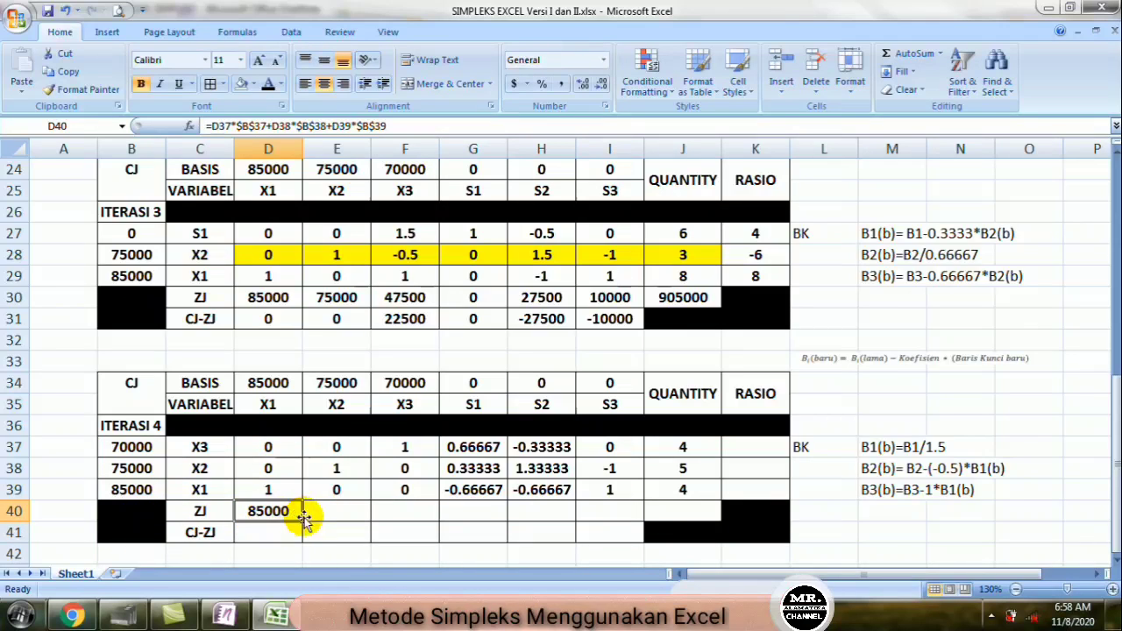
left_click_drag(431, 532, 707, 524)
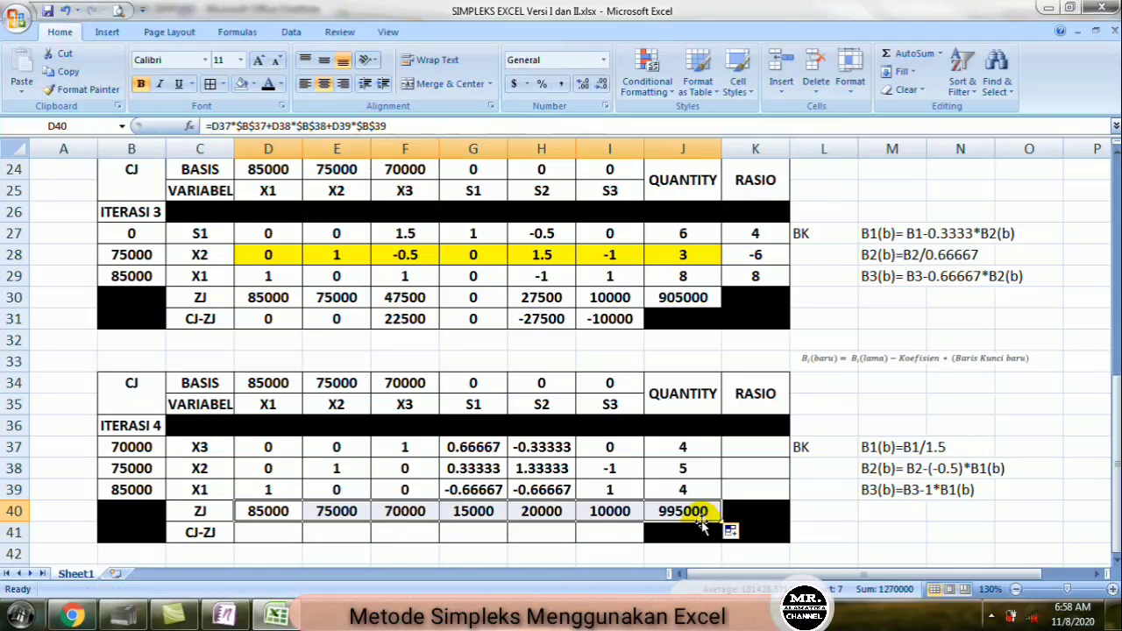
left_click(278, 537)
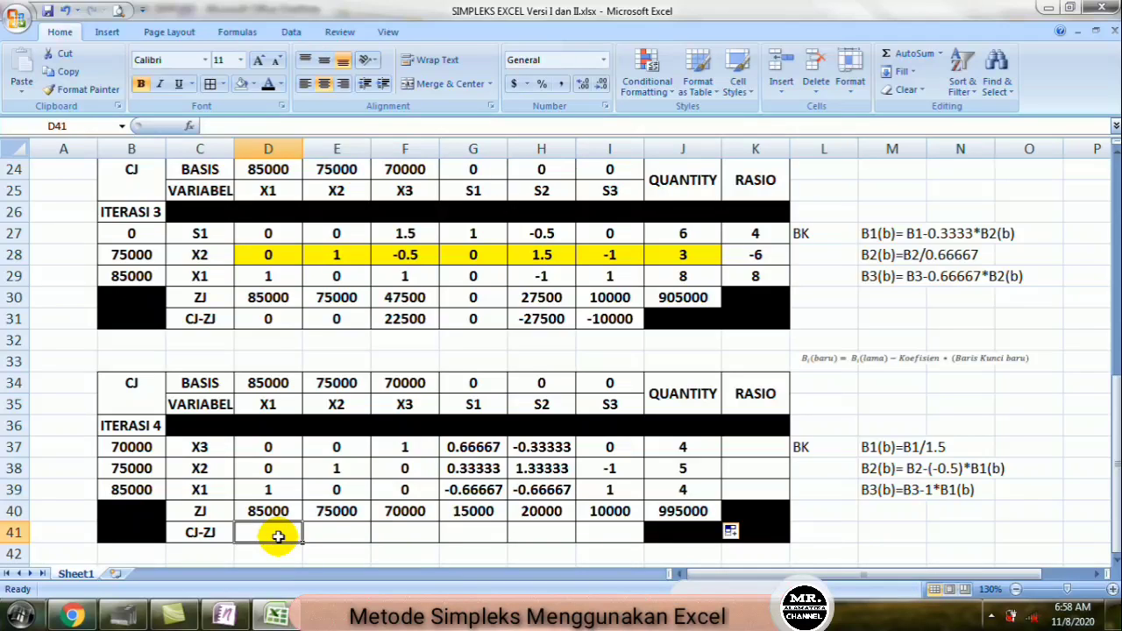
double_click(474, 511)
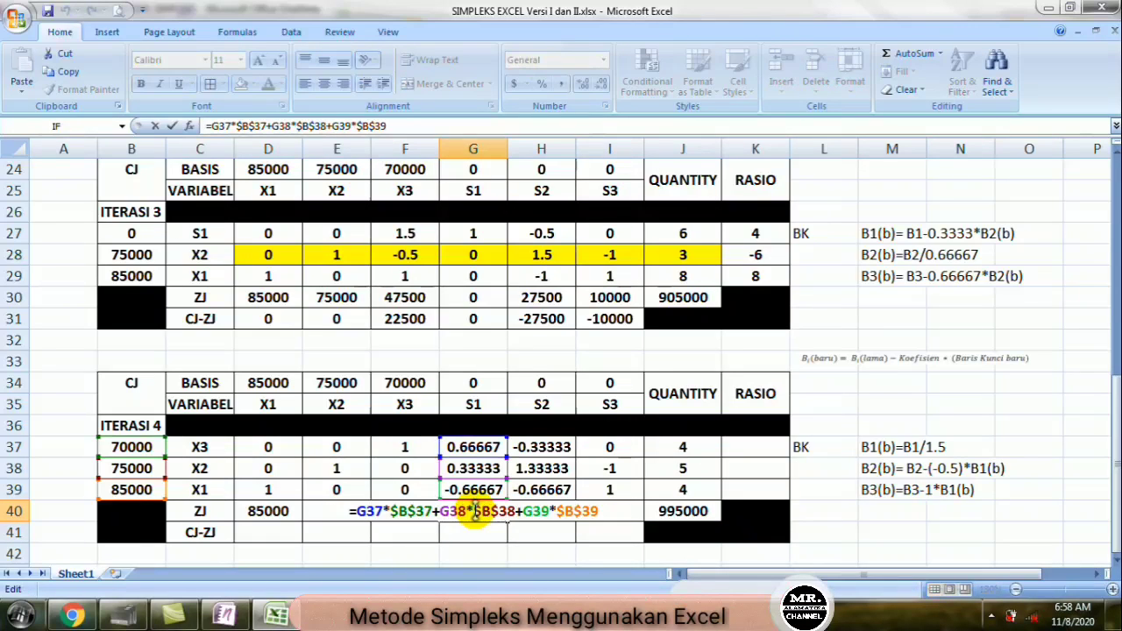
key("Return")
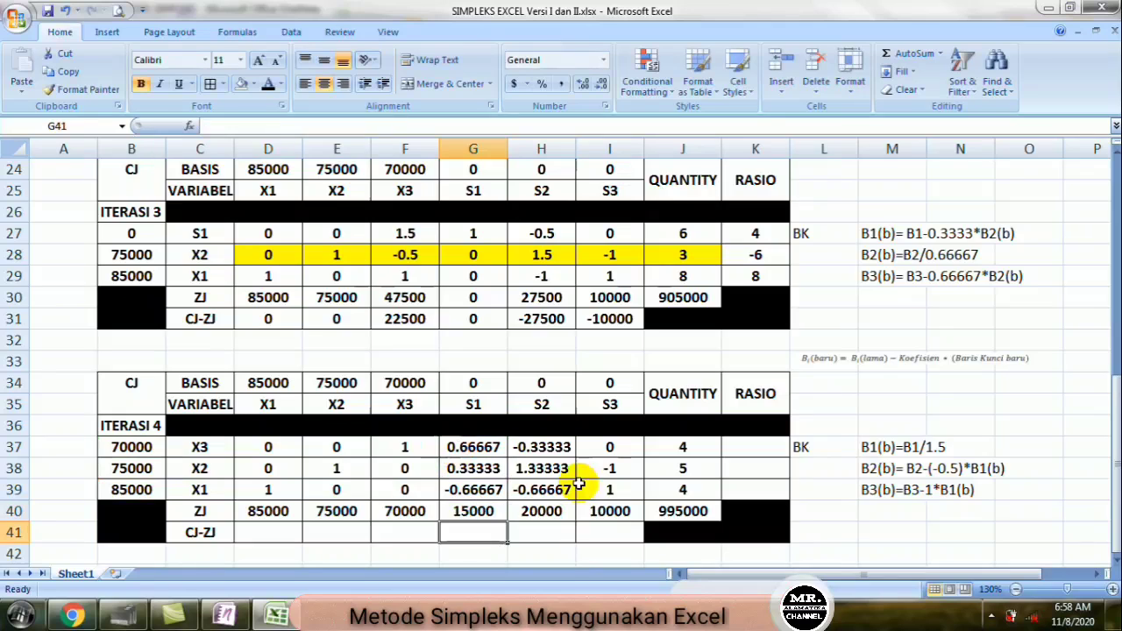
double_click(682, 511)
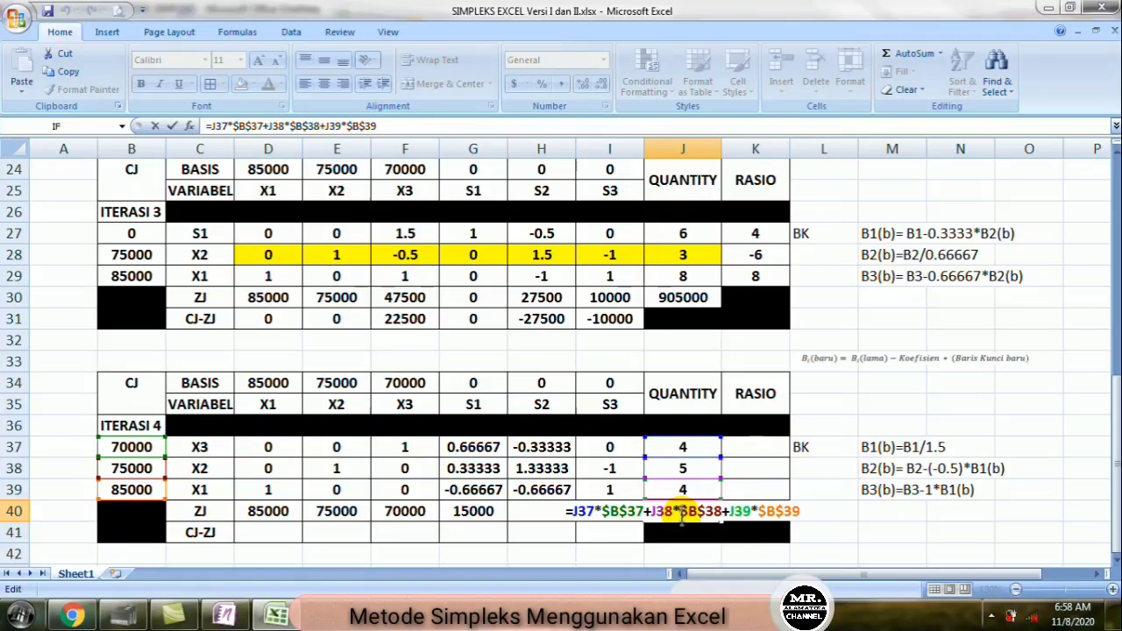
key("Return")
Step: Enter the formula =D34-D40 in D41 to calculate the Iterasi 4 CJ-ZJ value for X1
left_click(287, 530)
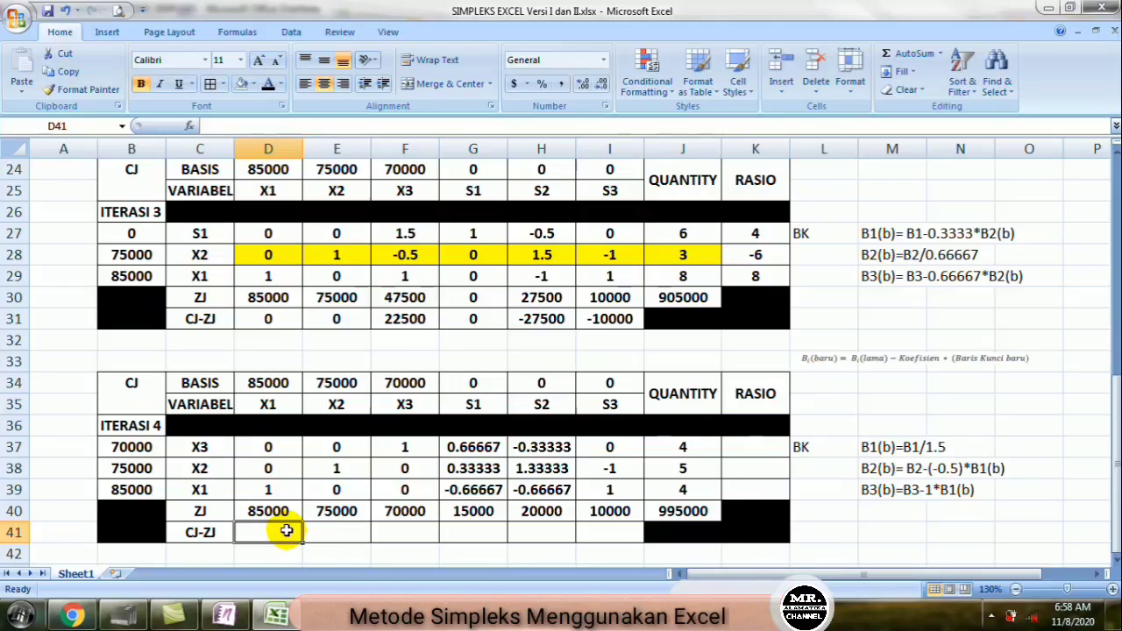
type("=")
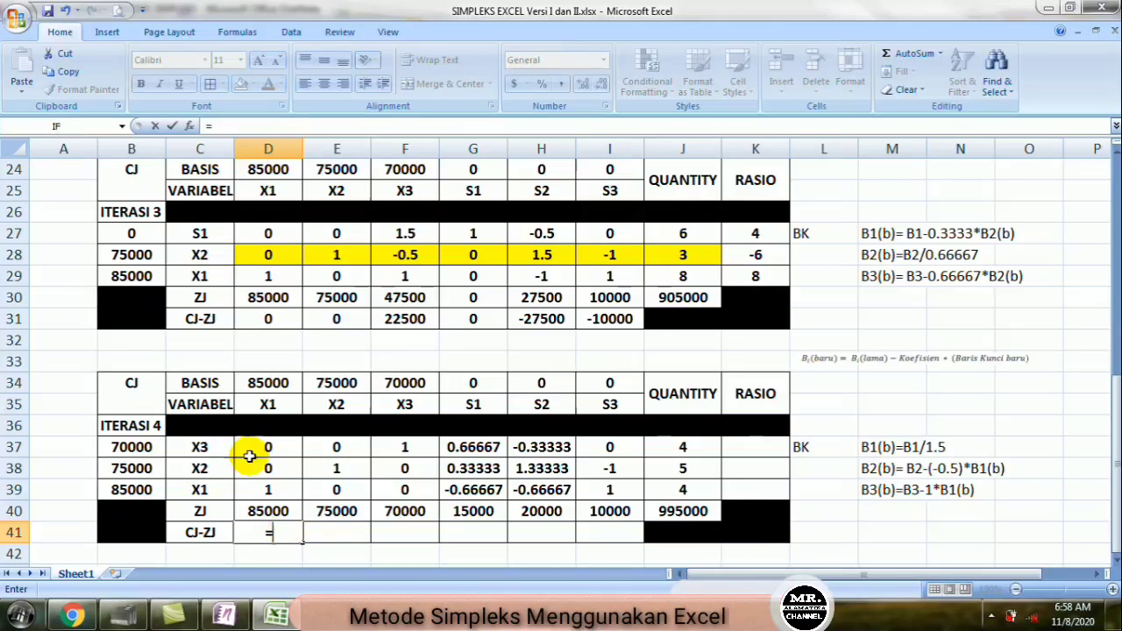
left_click(264, 387)
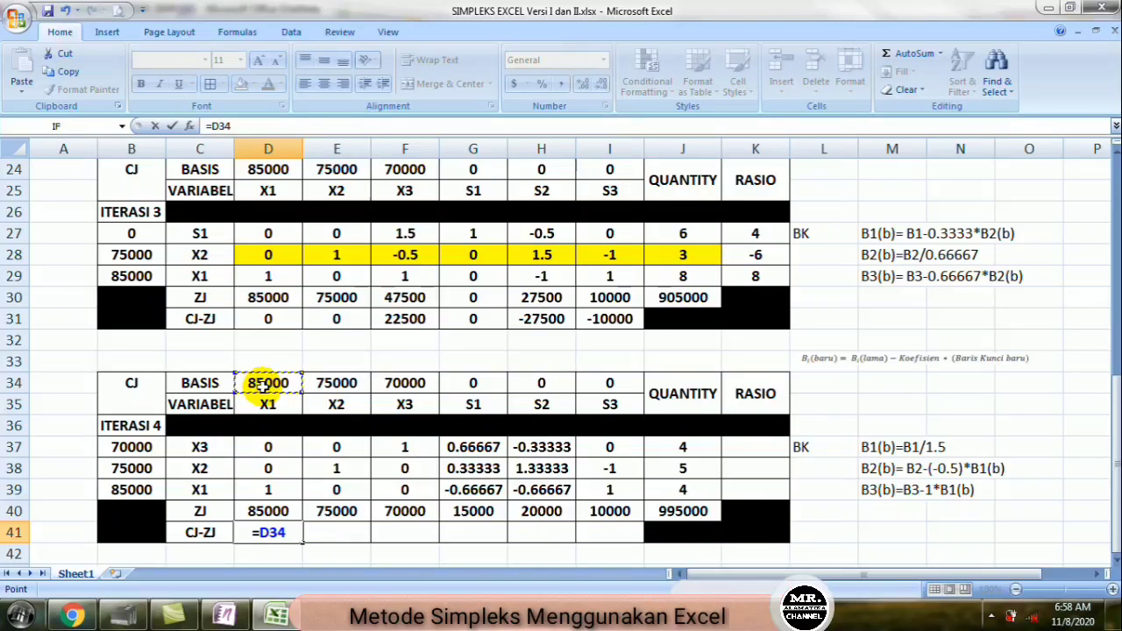
type("-")
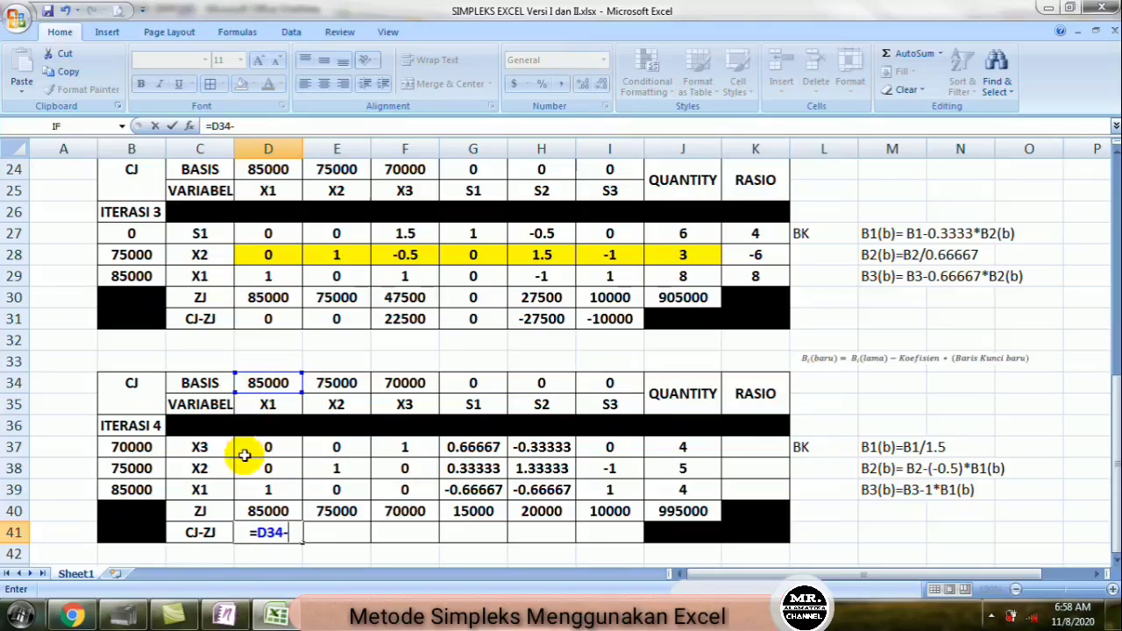
left_click(277, 511)
key("Return")
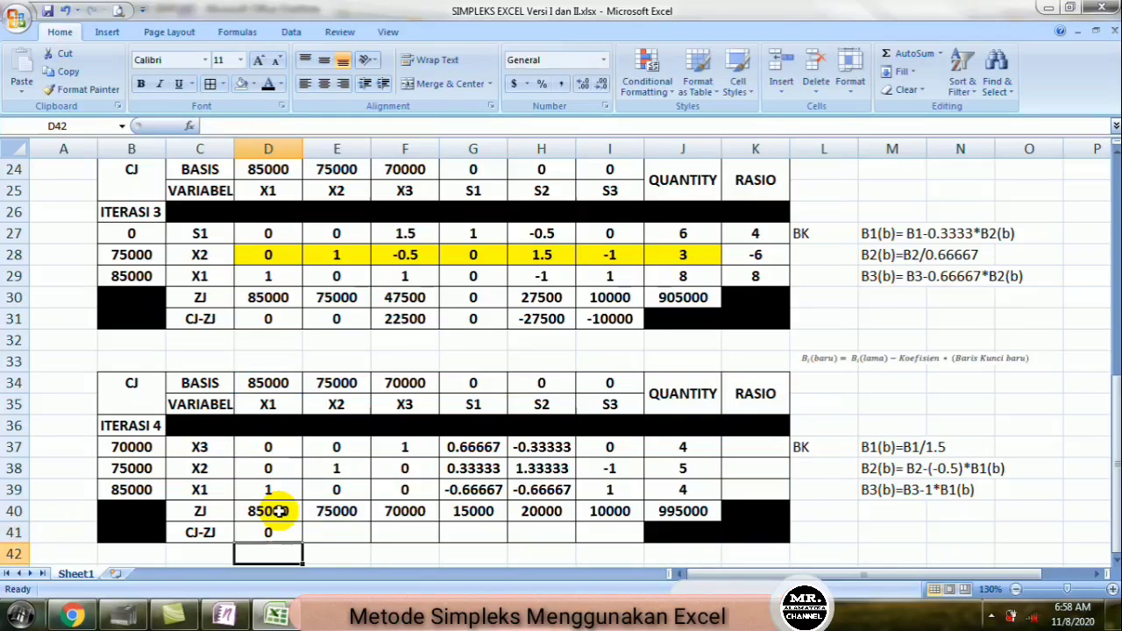
Step: Fill the D41 CJ-ZJ formula across the row through I41
left_click(270, 529)
left_click_drag(301, 543, 608, 555)
left_click(509, 559)
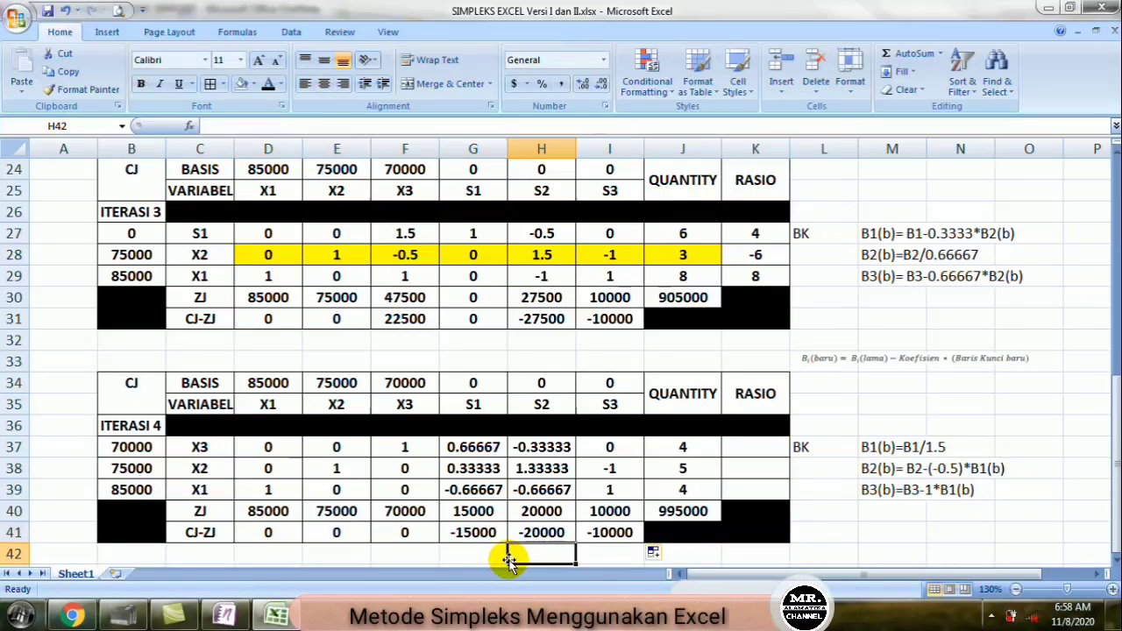
Step: Enter the optimality condition CJ-ZJ<=0 as a note in E43 below the Iterasi 4 table
left_click(413, 554)
key("Down")
key("Down")
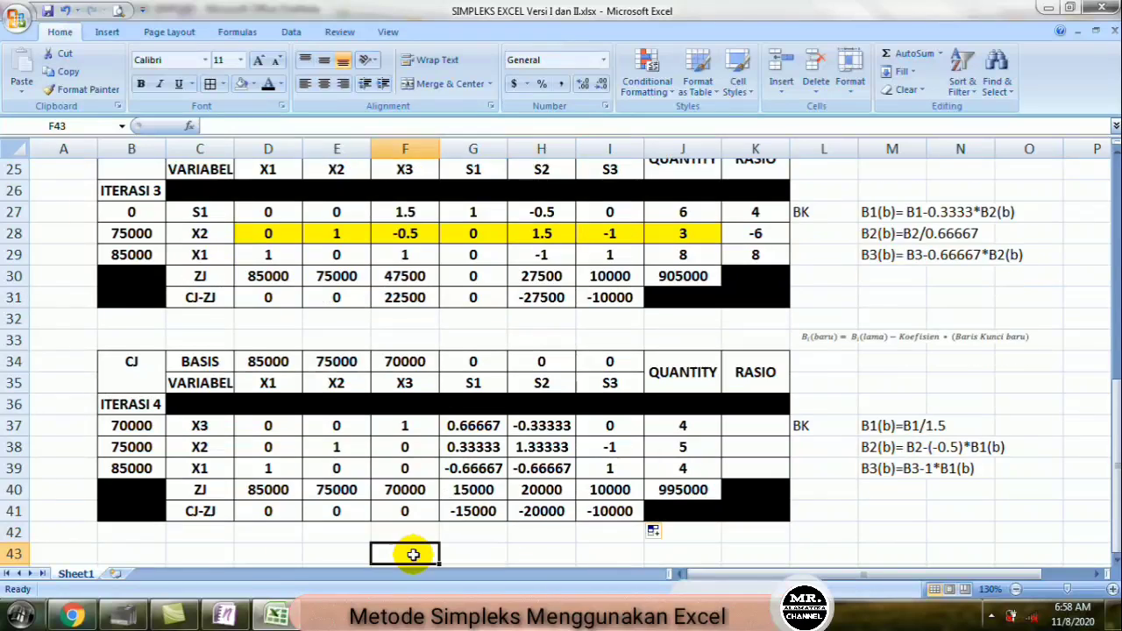
left_click(326, 533)
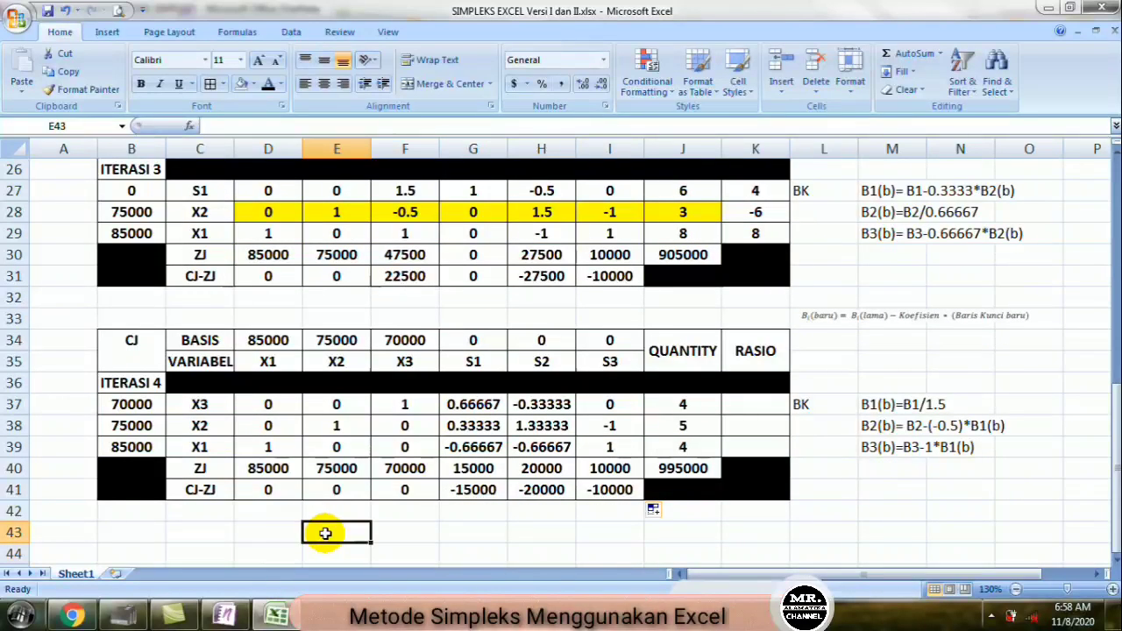
type("CJ")
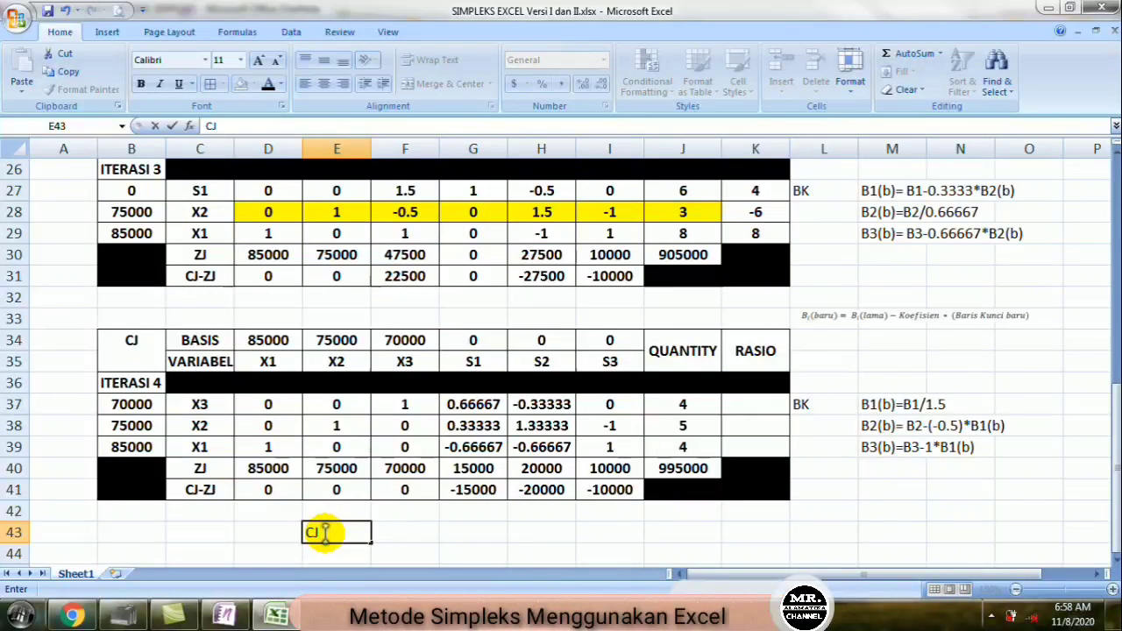
type("-ZJ")
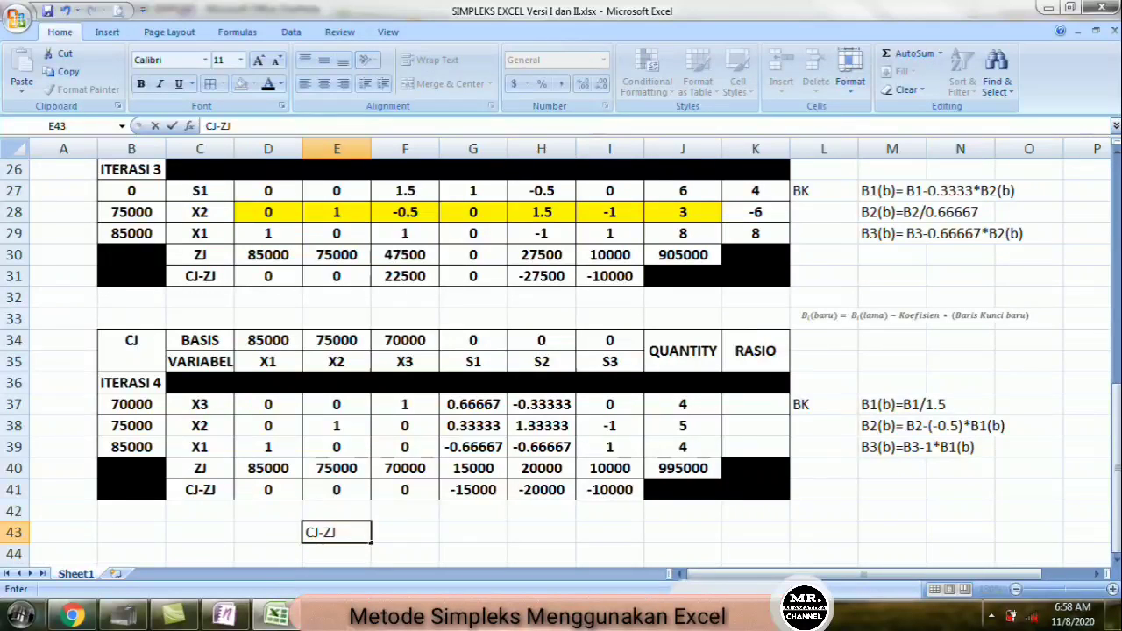
type("<=0")
key("Return")
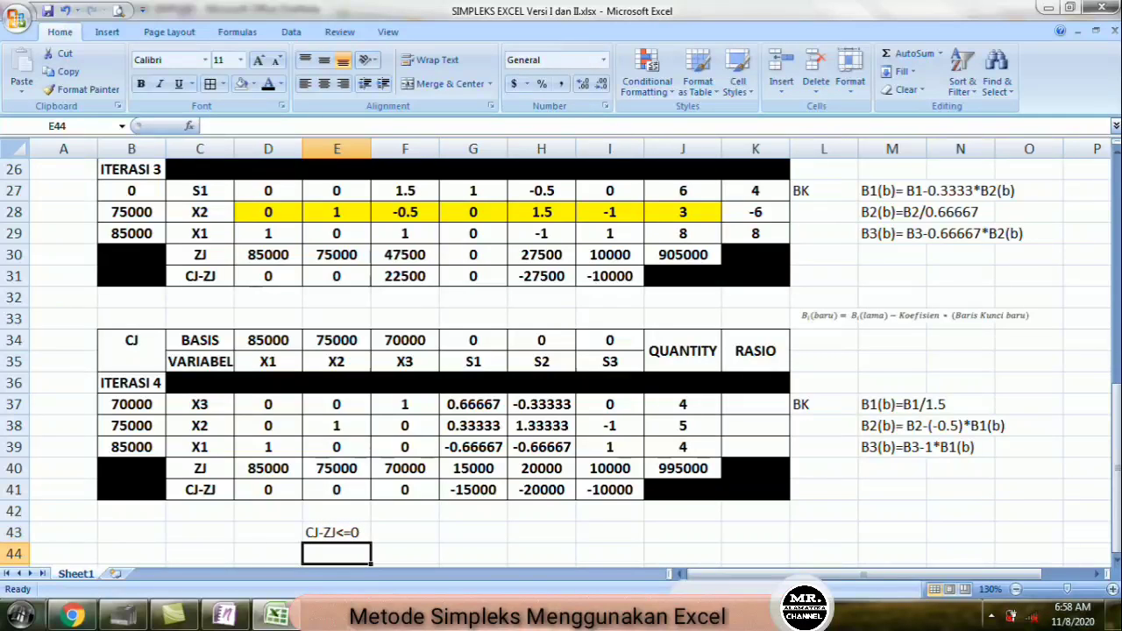
Step: Enter the text "KESIMPULAN: SUPAYA TOKO MR.ALAMATIKA MENDAPATKAN KEUNTUNGAN SEBESAR BESARNYA DALAM PENJUALAN PAKET," in B44 below the Iterasi 4 table
key("Down")
key("Down")
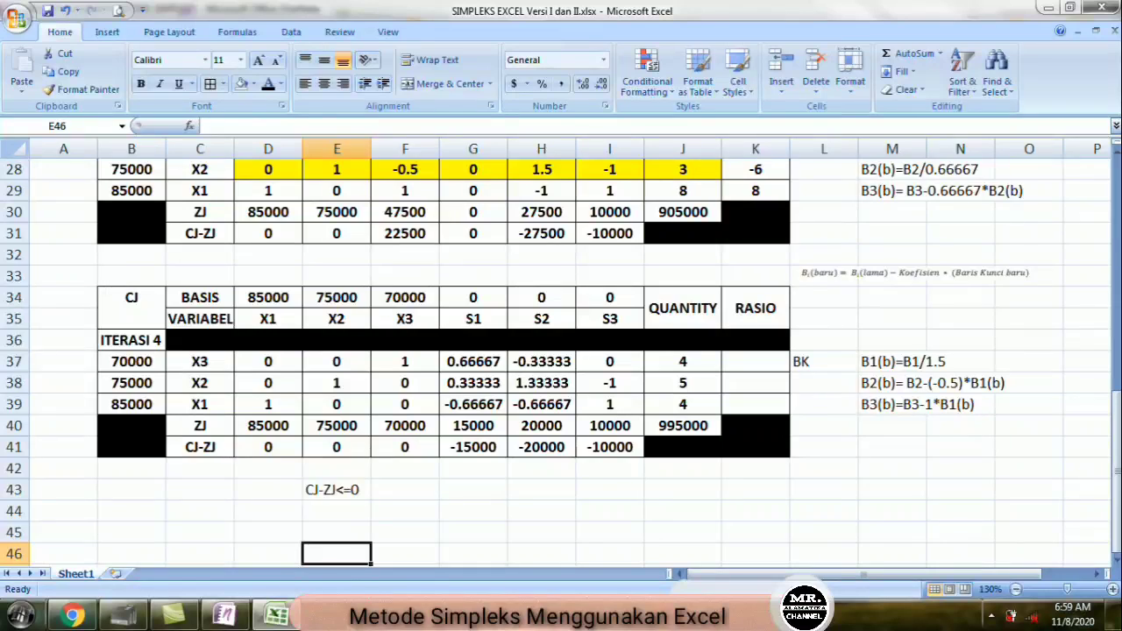
key("Down")
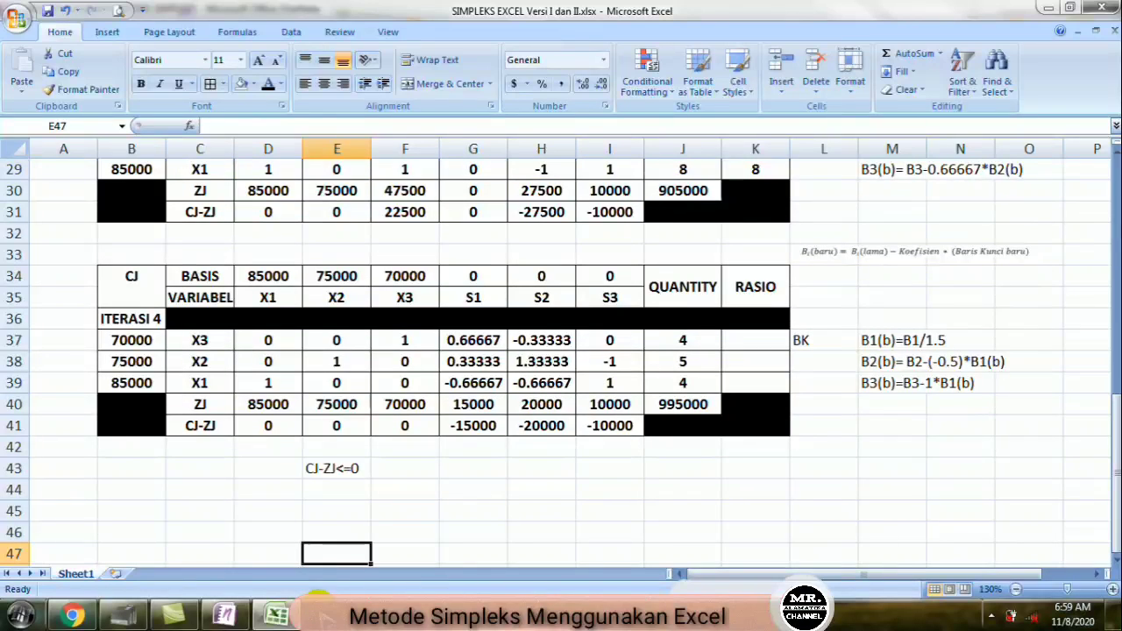
left_click(140, 493)
type("KESI")
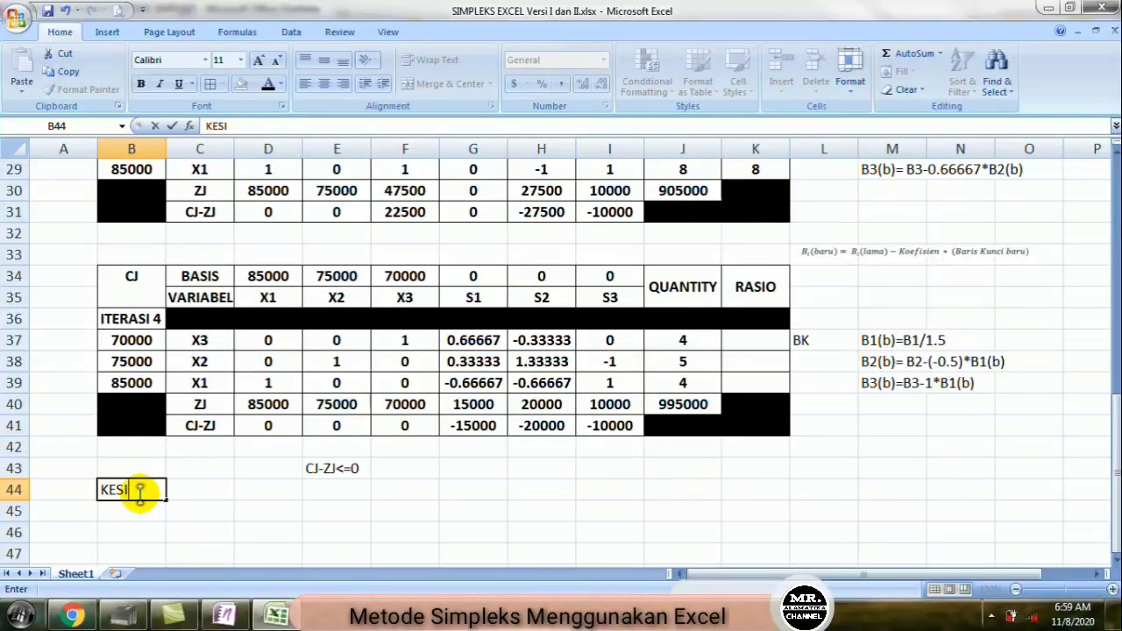
type("MPULAN")
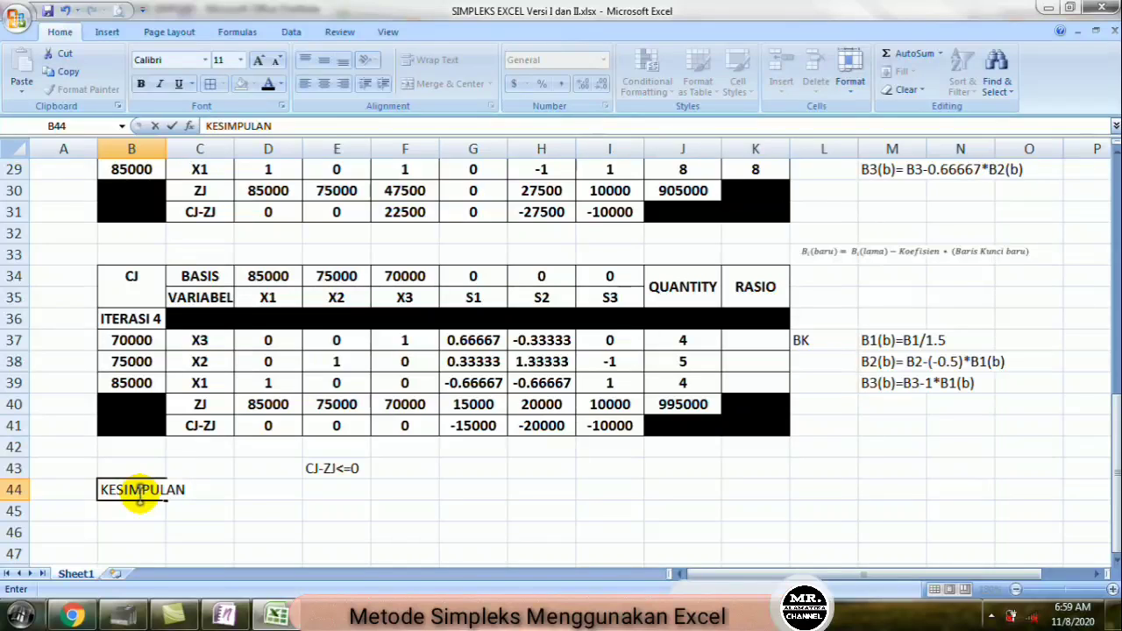
type(": ")
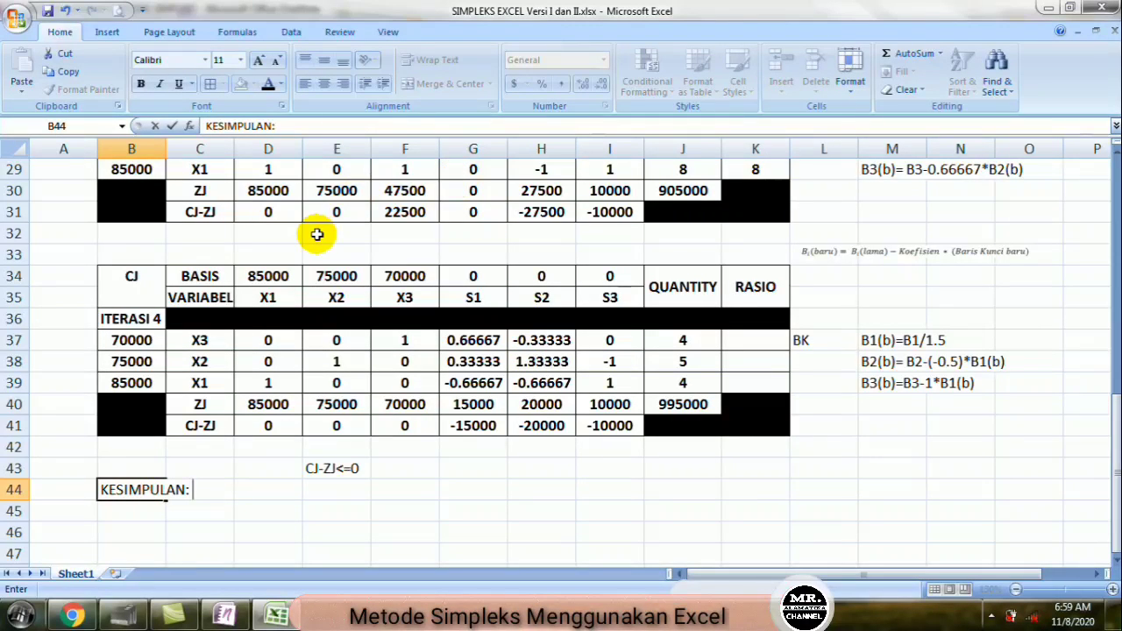
type("SUPAYA")
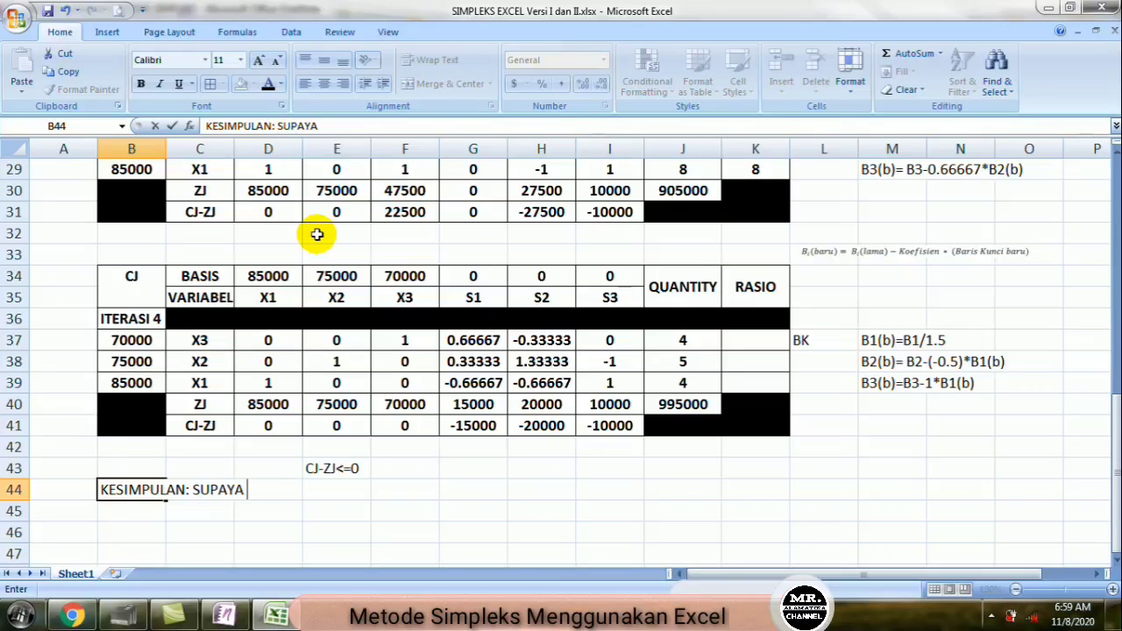
type(" TOKO MR,")
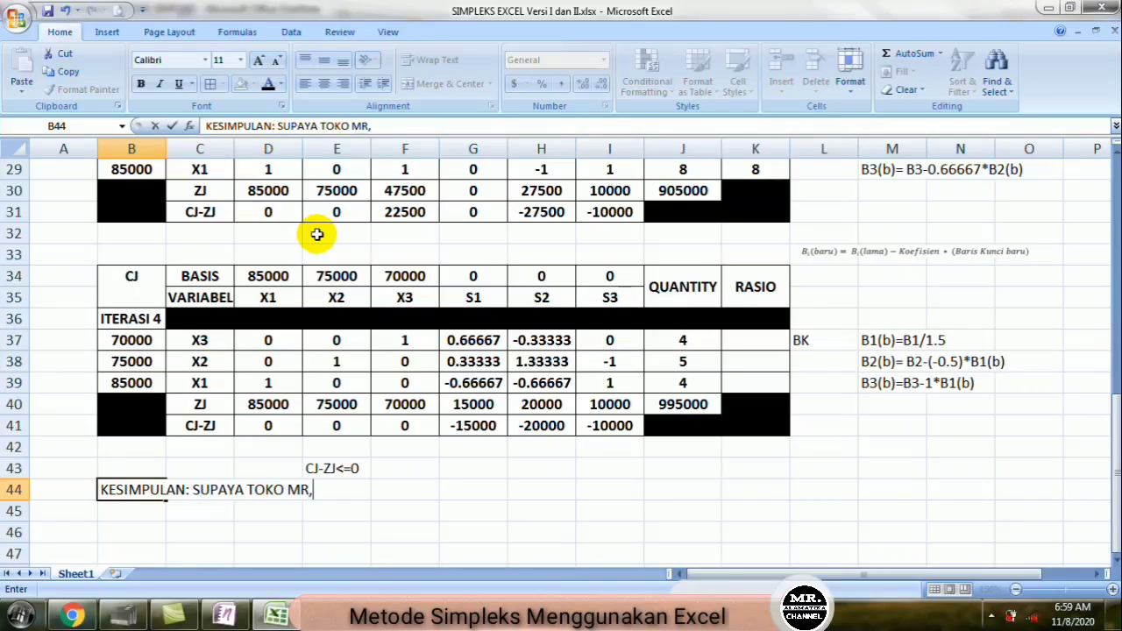
key("BackSpace")
type(".ALAMATIKA")
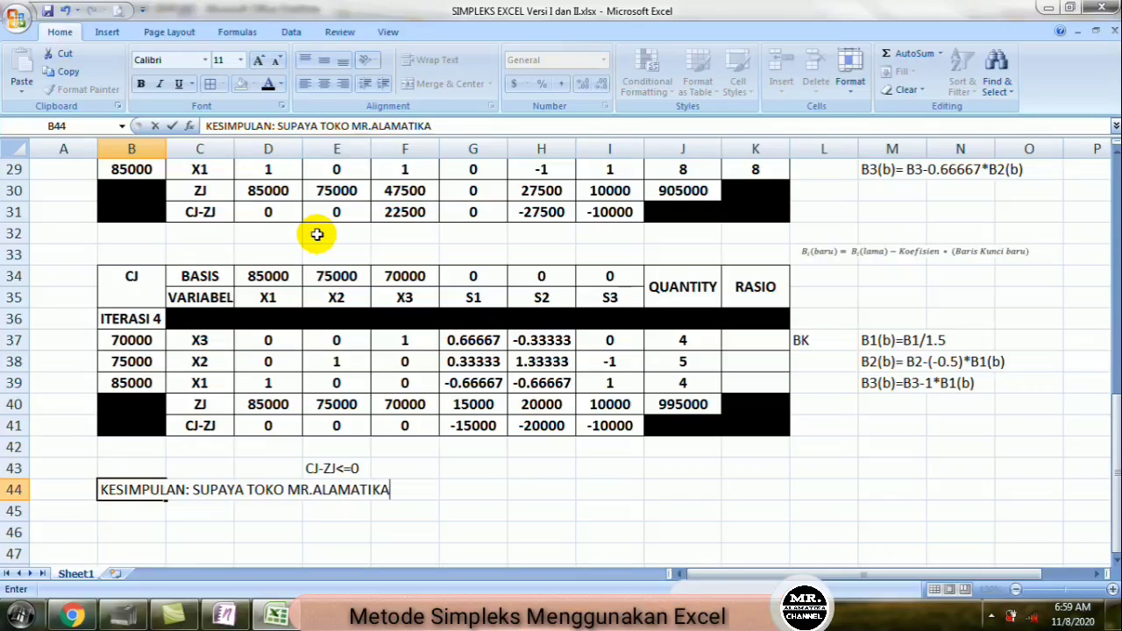
type(" MENDAPATKAN KEUNTUNGA")
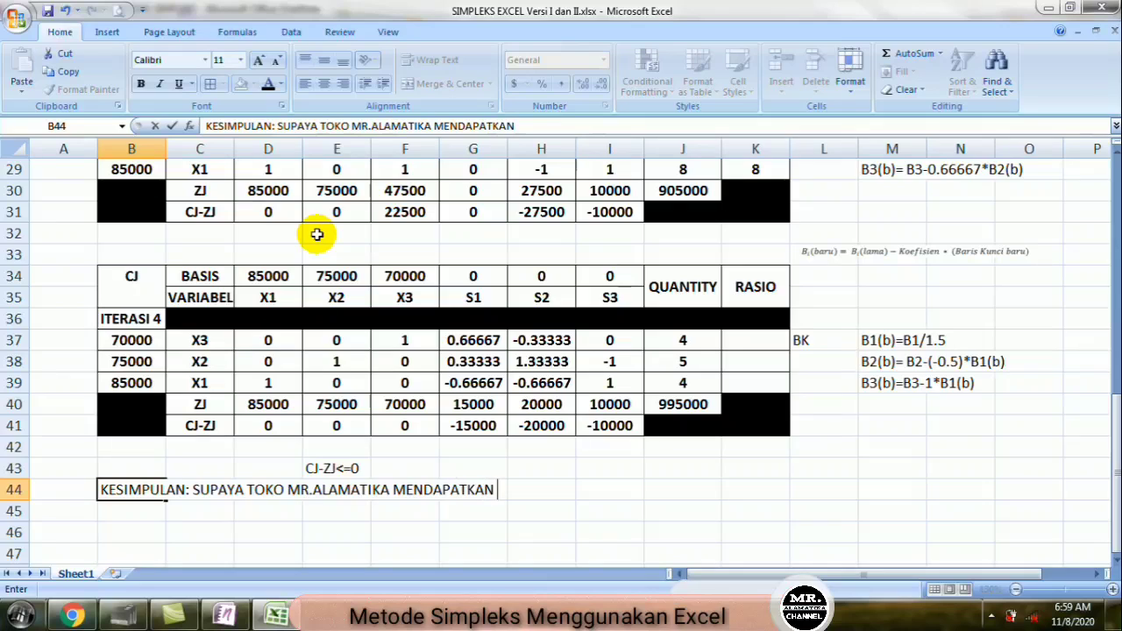
type("N S")
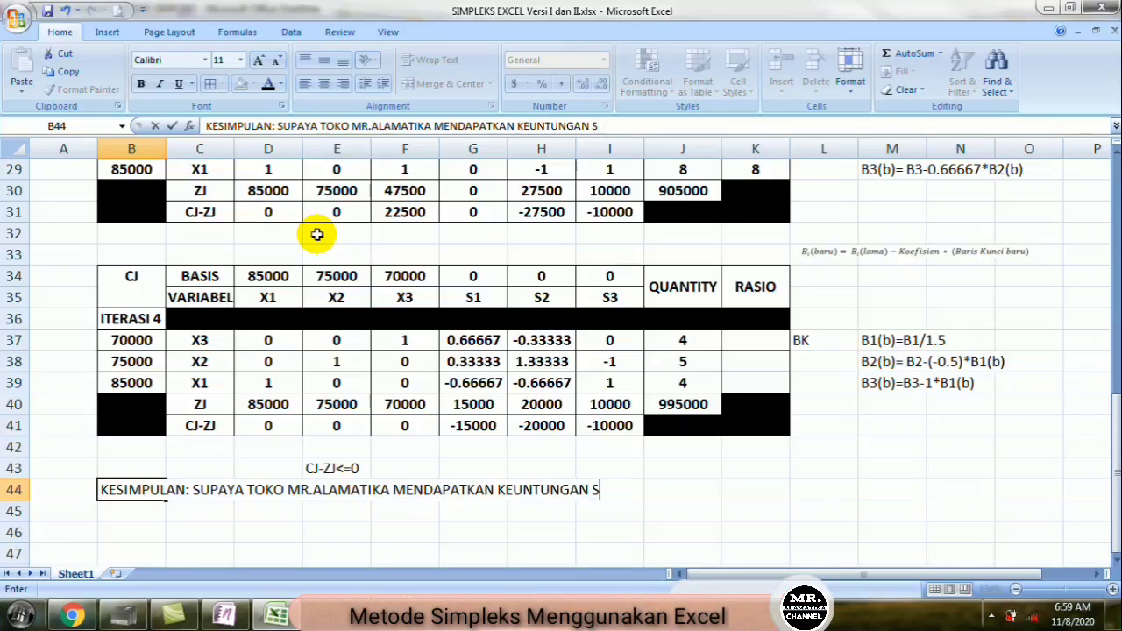
type("EBESAR BE")
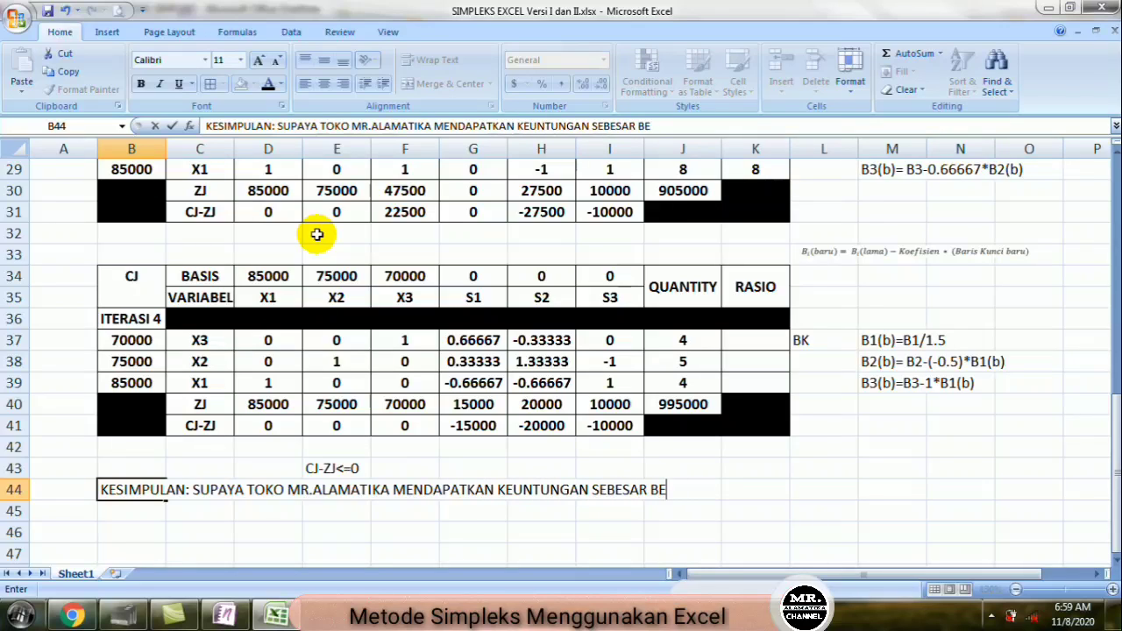
type("SARNYA DALA")
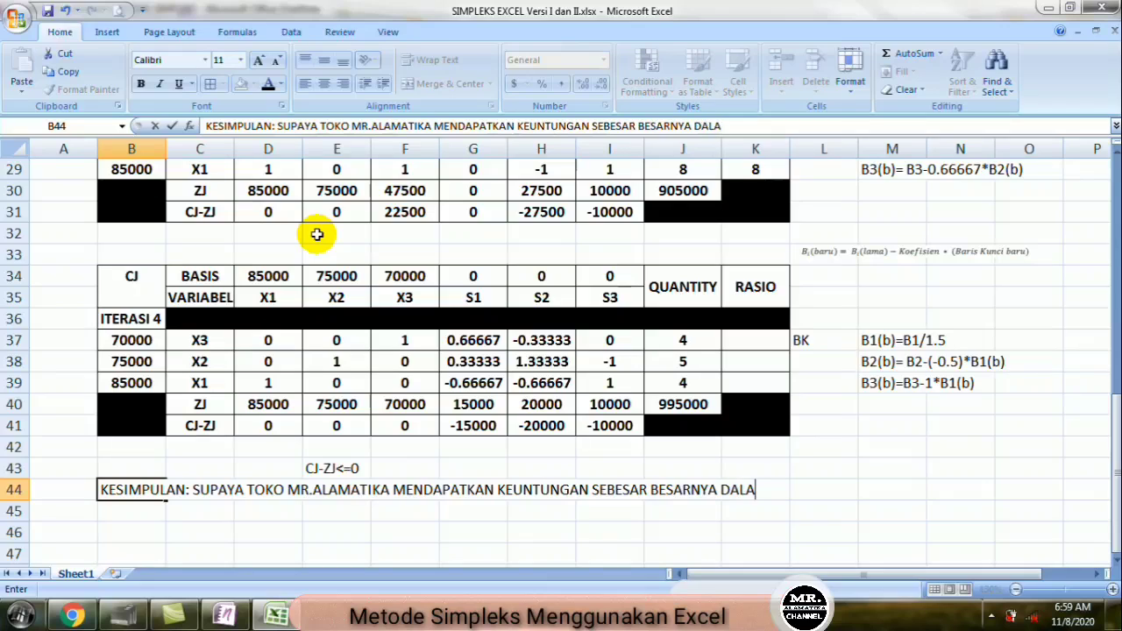
type("M PENJUALAN L")
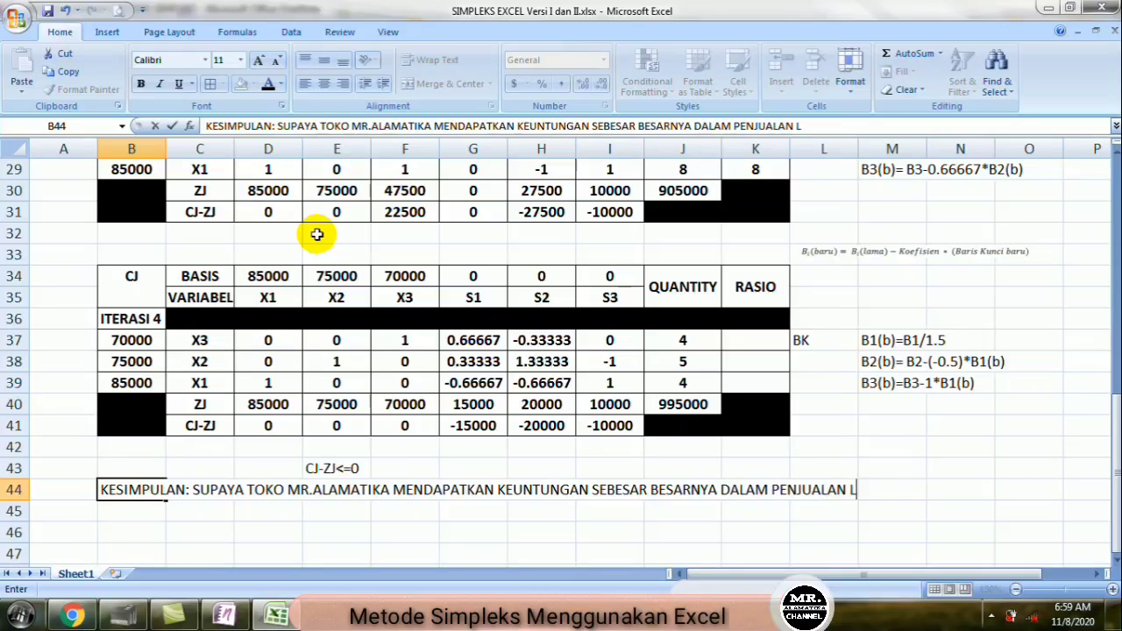
type("PAKET")
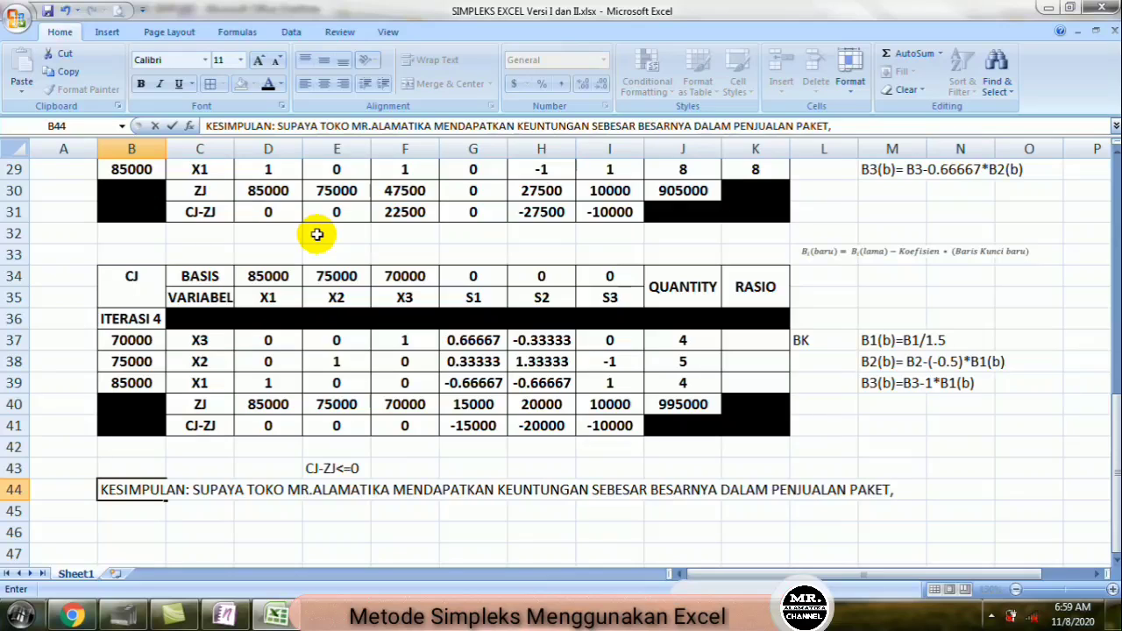
type(",")
key("Return")
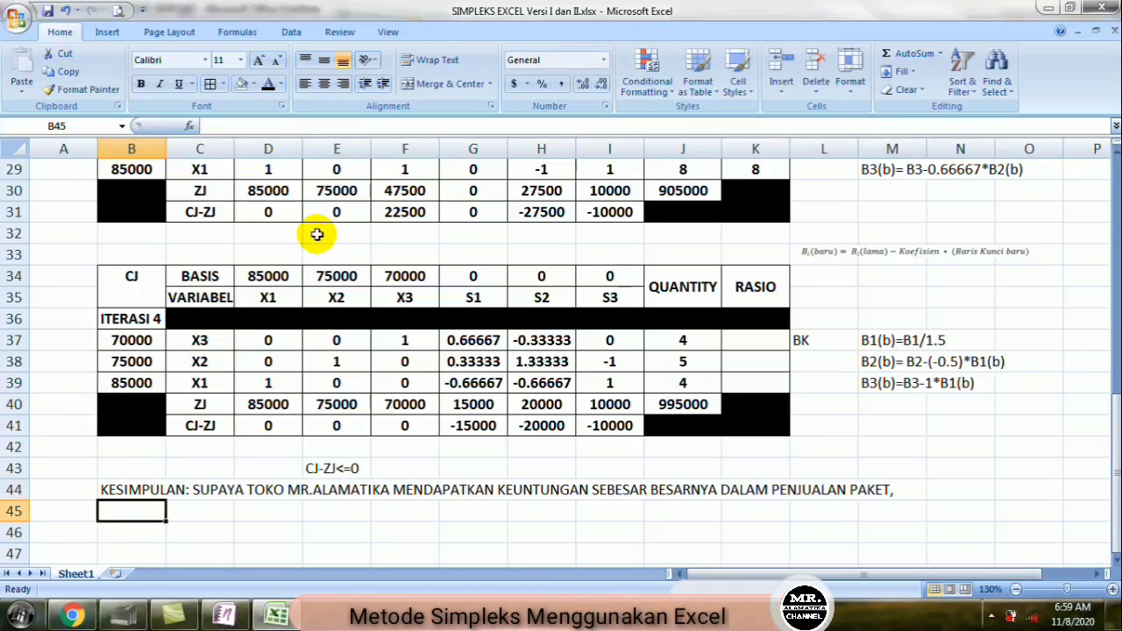
Step: Continue the conclusion in C45 with the text "MAKA SEBAIKNYA MEMPRODUKSI PAKET A SEBANYAK 4"
key("Tab")
type("MAKA ")
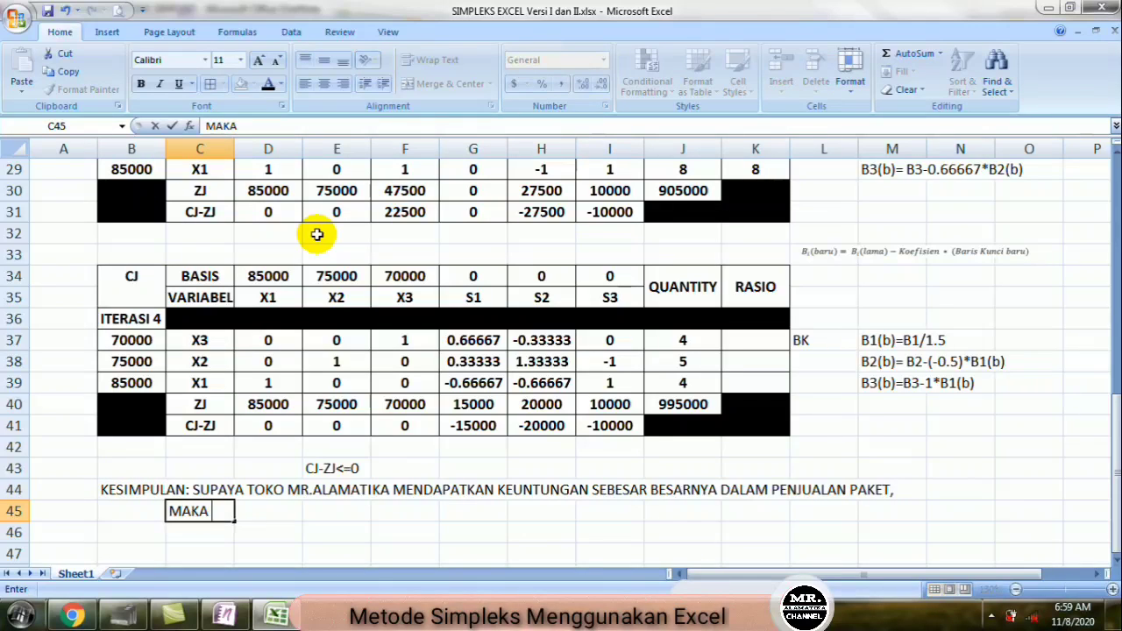
type("SEBA")
type("IKN")
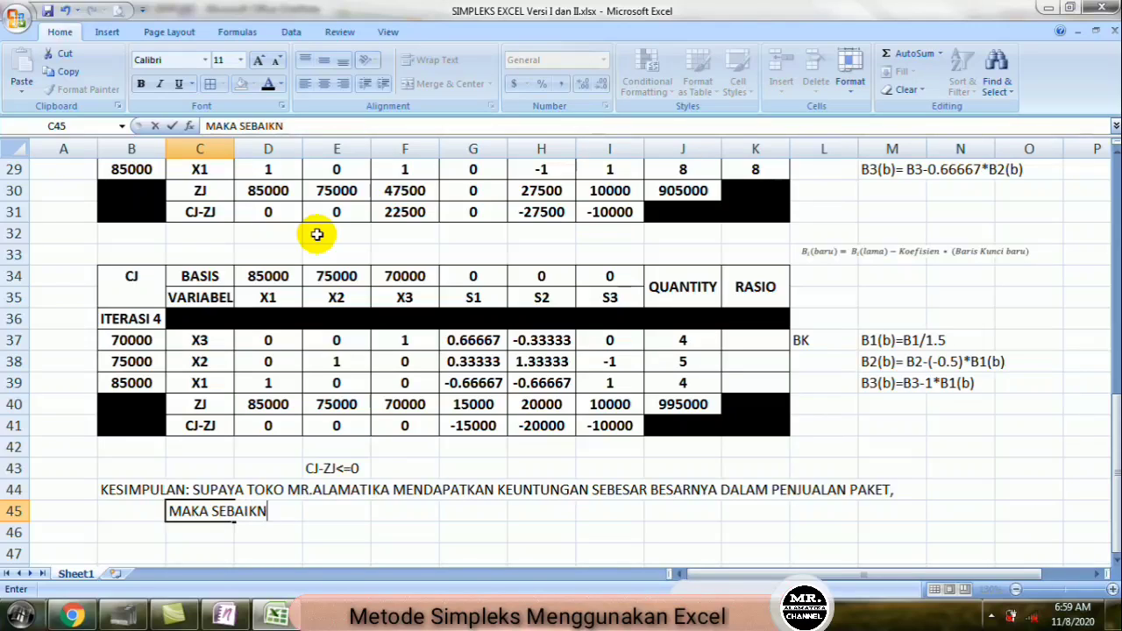
type("YA MEM")
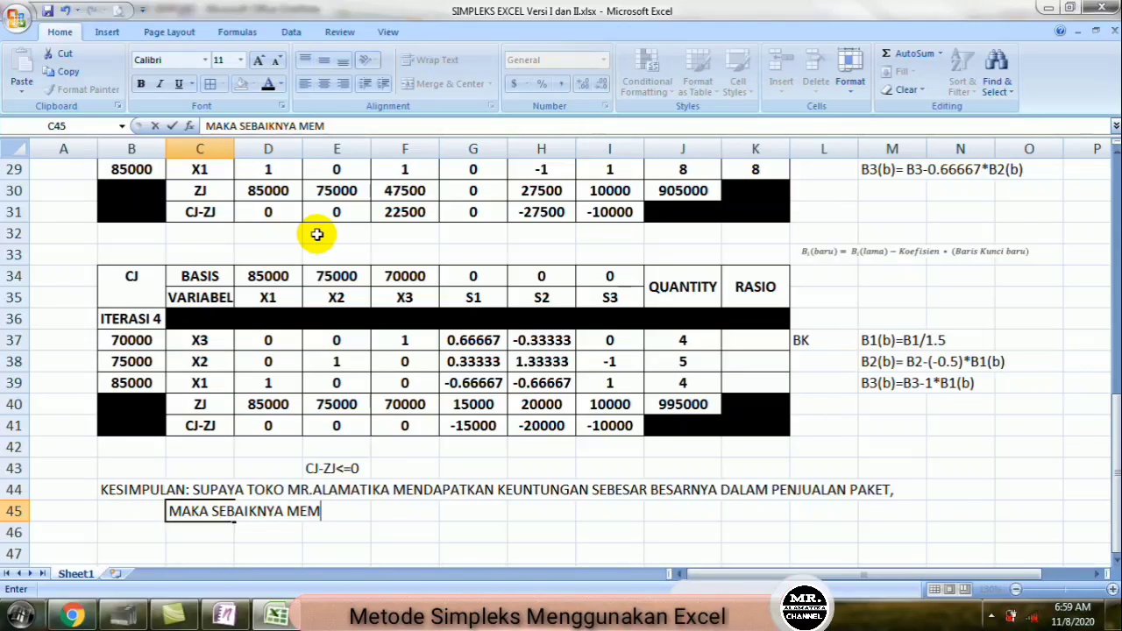
type("PROD")
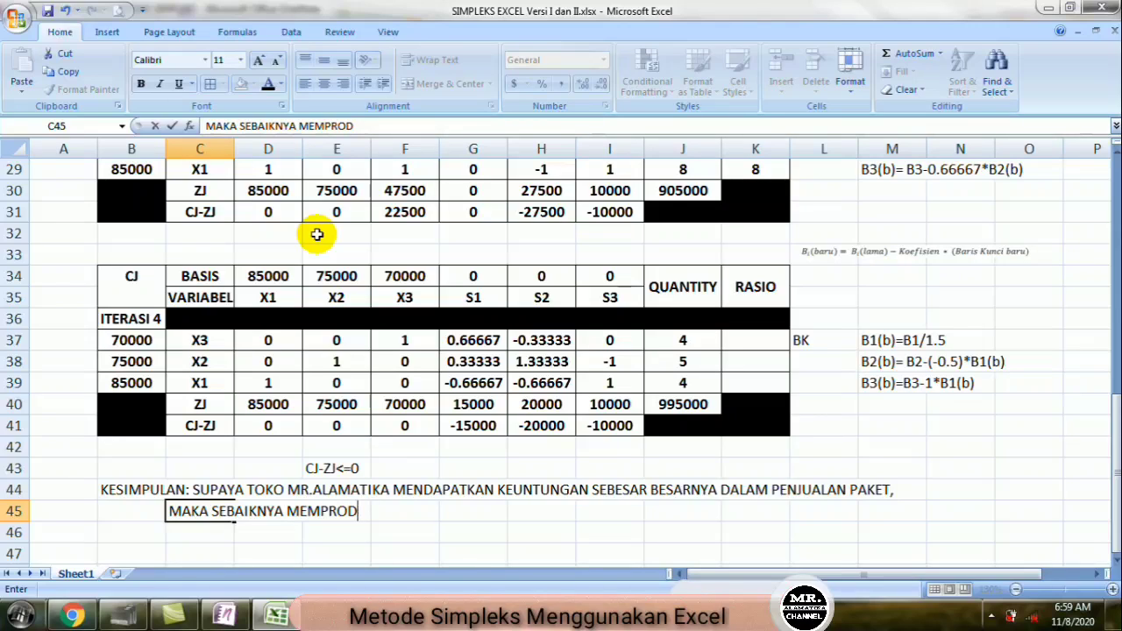
type("UKSI PA")
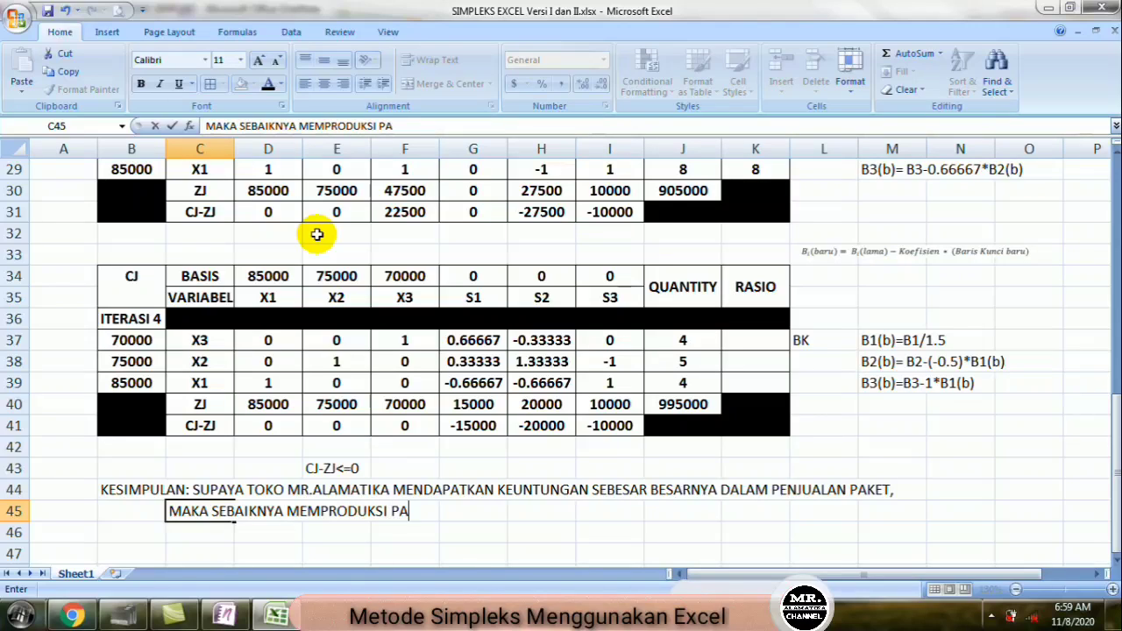
type("KETA")
key("BackSpace")
type("A SEBANYAK")
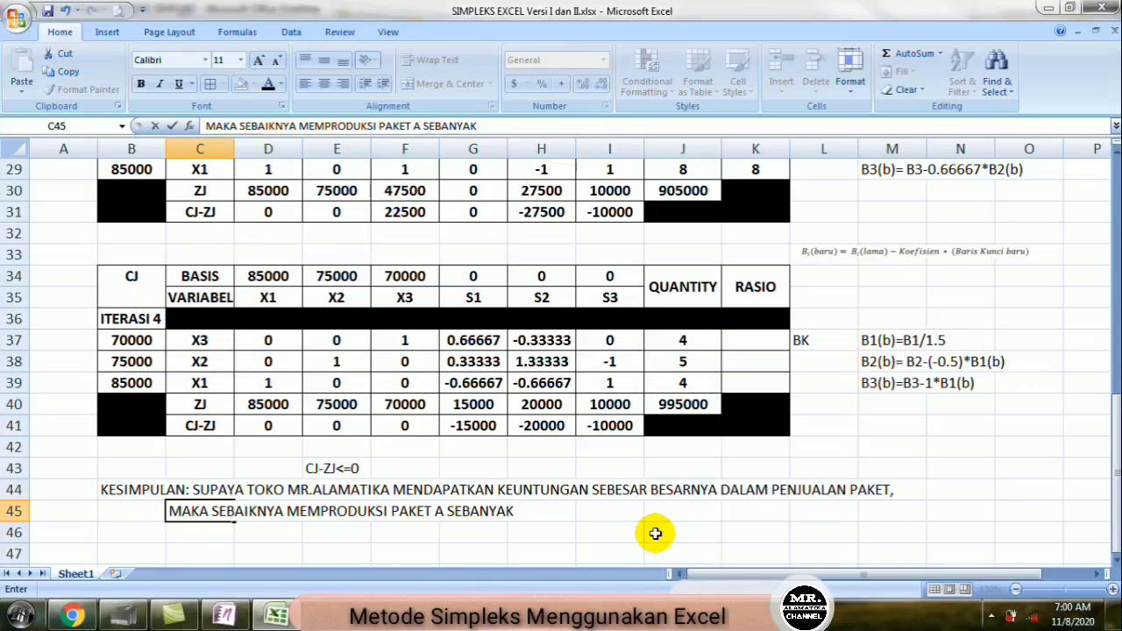
type("4")
key("Return")
Step: Move the phrase "PAKET A SEBANYAK 4" out of the C45 text into its own cell, D46
key("Right")
key("Right")
key("Right")
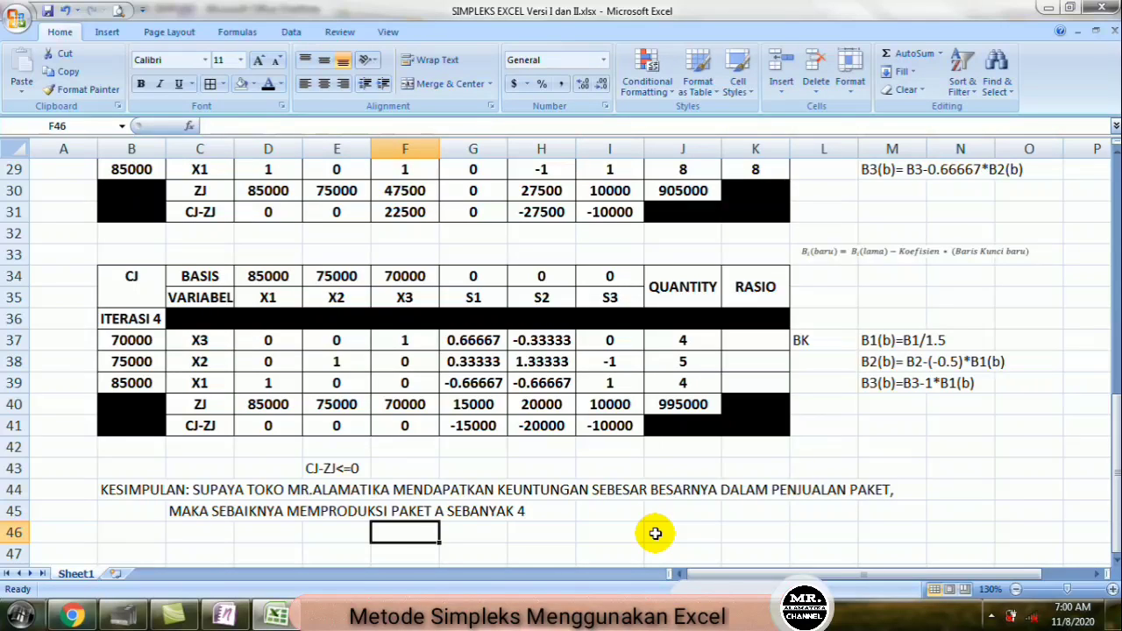
key("Up")
key("Left")
key("Left")
key("Left")
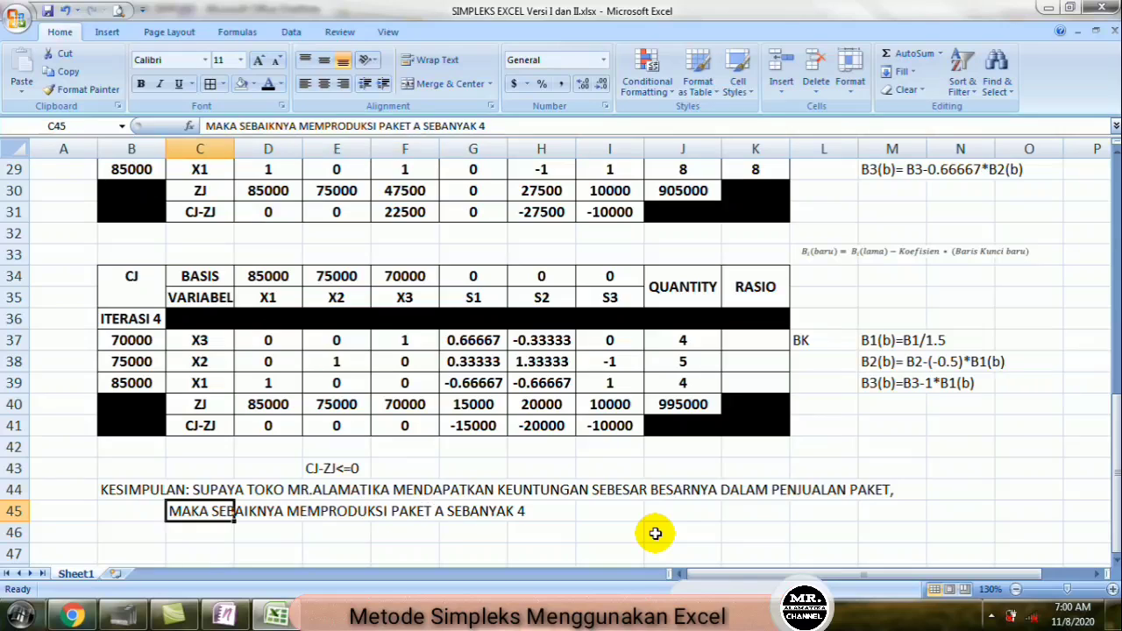
double_click(200, 512)
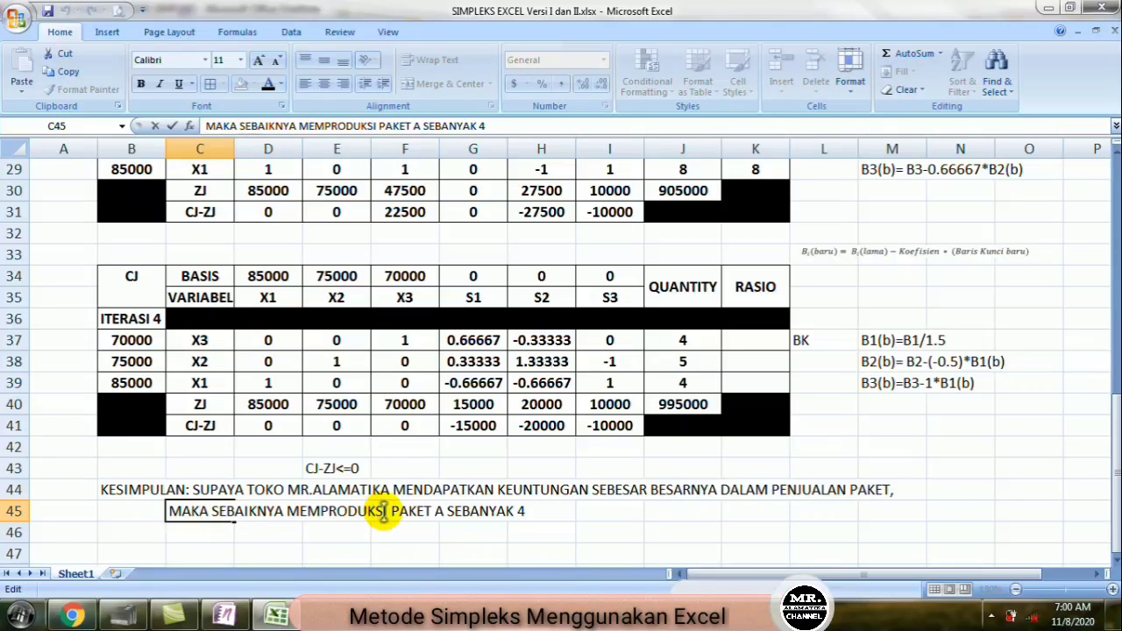
left_click_drag(387, 512, 527, 512)
key("ctrl+c")
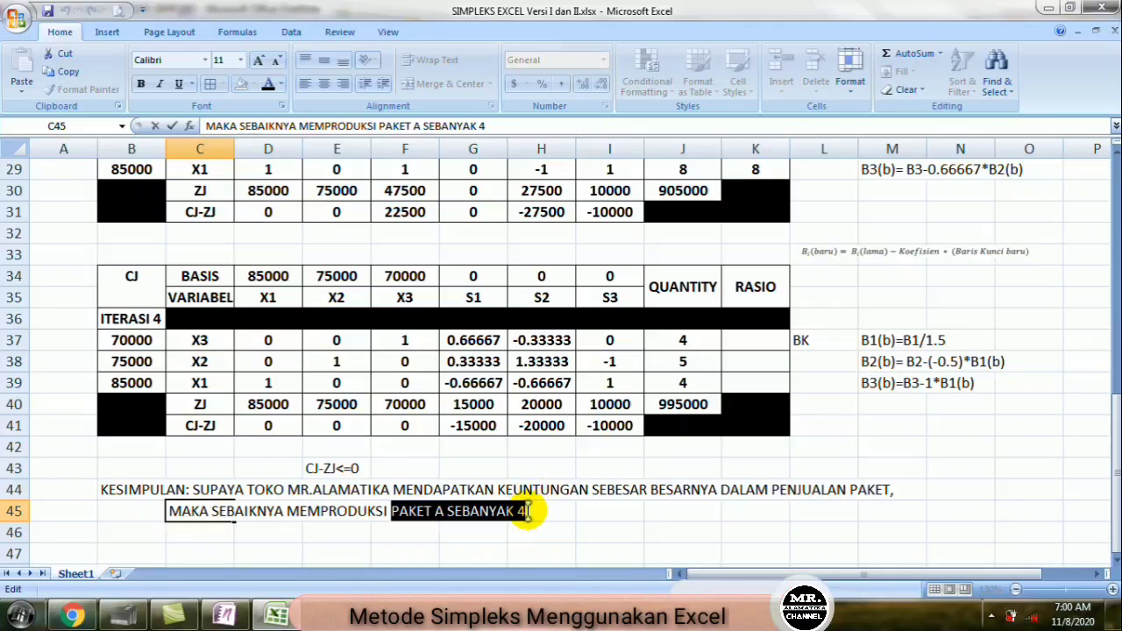
key("Delete")
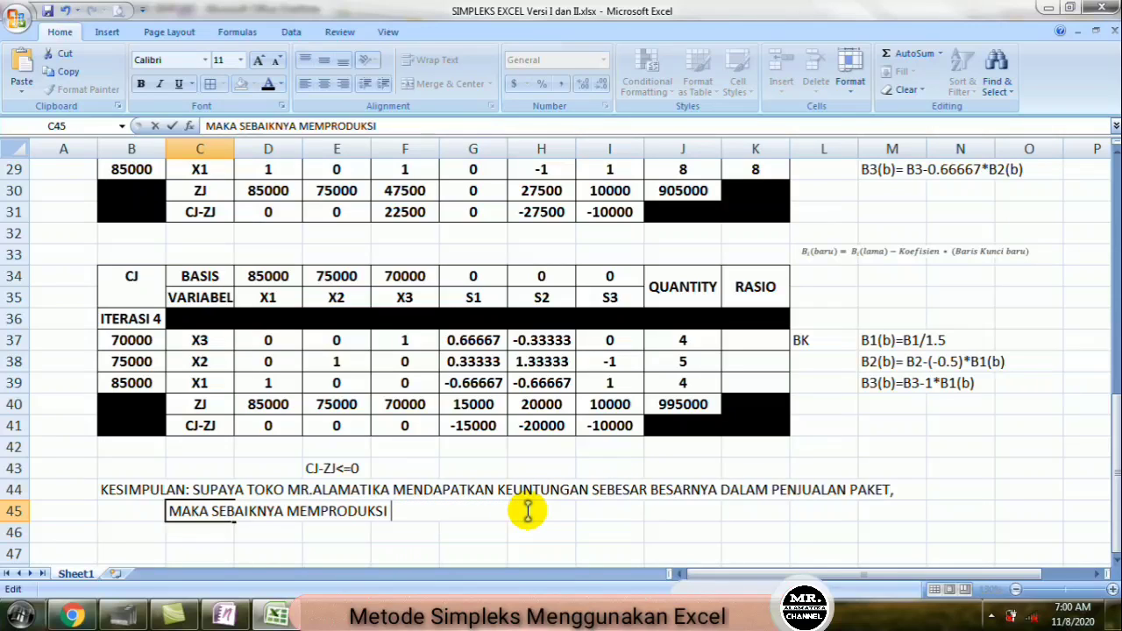
left_click(249, 534)
key("ctrl+v")
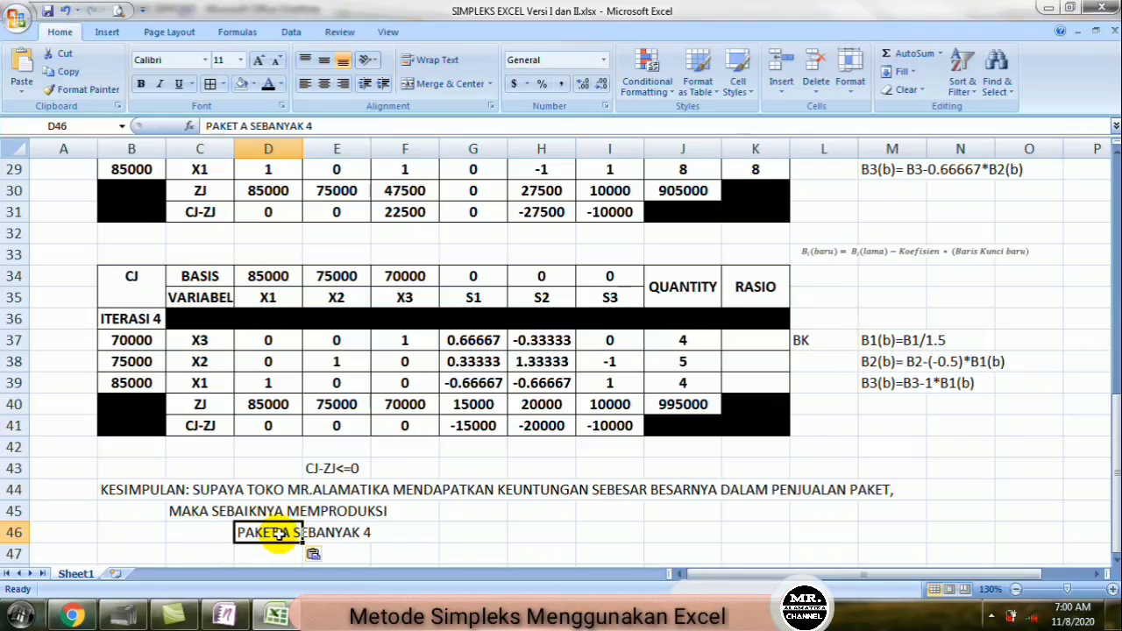
Step: Shorten the D46 text to "PAKET A" and enter its production quantity 4 in E46
double_click(274, 536)
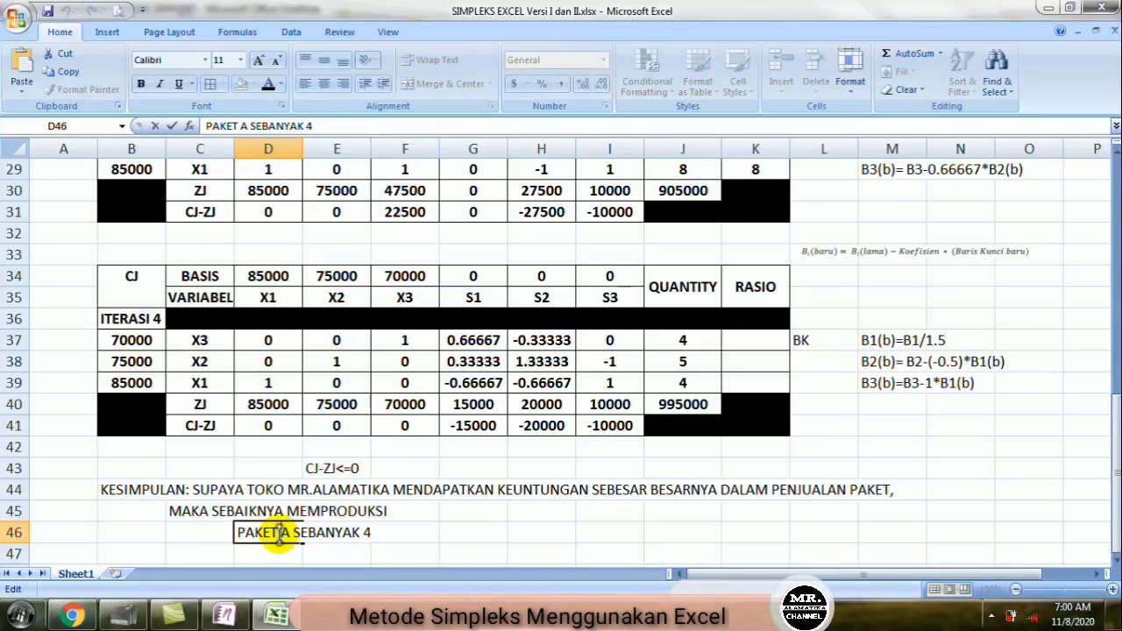
key("BackSpace")
key("BackSpace")
key("BackSpace")
key("BackSpace")
key("BackSpace")
key("BackSpace")
key("BackSpace")
key("BackSpace")
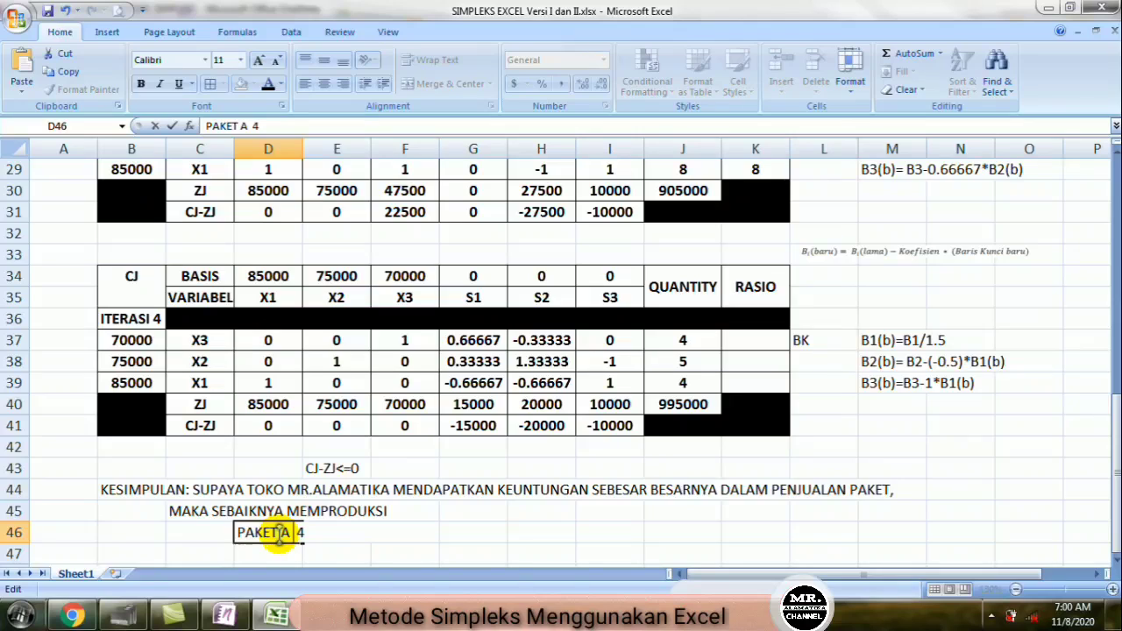
key("Delete")
key("Delete")
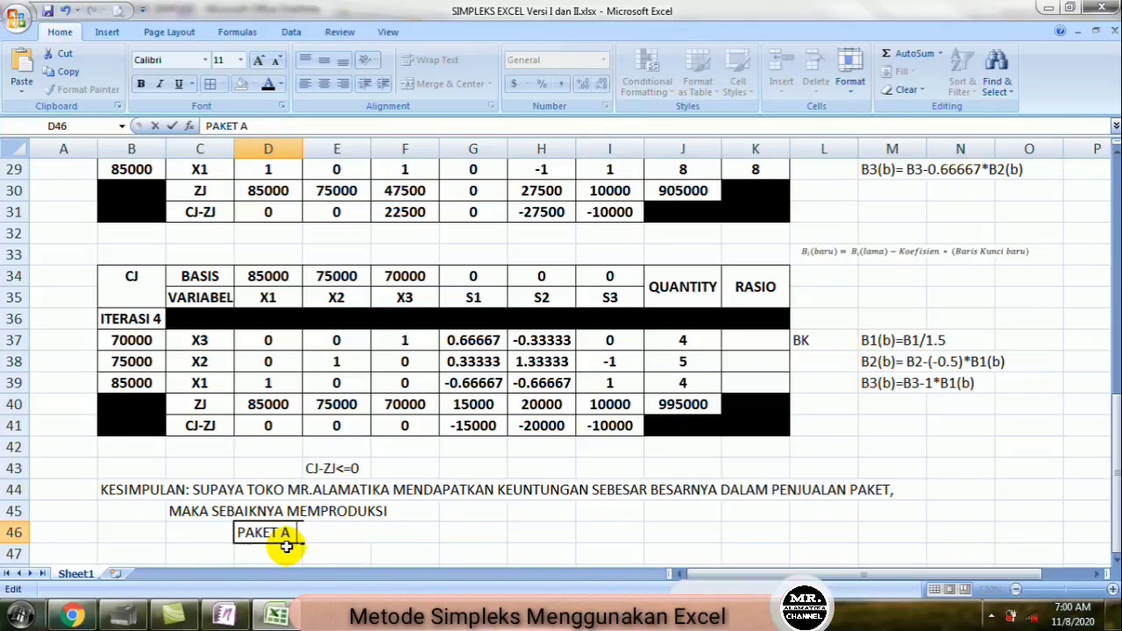
key("Return")
left_click(345, 530)
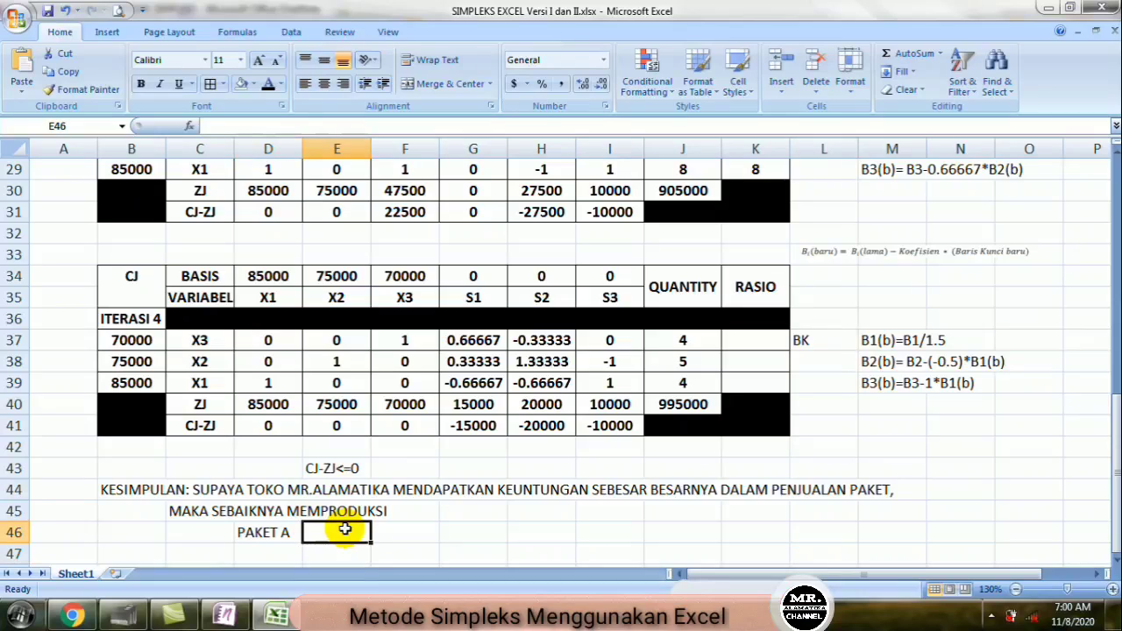
type("4")
key("Return")
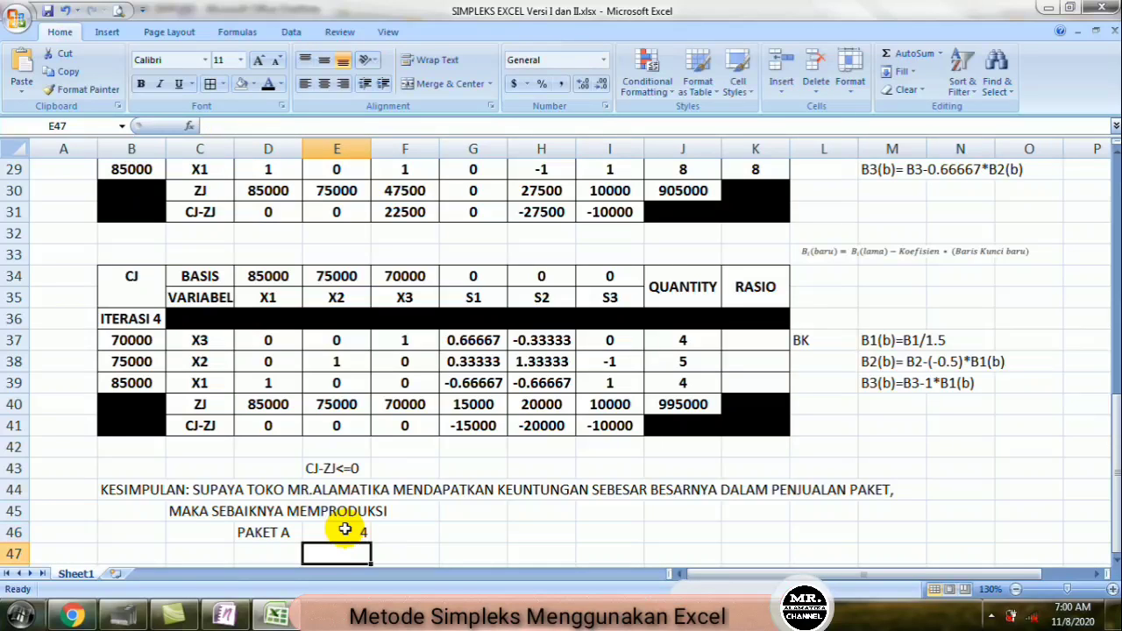
Step: Add "PAKET B" in D47 with its production quantity 5 in E47
key("Left")
type("PAKET B")
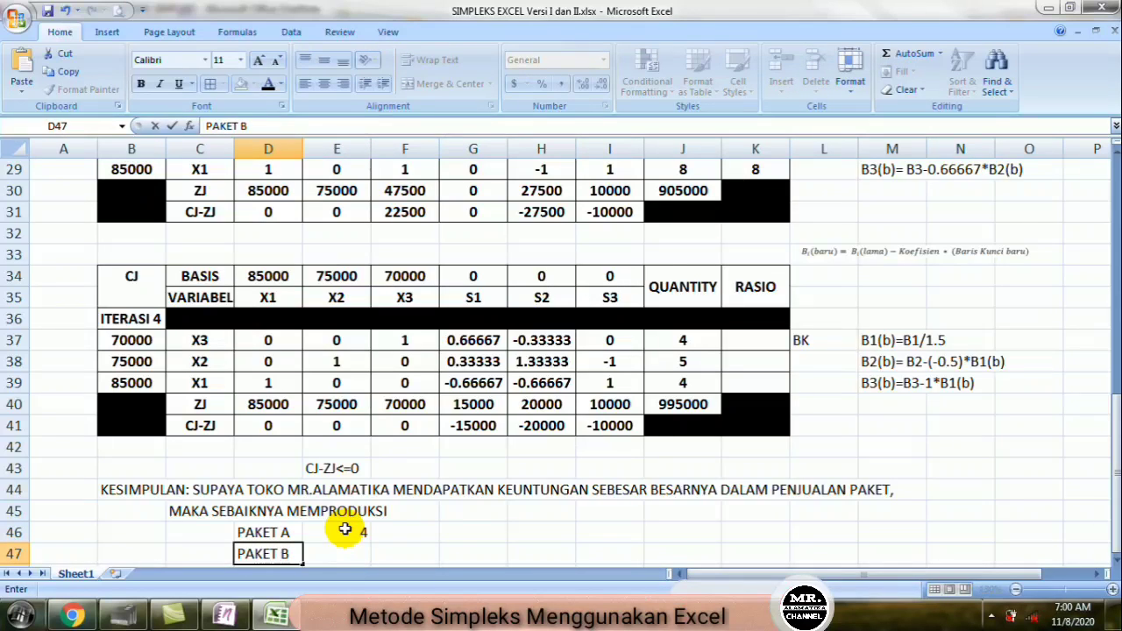
key("Tab")
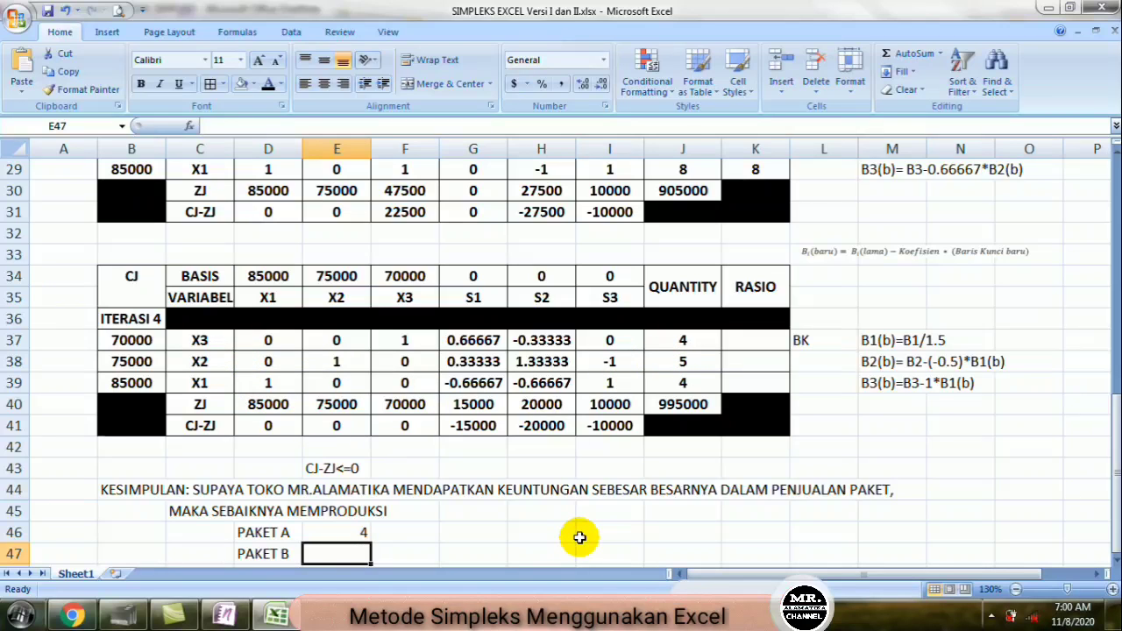
type("5")
key("Down")
key("Left")
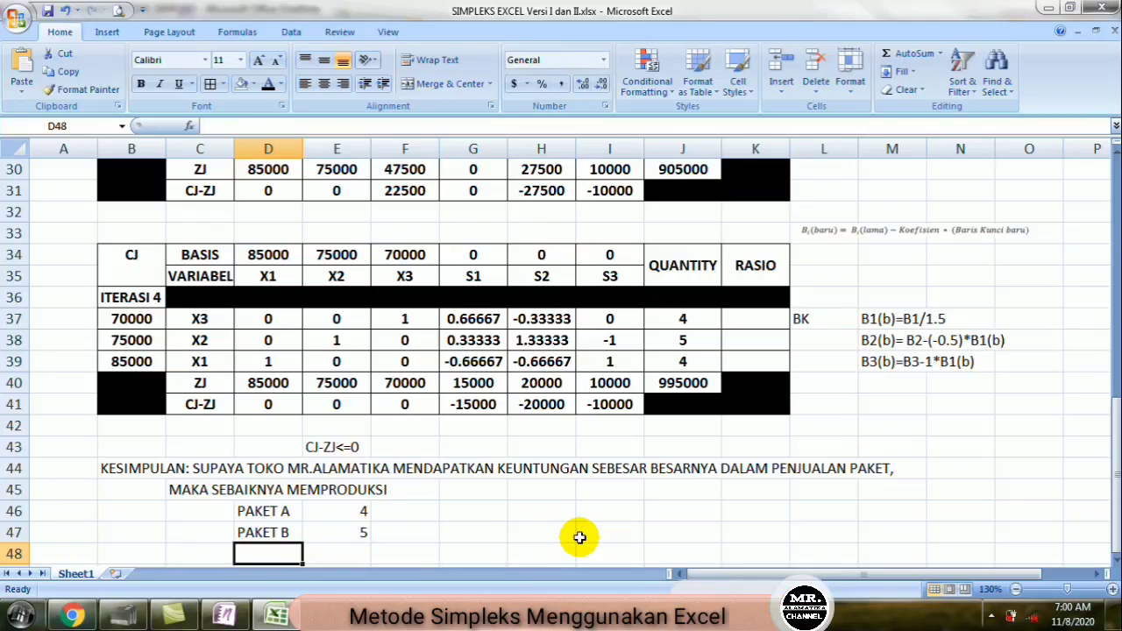
Step: Add "PAKET C" in D48 with its production quantity 4 in E48
type("PAKET C")
key("Tab")
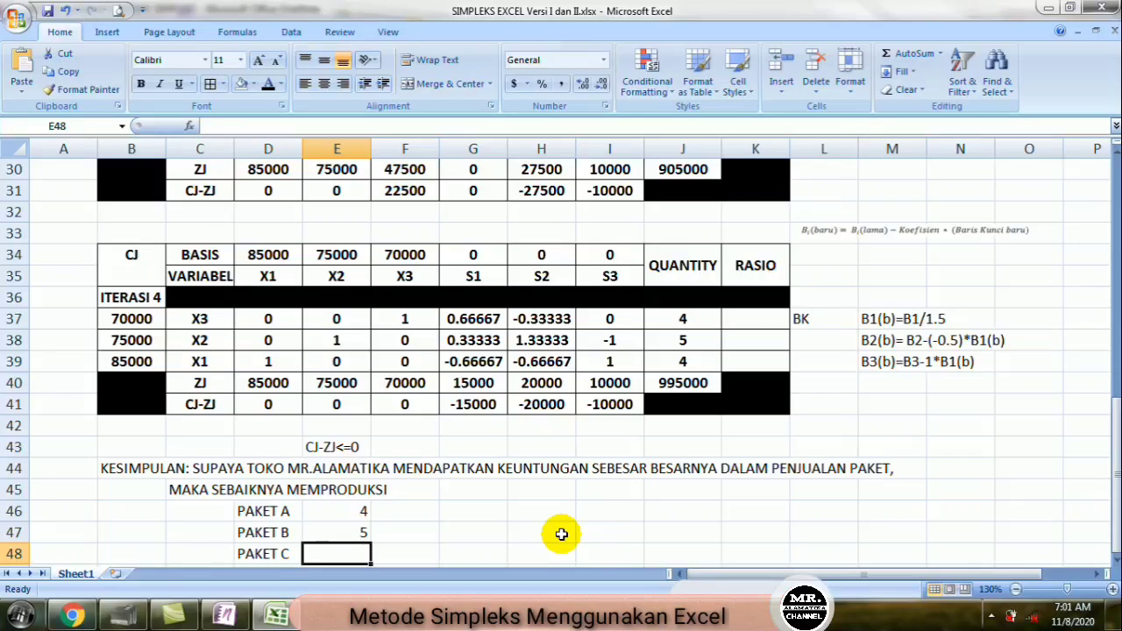
type("4")
key("Return")
Step: Enter the text "TOTAL KEUNTUNGAN YANG DIPEROLEH SEBESAR" in C49
key("Left")
key("Left")
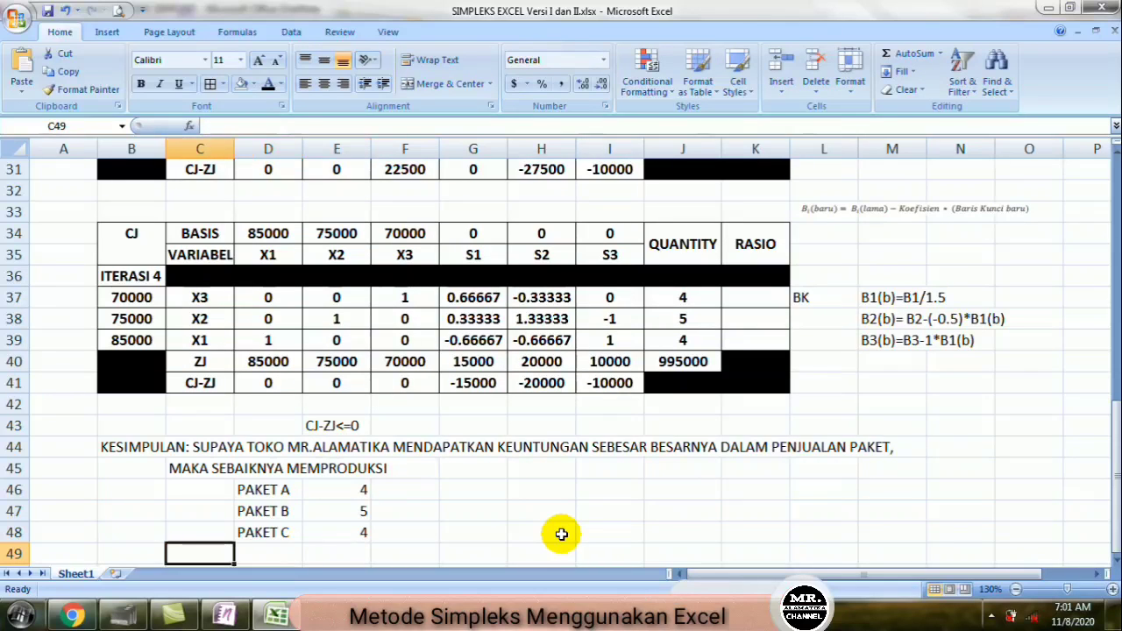
type("TOTAL ")
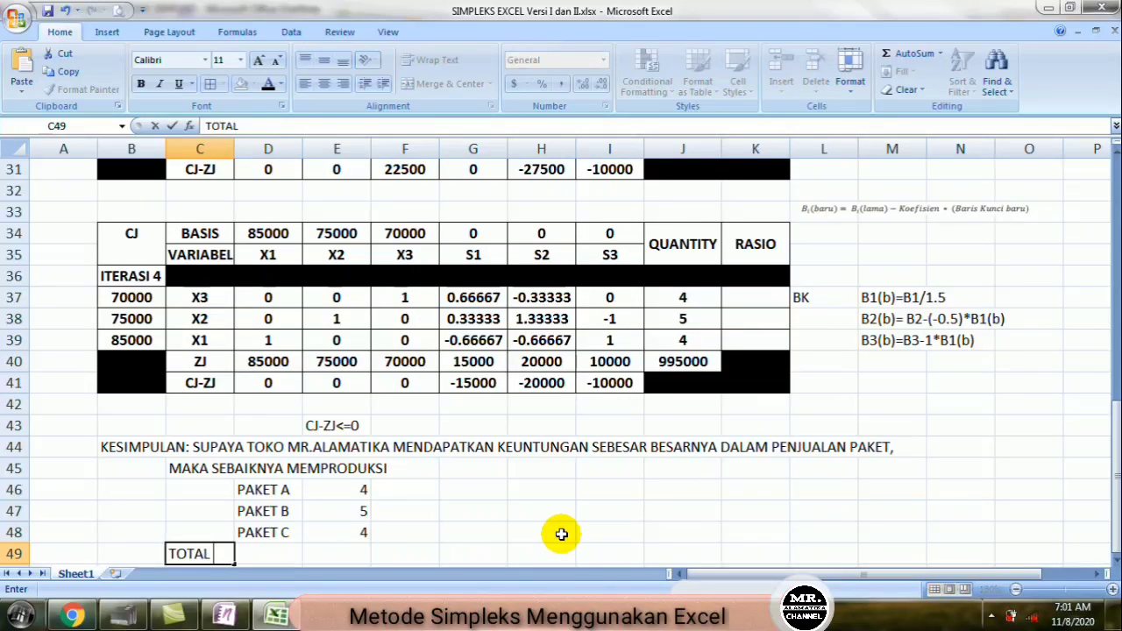
type("KEUNTUNGAN Y")
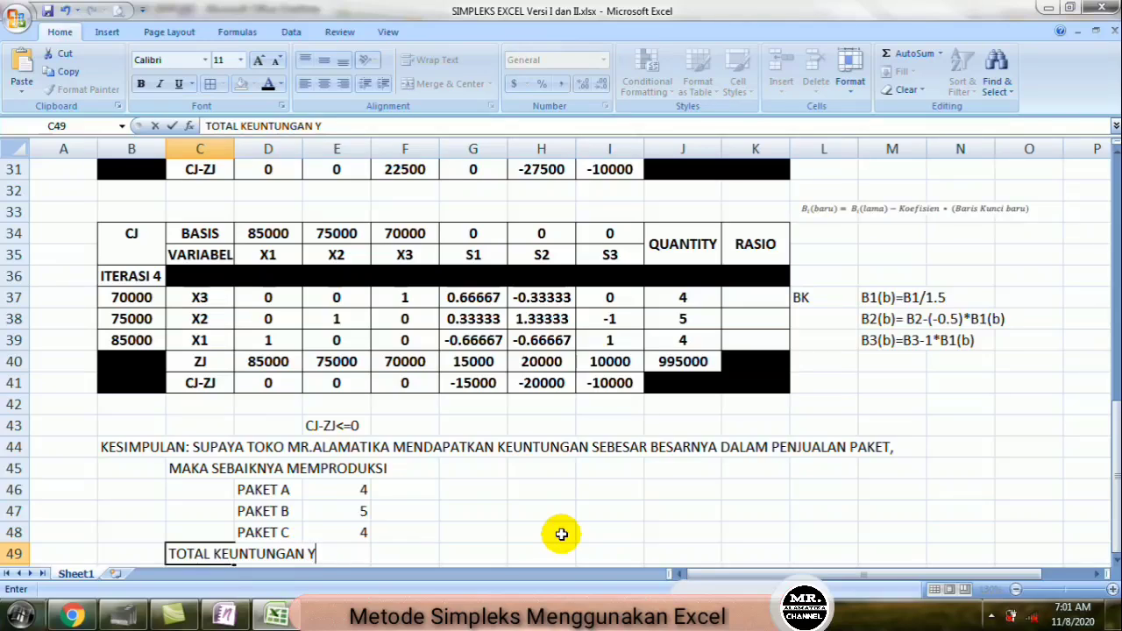
type("ANG DIPETROLEH")
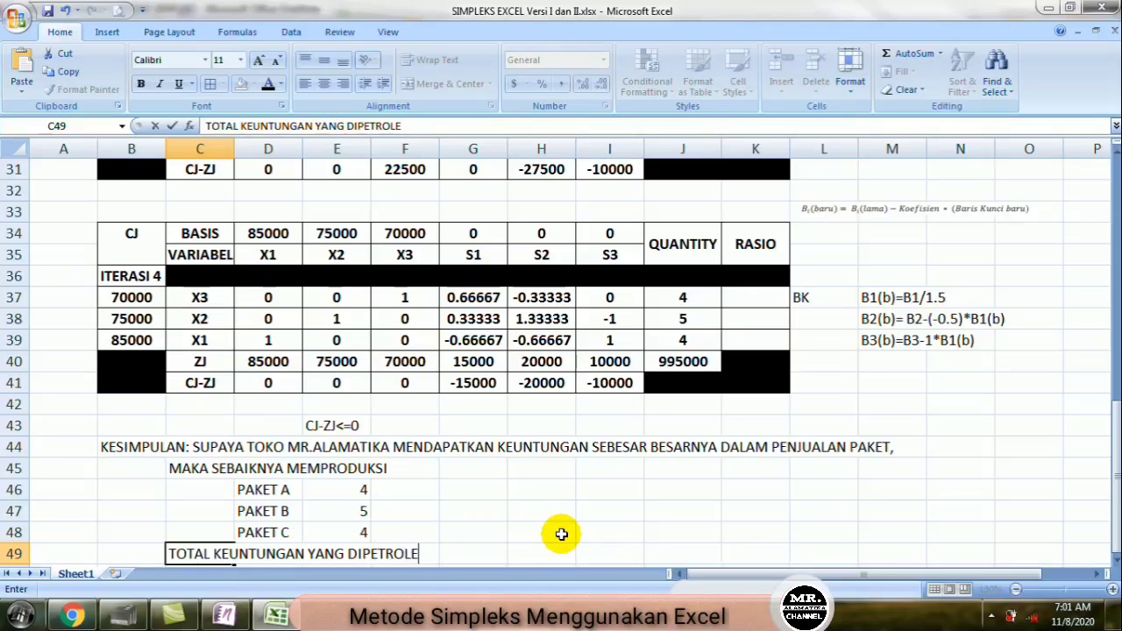
key("BackSpace")
key("BackSpace")
key("BackSpace")
key("BackSpace")
key("BackSpace")
key("BackSpace")
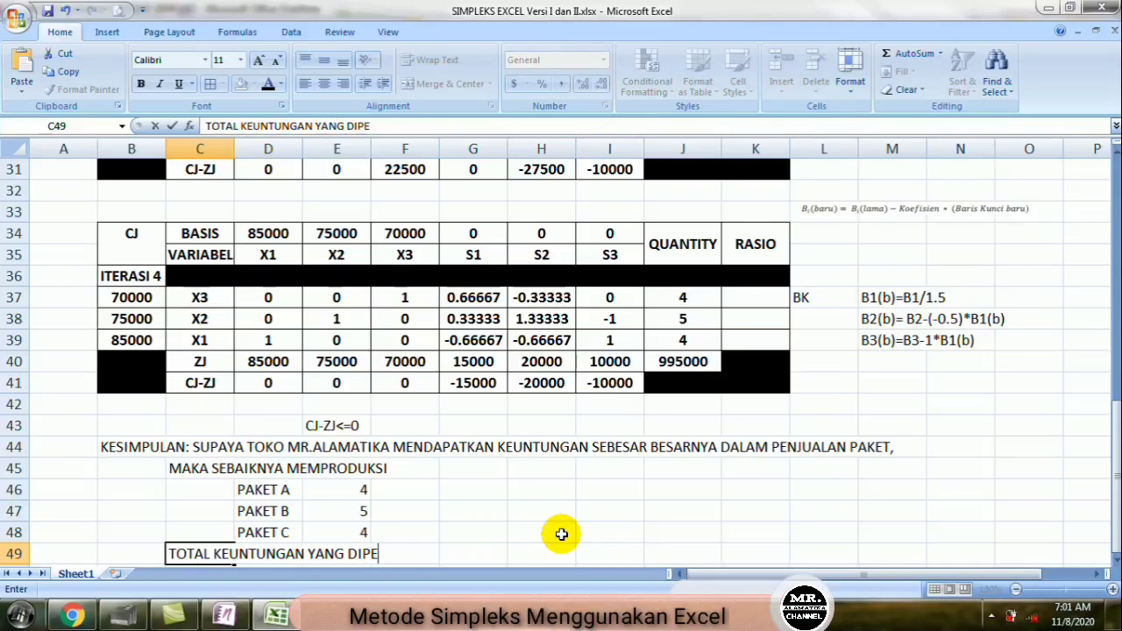
type("ROLEH SEBESAR")
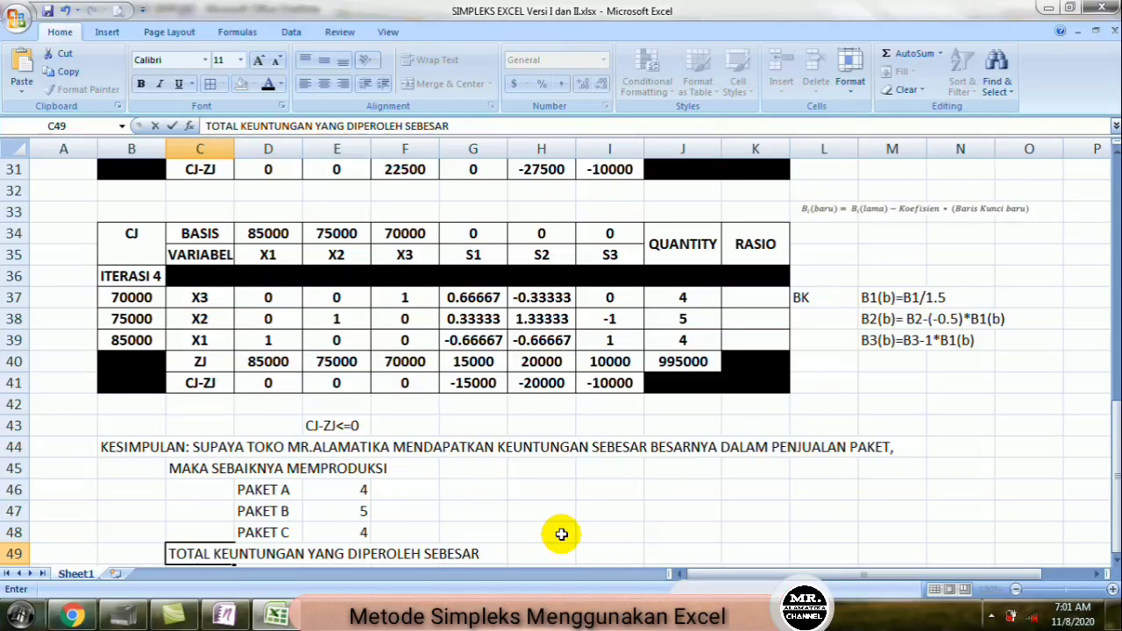
key("Return")
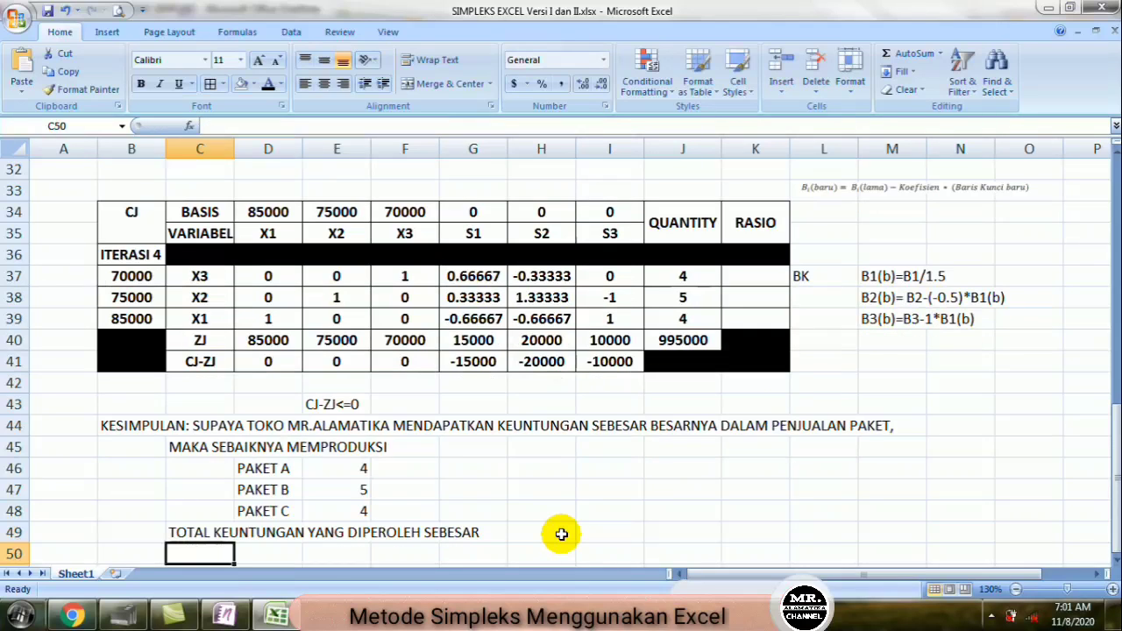
Step: Show the total profit in D50 with the formula =J40, linking to the Iterasi 4 ZJ quantity
key("Right")
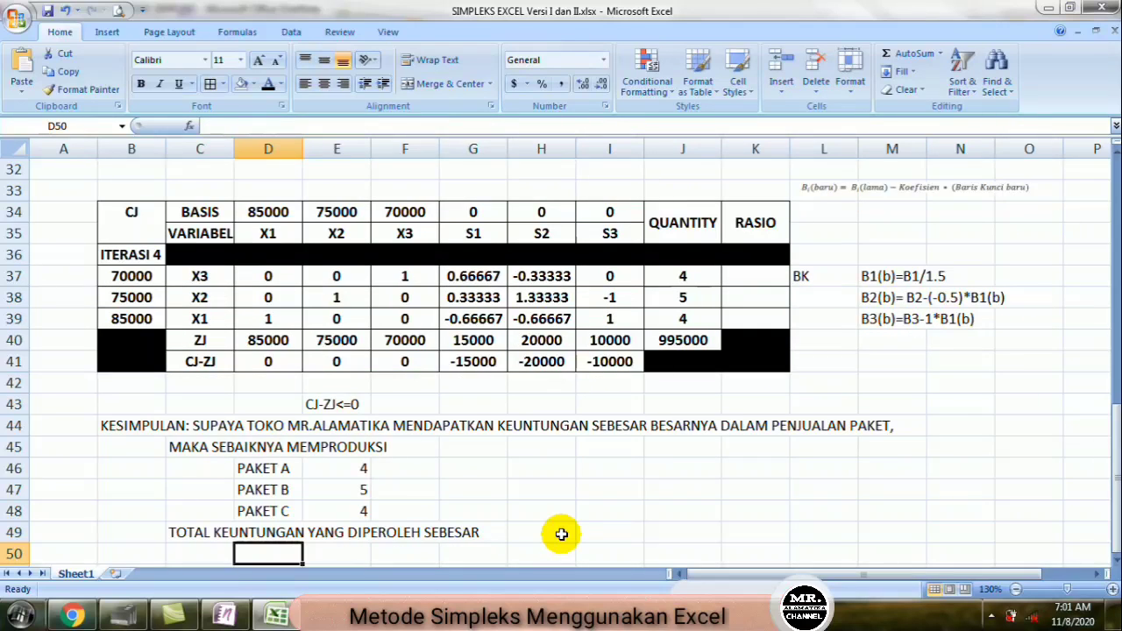
type("=")
left_click(704, 341)
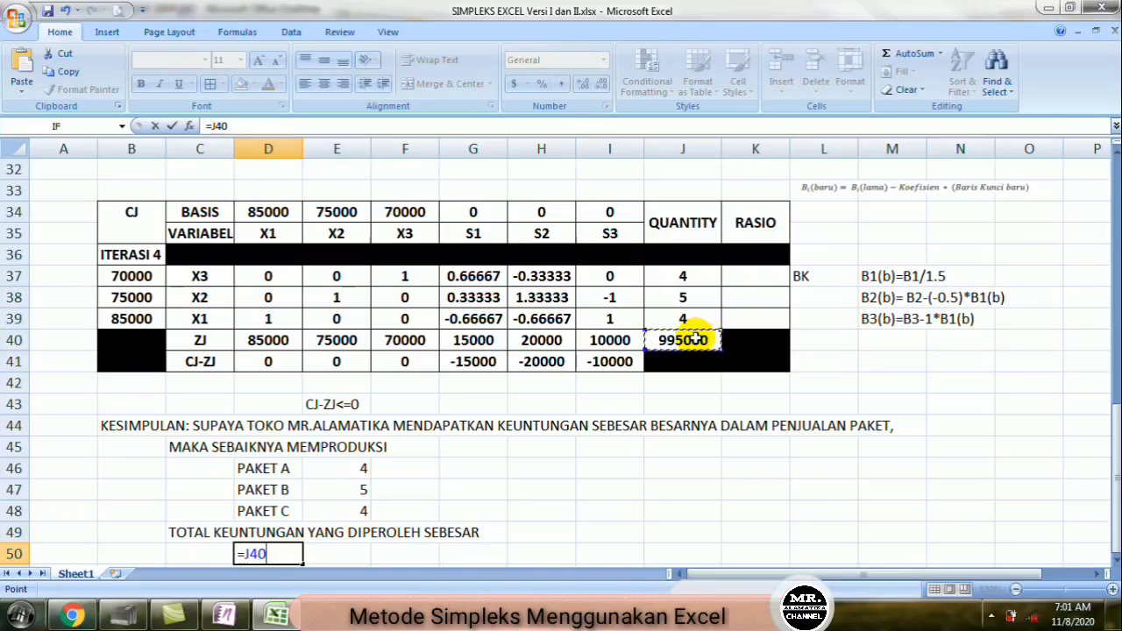
key("Return")
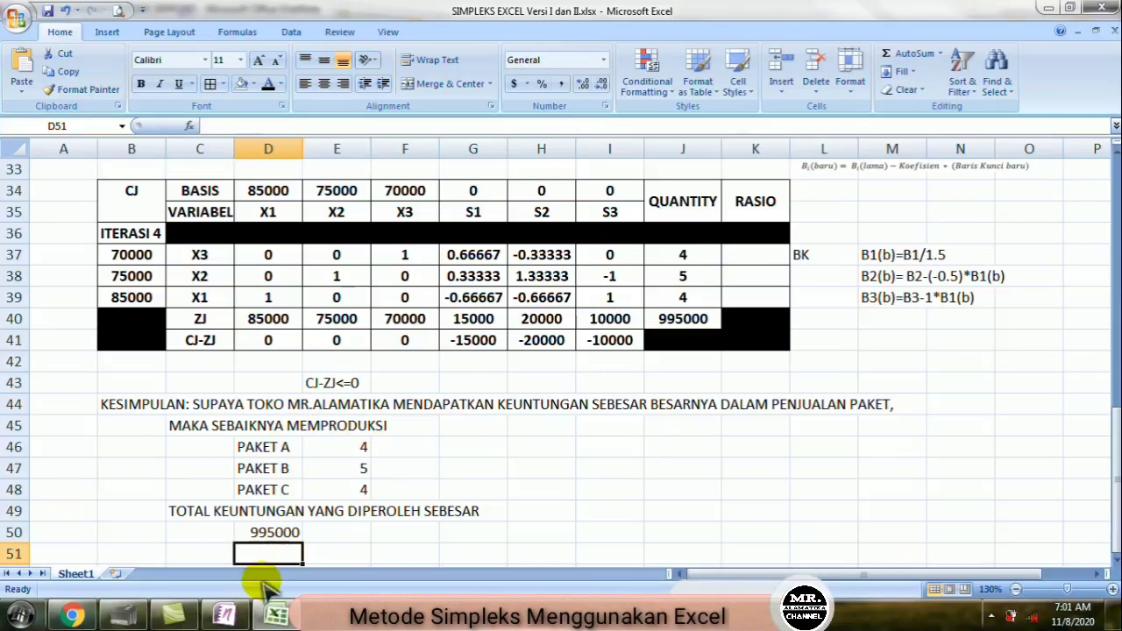
Step: Switch to OneNote to review the three-variable maximum case problem and its constraints, and return to the conclusion in Excel
left_click(225, 616)
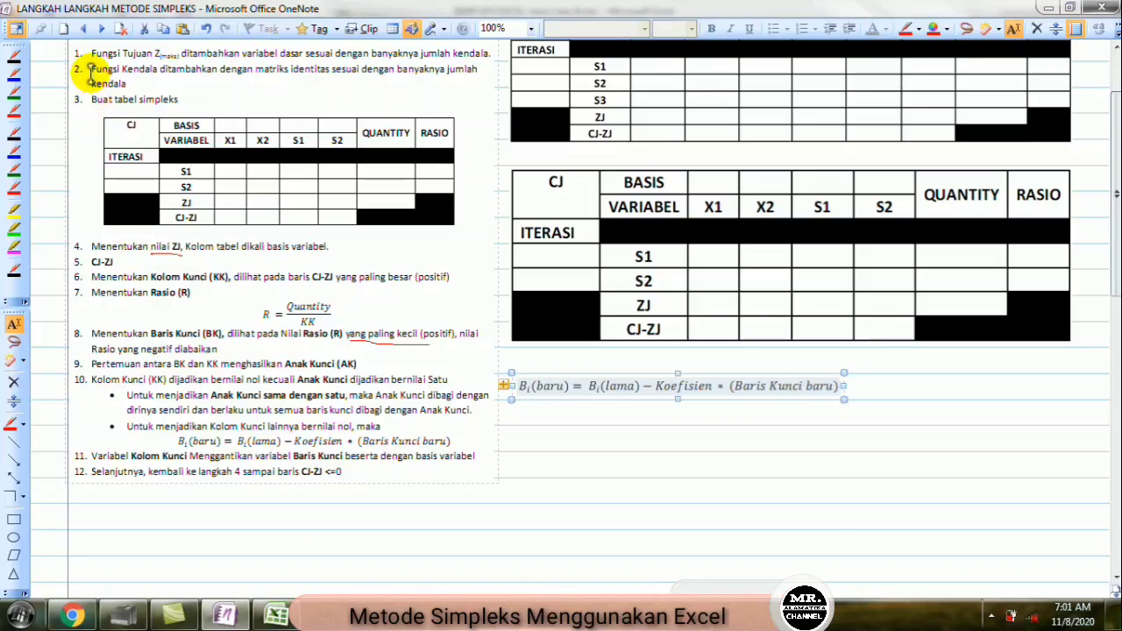
left_click(87, 29)
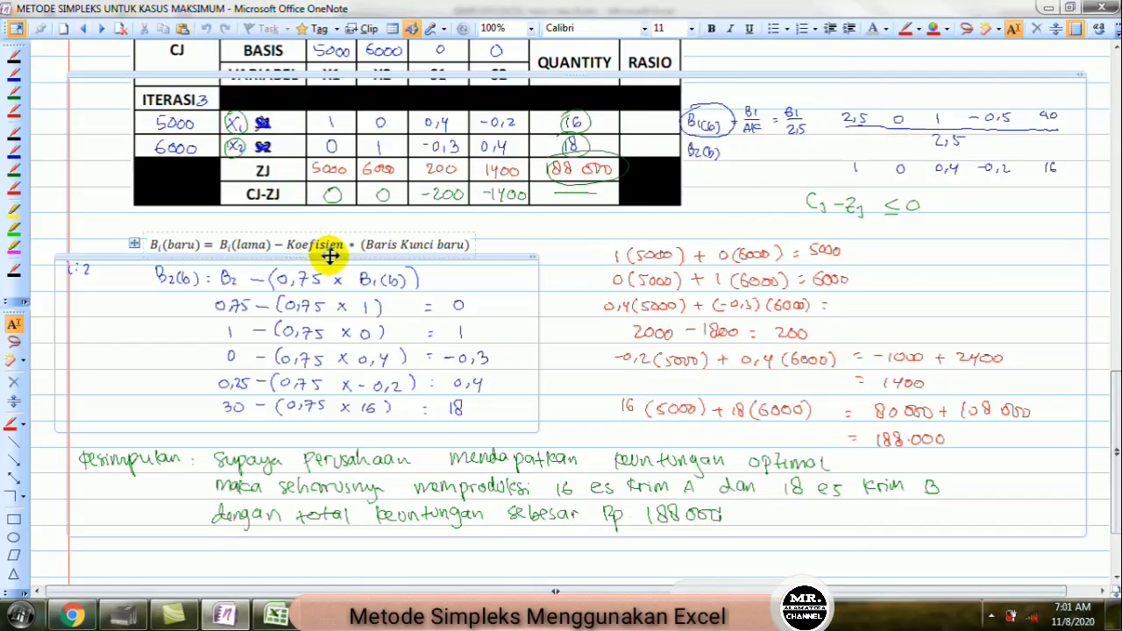
left_click(103, 29)
left_click(103, 29)
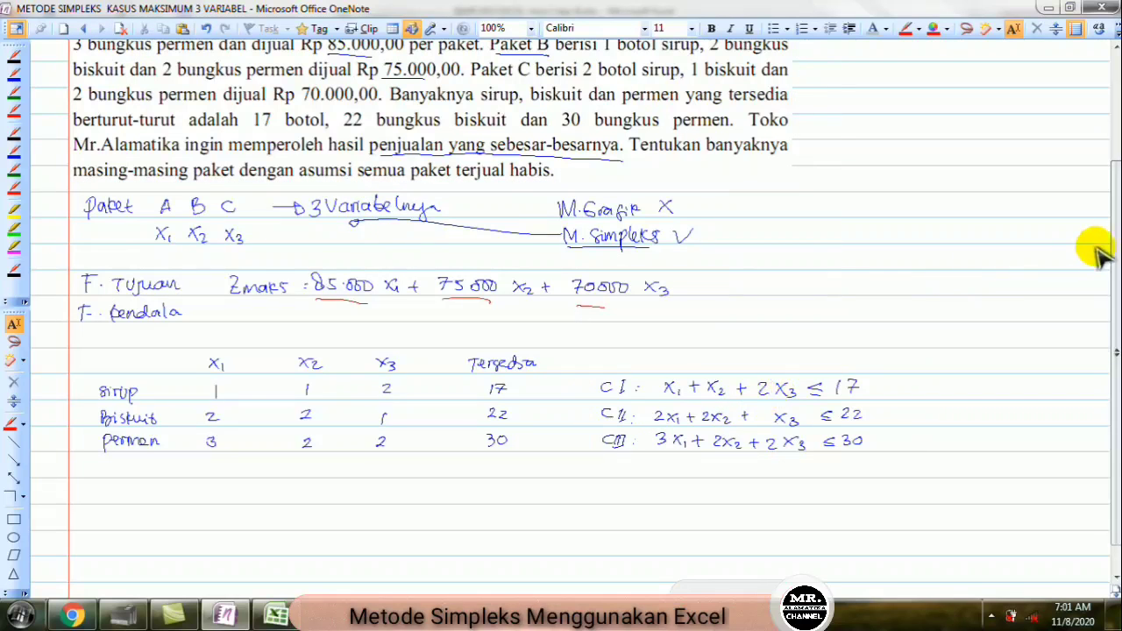
scroll(1109, 259, "up", 2)
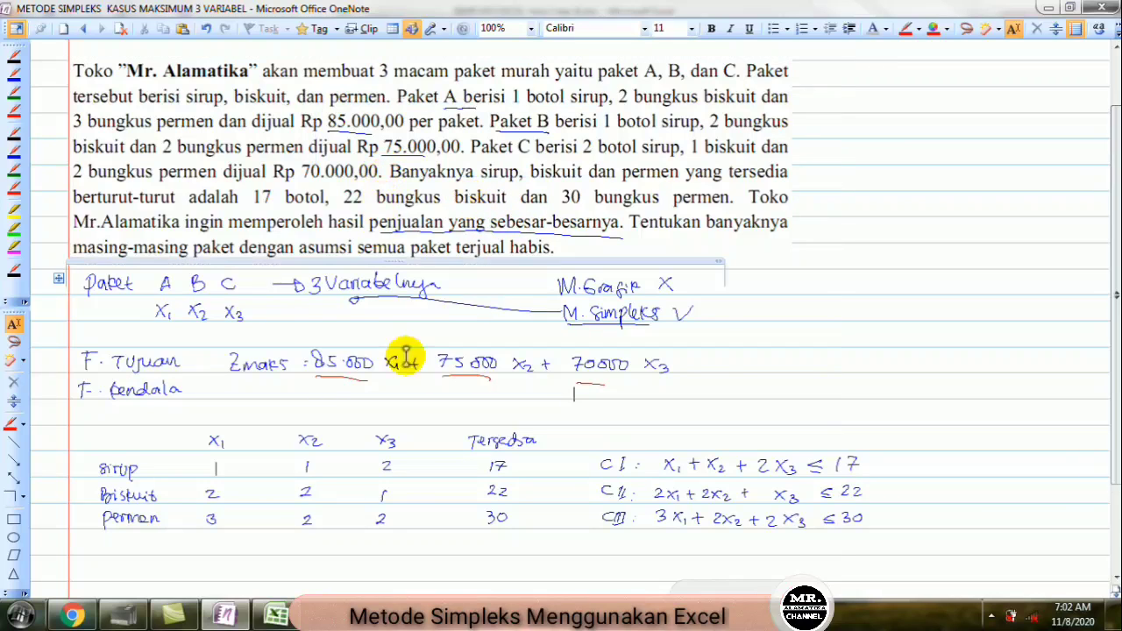
left_click(274, 614)
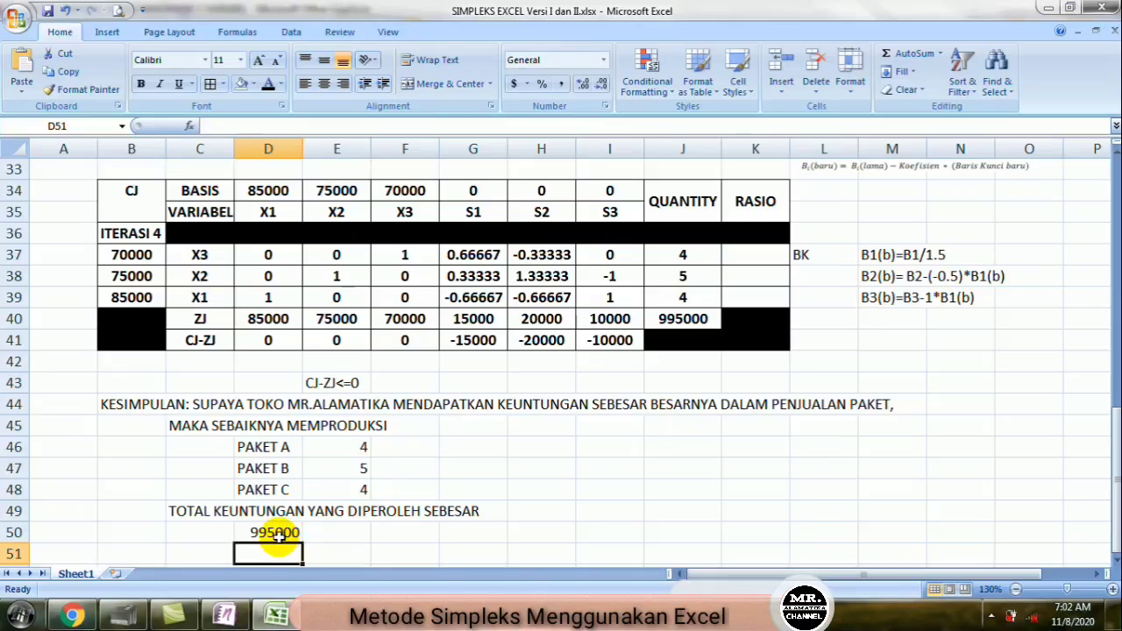
left_click(343, 535)
key("Up")
key("Up")
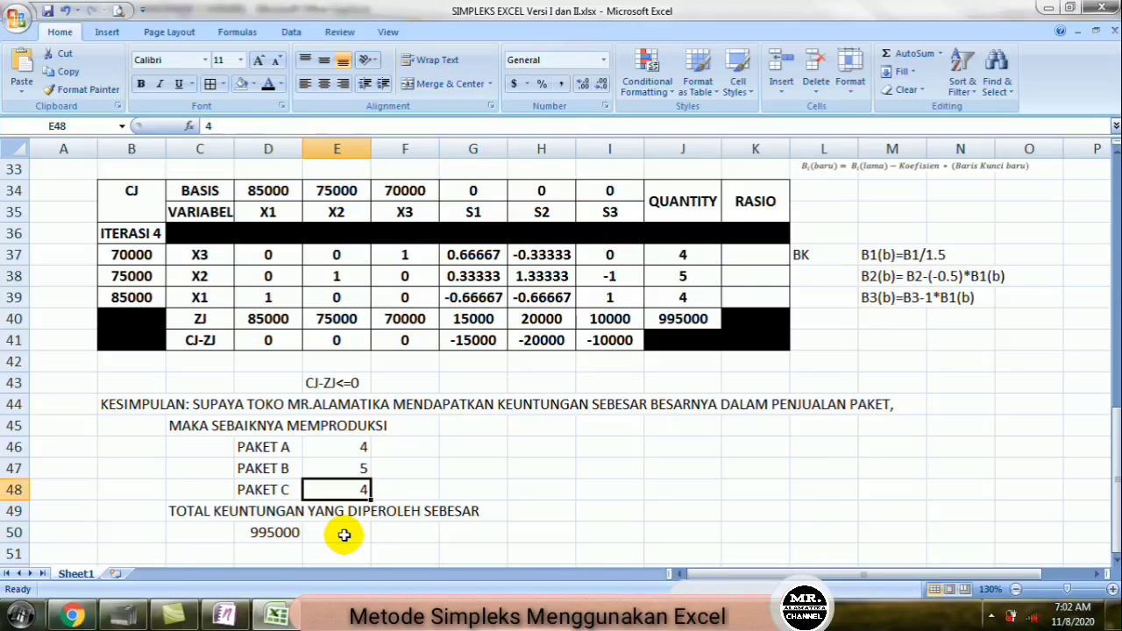
Step: Launch POM for Windows 3 and load the Linear Programming module
left_click(19, 614)
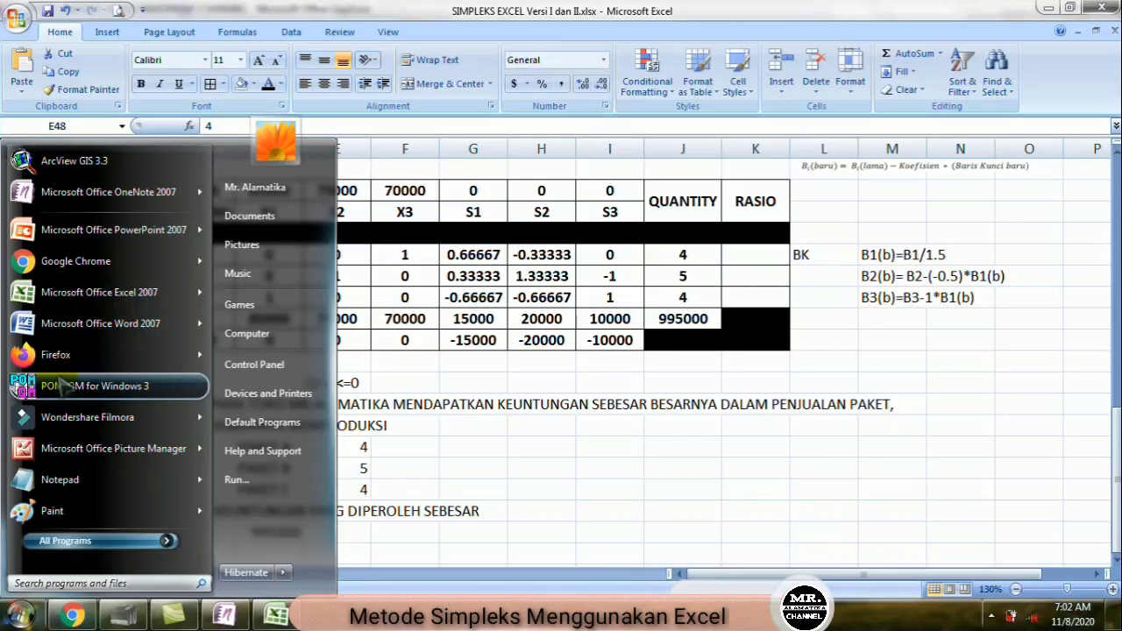
left_click(61, 386)
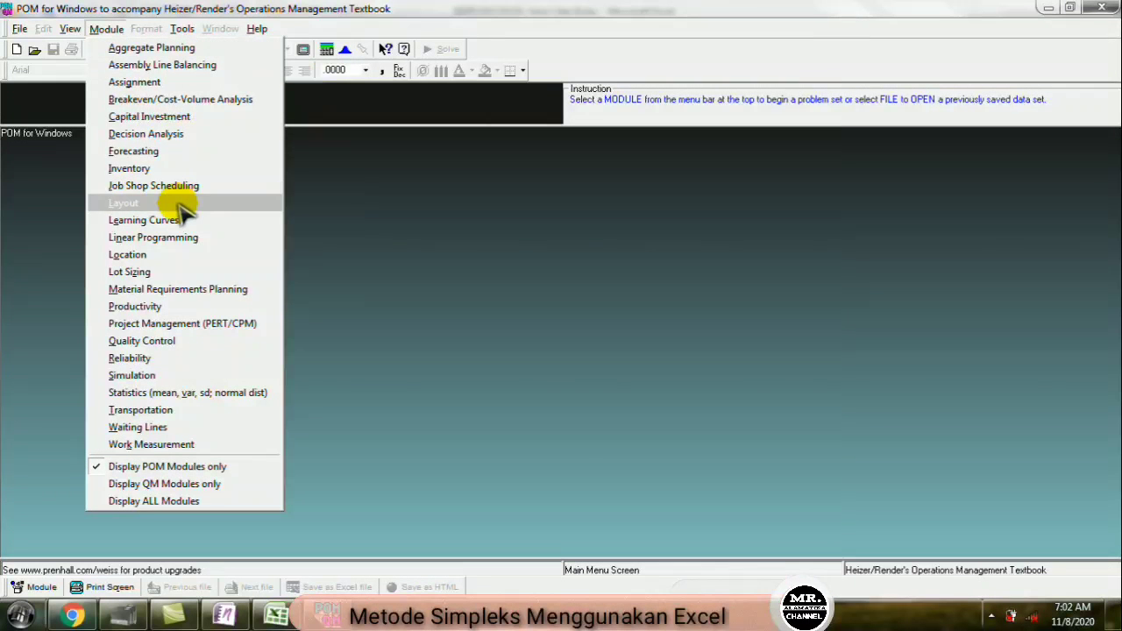
left_click(157, 237)
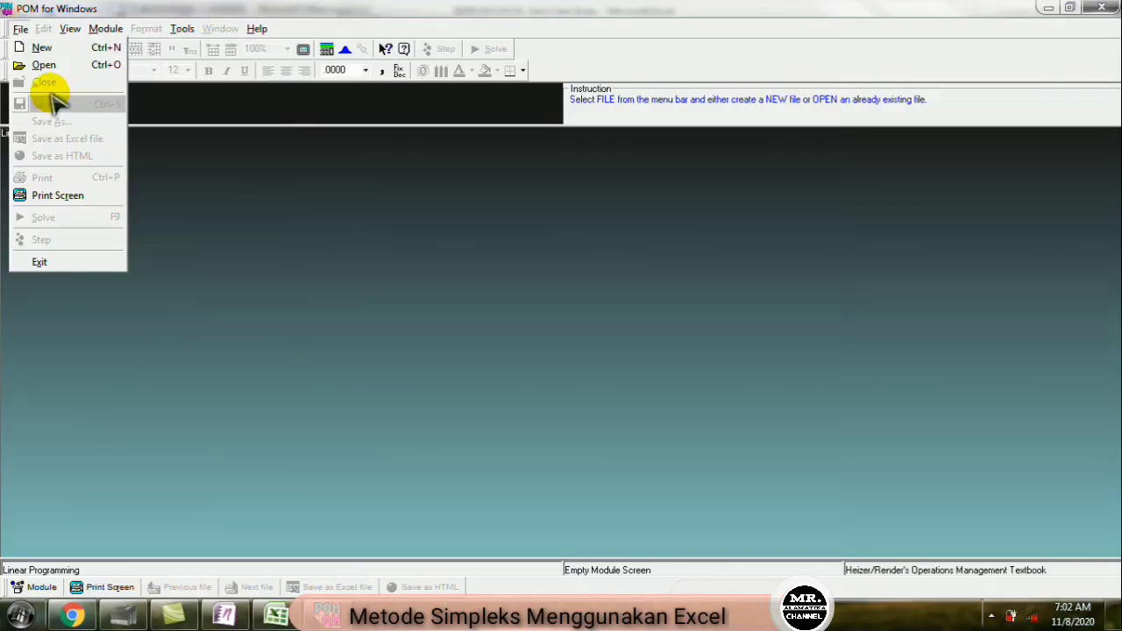
Step: Create a new Linear Programming data set with 3 constraints and 3 variables, keeping the Maximize objective
left_click(41, 49)
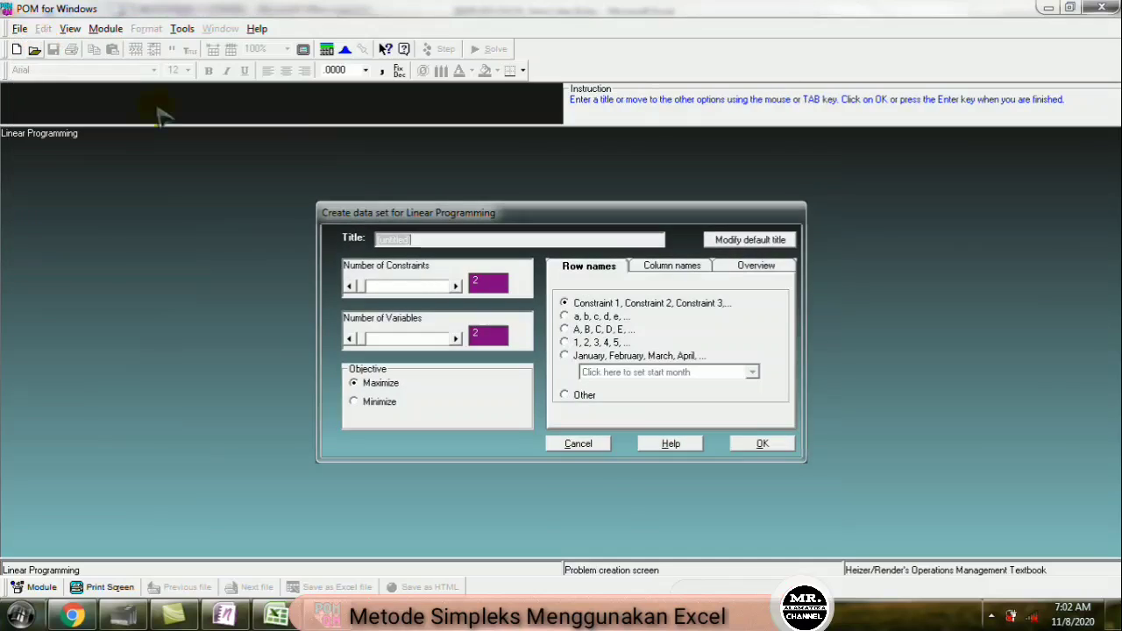
left_click(455, 286)
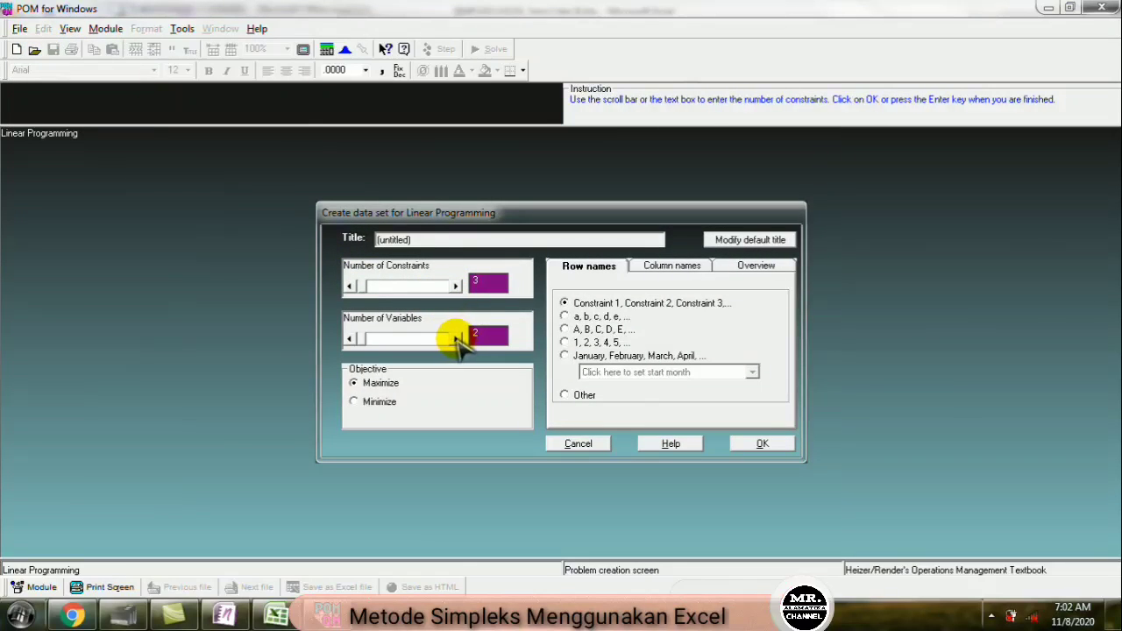
left_click(456, 339)
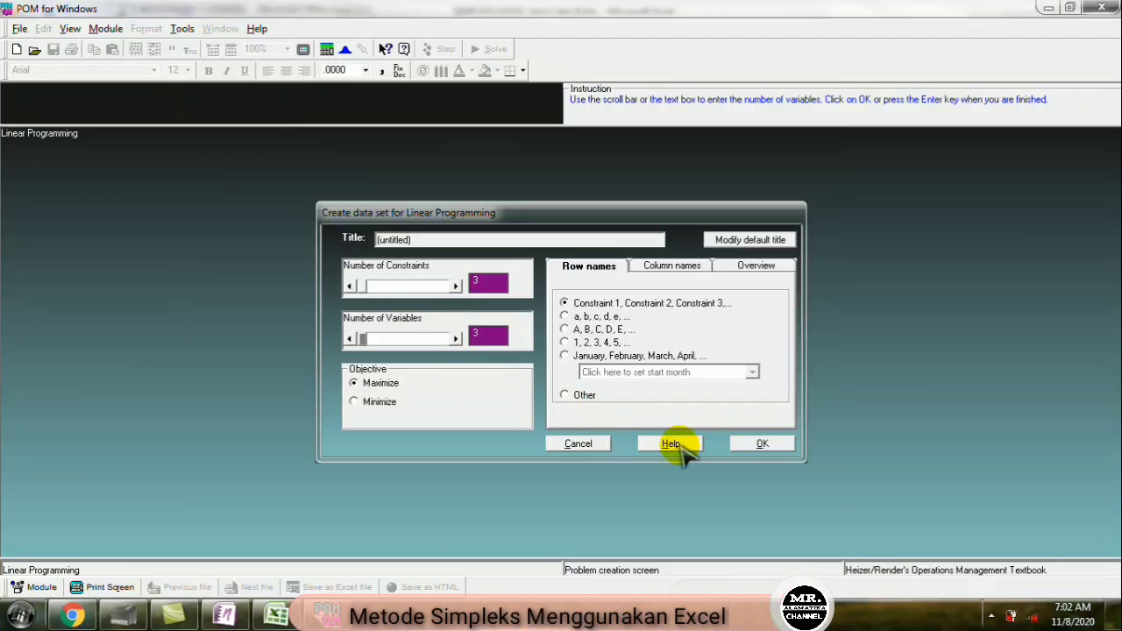
left_click(763, 444)
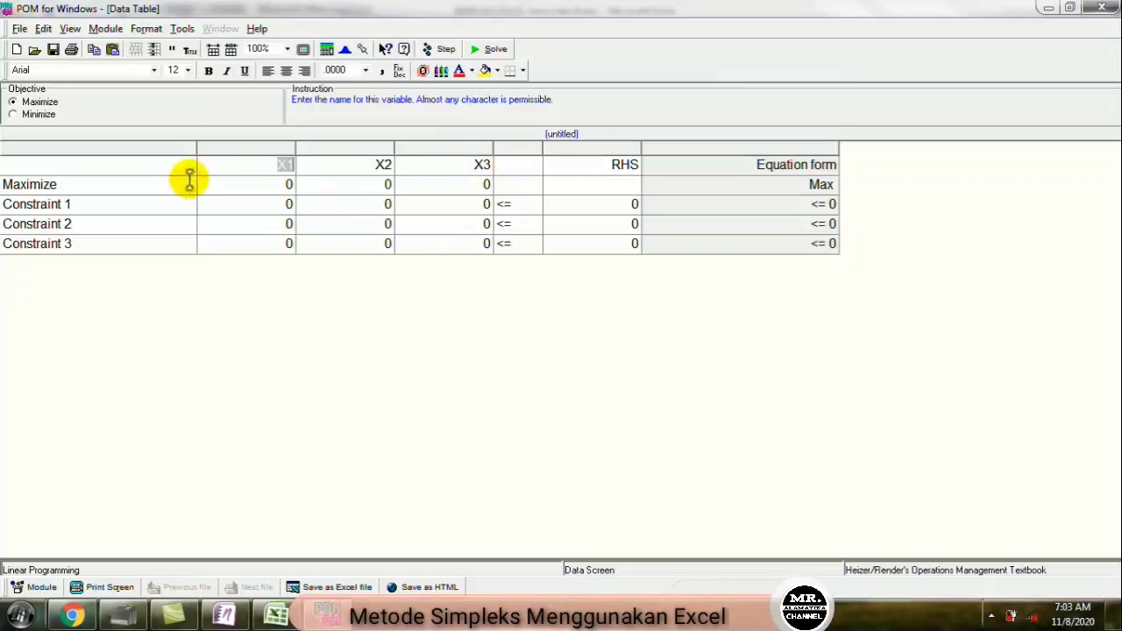
Step: Rename the three constraint rows to SIRUP, BISKUIT and PERMEN
left_click(96, 202)
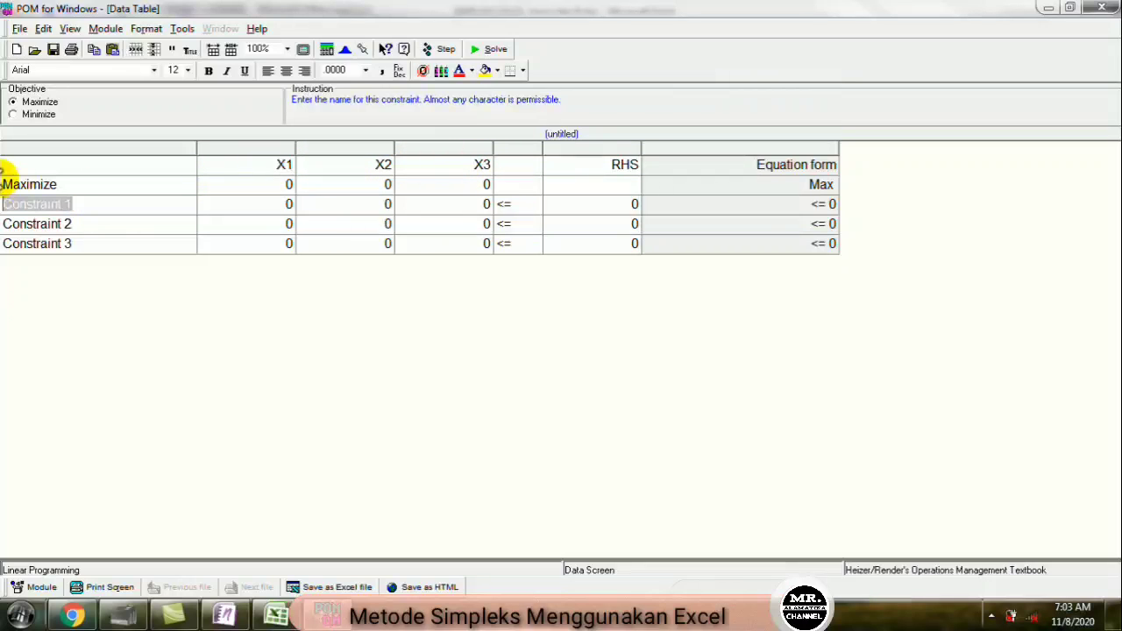
type("Sl")
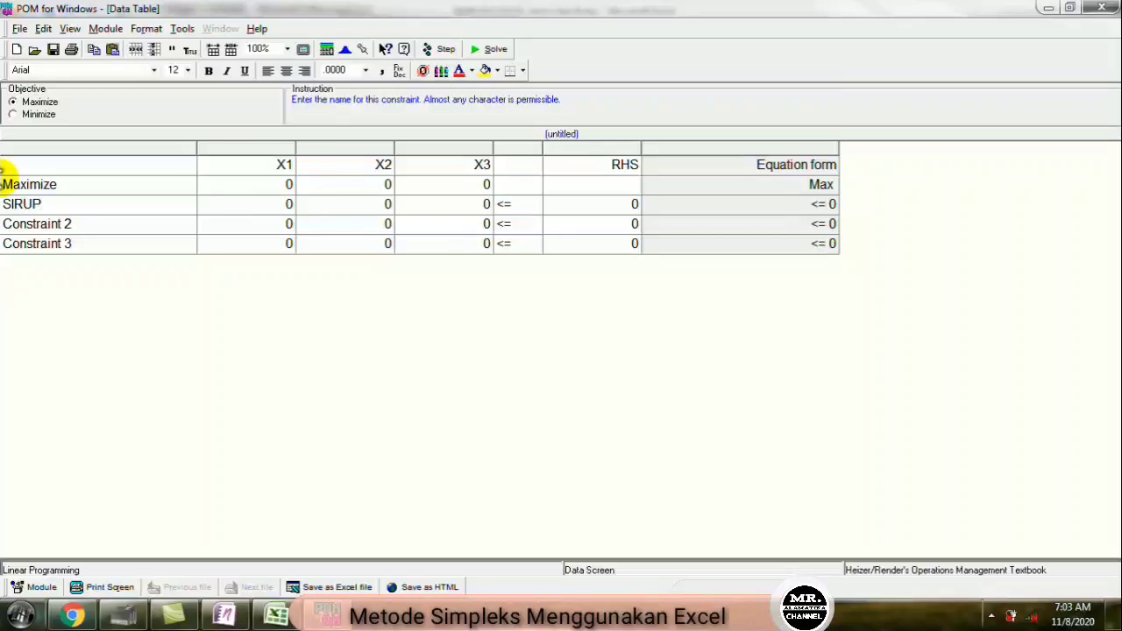
key("Return")
type("BISKUTI")
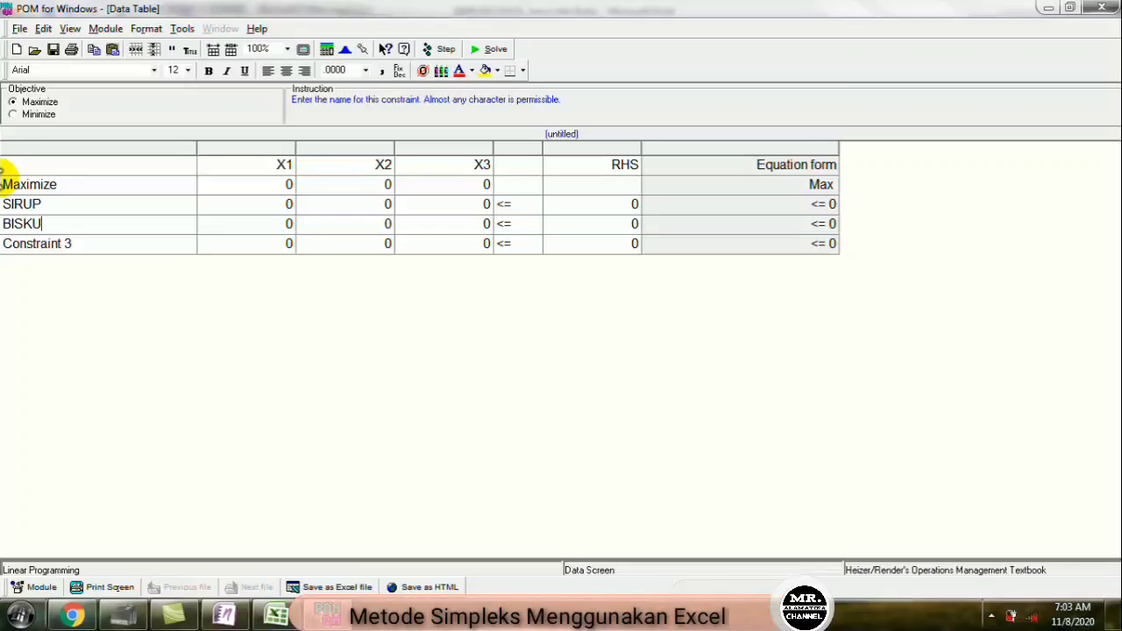
key("Return")
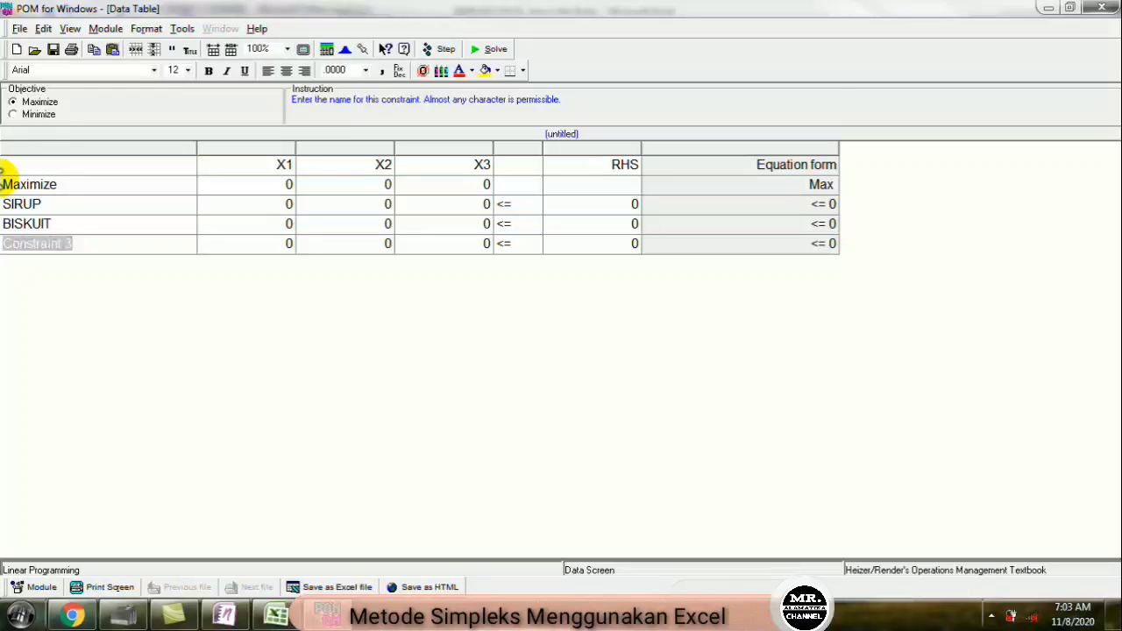
type("PERMEN")
key("Tab")
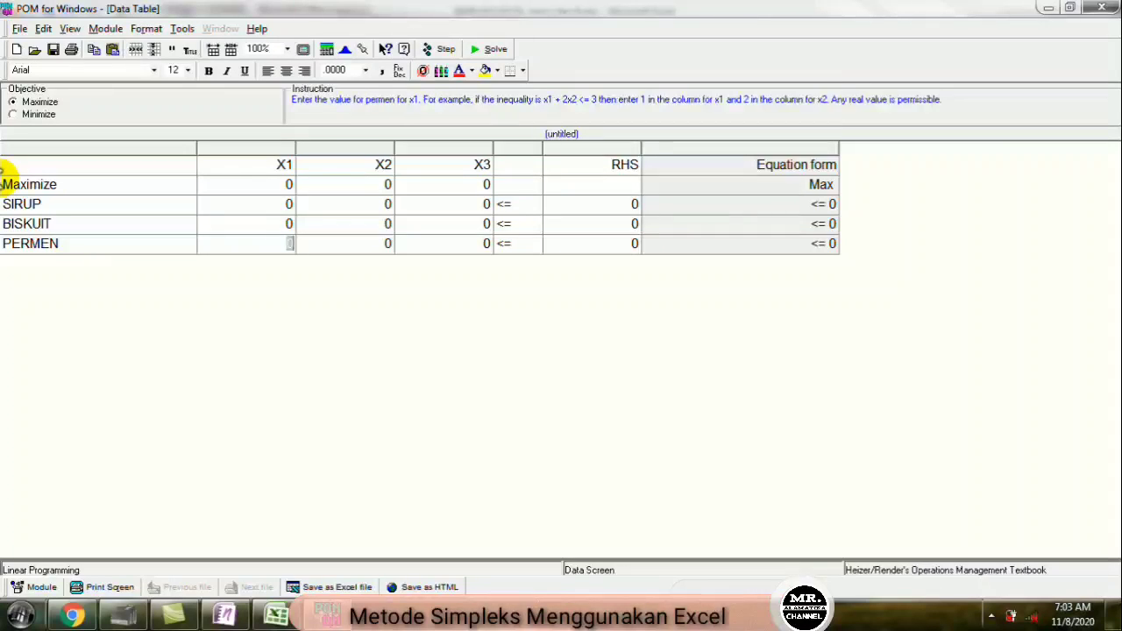
Step: Fill in the Maximize row with the coefficients 85000 for X1, 75000 for X2 and 70000 for X3
key("Up")
key("Up")
key("Up")
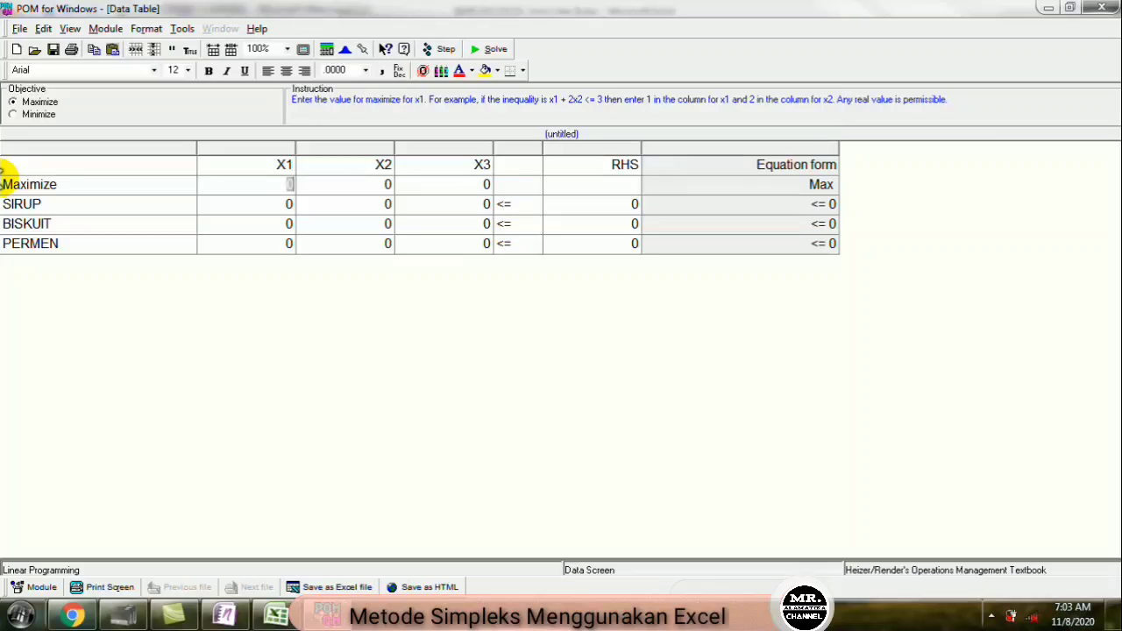
type("85000")
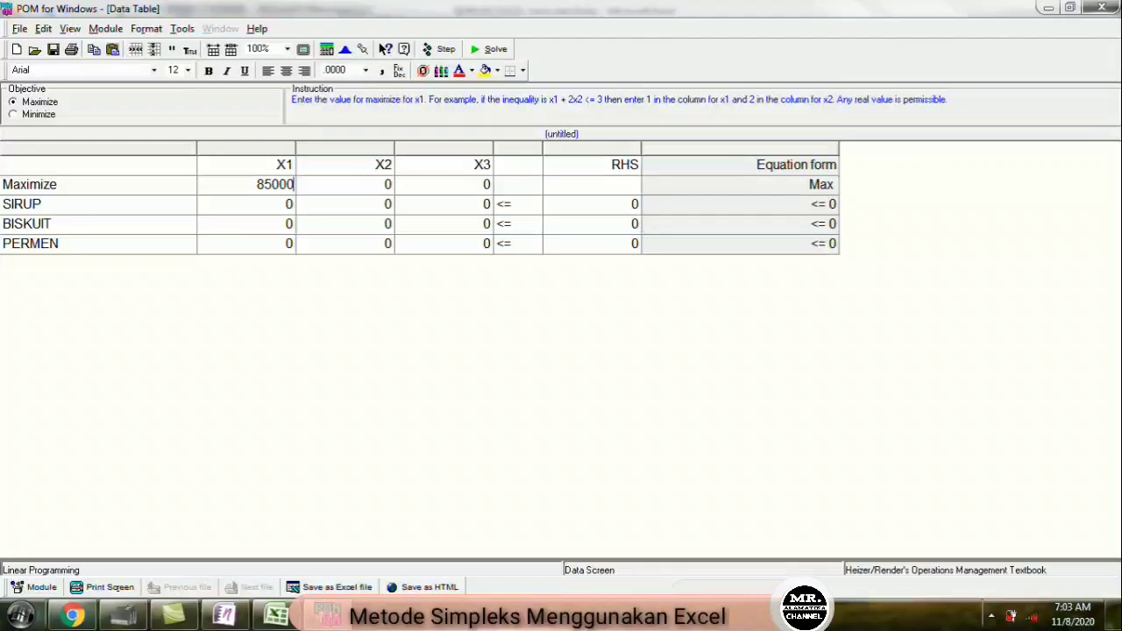
key("Tab")
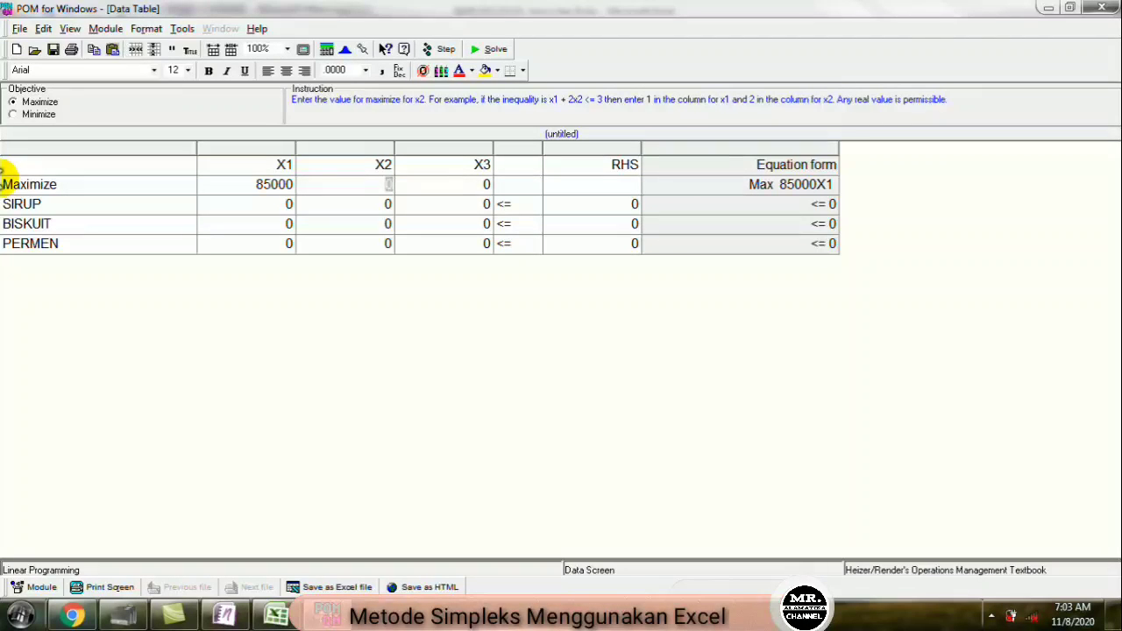
type("75000")
key("Tab")
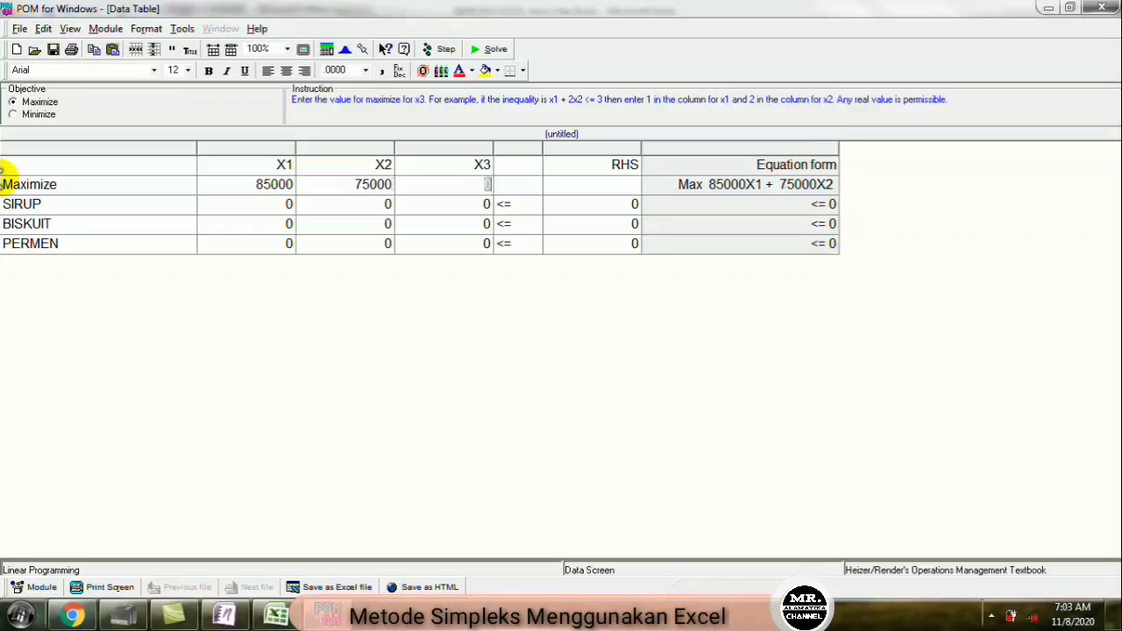
type("7000")
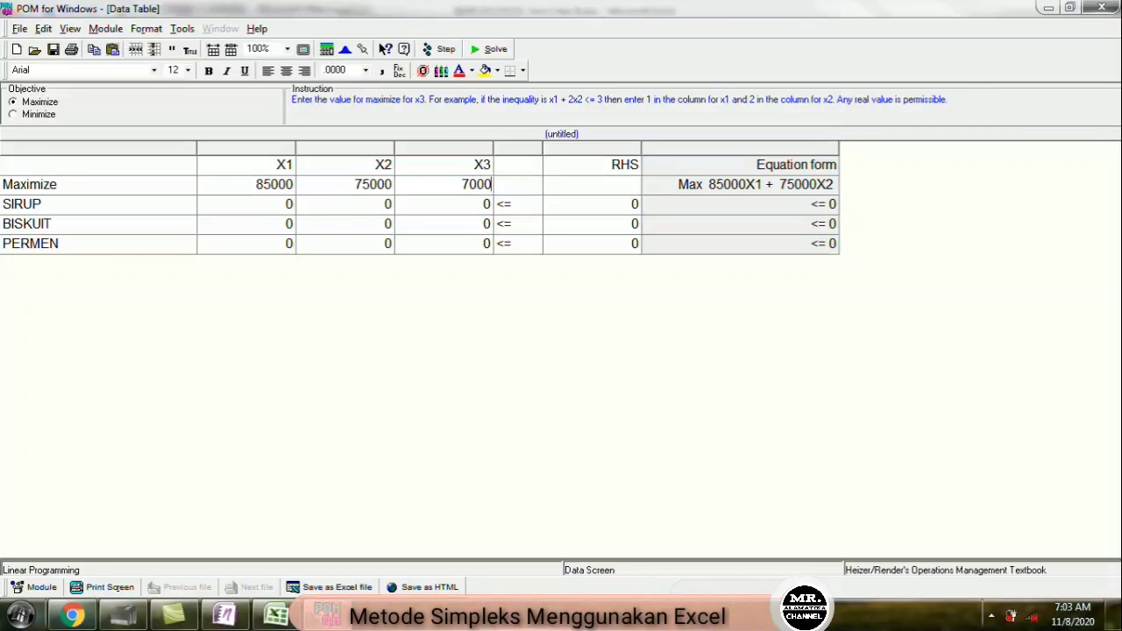
type("0")
key("Return")
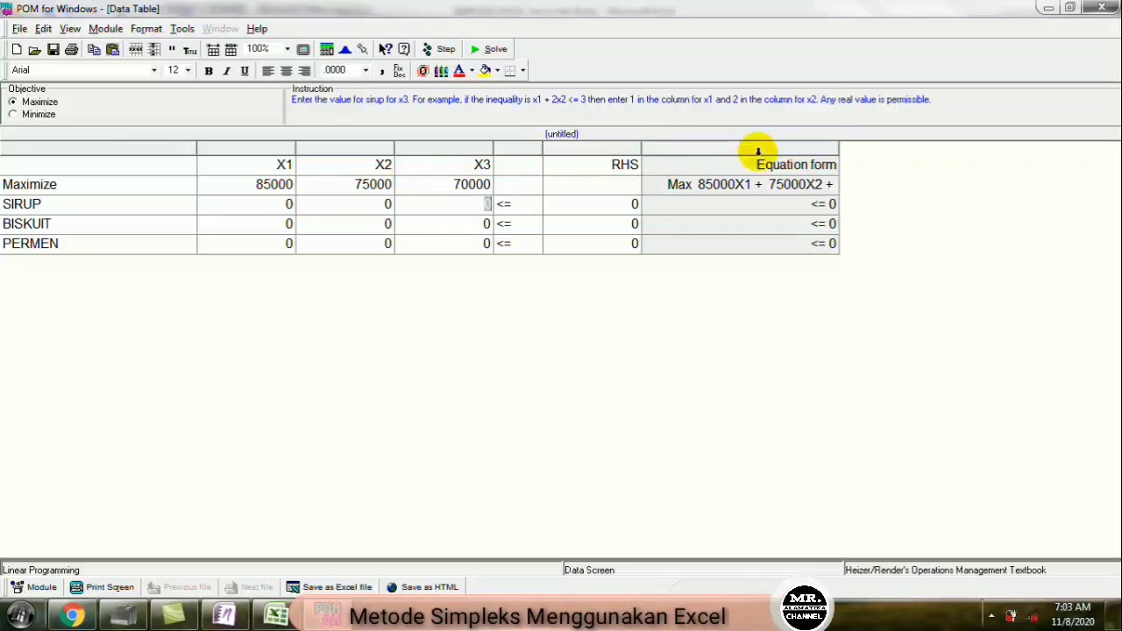
Step: Widen the Equation form column and arrange the POM data table window below the Iterasi 1 rows of the Excel simplex sheet
left_click_drag(839, 147, 973, 150)
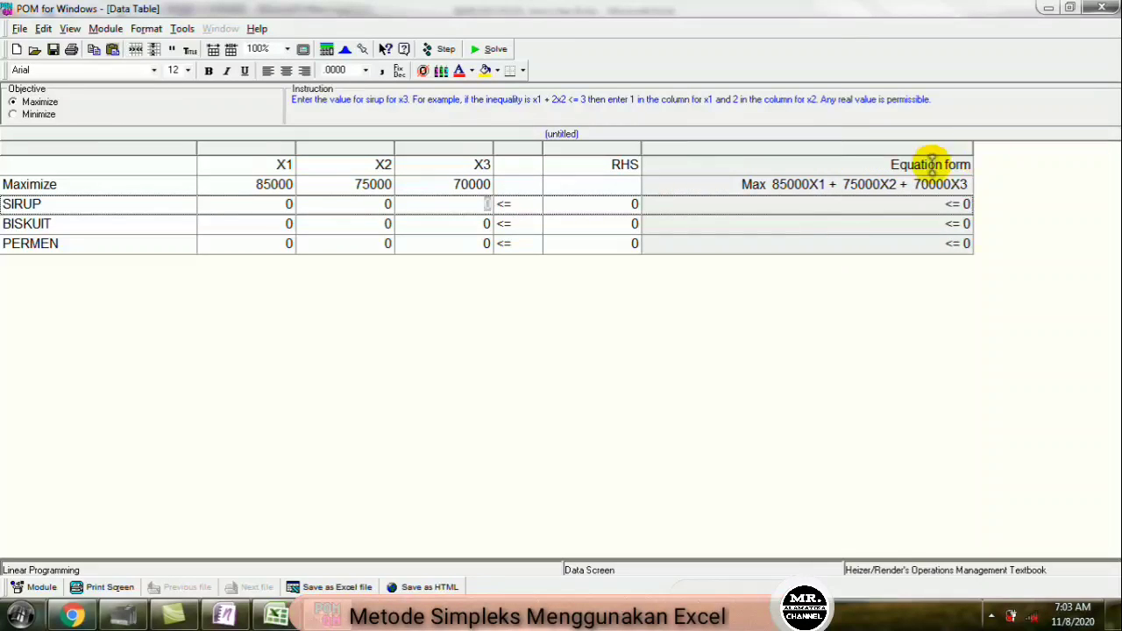
left_click(276, 617)
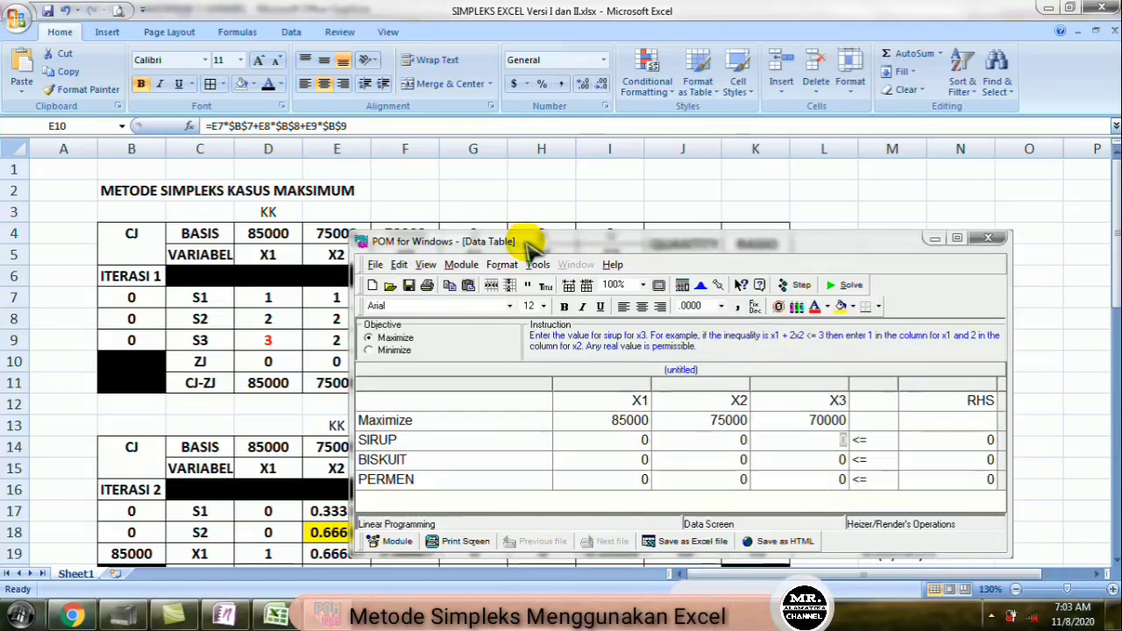
left_click_drag(530, 245, 350, 377)
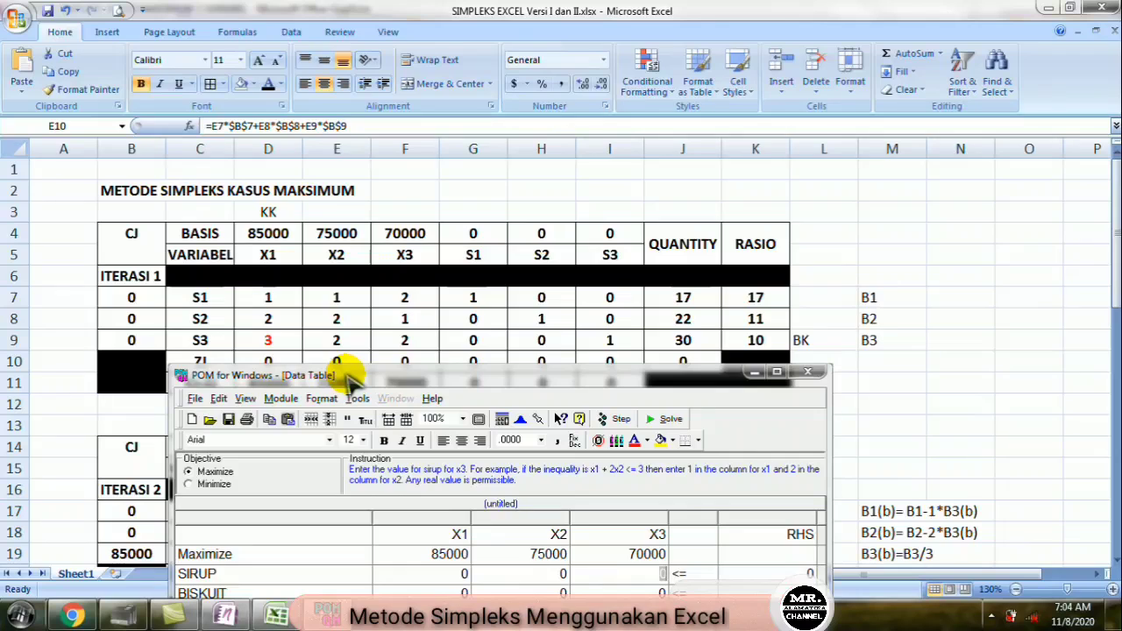
left_click(1111, 242)
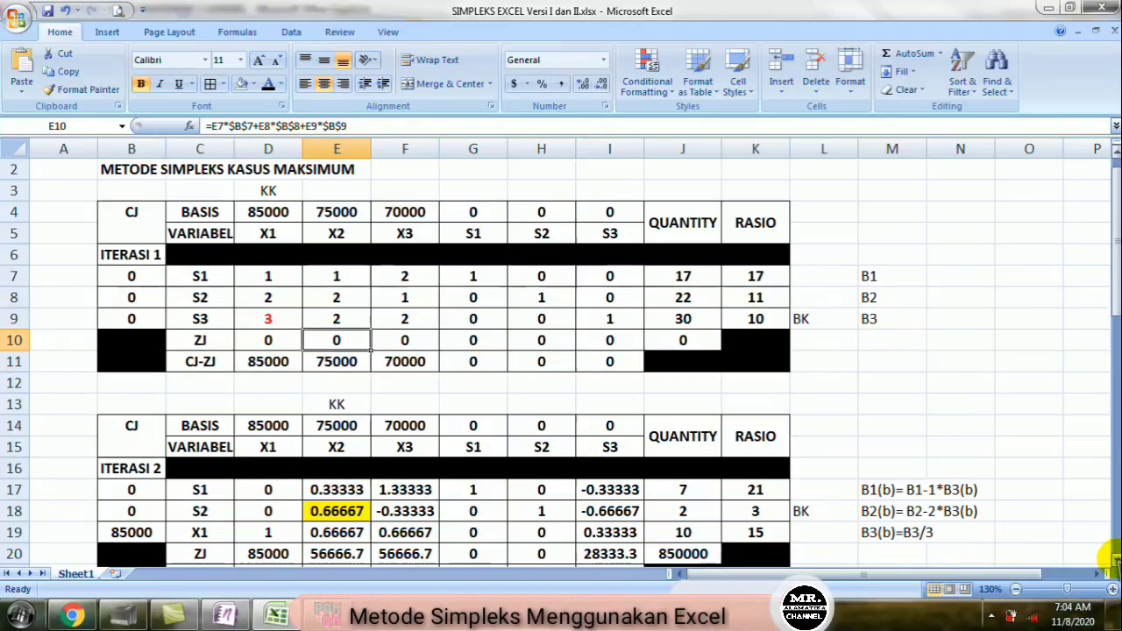
left_click(1114, 558)
left_click(1112, 559)
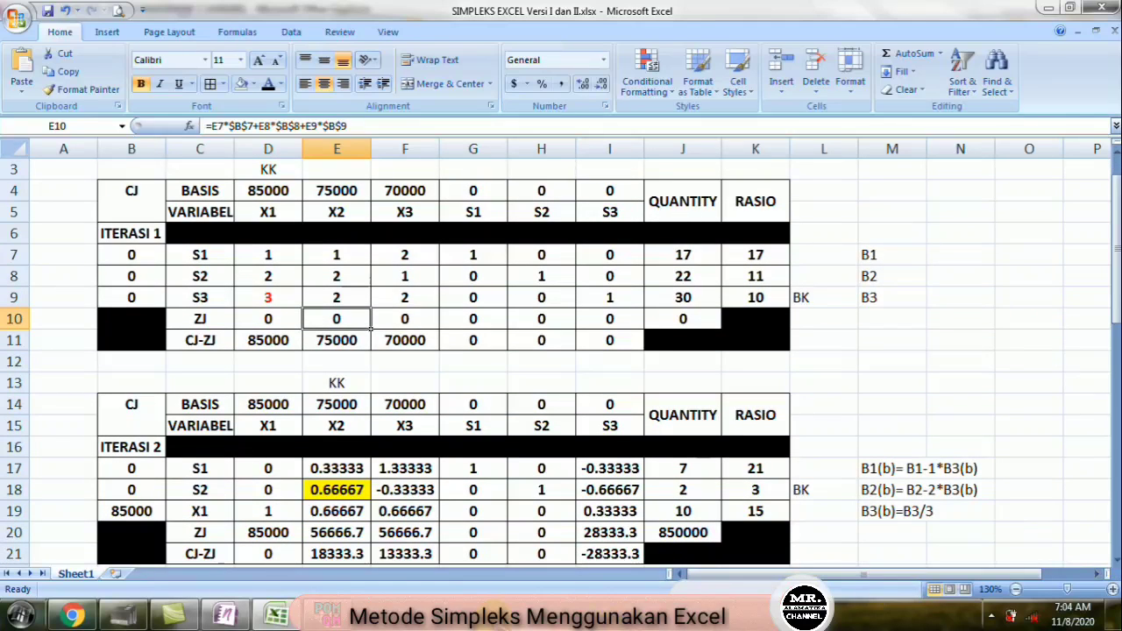
left_click(328, 616)
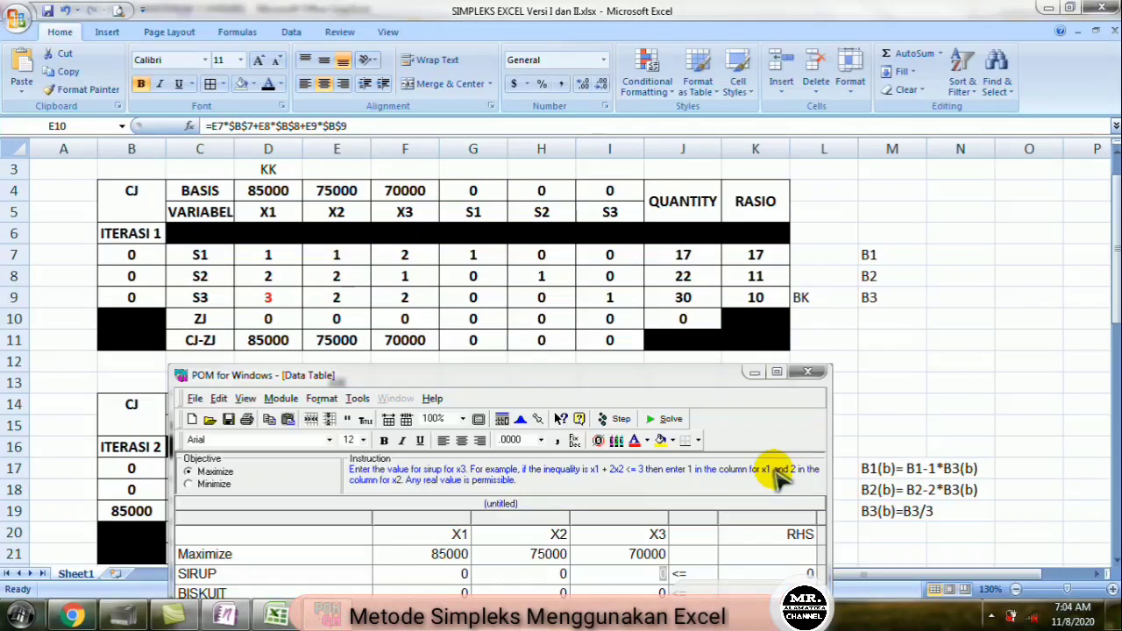
left_click_drag(835, 488, 1107, 473)
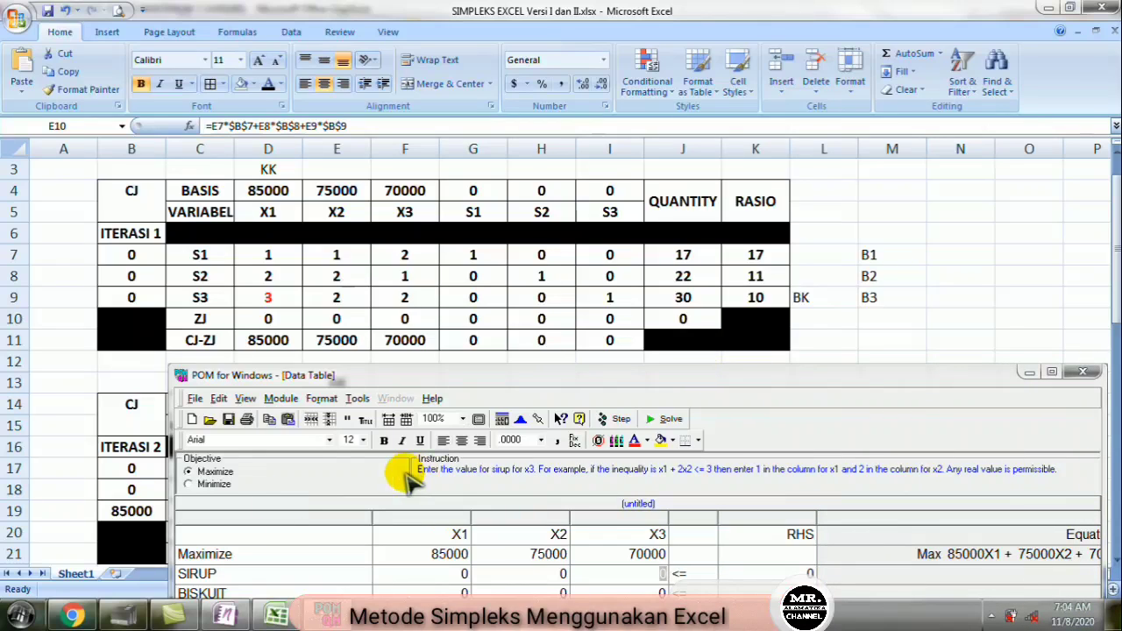
left_click_drag(175, 511, 11, 484)
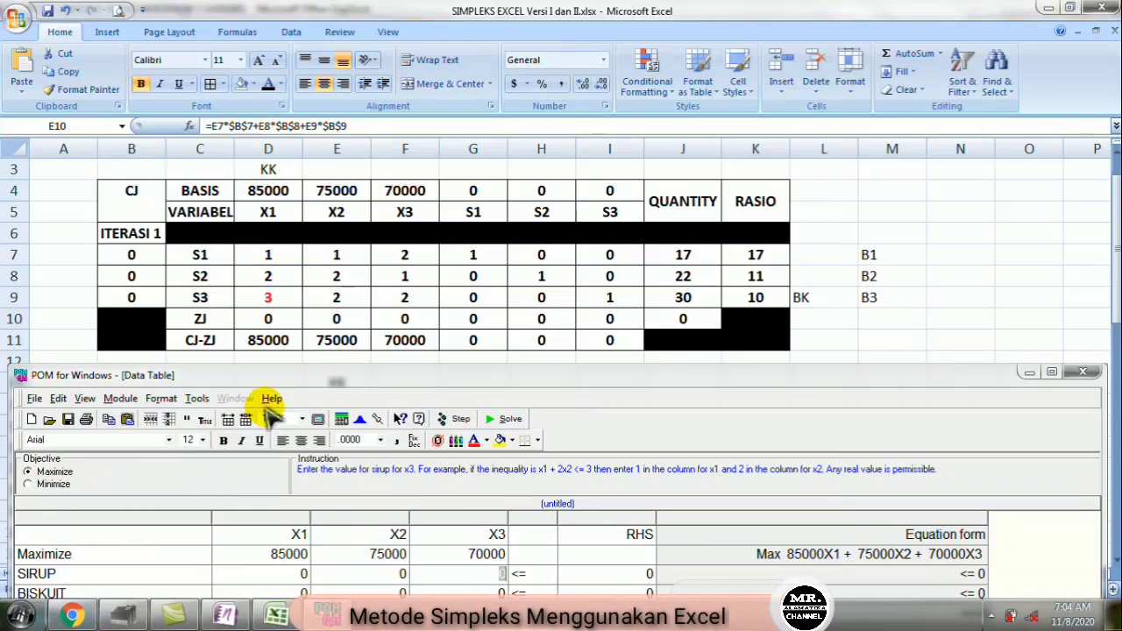
left_click_drag(271, 375, 272, 348)
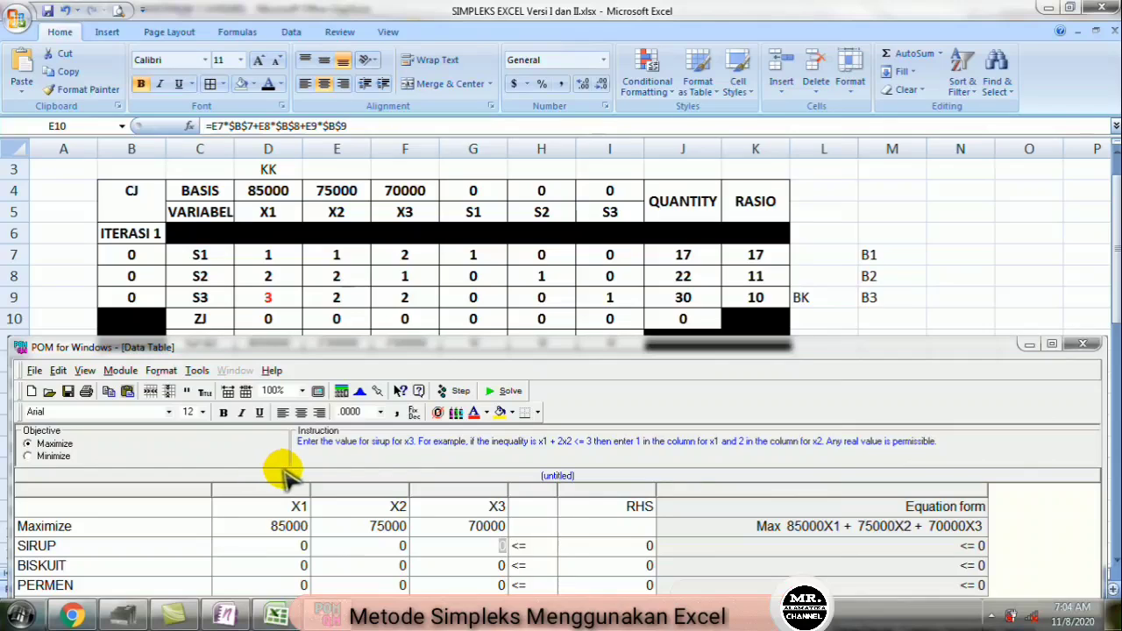
Step: Fill in the SIRUP constraint with 1 for X1, 1 for X2, 2 for X3 and a right-hand side of 17
left_click(265, 549)
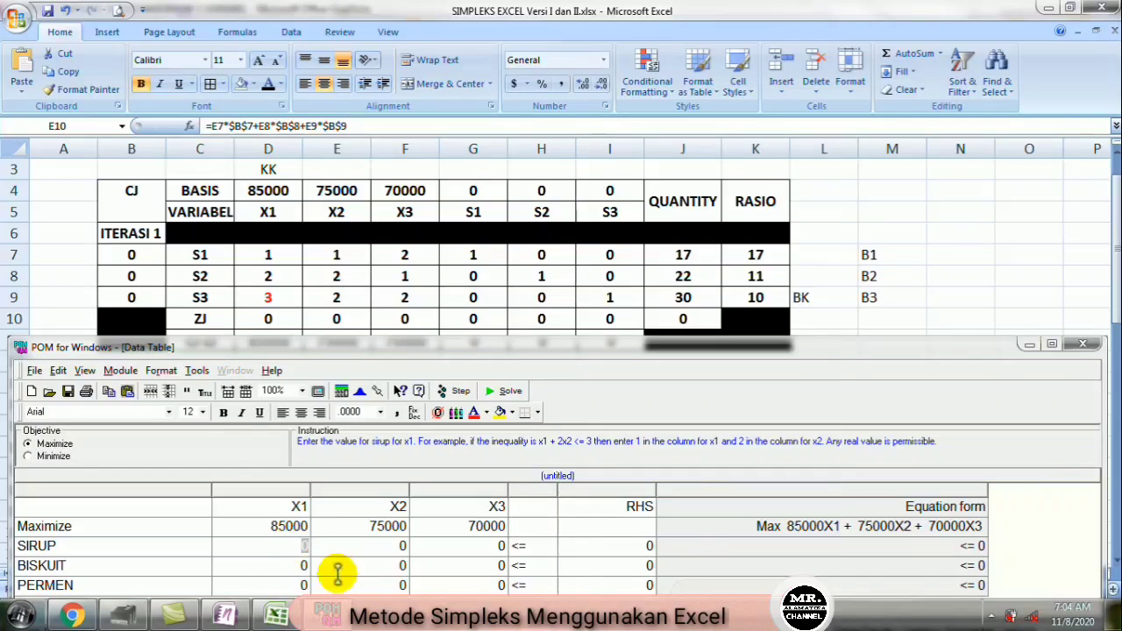
type("1")
key("Tab")
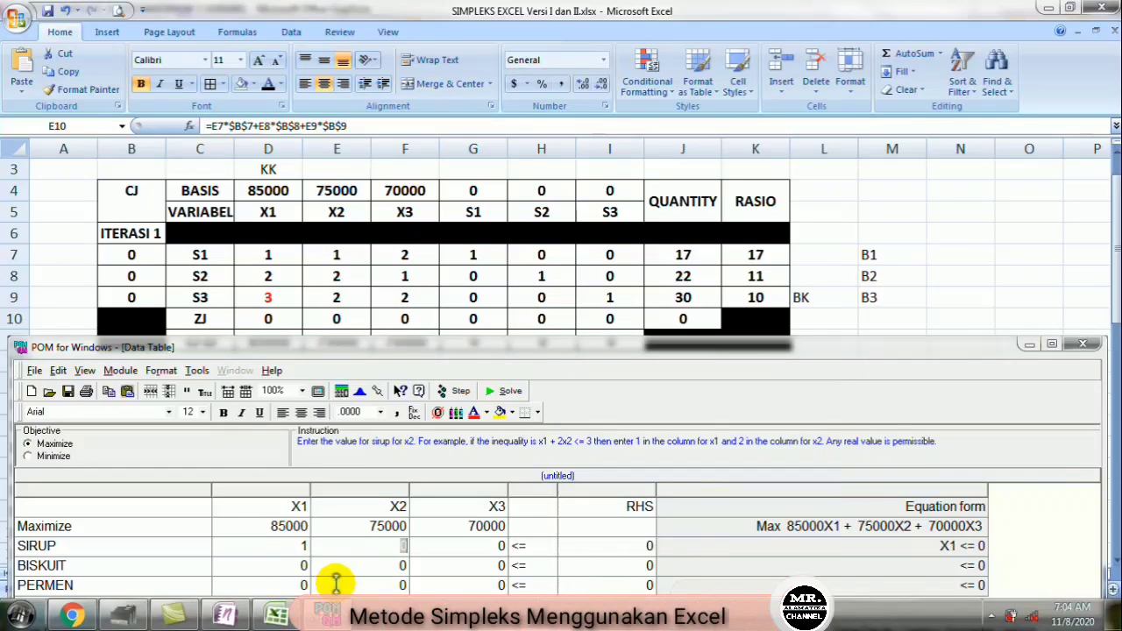
type("1")
key("Tab")
type("2")
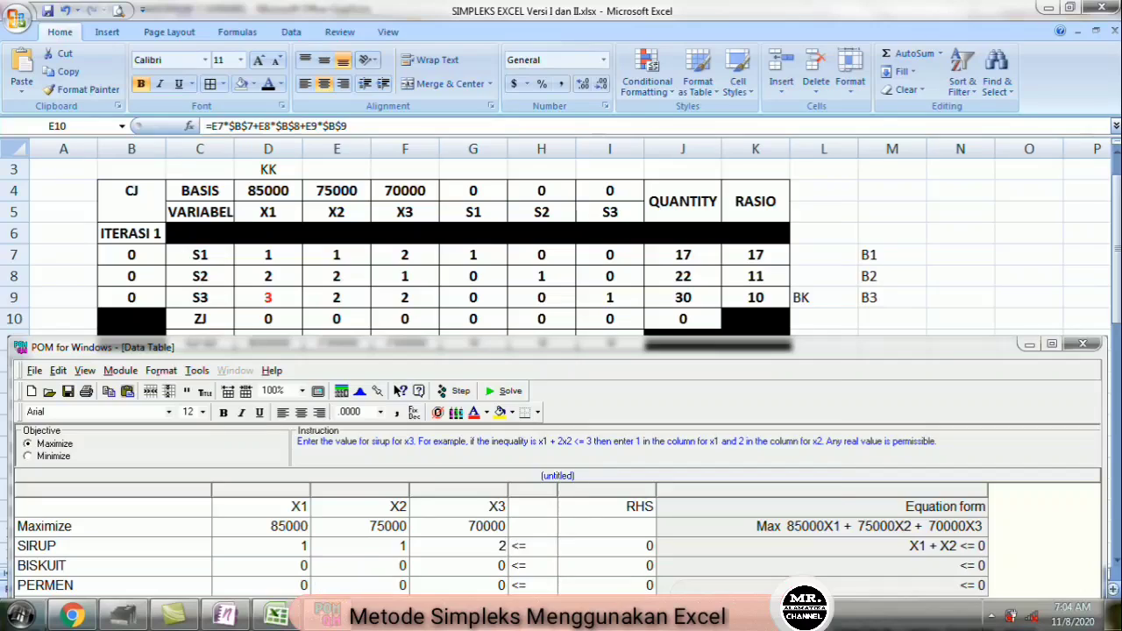
key("Tab")
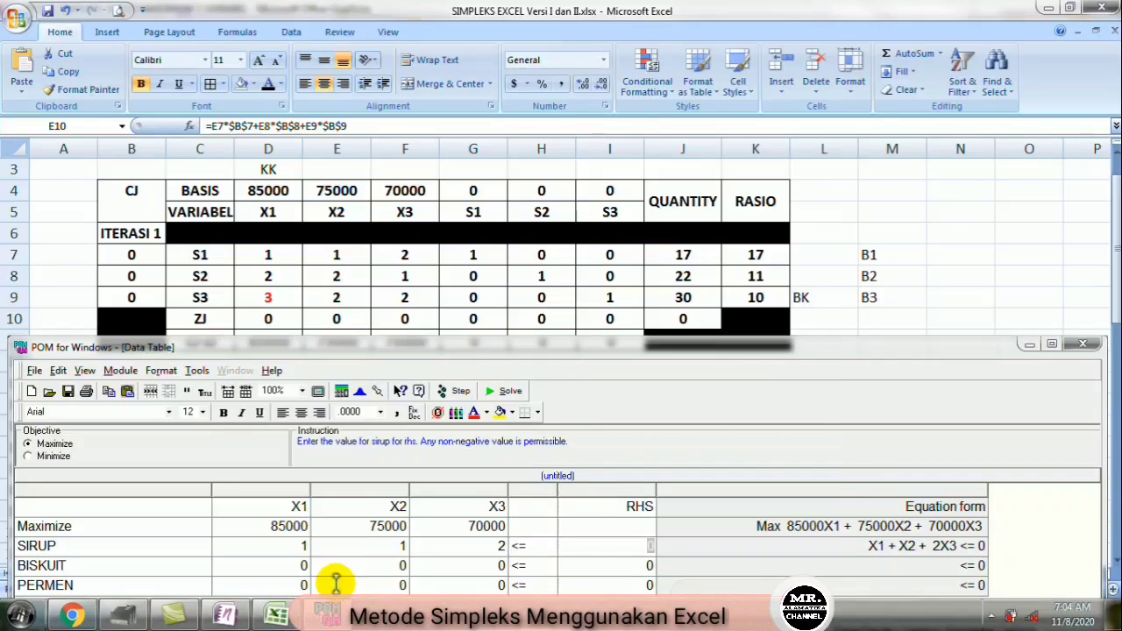
type("17")
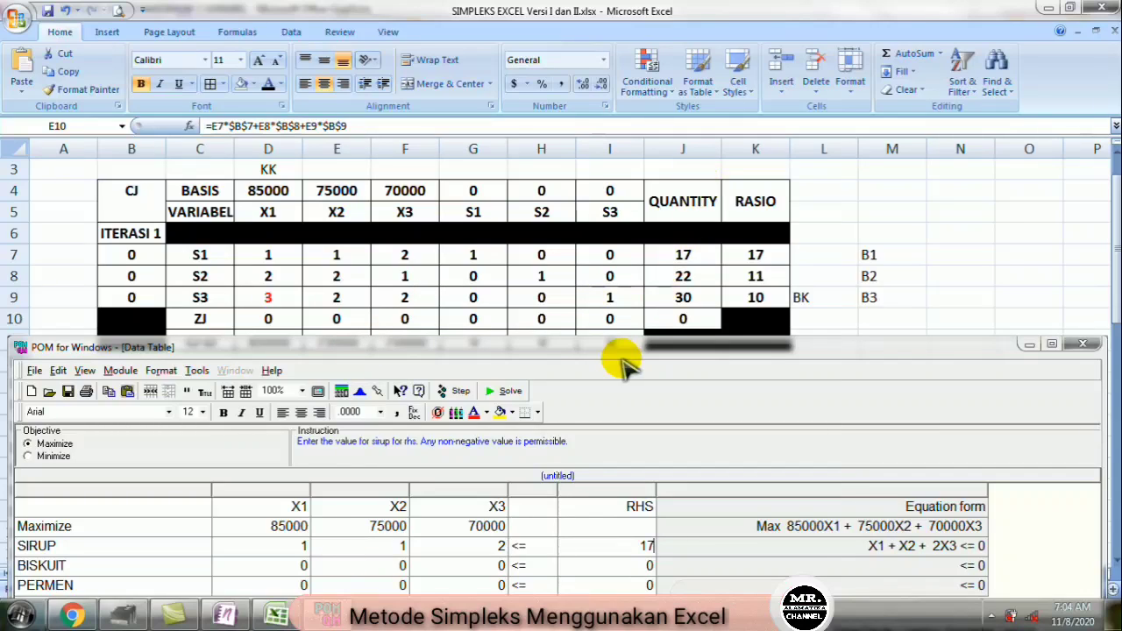
key("Return")
Step: Fill in the BISKUIT constraint with 2 for X1, 2 for X2, 1 for X3 and a right-hand side of 22
key("Left")
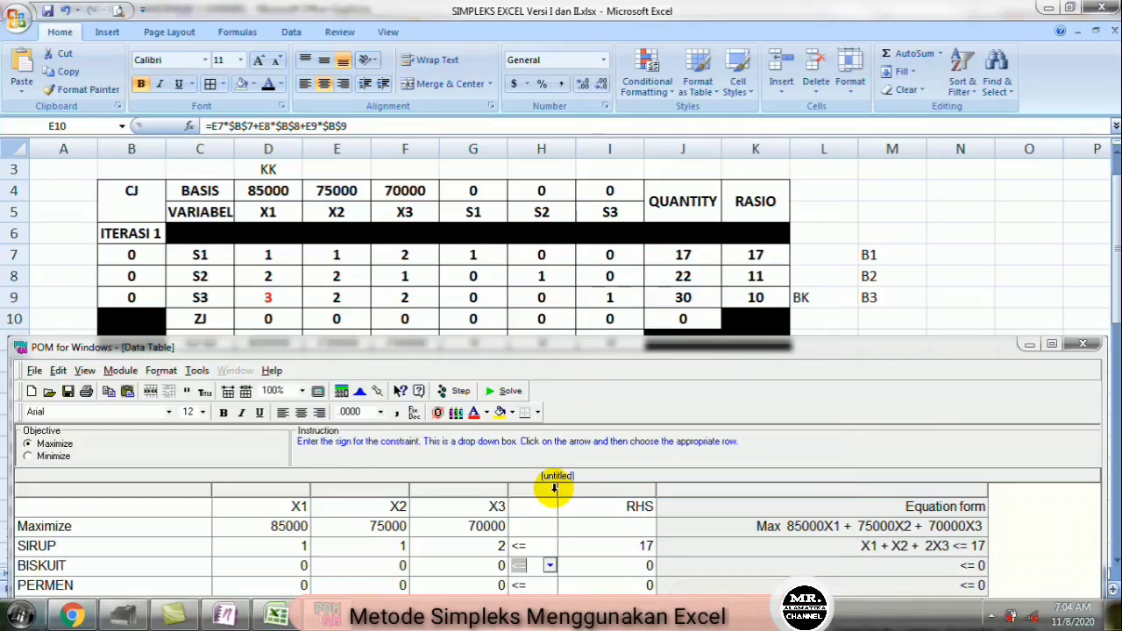
key("Left")
key("Left")
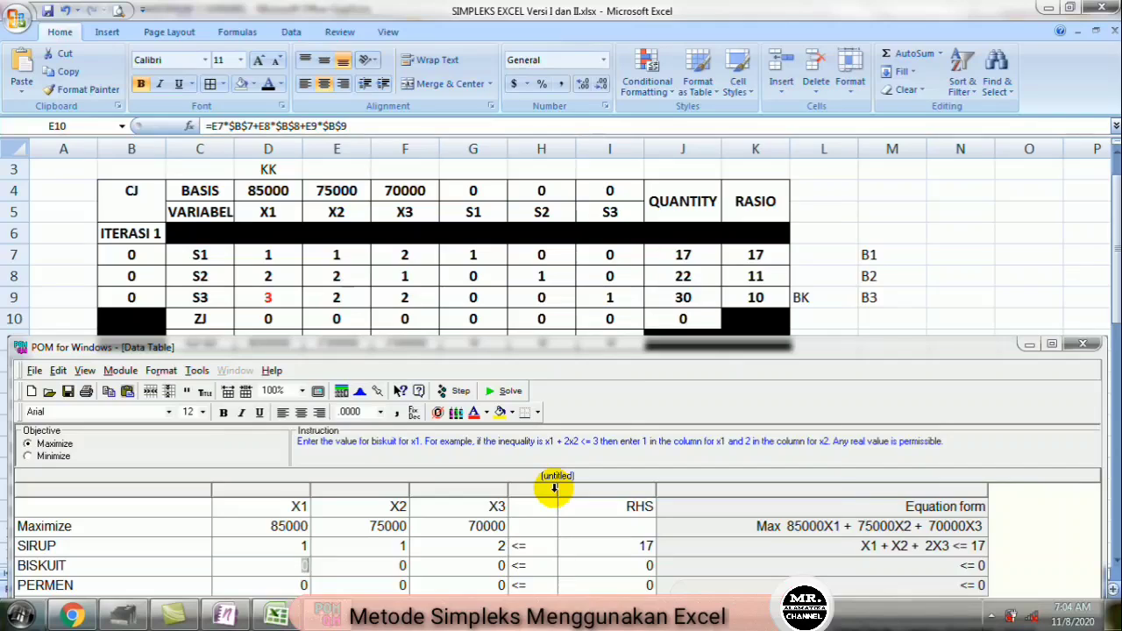
type("2")
key("Return")
type("2")
key("Return")
type("1")
key("Return")
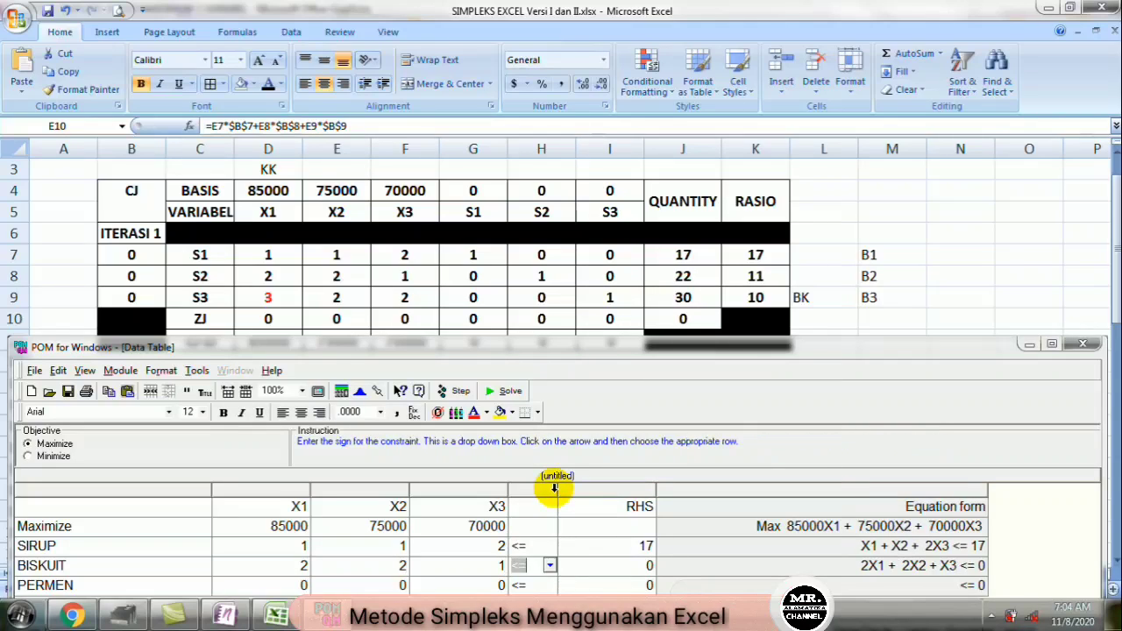
key("Return")
key("Return")
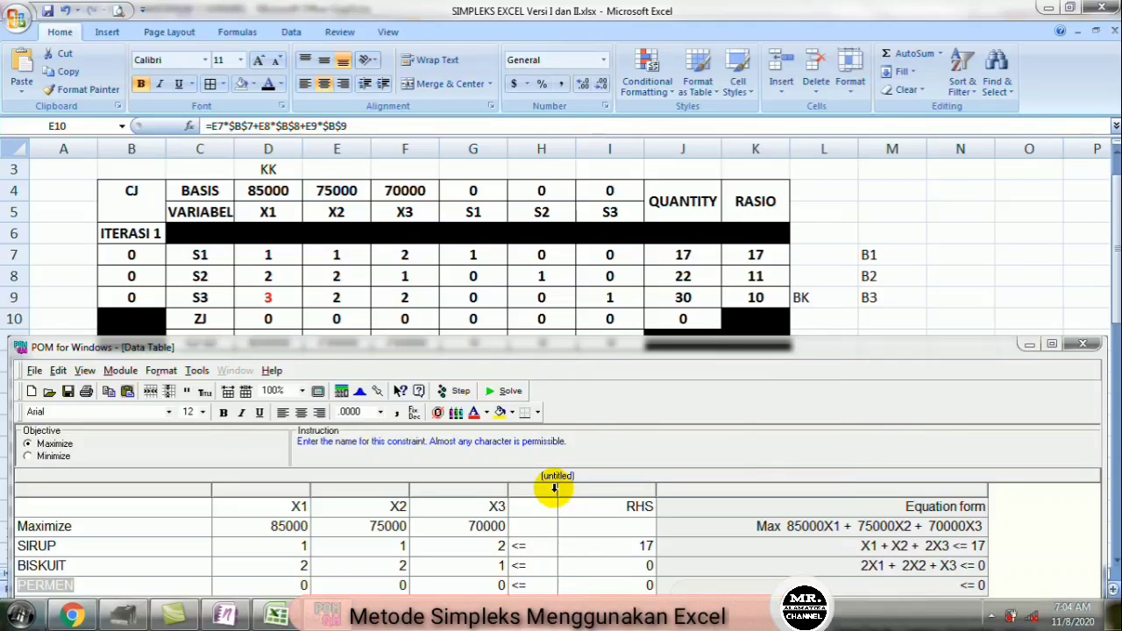
key("shift+Tab")
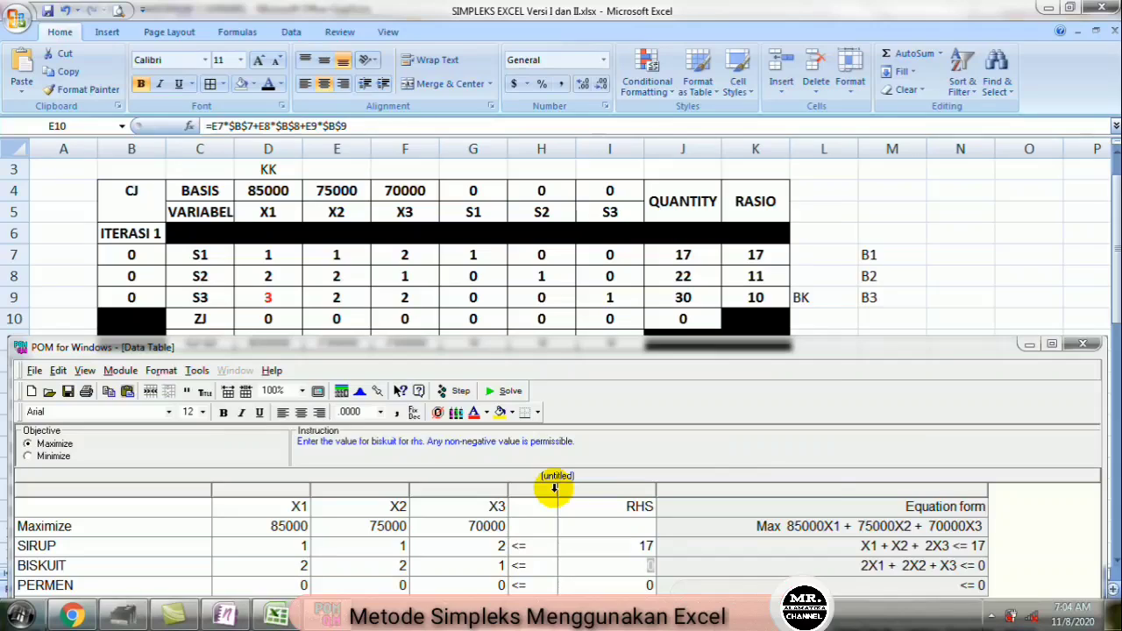
key("Down")
Step: Fill in the PERMEN constraint with 3 for X1, 2 for X2, 2 for X3 and a right-hand side of 30
key("shift+Tab")
key("shift+Tab")
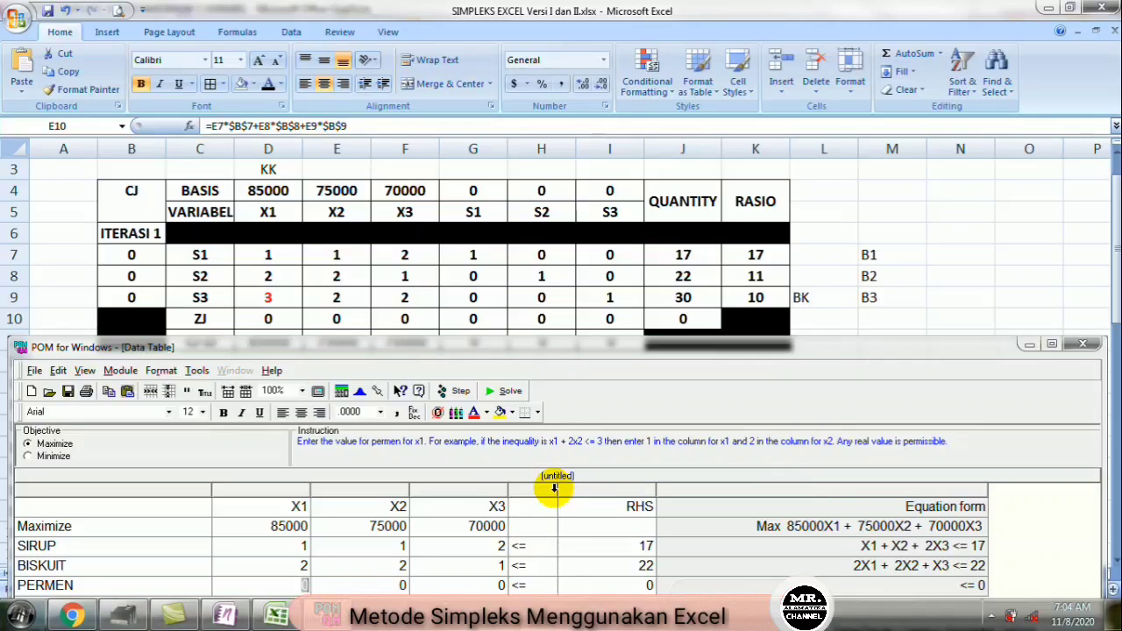
type("3")
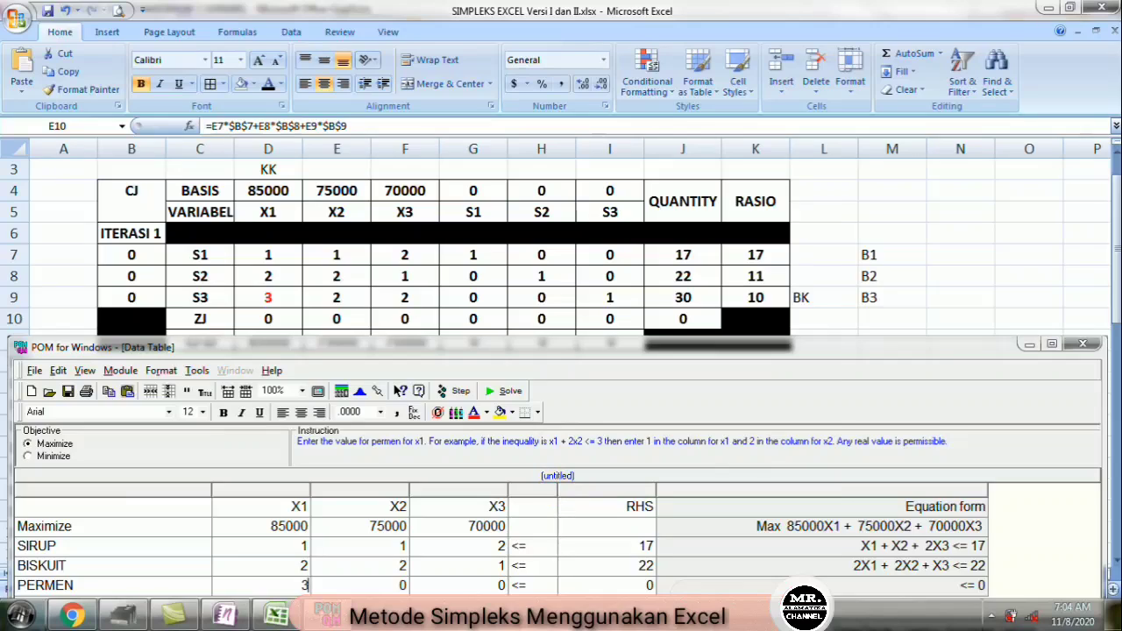
key("Tab")
type("2")
key("Tab")
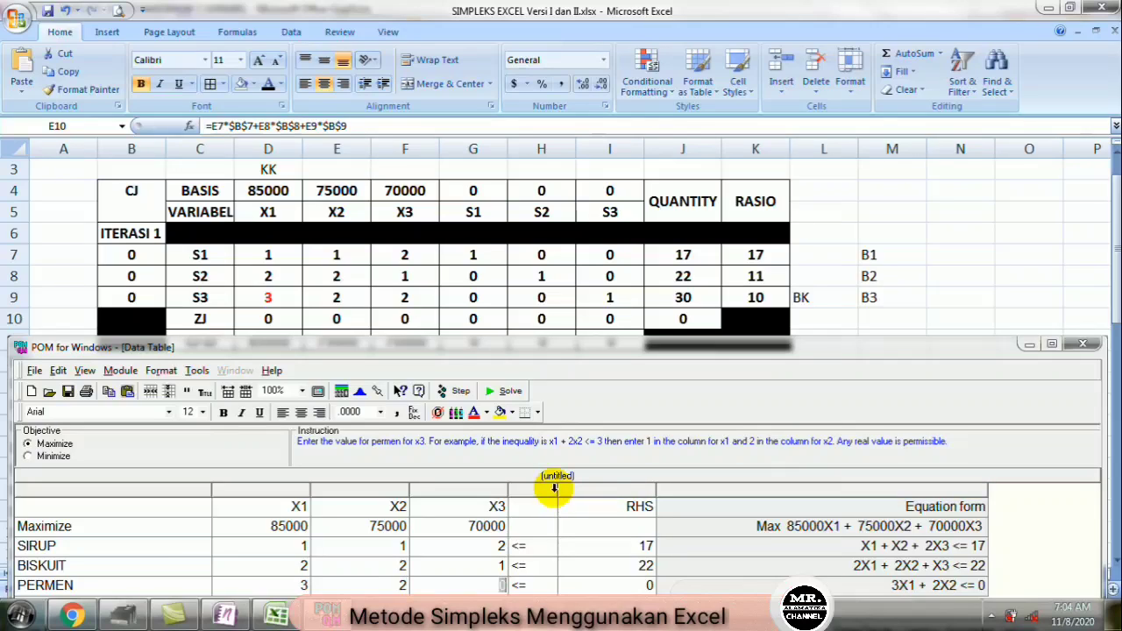
type("2")
key("Tab")
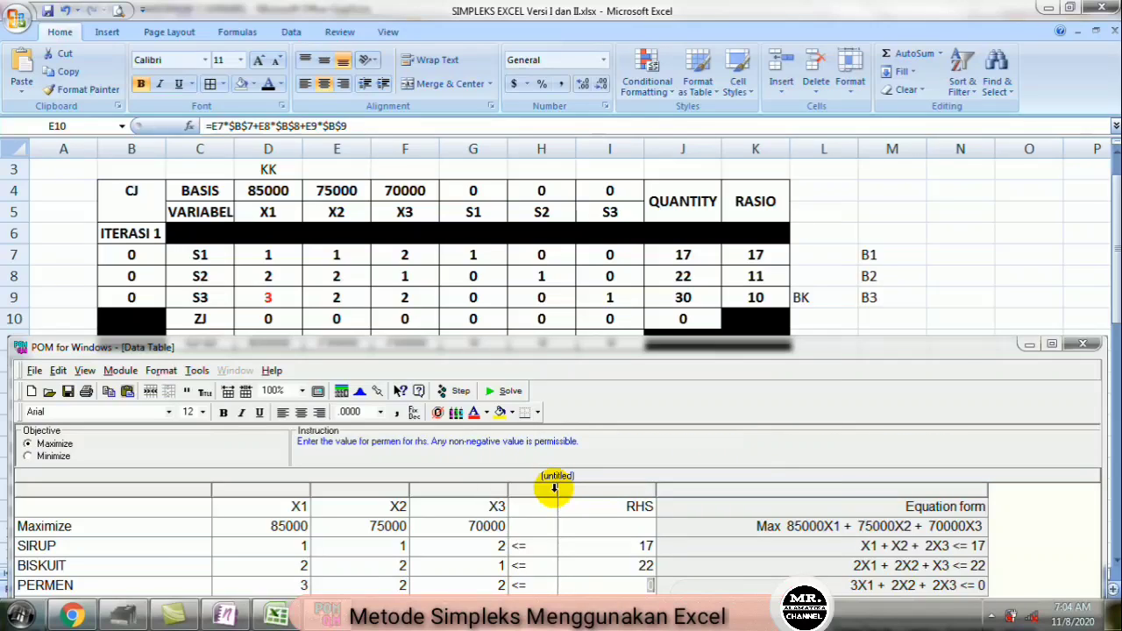
type("3")
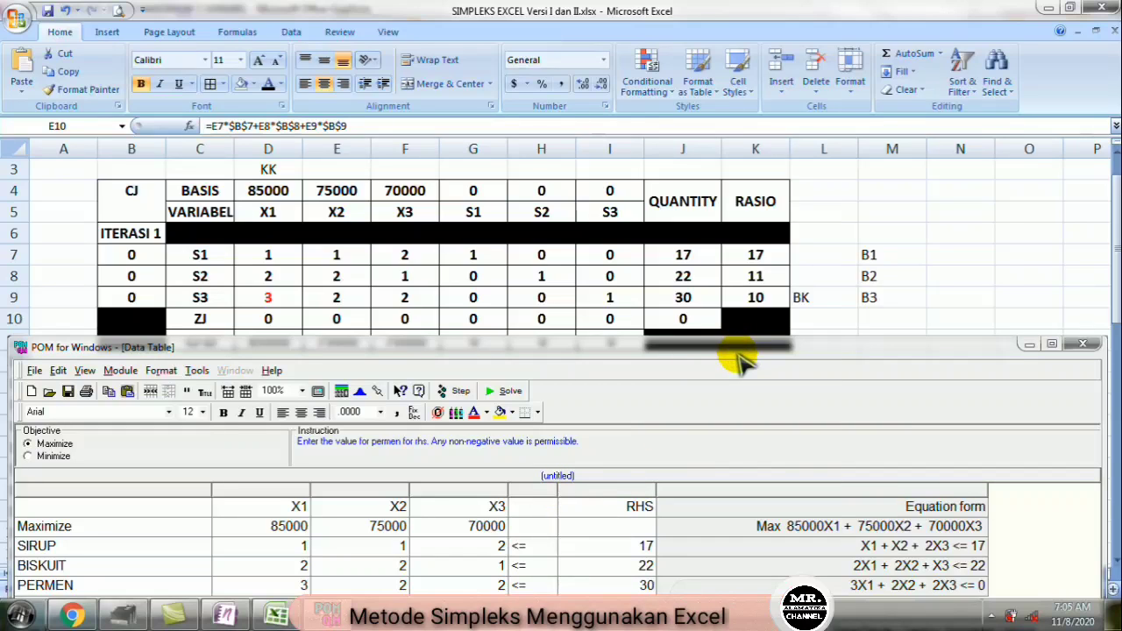
left_click_drag(738, 355, 743, 340)
key("Up")
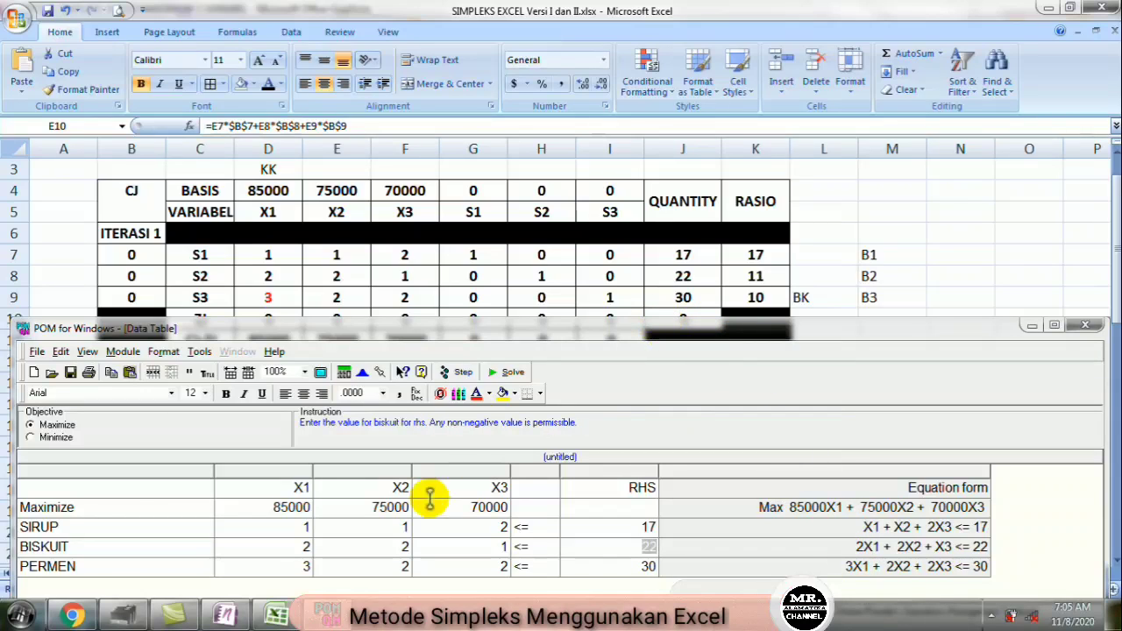
Step: Compare the POM data table with the handwritten constraints in the OneNote problem page, and maximize the POM window
left_click(225, 613)
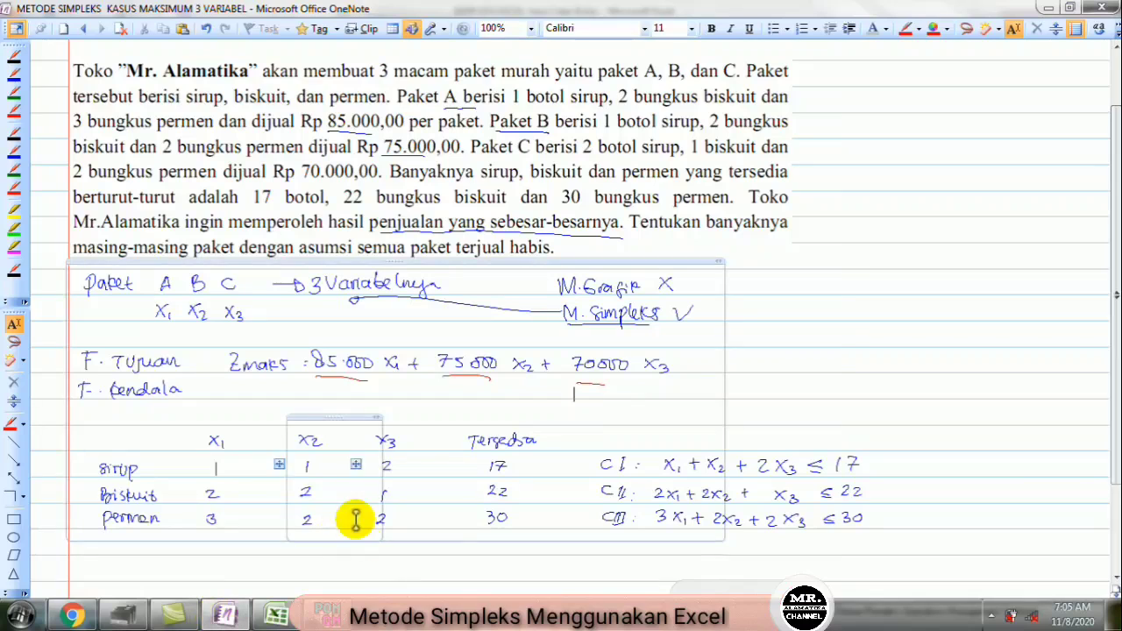
left_click(326, 613)
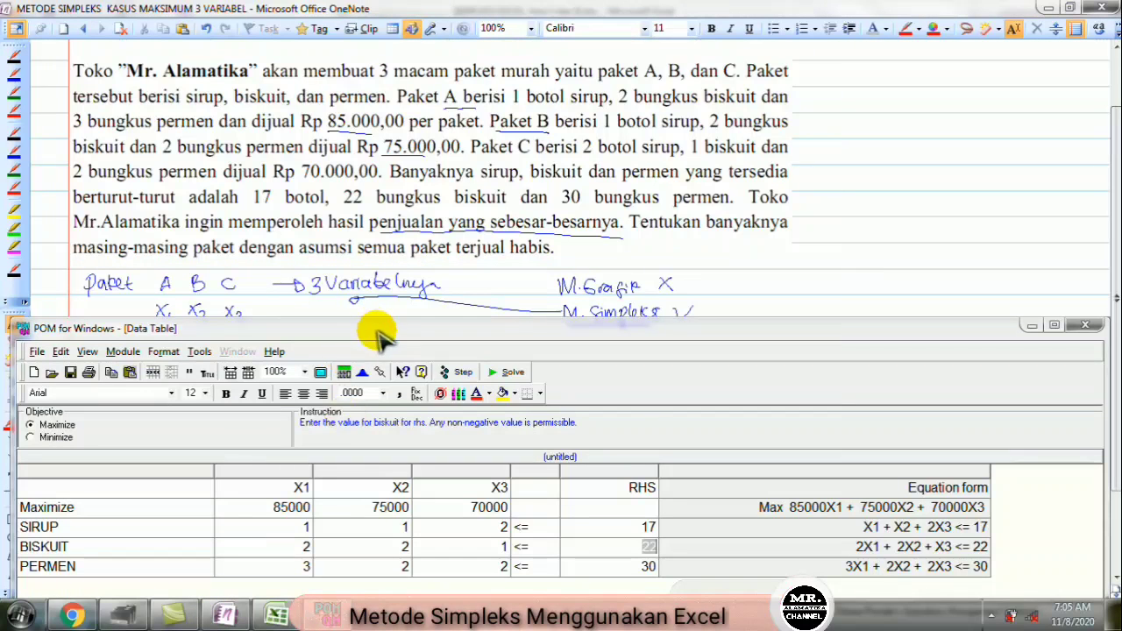
left_click_drag(373, 329, 372, 99)
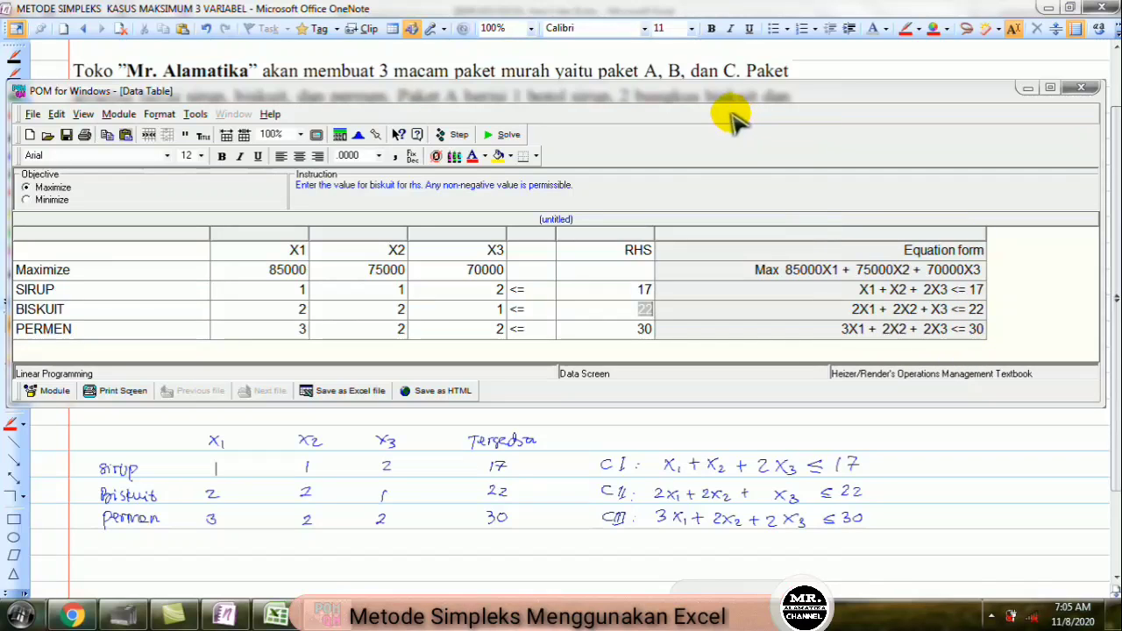
left_click_drag(727, 95, 763, 105)
double_click(763, 100)
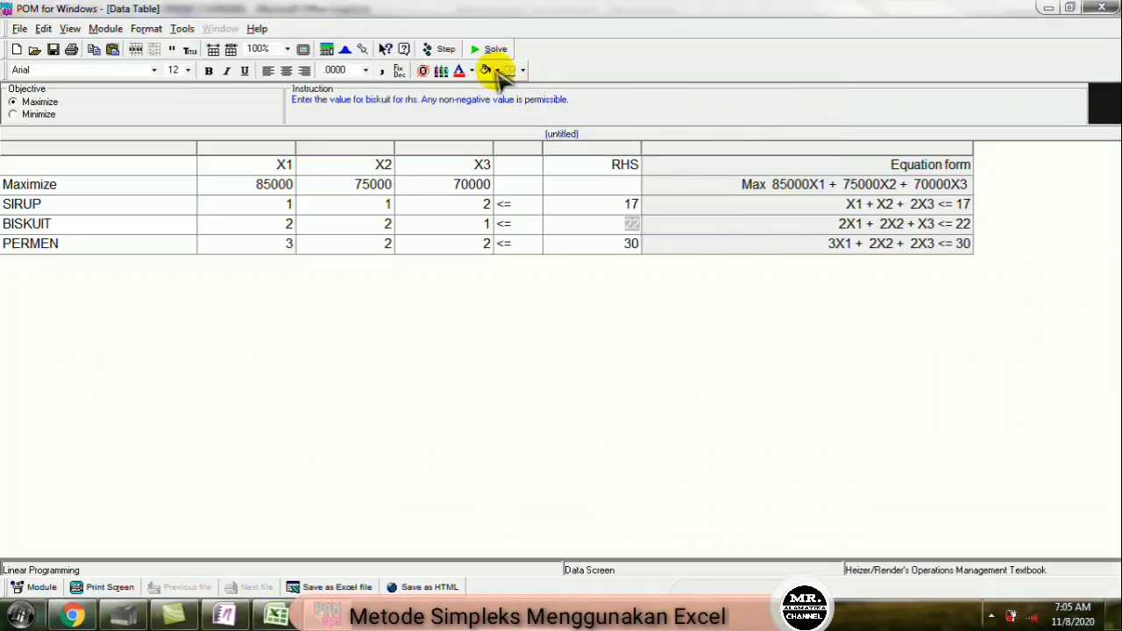
Step: Solve the linear programming problem and open the Iterations results maximized
left_click(485, 48)
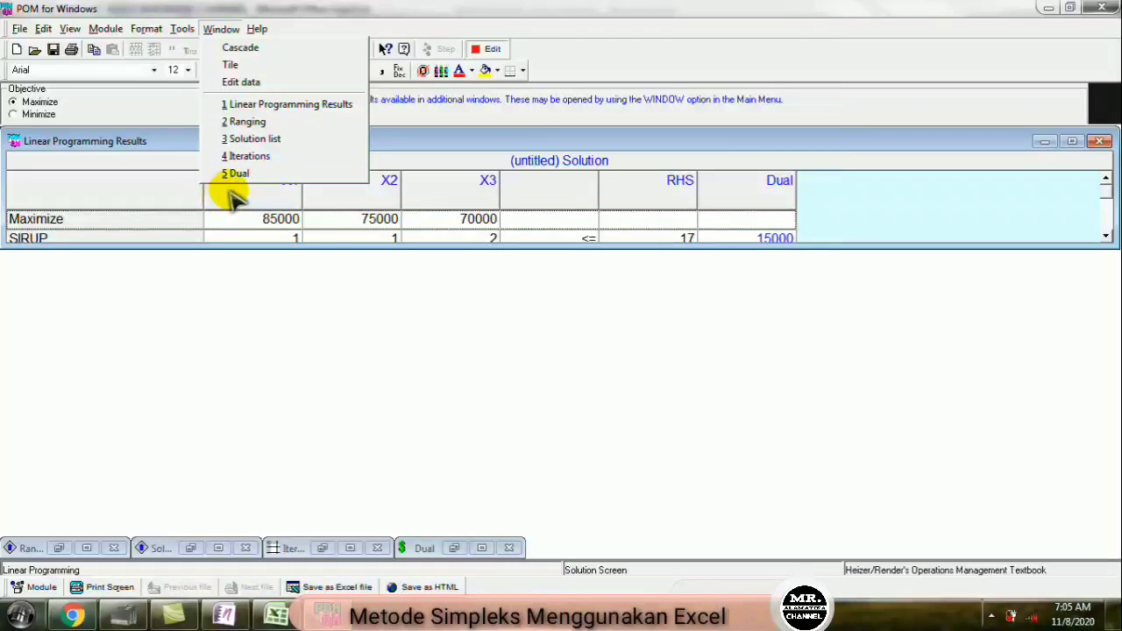
left_click(263, 156)
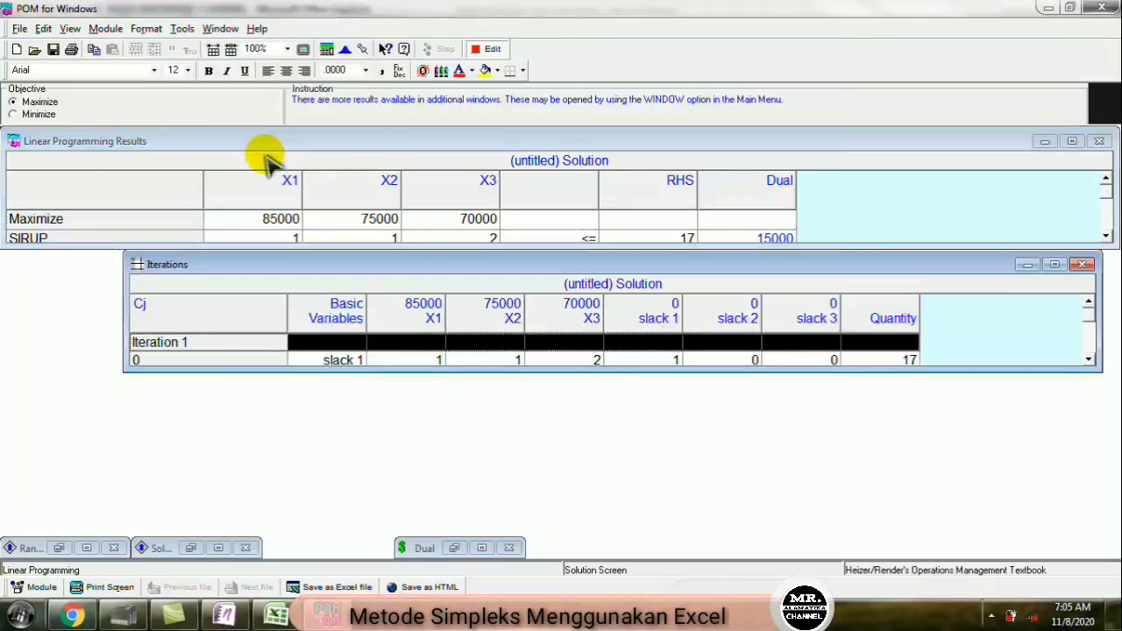
double_click(371, 262)
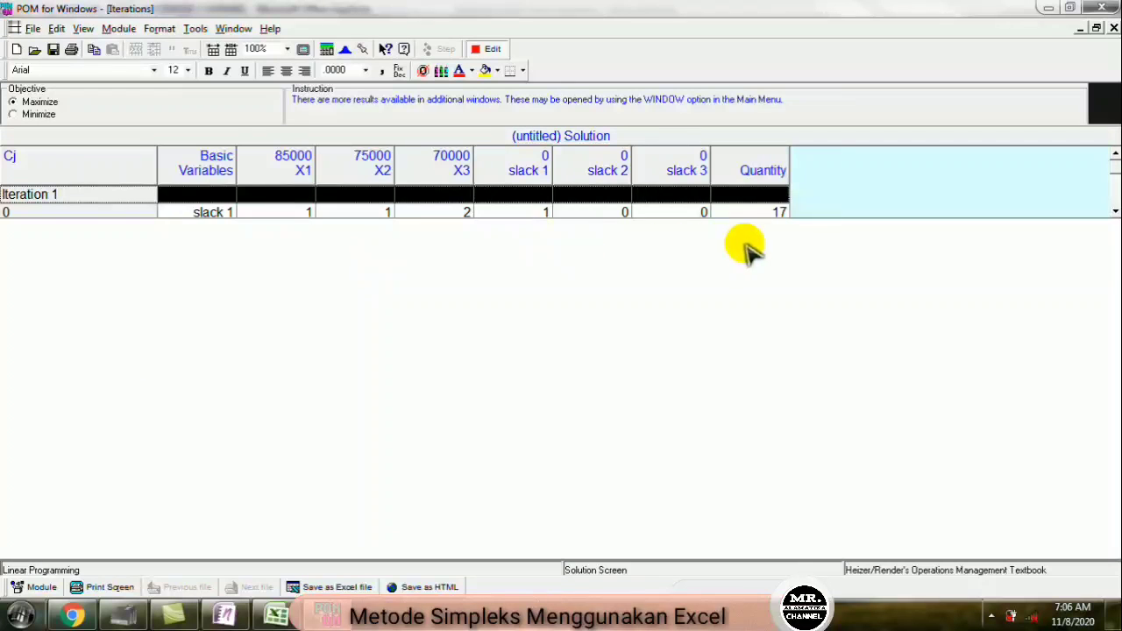
Step: Look through the Iterations results from Iteration 1 to Iteration 4
left_click(1115, 211)
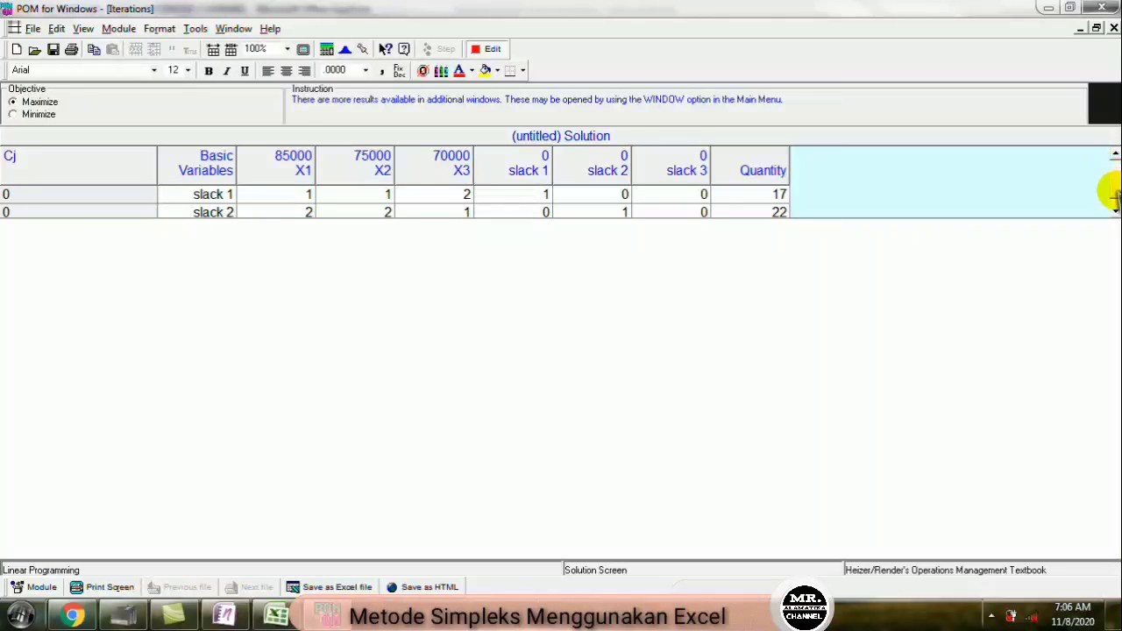
left_click(1113, 202)
left_click(1114, 155)
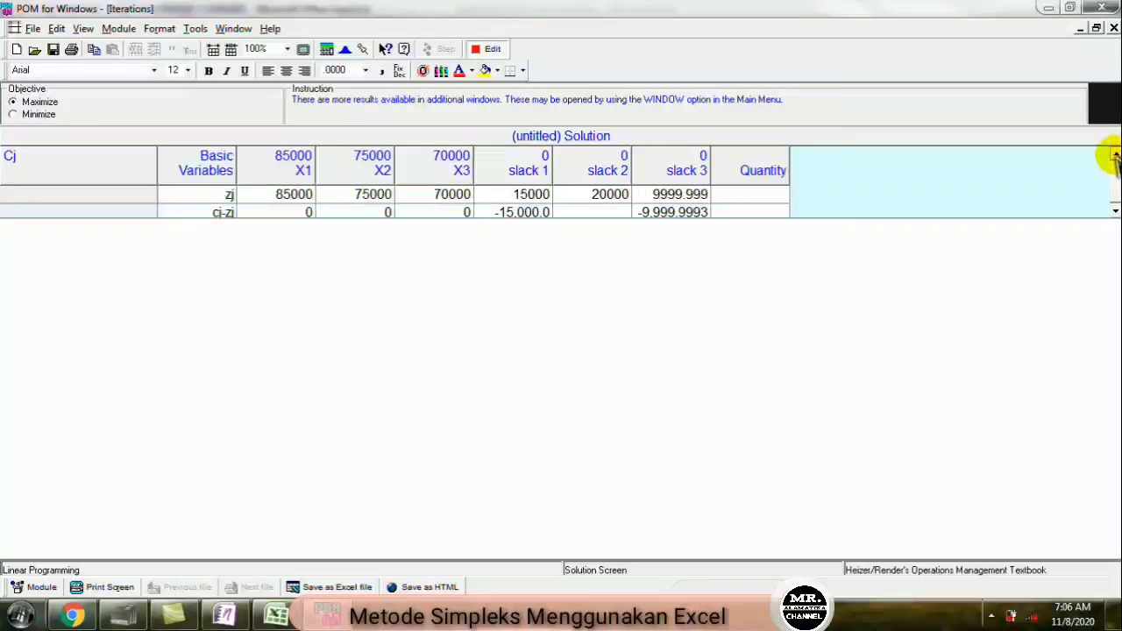
left_click(1114, 155)
left_click(1115, 155)
left_click(1114, 155)
left_click(1114, 155)
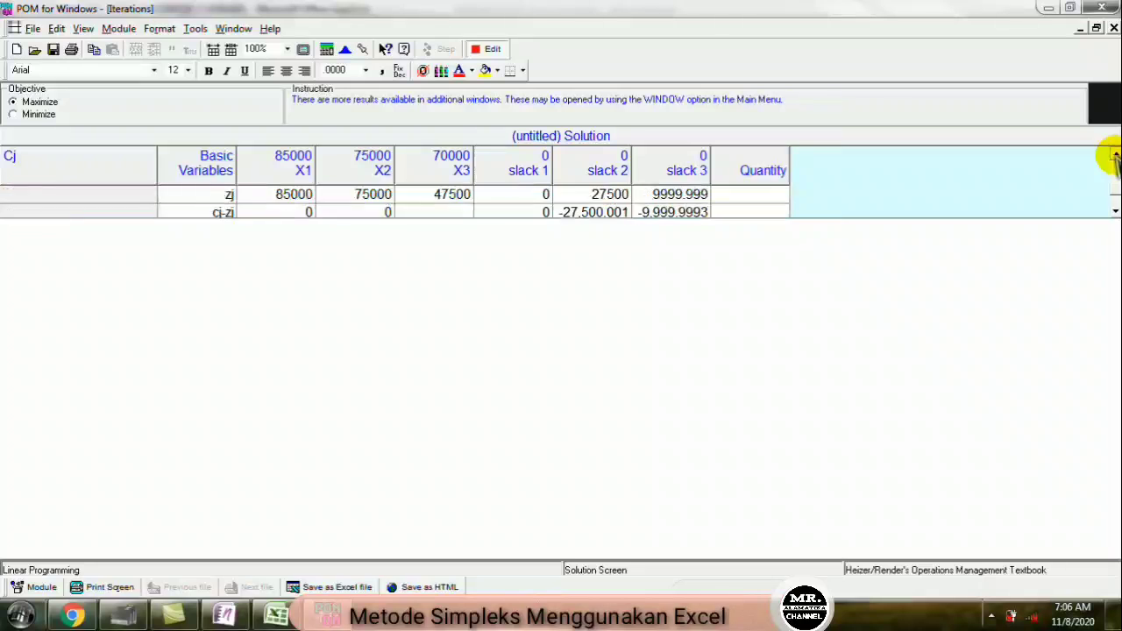
left_click(1114, 155)
left_click(1114, 155)
left_click(1114, 155)
left_click(1115, 155)
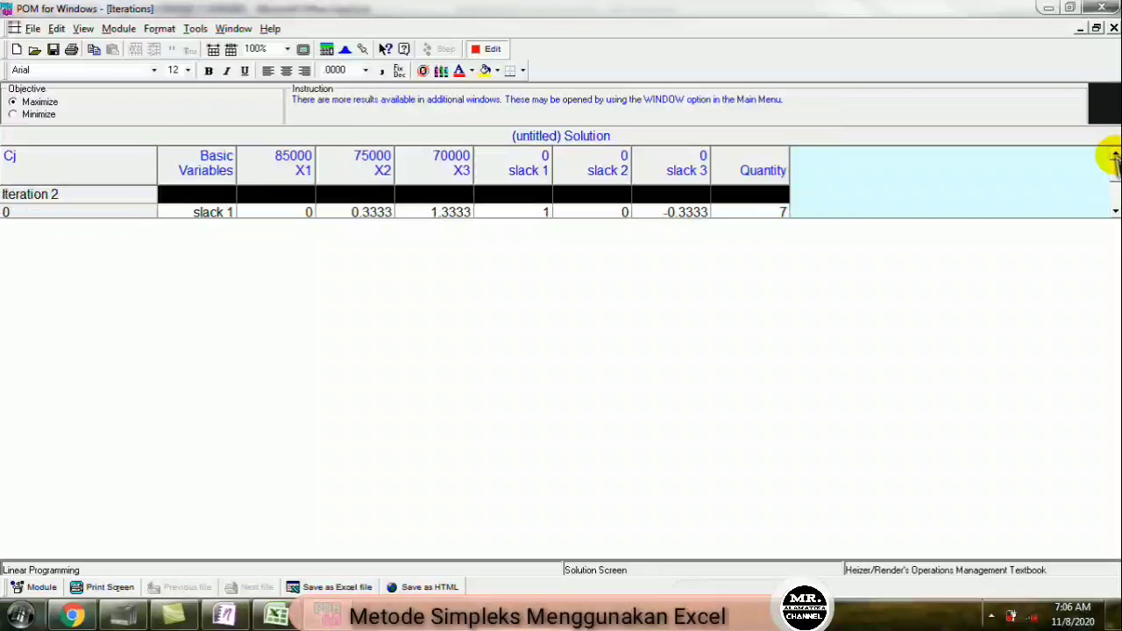
left_click(1114, 211)
left_click(1115, 212)
left_click(1115, 211)
left_click(1114, 211)
left_click(1114, 211)
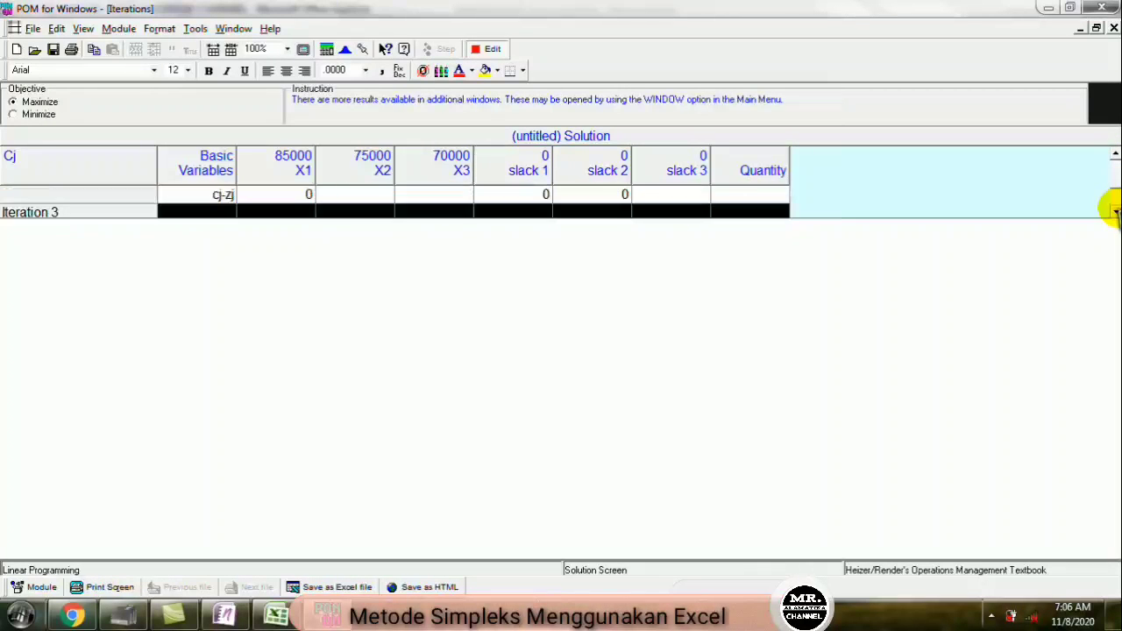
left_click(1115, 211)
left_click(1114, 212)
left_click(1115, 211)
left_click(1115, 211)
left_click(1114, 211)
left_click(1115, 212)
left_click(1114, 211)
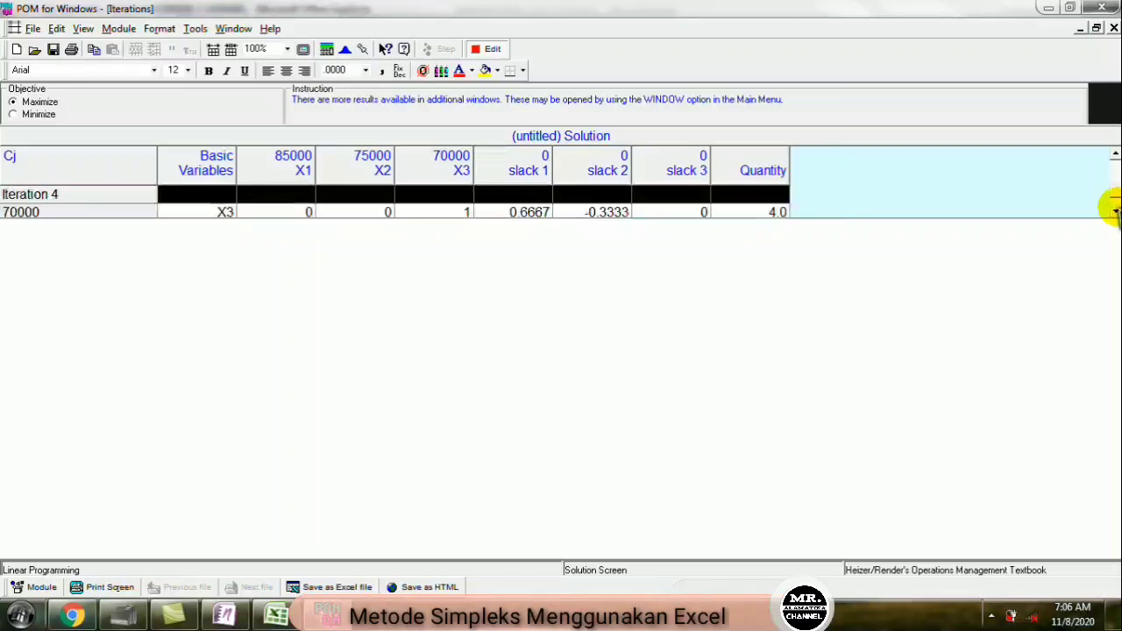
left_click(1114, 211)
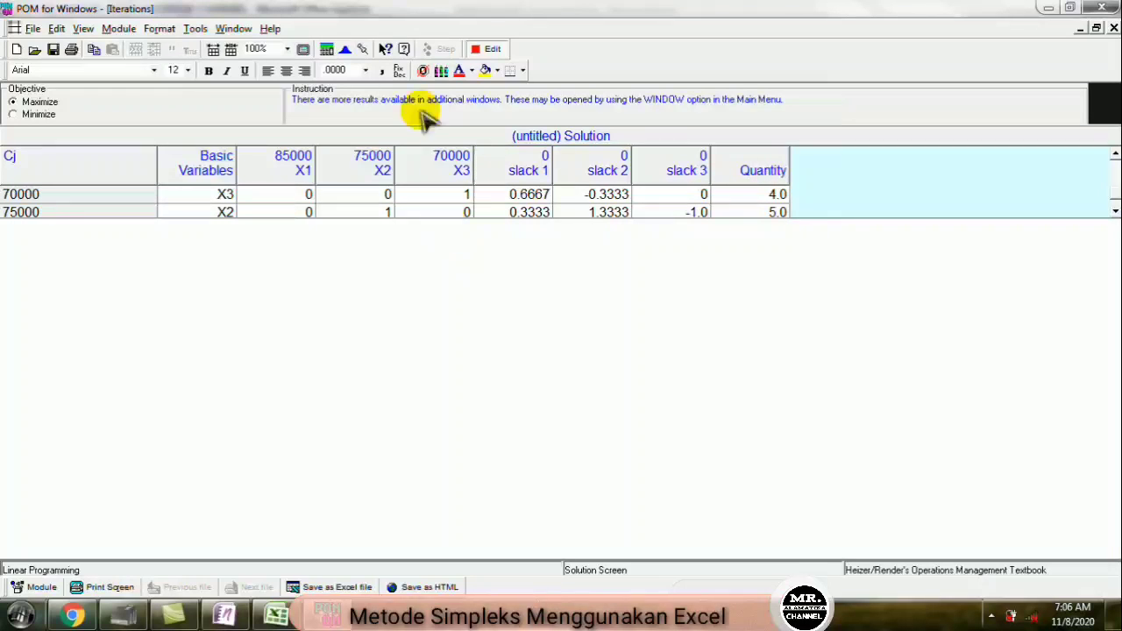
Step: Return to the data table, solve the problem again, and enlarge and maximize the Linear Programming Results window
left_click(490, 49)
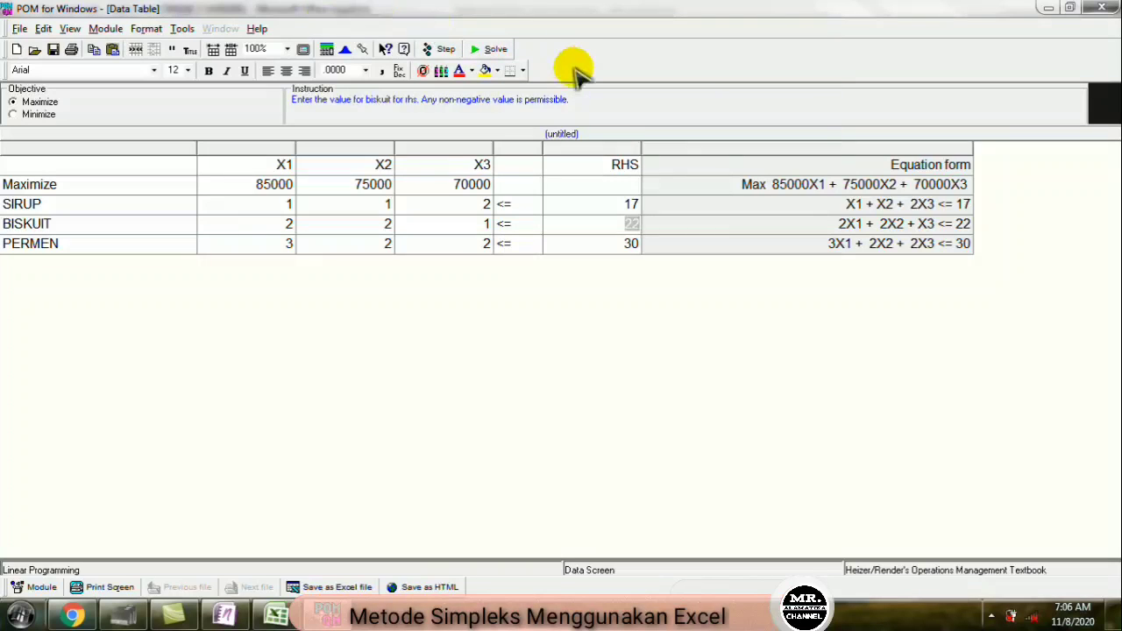
left_click(495, 50)
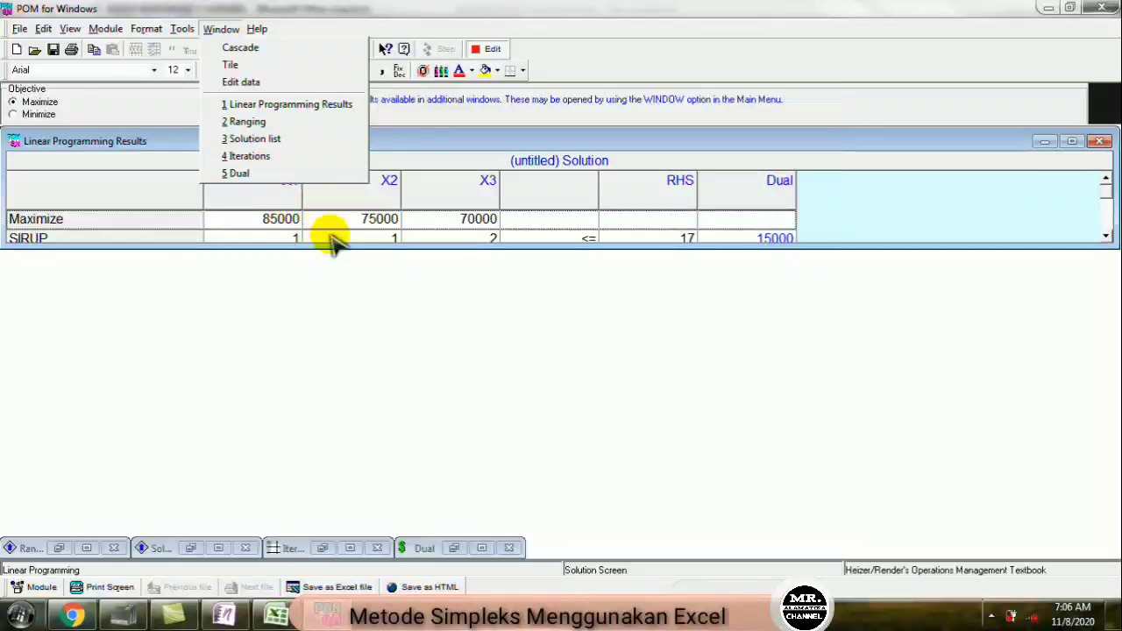
left_click(419, 250)
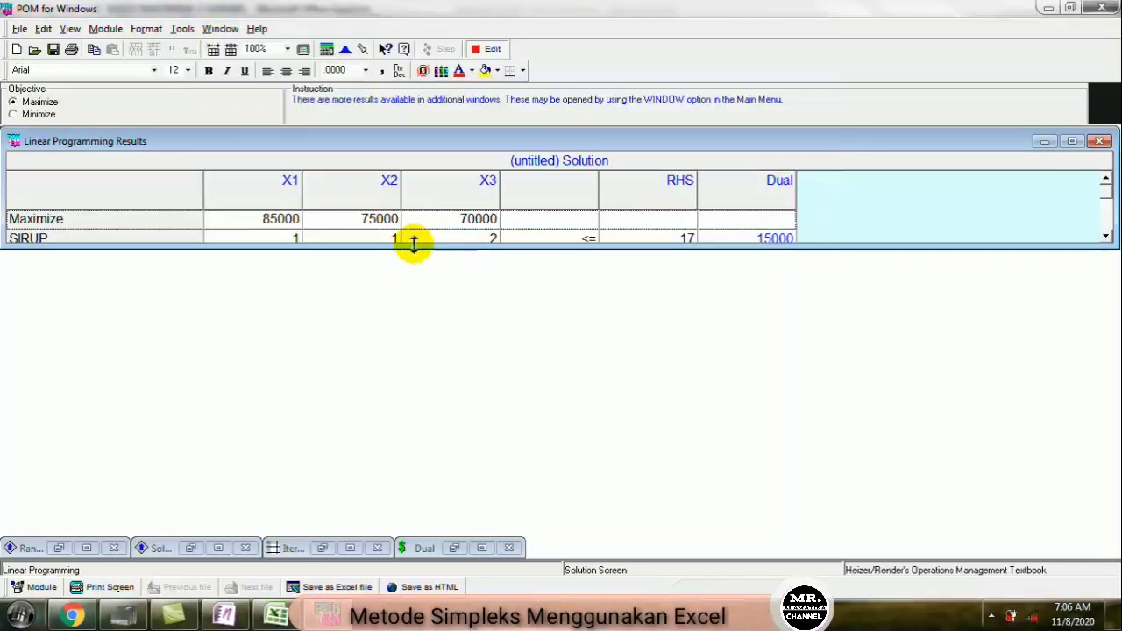
left_click_drag(413, 245, 397, 556)
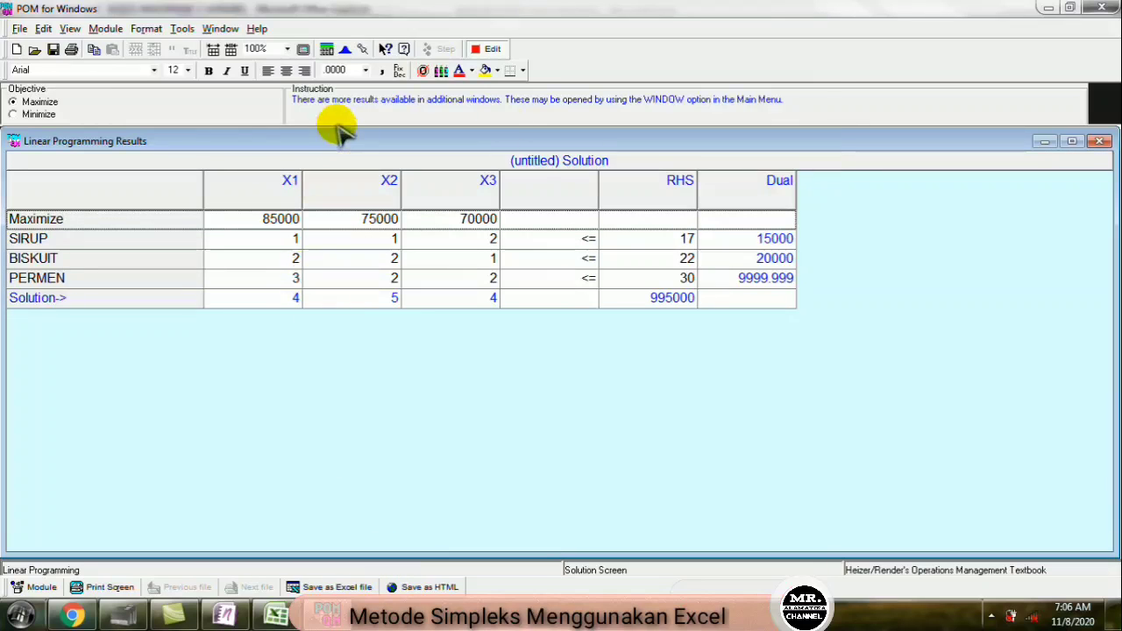
left_click(1071, 141)
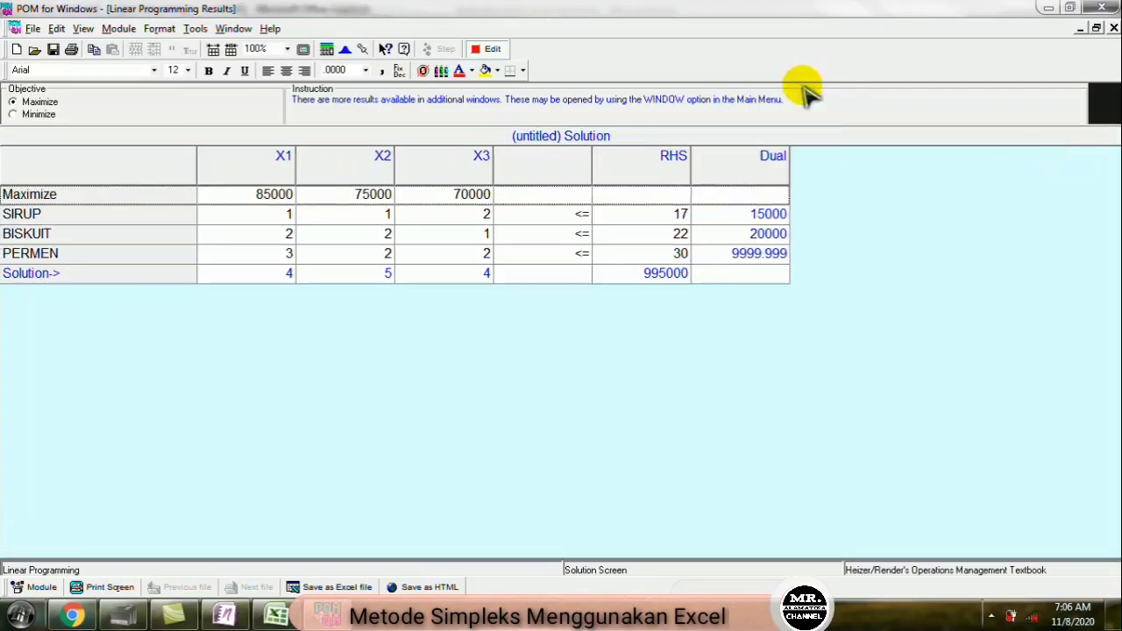
Step: Open the Iterations results and examine the Iteration 4 quantities for X1, X2 and X3
left_click(236, 29)
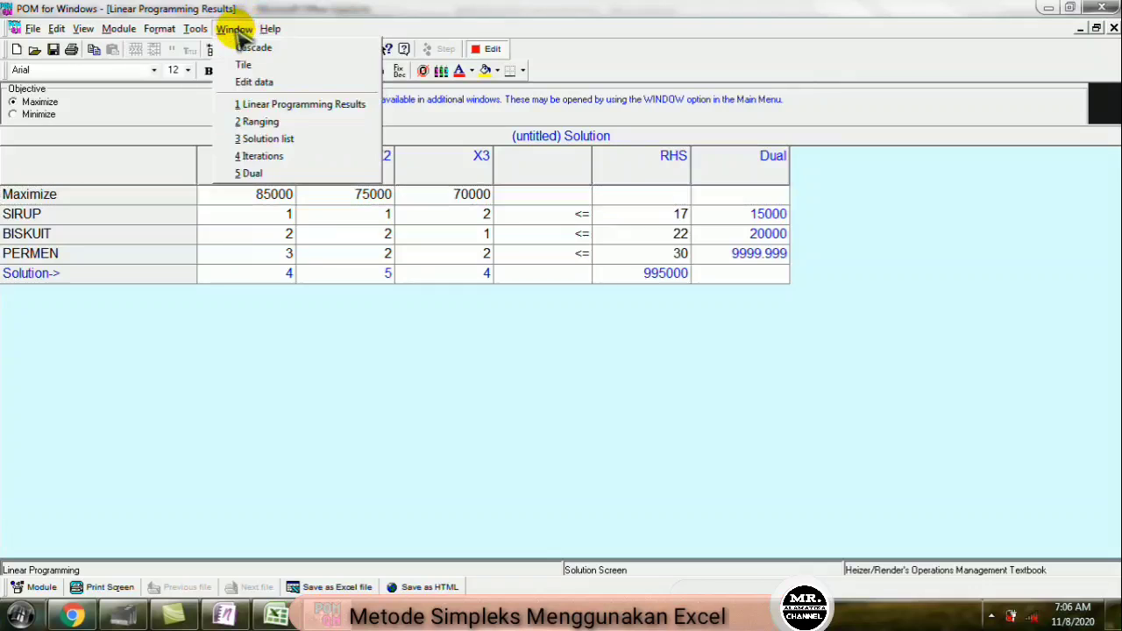
left_click(262, 155)
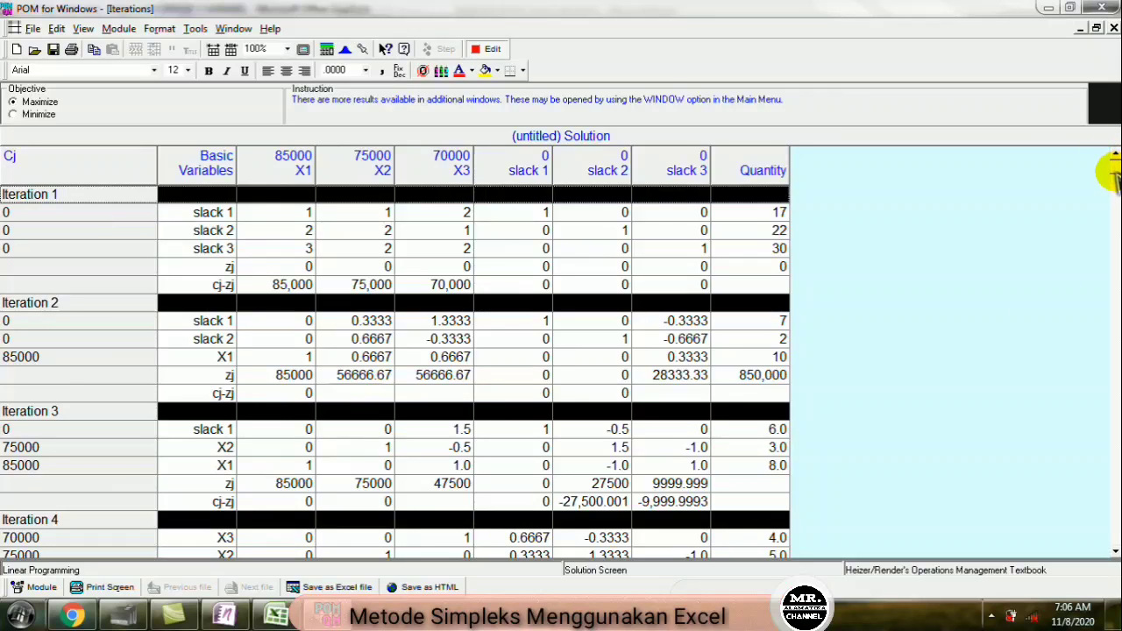
left_click(1114, 551)
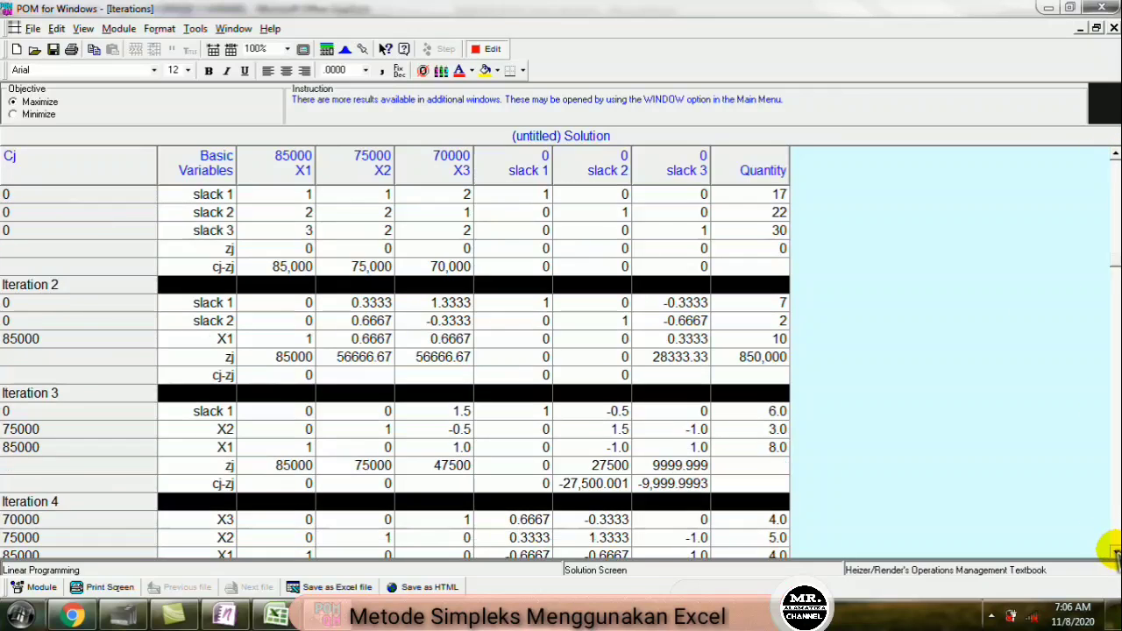
left_click(1114, 551)
left_click(1115, 551)
left_click(1114, 551)
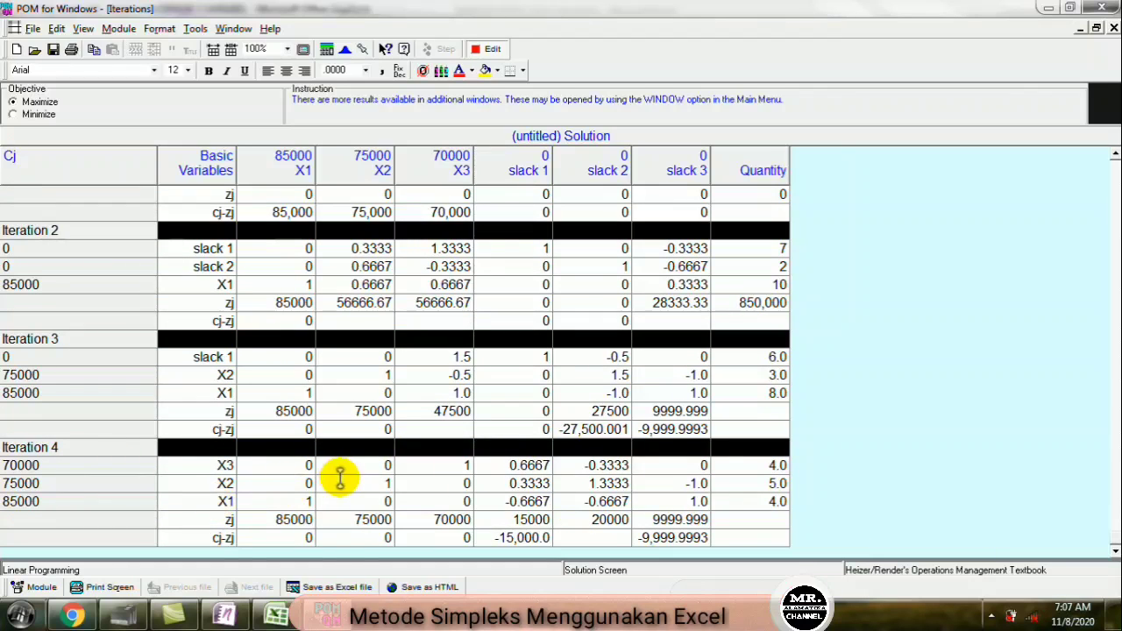
left_click(749, 501)
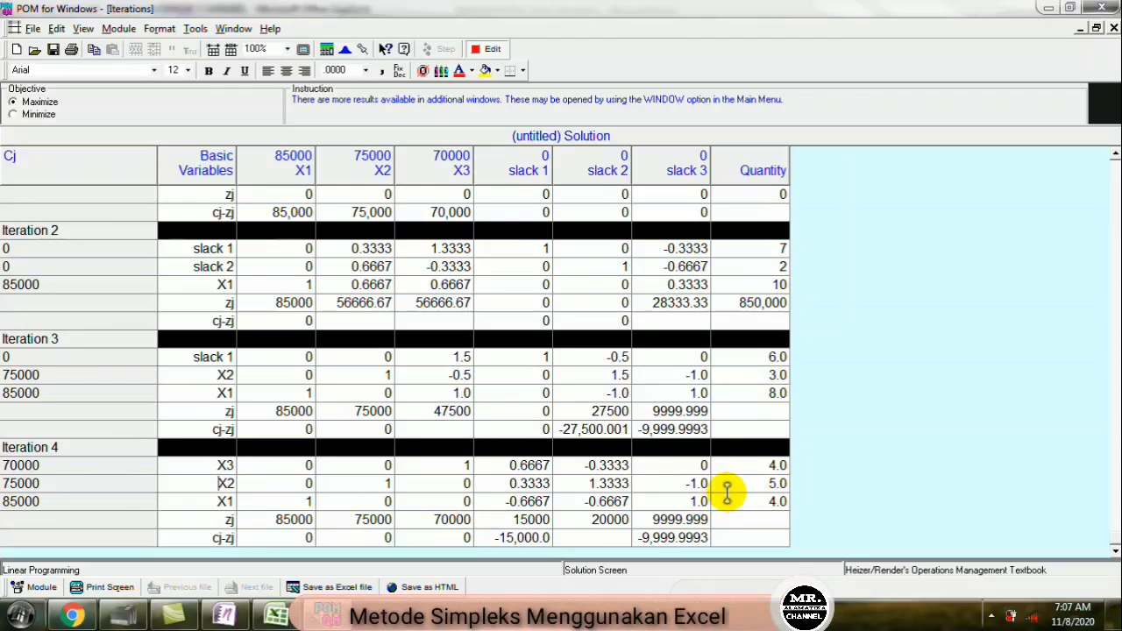
left_click(763, 484)
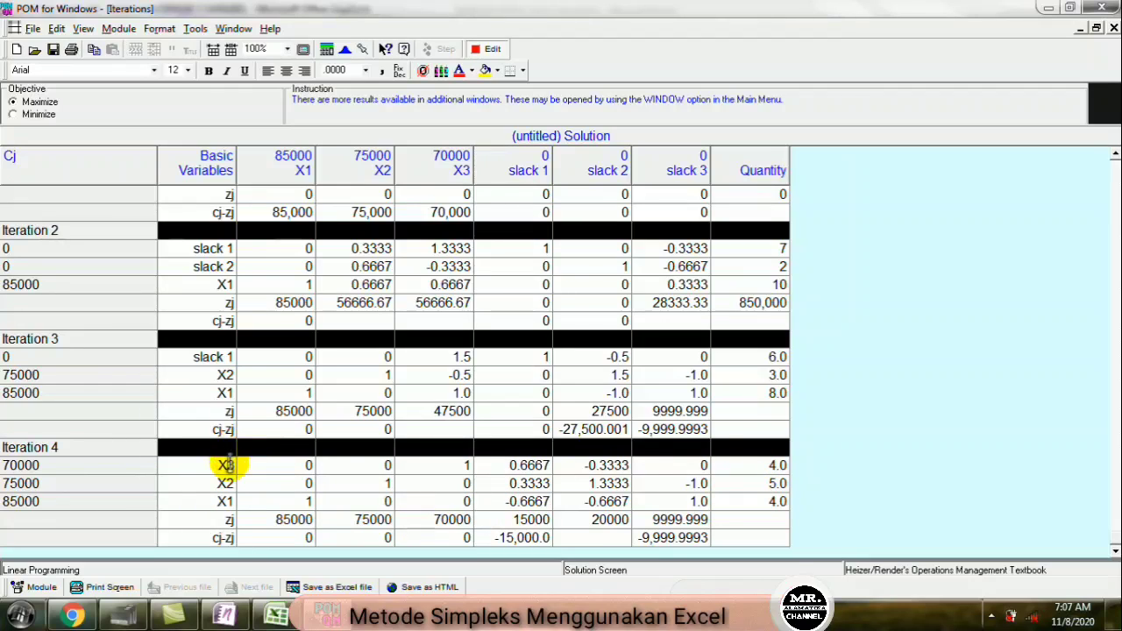
left_click(764, 466)
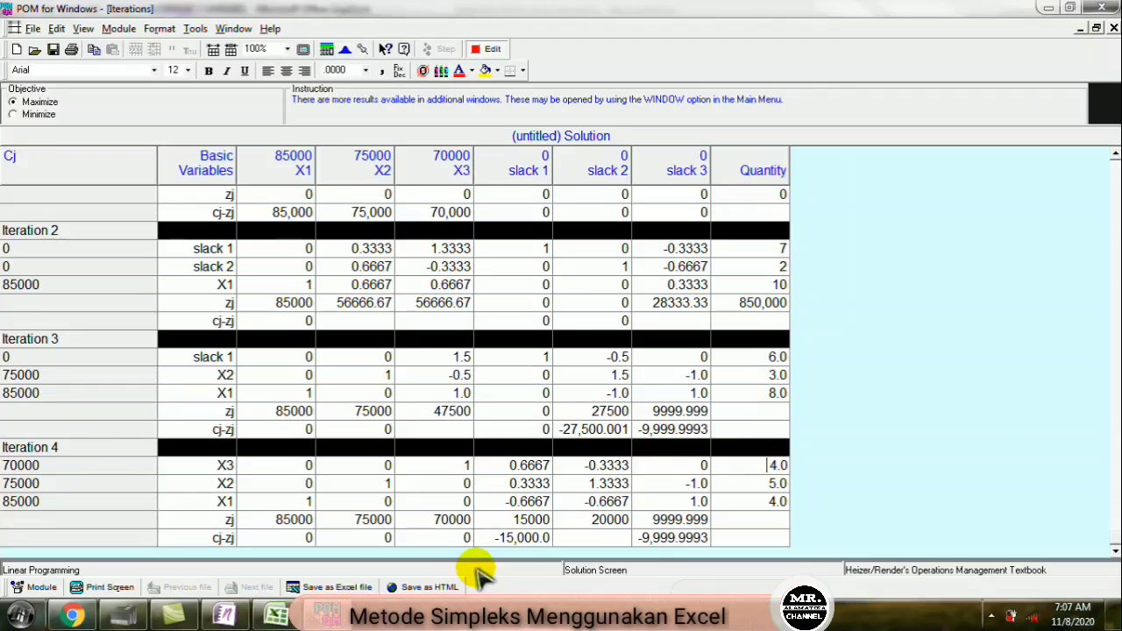
Step: Switch to the Excel simplex workbook and examine the ITERASI 4 table with the conclusion below it
left_click(275, 616)
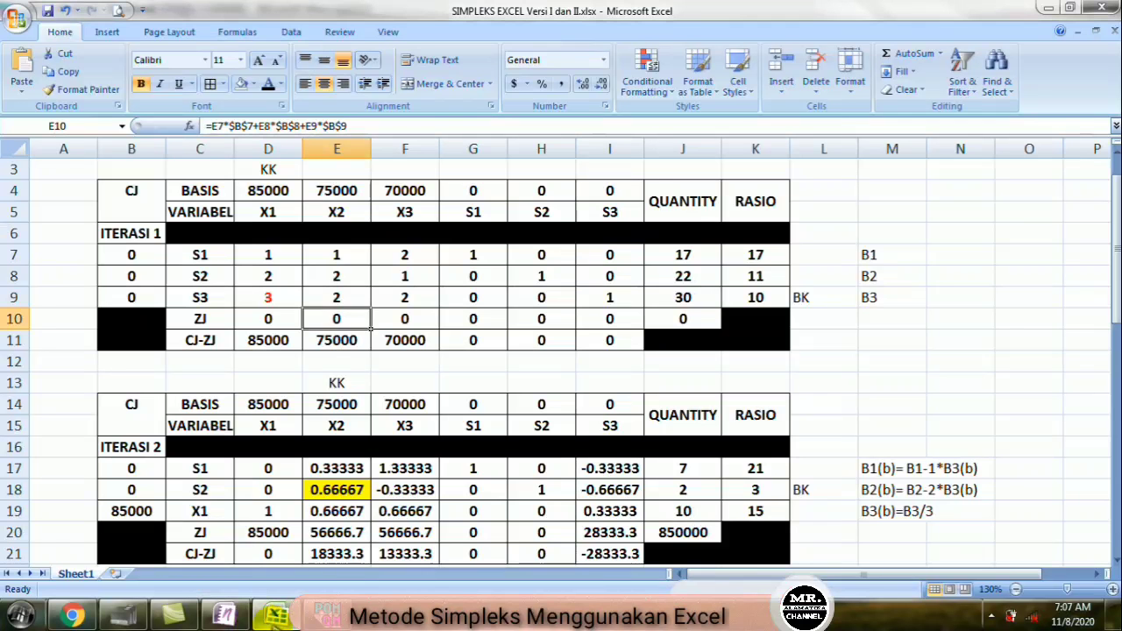
key("Page_Down")
key("Page_Down")
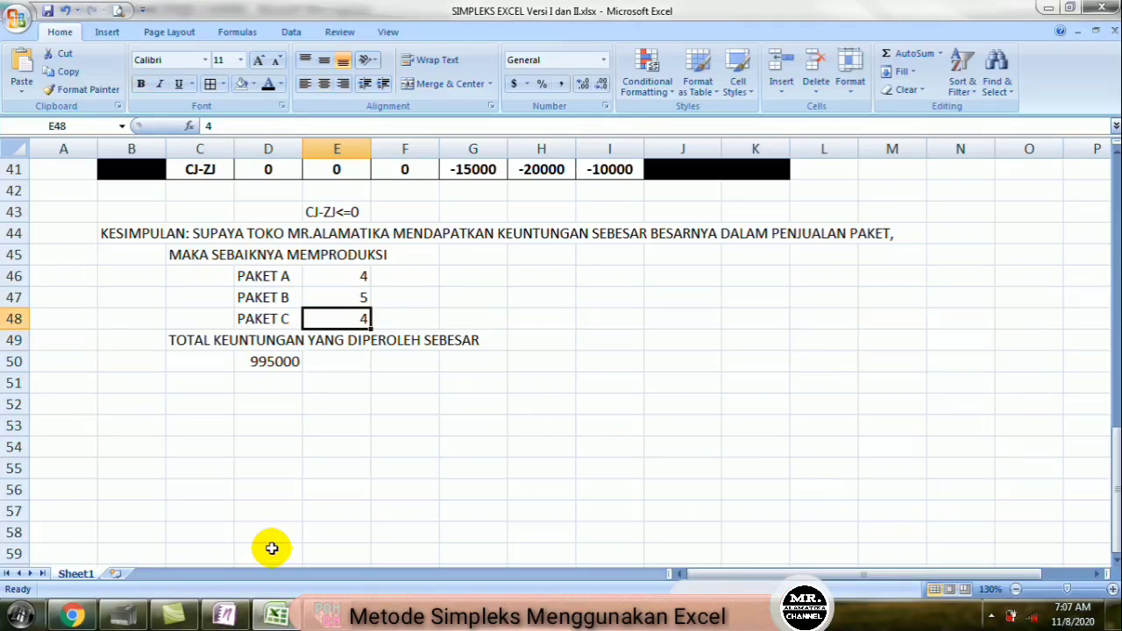
key("Up")
key("Up")
key("Up")
key("Up")
key("Up")
key("Up")
key("Up")
key("Up")
key("Up")
key("Up")
key("Up")
key("Up")
key("Up")
key("Up")
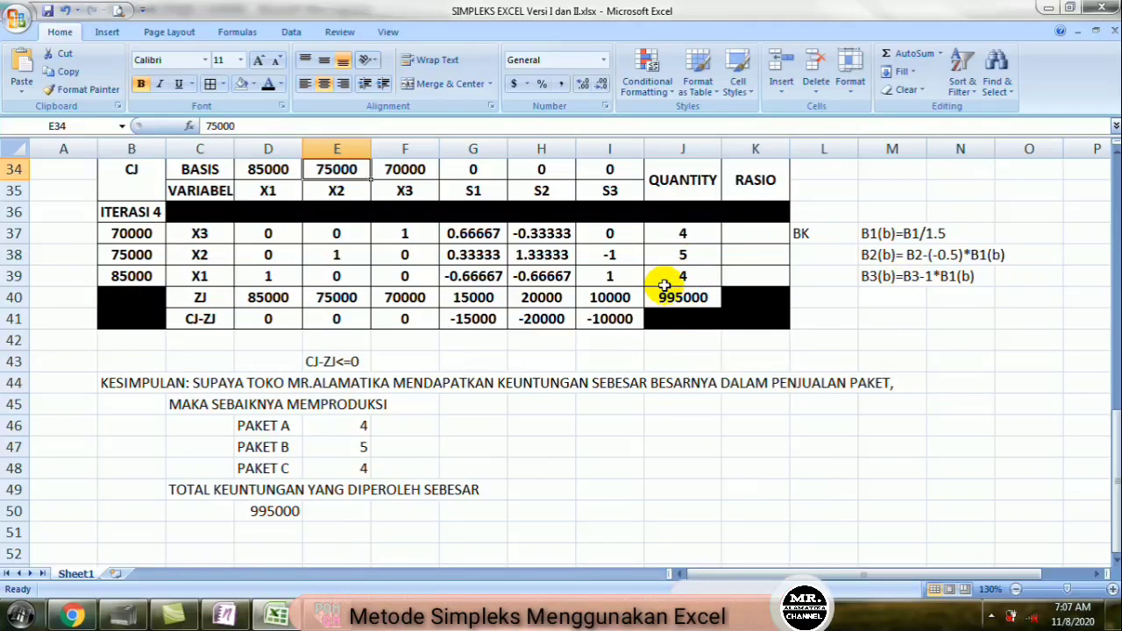
Step: Switch to POM, widen the Quantity column of the Iterations table, and compare it with the Excel ITERASI 4 table
left_click(325, 614)
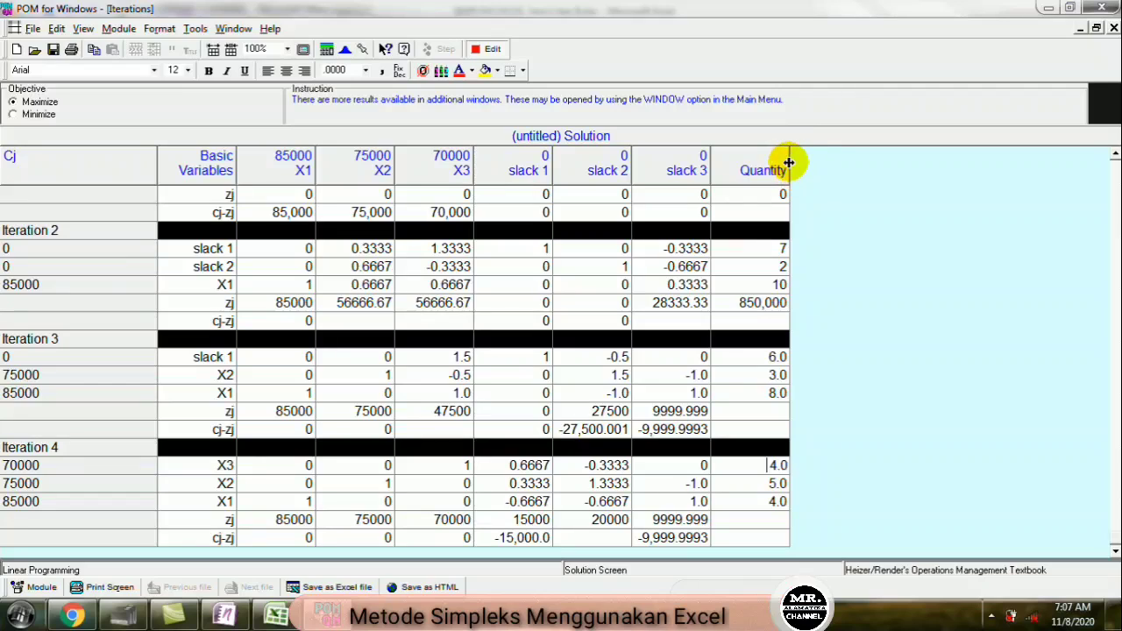
left_click_drag(789, 163, 873, 163)
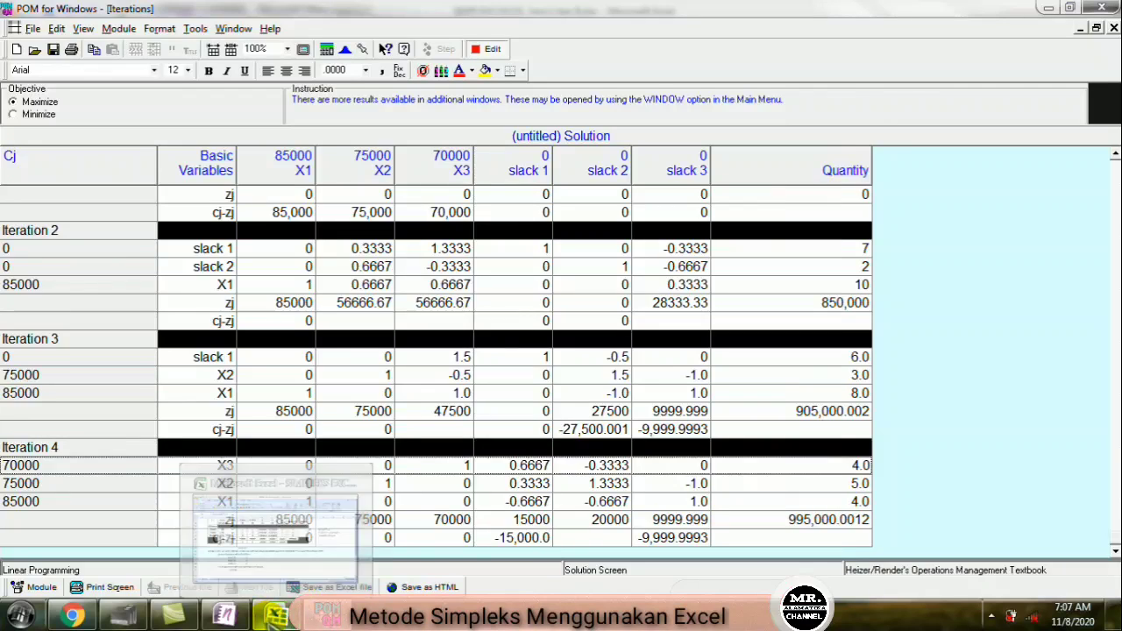
mouse_move(276, 614)
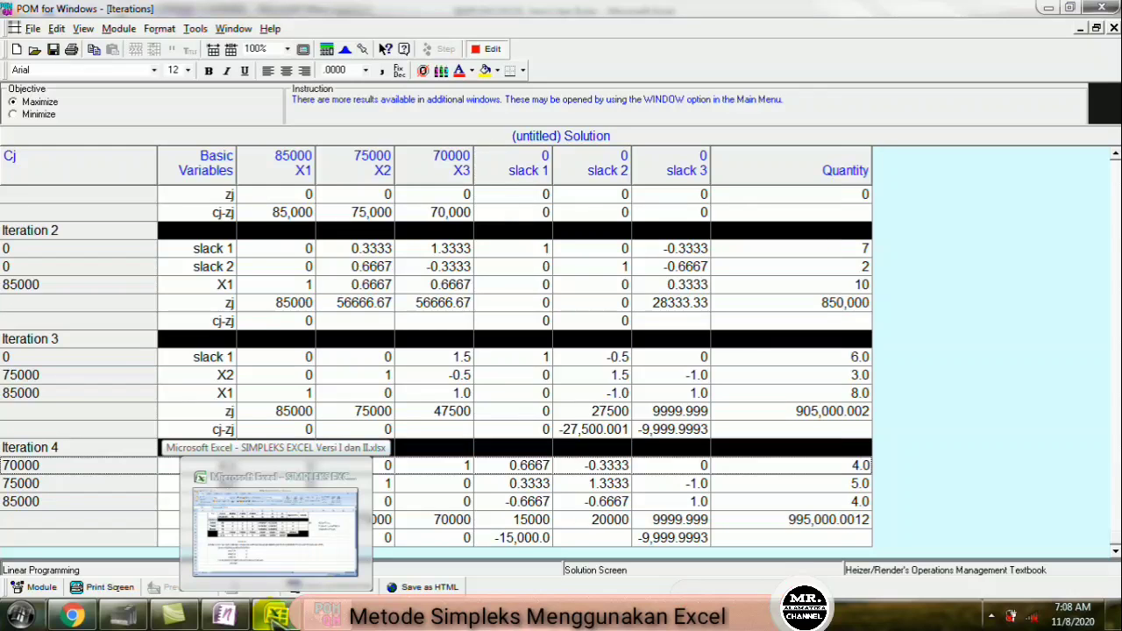
left_click(276, 614)
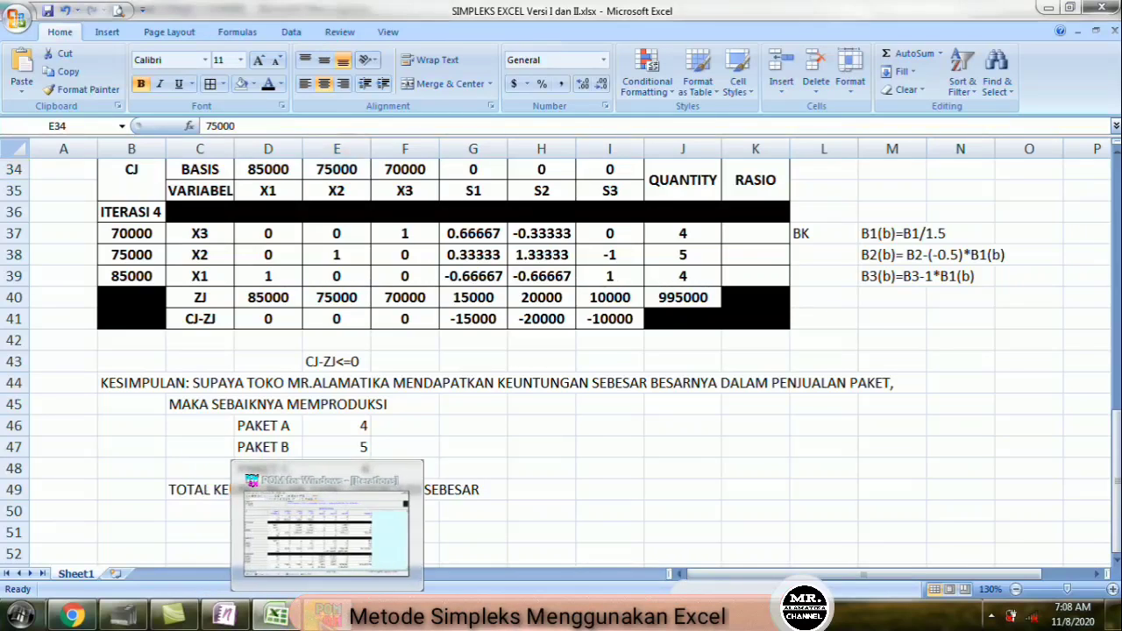
Step: Switch back to POM and narrow the Quantity column of the Iterations table to just fit its values
left_click(326, 615)
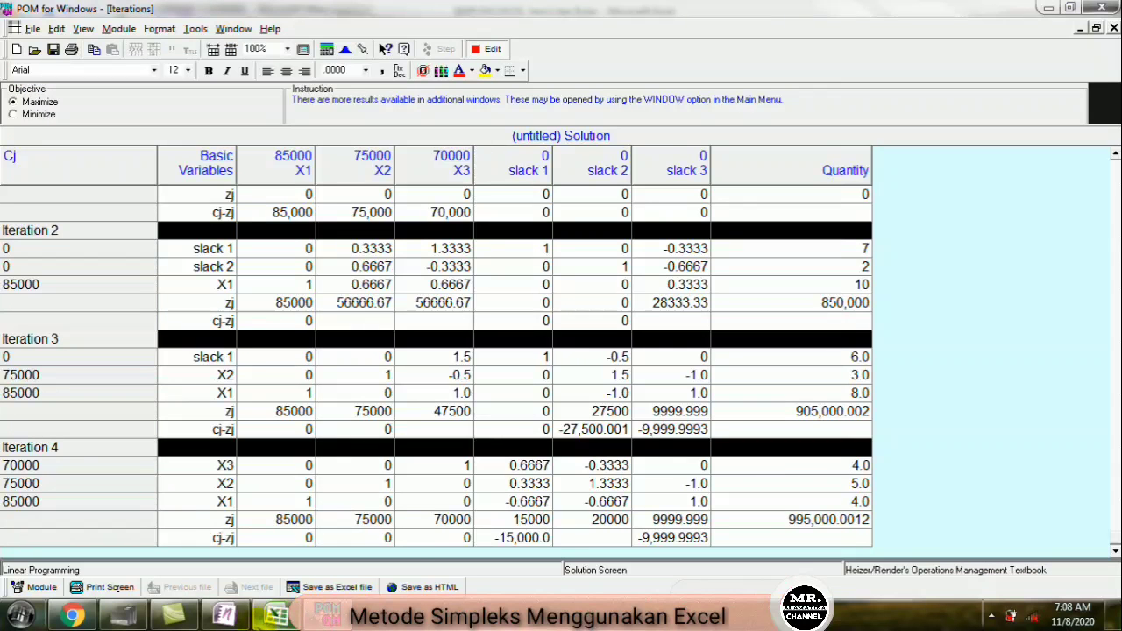
left_click(869, 159)
left_click_drag(869, 158, 802, 161)
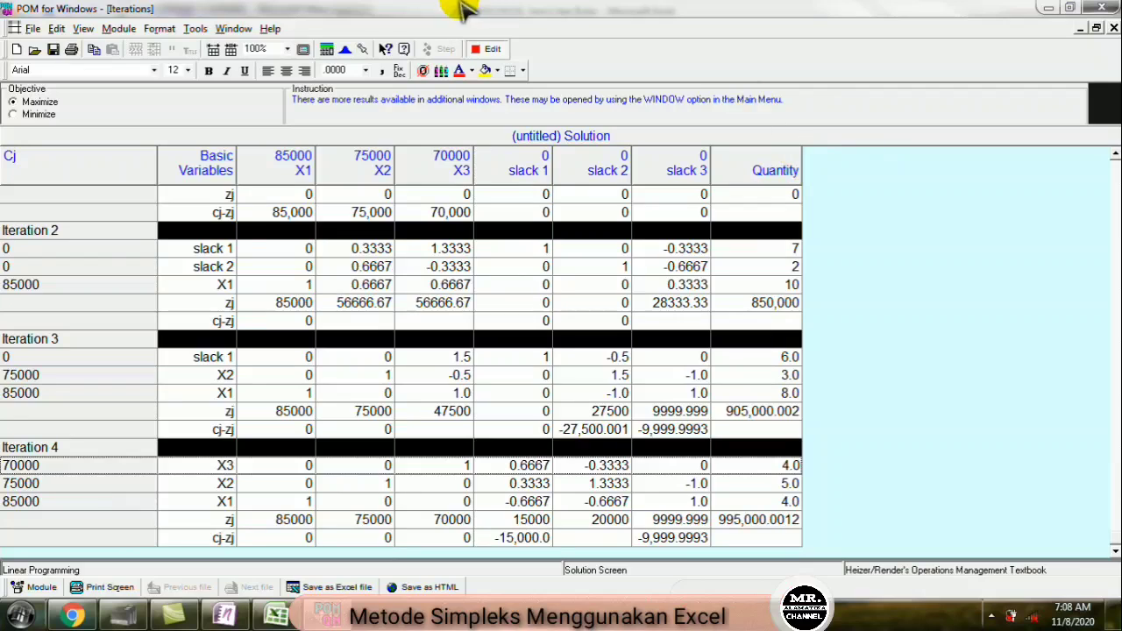
Step: Open the Linear Programming Results and examine the Solution row's objective value and the values of X1, X2 and X3
left_click(232, 29)
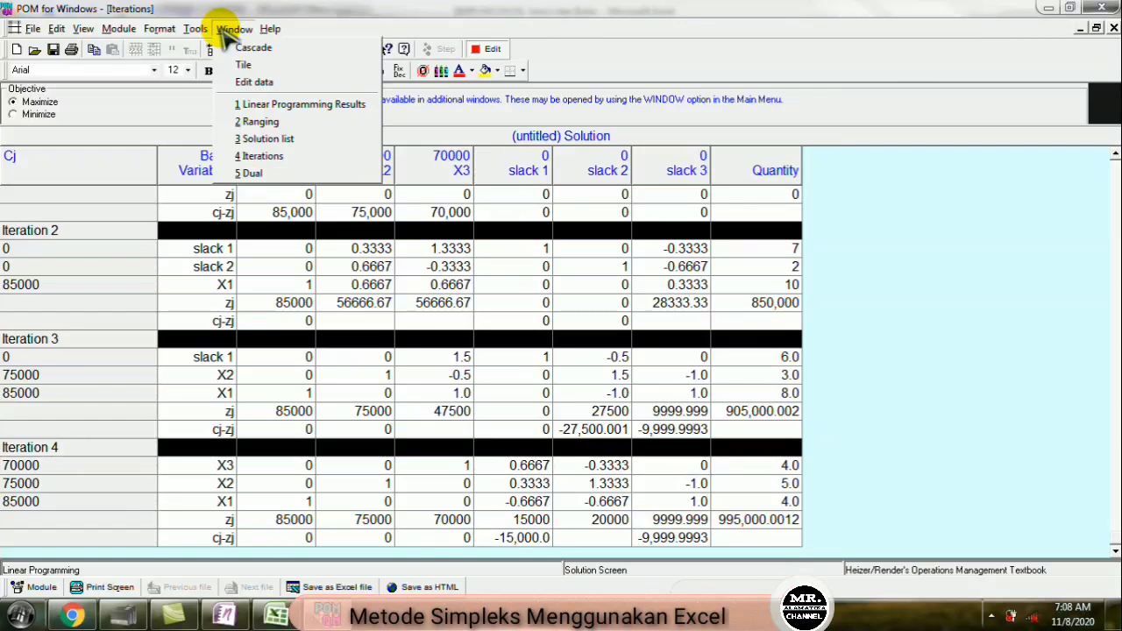
left_click(256, 106)
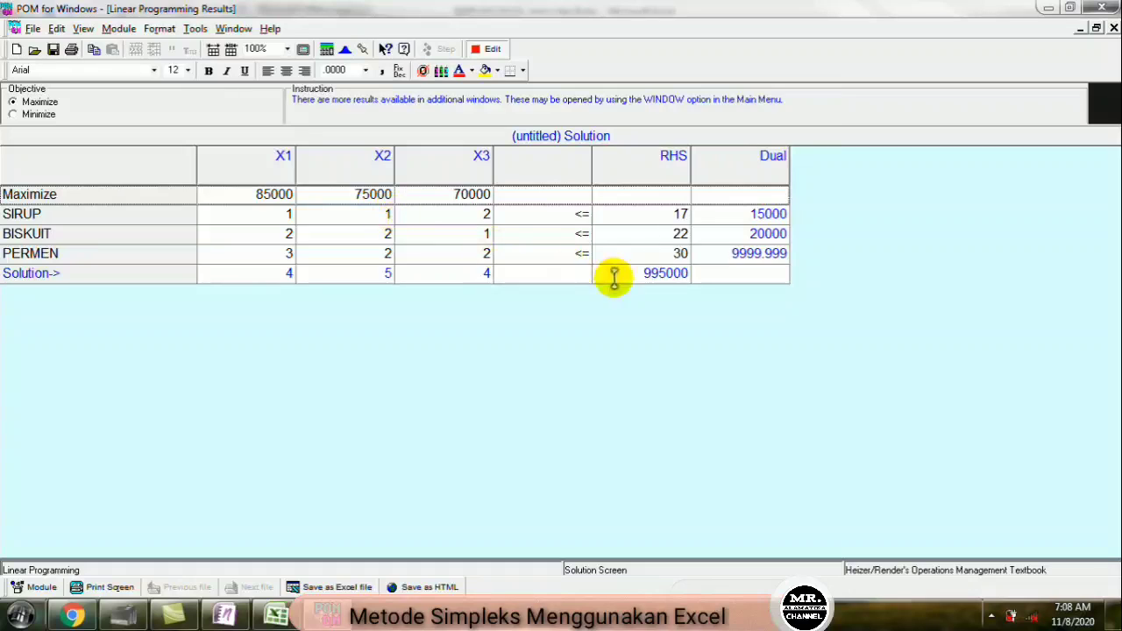
left_click_drag(634, 275, 690, 273)
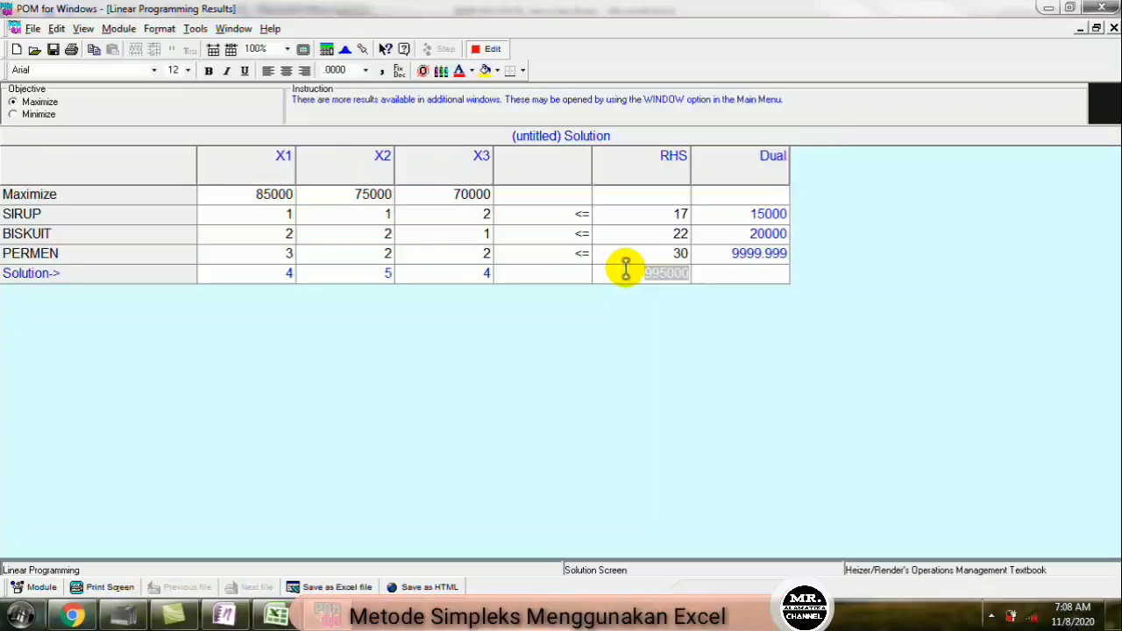
left_click(254, 151)
left_click(283, 273)
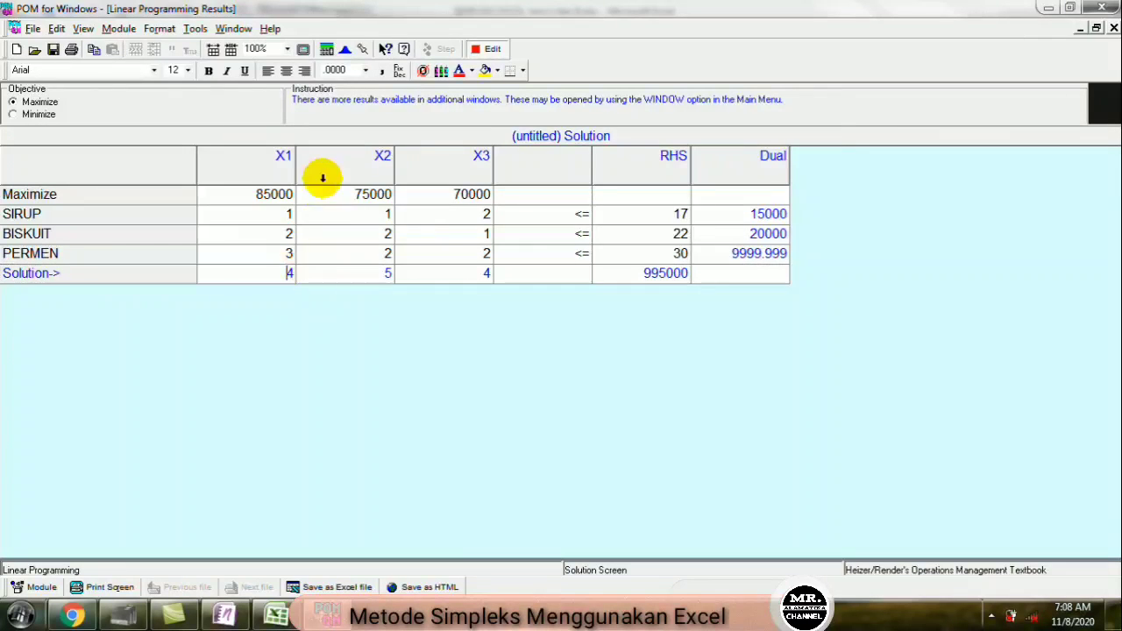
left_click(339, 156)
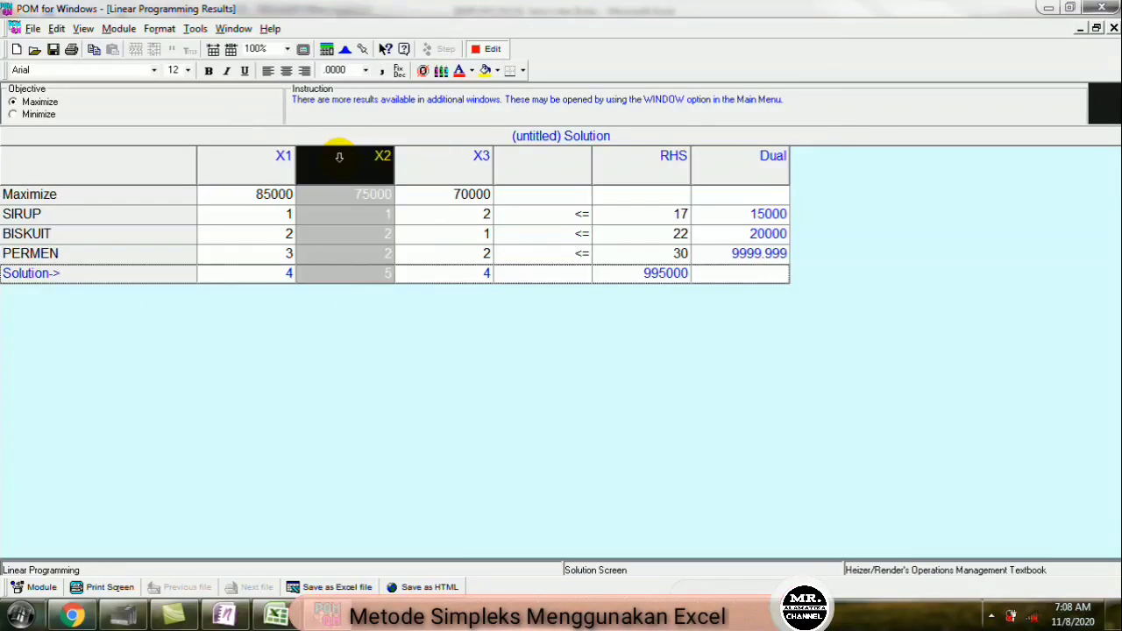
left_click(377, 273)
left_click(444, 153)
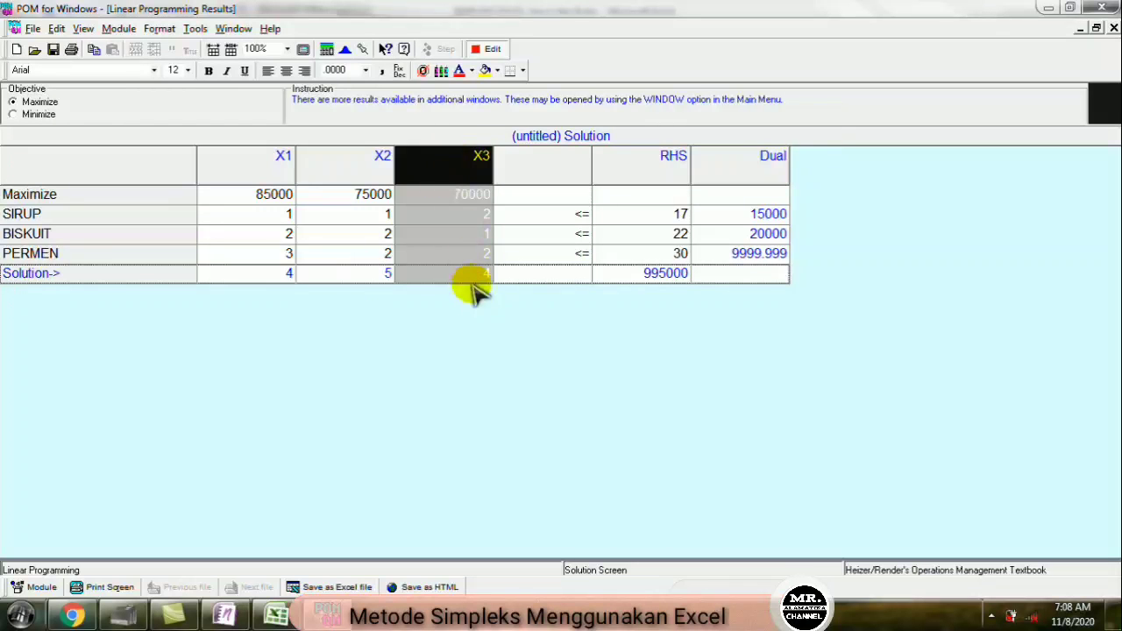
left_click(469, 272)
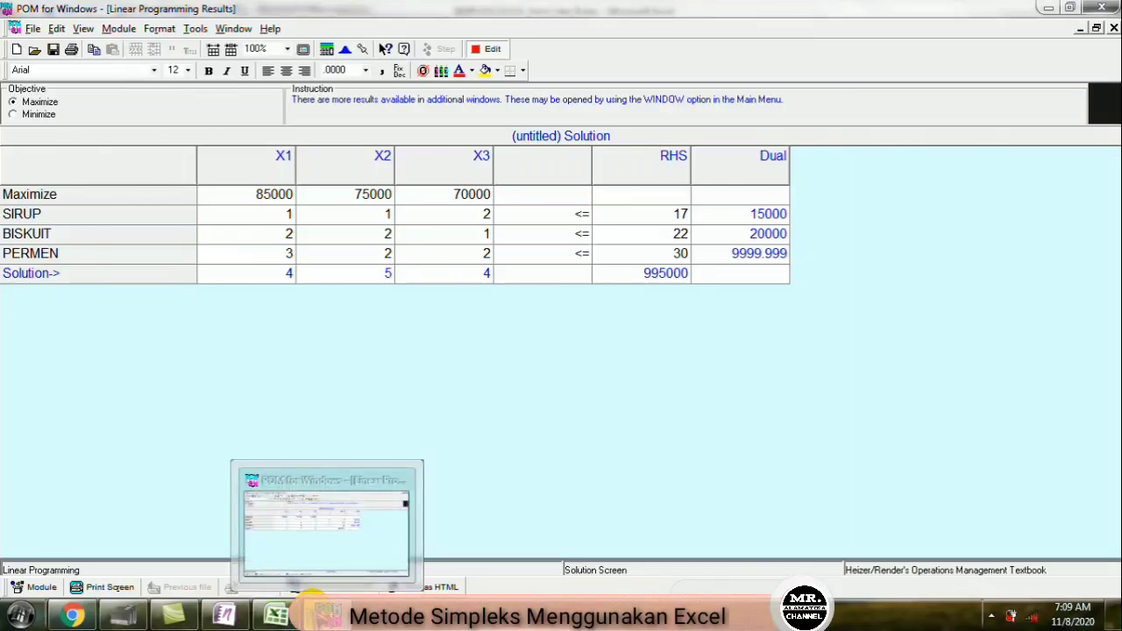
Step: Switch to the Excel simplex workbook and review the iteration tables from ITERASI 1 through ITERASI 4
left_click(276, 614)
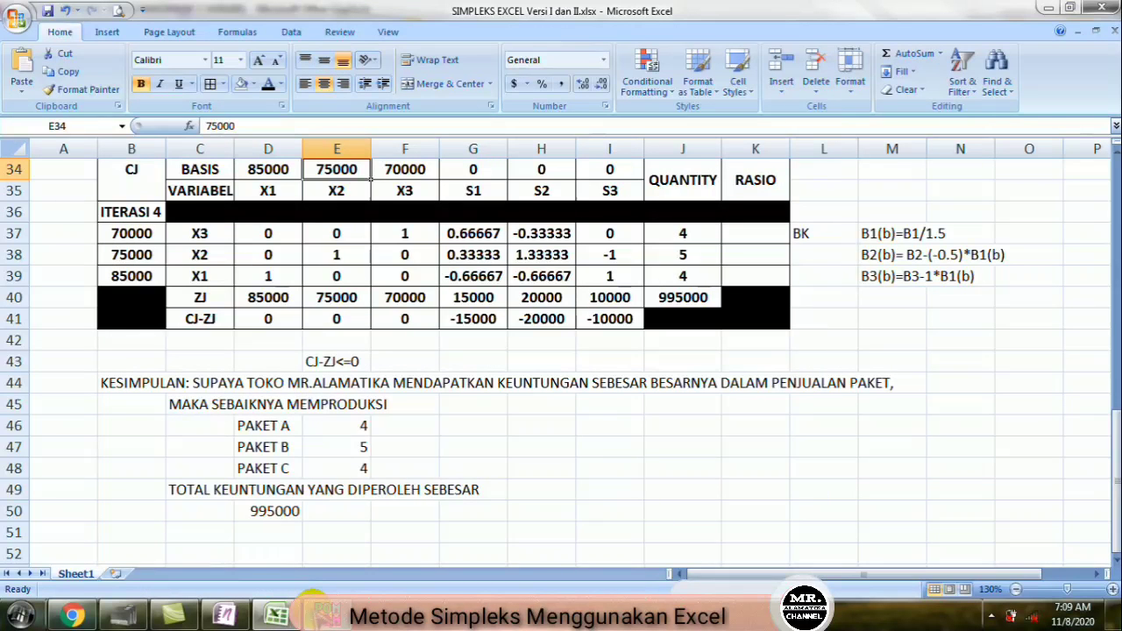
key("Up")
key("Up")
key("Up")
key("Up")
key("Up")
key("Up")
key("Up")
key("Up")
key("Up")
key("Up")
key("Up")
key("Up")
key("Up")
key("Up")
key("Up")
key("Up")
key("Up")
key("Up")
key("Up")
key("Up")
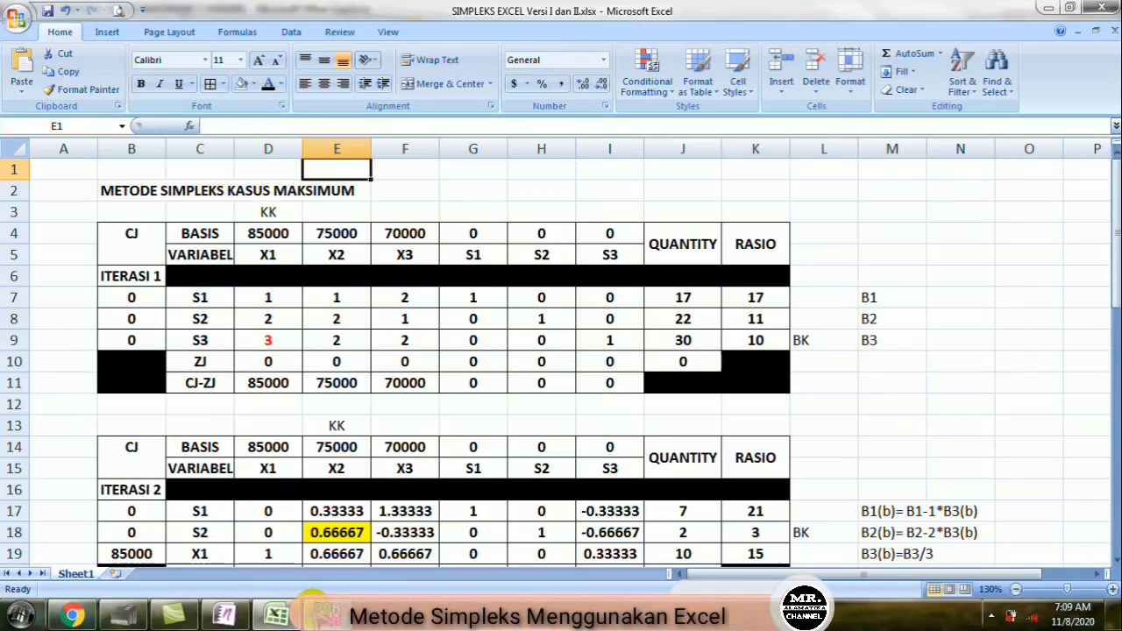
key("Down")
key("Down")
key("Down")
key("Down")
key("Down")
key("Down")
key("Down")
key("Down")
key("Down")
key("Down")
key("Down")
key("Down")
key("Down")
key("Down")
key("Down")
key("Down")
key("Down")
key("Down")
key("Down")
key("Down")
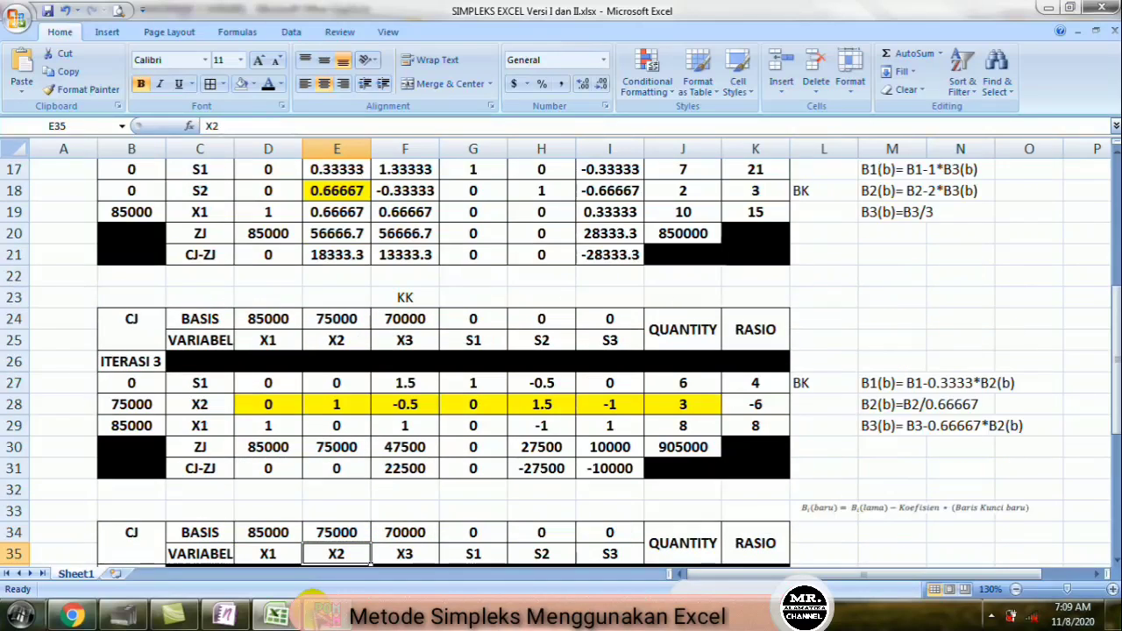
key("Down")
key("Down")
key("Down")
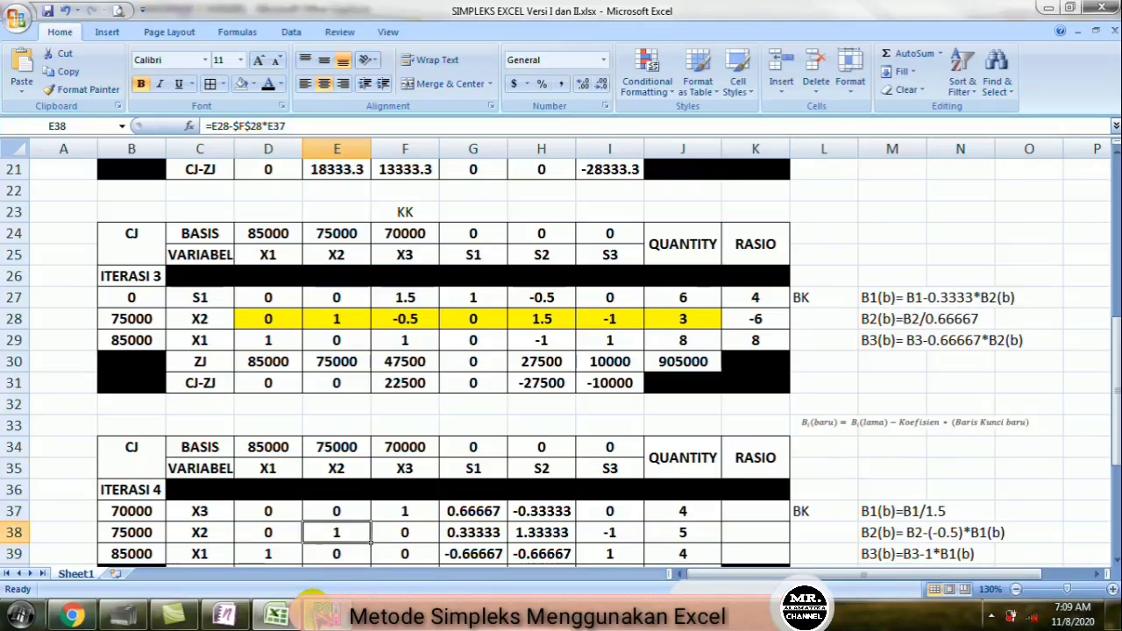
key("Up")
key("Up")
key("Up")
key("Up")
key("Up")
key("Up")
key("Up")
key("Up")
key("Up")
key("Up")
key("Up")
key("Up")
key("Up")
key("Up")
key("Up")
key("Up")
key("Up")
key("Up")
key("Up")
key("Up")
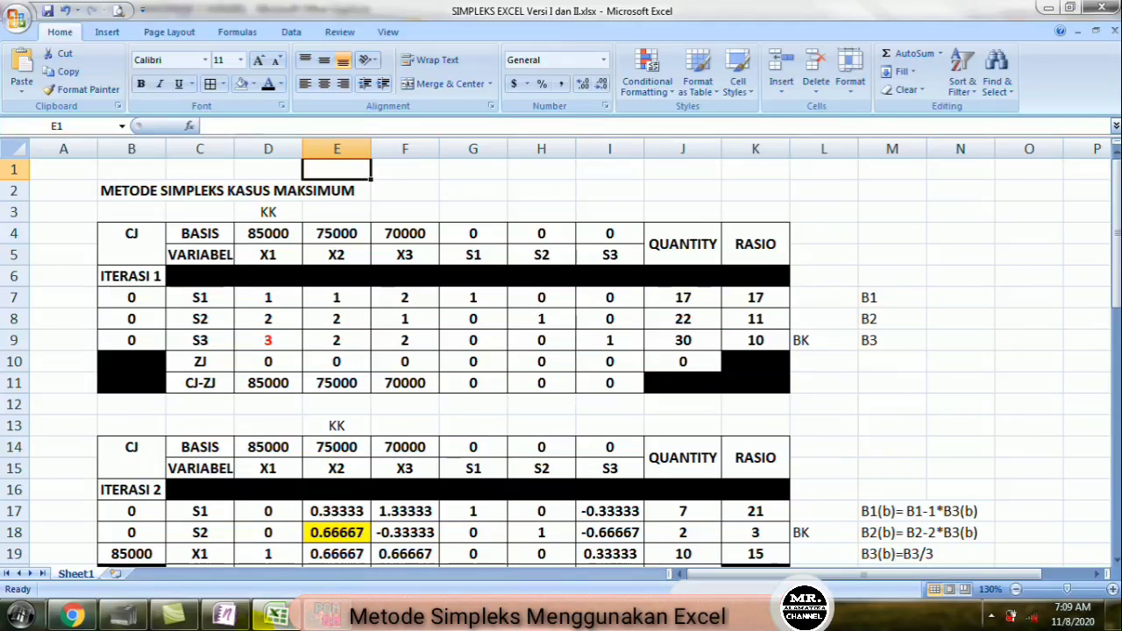
Step: Switch to the OneNote problem page and handwrite in red pen "Paket A = 4", "Paket B = 5" and "Paket C = 4" beside the M. Simpleks note
left_click(224, 614)
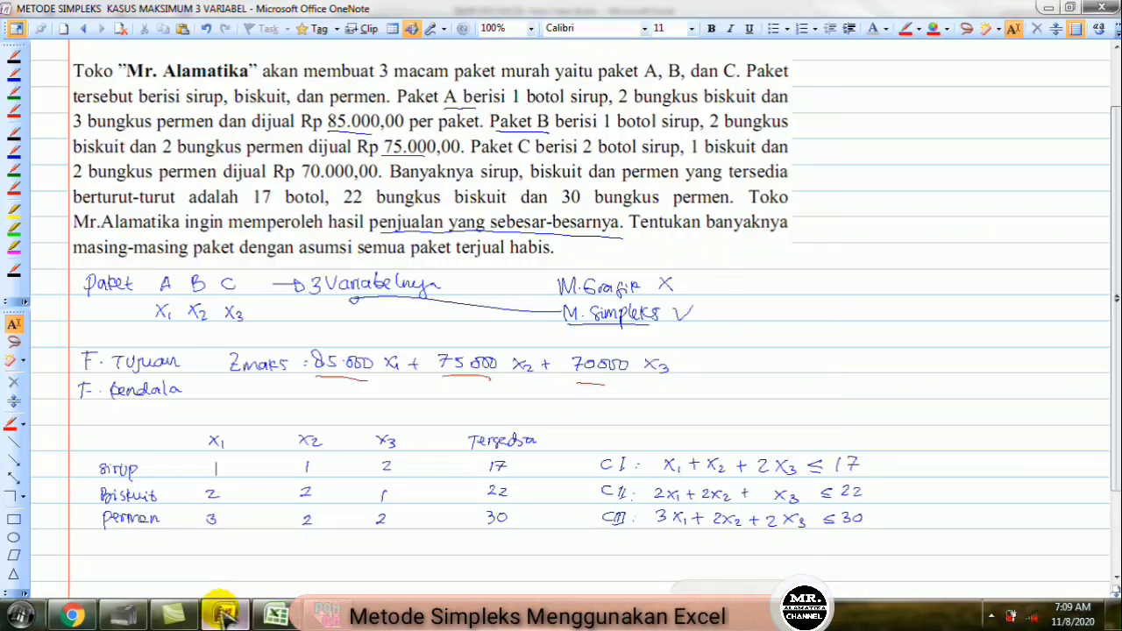
left_click(574, 394)
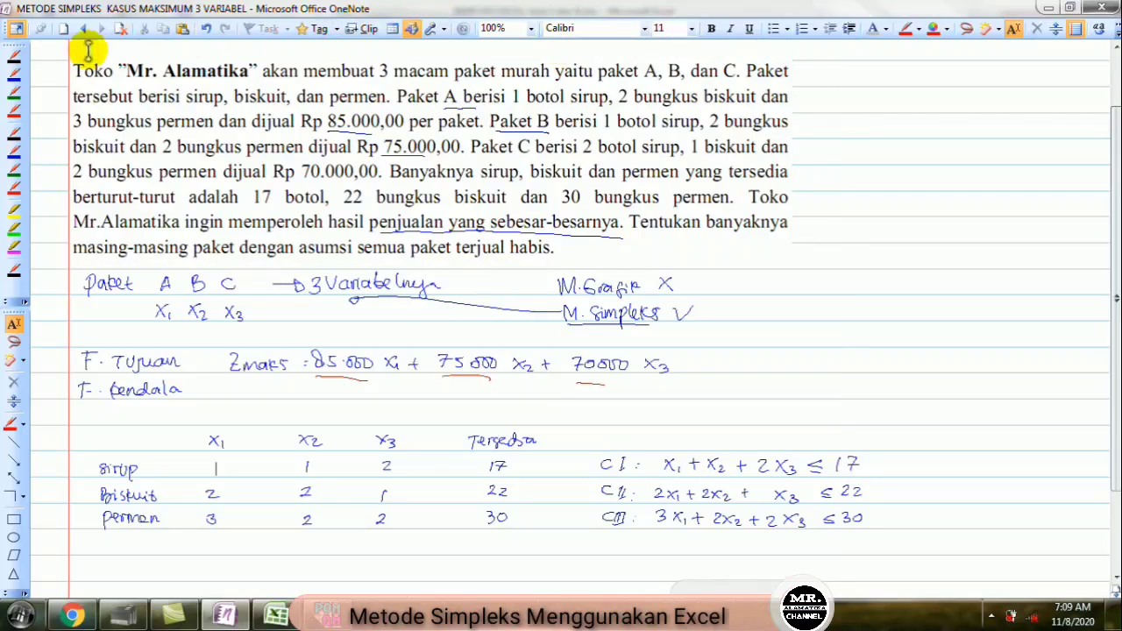
left_click(14, 110)
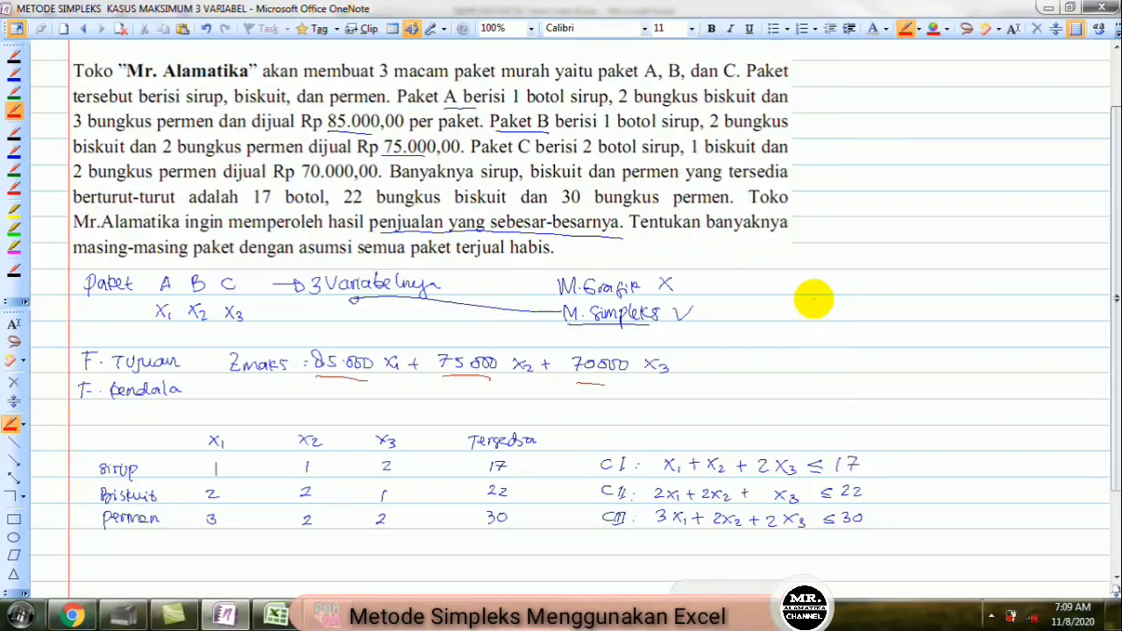
mouse_move(813, 307)
left_mouse_down()
mouse_move(819, 293)
mouse_move(930, 285)
mouse_move(915, 290)
left_mouse_up()
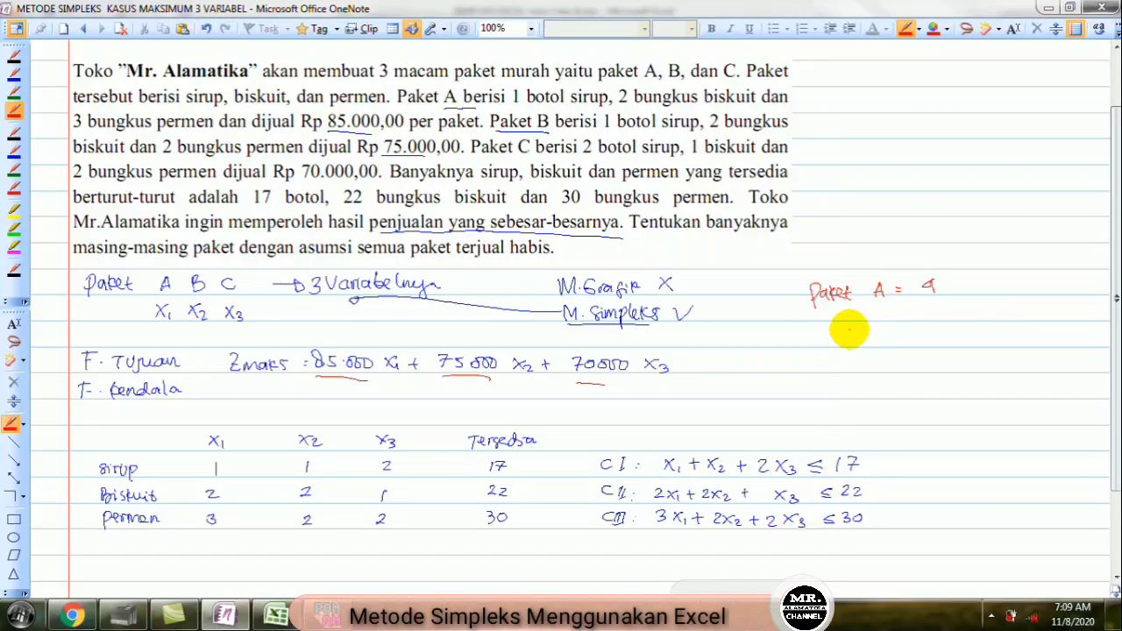
mouse_move(817, 318)
left_mouse_down()
mouse_move(816, 336)
mouse_move(829, 321)
mouse_move(883, 326)
mouse_move(929, 313)
left_mouse_up()
mouse_move(815, 348)
left_mouse_down()
mouse_move(851, 358)
mouse_move(926, 350)
mouse_move(926, 360)
left_mouse_up()
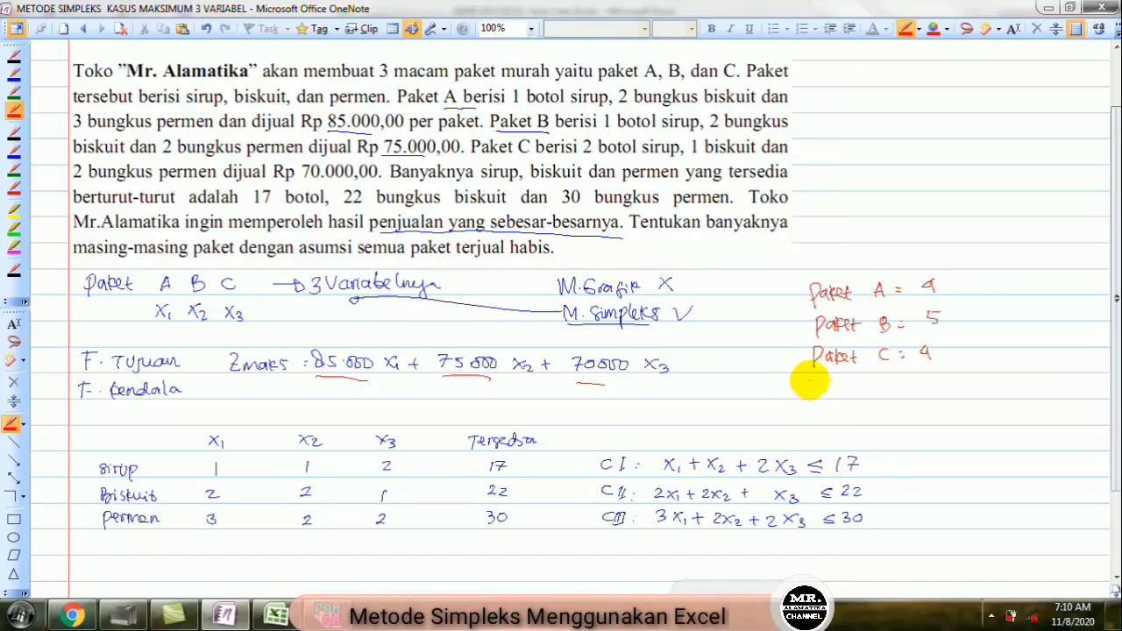
Step: Handwrite "Keuntungan : 995000" in red below the package quantities, then circle the amount and underline it
left_click_drag(814, 388, 1055, 390)
mouse_move(974, 367)
left_mouse_down()
mouse_move(1056, 407)
mouse_move(1028, 415)
left_mouse_up()
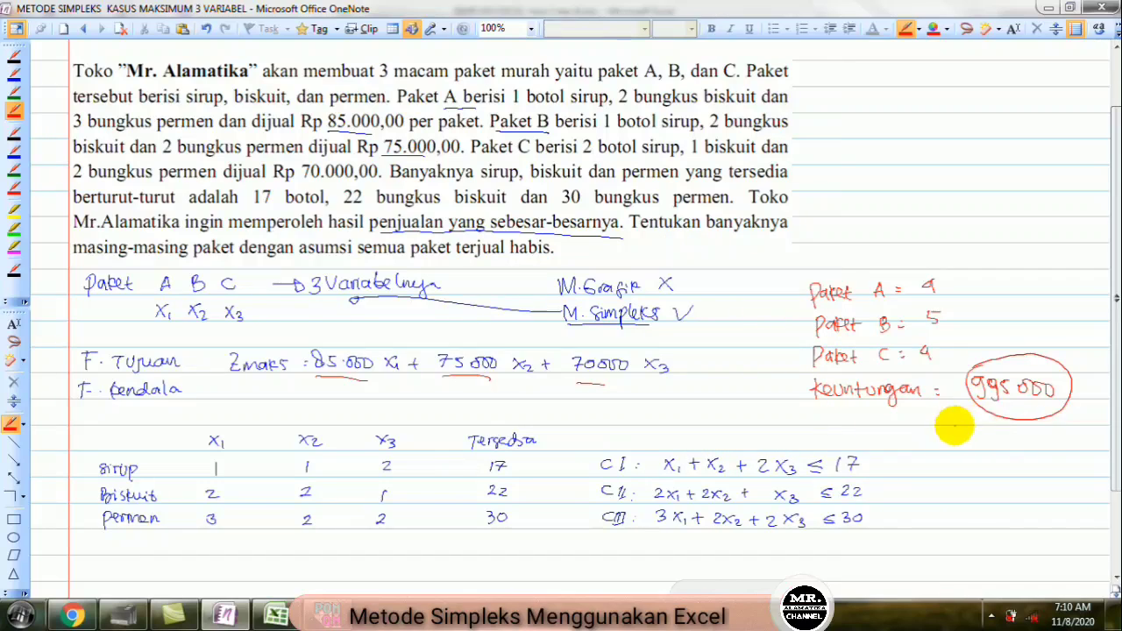
left_click_drag(954, 427, 1056, 435)
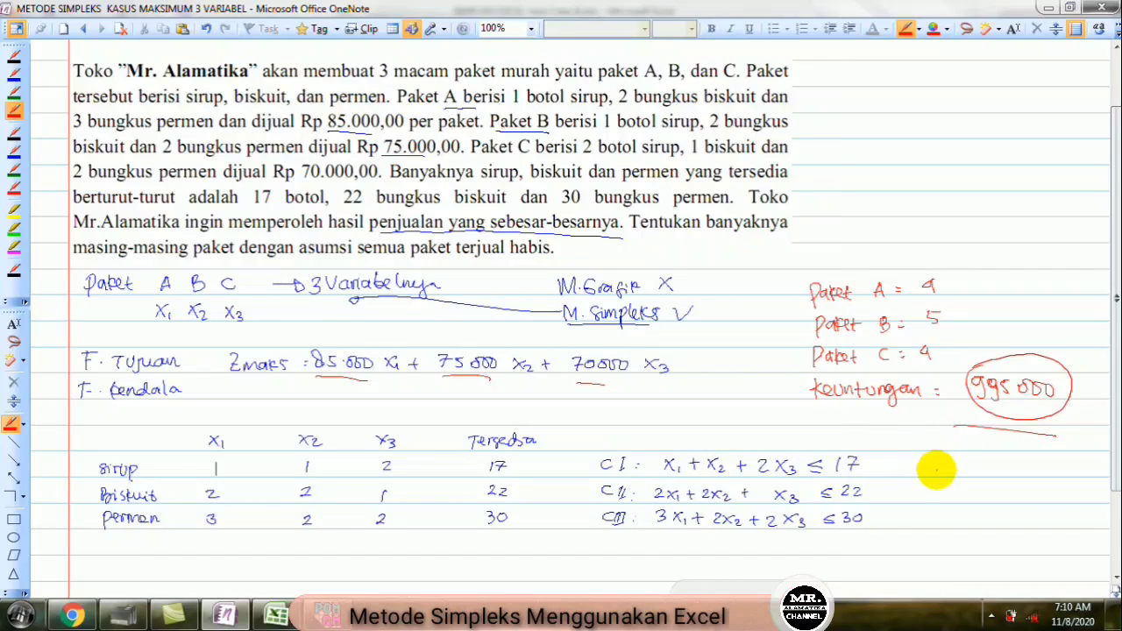